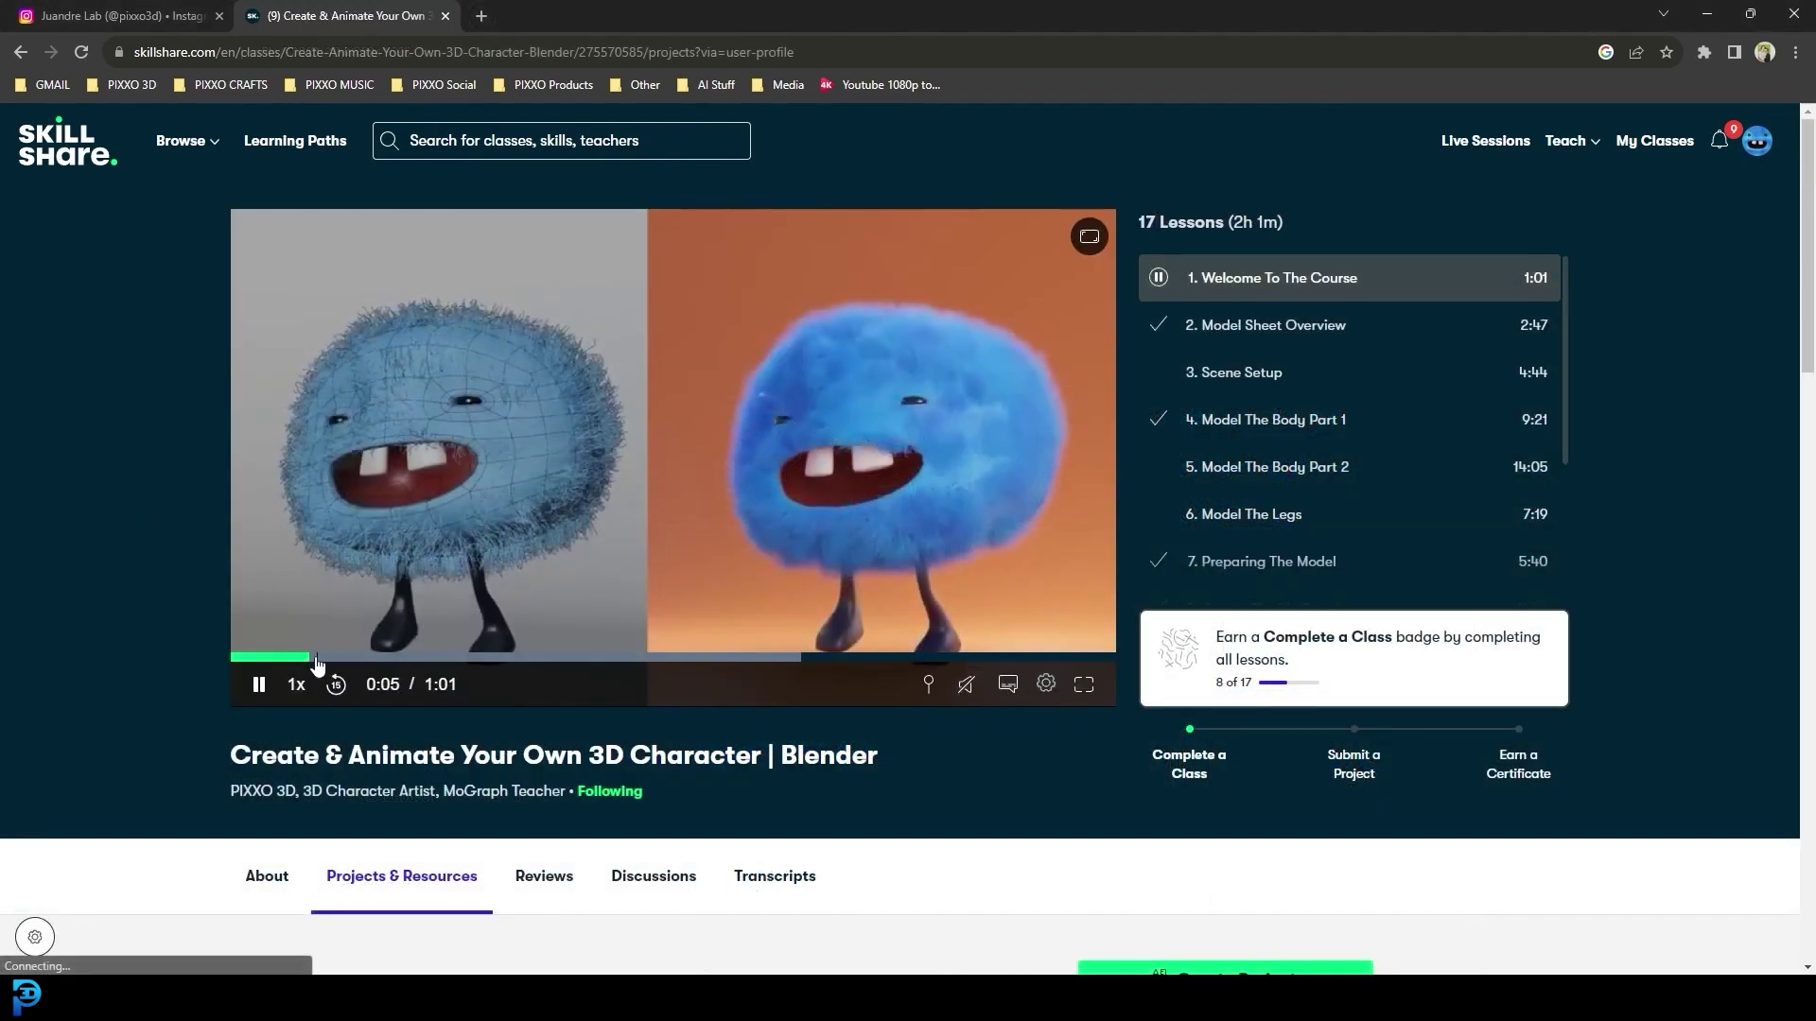
# Preview the welcome lesson of the 3D character course by jumping to different points in its video
pyautogui.click(382, 659)
pyautogui.click(292, 660)
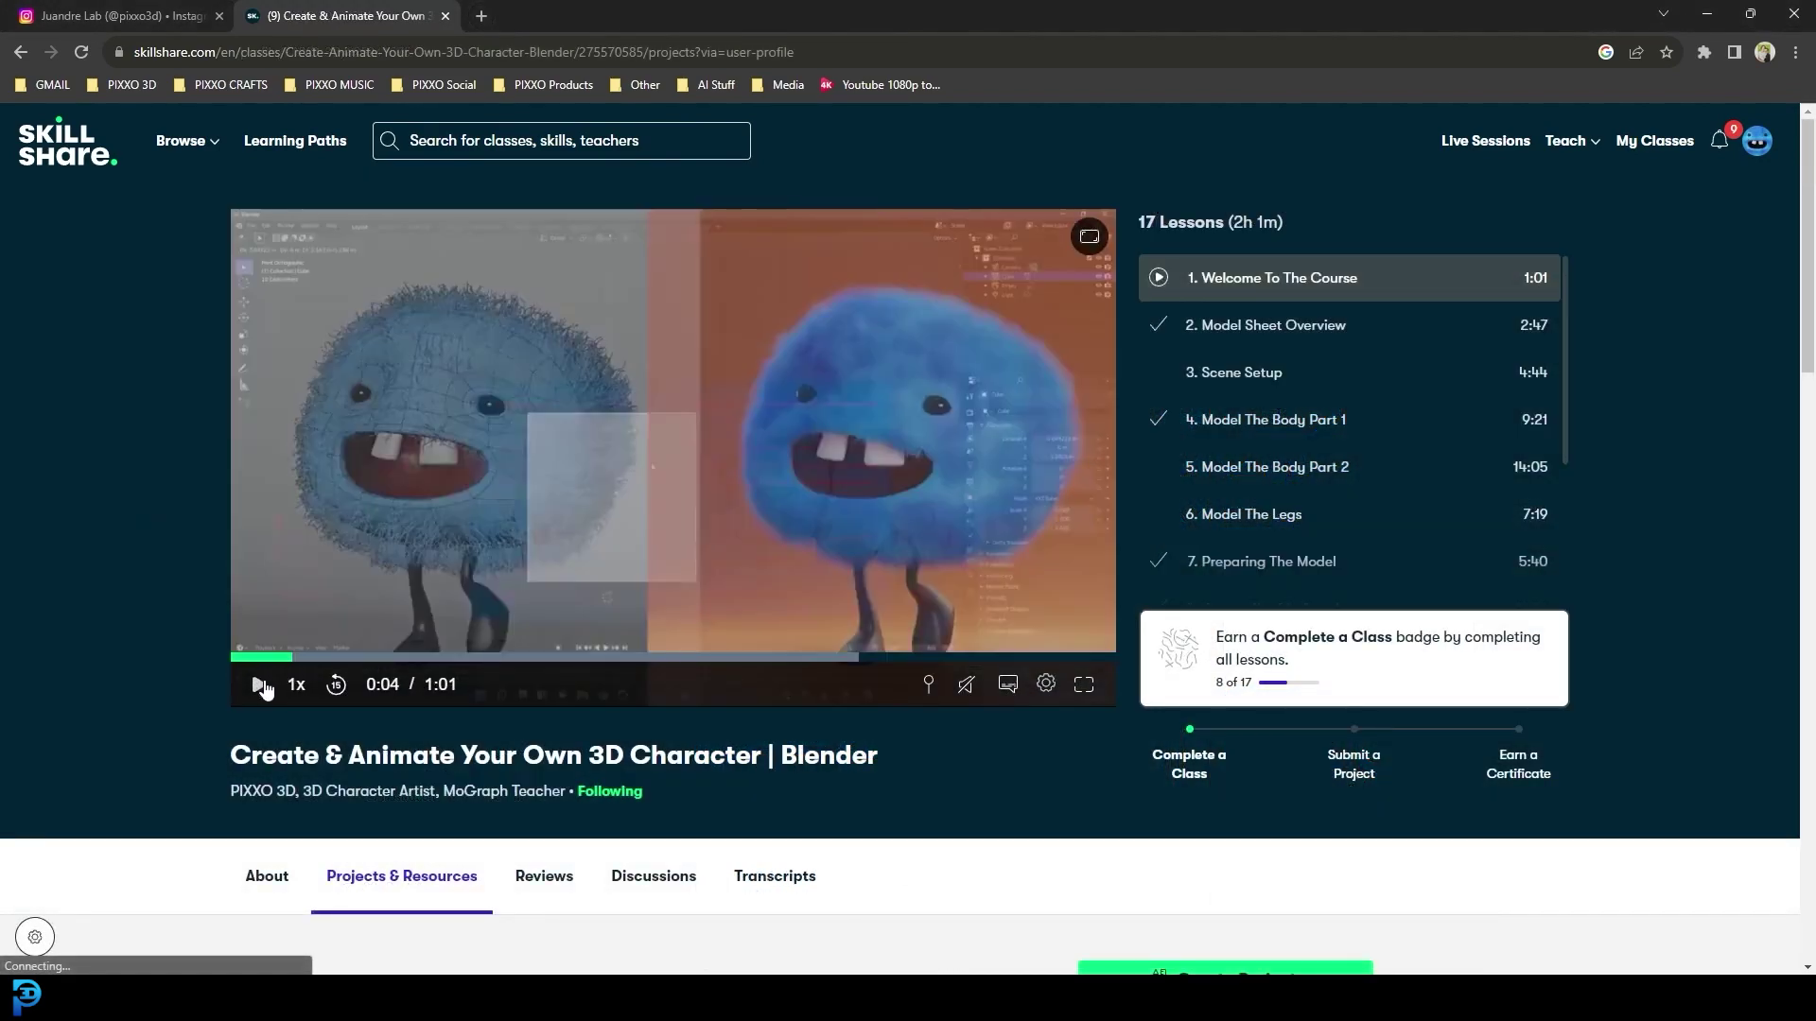
pyautogui.click(258, 685)
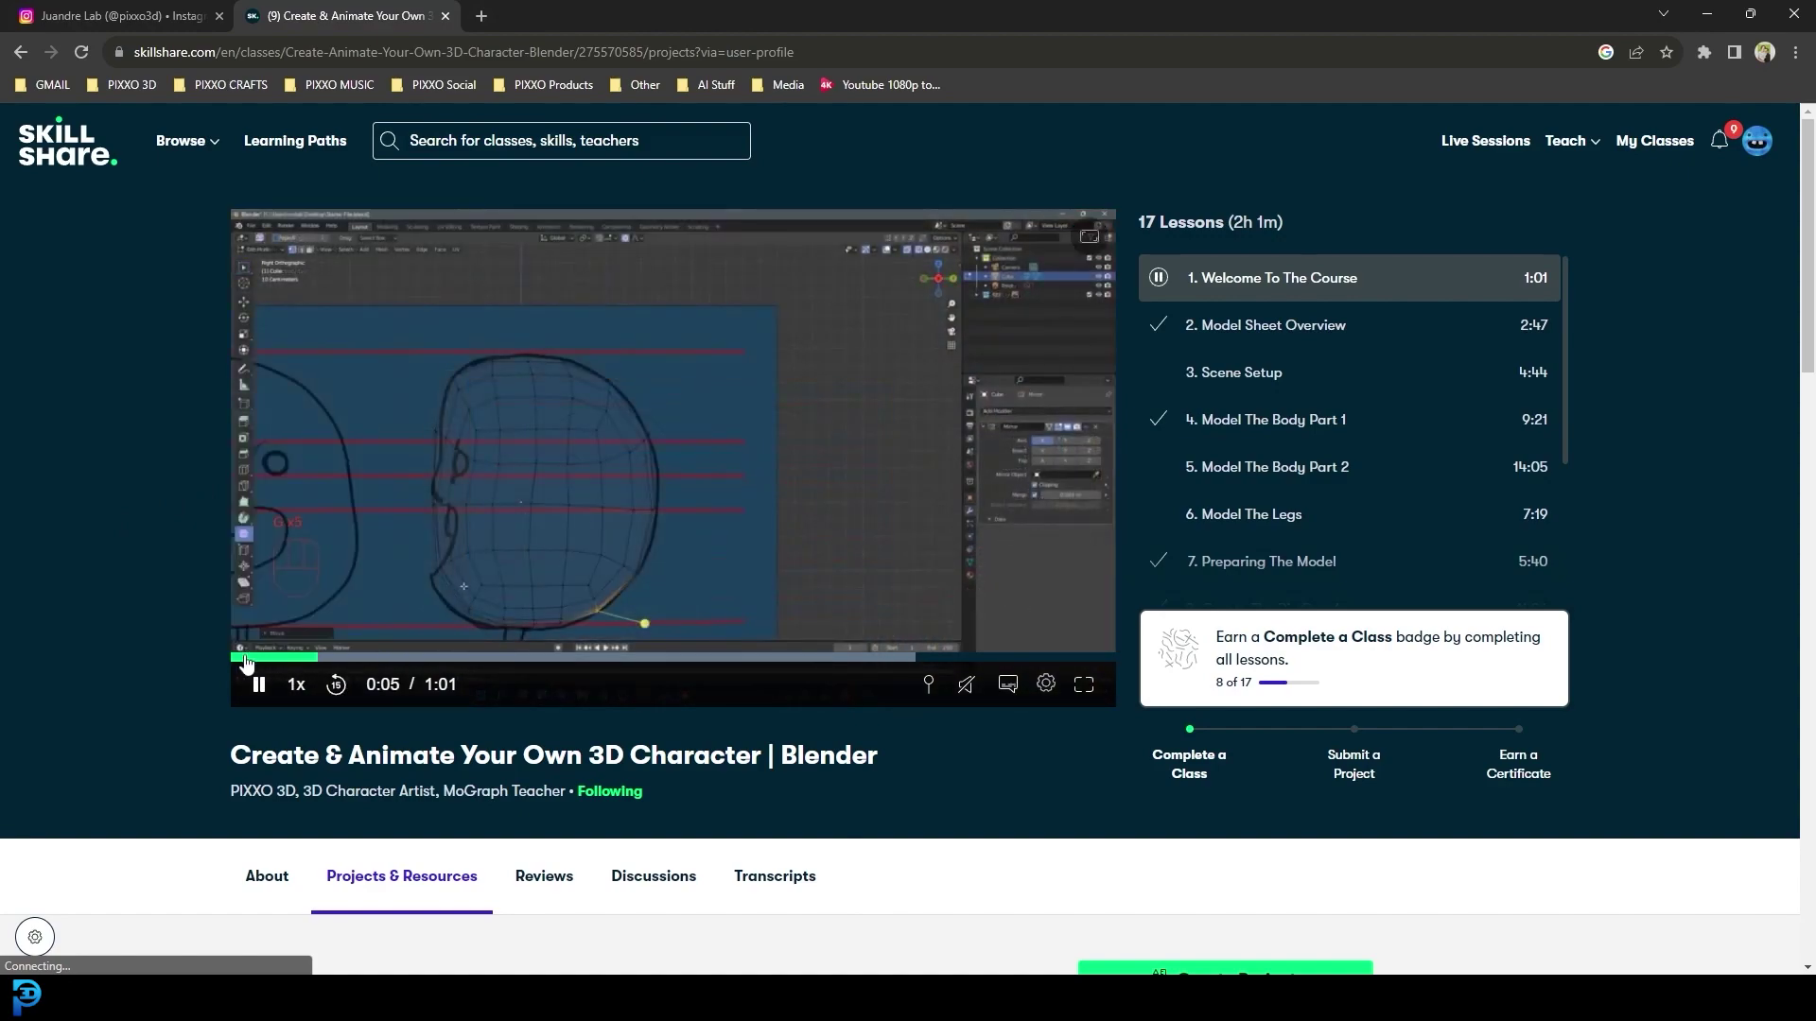
pyautogui.click(234, 659)
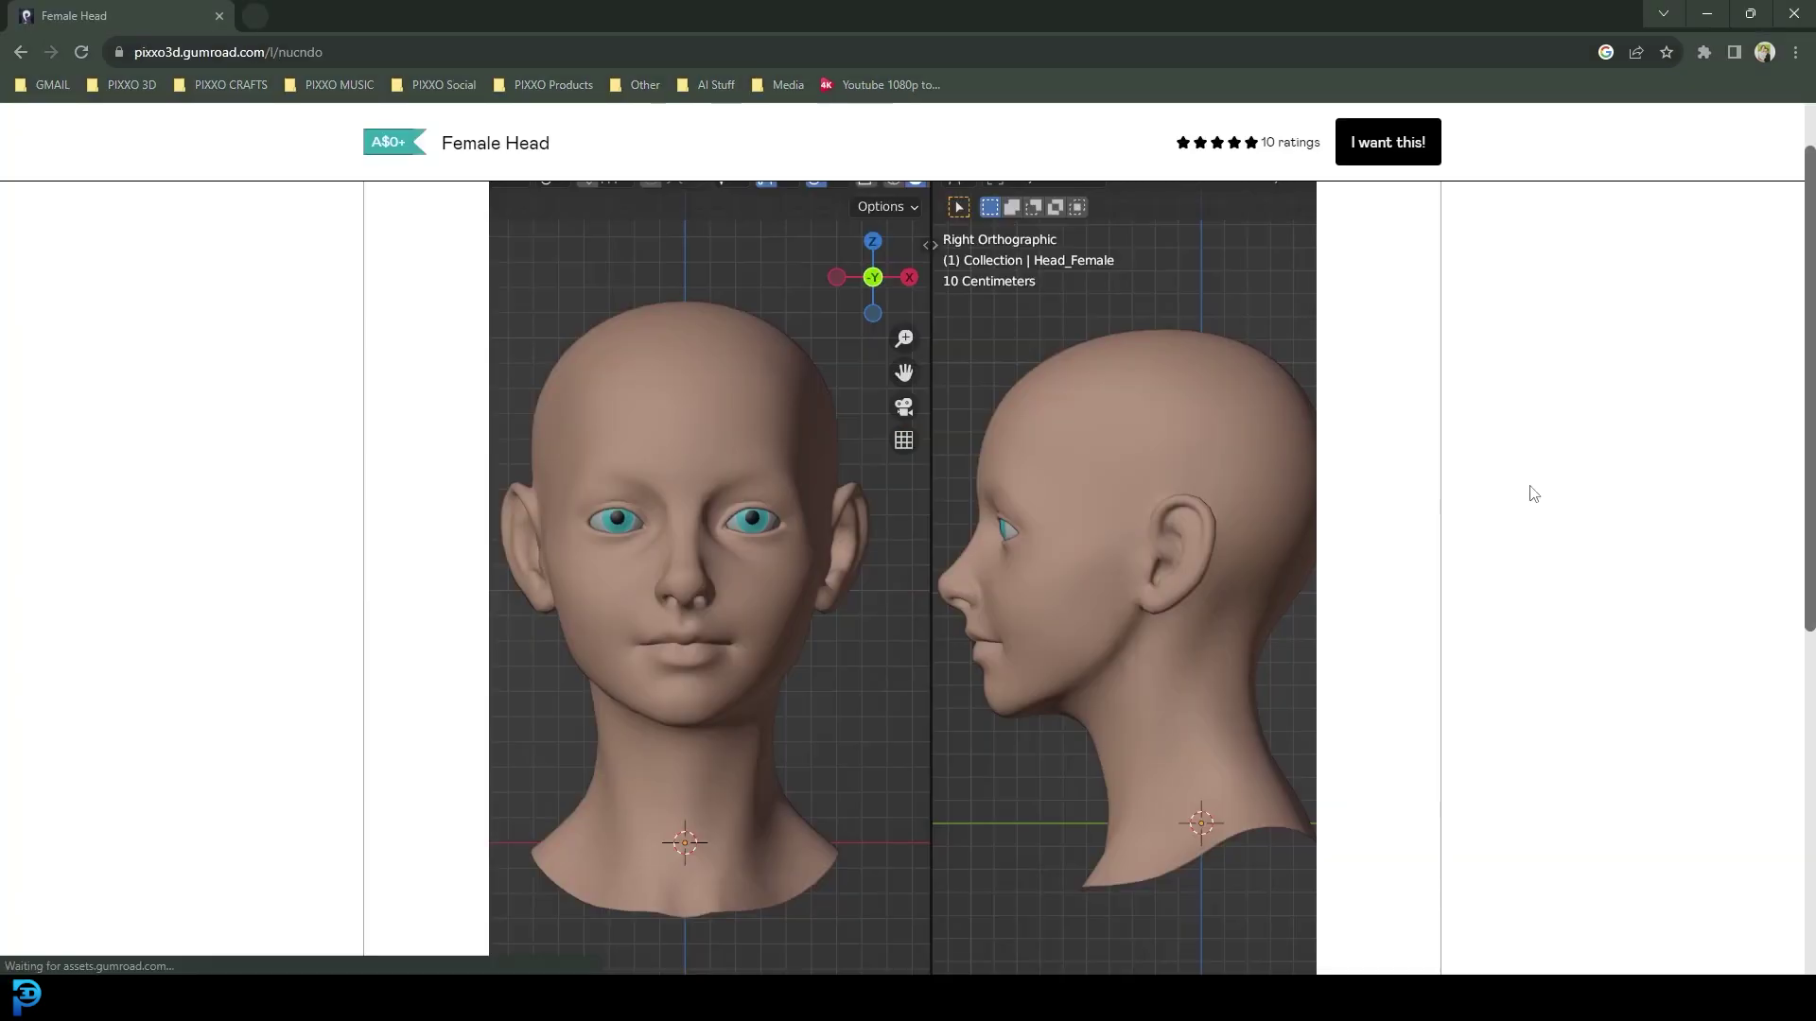
# Look over the Female Head product page, including its price, file and rating details
pyautogui.scroll(-6, 1536, 487)
pyautogui.click(1147, 473)
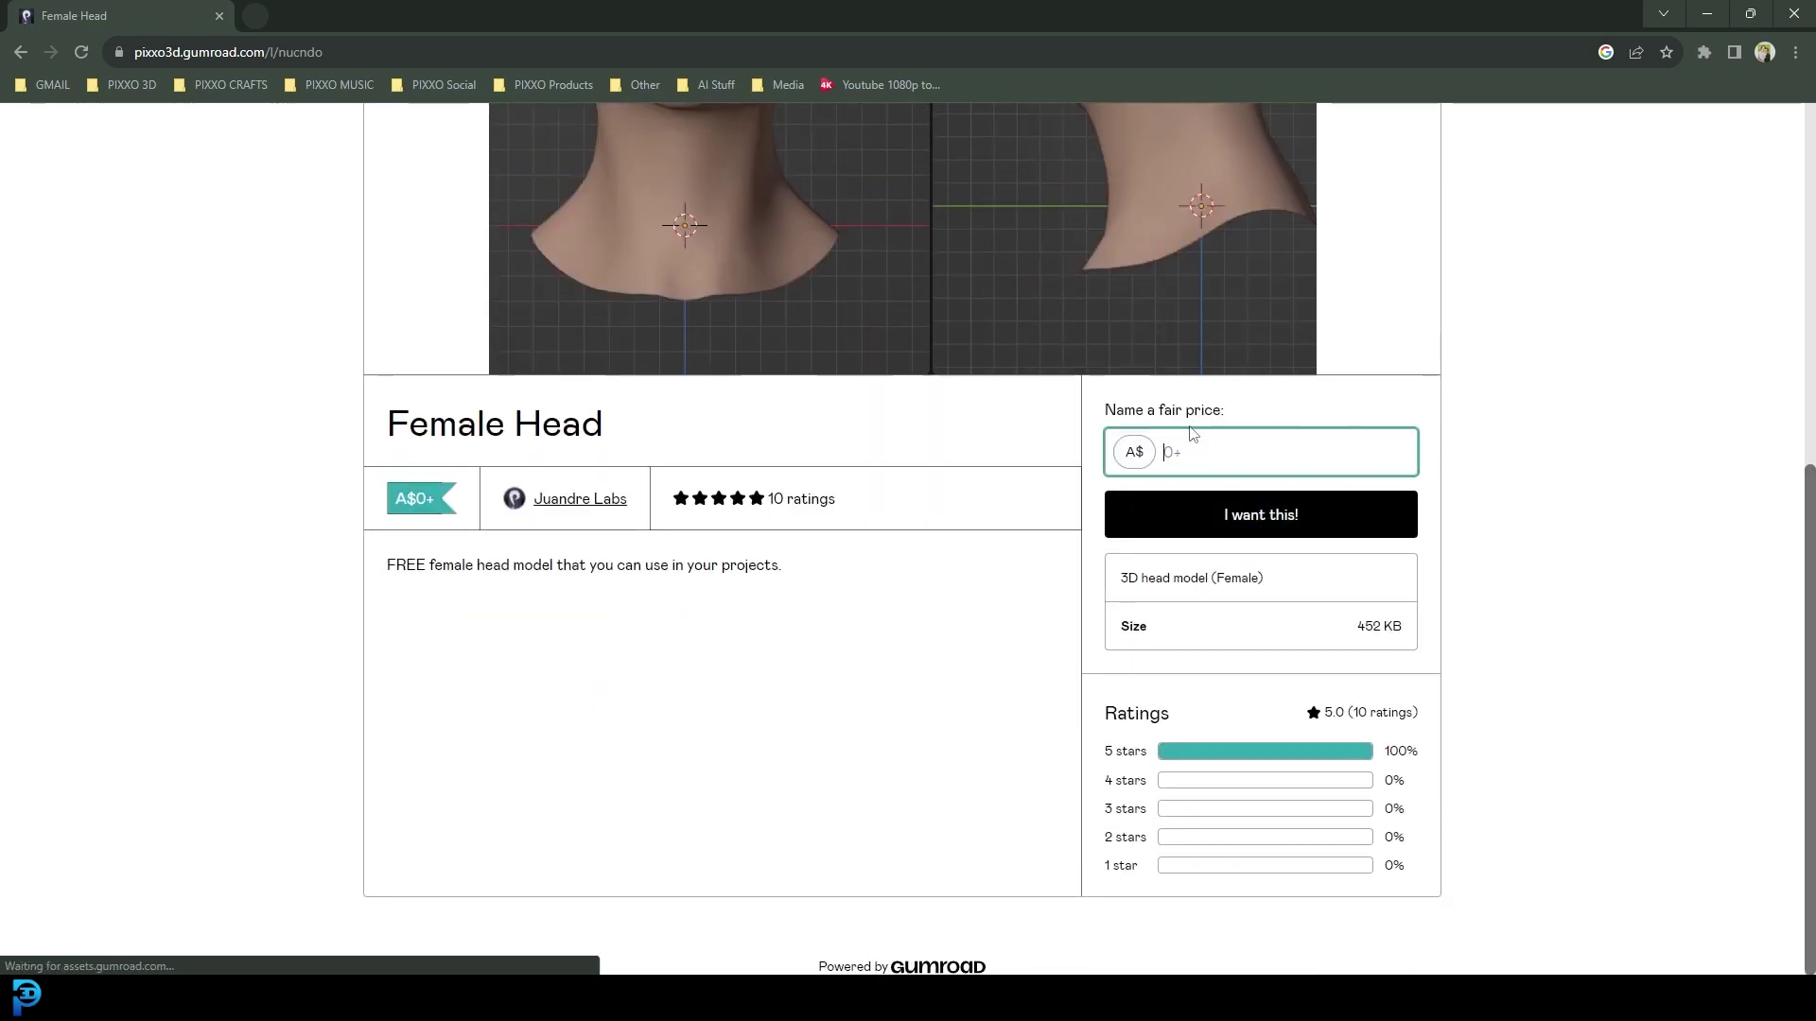
pyautogui.scroll(6, 1426, 416)
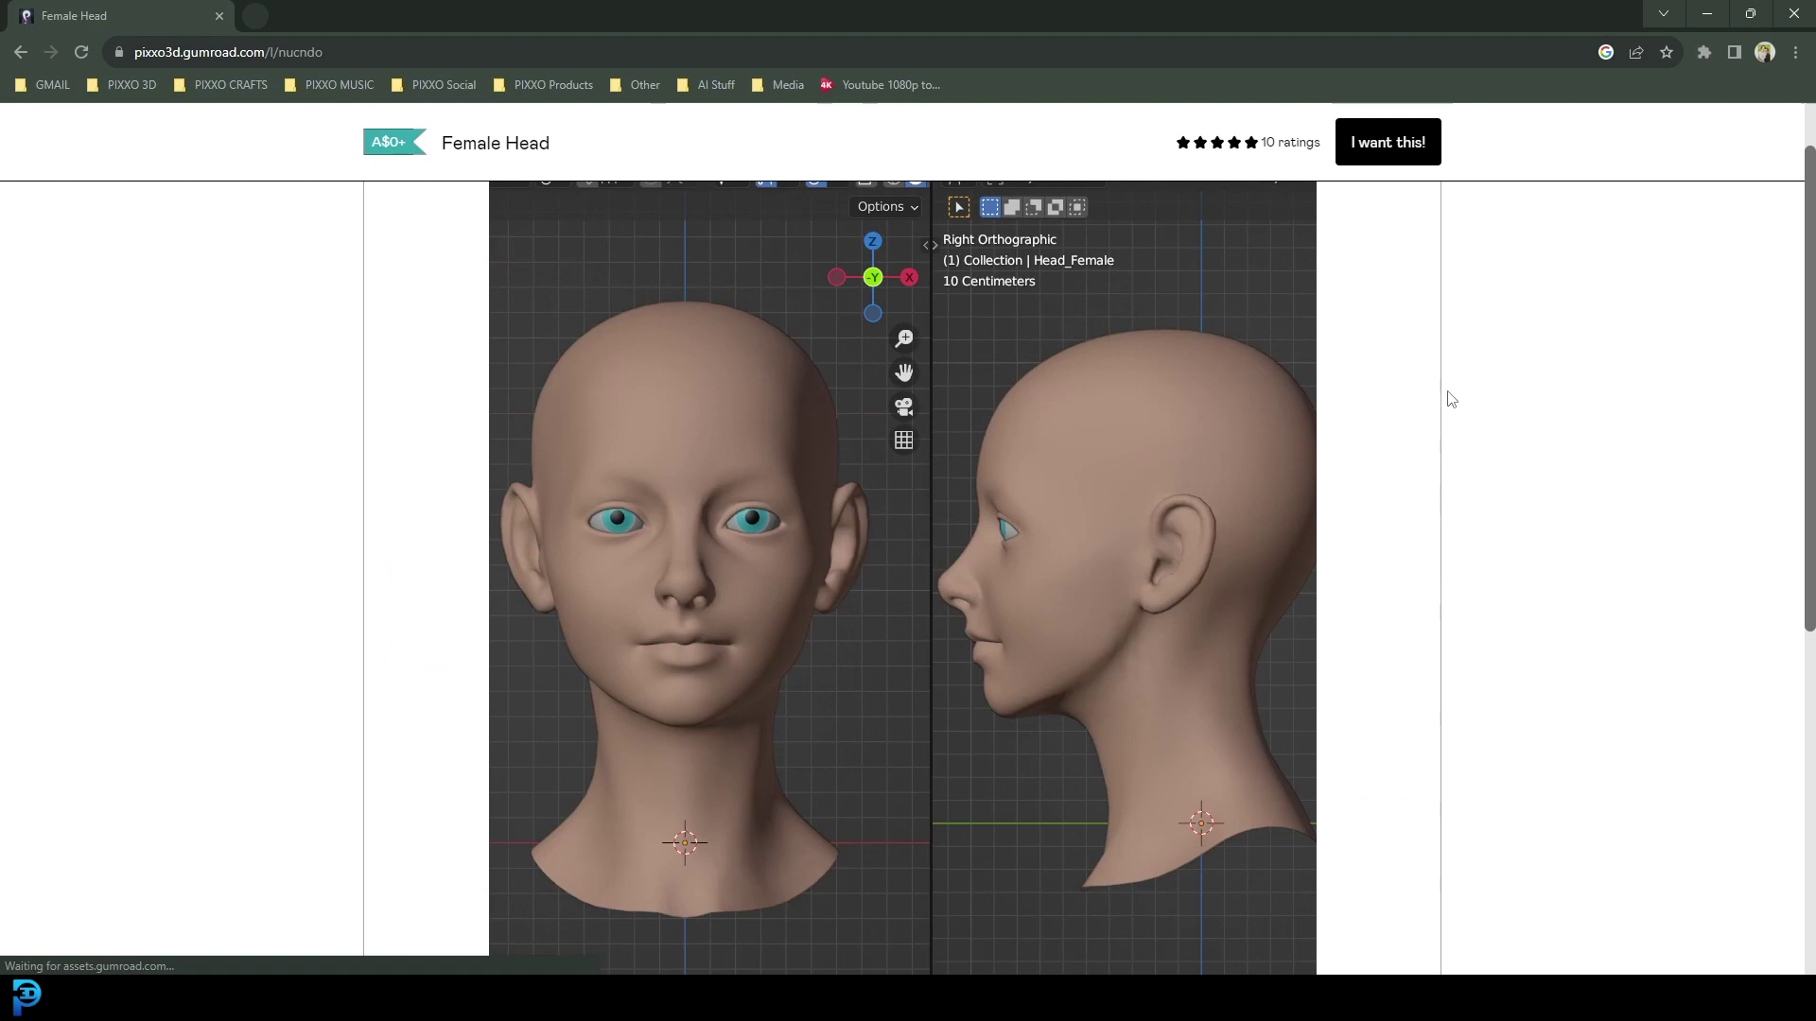
# Extract the blend file from the Head_Female_Gumroad File archive to the desktop and open it in Blender
pyautogui.click(1696, 10)
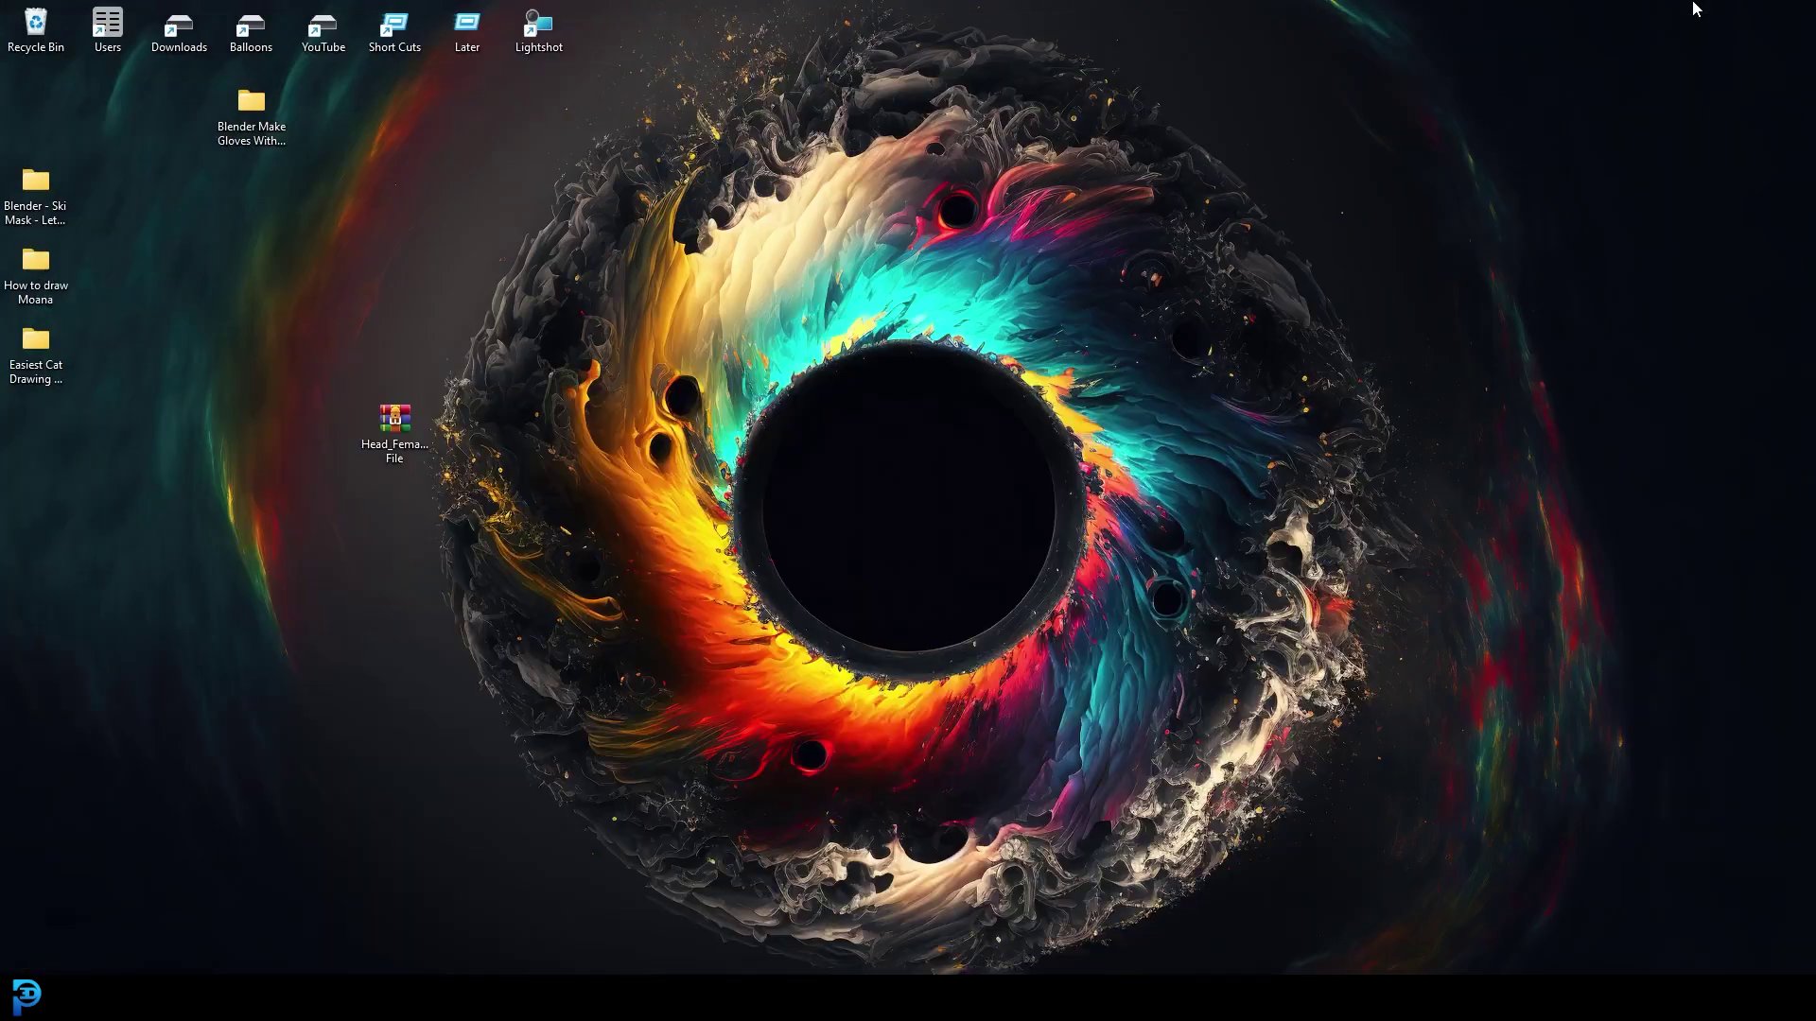
pyautogui.doubleClick(395, 428)
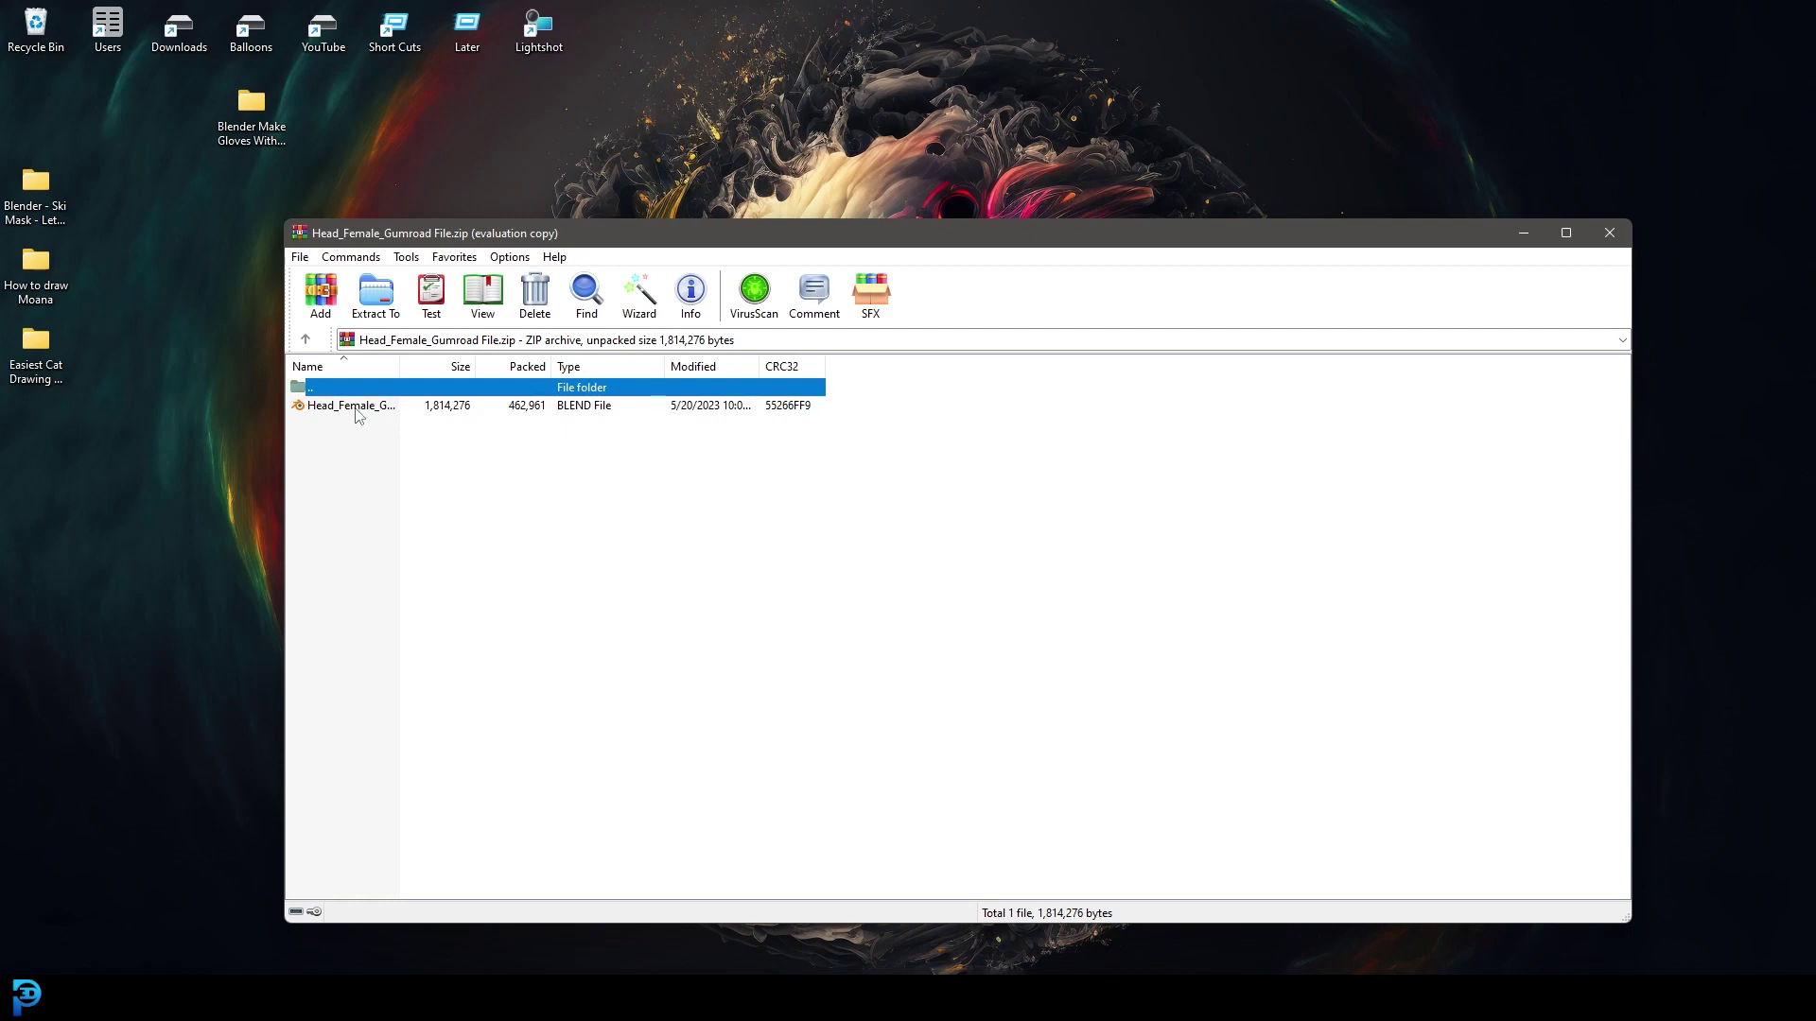
pyautogui.moveTo(357, 417); pyautogui.dragTo(150, 456)
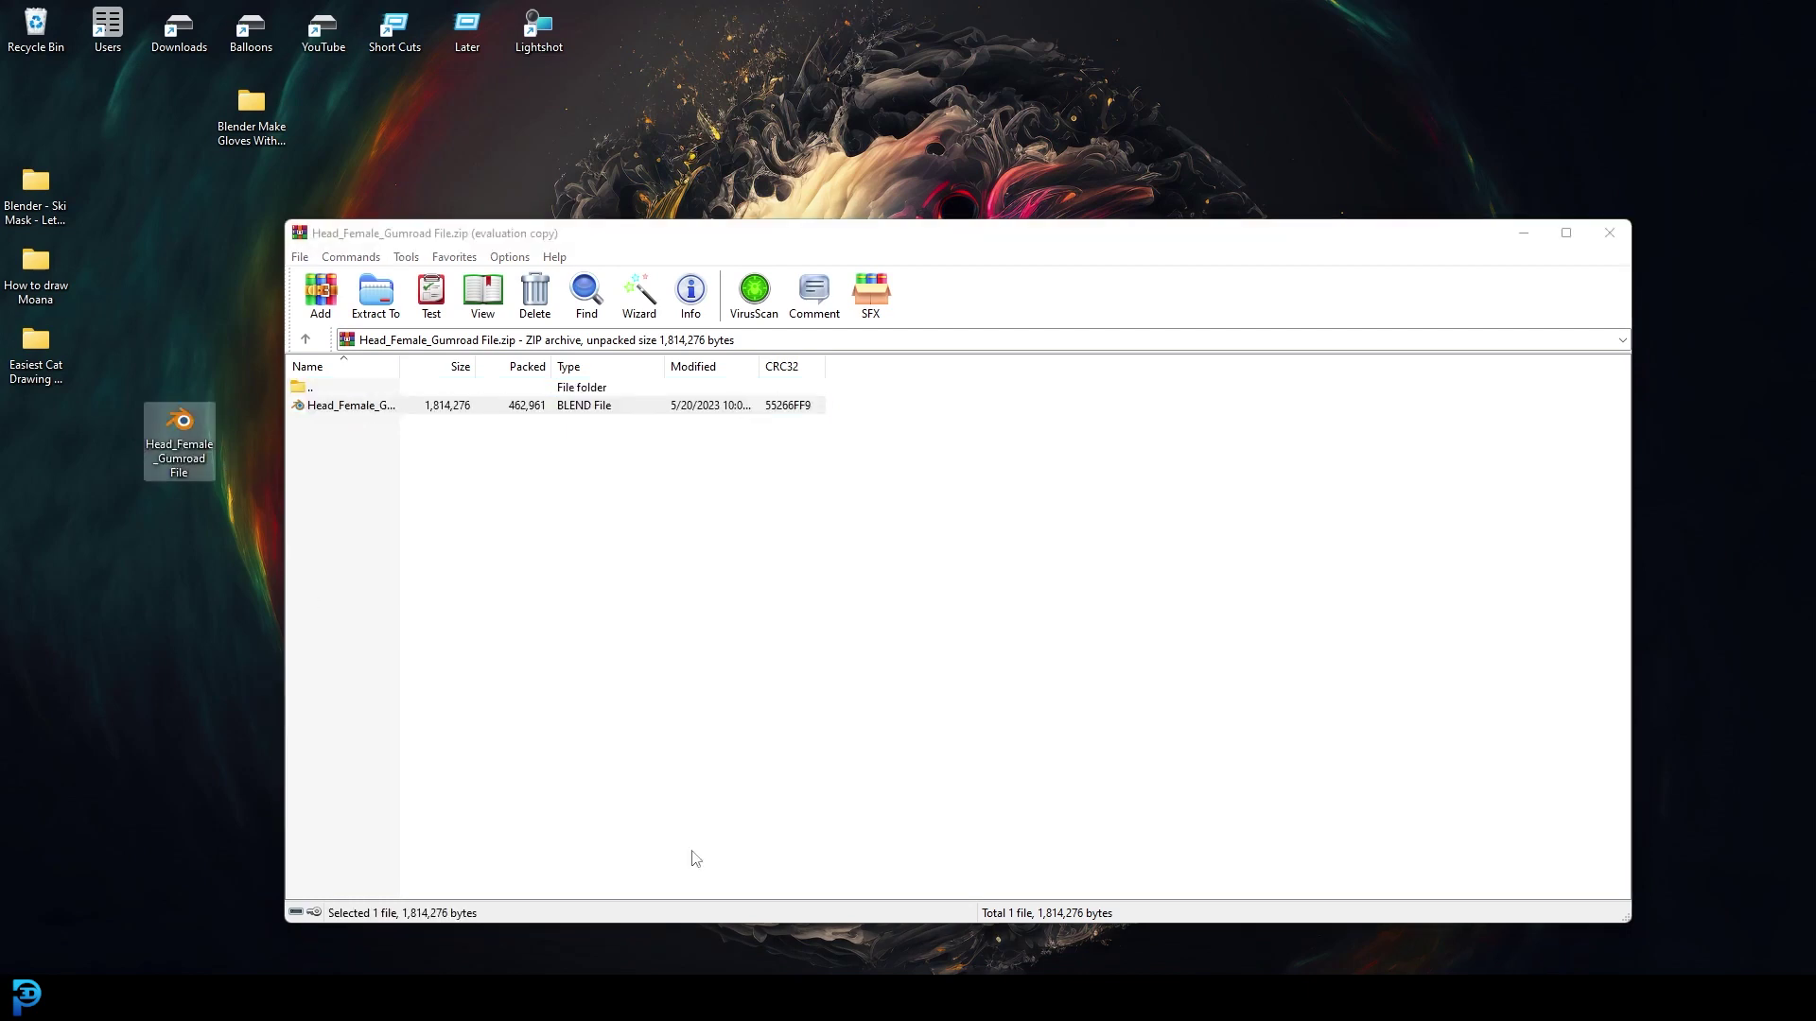
pyautogui.doubleClick(176, 454)
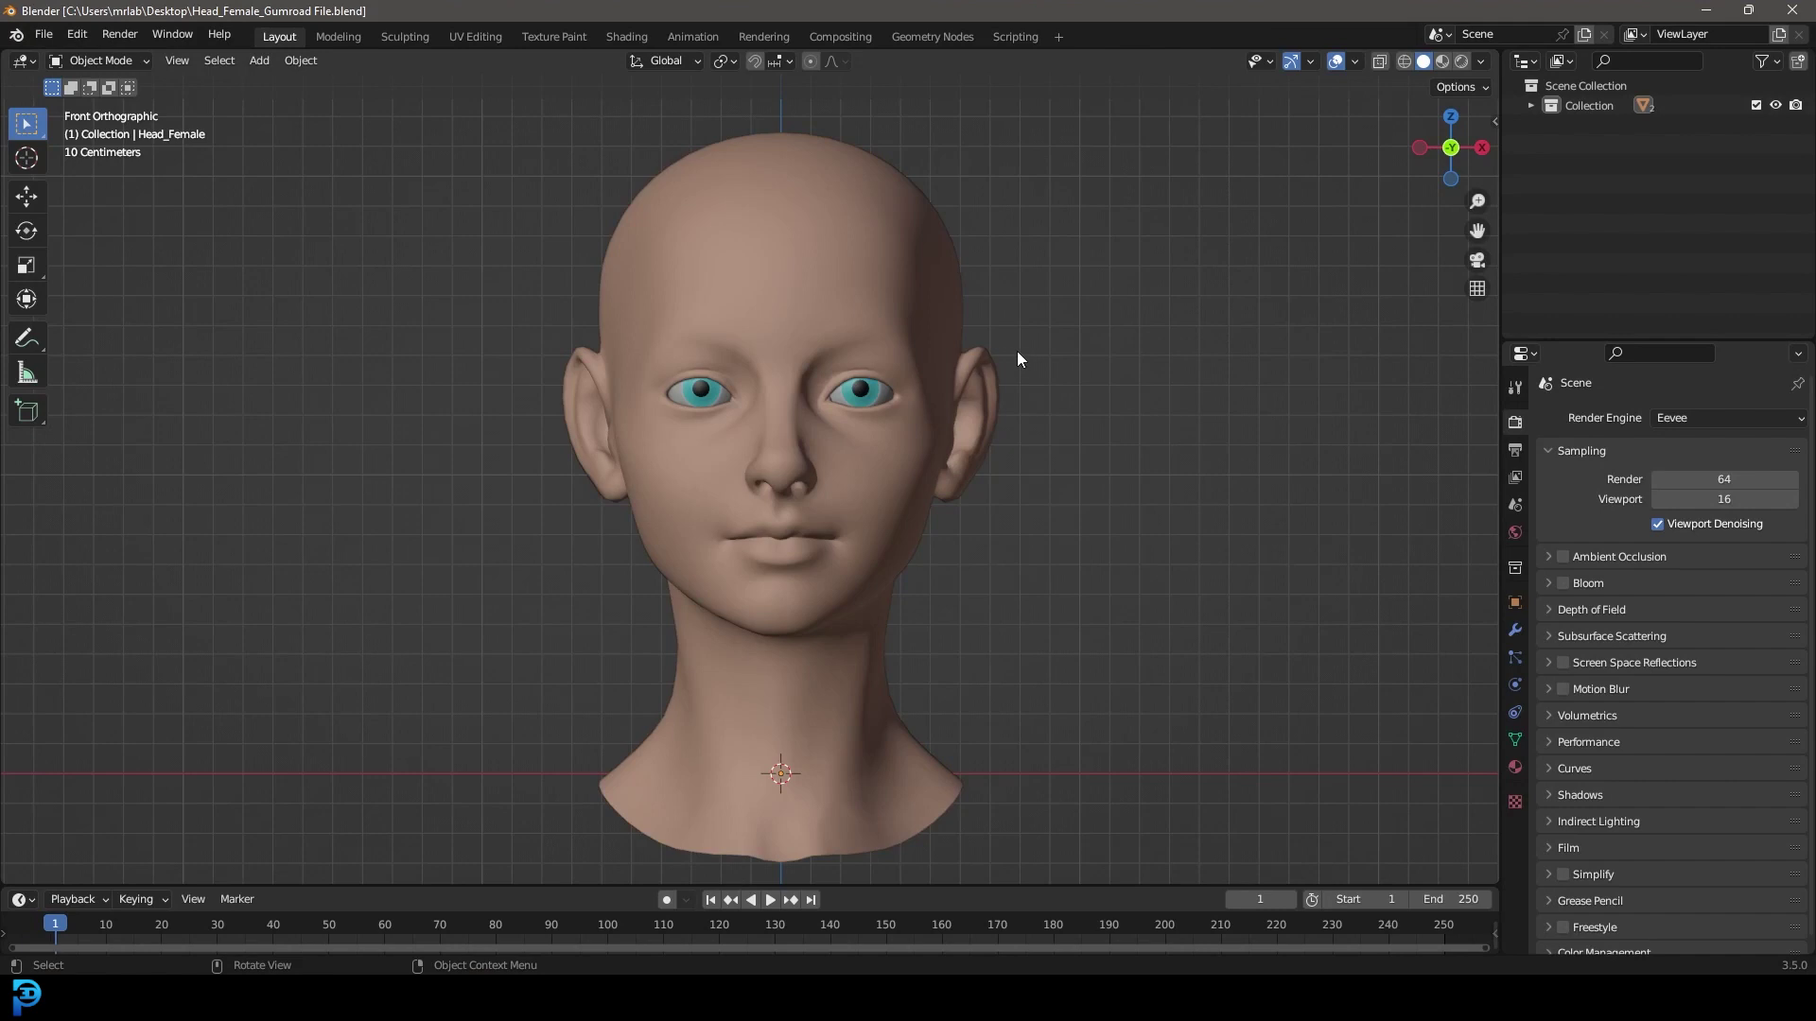
# Add a plane mesh to the scene and move it up to about nose level of the head
pyautogui.moveTo(1075, 422); pyautogui.dragTo(961, 446, button='middle')
pyautogui.scroll(2, 961, 447)
pyautogui.scroll(-2, 964, 452)
pyautogui.hotkey('shift', 'a')
pyautogui.moveTo(965, 446)
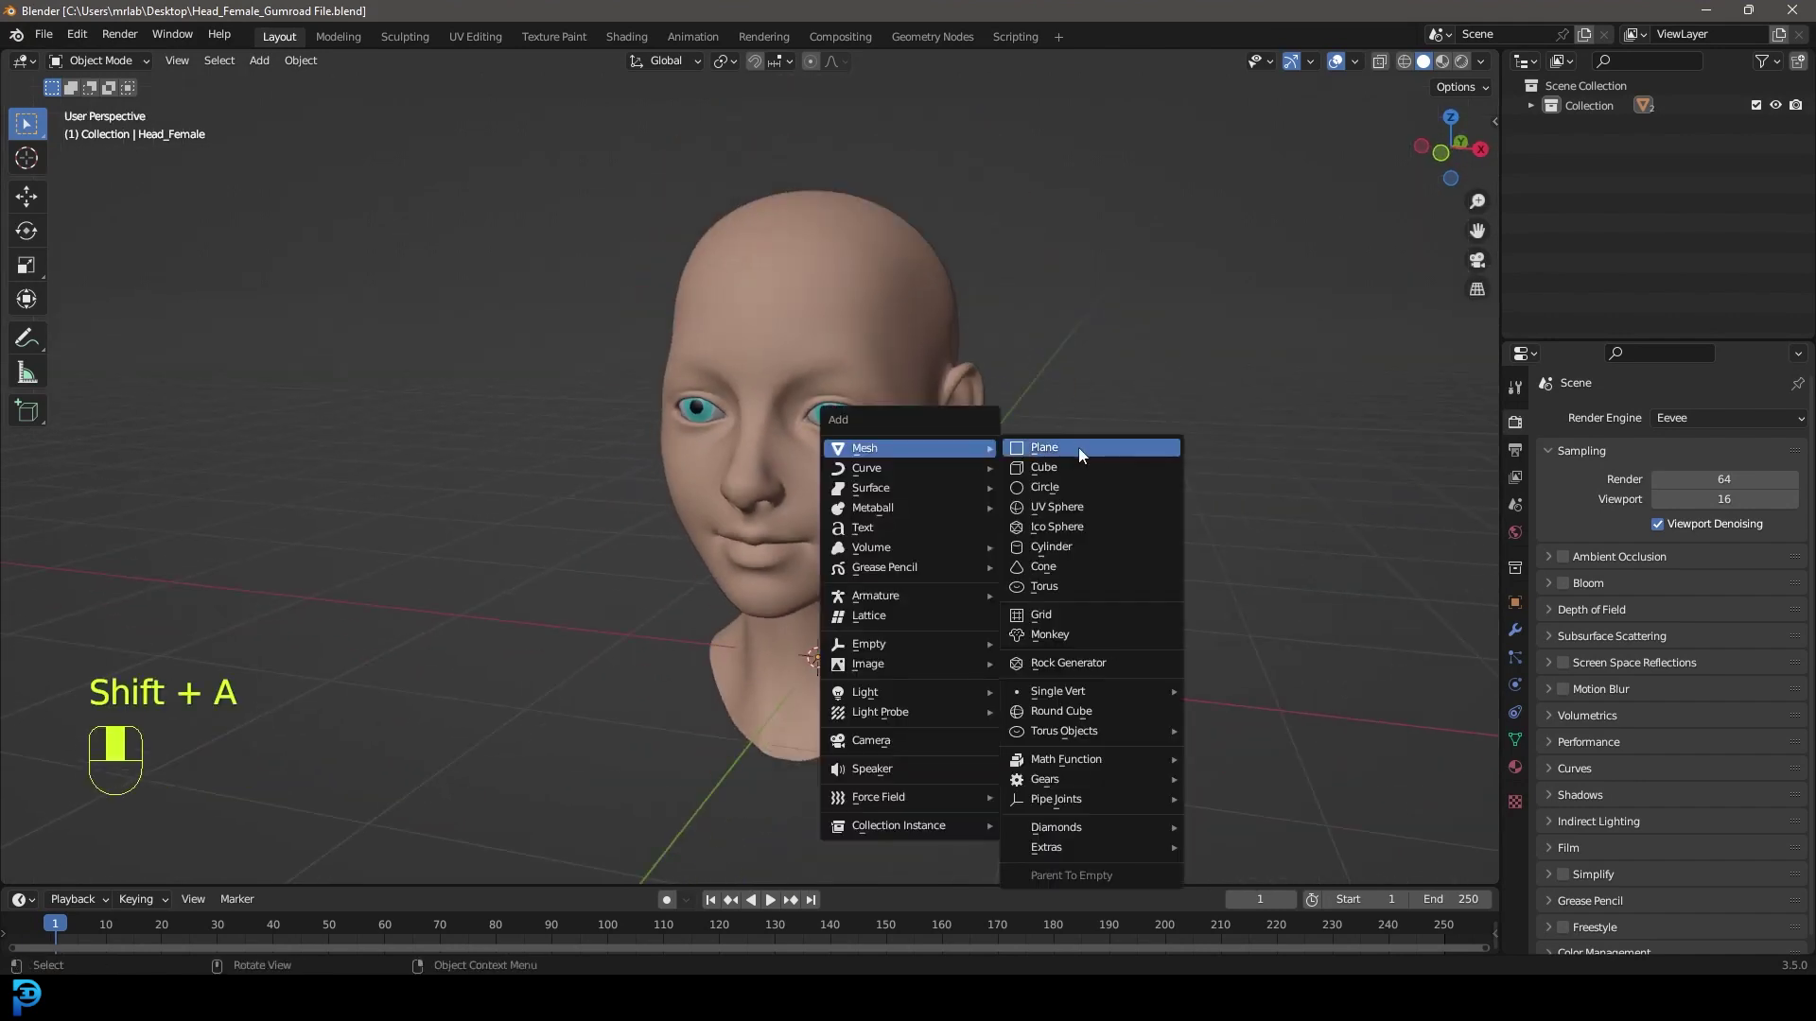
pyautogui.click(1043, 449)
pyautogui.press('g')
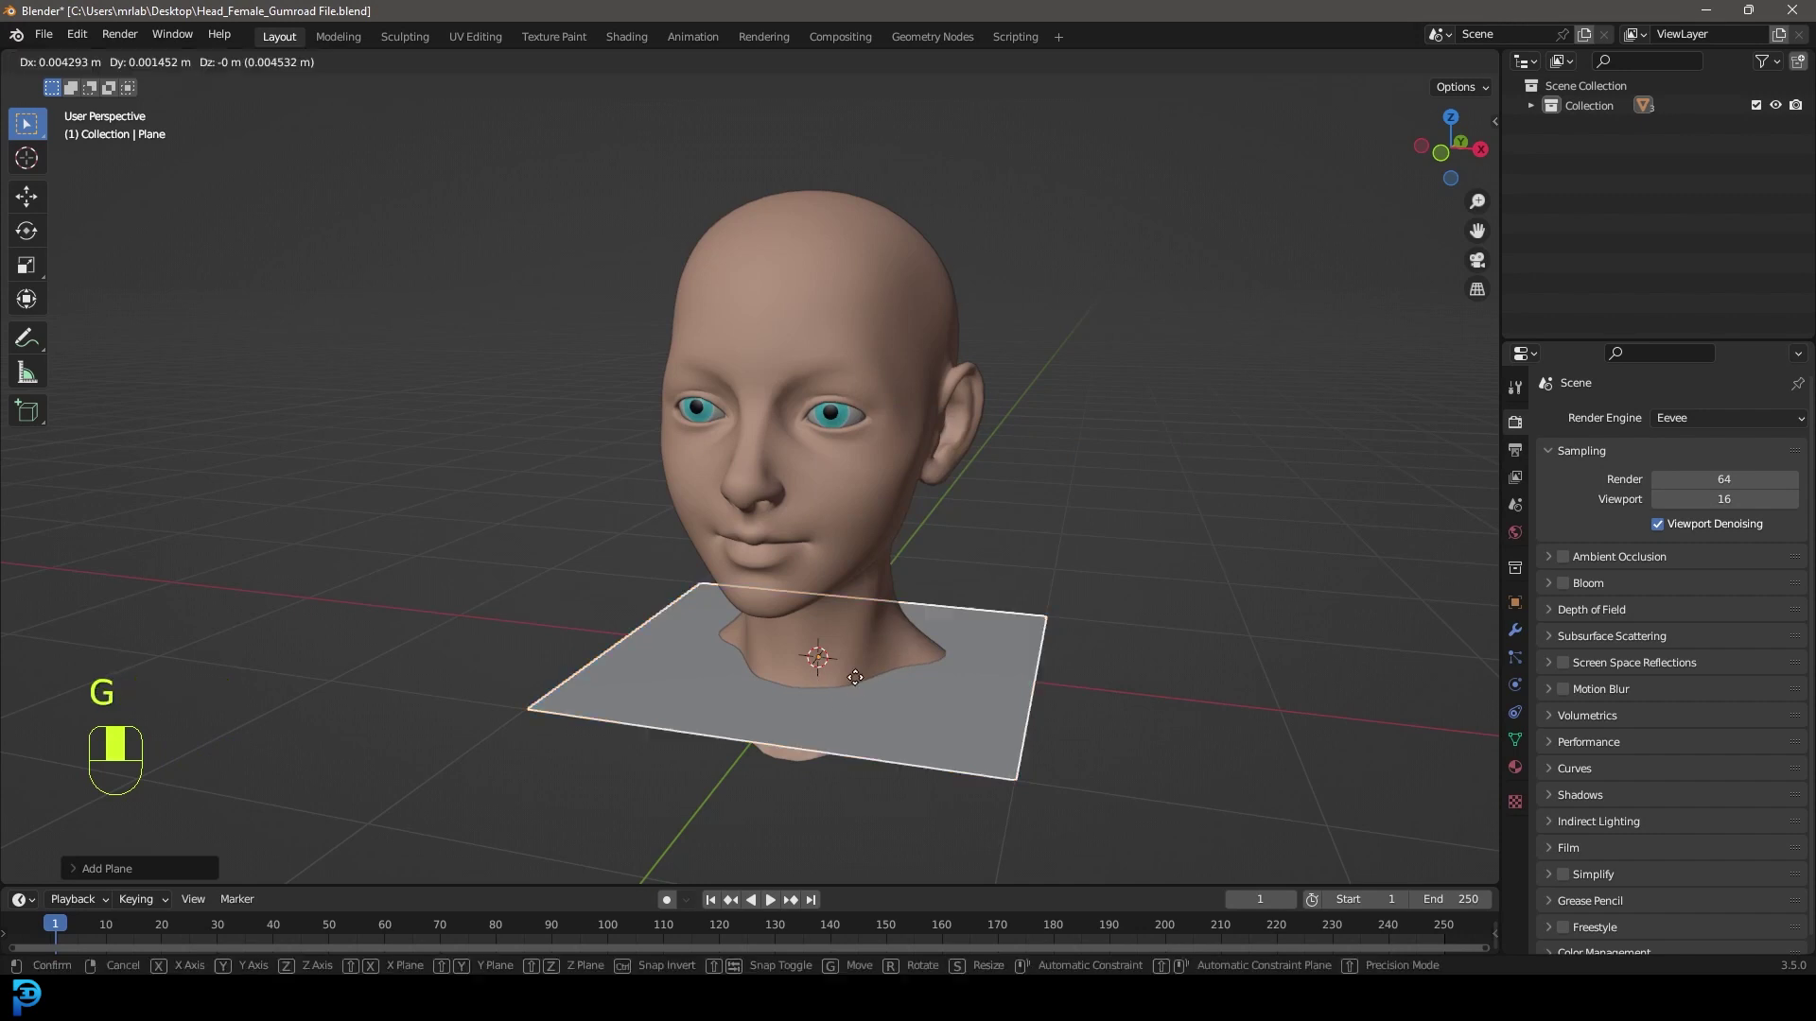
pyautogui.click(871, 474)
pyautogui.moveTo(871, 474); pyautogui.dragTo(1143, 583, button='middle')
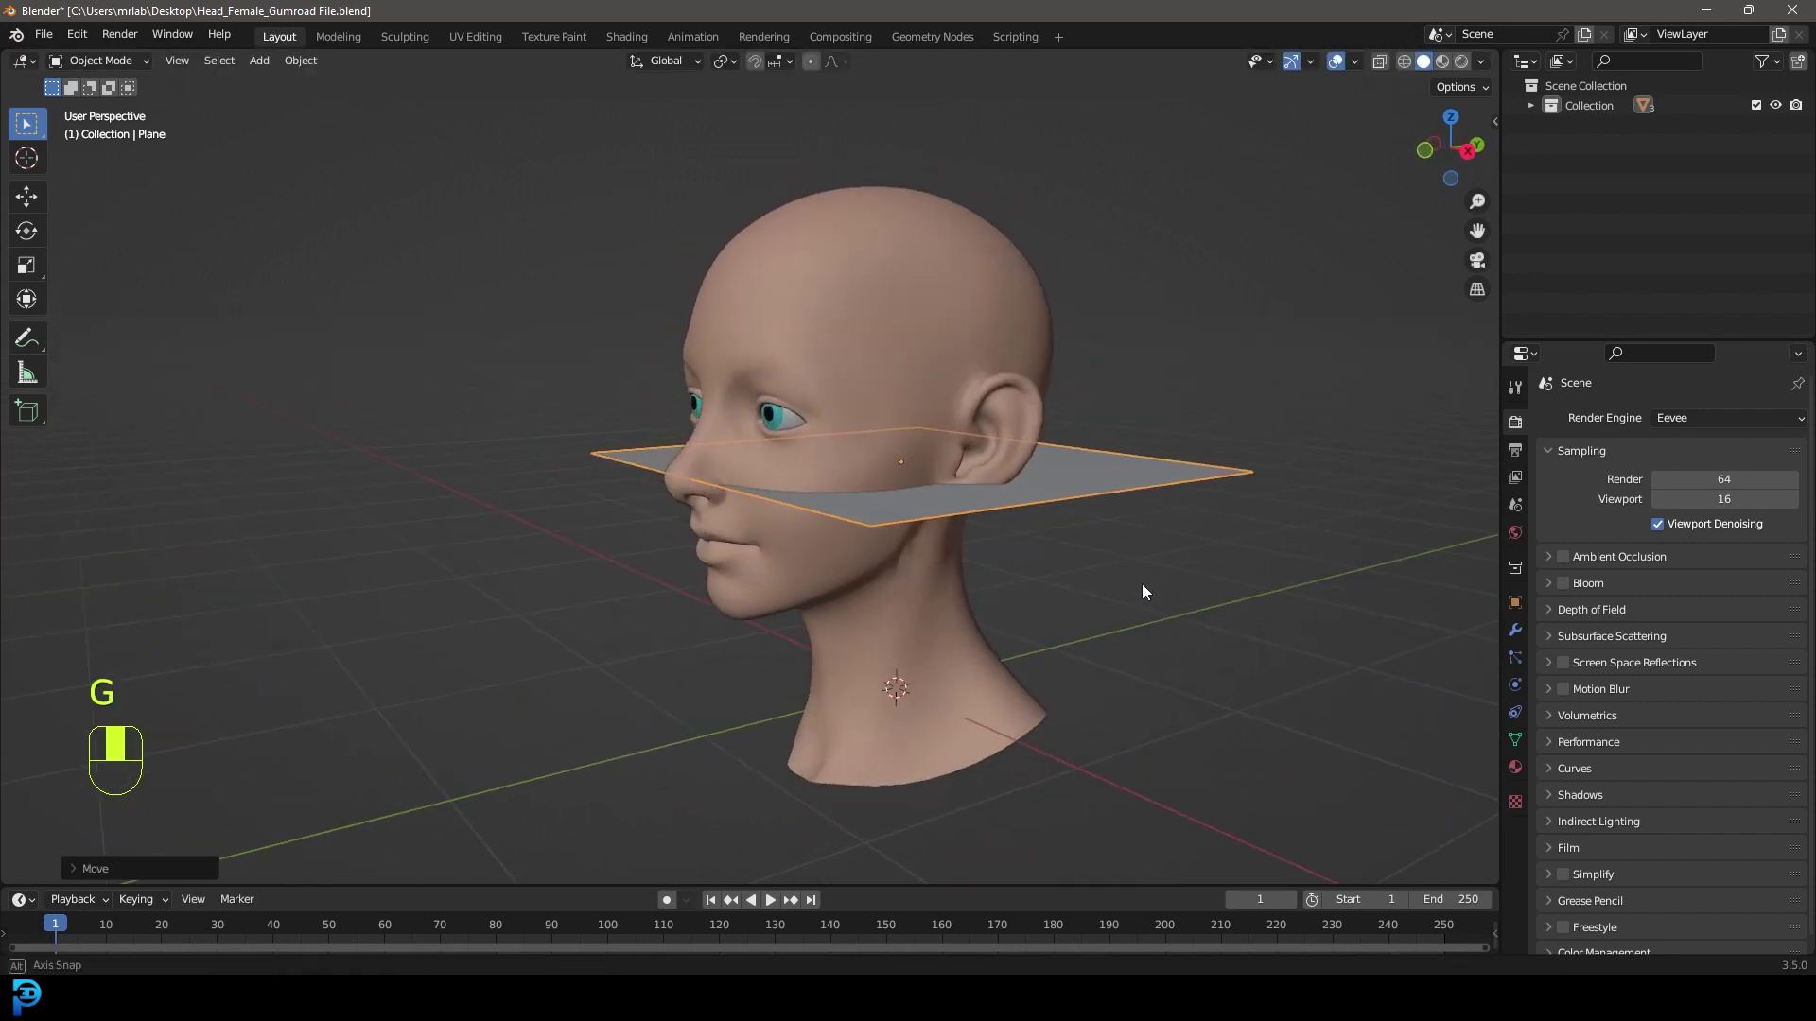
# In Edit Mode, move the plane's geometry sideways beside the ear in front view and rotate it 90 degrees to stand upright
pyautogui.press('KP_1')
pyautogui.press('Tab')
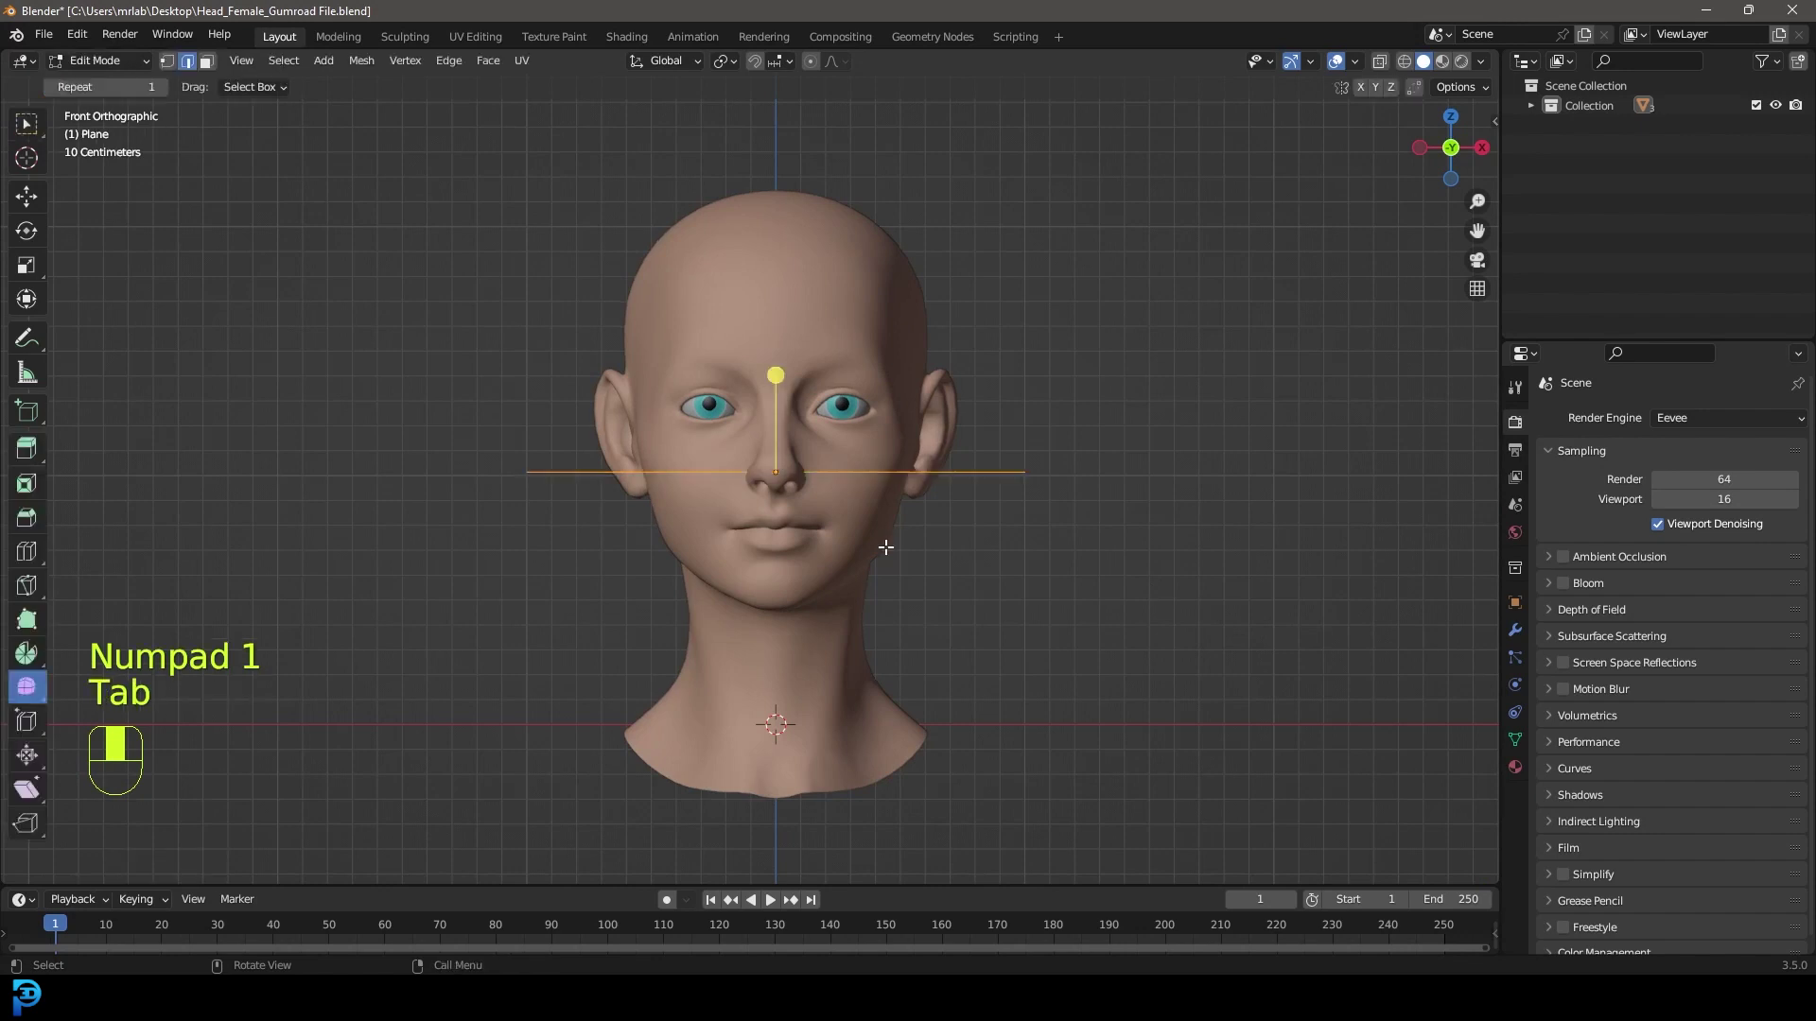
pyautogui.moveTo(829, 446); pyautogui.dragTo(870, 451, button='middle')
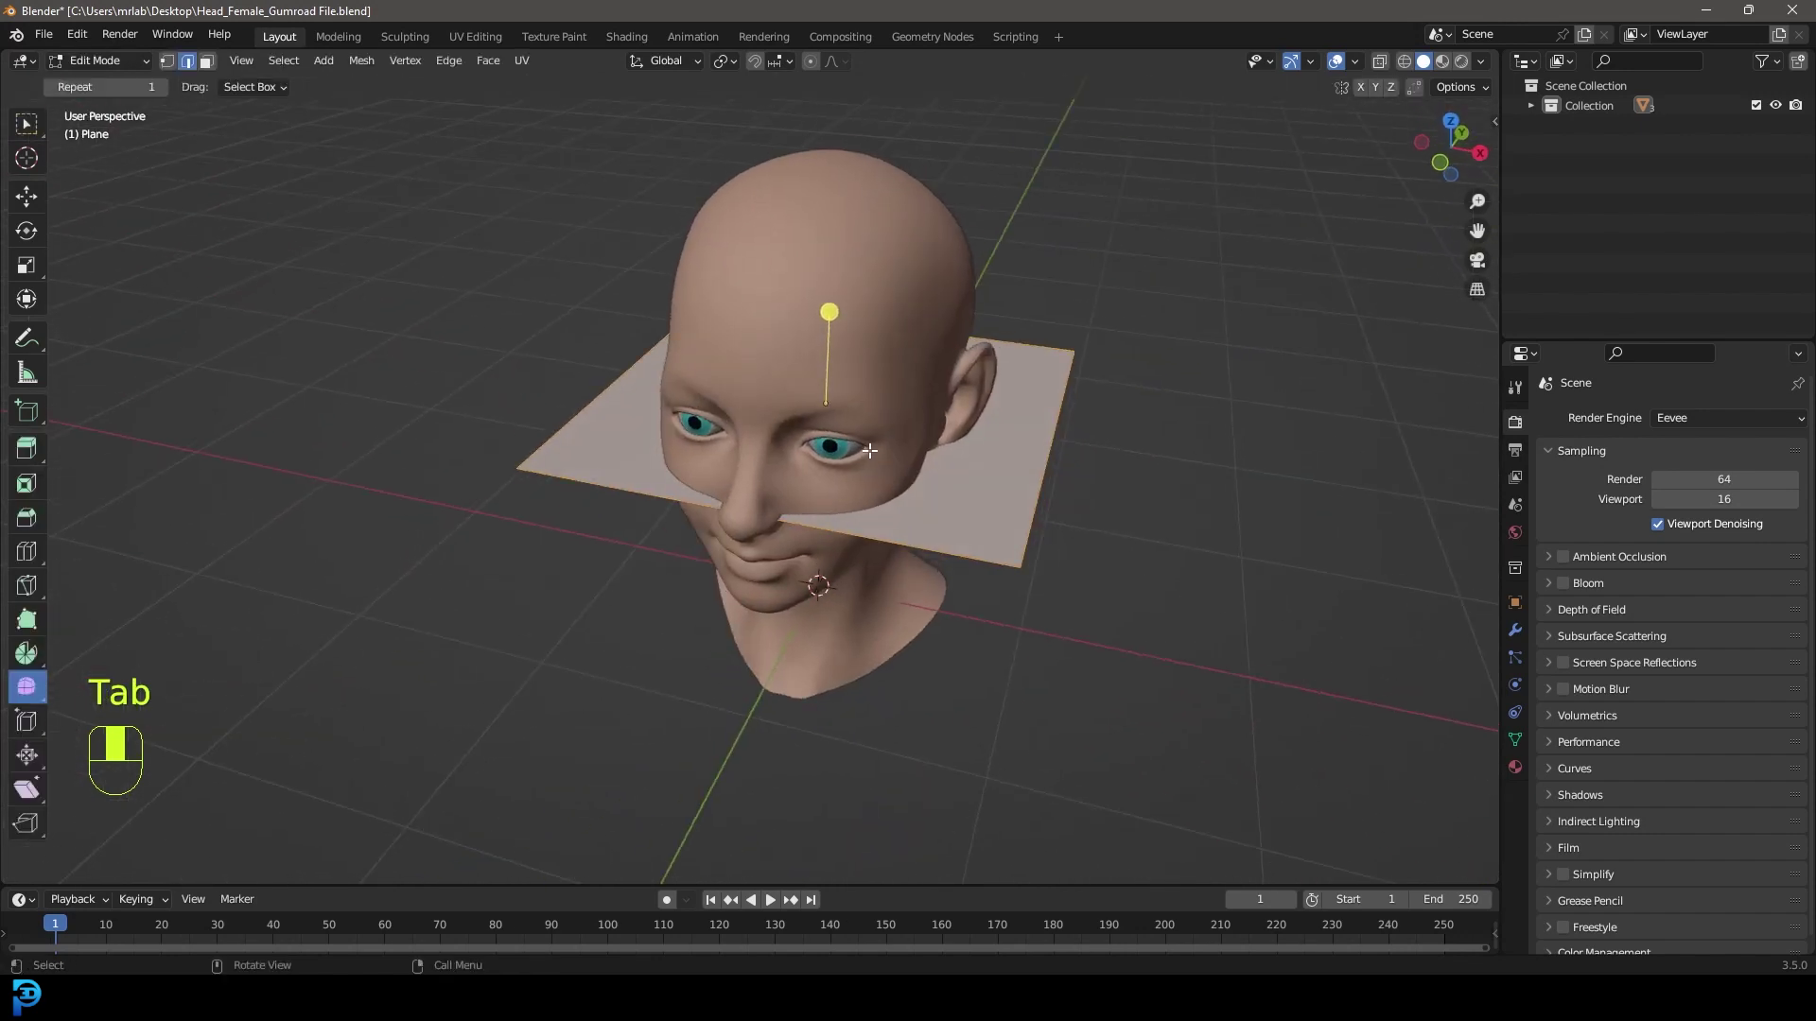
pyautogui.press('KP_1')
pyautogui.press('g')
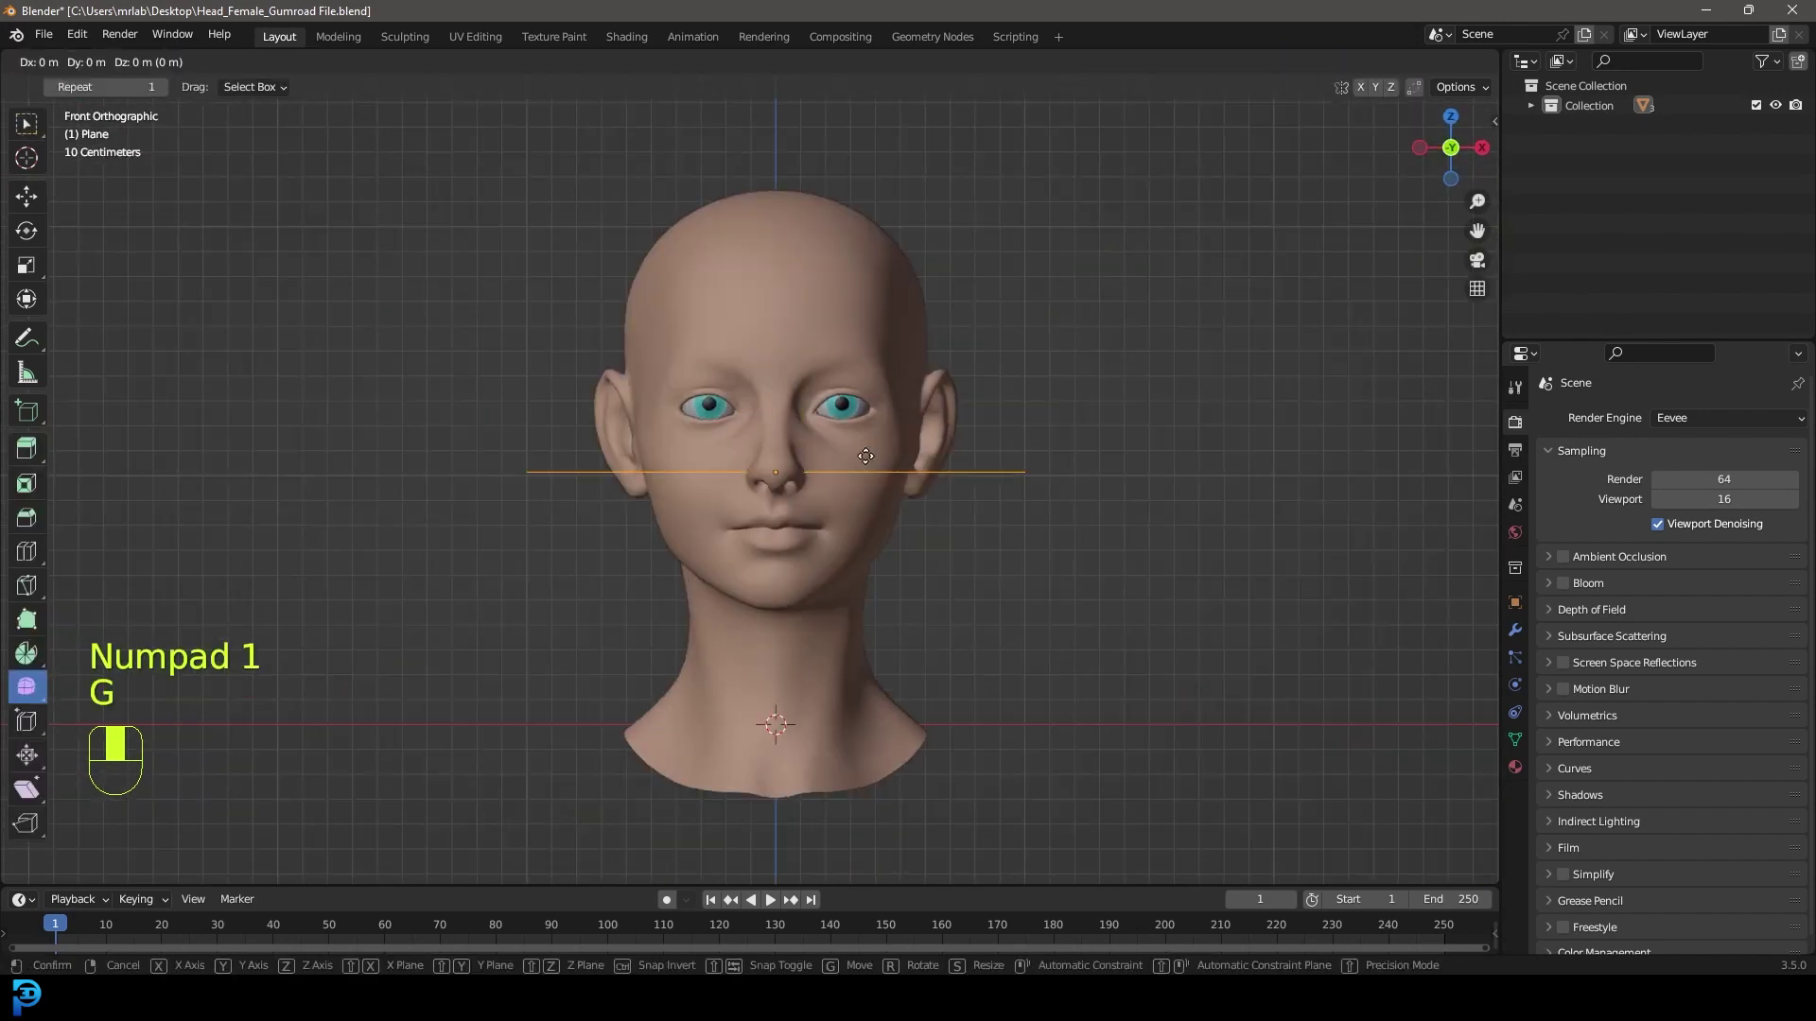
pyautogui.click(1067, 452)
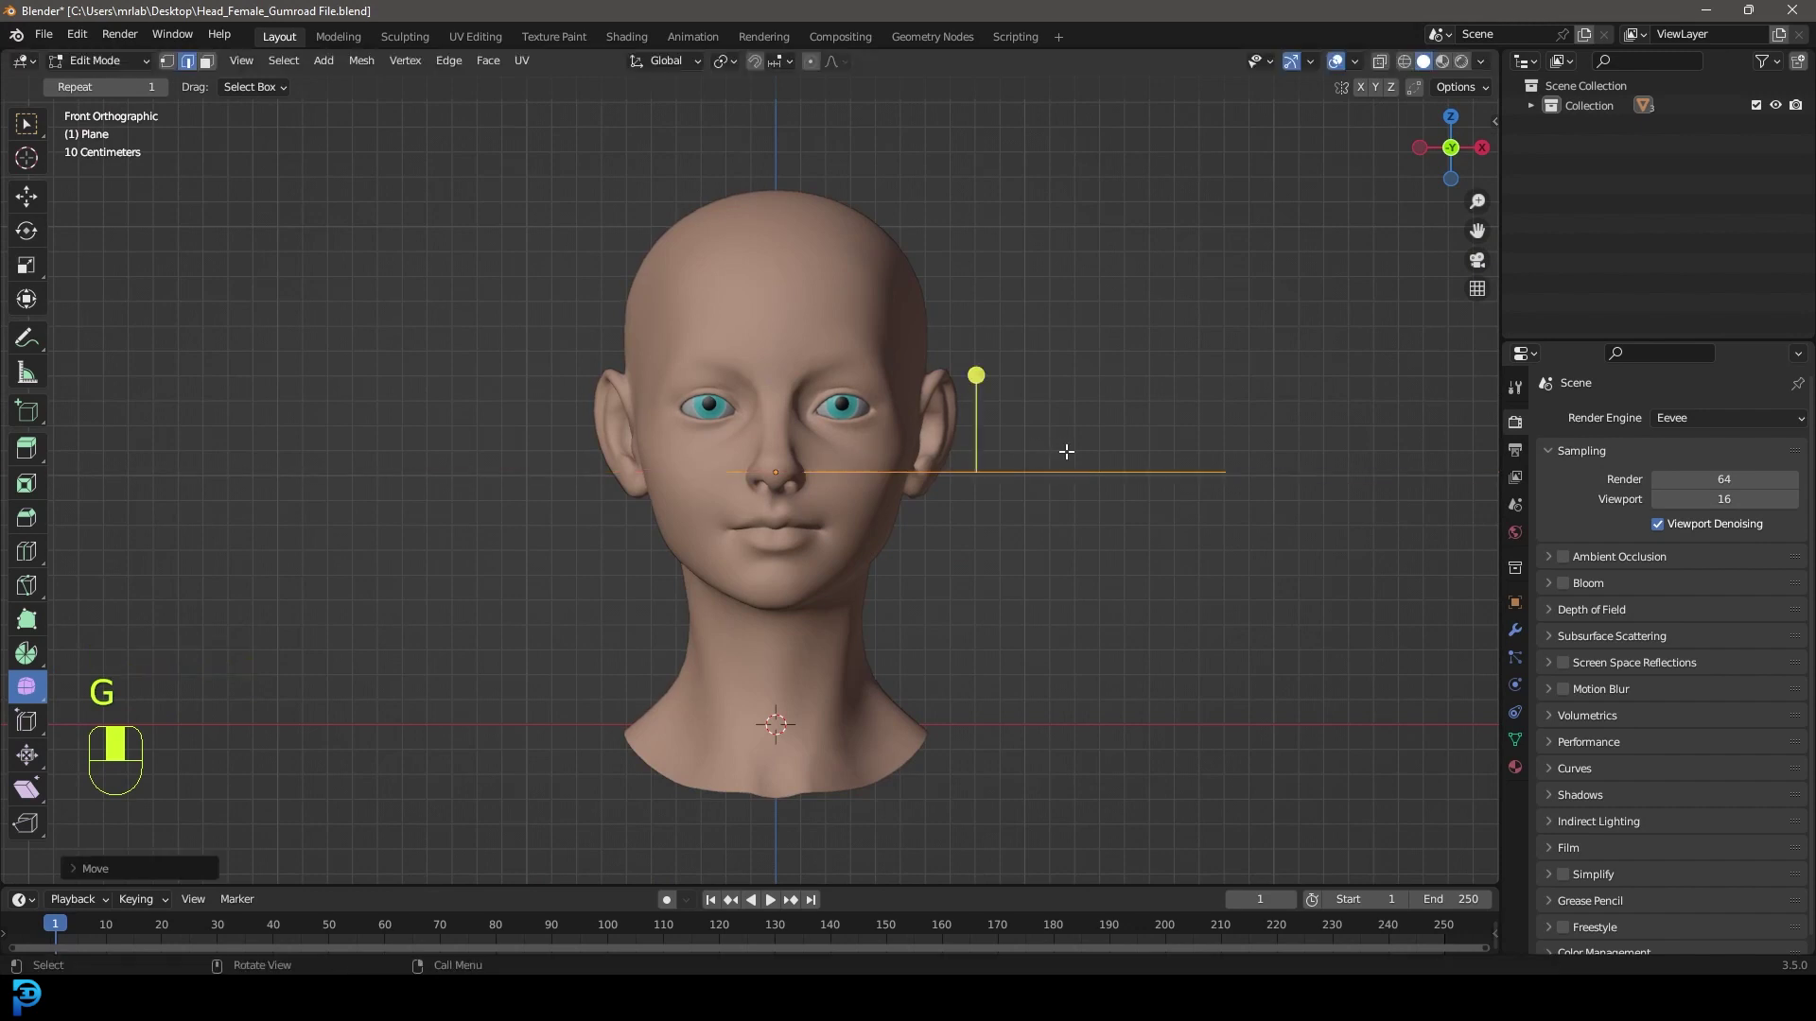
pyautogui.write('r90')
pyautogui.click(994, 437)
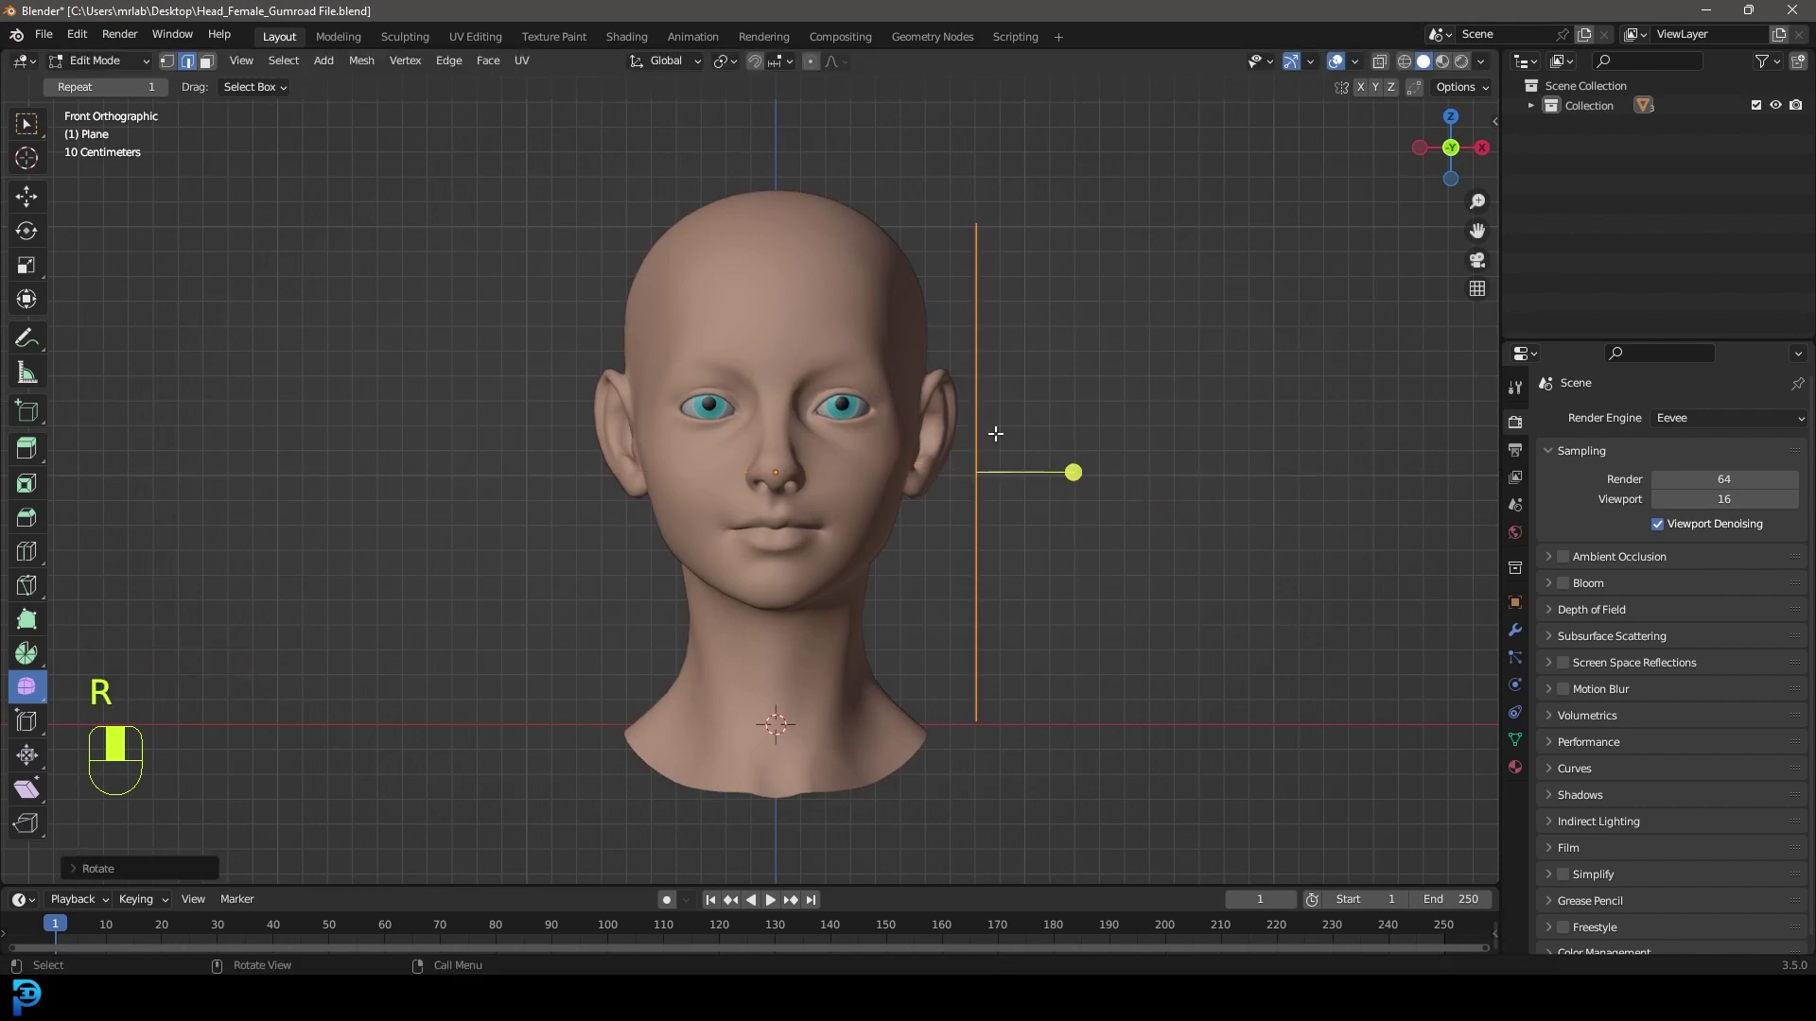
# Switch to wireframe shading in right view and move the upright plane so it frames the head's profile
pyautogui.moveTo(940, 243); pyautogui.dragTo(1050, 378, button='middle')
pyautogui.press('KP_1')
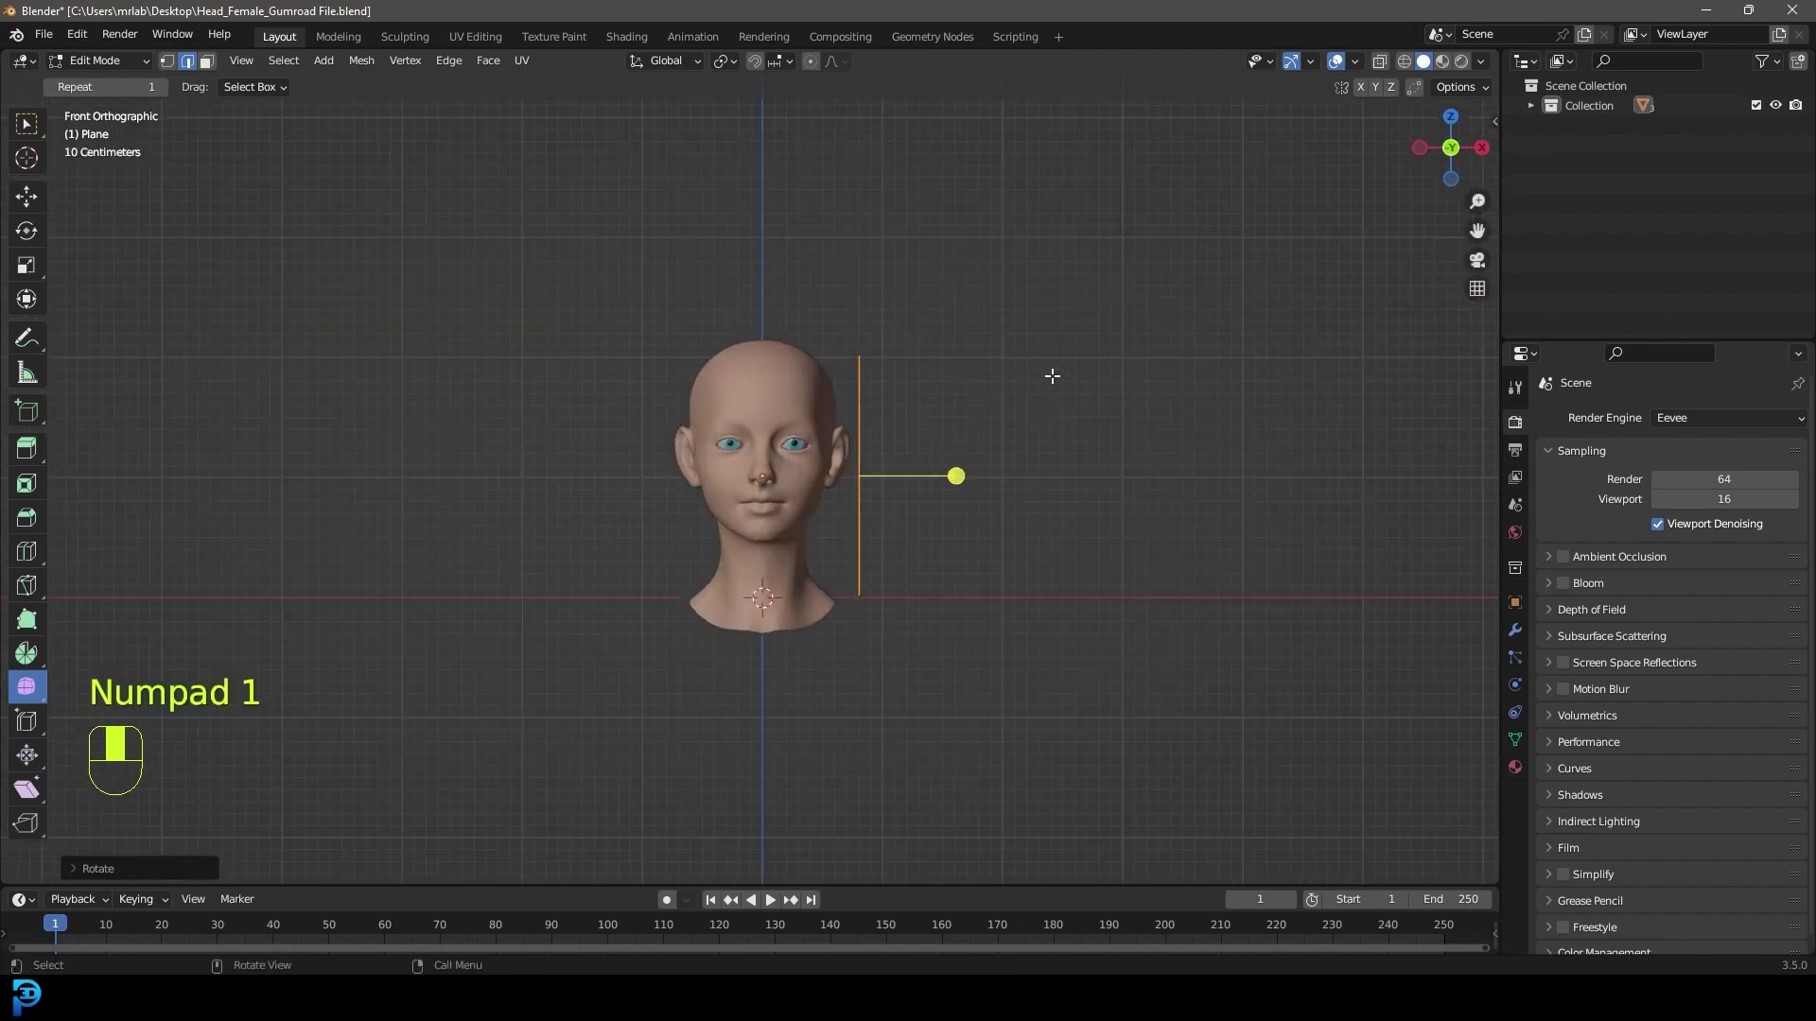
pyautogui.scroll(3, 1035, 388)
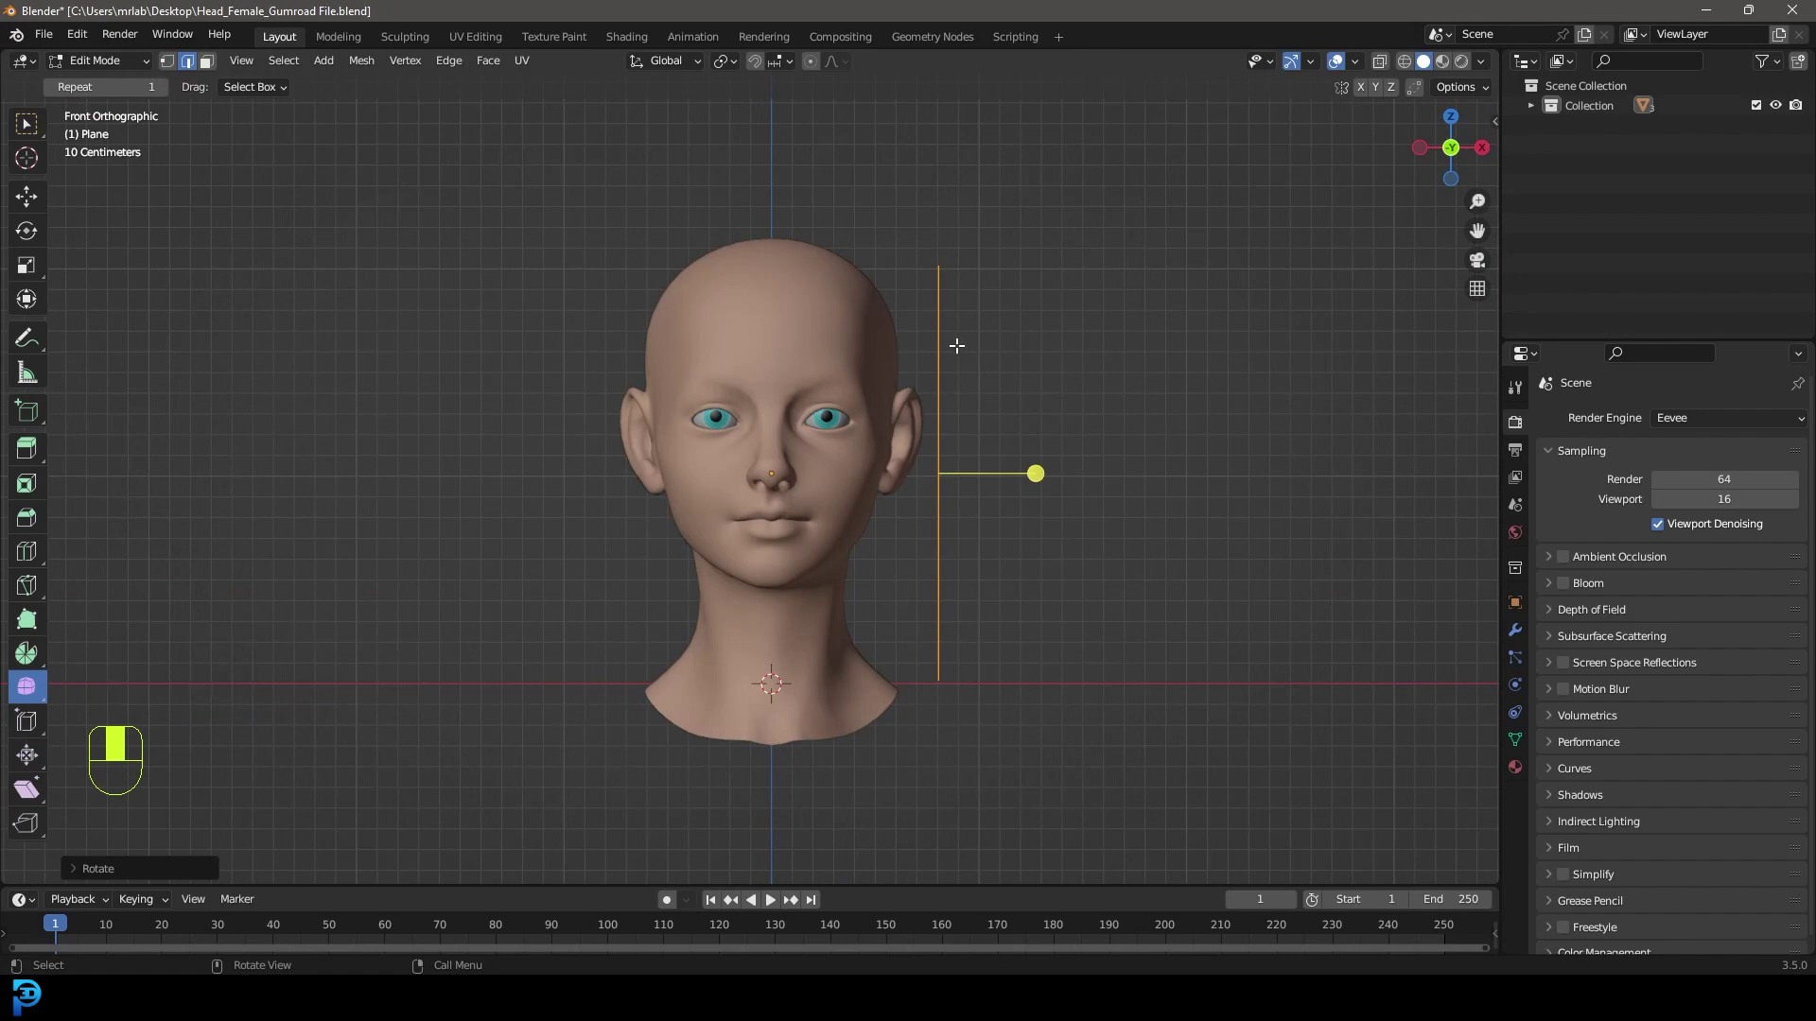
pyautogui.press('KP_3')
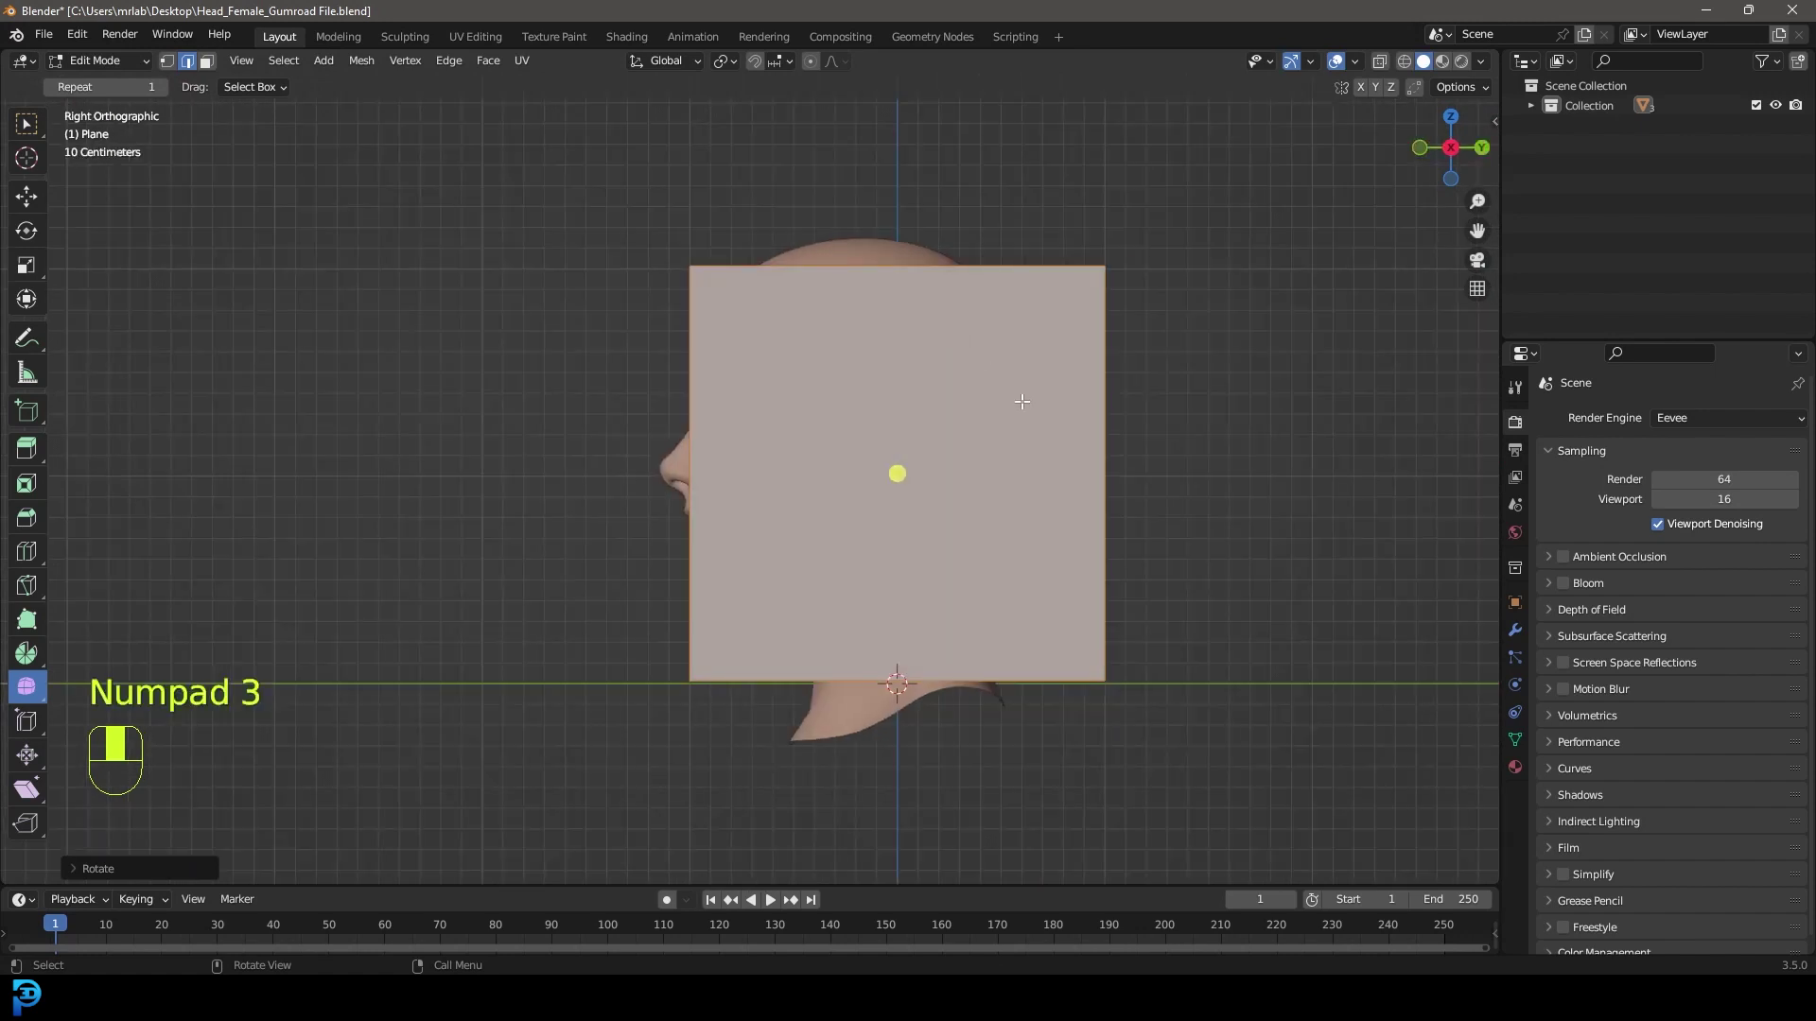
pyautogui.keyDown('shift'); pyautogui.moveTo(910, 422); pyautogui.dragTo(928, 442, button='middle'); pyautogui.keyUp('shift')
pyautogui.scroll(1, 946, 443)
pyautogui.press('z')
pyautogui.click(880, 408)
pyautogui.scroll(1, 1003, 511)
pyautogui.press('g')
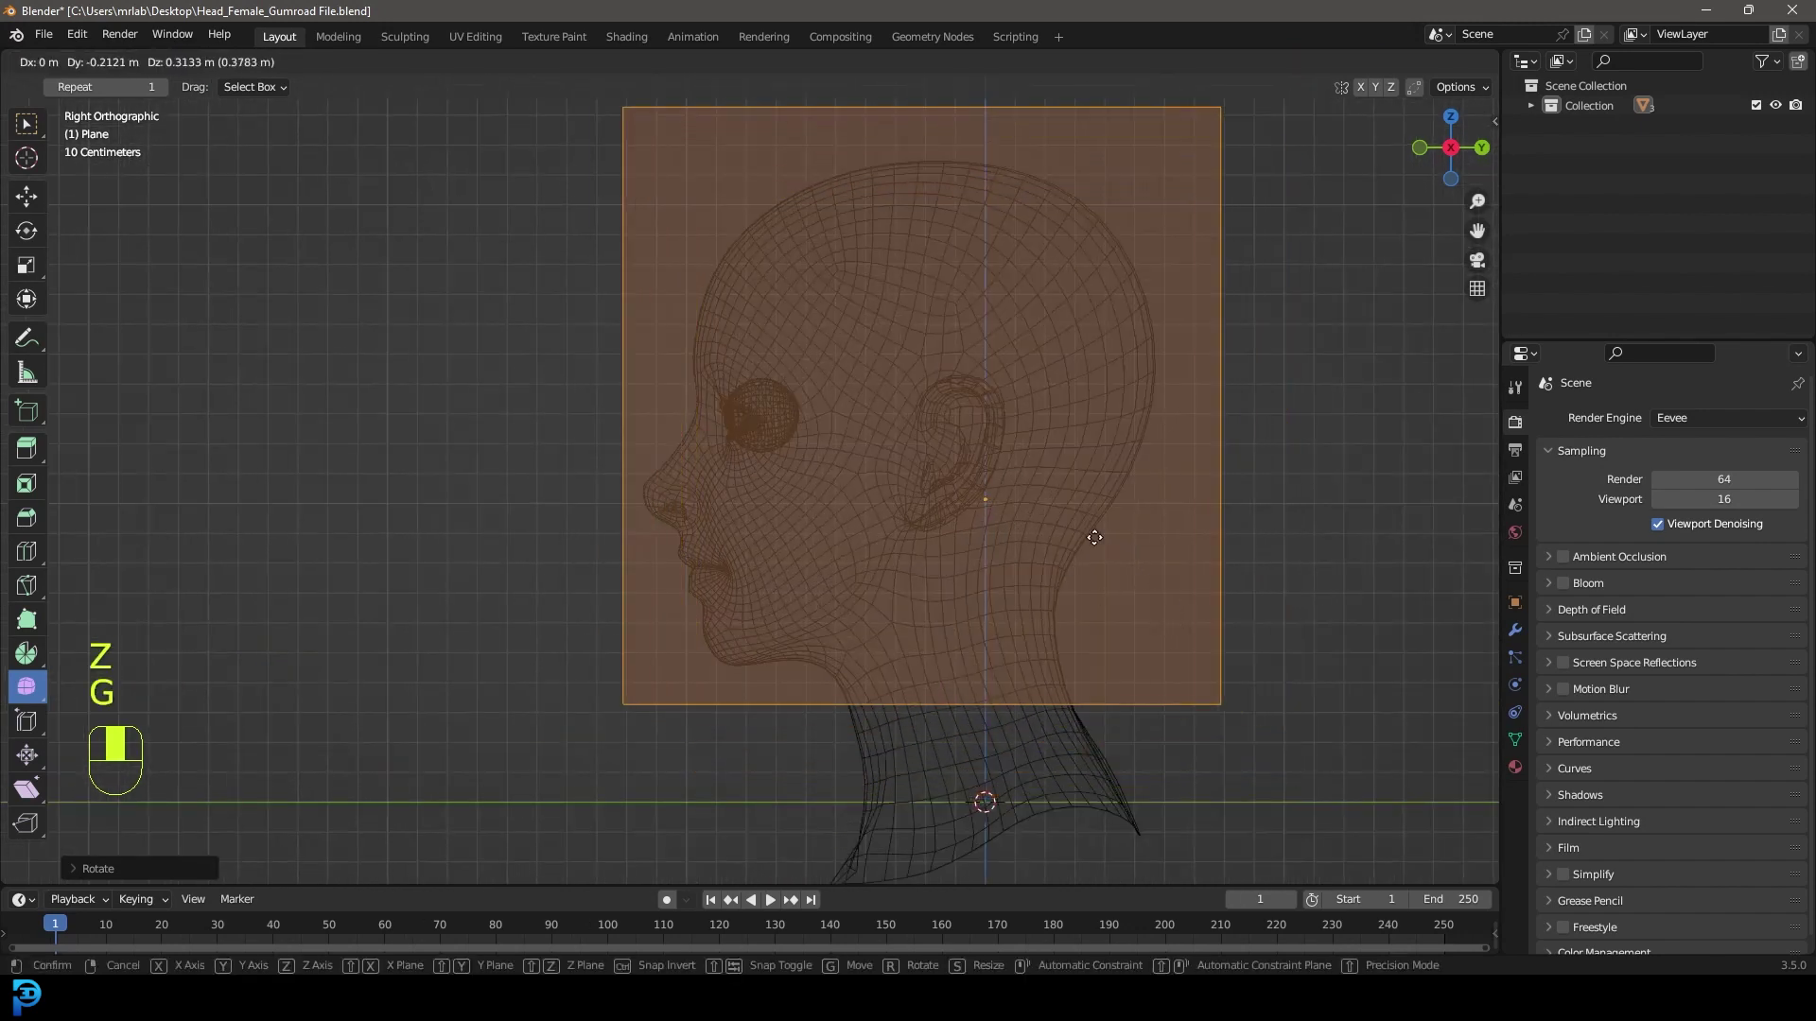
pyautogui.click(1086, 557)
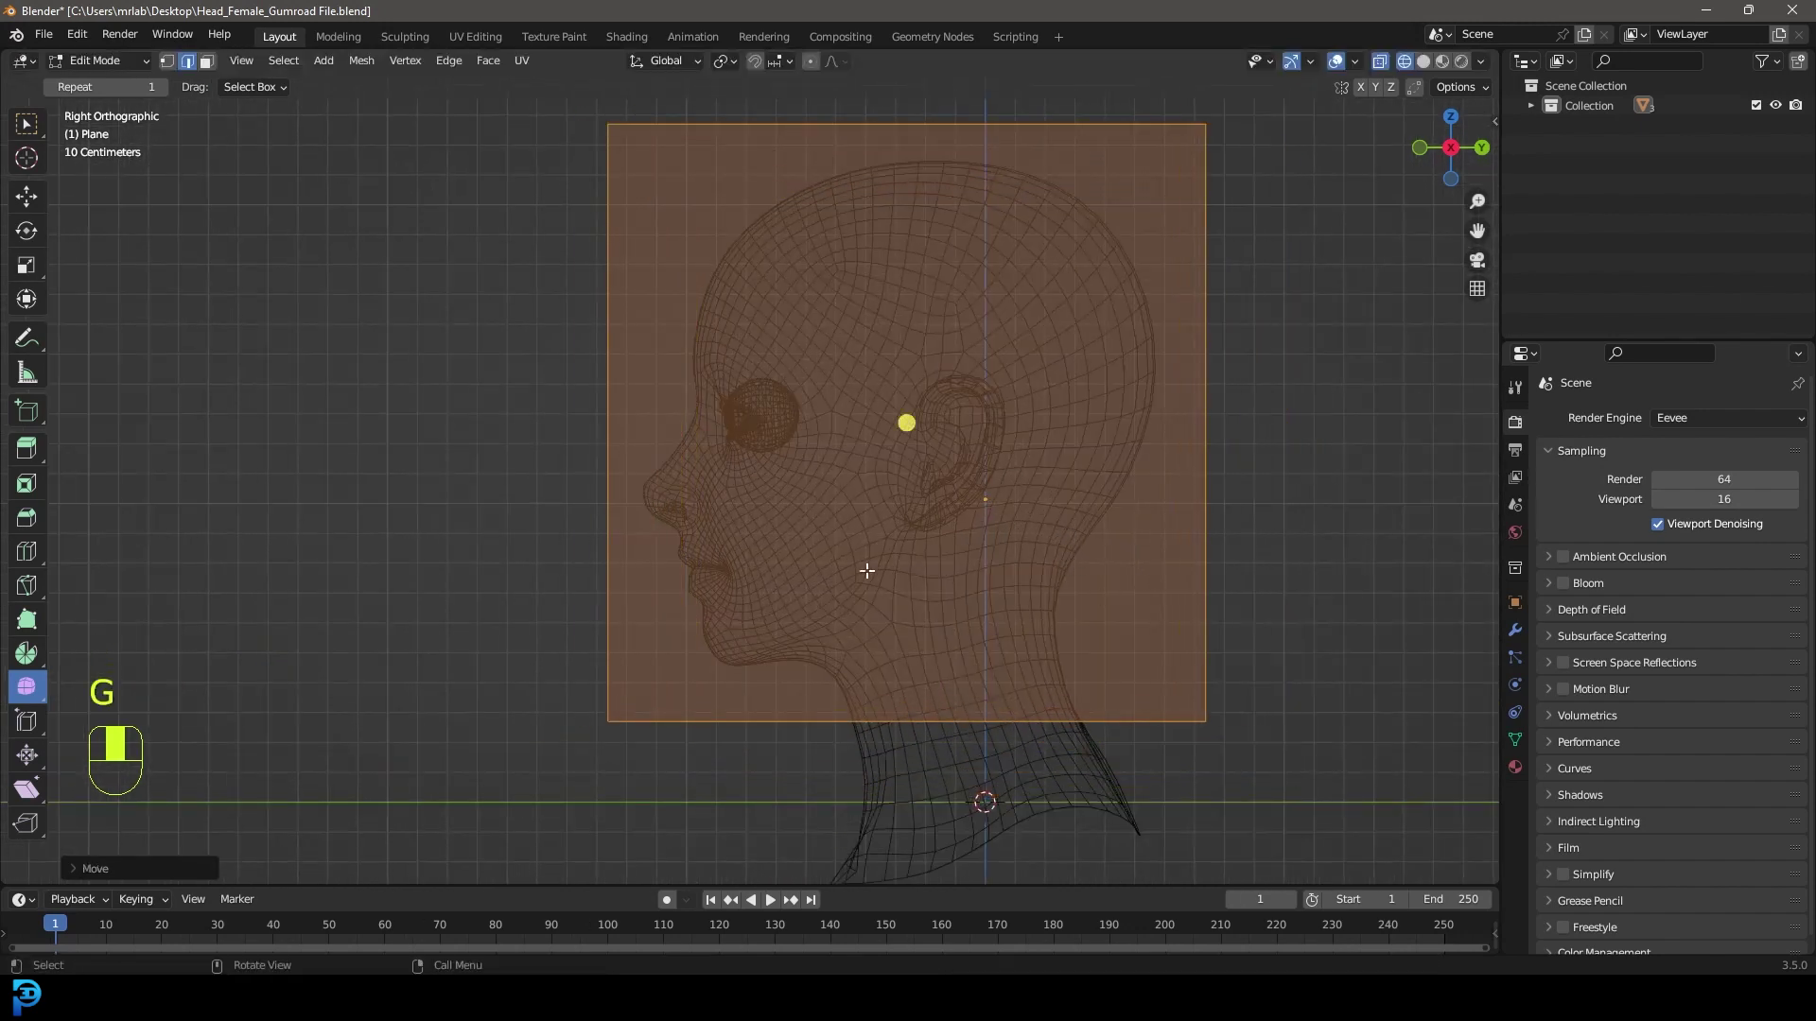
# Subdivide the plane with 2 cuts
pyautogui.rightClick(902, 227)
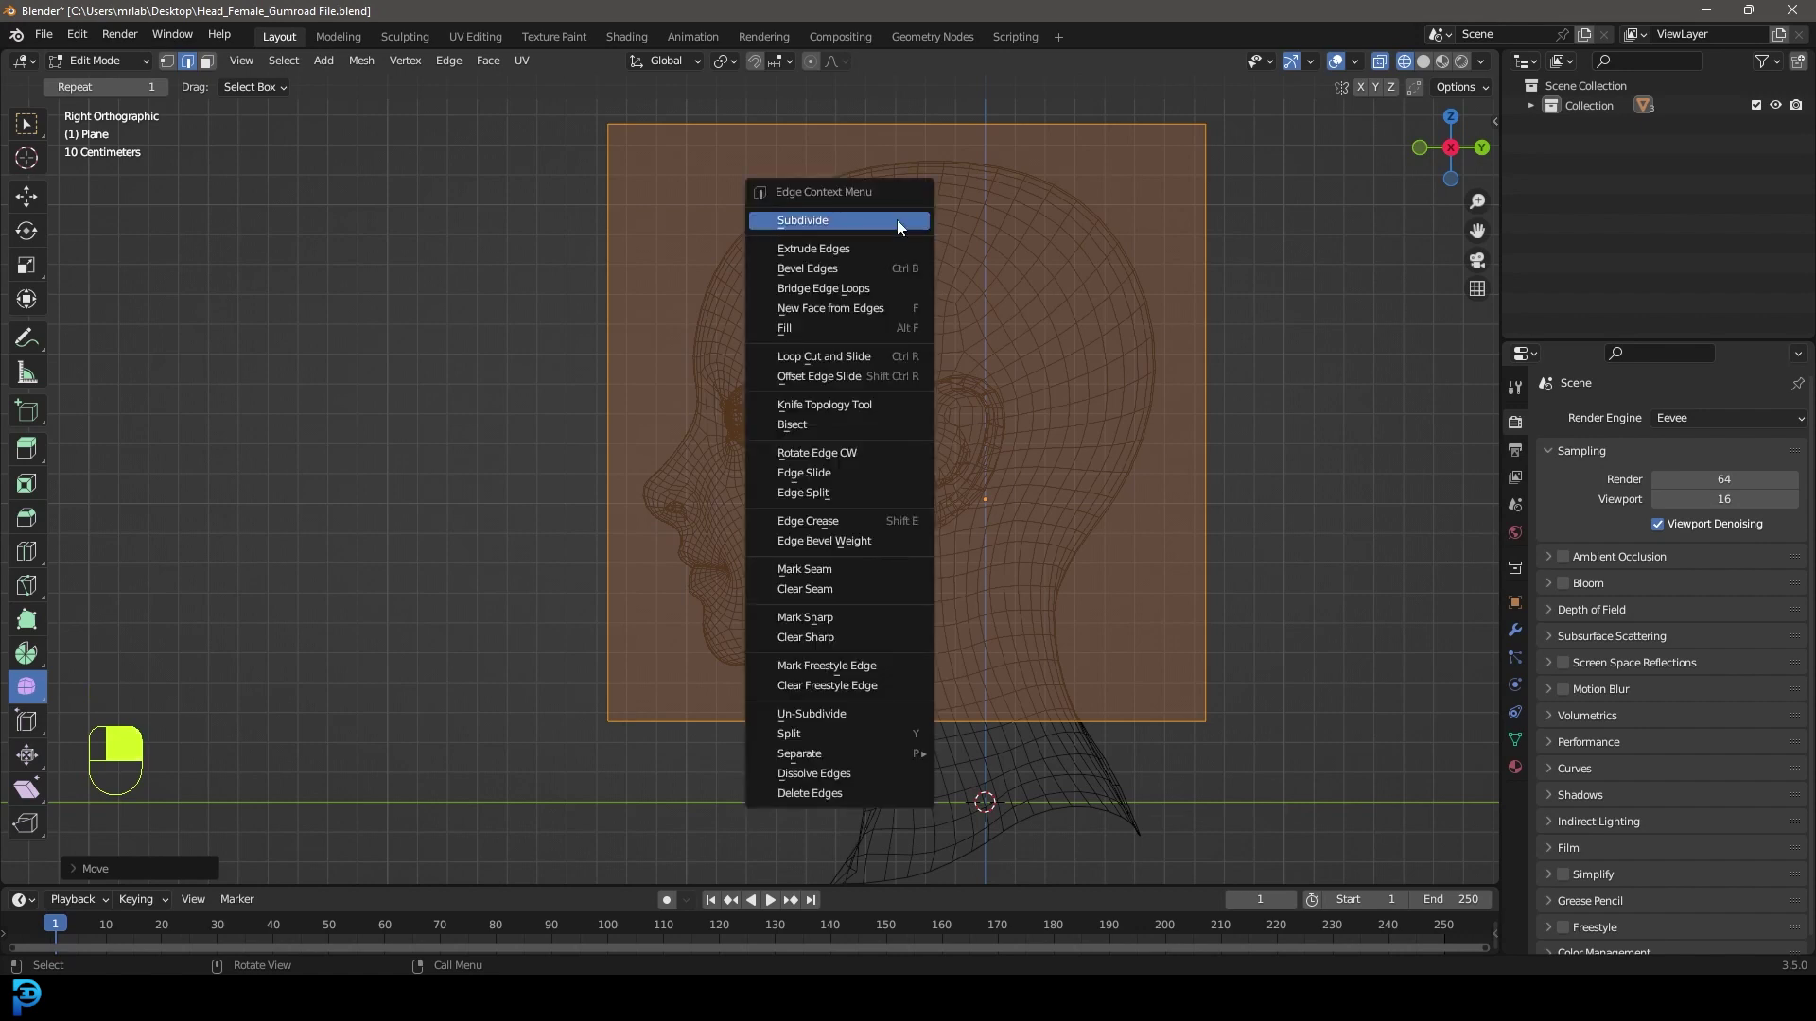
pyautogui.click(779, 220)
pyautogui.click(76, 867)
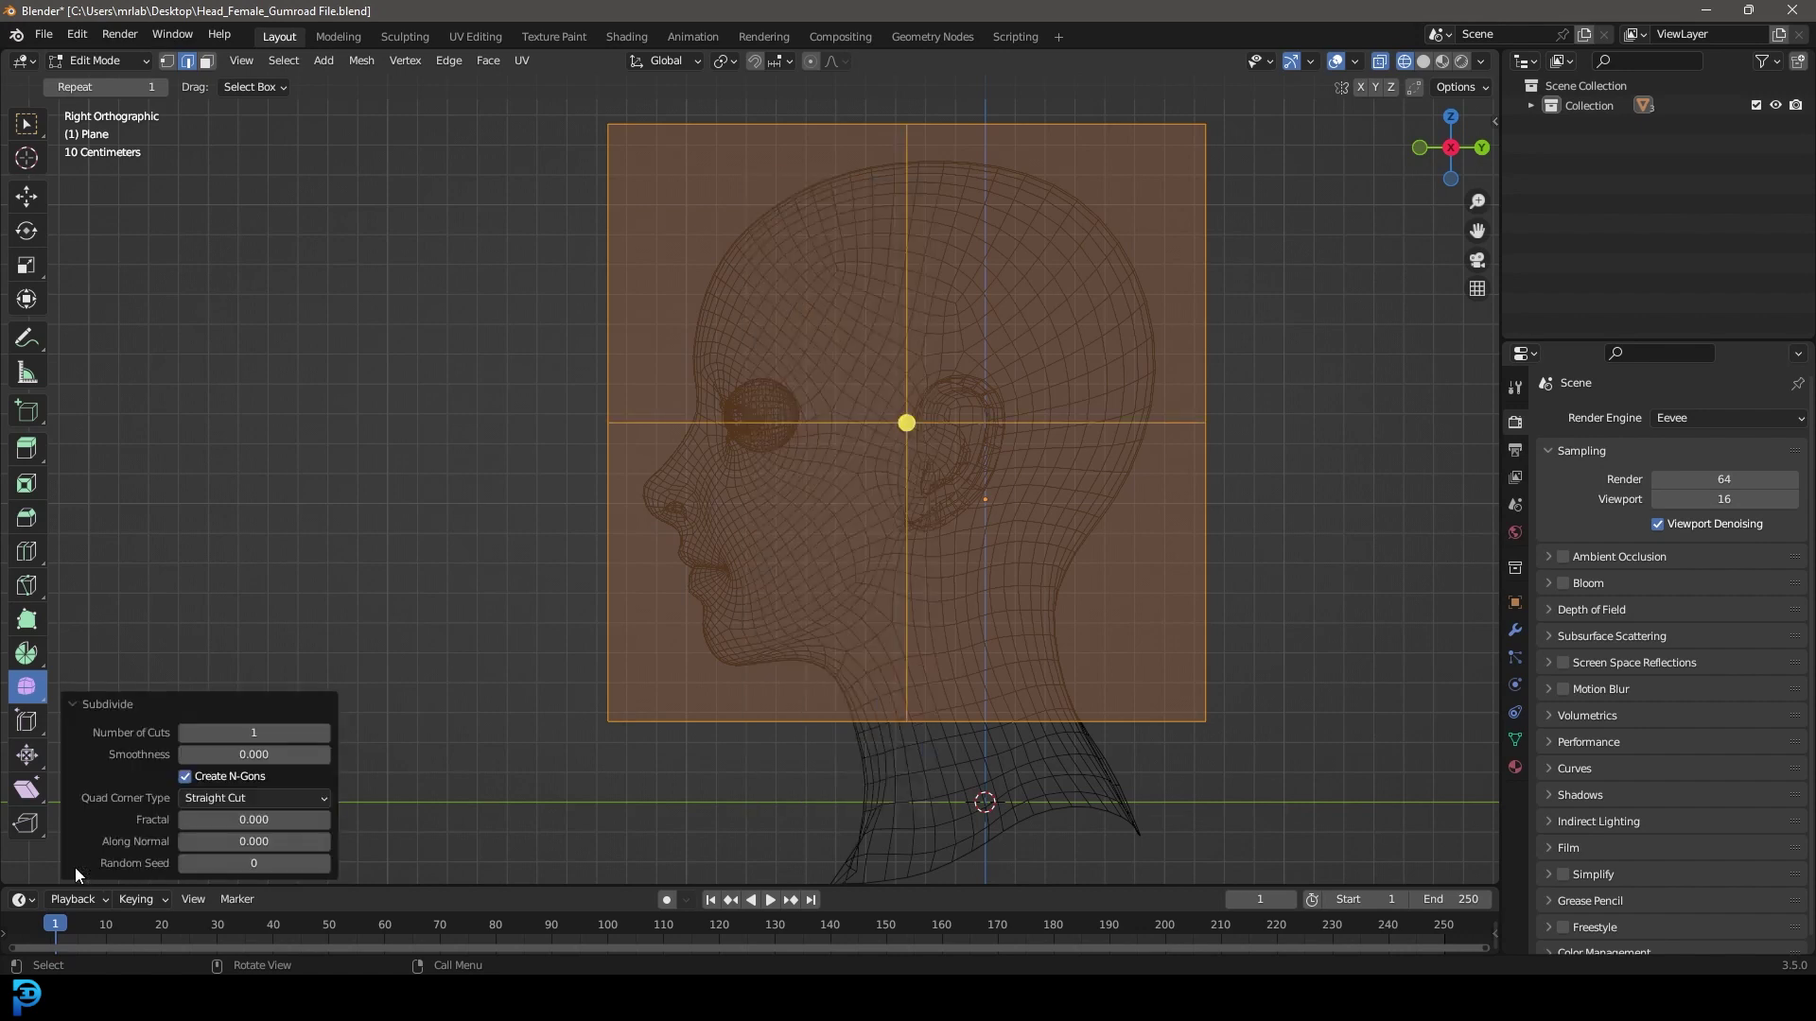
pyautogui.click(326, 732)
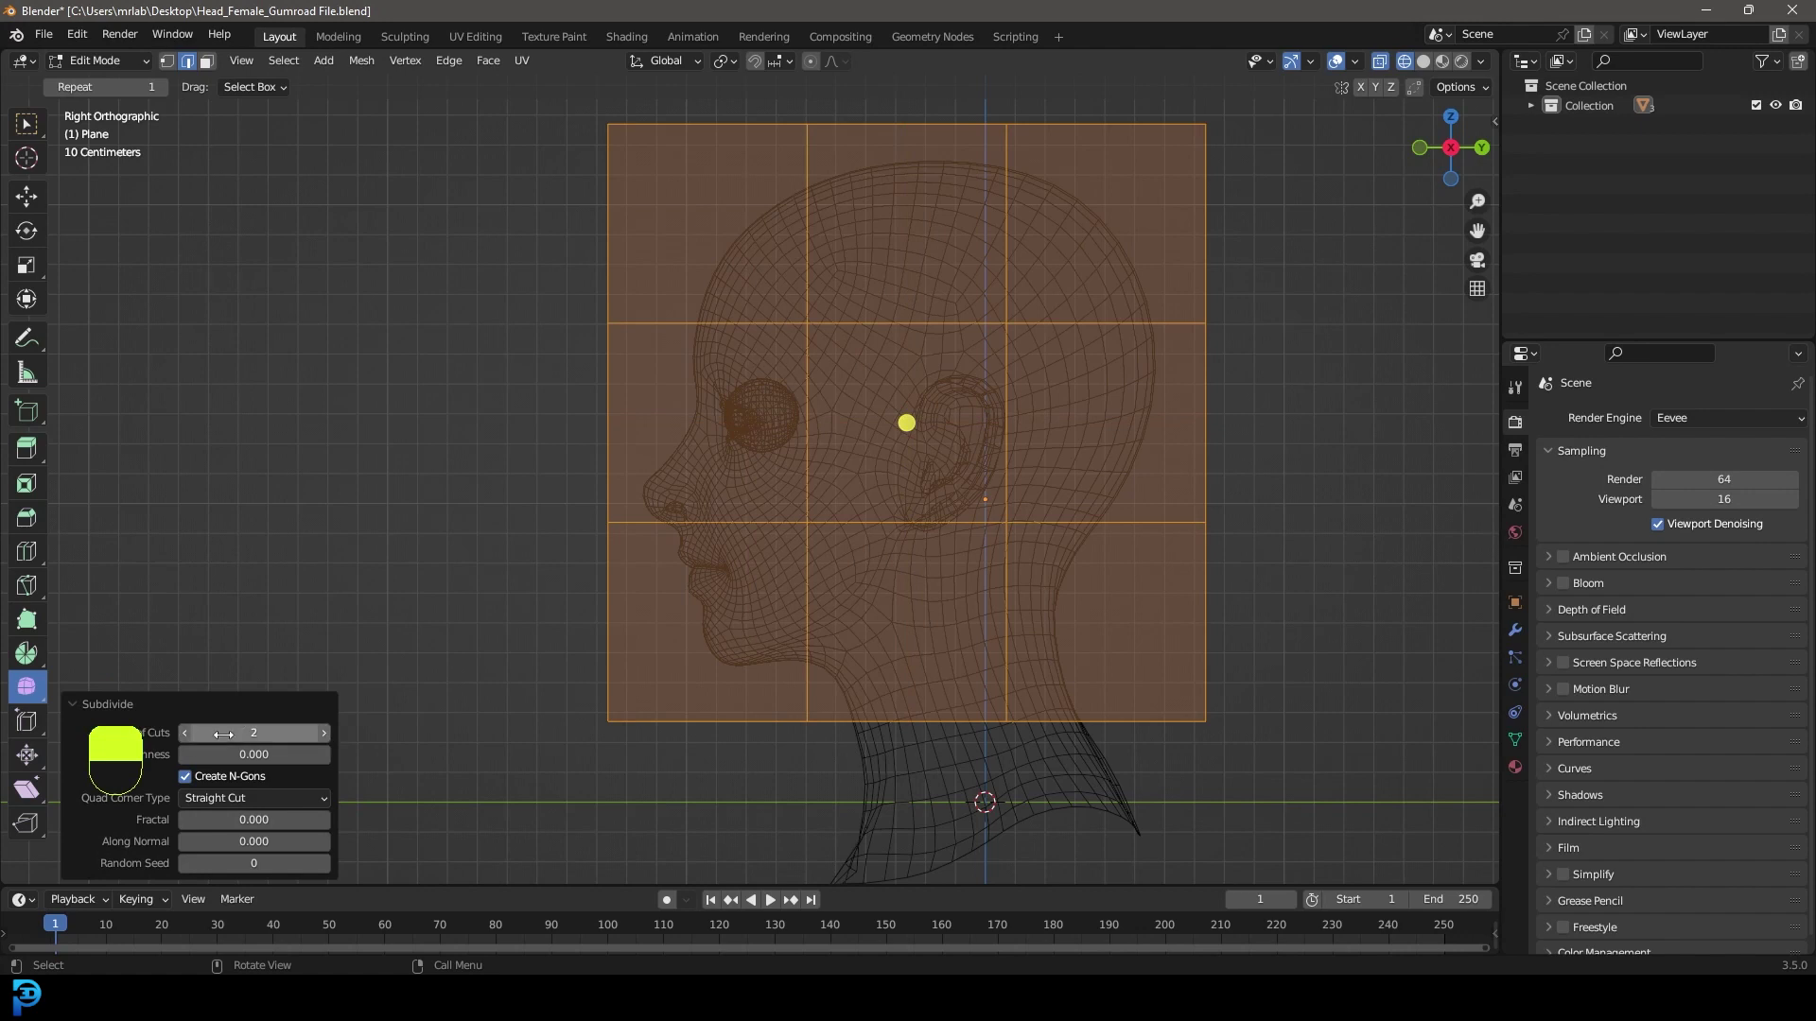
pyautogui.click(74, 703)
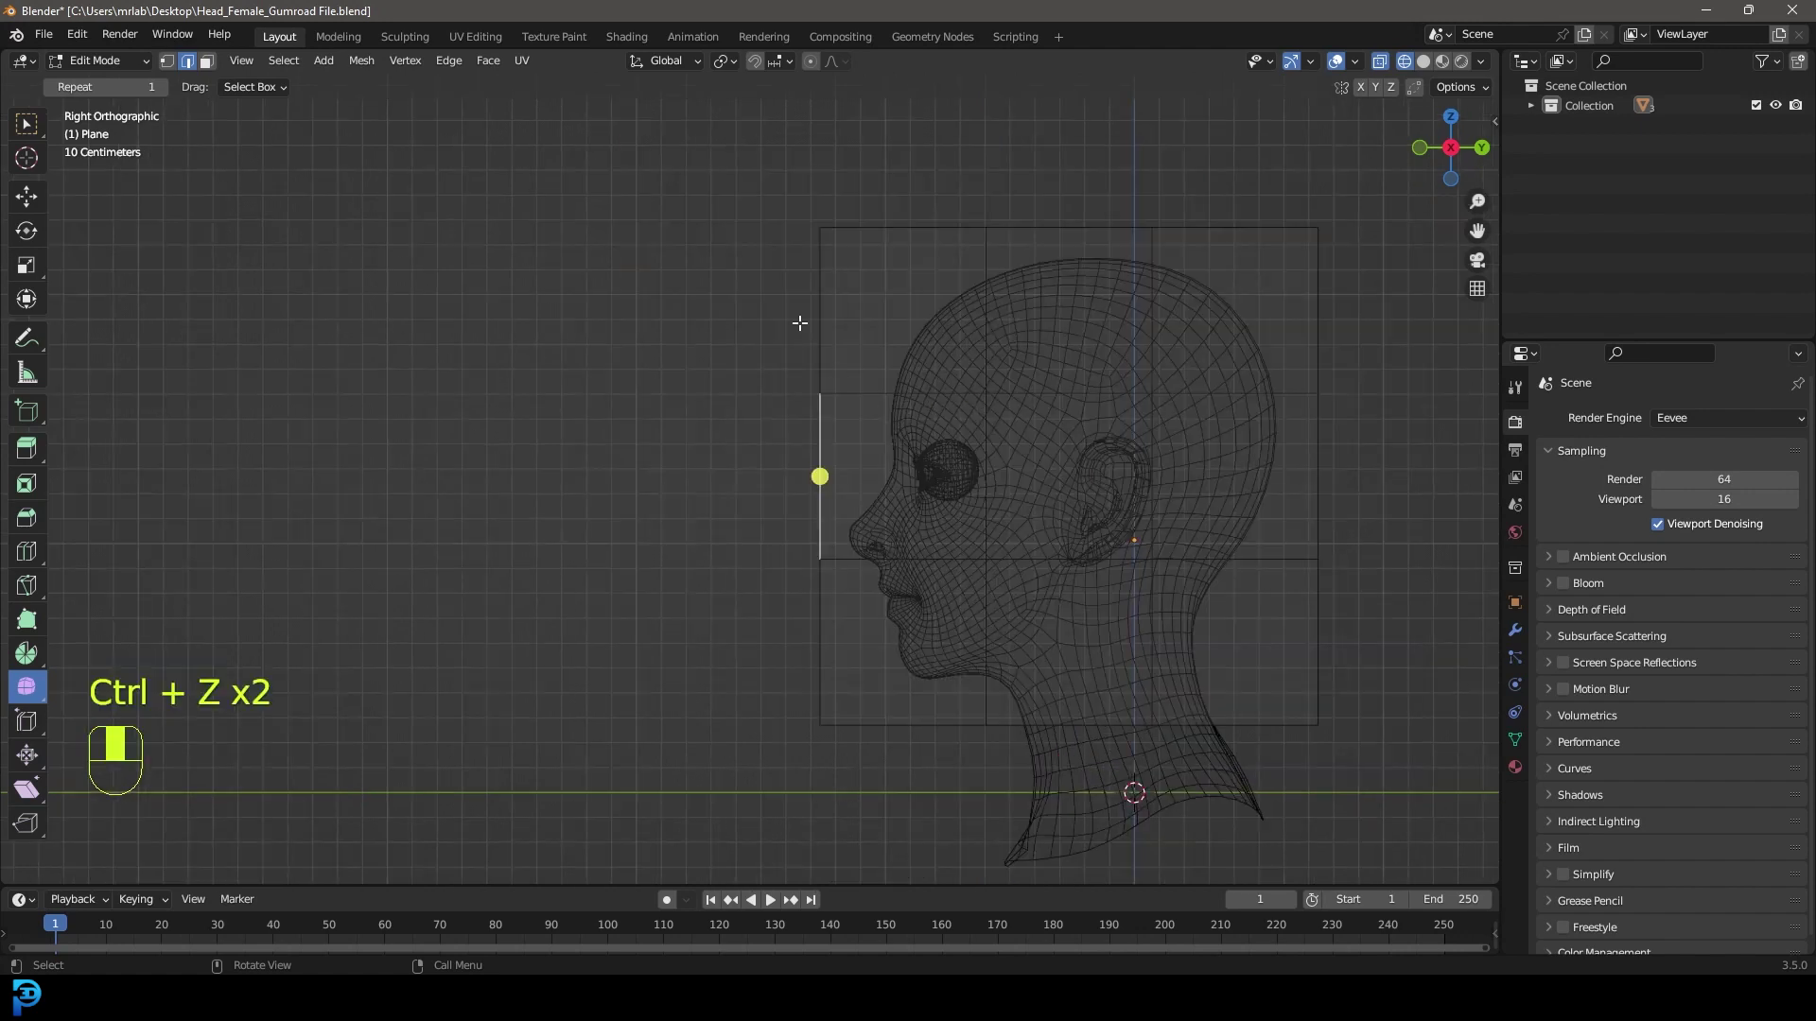
# Select the upper and lower edges on the plane's face side and extrude them forward along Y, leaving the middle edge out
pyautogui.click(822, 281)
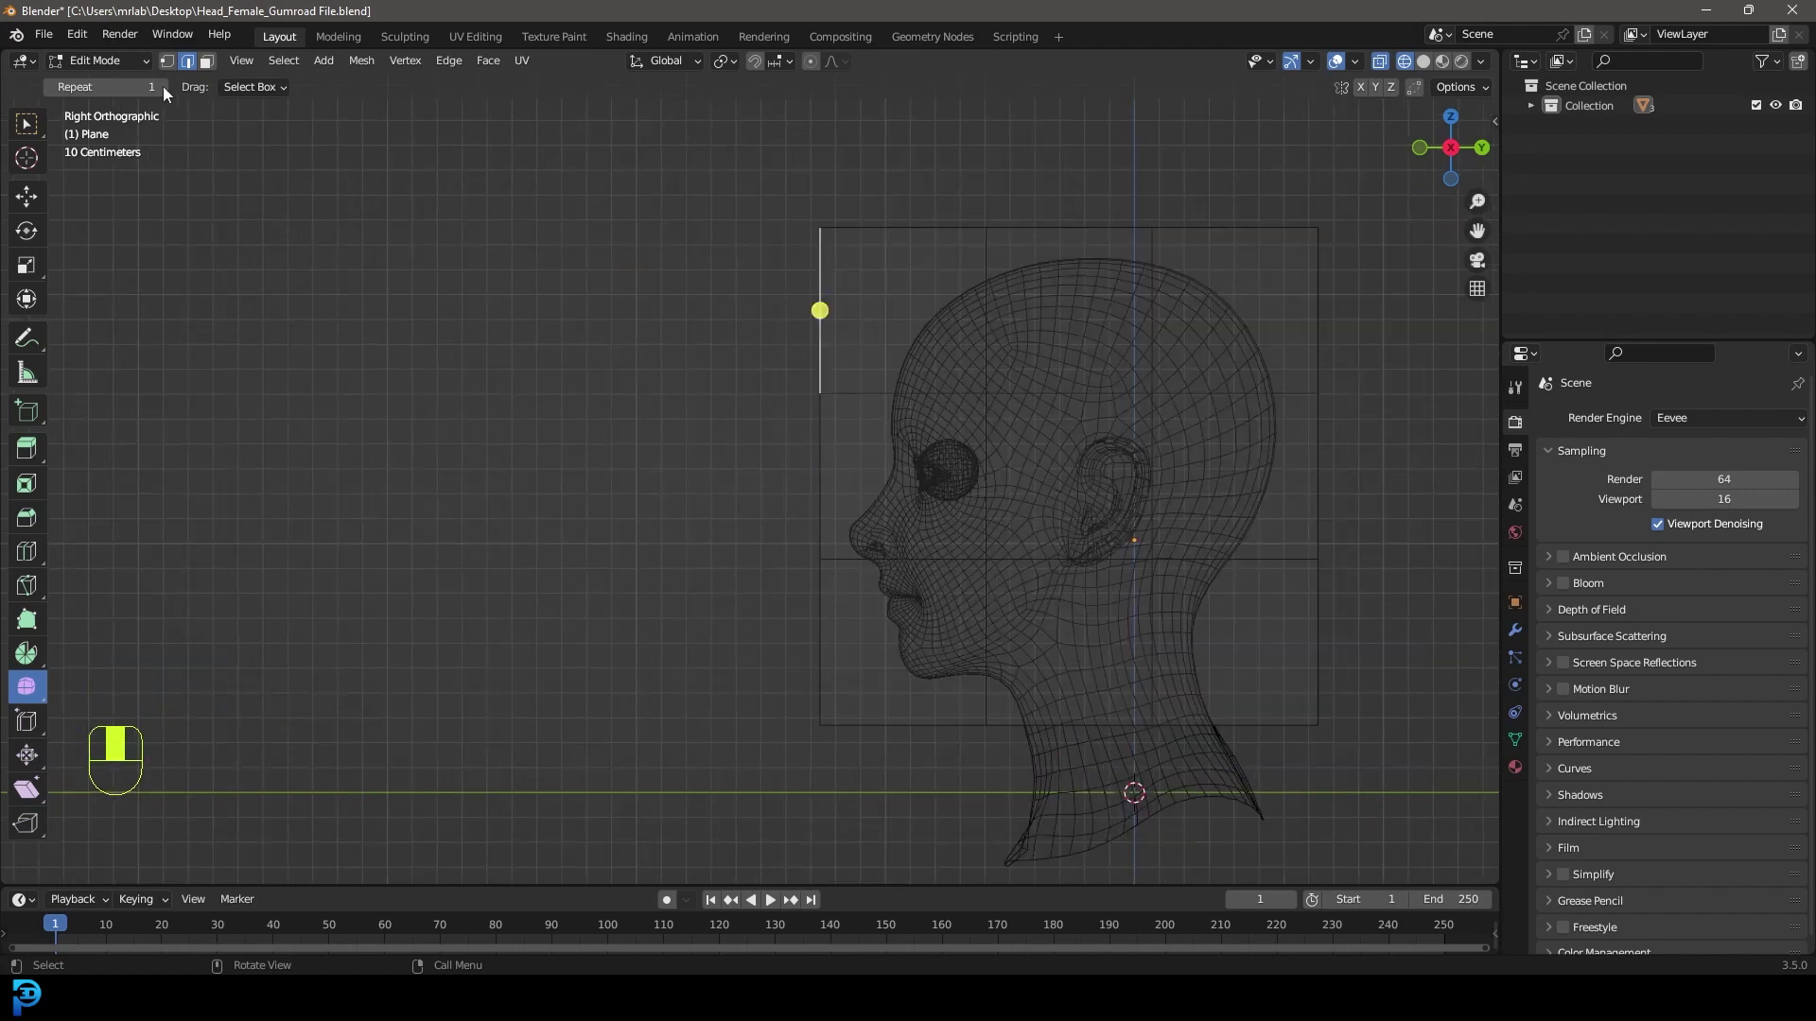
pyautogui.keyDown('shift'); pyautogui.click(828, 582); pyautogui.keyUp('shift')
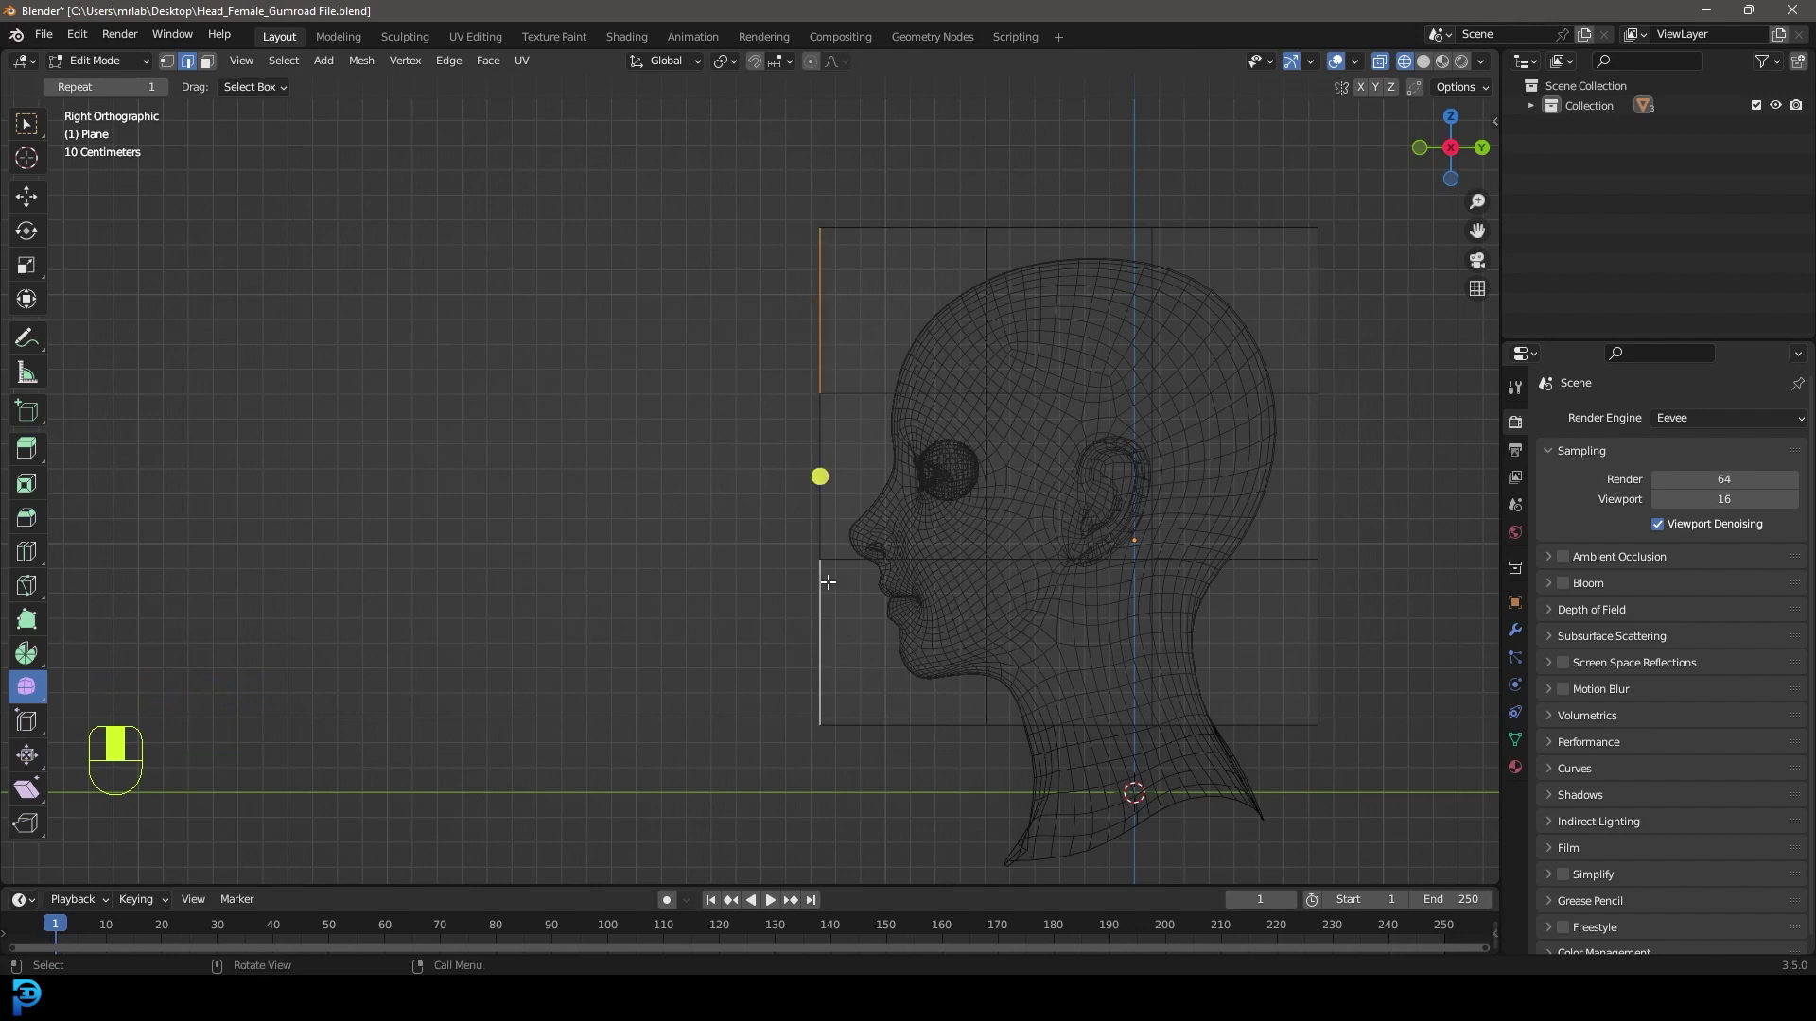
pyautogui.scroll(1, 849, 605)
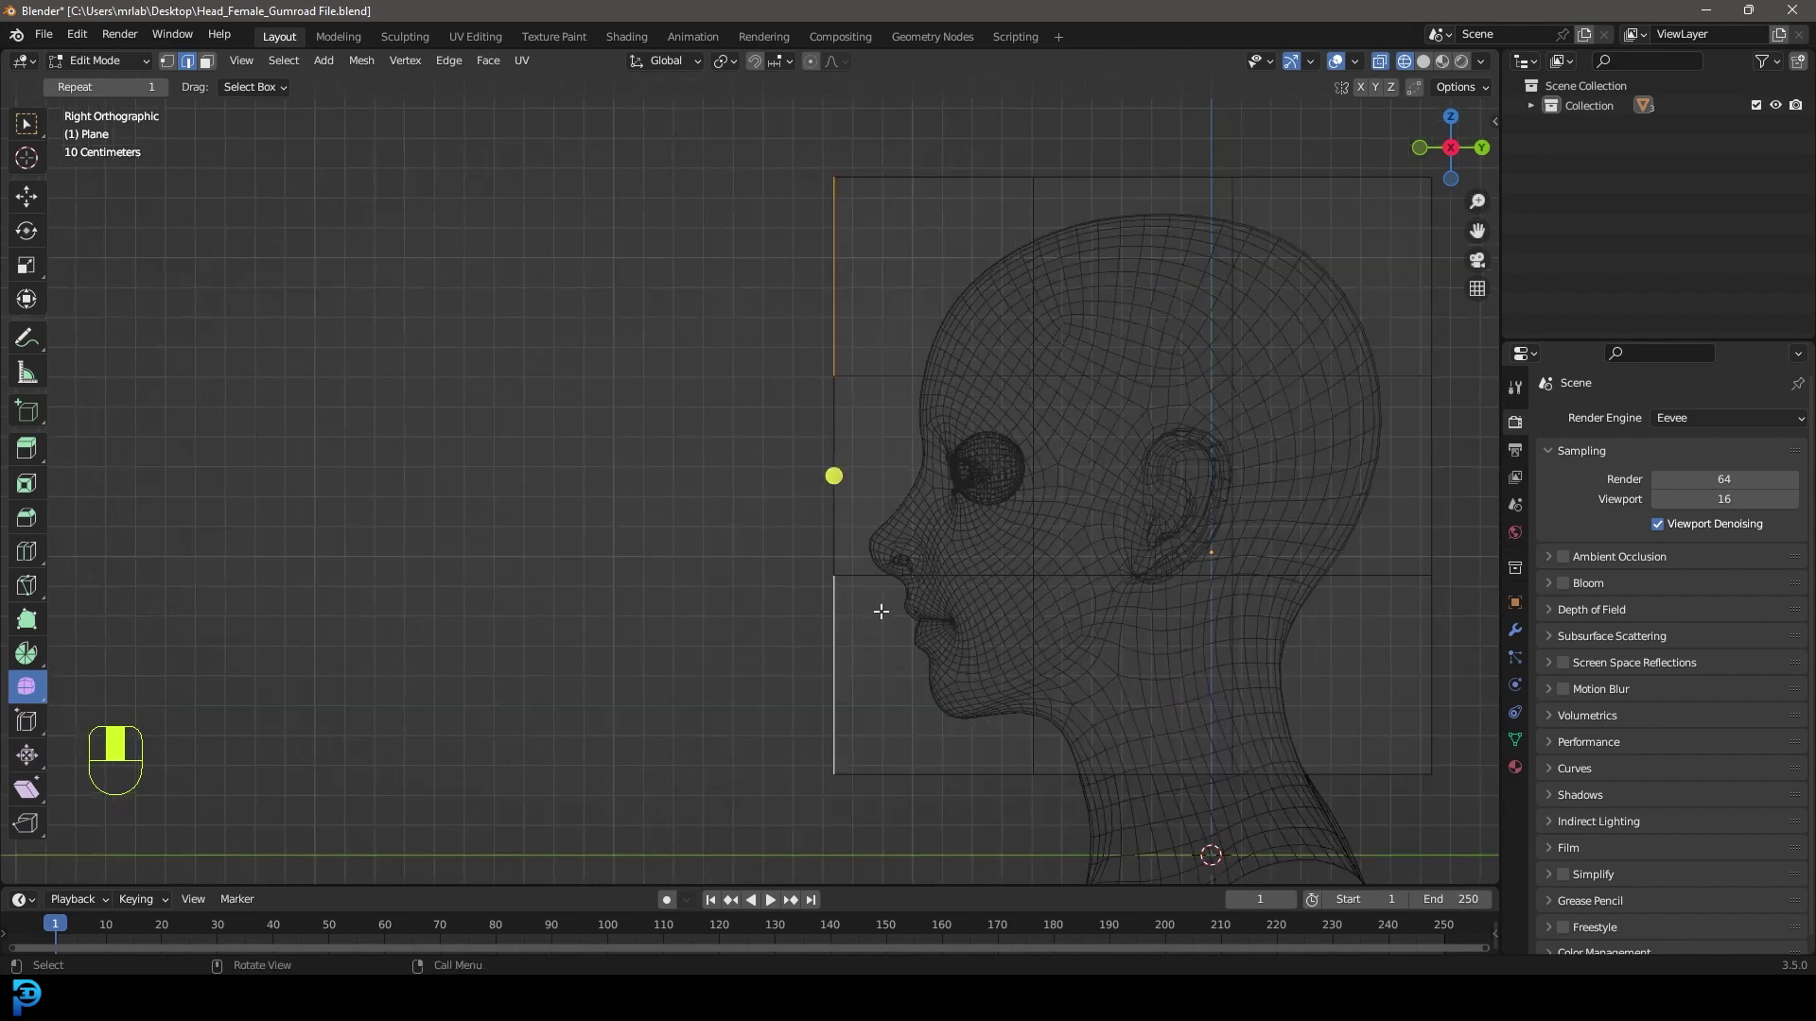
pyautogui.press('e')
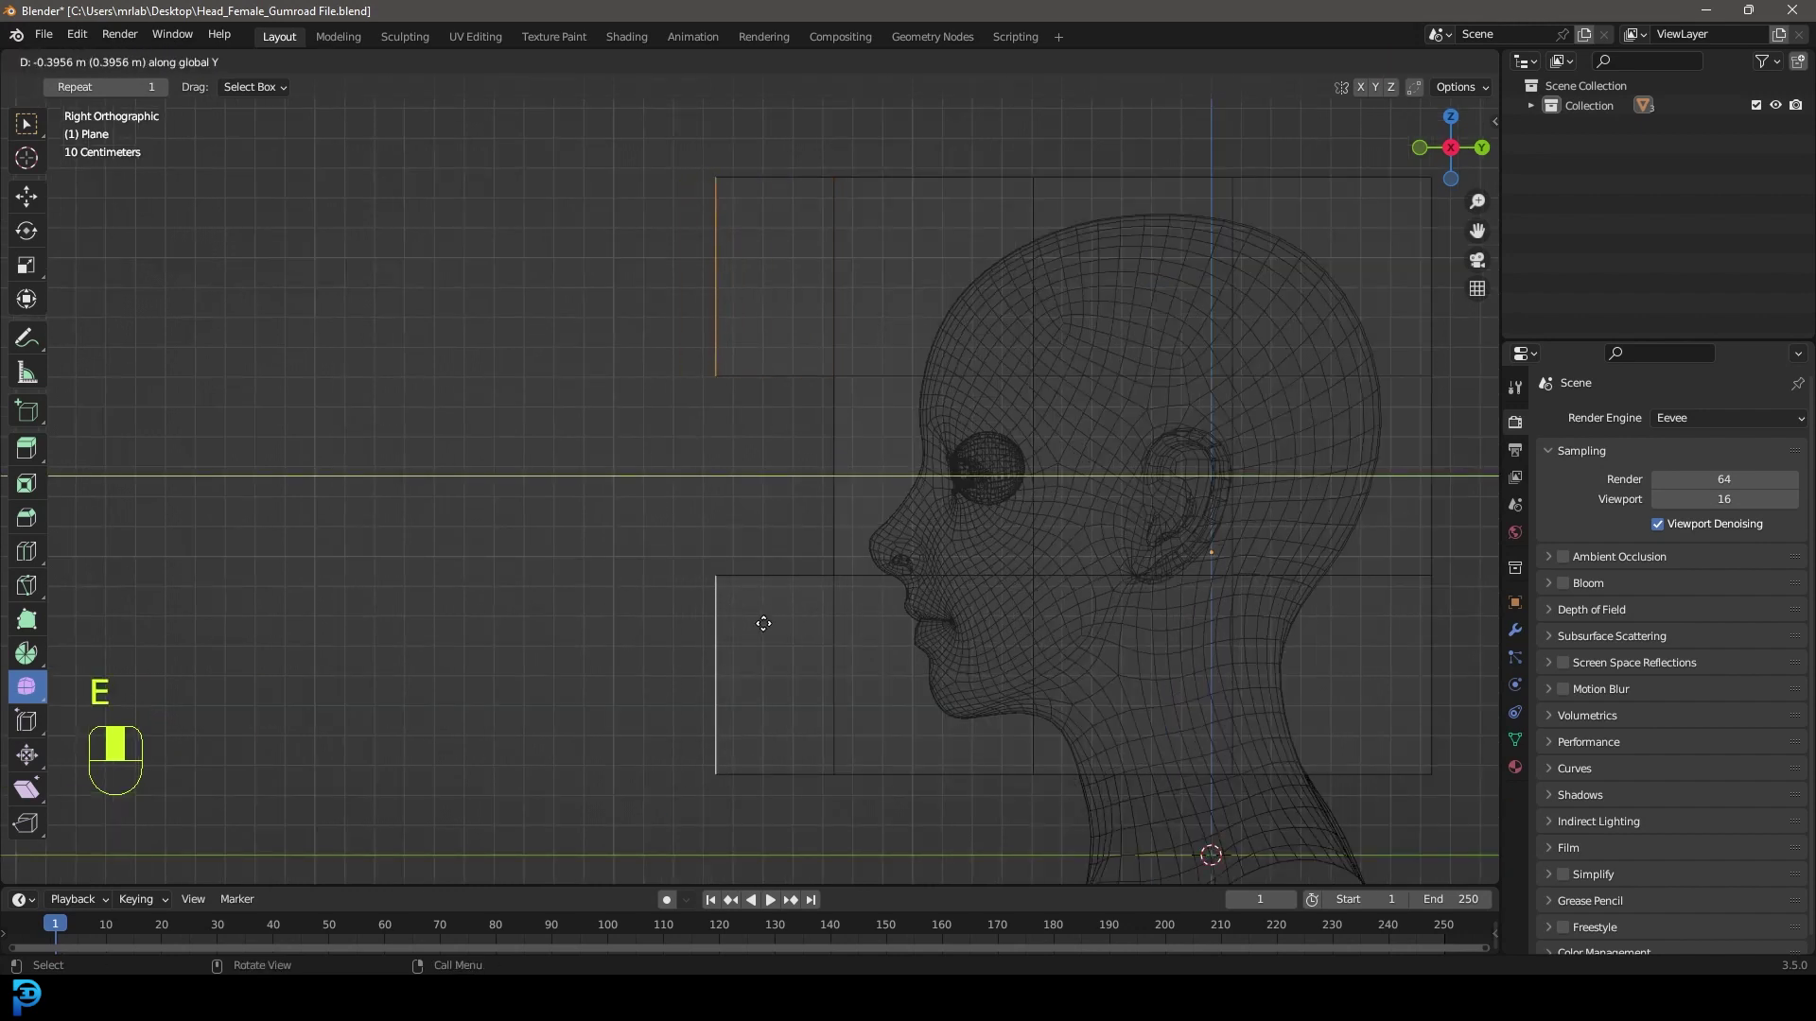
pyautogui.click(723, 537)
# Slide the inner vertices of the extruded flaps along their outer edges, the upper one upward and the lower one downward, each by about 0.4
pyautogui.click(167, 61)
pyautogui.click(734, 378)
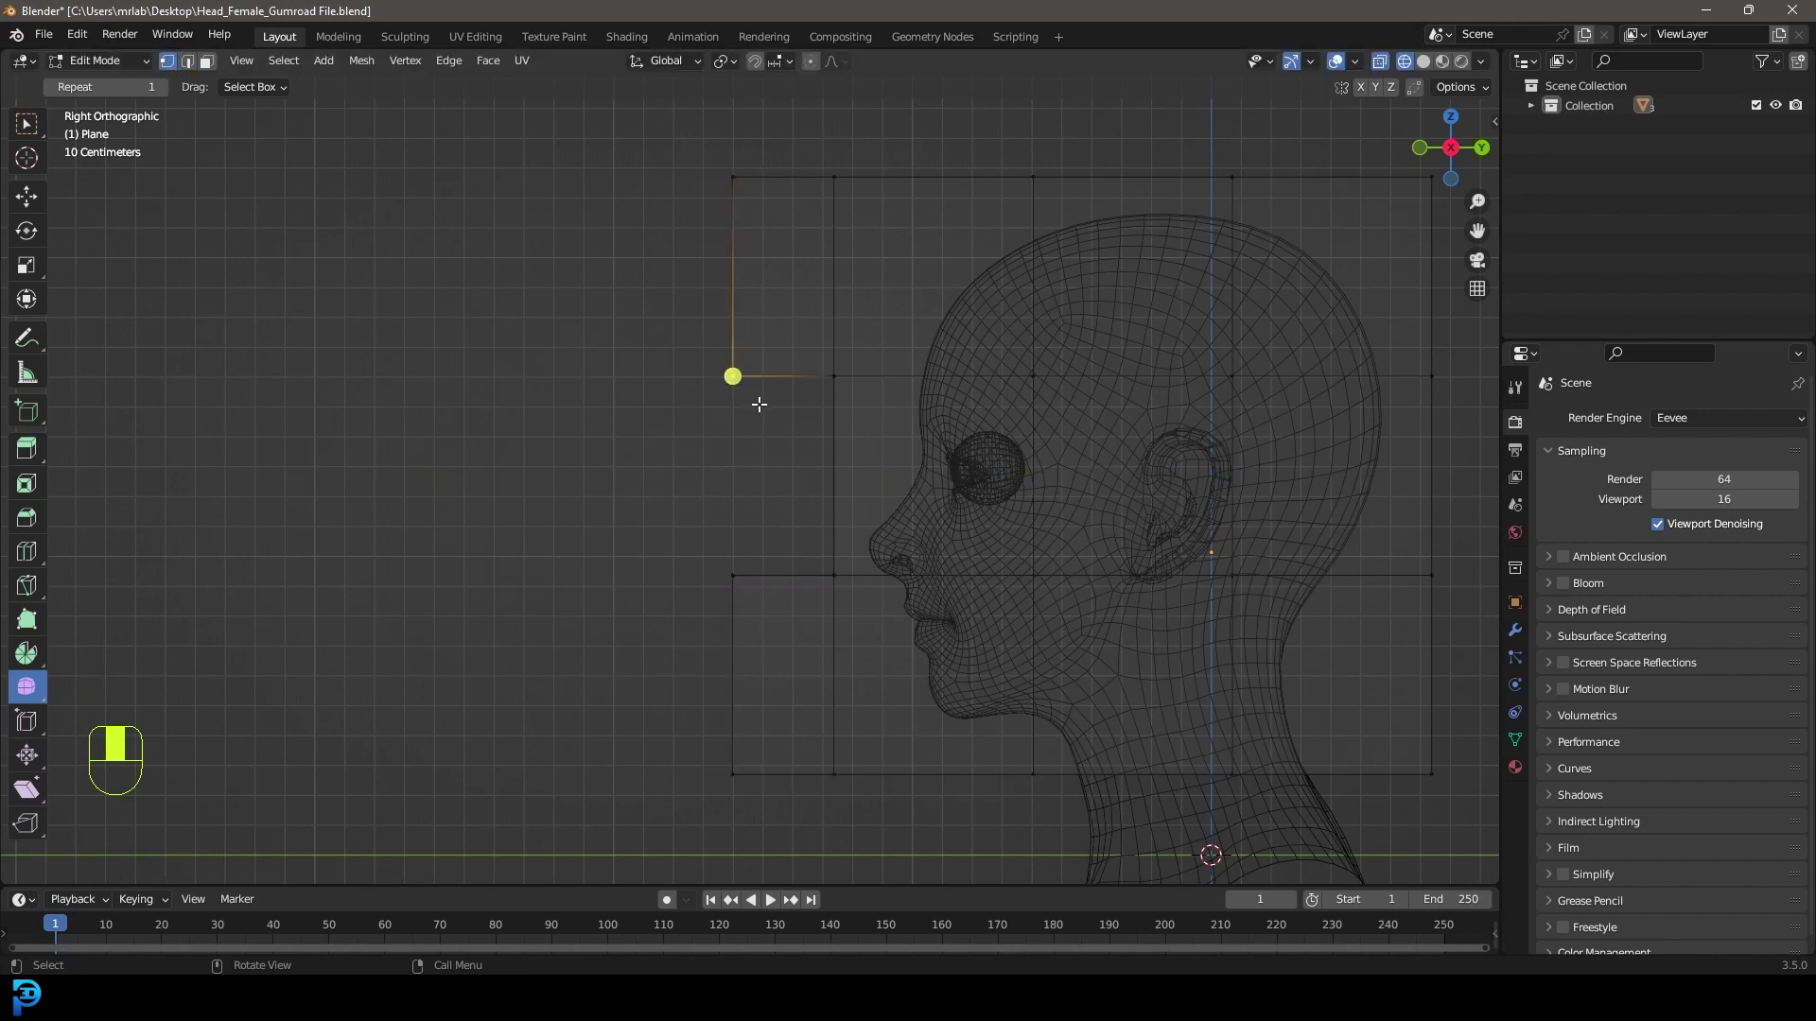
pyautogui.press('g')
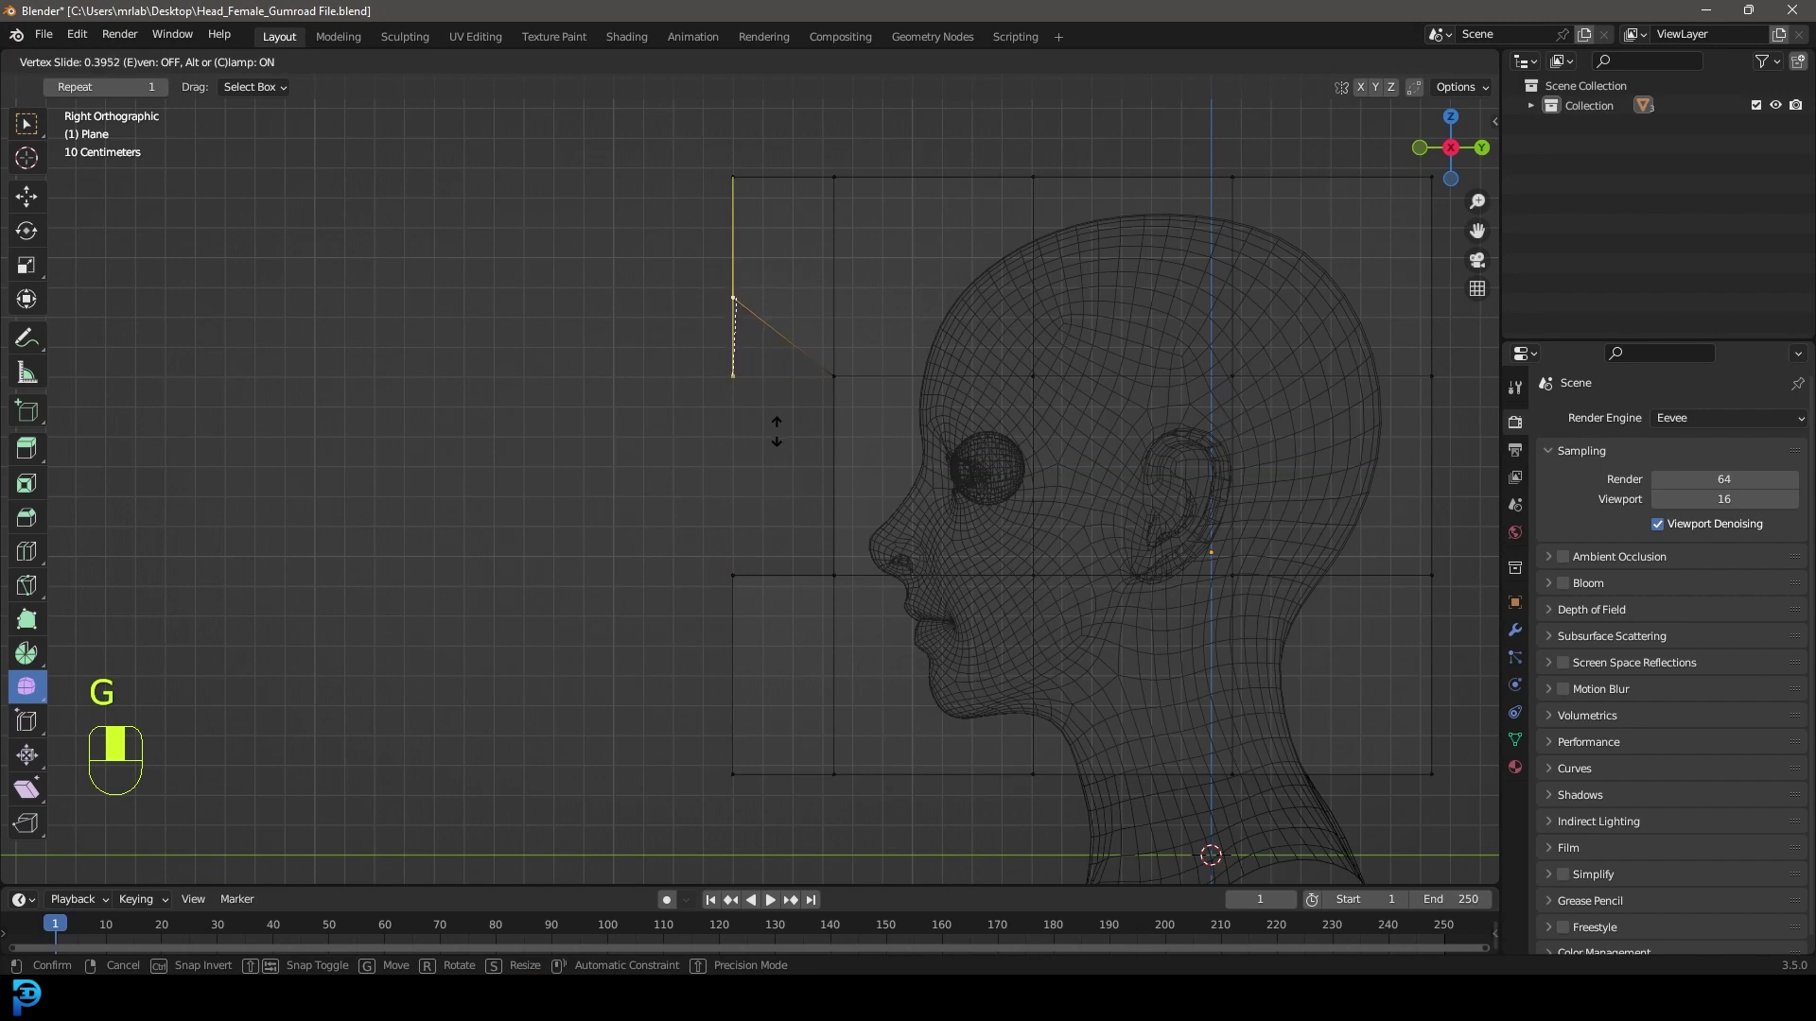
pyautogui.click(774, 413)
pyautogui.click(785, 662)
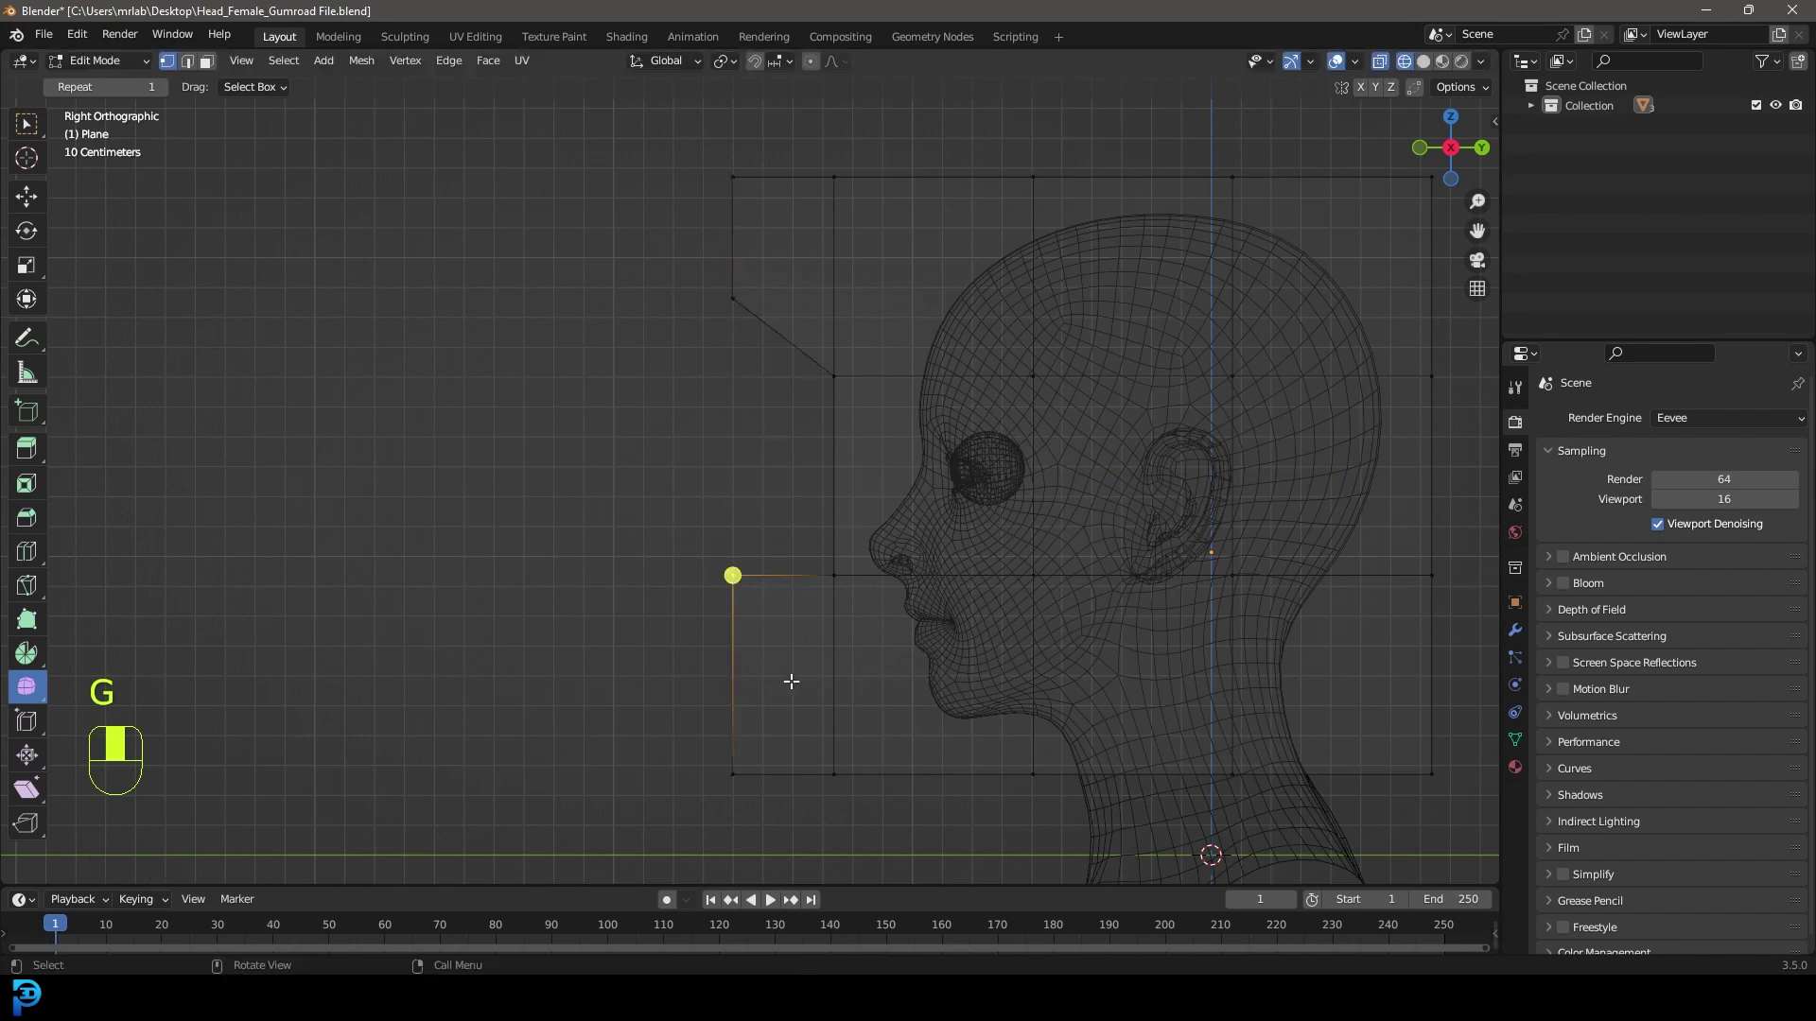
pyautogui.press('g')
pyautogui.press('g')
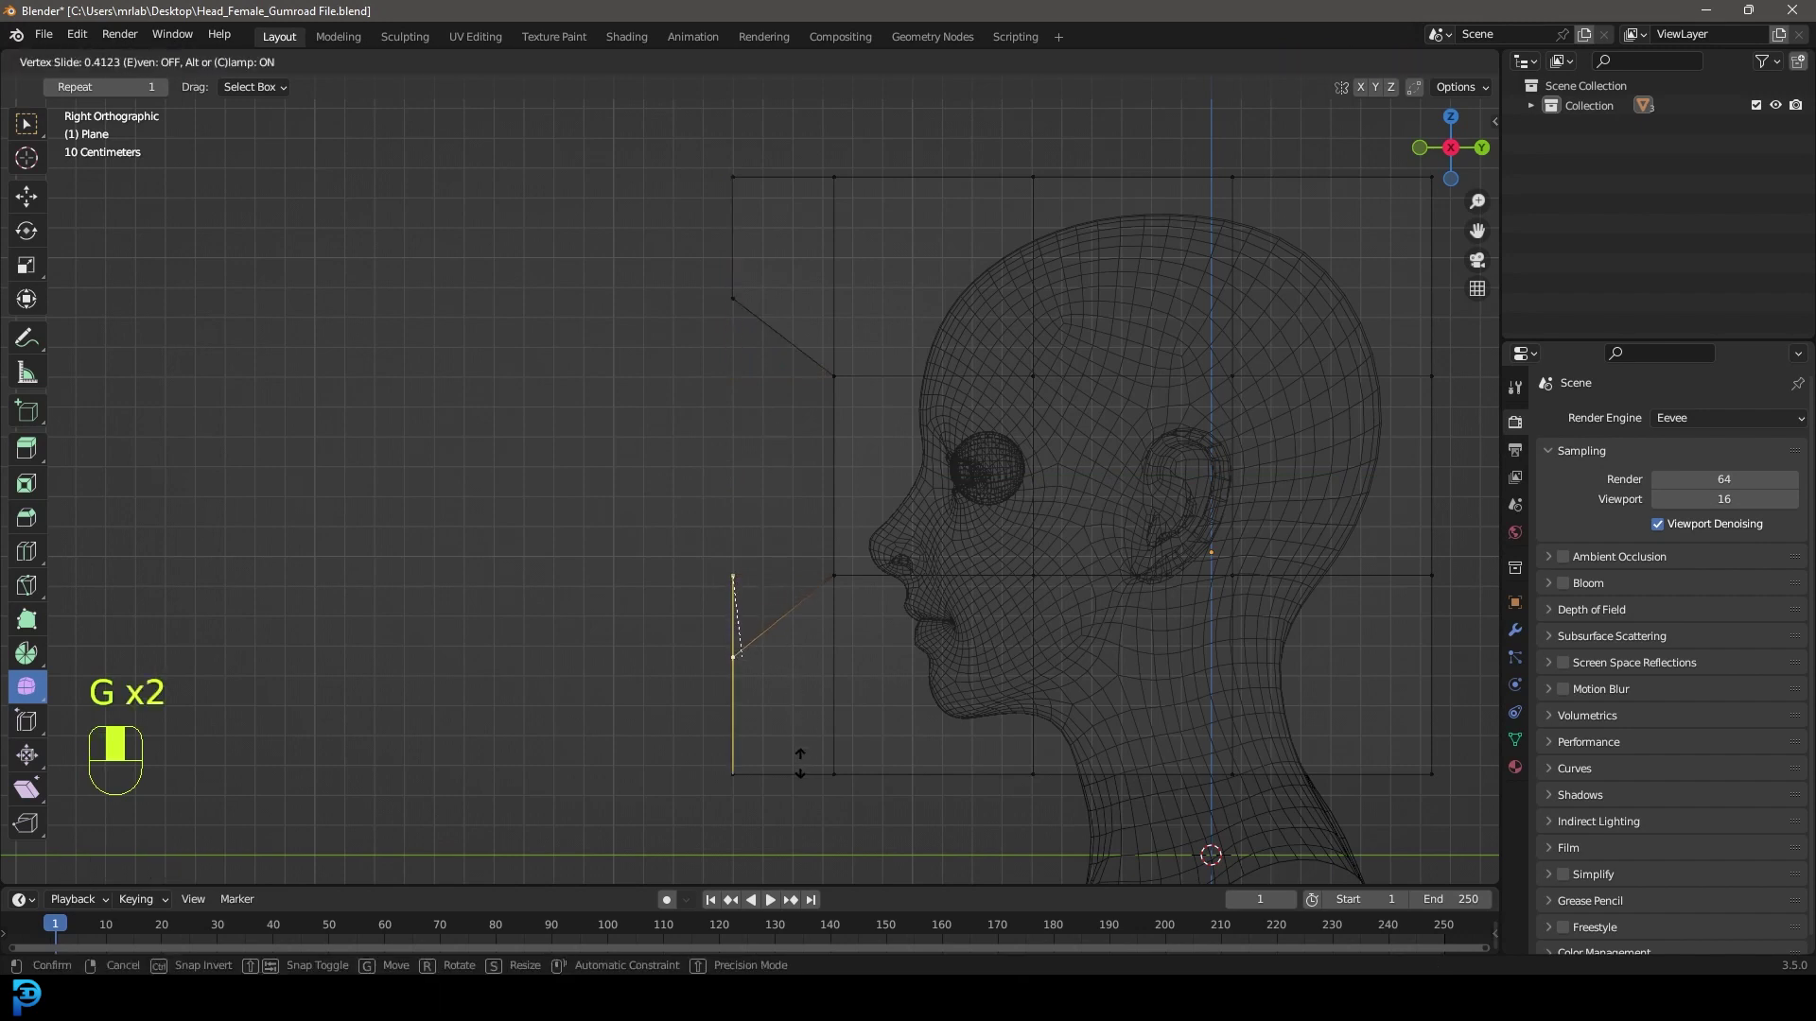
pyautogui.click(802, 762)
# Extrude the panel's top row of five vertices upward and scale the new row narrower than the one below
pyautogui.click(736, 177)
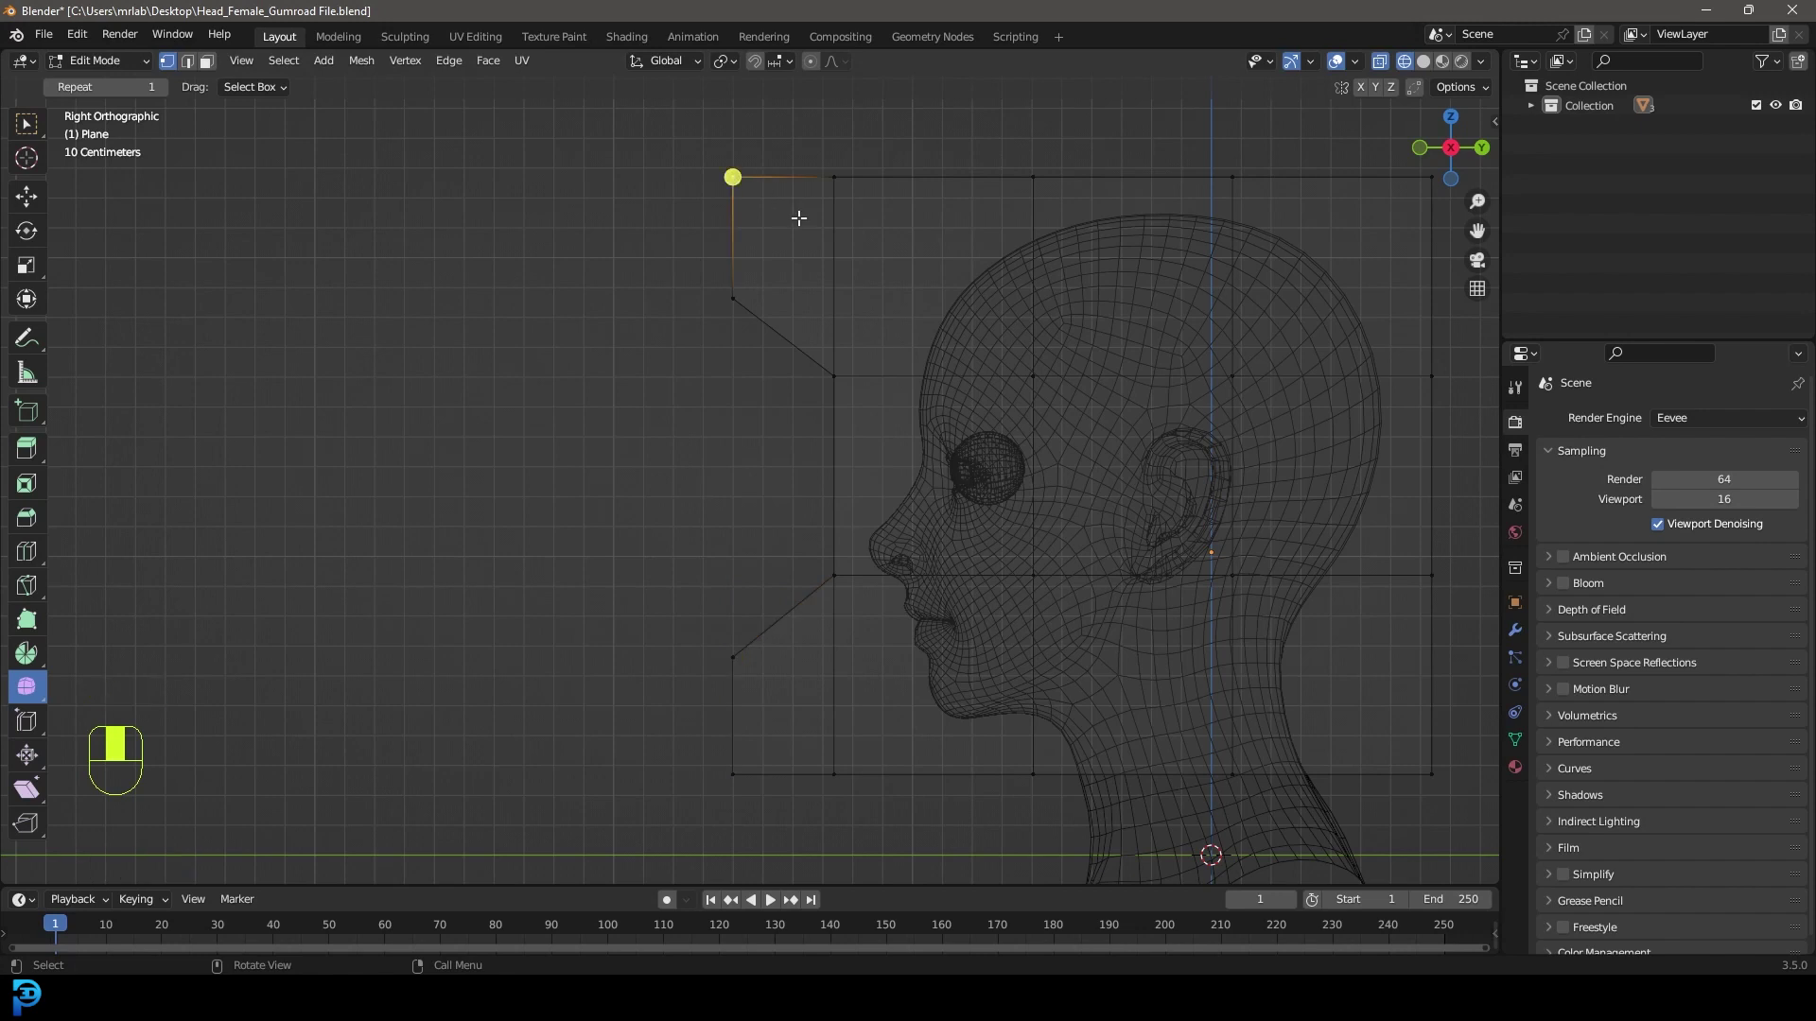
pyautogui.scroll(-3, 874, 295)
pyautogui.keyDown('shift'); pyautogui.click(803, 304); pyautogui.keyUp('shift')
pyautogui.keyDown('shift'); pyautogui.click(914, 305); pyautogui.keyUp('shift')
pyautogui.keyDown('shift'); pyautogui.click(1030, 307); pyautogui.keyUp('shift')
pyautogui.keyDown('shift'); pyautogui.click(1147, 307); pyautogui.keyUp('shift')
pyautogui.keyDown('shift'); pyautogui.moveTo(1092, 367); pyautogui.dragTo(1104, 509, button='middle'); pyautogui.keyUp('shift')
pyautogui.press('e')
pyautogui.click(1106, 438)
pyautogui.press('s')
pyautogui.click(1132, 422)
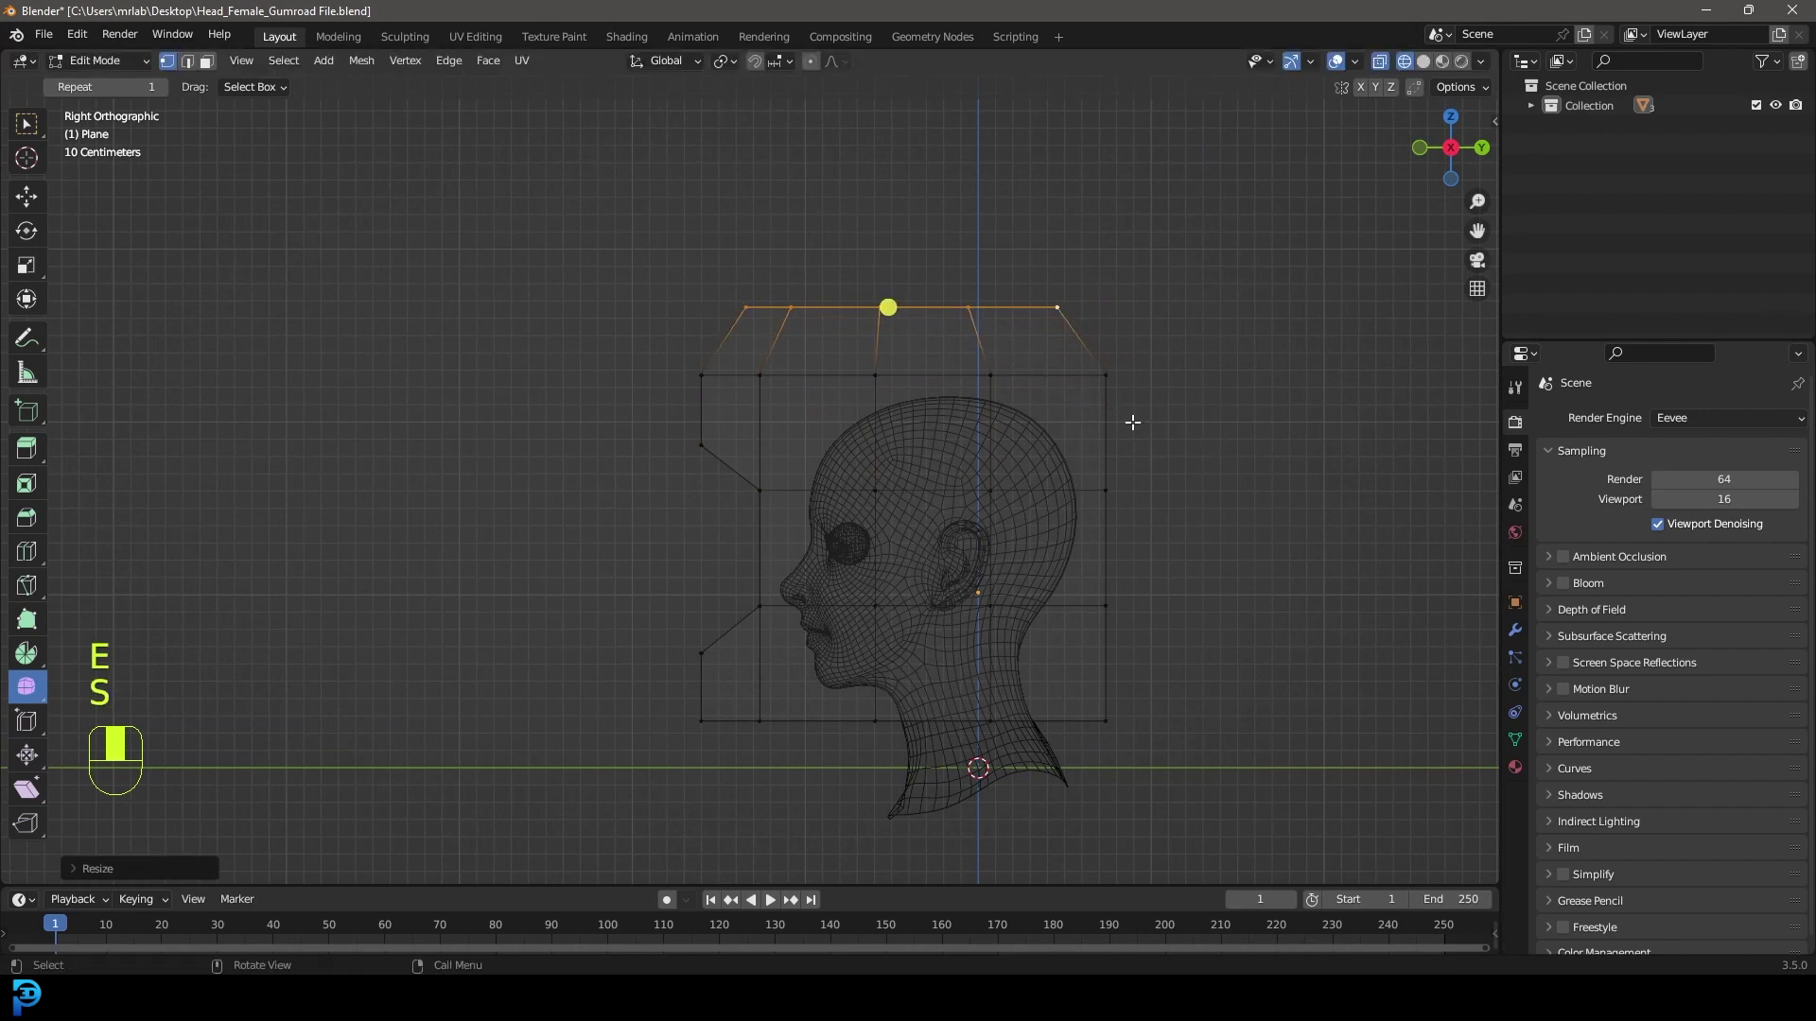
# Turn on proportional editing and move the face opening's two inner vertices back along Y by about 0.53 m
pyautogui.keyDown('shift'); pyautogui.moveTo(814, 315); pyautogui.dragTo(973, 315, button='middle'); pyautogui.keyUp('shift')
pyautogui.keyDown('shift'); pyautogui.moveTo(1007, 562); pyautogui.dragTo(922, 473, button='middle'); pyautogui.keyUp('shift')
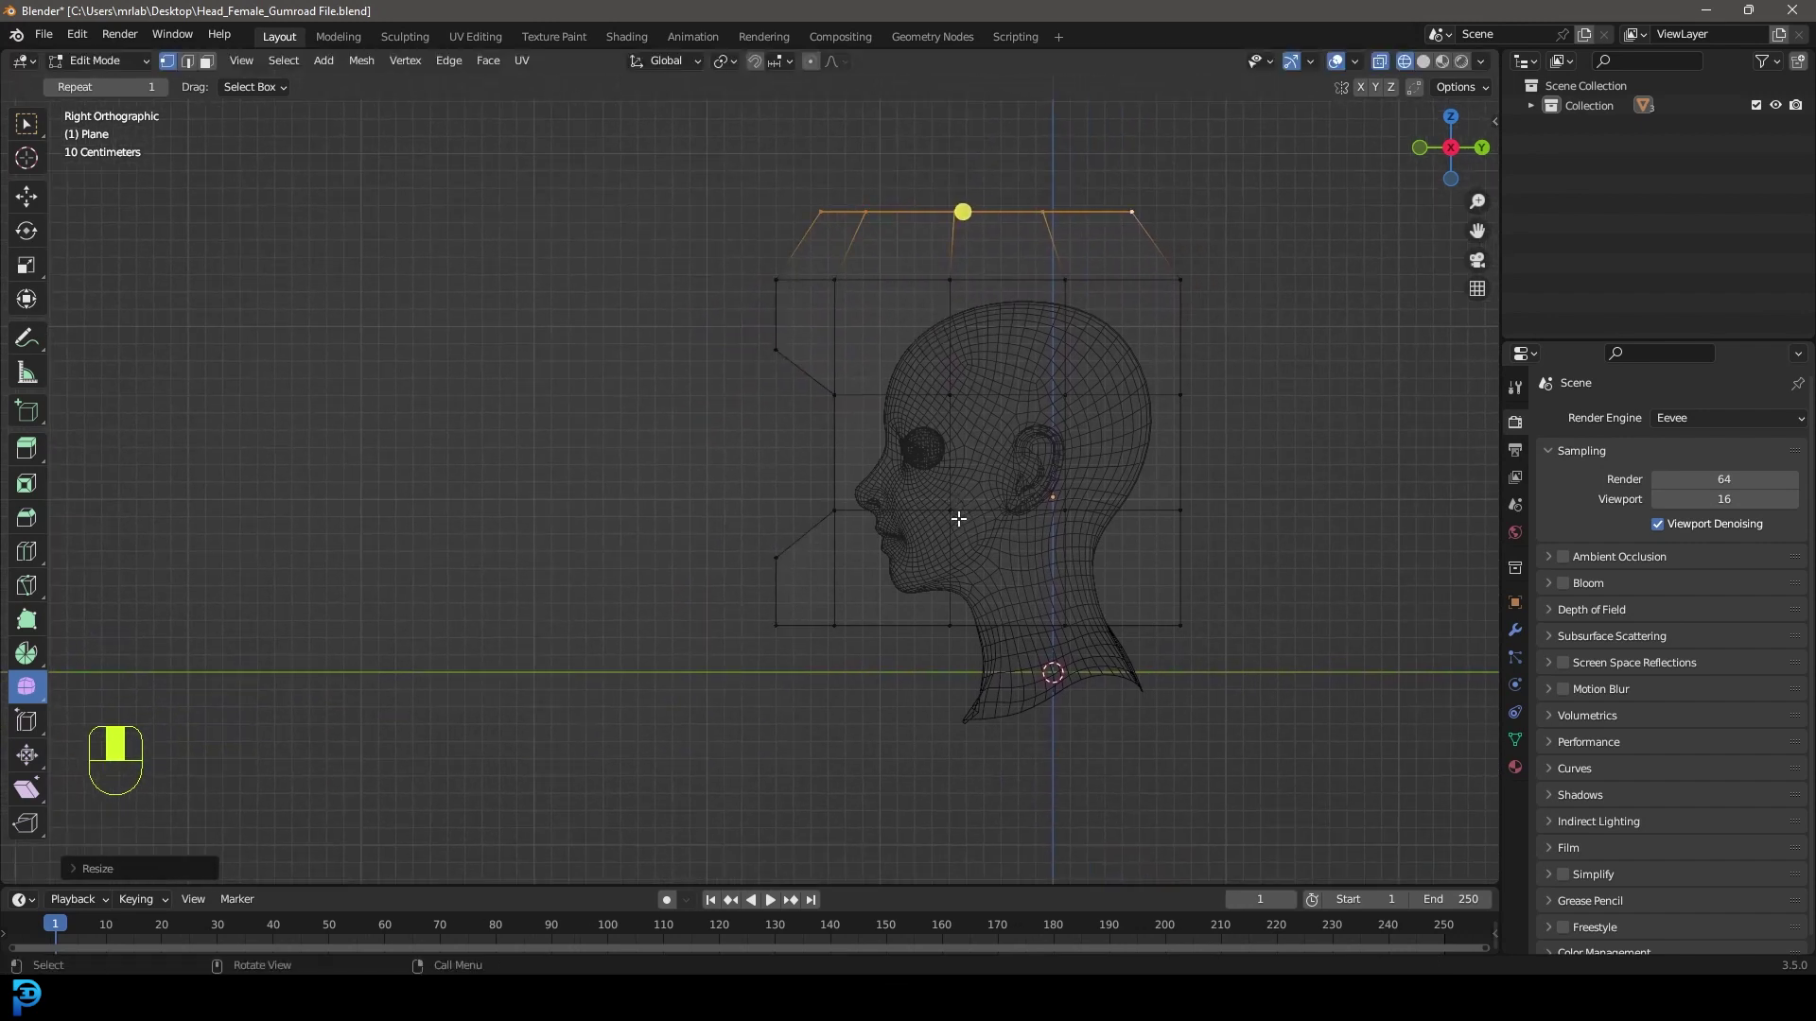
pyautogui.scroll(1, 918, 492)
pyautogui.click(809, 61)
pyautogui.scroll(-4, 805, 416)
pyautogui.scroll(3, 806, 417)
pyautogui.moveTo(715, 491); pyautogui.dragTo(749, 324)
pyautogui.press('g')
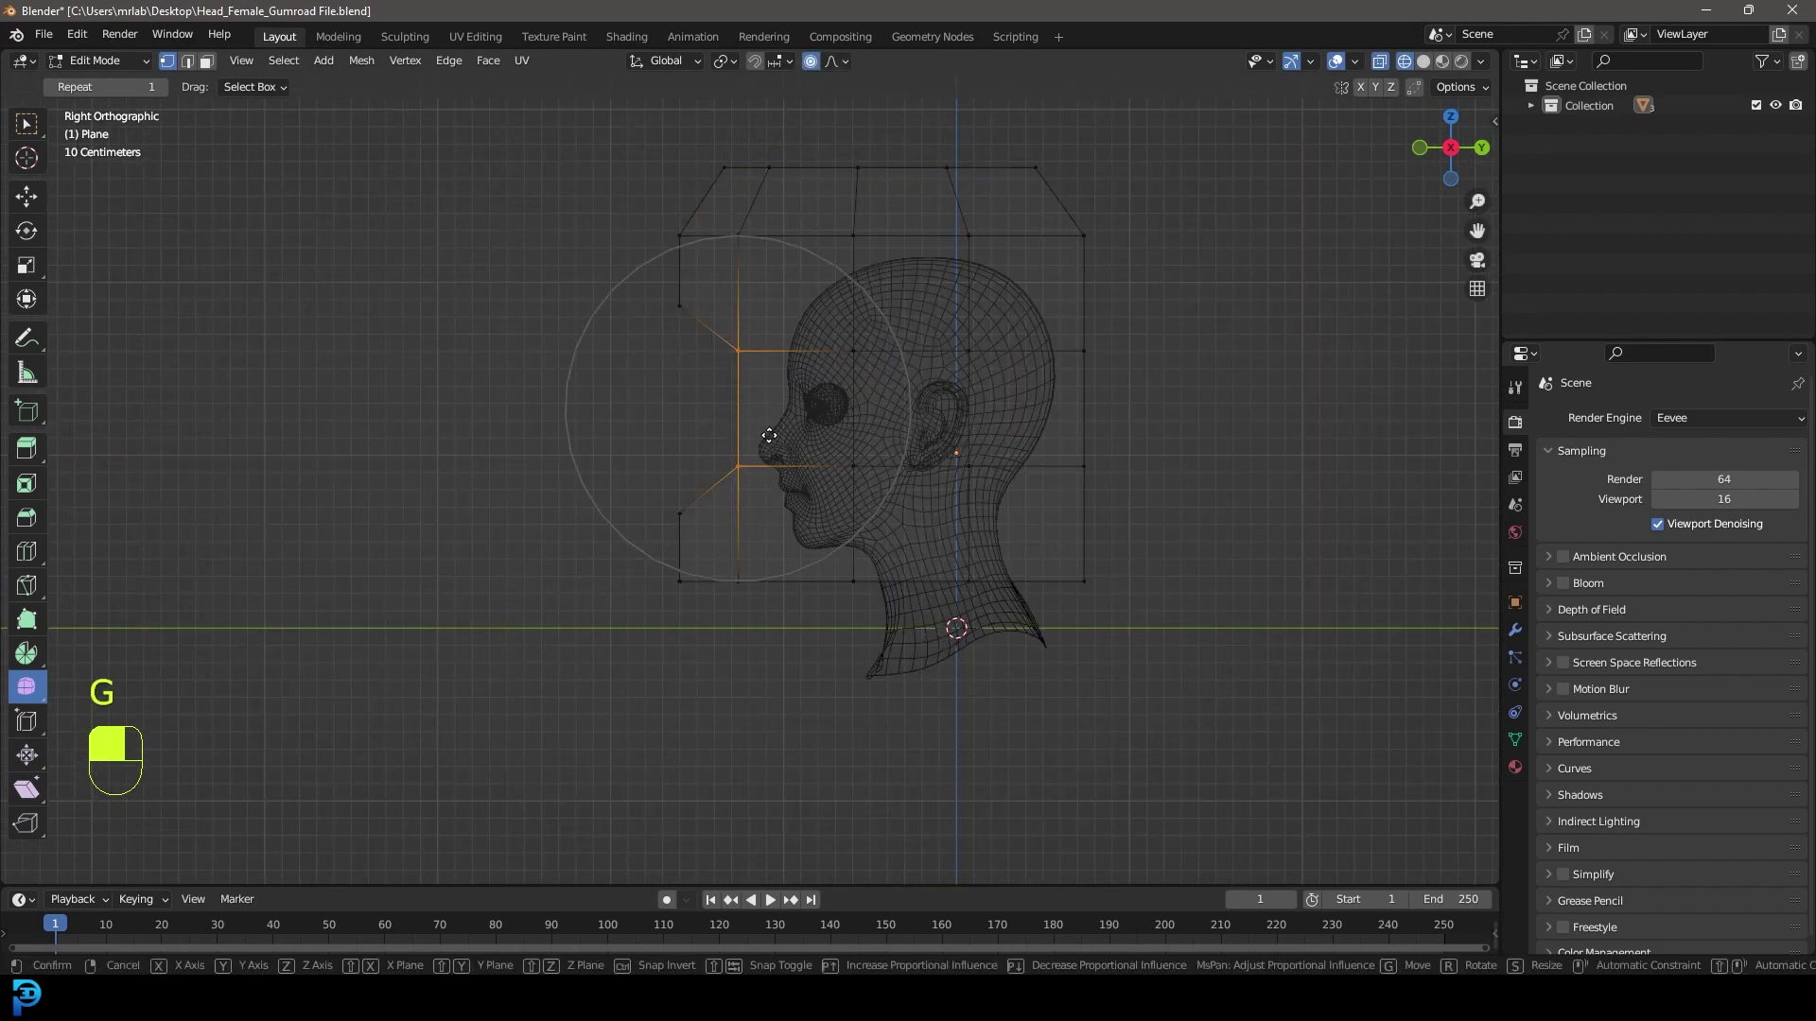
pyautogui.press('y')
pyautogui.scroll(-2, 828, 444)
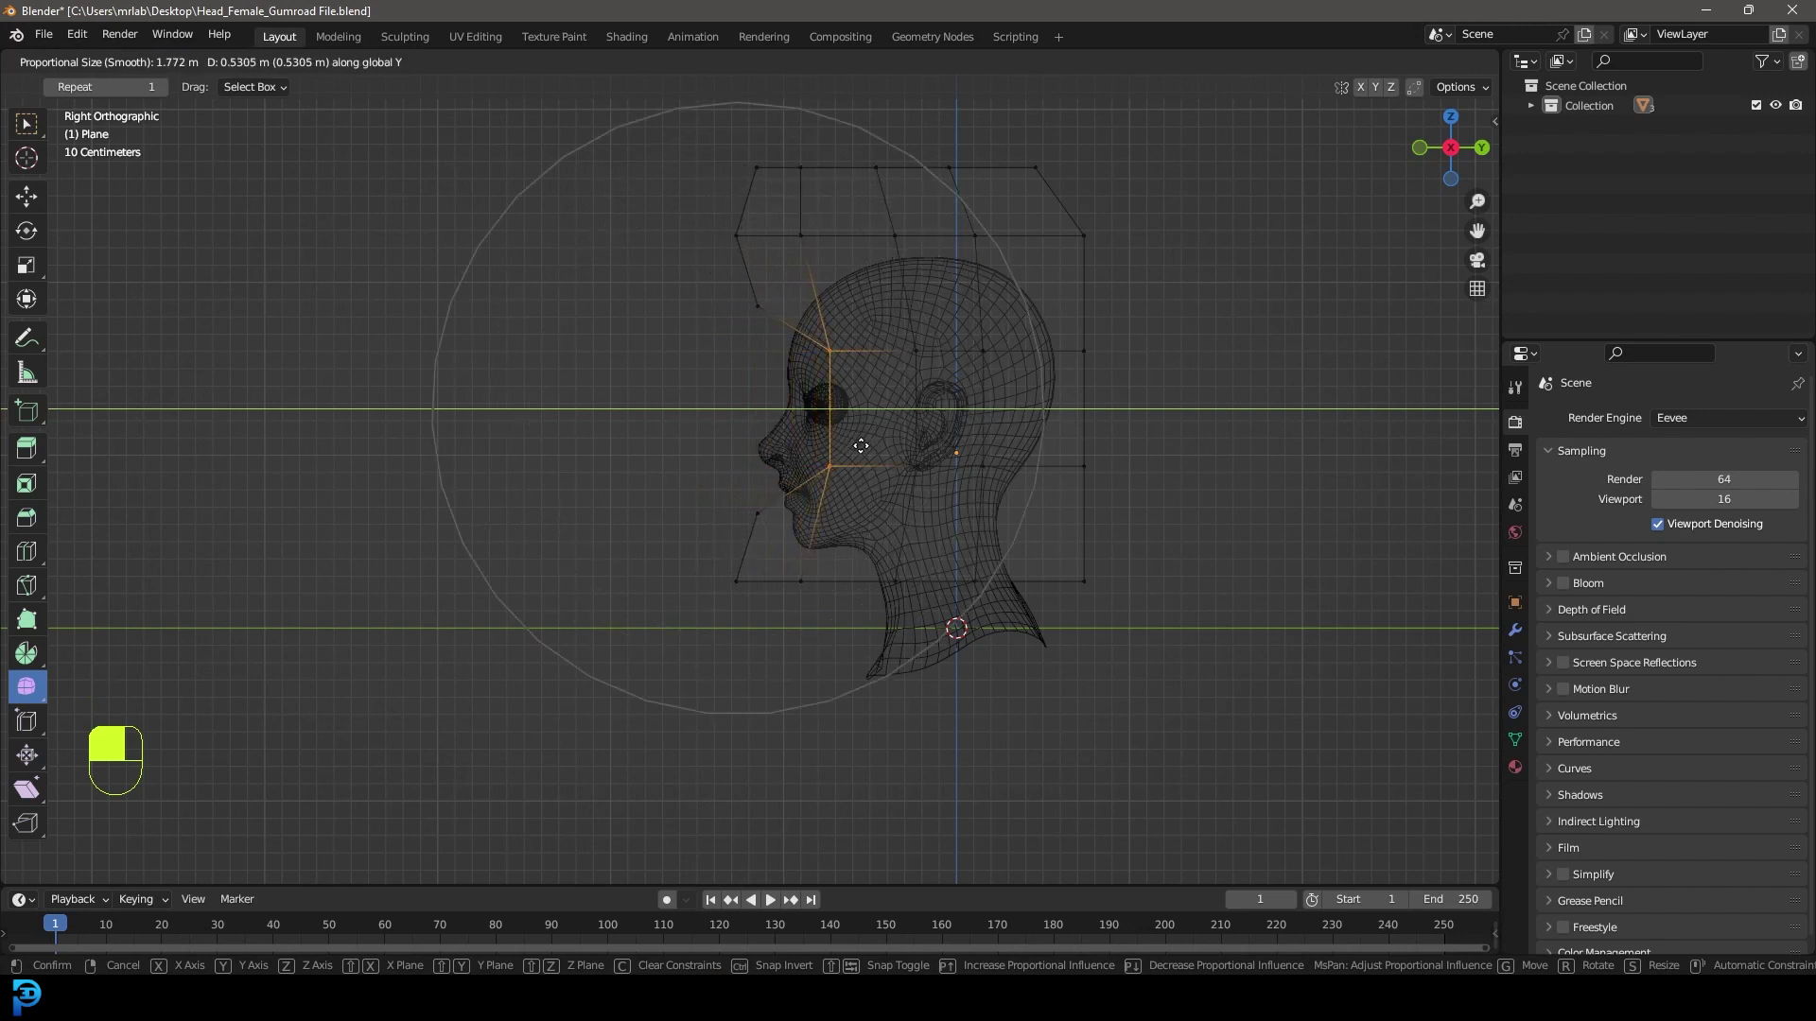
pyautogui.click(858, 446)
# Move the lower flap's upper front vertex slightly forward and lower the opening's lower inner corner to mouth level
pyautogui.scroll(3, 793, 444)
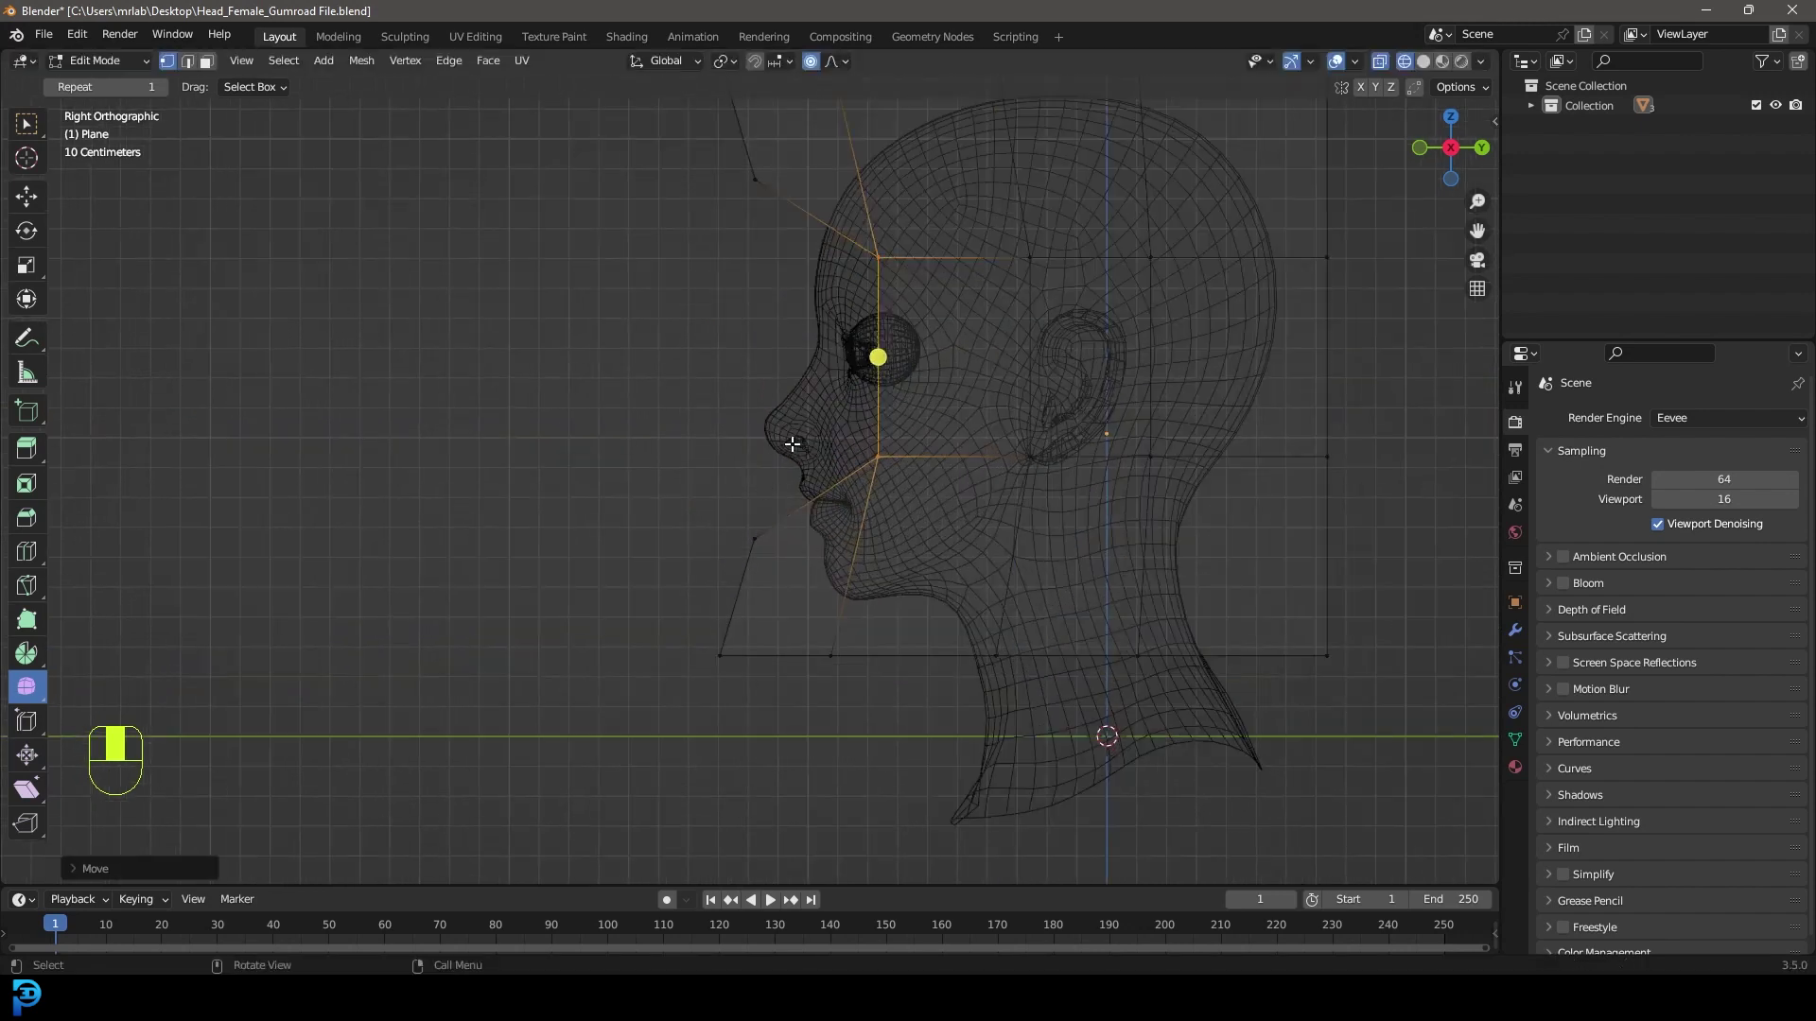
pyautogui.scroll(2, 789, 462)
pyautogui.click(755, 594)
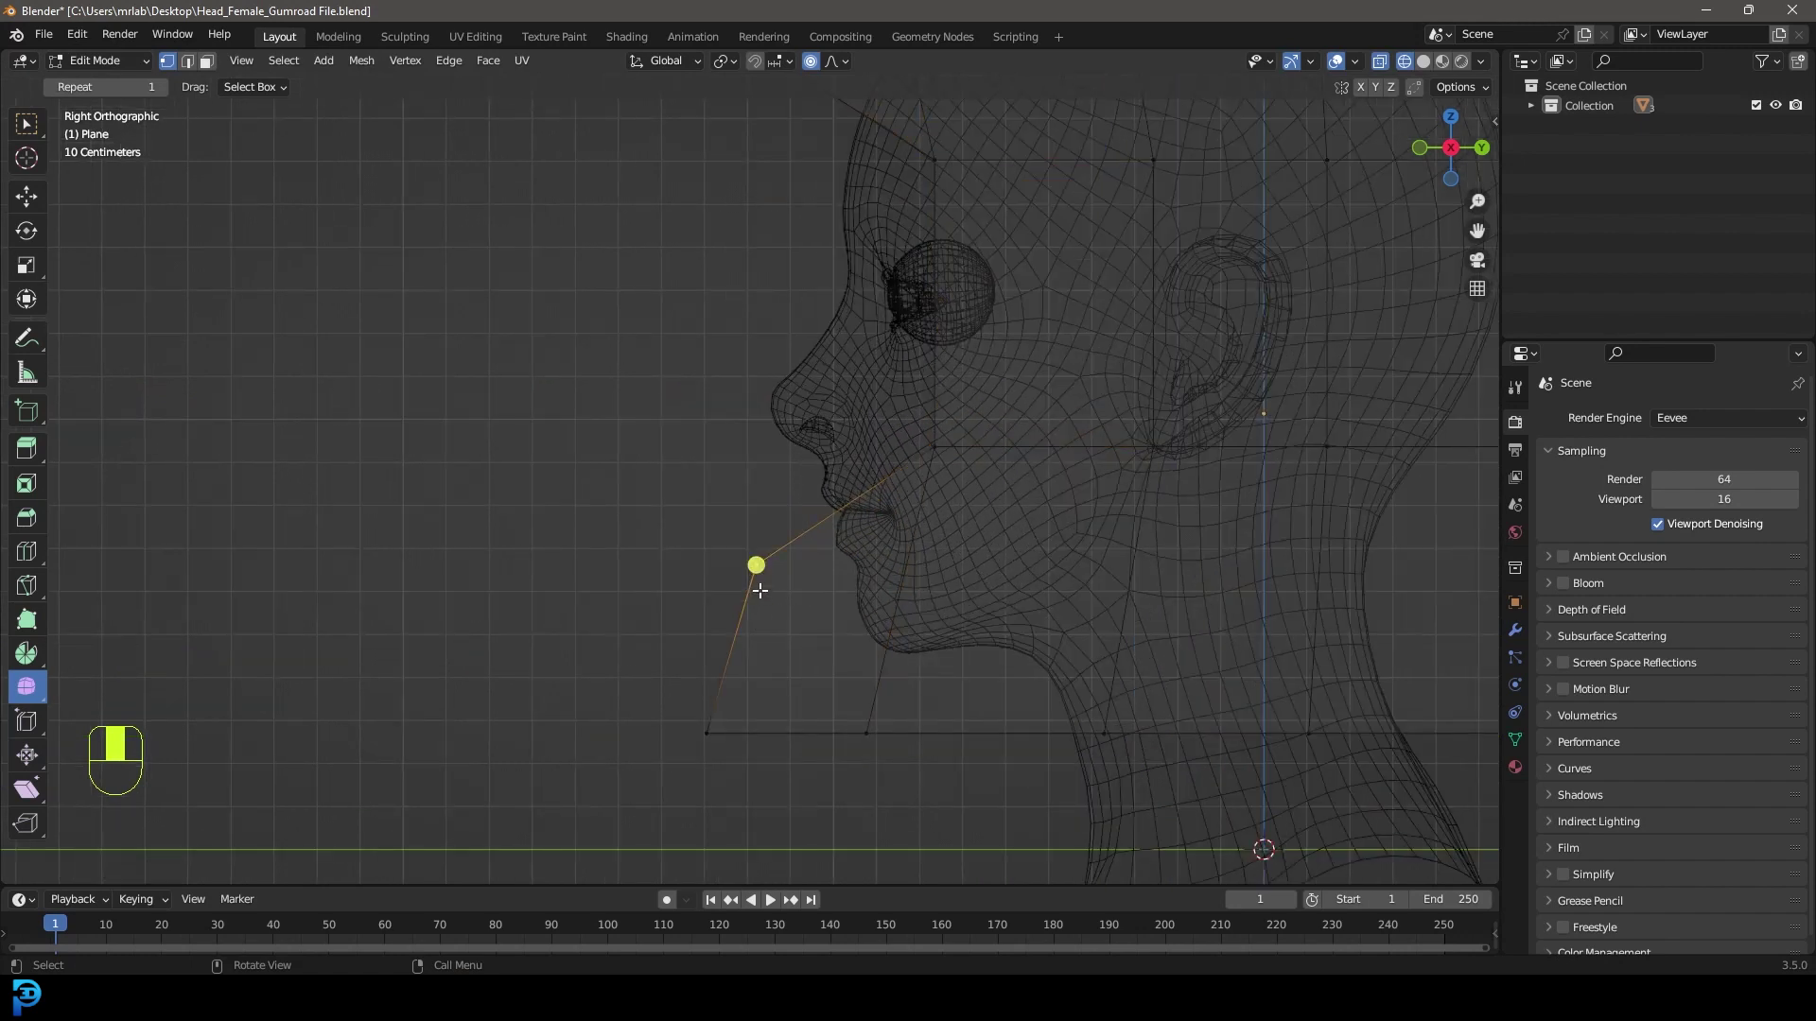
pyautogui.press('g')
pyautogui.scroll(5, 738, 544)
pyautogui.click(730, 544)
pyautogui.click(935, 452)
pyautogui.press('g')
pyautogui.click(924, 530)
pyautogui.click(737, 521)
pyautogui.press('g')
pyautogui.click(732, 548)
# Move the lower flap's two bottom vertices back toward the throat so its front edge slants inward under the chin
pyautogui.click(893, 745)
pyautogui.press('g')
pyautogui.click(954, 727)
pyautogui.click(734, 735)
pyautogui.press('g')
pyautogui.click(798, 719)
pyautogui.scroll(-2, 904, 586)
pyautogui.click(878, 532)
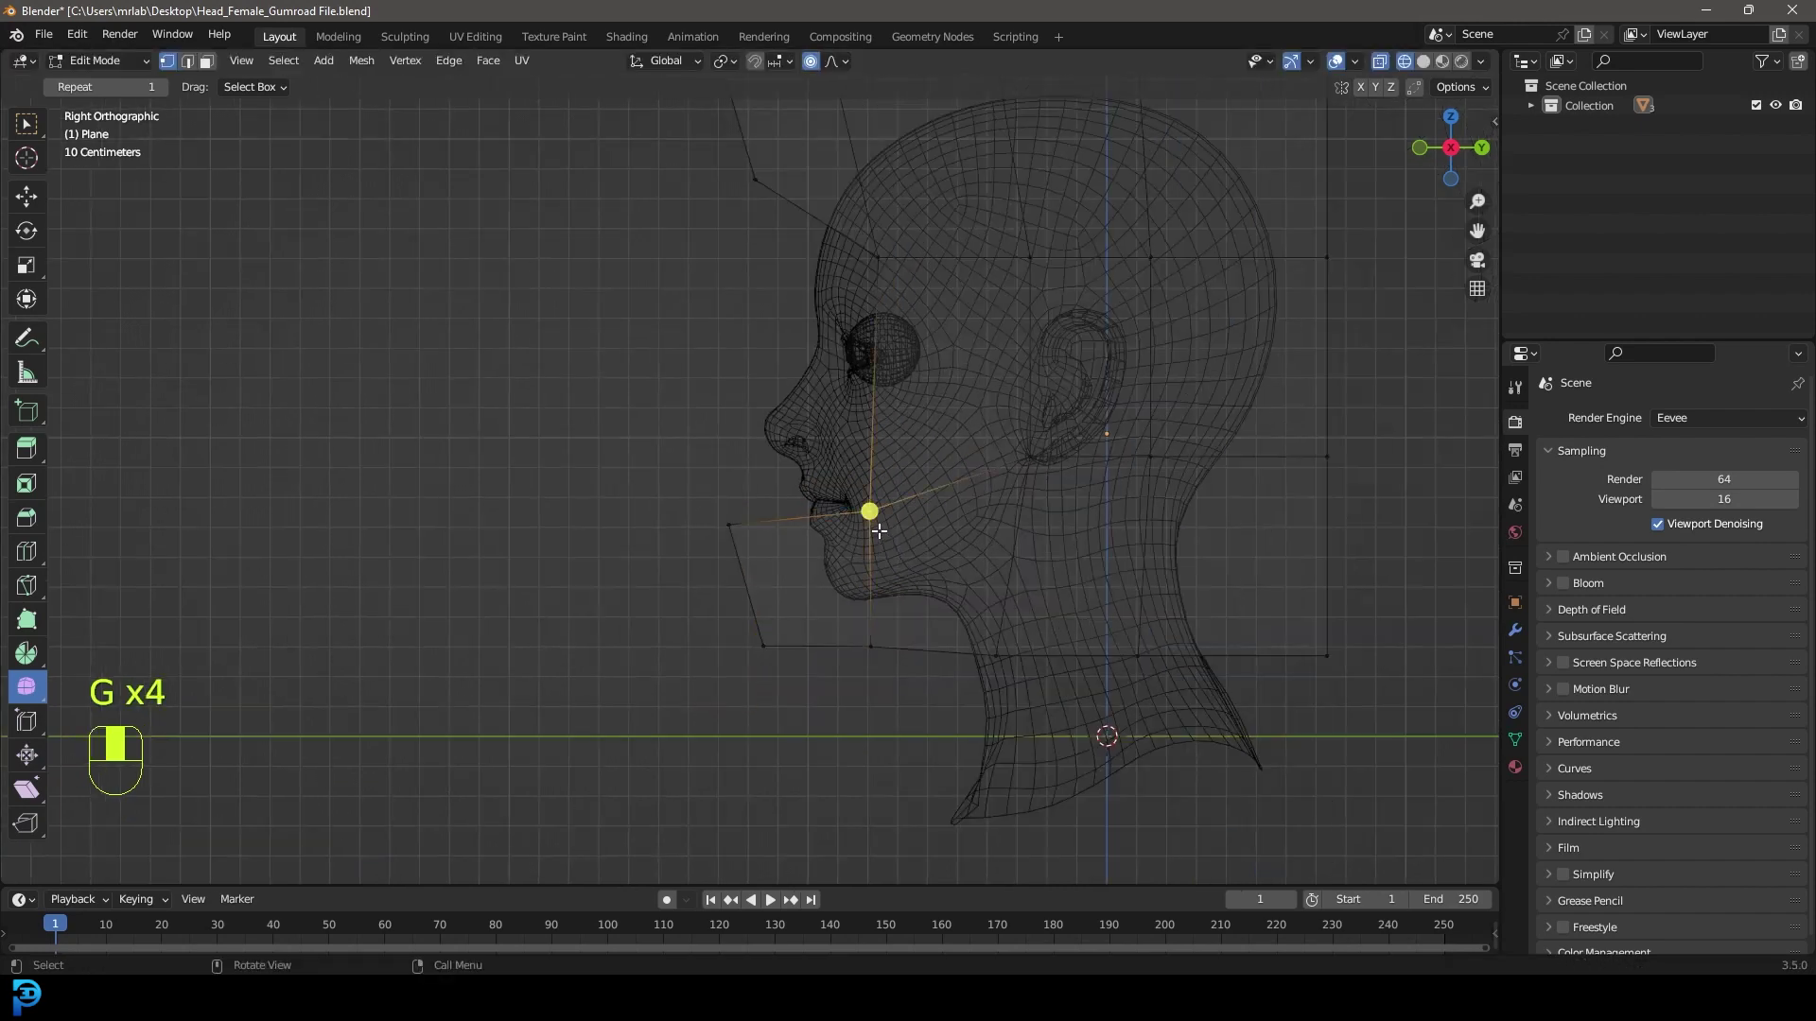
pyautogui.press('a')
pyautogui.scroll(-2, 933, 564)
pyautogui.keyDown('shift'); pyautogui.moveTo(843, 344); pyautogui.dragTo(805, 394, button='middle'); pyautogui.keyUp('shift')
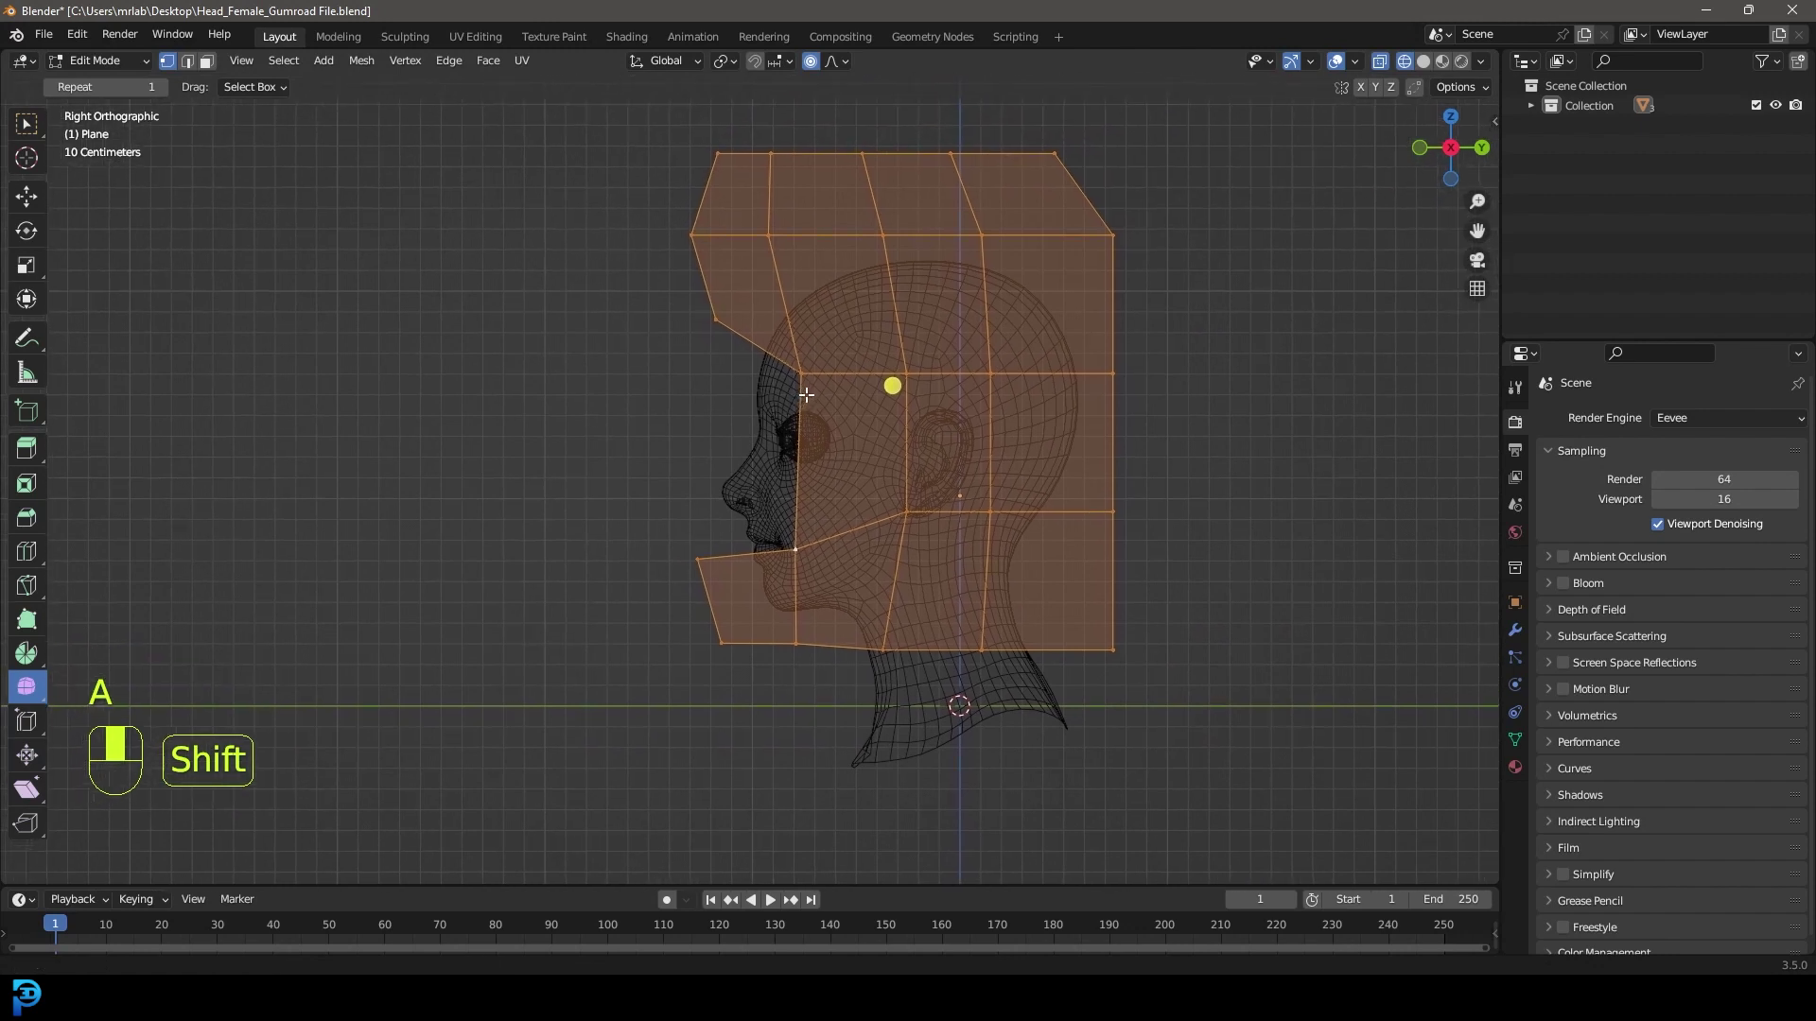
# Pull the panel's two lowest back-edge vertices in toward the neck and push the one behind the skull outward
pyautogui.click(1116, 645)
pyautogui.keyDown('shift'); pyautogui.moveTo(1132, 647); pyautogui.dragTo(1089, 612, button='middle'); pyautogui.keyUp('shift')
pyautogui.scroll(2, 1126, 619)
pyautogui.press('g')
pyautogui.click(1184, 666)
pyautogui.click(1209, 501)
pyautogui.press('g')
pyautogui.click(1146, 533)
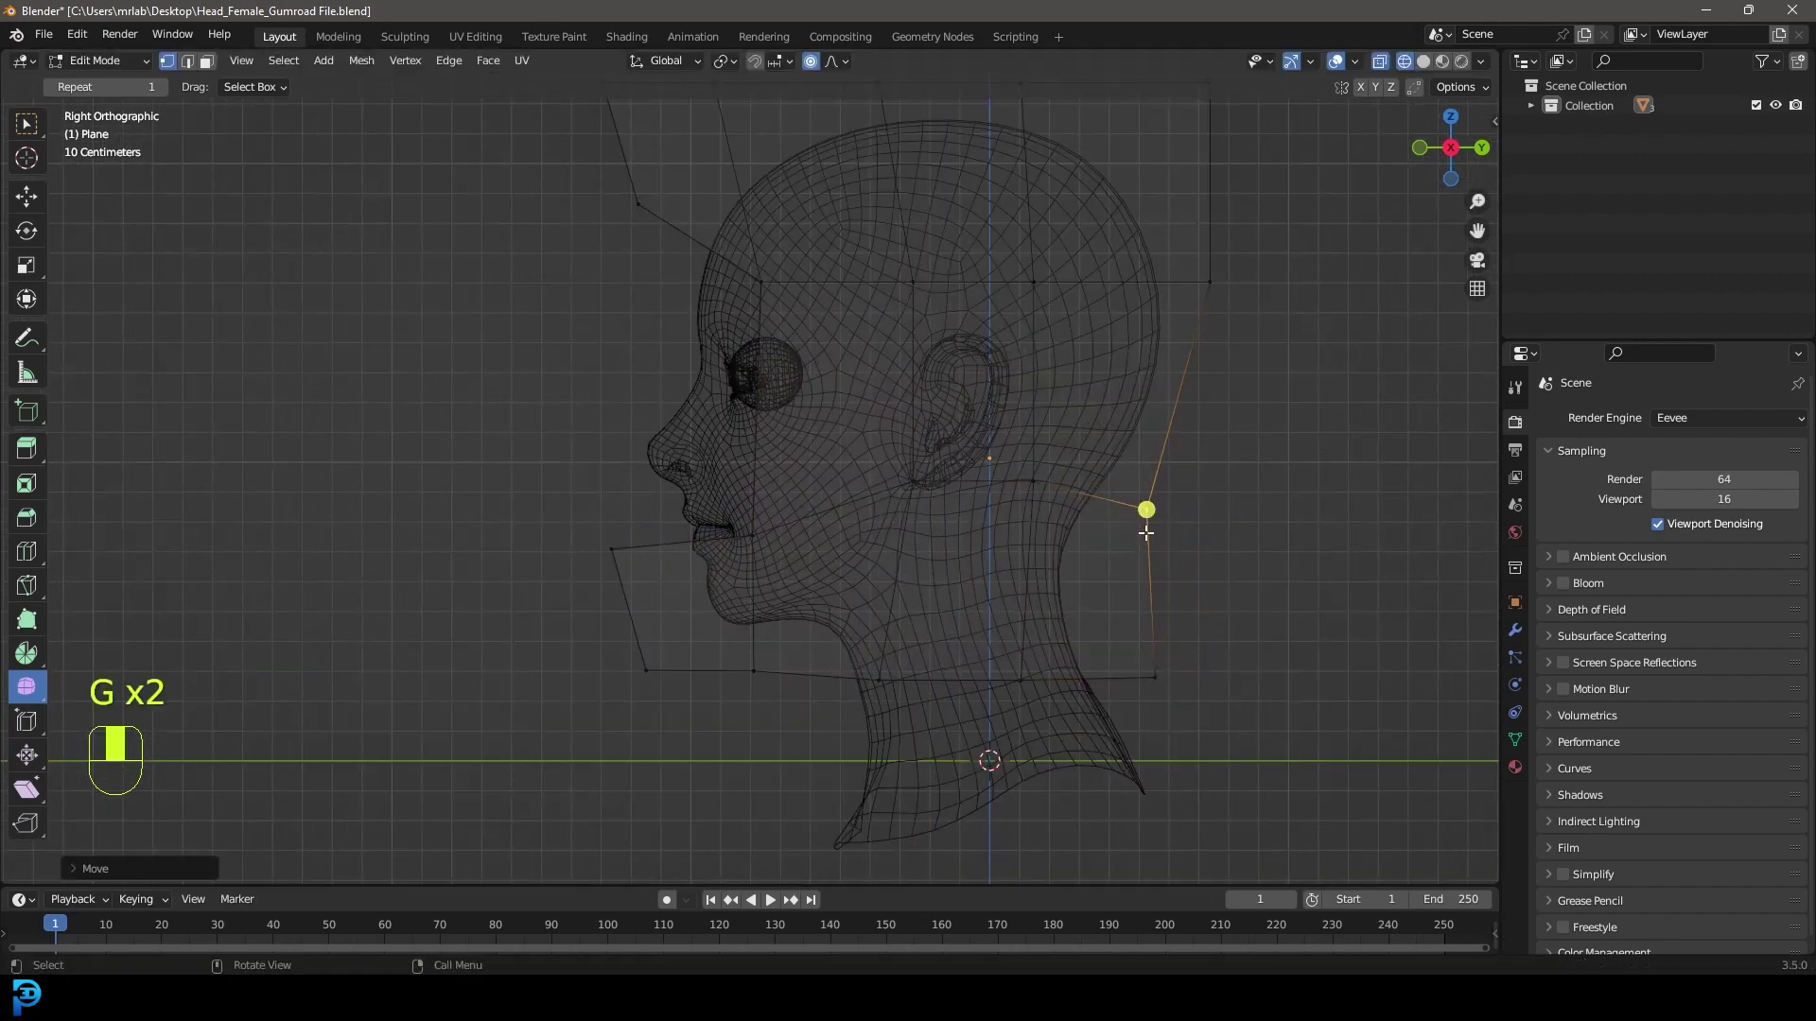
pyautogui.click(1209, 284)
pyautogui.press('g')
pyautogui.click(1255, 298)
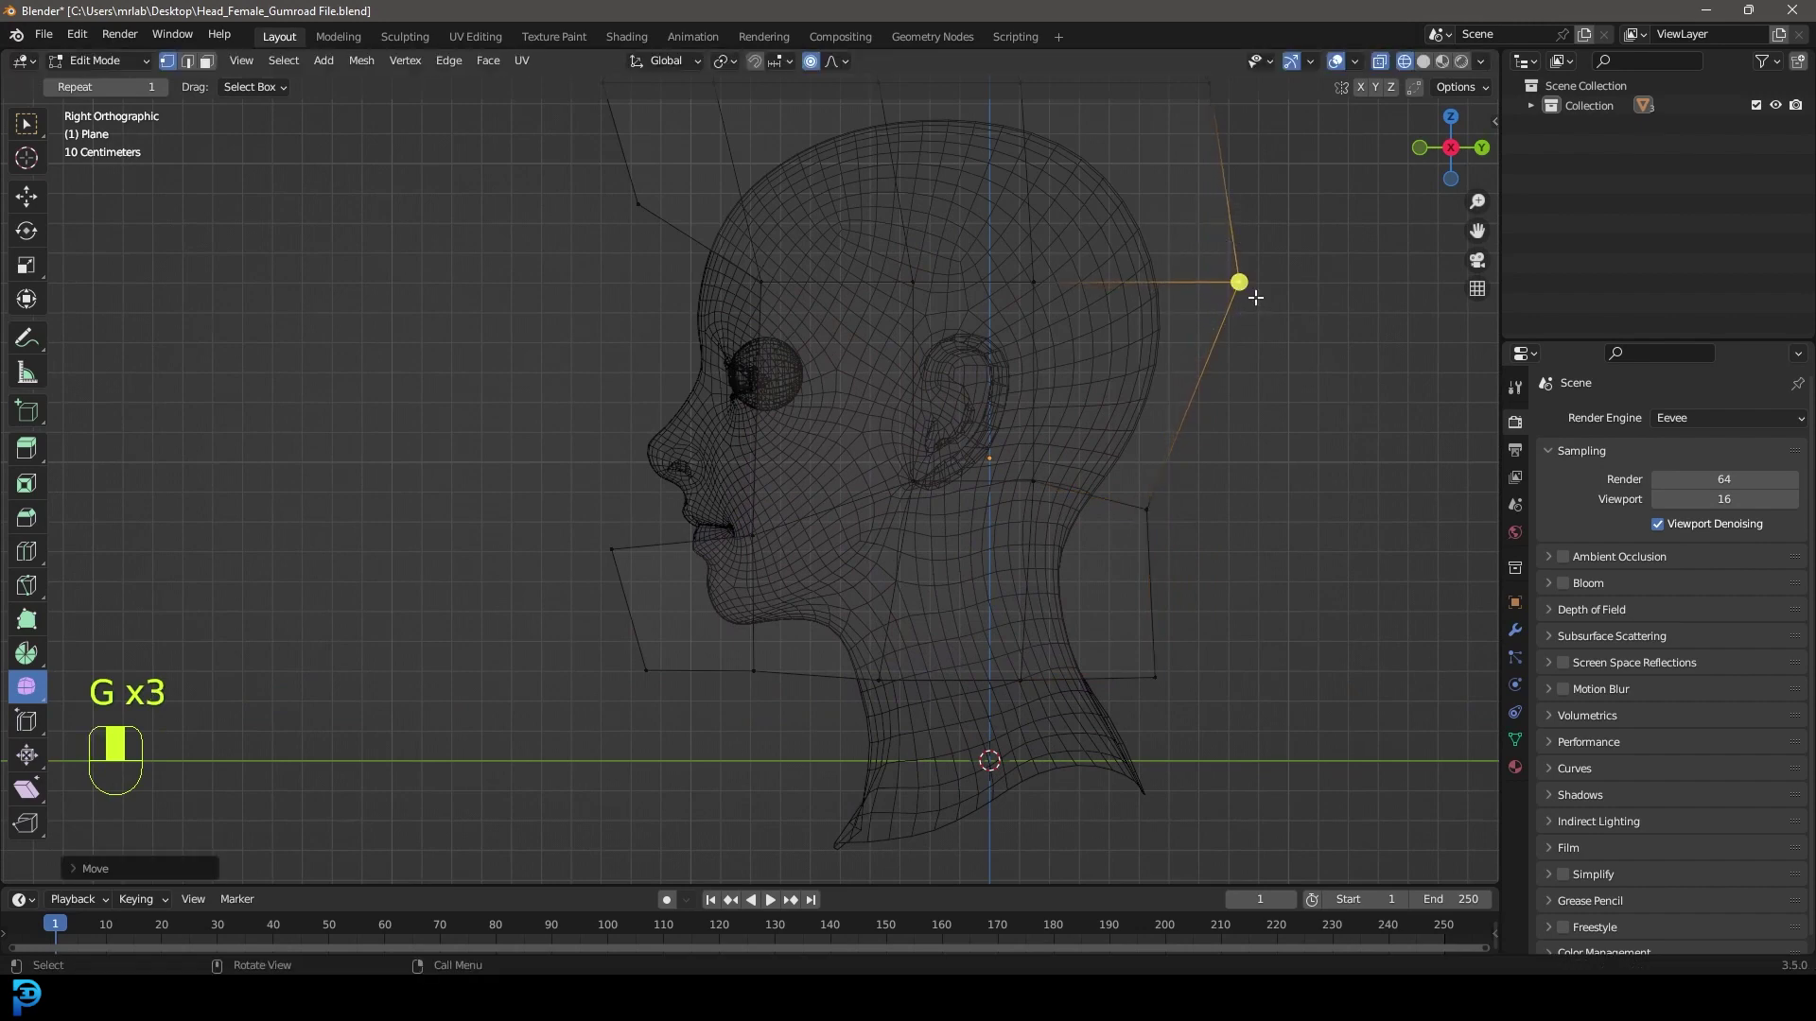
# Nudge the two interior vertices beneath and behind the ear slightly
pyautogui.click(1041, 494)
pyautogui.press('g')
pyautogui.click(1039, 500)
pyautogui.click(924, 495)
pyautogui.press('g')
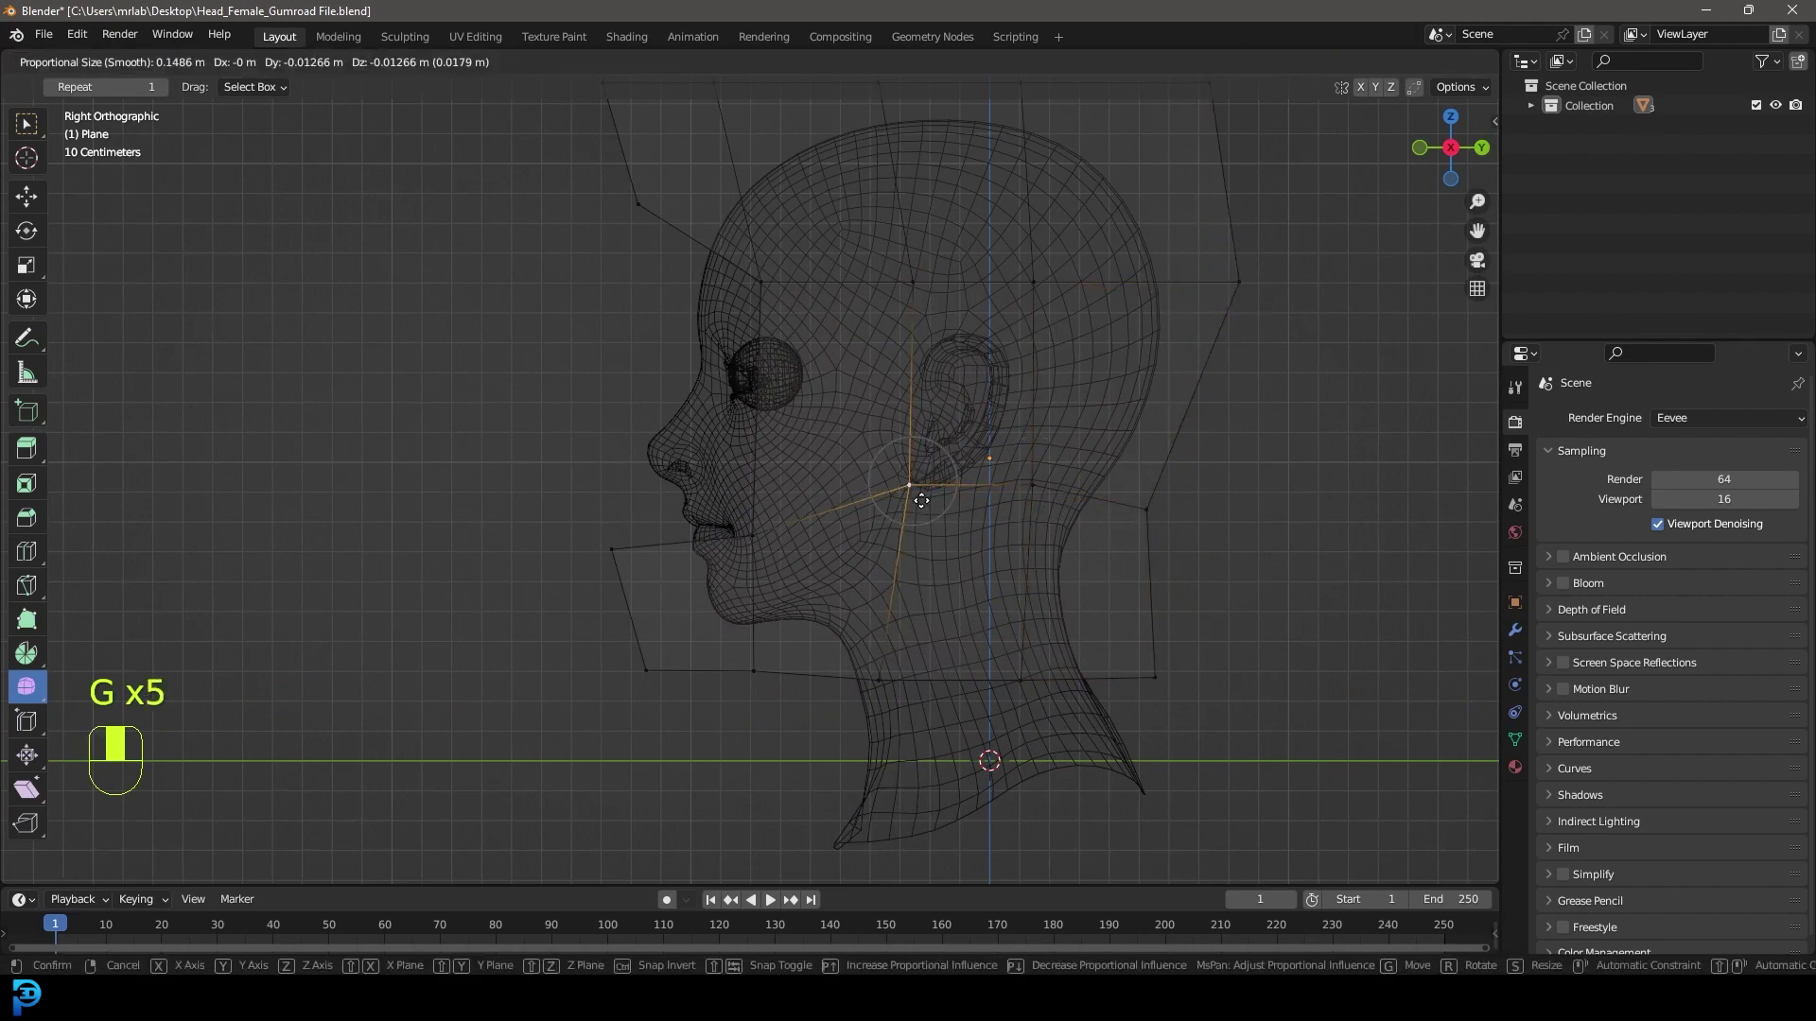
pyautogui.click(921, 498)
# Lower the back and front end vertices of the top row to start rounding the crown
pyautogui.scroll(-3, 1057, 425)
pyautogui.keyDown('shift'); pyautogui.moveTo(1018, 341); pyautogui.dragTo(1027, 457, button='middle'); pyautogui.keyUp('shift')
pyautogui.scroll(2, 1030, 470)
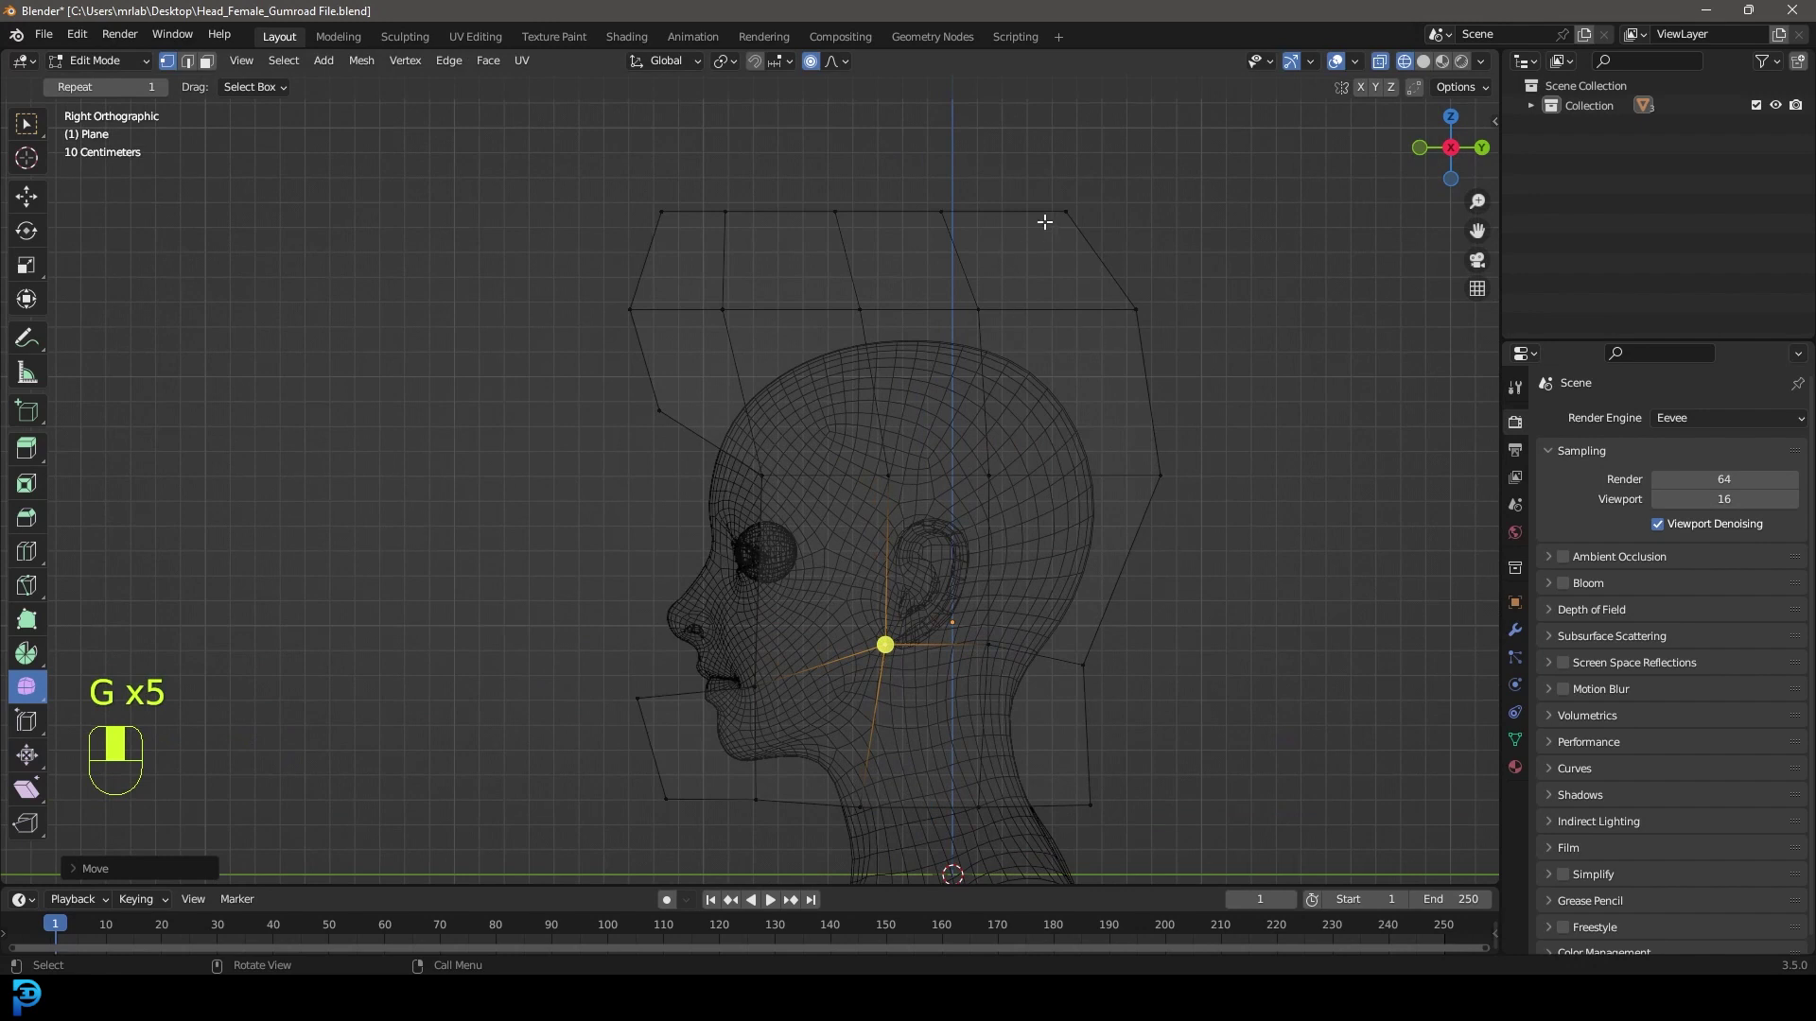
pyautogui.click(1066, 213)
pyautogui.keyDown('shift'); pyautogui.moveTo(1097, 232); pyautogui.dragTo(1059, 334, button='middle'); pyautogui.keyUp('shift')
pyautogui.scroll(2, 1079, 378)
pyautogui.press('g')
pyautogui.click(1109, 418)
pyautogui.click(557, 258)
pyautogui.press('g')
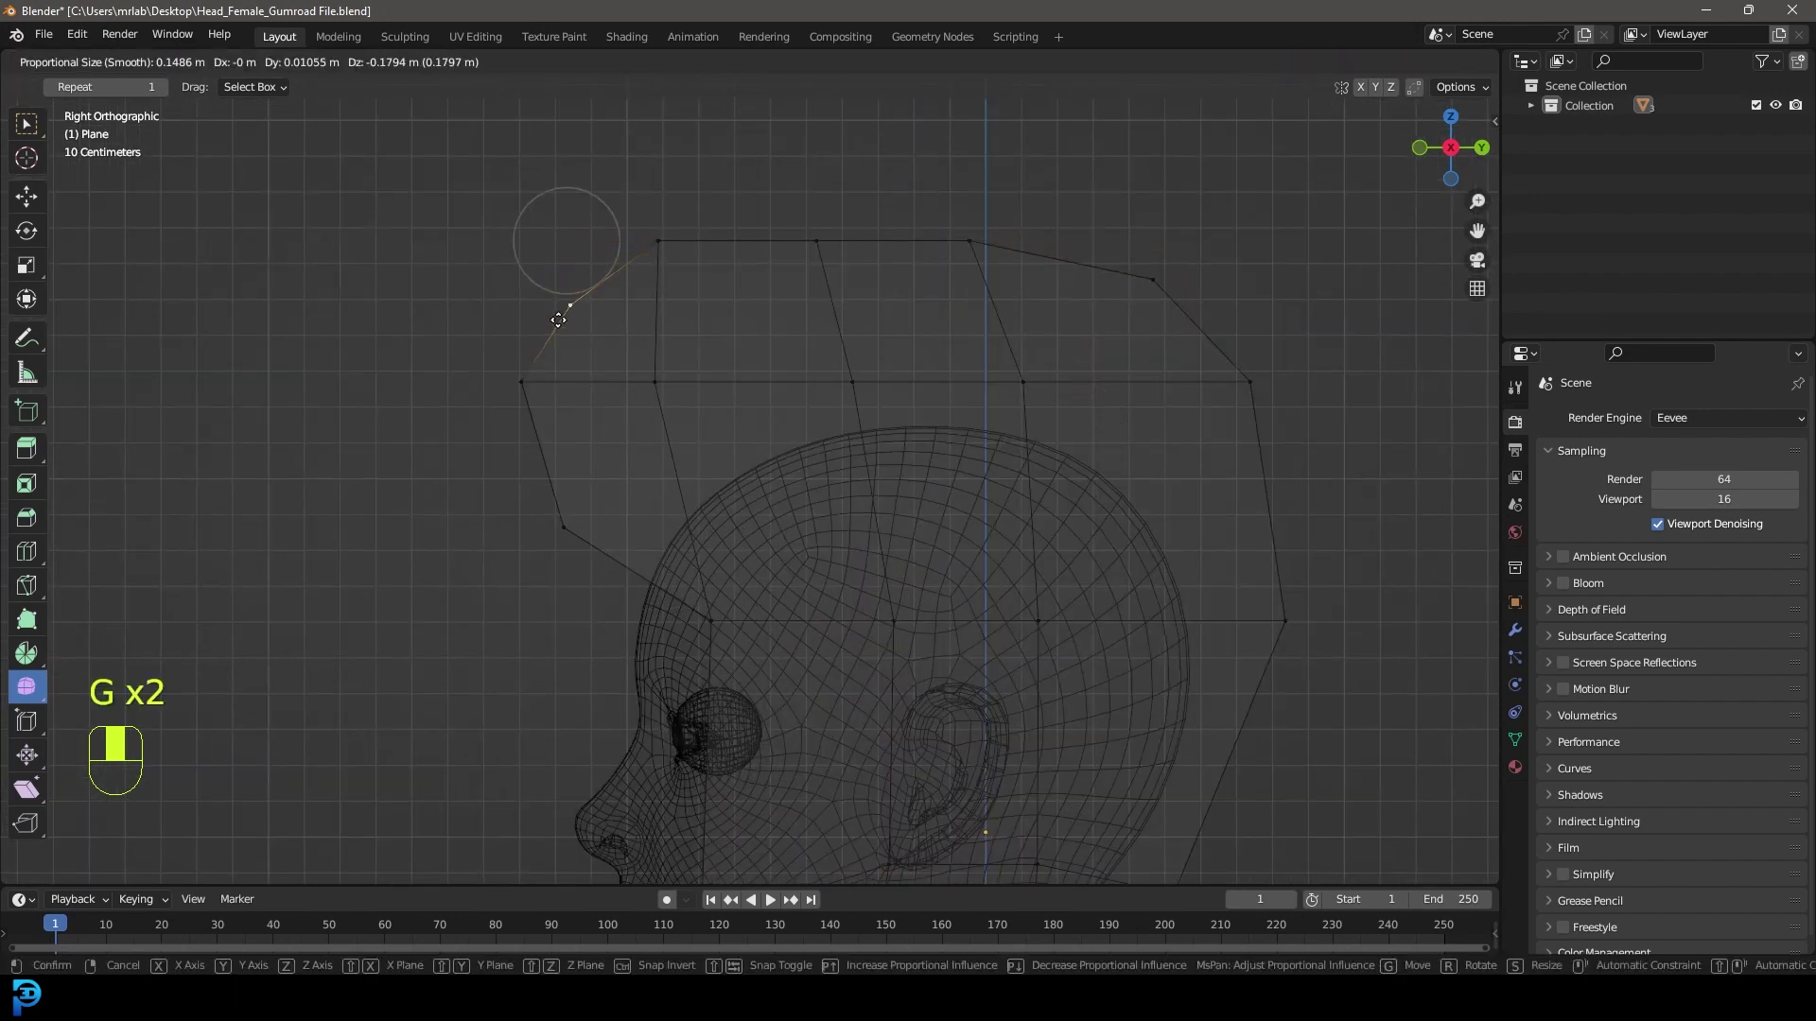
pyautogui.click(559, 319)
# Move the brow flap's lower tip forward and down, and shift the front vertex above it back and down
pyautogui.click(578, 534)
pyautogui.press('g')
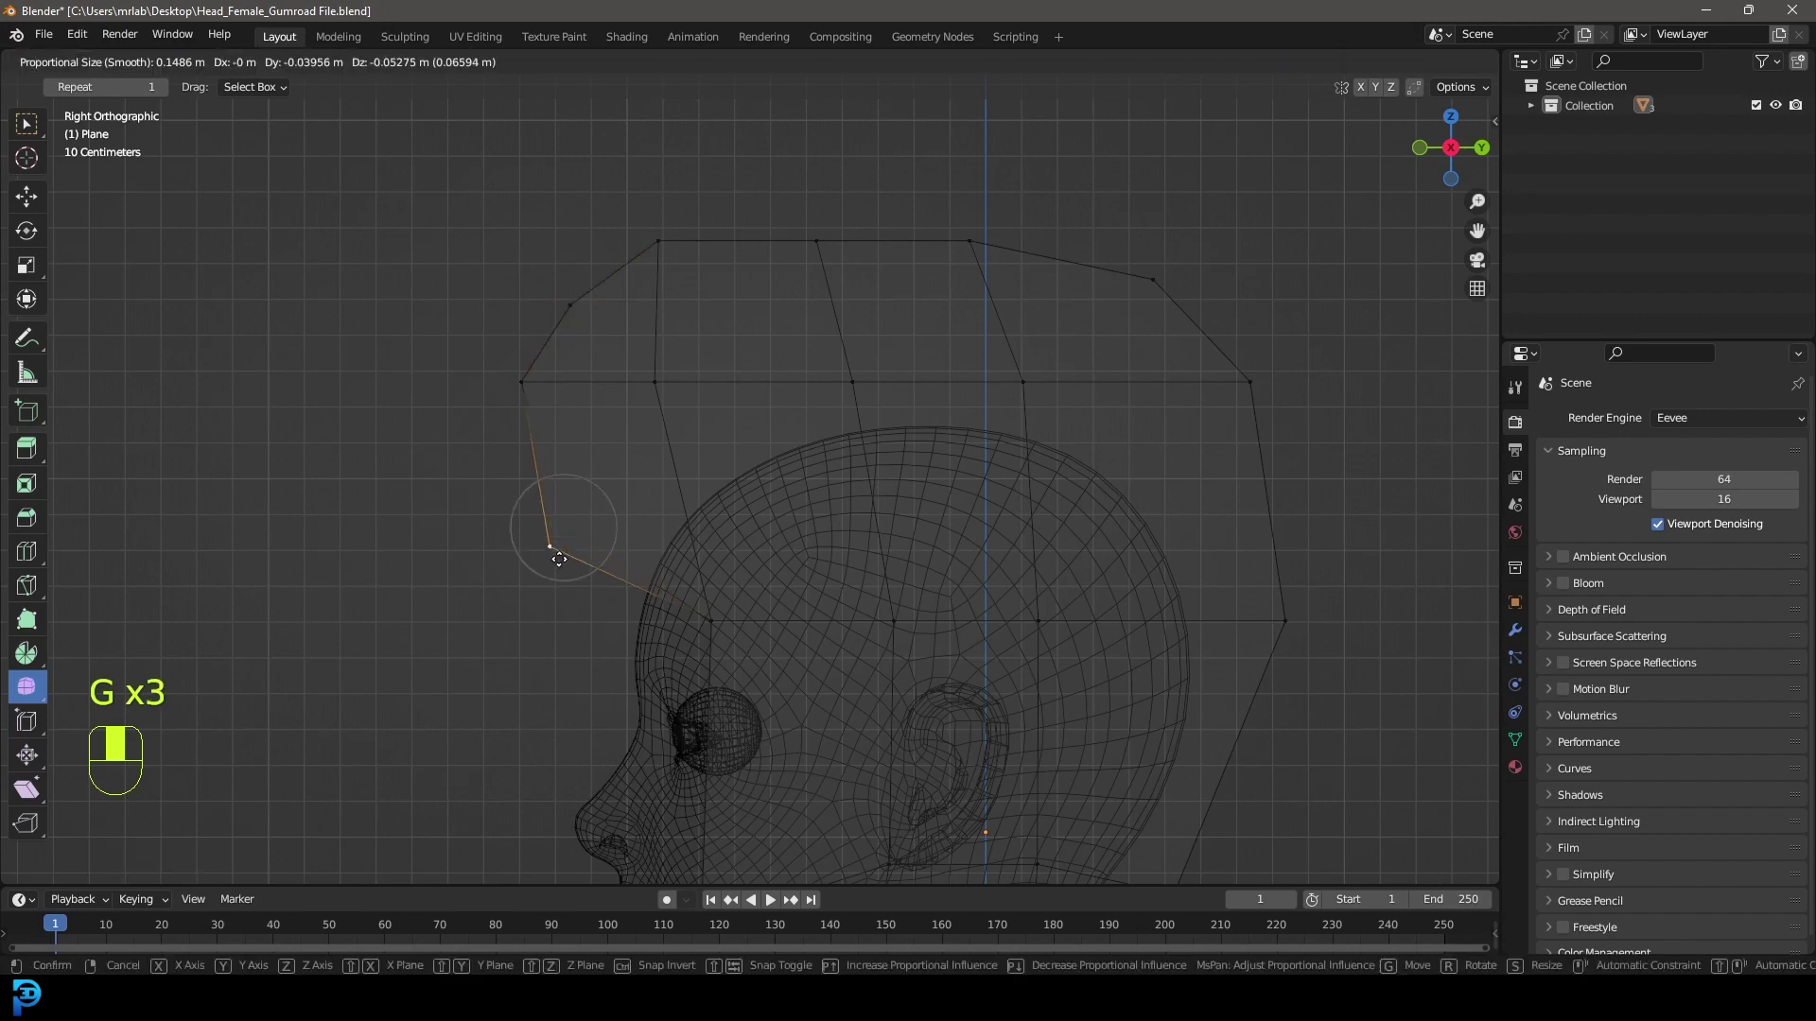
pyautogui.click(521, 571)
pyautogui.click(525, 384)
pyautogui.press('g')
pyautogui.click(538, 415)
# Shift the interior vertex above the forehead and the top-row vertex above it back and down with proportional falloff
pyautogui.click(593, 301)
pyautogui.click(657, 389)
pyautogui.press('g')
pyautogui.click(728, 438)
pyautogui.click(676, 269)
pyautogui.press('g')
pyautogui.scroll(-4, 723, 312)
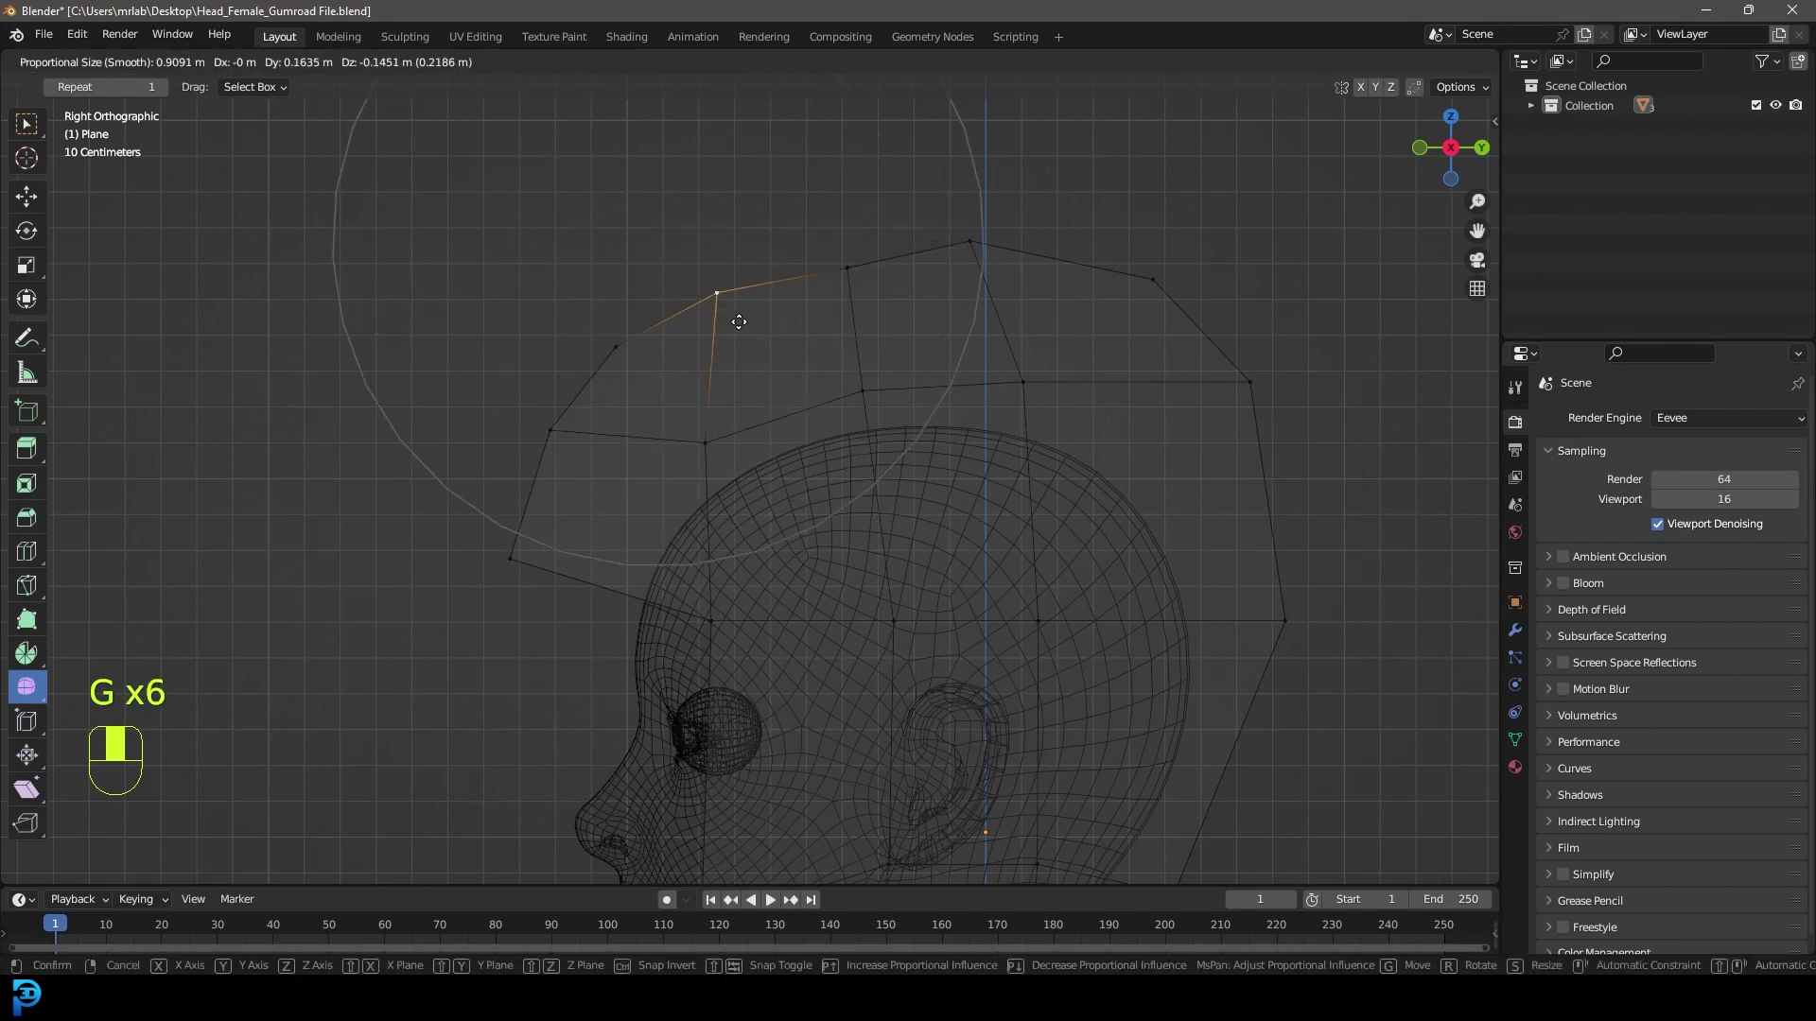
pyautogui.click(743, 321)
# Adjust the two rear crown vertices and lower the upper back corner to round the outline behind the skull
pyautogui.click(969, 243)
pyautogui.press('g')
pyautogui.click(989, 269)
pyautogui.click(1154, 280)
pyautogui.press('g')
pyautogui.click(1188, 292)
pyautogui.click(1250, 382)
pyautogui.press('g')
pyautogui.click(1250, 416)
# Lower the two interior vertices just above the top of the head together
pyautogui.click(1023, 383)
pyautogui.keyDown('shift'); pyautogui.click(940, 385); pyautogui.keyUp('shift')
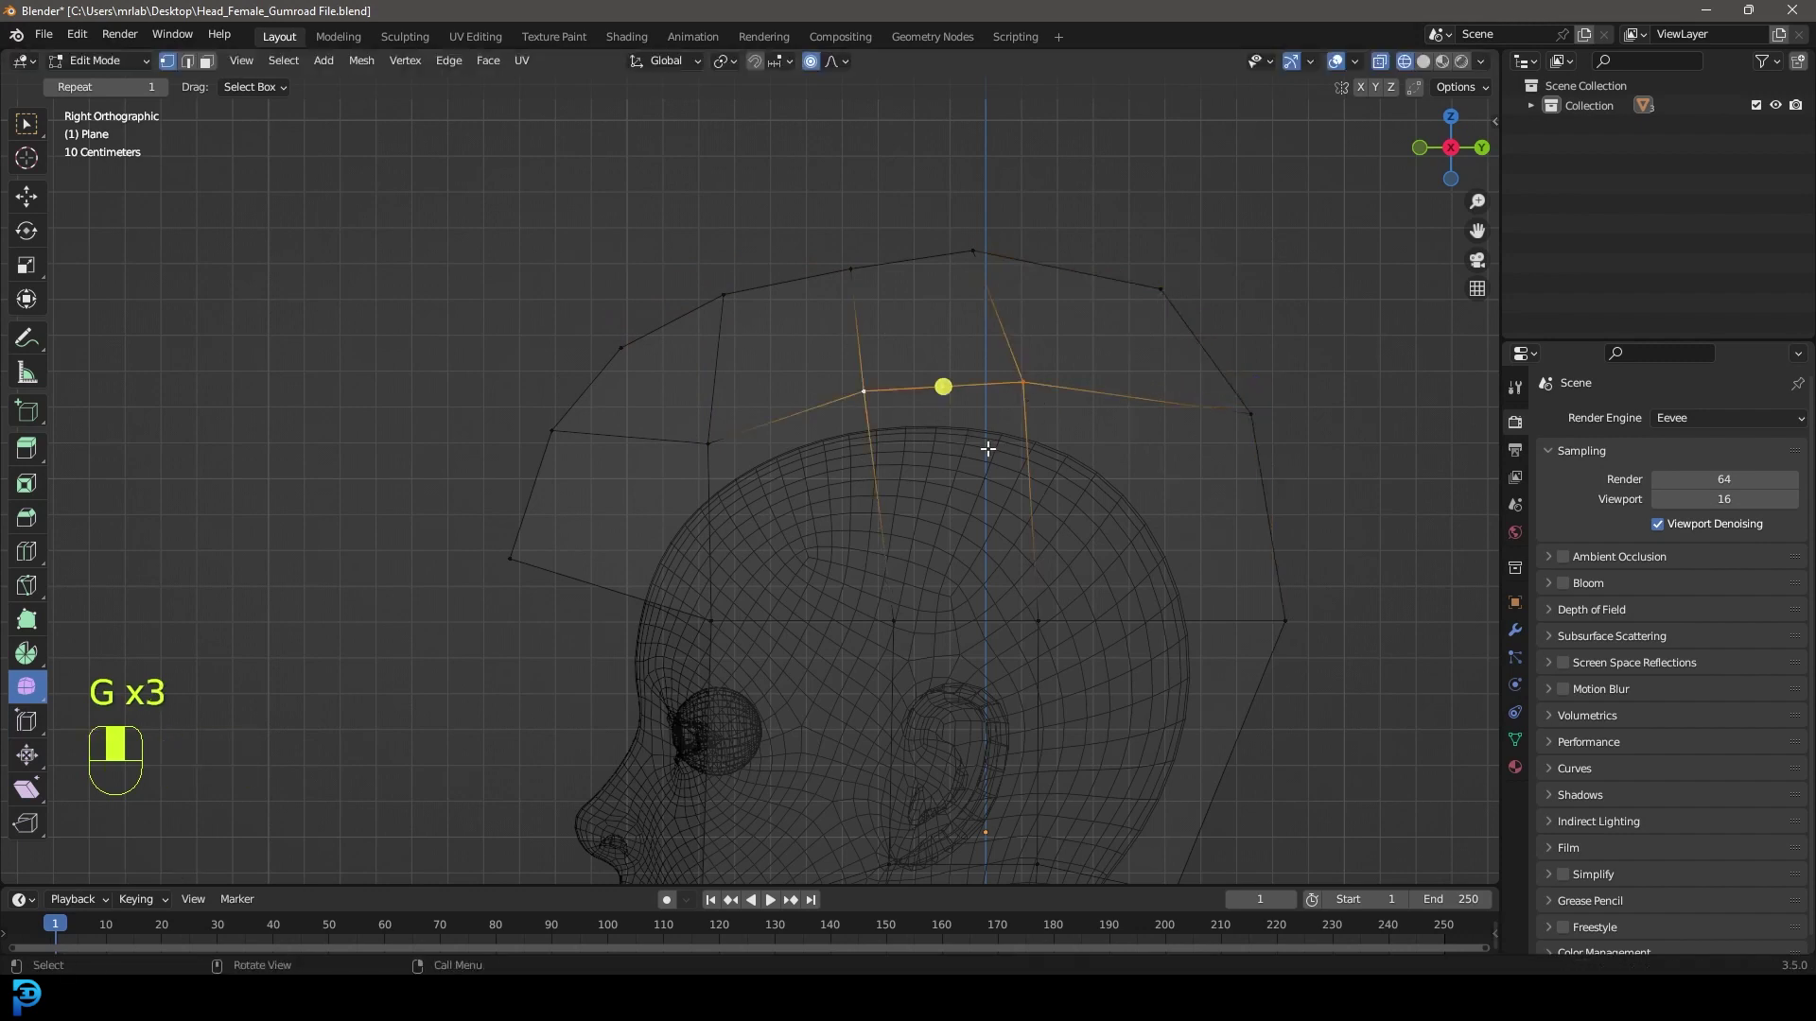
pyautogui.press('g')
pyautogui.click(1029, 515)
pyautogui.scroll(-3, 1025, 558)
pyautogui.press('a')
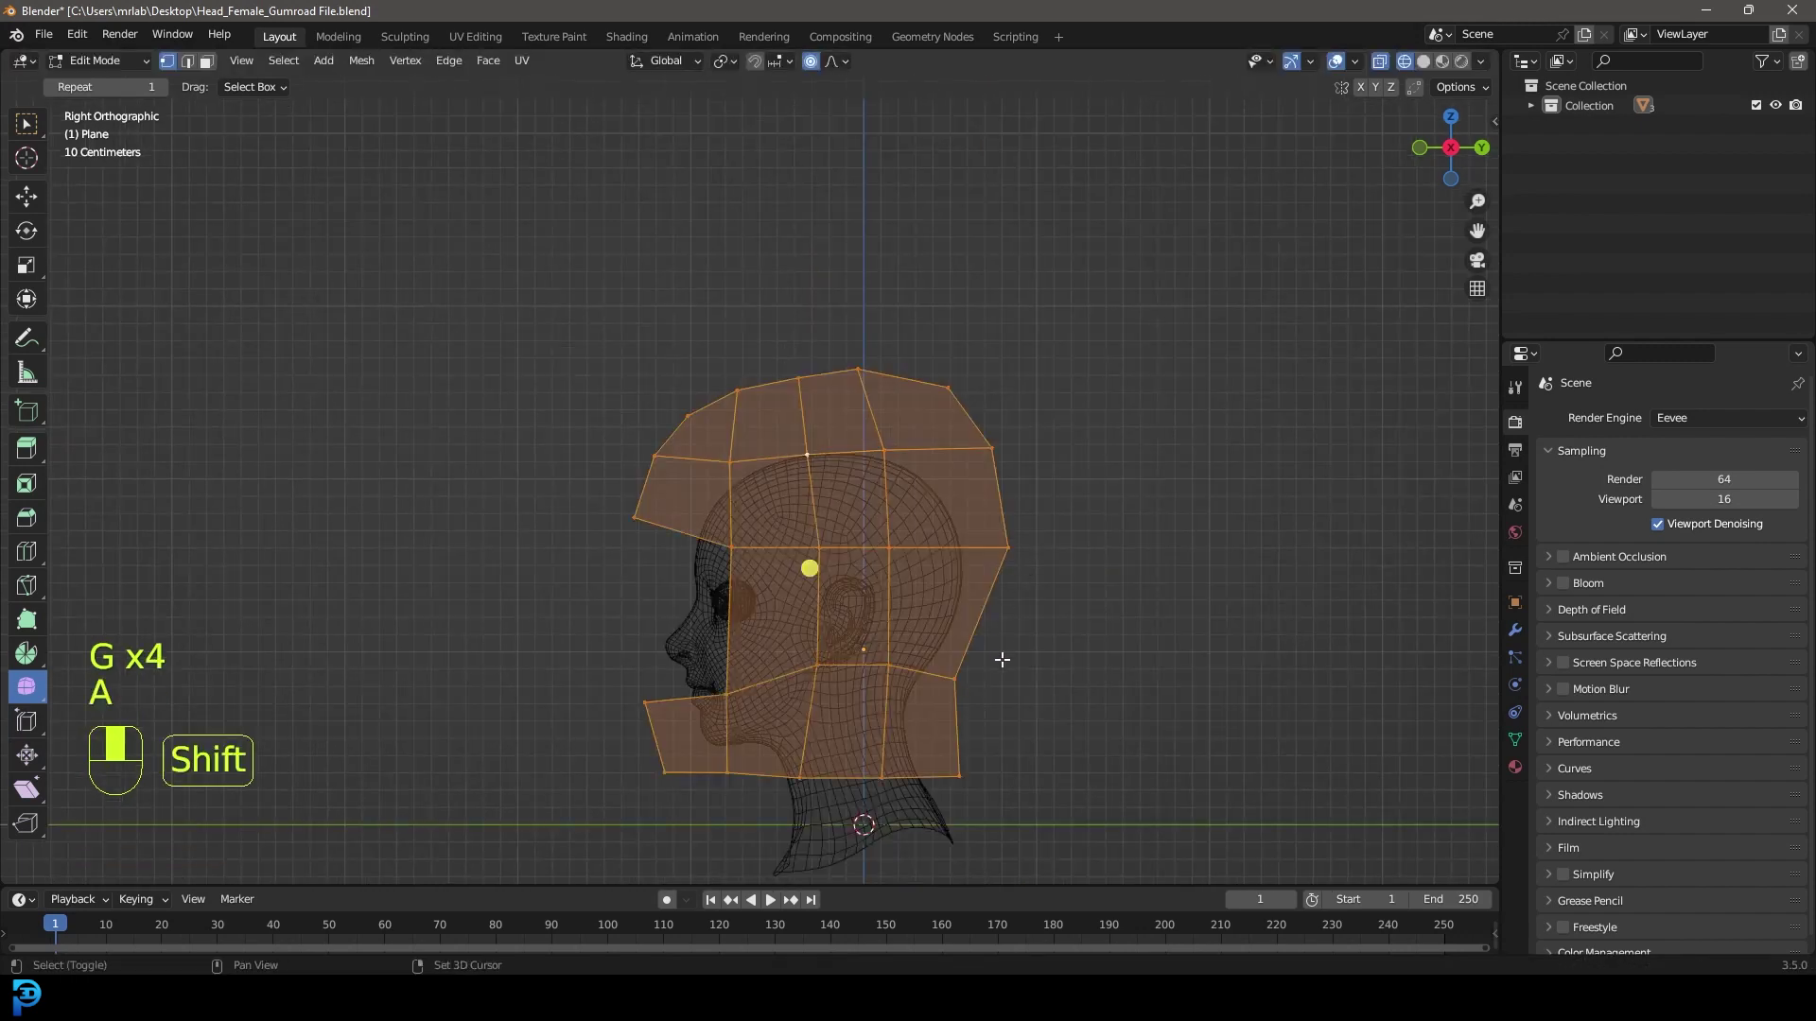
# Raise the panel's bottom back corner toward the nape so the bottom edge slopes up at the back
pyautogui.keyDown('shift'); pyautogui.moveTo(1005, 658); pyautogui.dragTo(1029, 538, button='middle'); pyautogui.keyUp('shift')
pyautogui.click(985, 646)
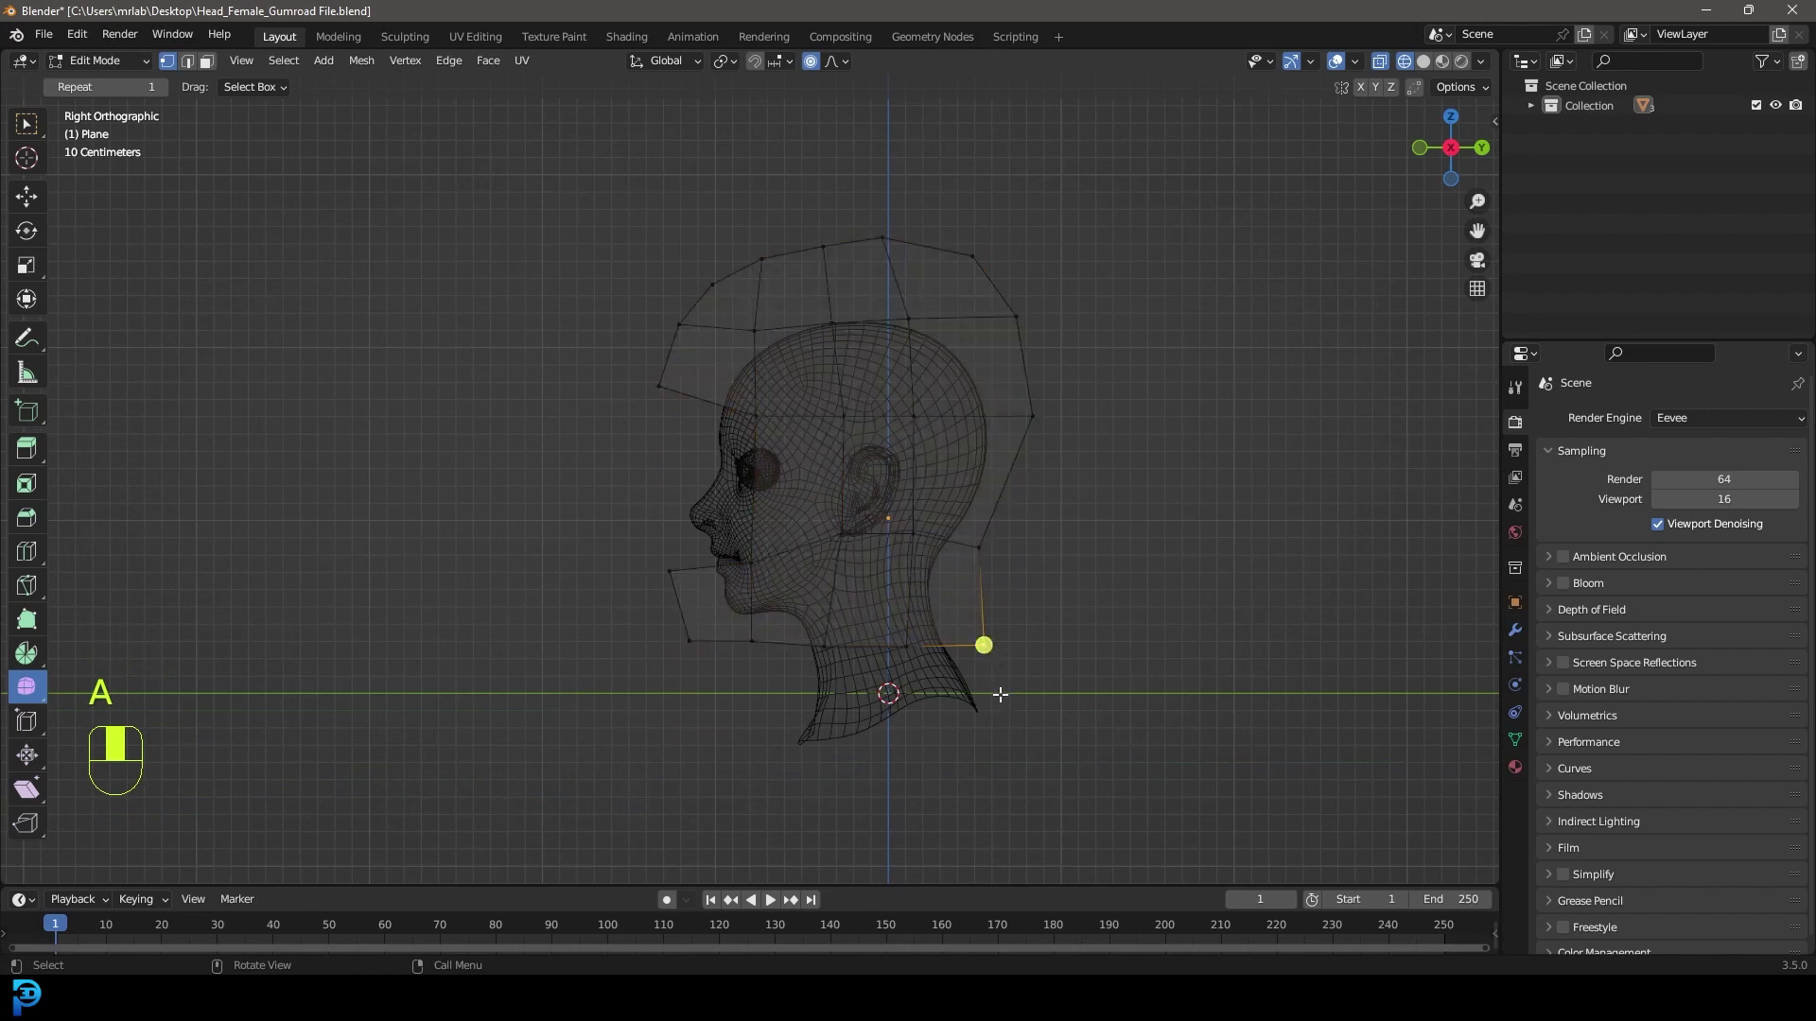
pyautogui.press('g')
pyautogui.click(1025, 664)
pyautogui.press('g')
pyautogui.click(994, 627)
pyautogui.press('g')
pyautogui.click(981, 600)
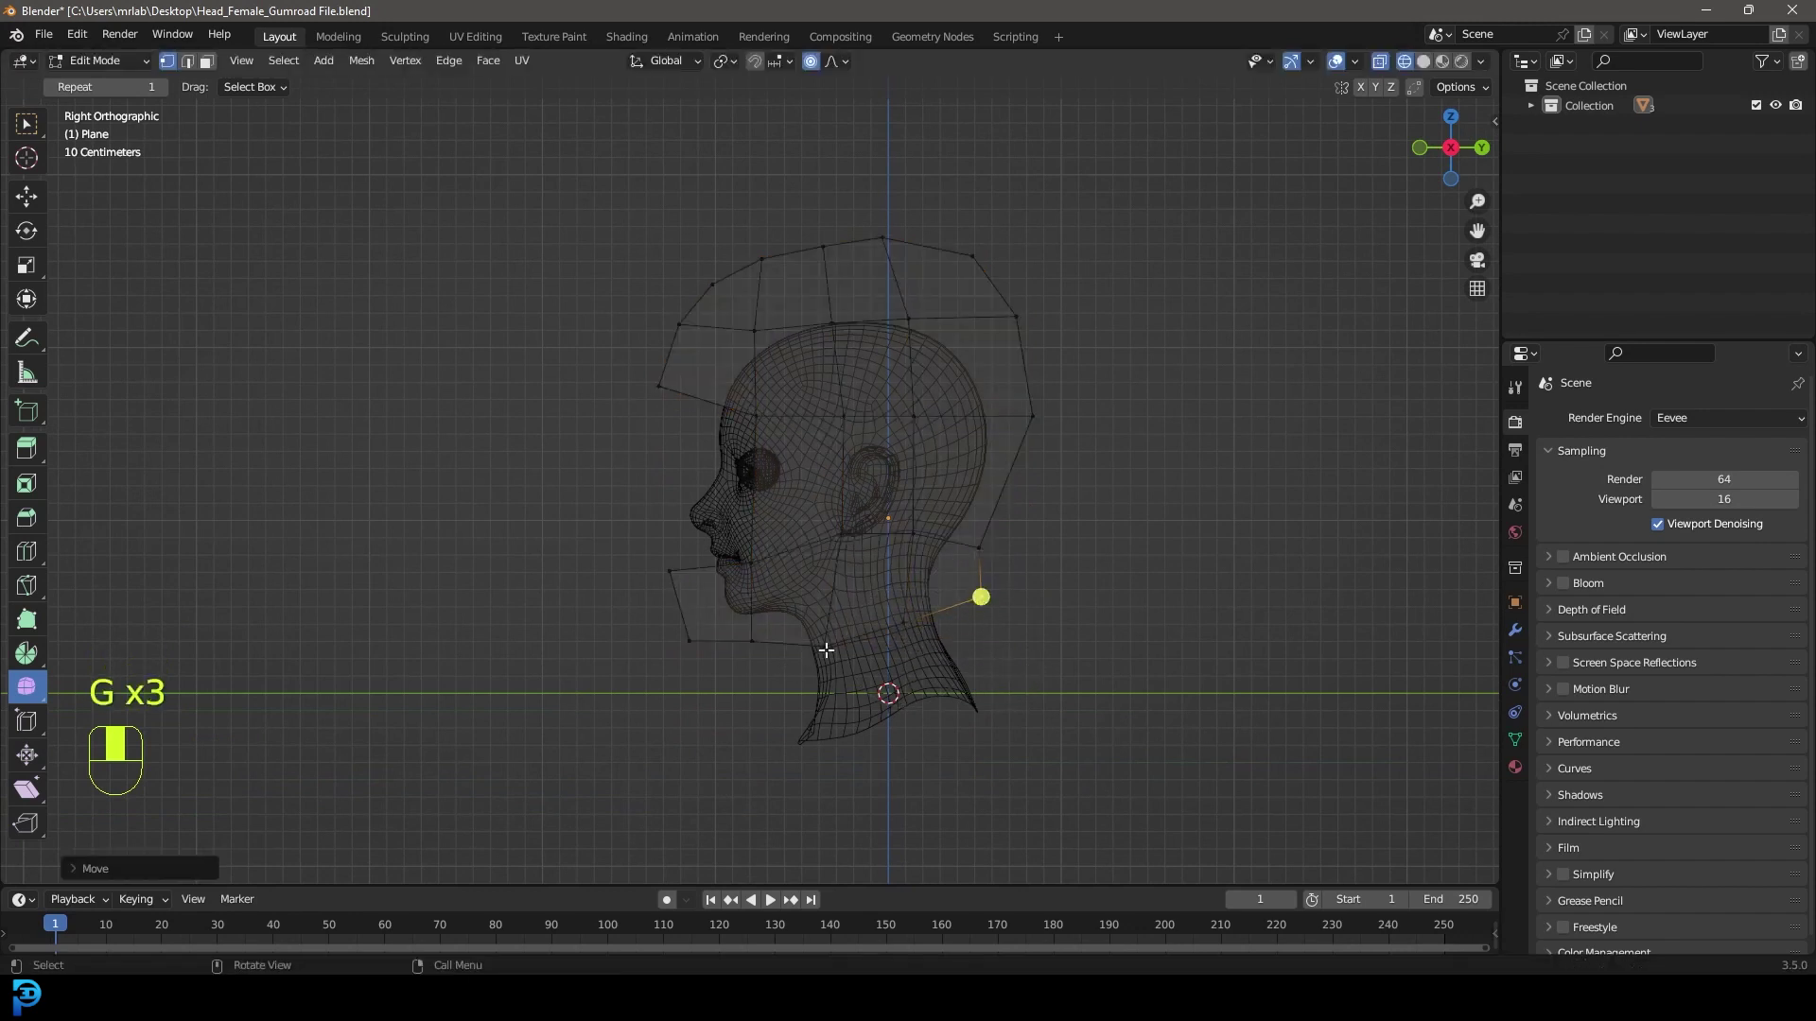
# Move the bottom-edge vertex at the throat back into the neck
pyautogui.click(815, 652)
pyautogui.scroll(5, 816, 653)
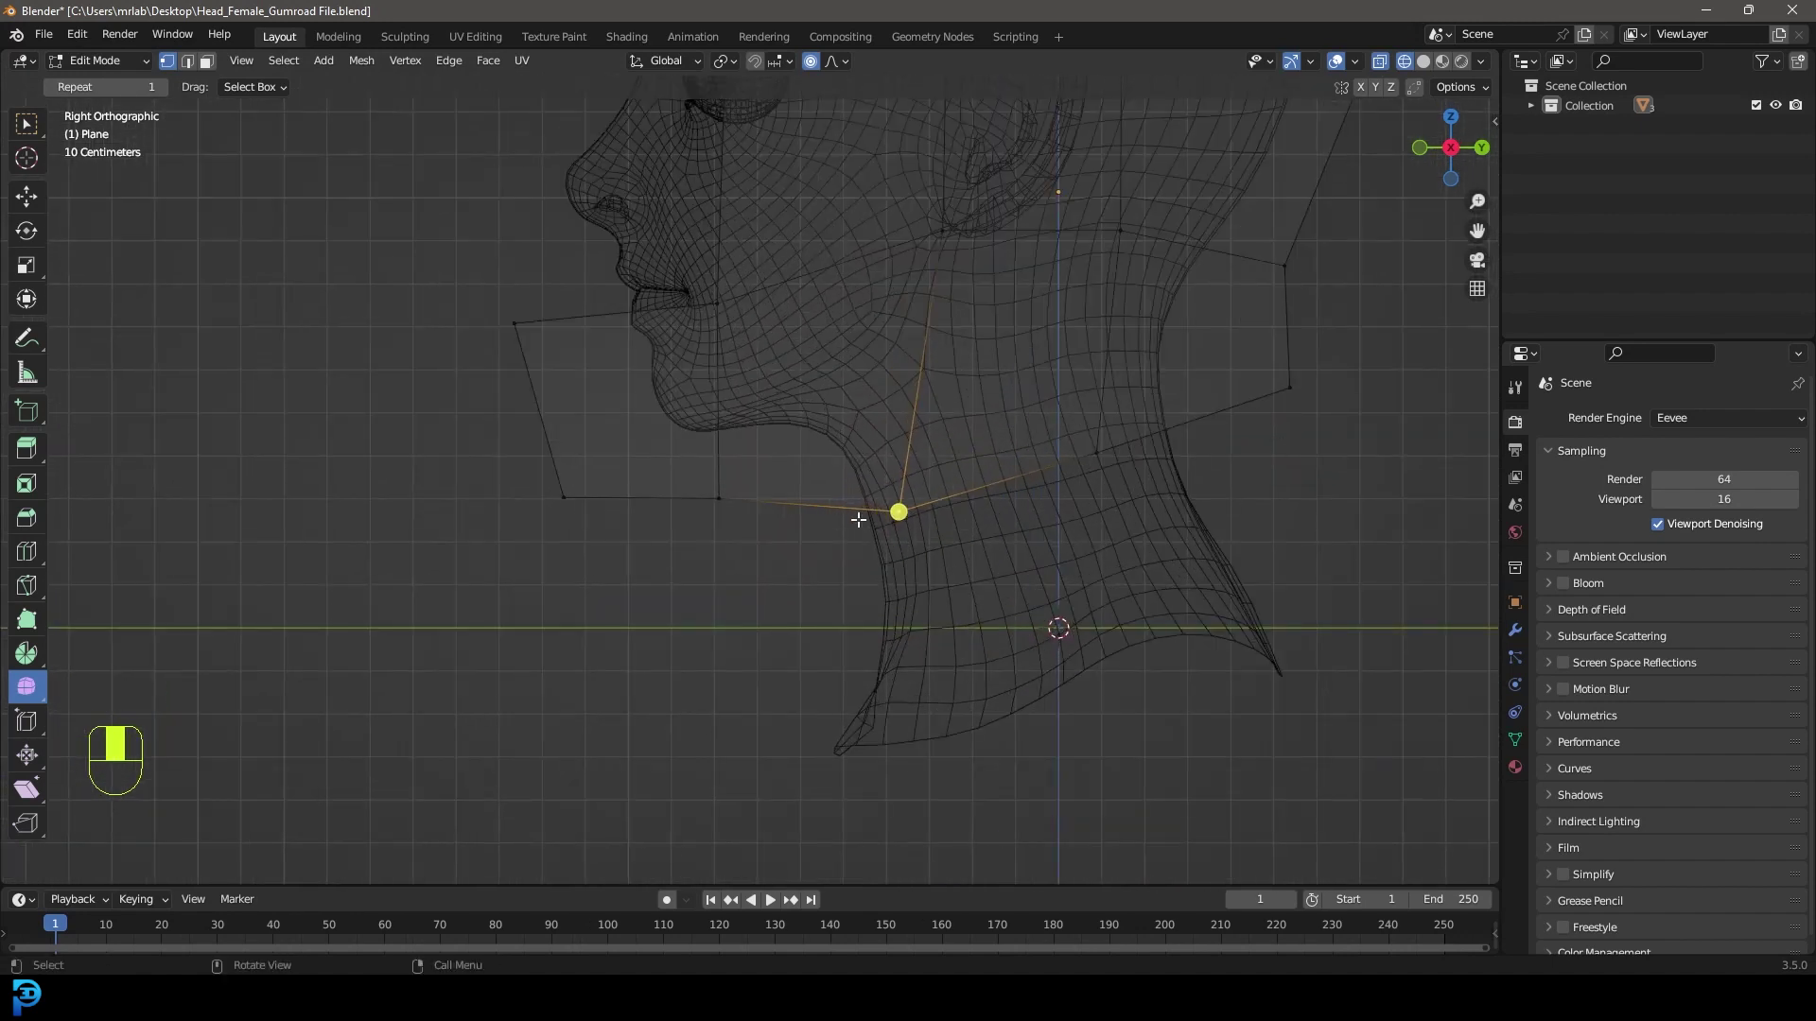
pyautogui.press('g')
pyautogui.click(1035, 515)
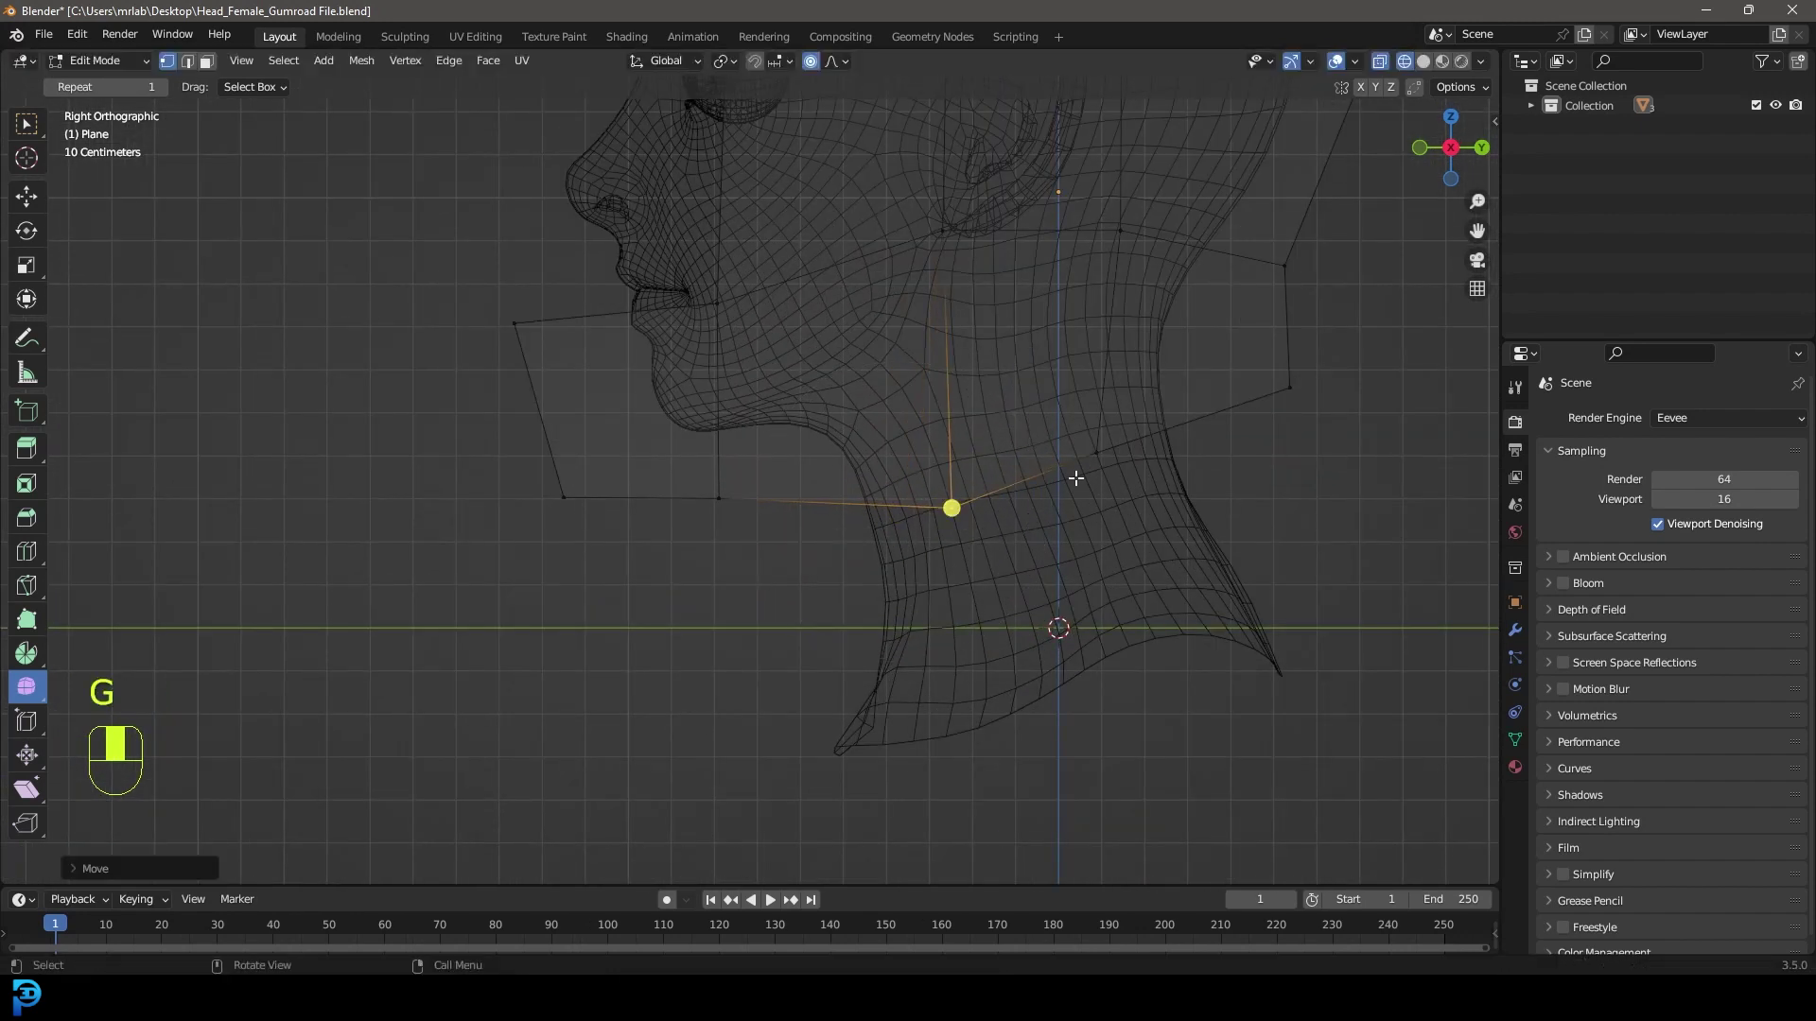
# Select the bottom-edge vertices from below the chin to the nape and extrude them downward by about 0.28 m
pyautogui.click(718, 499)
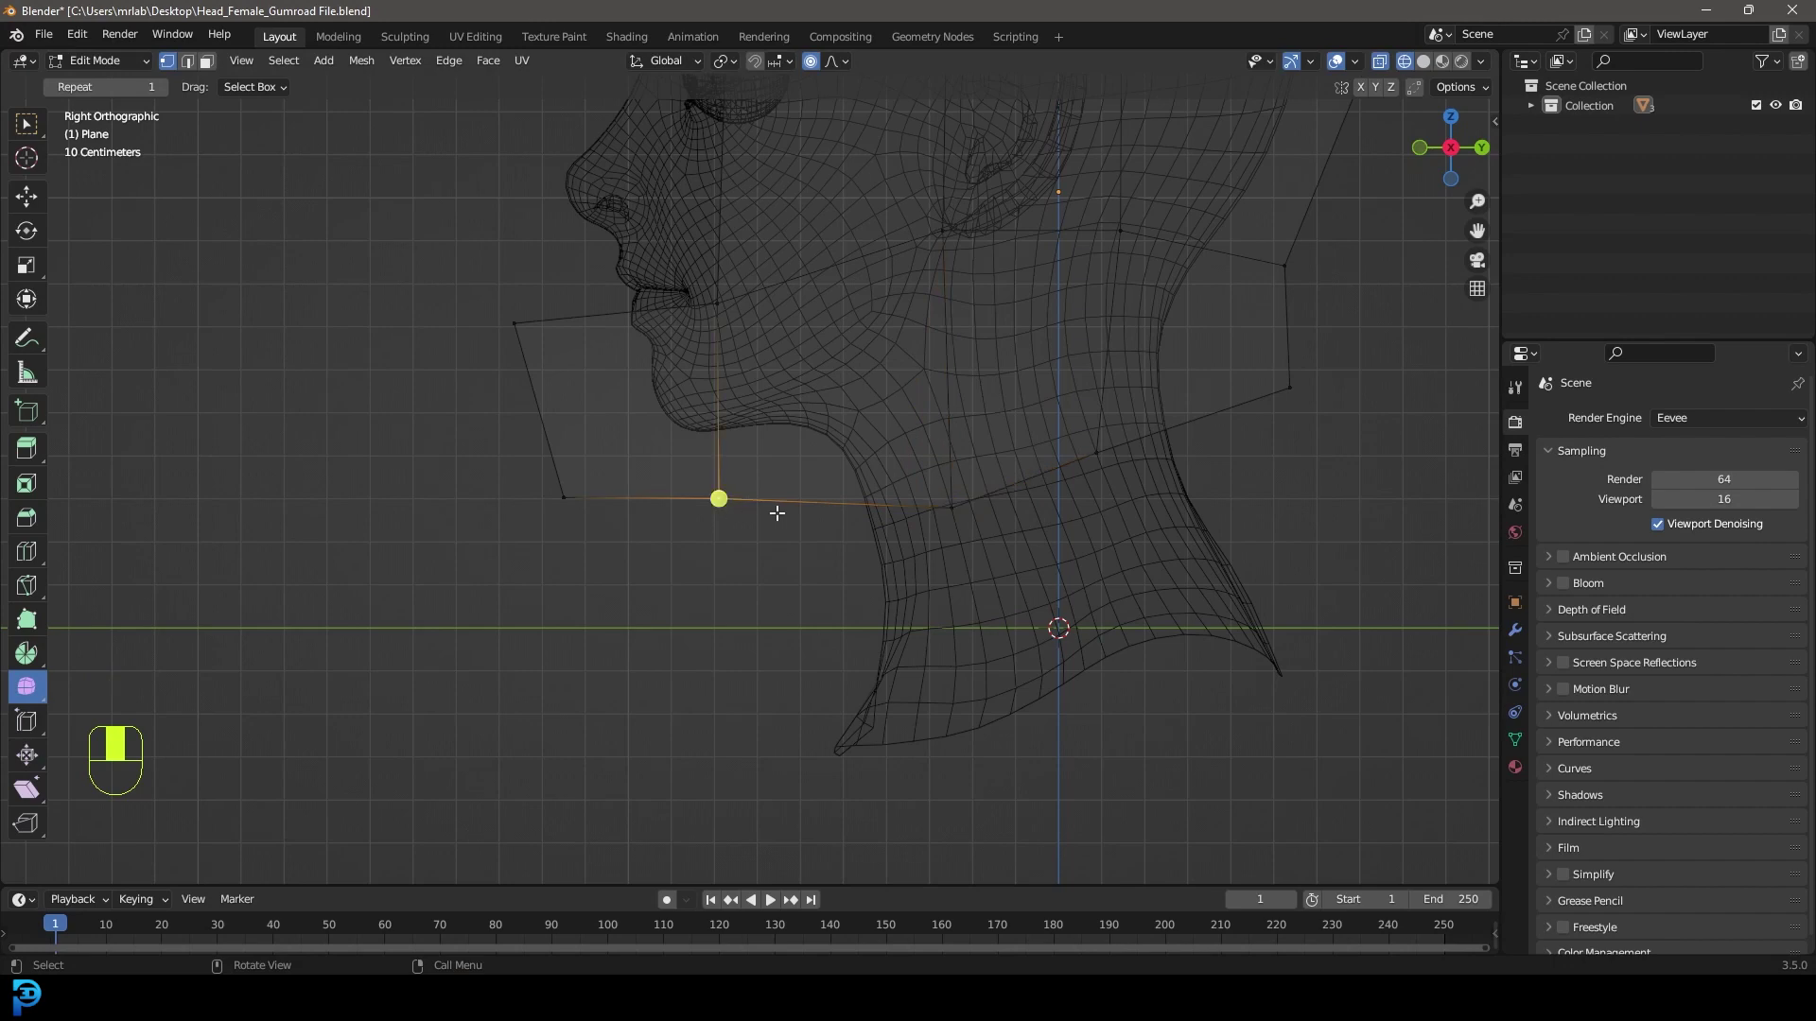
pyautogui.keyDown('shift'); pyautogui.click(950, 510); pyautogui.keyUp('shift')
pyautogui.keyDown('shift'); pyautogui.click(1096, 462); pyautogui.keyUp('shift')
pyautogui.keyDown('shift'); pyautogui.click(1284, 392); pyautogui.keyUp('shift')
pyautogui.scroll(-2, 1160, 517)
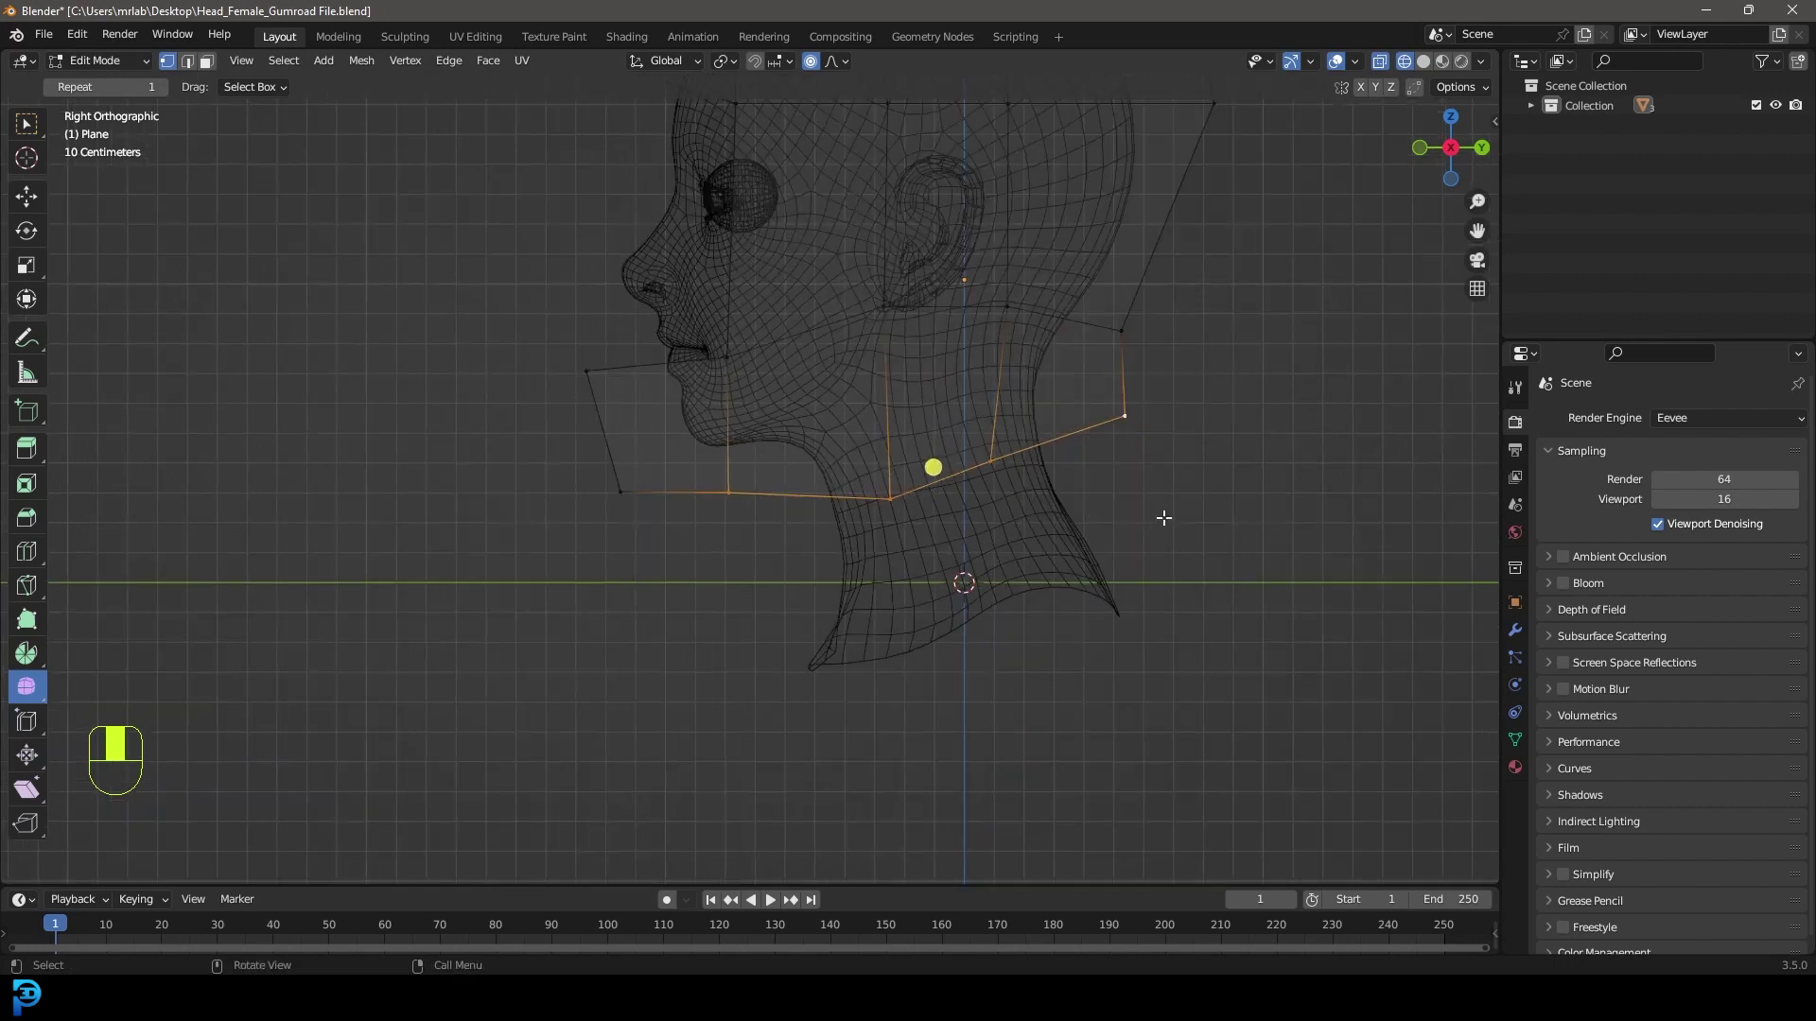
pyautogui.press('g')
pyautogui.scroll(2, 1154, 530)
pyautogui.press('e')
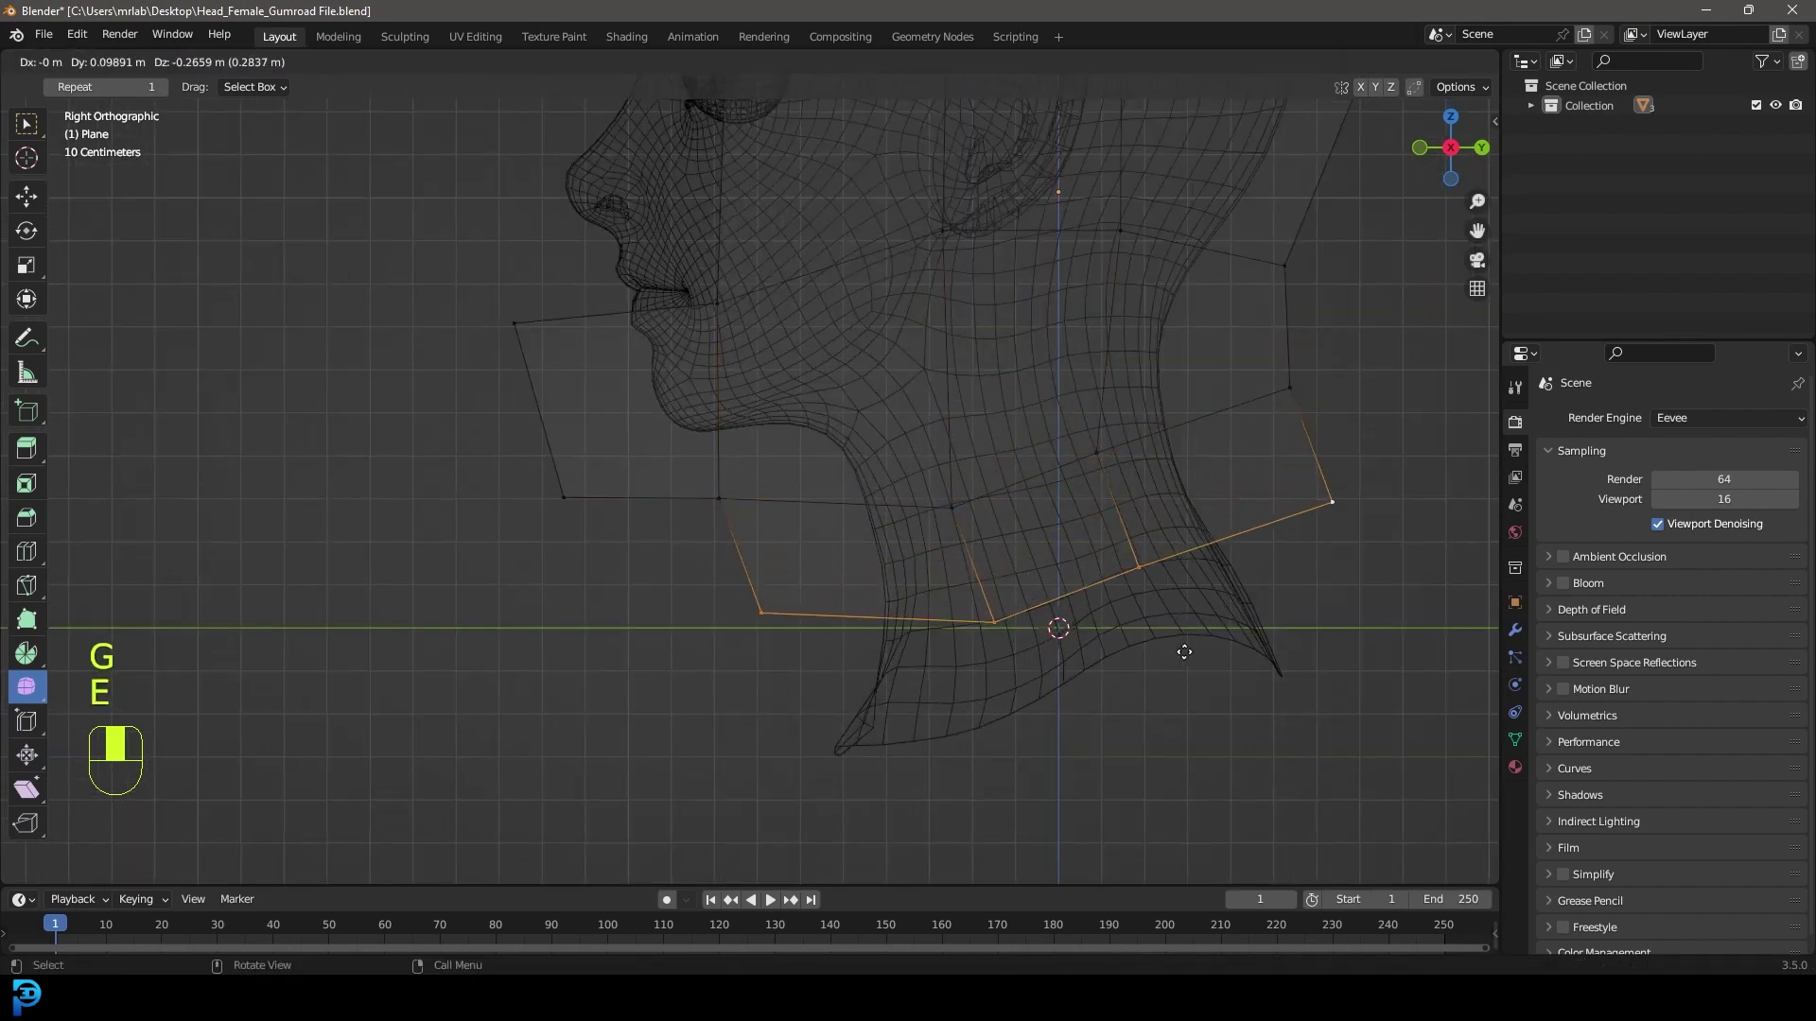
pyautogui.click(1173, 651)
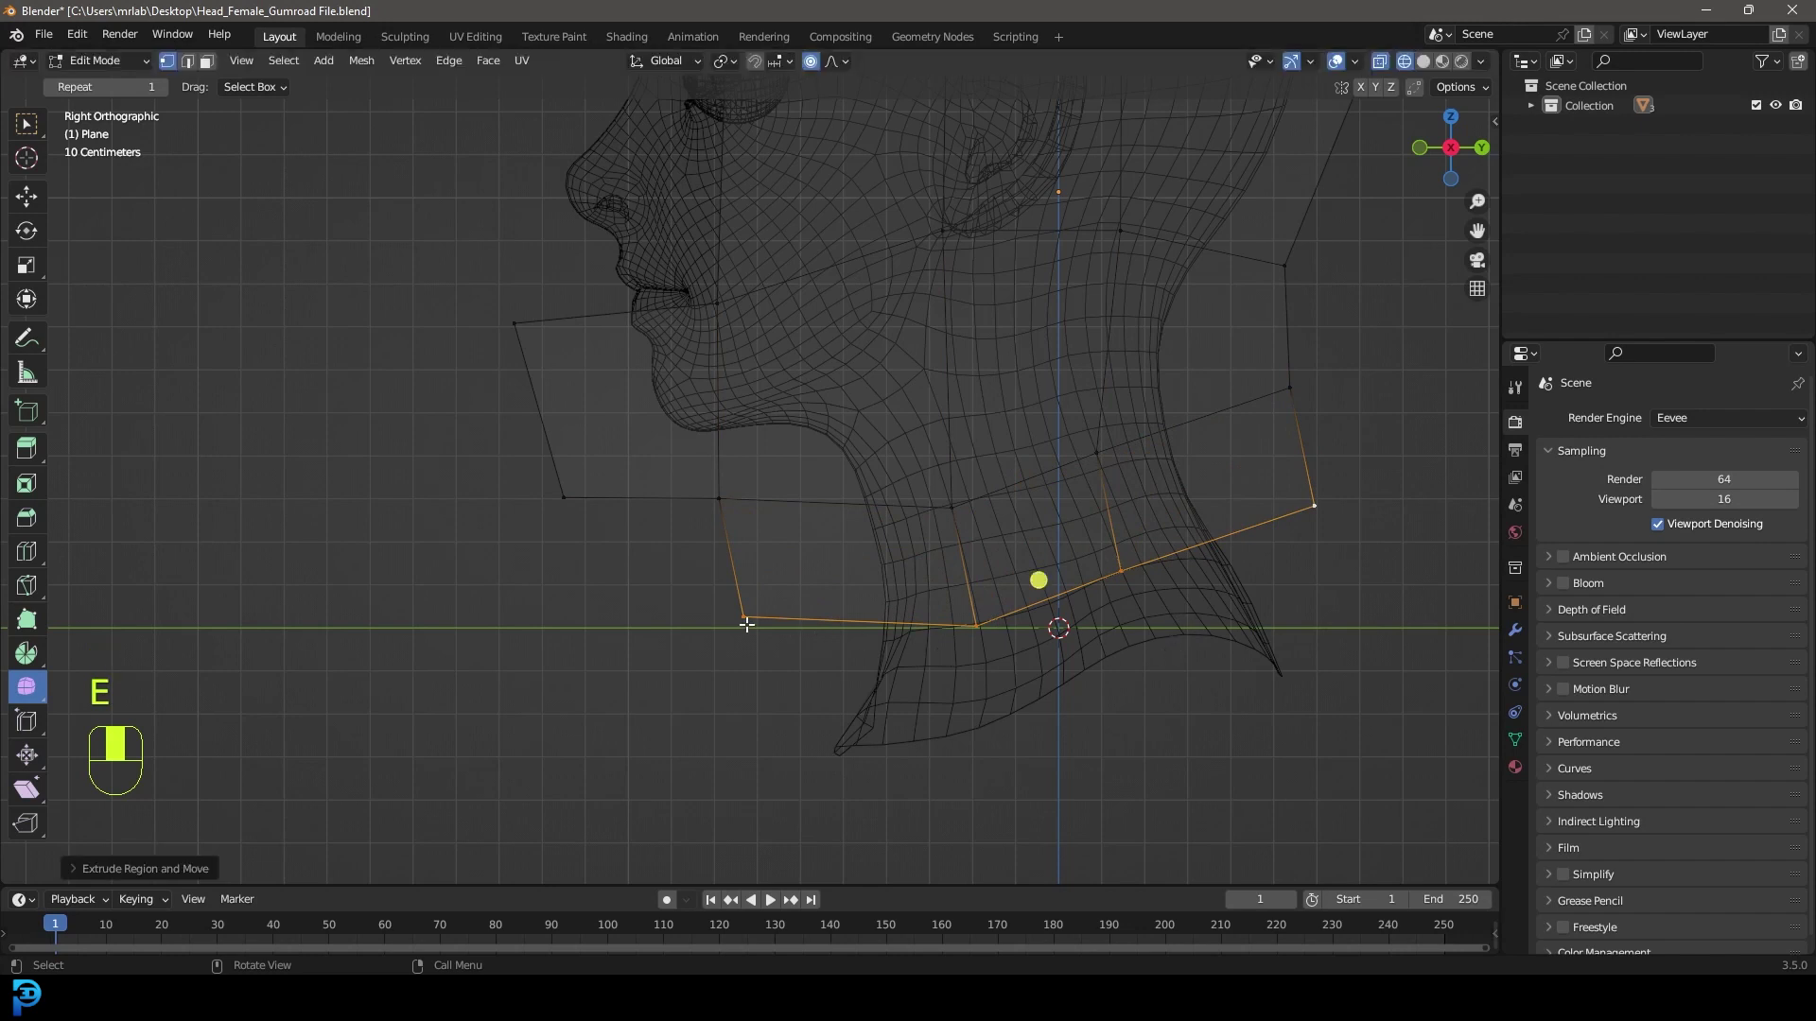
# Move the neck strip's front bottom vertex down and back, and shift the front vertex above it back
pyautogui.click(745, 619)
pyautogui.press('g')
pyautogui.click(796, 667)
pyautogui.scroll(1, 729, 520)
pyautogui.click(729, 520)
pyautogui.press('g')
pyautogui.click(788, 523)
# Raise the second vertices from the front slightly in the neck strip's bottom and upper rows
pyautogui.click(1013, 647)
pyautogui.press('g')
pyautogui.click(1009, 634)
pyautogui.click(1022, 515)
pyautogui.press('g')
pyautogui.click(1004, 496)
# Adjust the rear vertices of the neck strip, bringing its back edge slightly in toward the neck
pyautogui.click(1165, 448)
pyautogui.press('g')
pyautogui.click(1367, 383)
pyautogui.click(1422, 512)
pyautogui.press('g')
pyautogui.click(1410, 515)
pyautogui.scroll(-6, 1324, 506)
pyautogui.press('a')
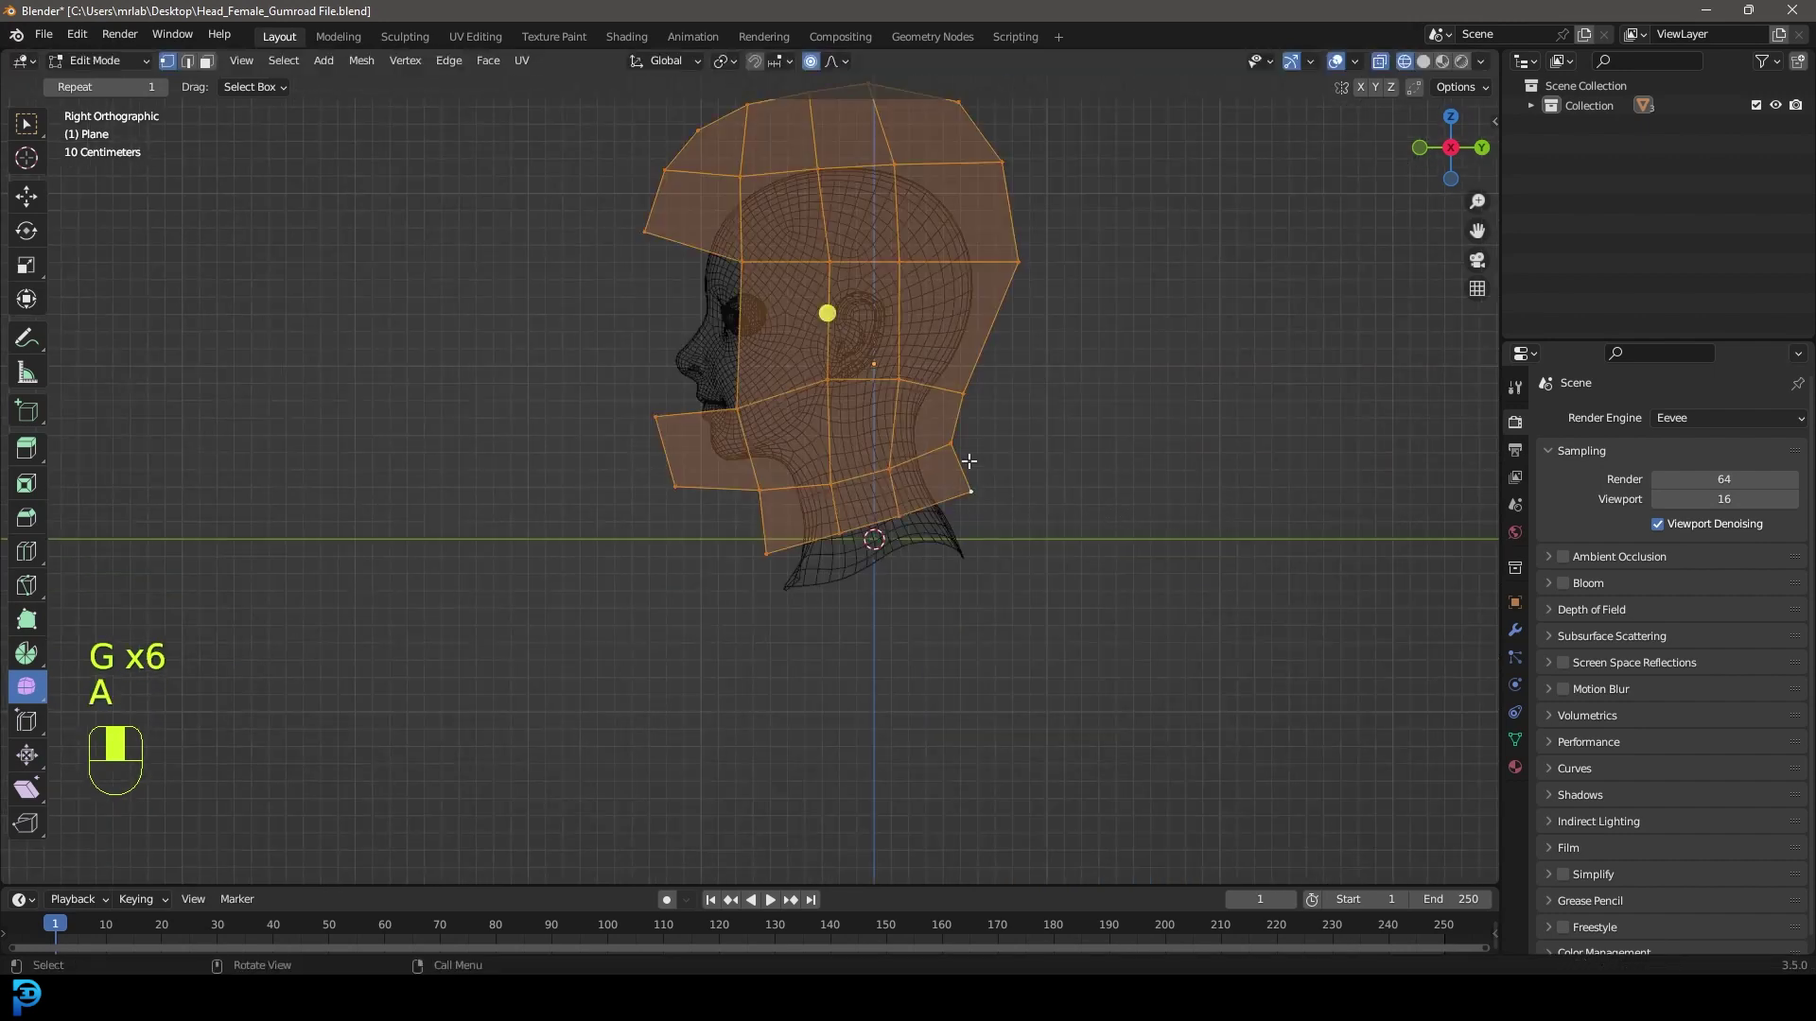
# Move the back-edge vertex behind the upper neck outward by about 0.09 m
pyautogui.scroll(2, 970, 461)
pyautogui.click(1086, 491)
pyautogui.press('g')
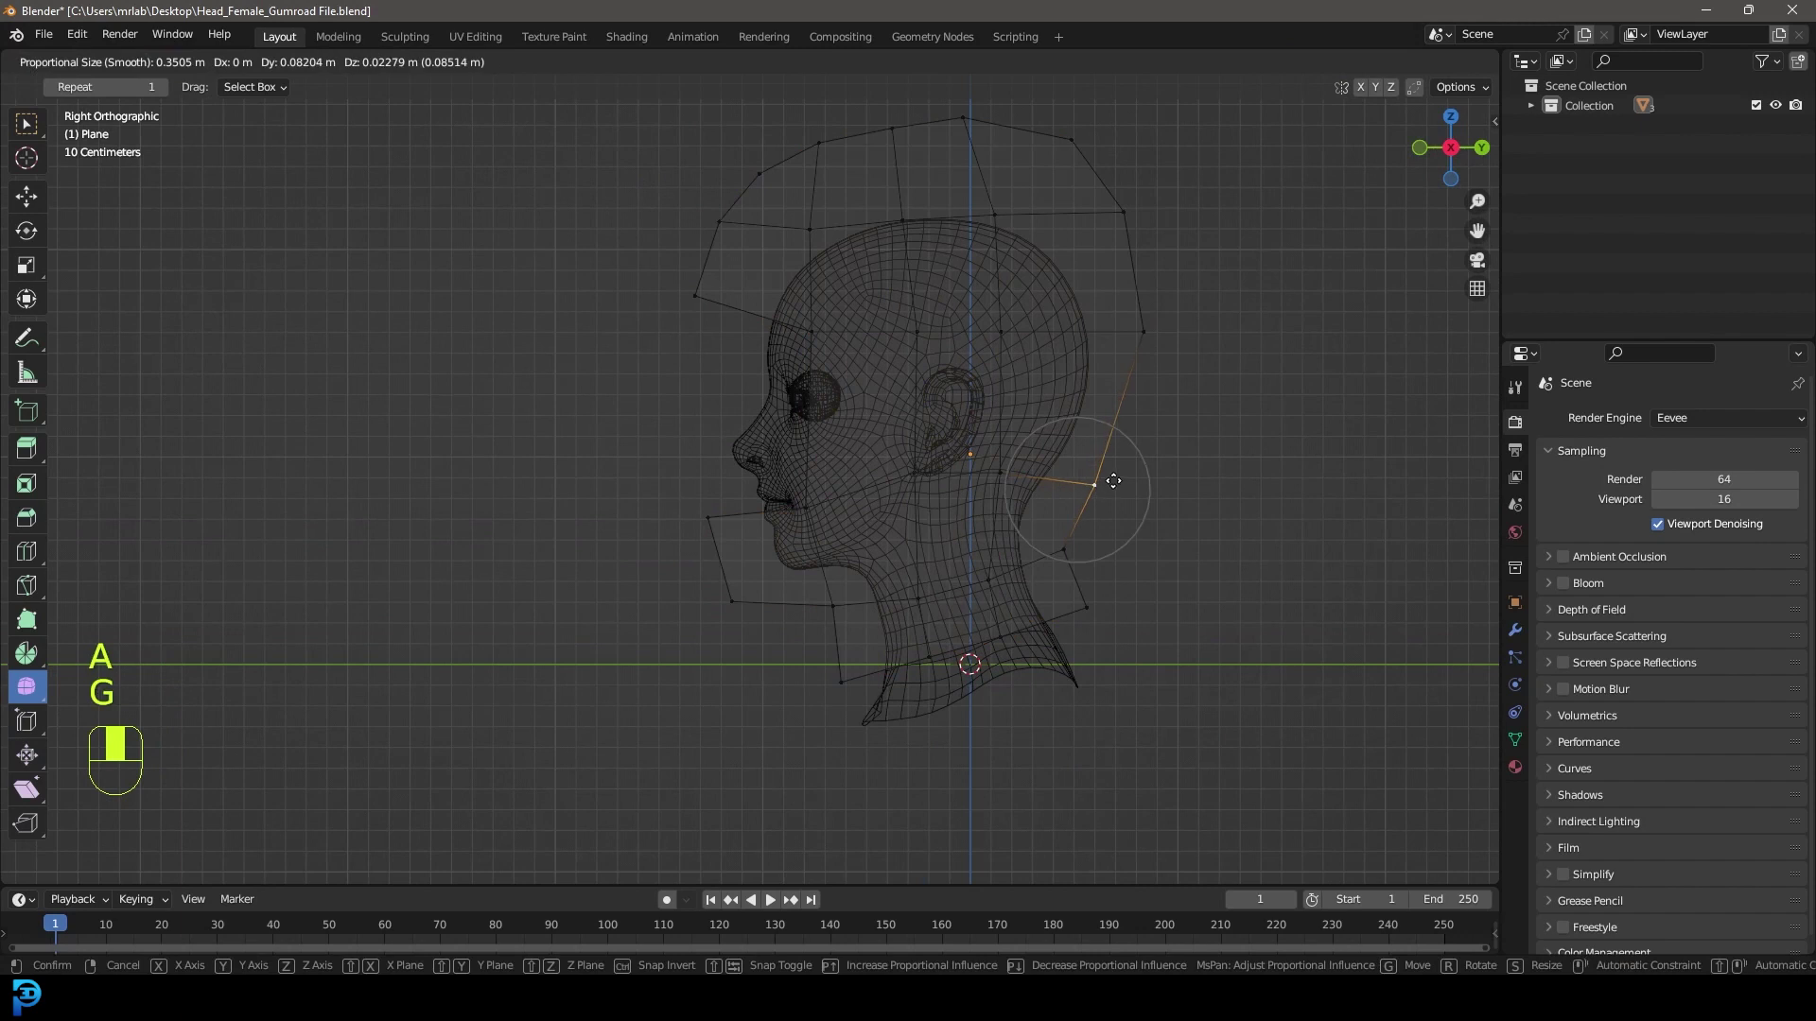
pyautogui.click(1100, 485)
# Subdivide the entire side panel once
pyautogui.press('a')
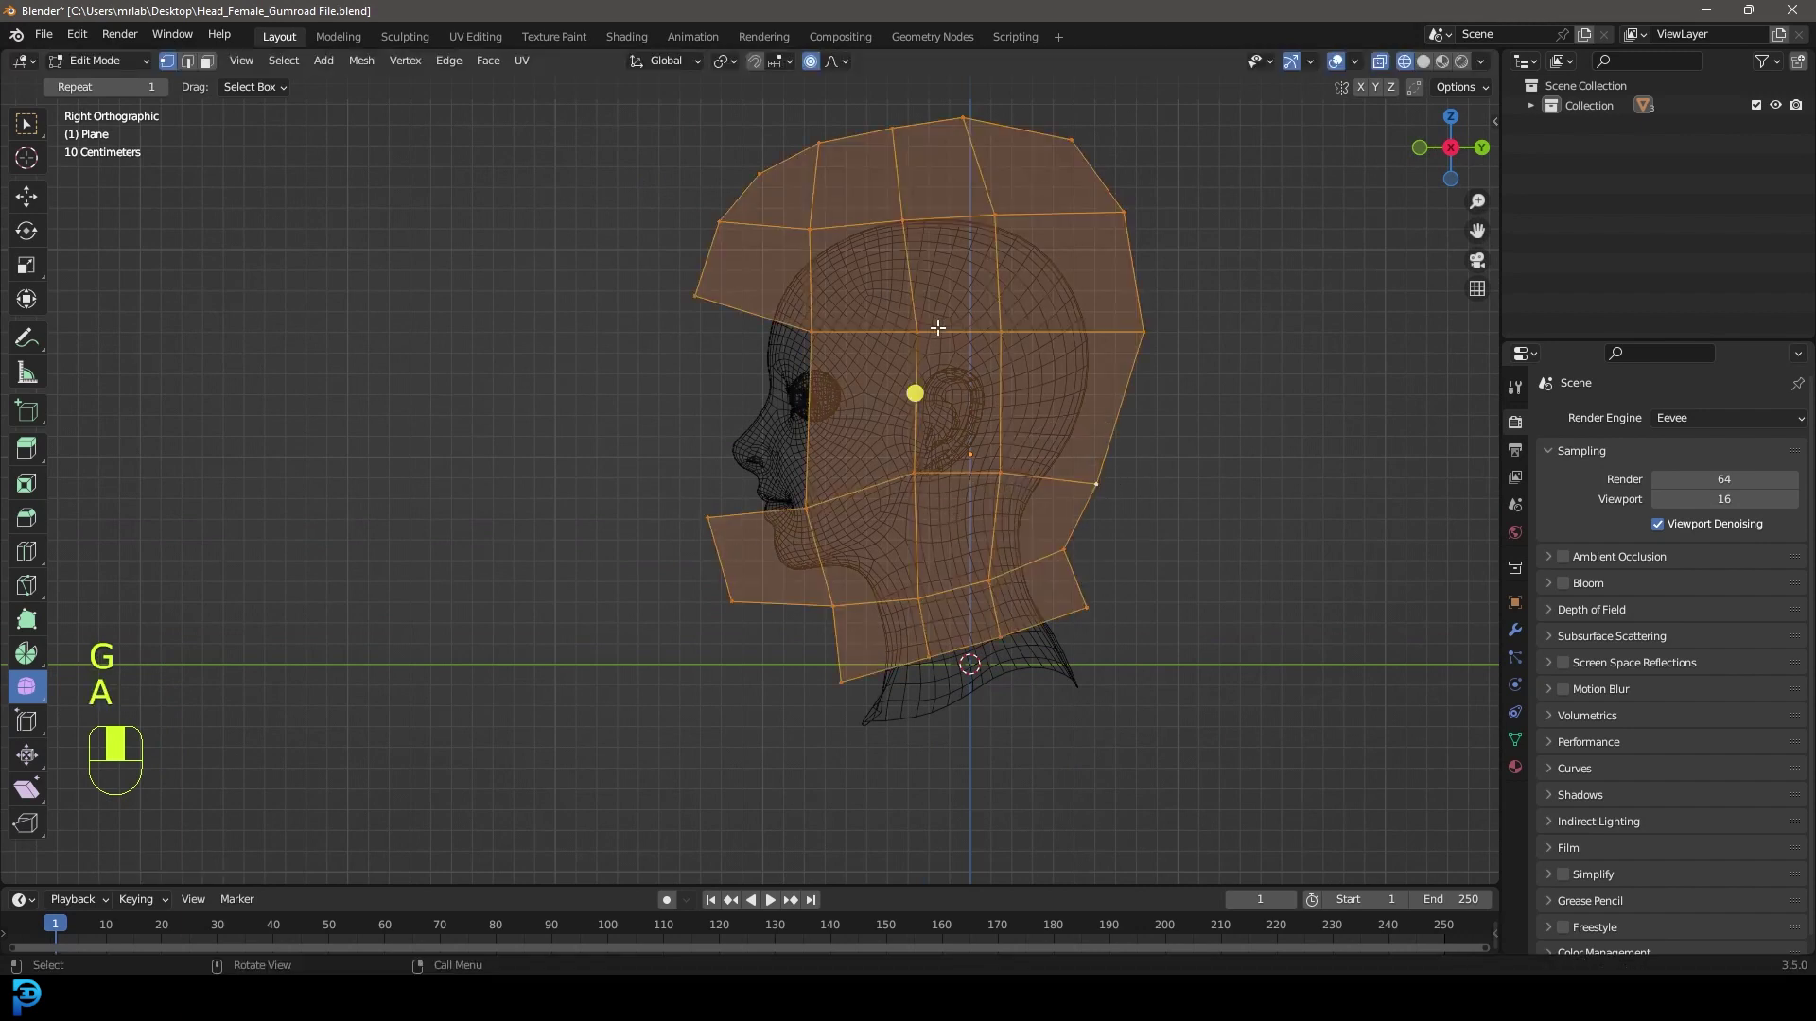
pyautogui.scroll(1, 988, 380)
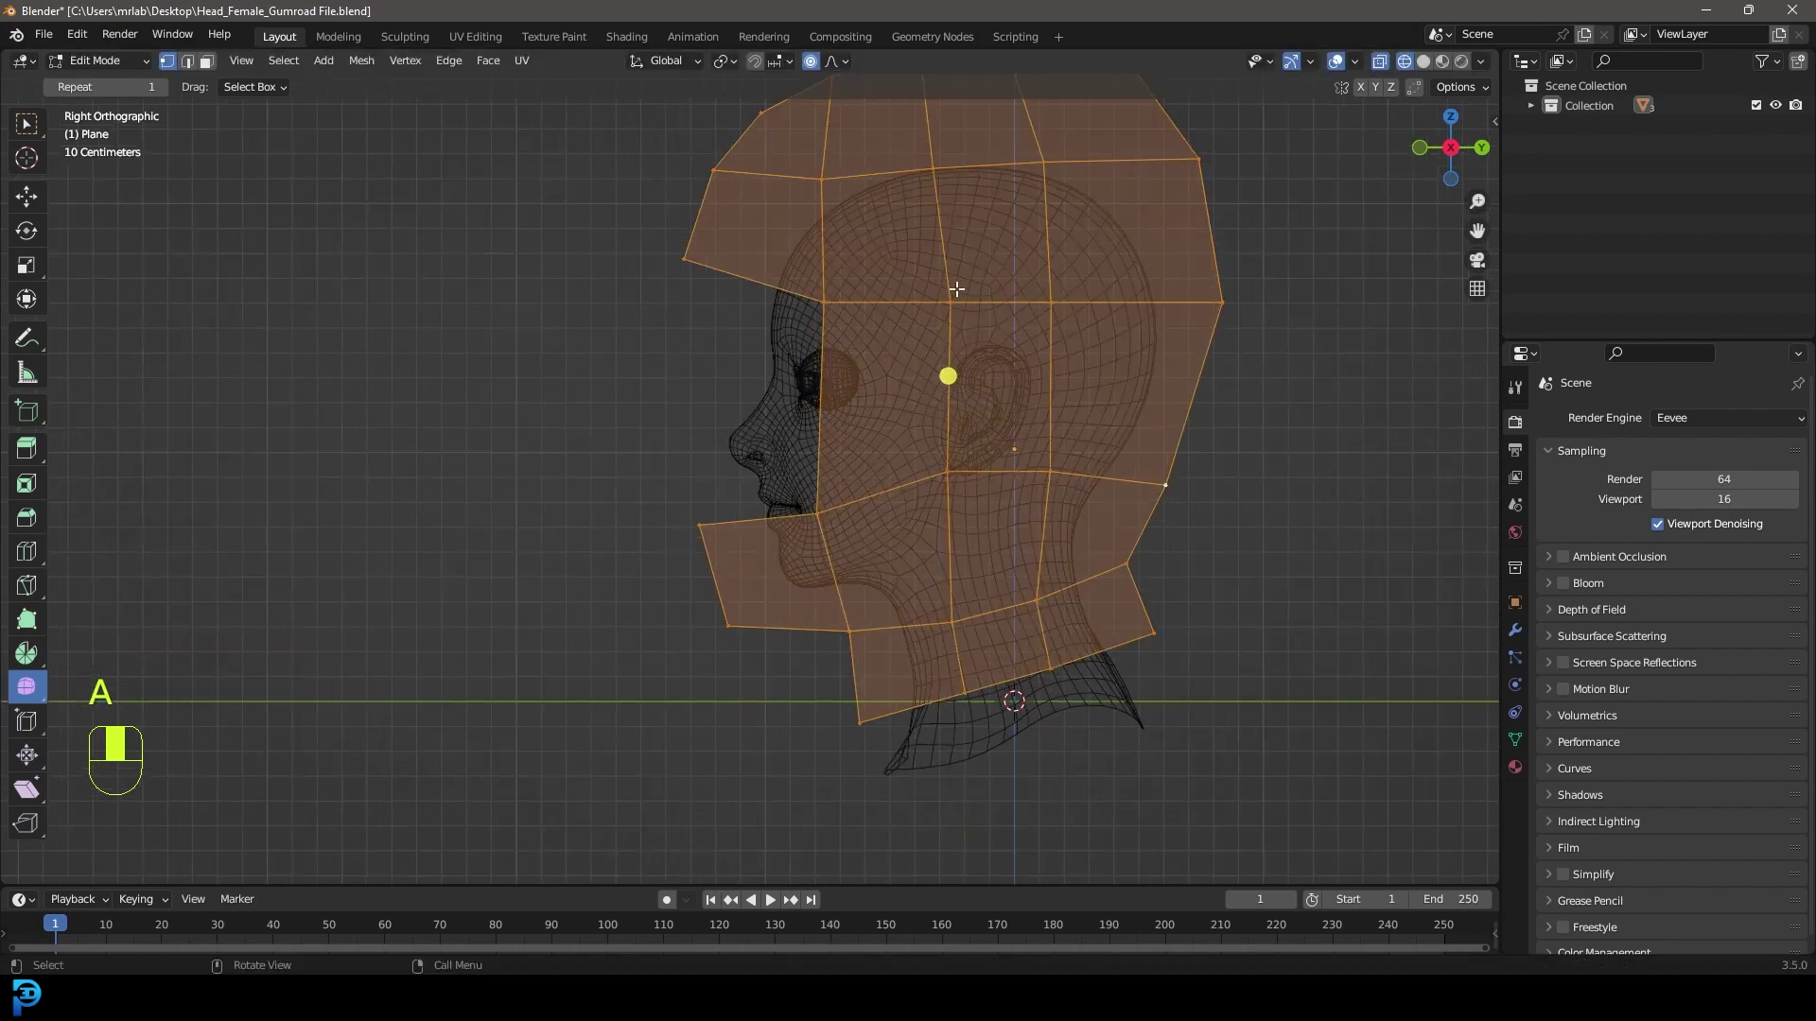
pyautogui.keyDown('shift'); pyautogui.moveTo(936, 344); pyautogui.dragTo(930, 385, button='middle'); pyautogui.keyUp('shift')
pyautogui.rightClick(944, 256)
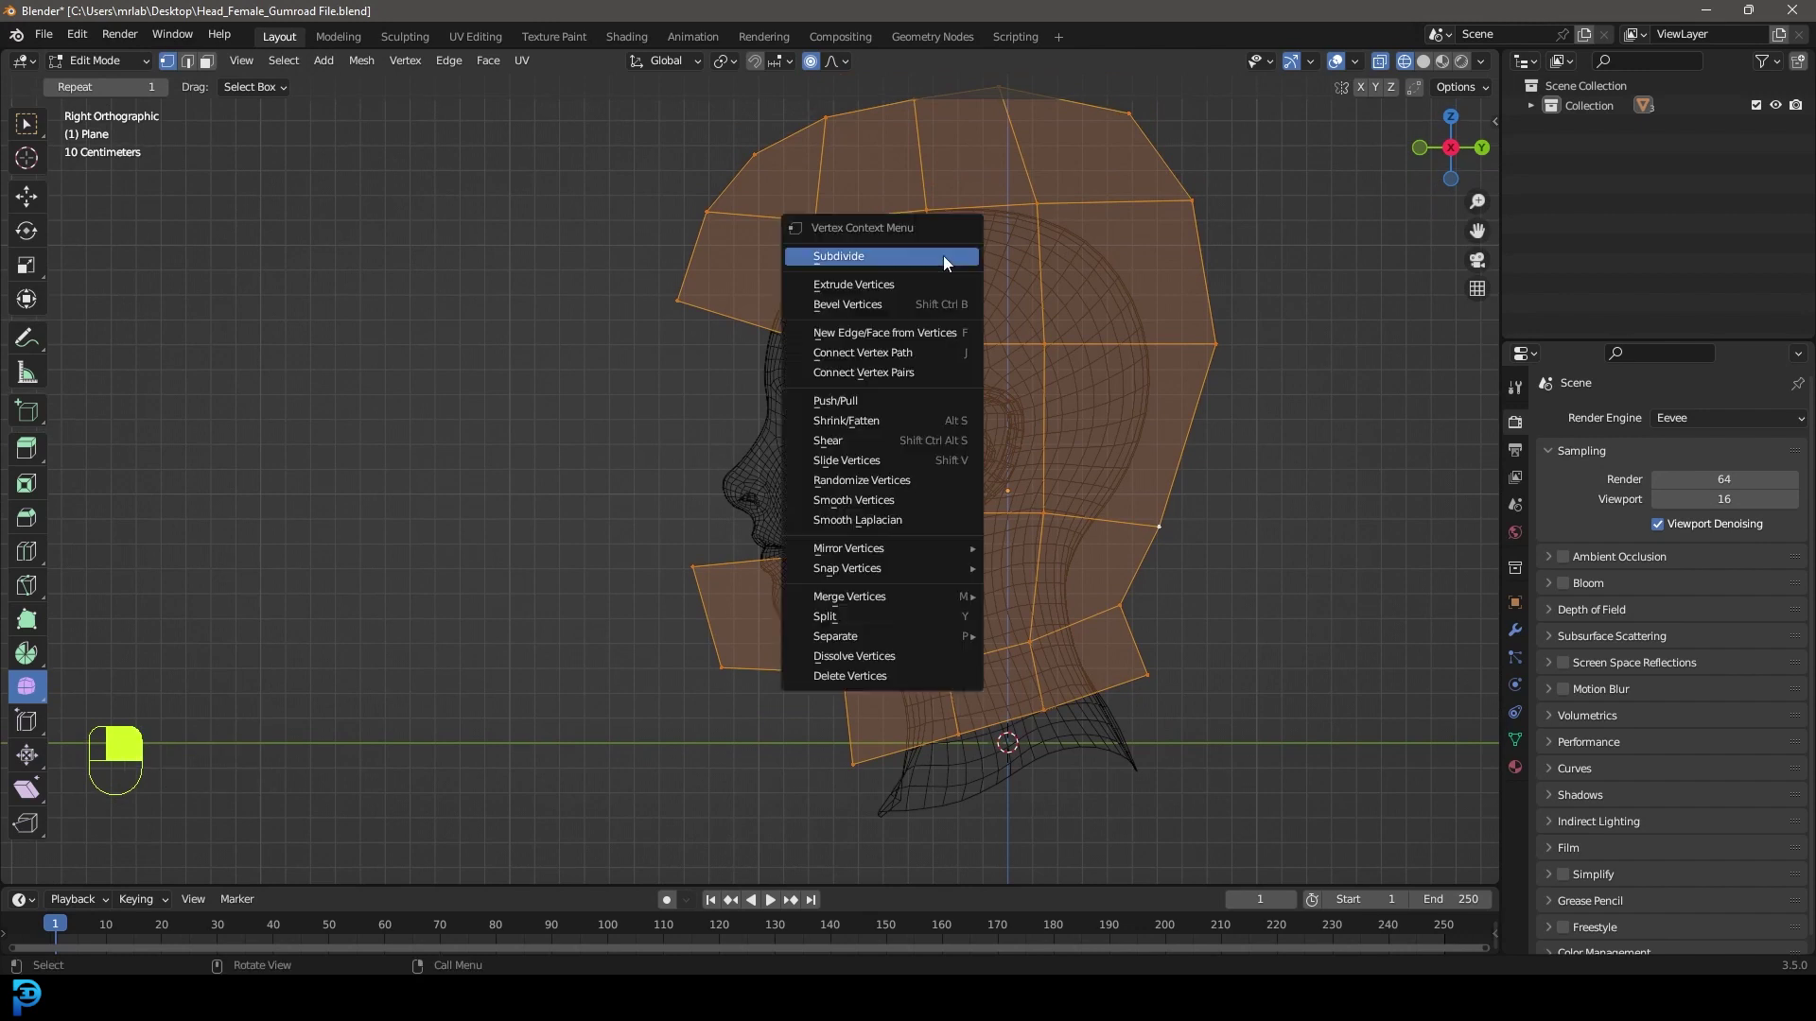
pyautogui.click(839, 256)
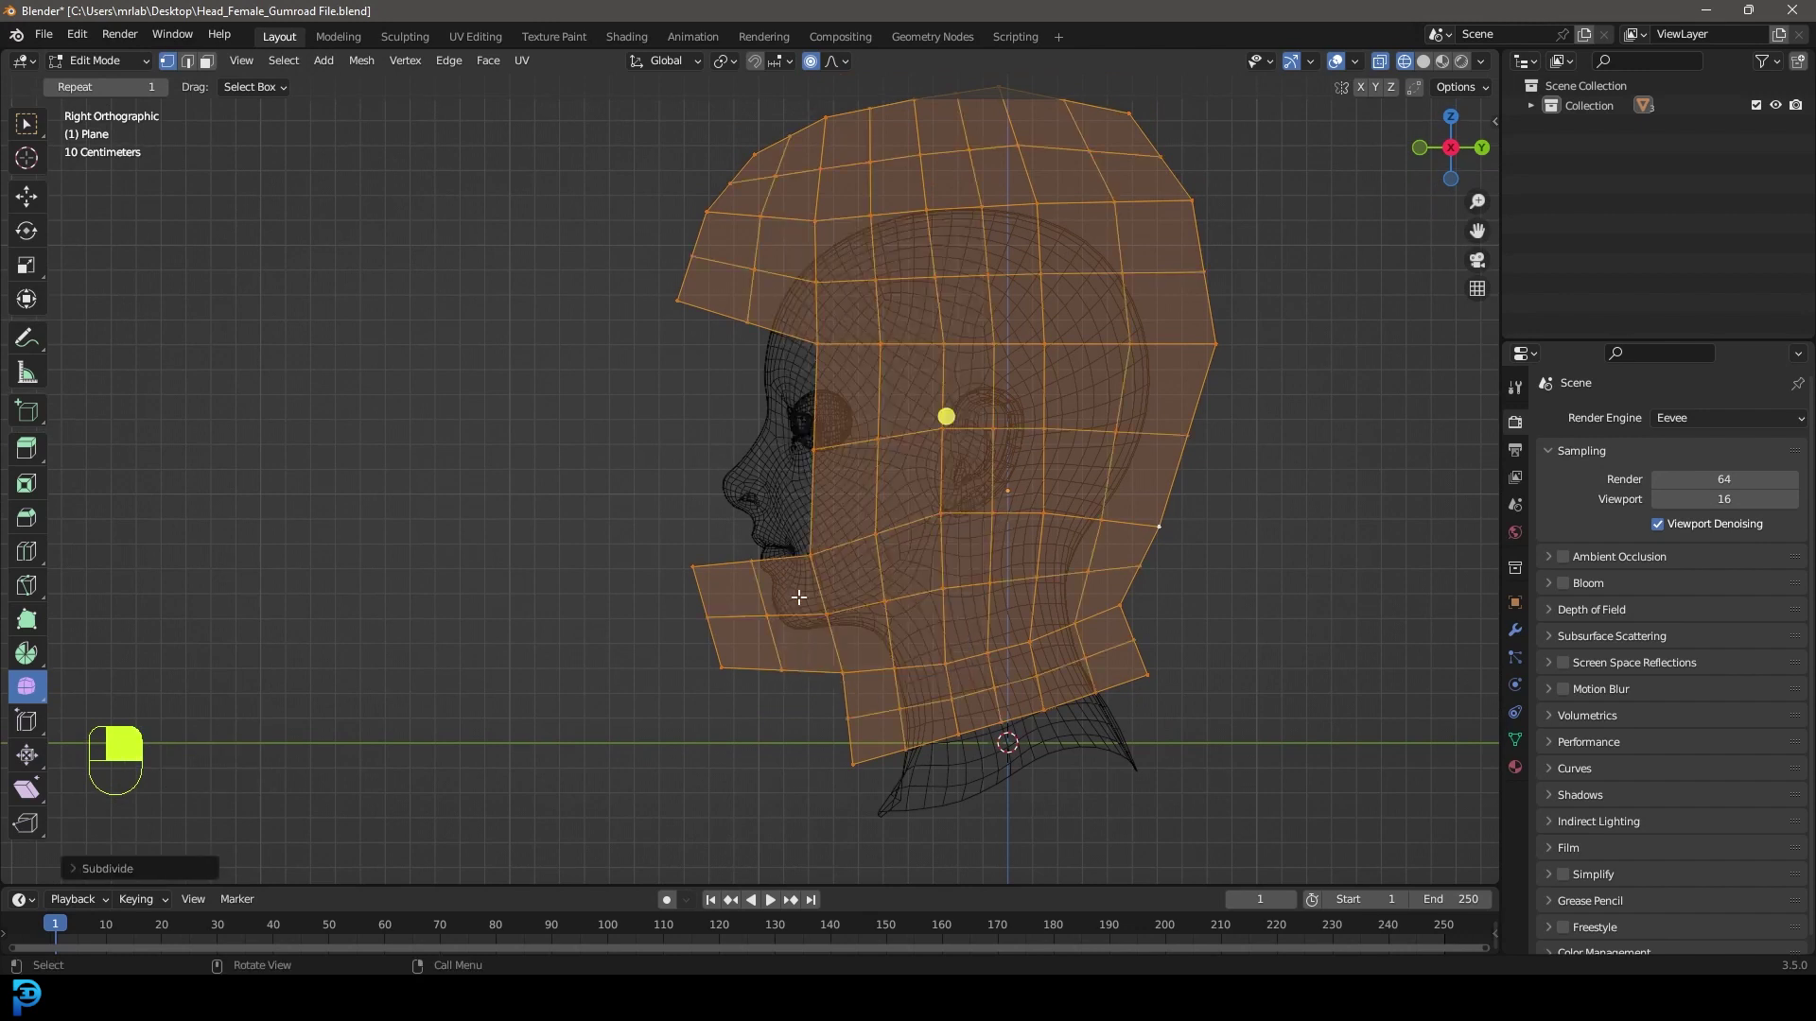
# Move the face-opening edge vertex beneath the eye back and slightly up, and lower the same row's vertex in front of the ear
pyautogui.keyDown('shift'); pyautogui.moveTo(823, 596); pyautogui.dragTo(830, 596, button='middle'); pyautogui.keyUp('shift')
pyautogui.scroll(2, 830, 596)
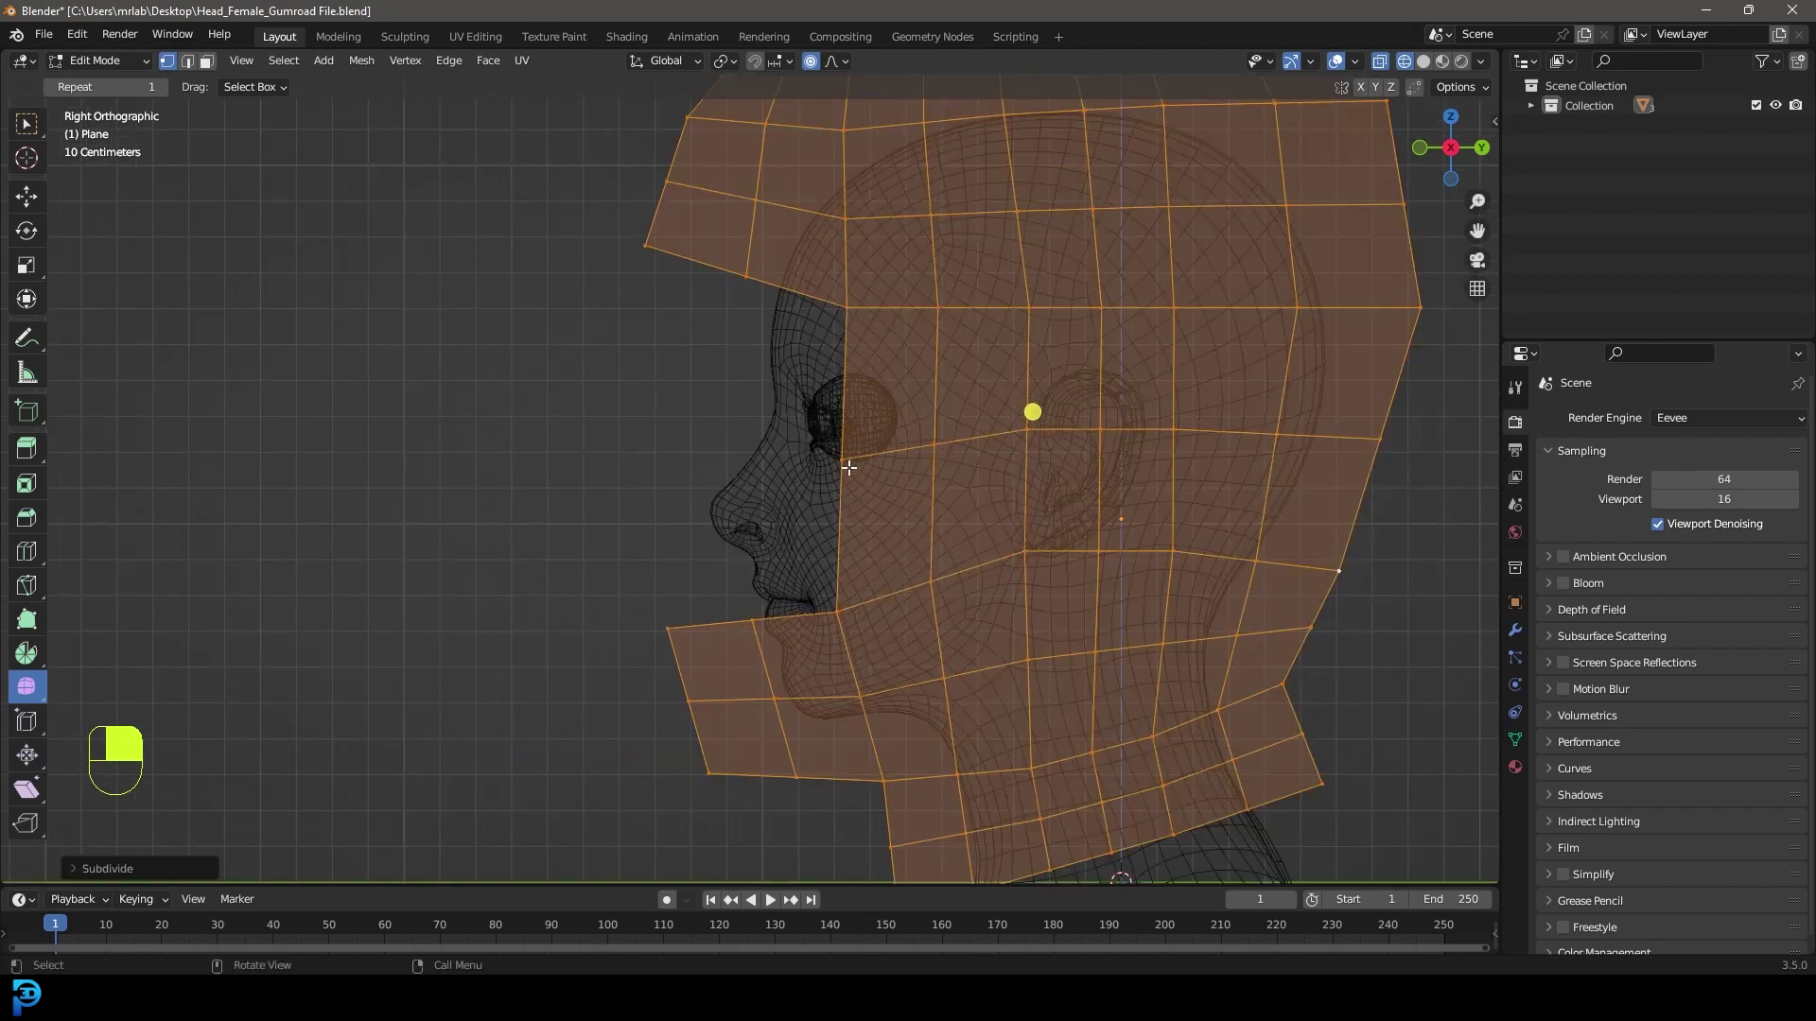
pyautogui.click(838, 457)
pyautogui.press('g')
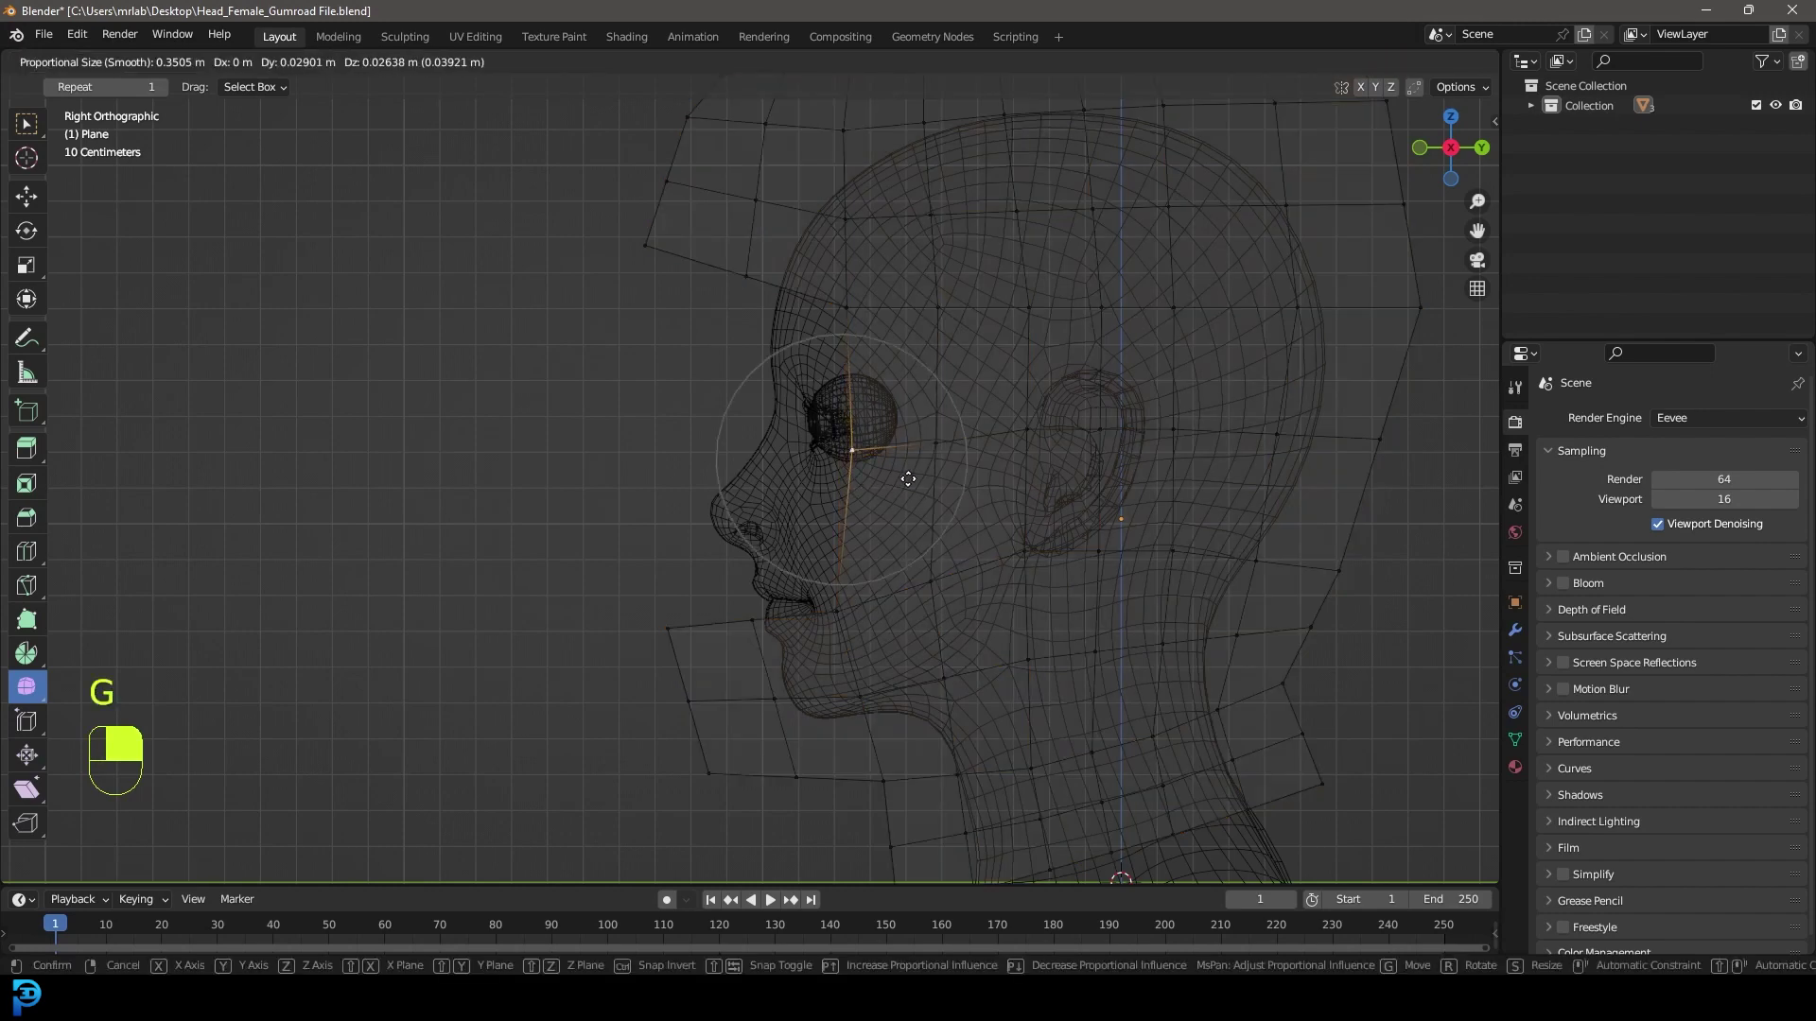
pyautogui.click(918, 480)
pyautogui.click(1025, 442)
pyautogui.press('g')
pyautogui.click(1033, 452)
# Raise the middle vertex of the brim's lower edge and shift the chin strip's middle upper-edge vertex back and down by about 0.07 m
pyautogui.click(752, 280)
pyautogui.press('g')
pyautogui.click(749, 264)
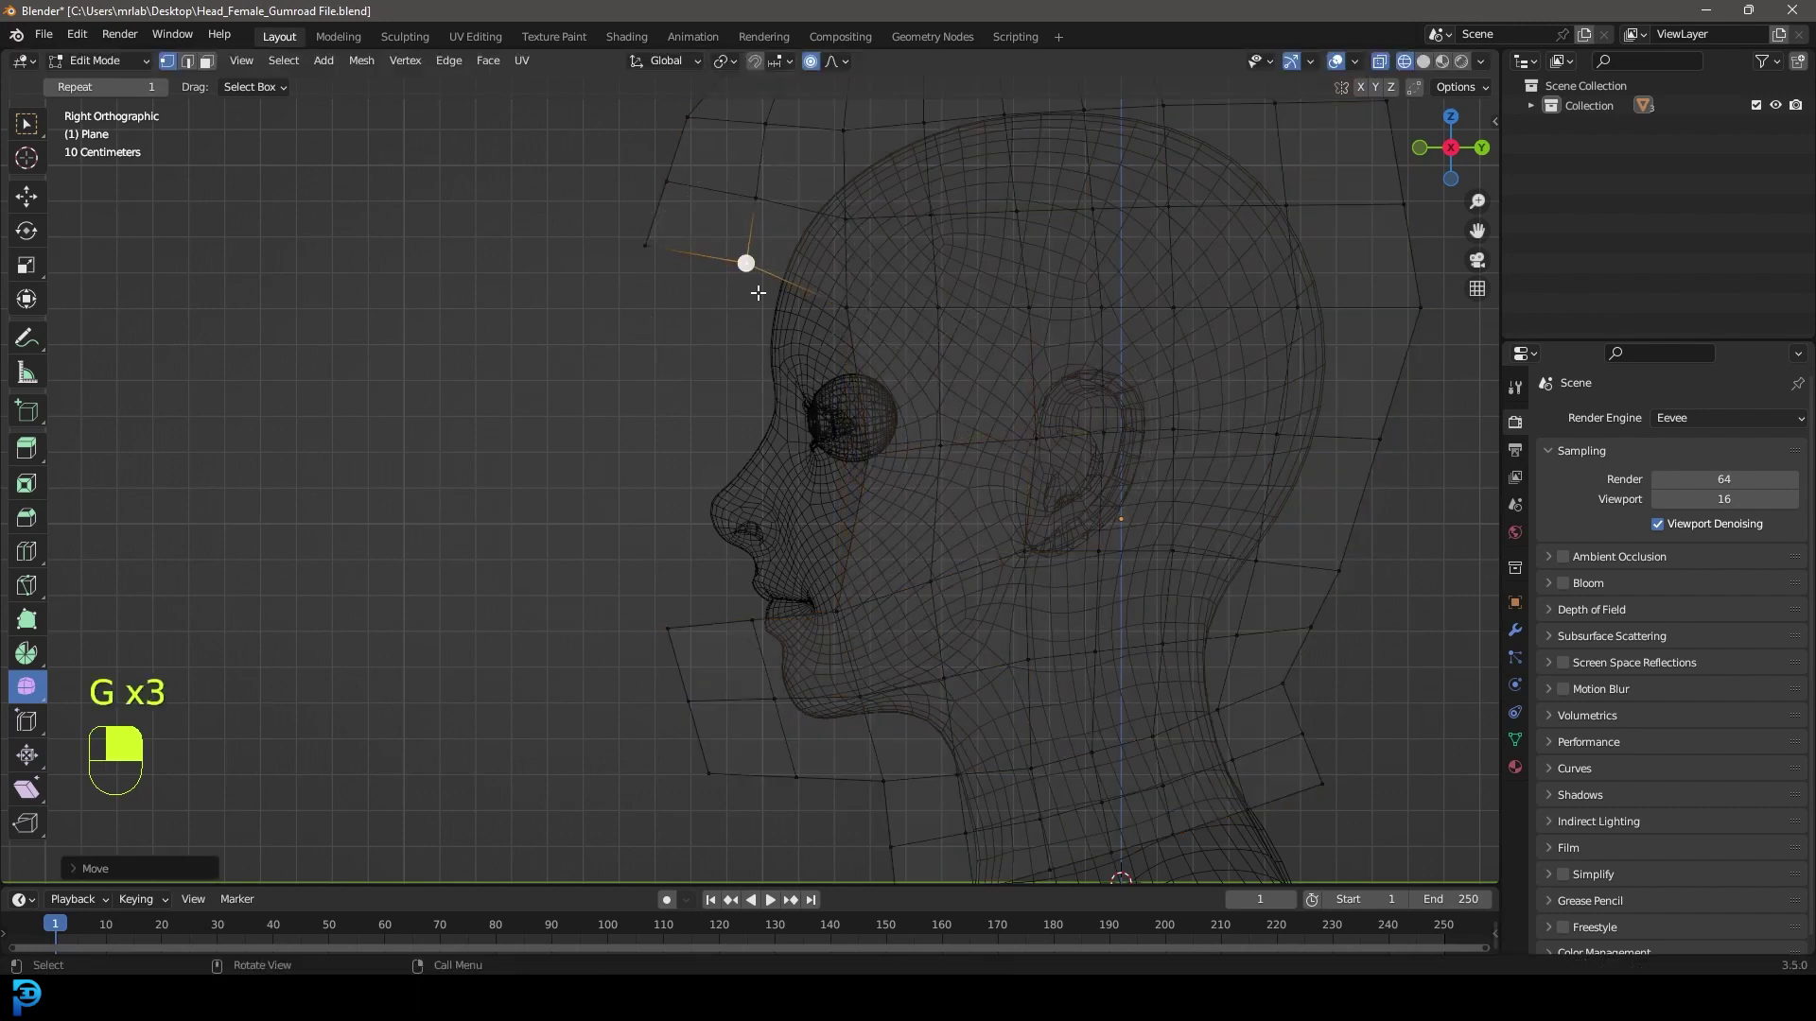
pyautogui.click(754, 620)
pyautogui.press('g')
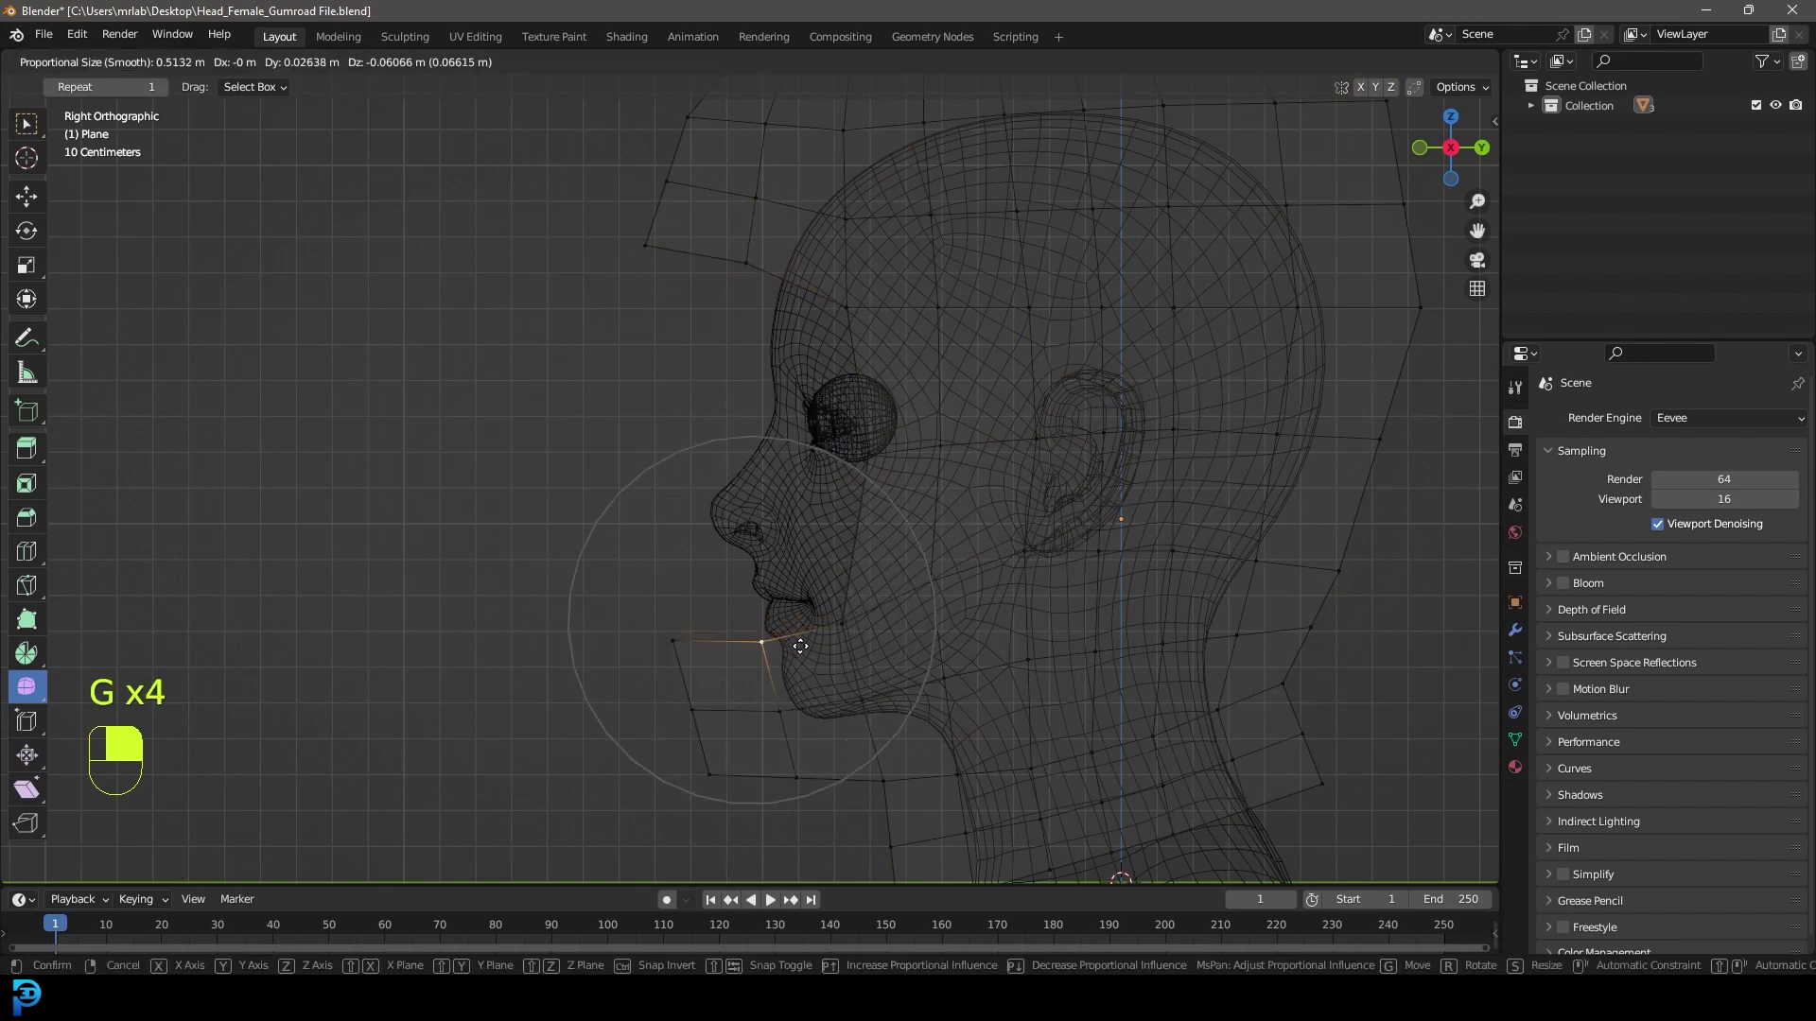
pyautogui.click(800, 645)
# Show the model in solid shading and add two centred horizontal loop cuts beside the face opening, one below and one above eye level
pyautogui.press('z')
pyautogui.scroll(2, 861, 551)
pyautogui.hotkey('ctrl', 'r')
pyautogui.click(937, 519)
pyautogui.click(937, 519)
pyautogui.hotkey('ctrl', 'r')
pyautogui.click(933, 320)
pyautogui.click(933, 320)
# Lower the central vertices of the row at mouth level to even out the grid below the ear
pyautogui.scroll(-3, 1027, 570)
pyautogui.keyDown('shift'); pyautogui.moveTo(1027, 569); pyautogui.dragTo(955, 473, button='middle'); pyautogui.keyUp('shift')
pyautogui.scroll(2, 910, 416)
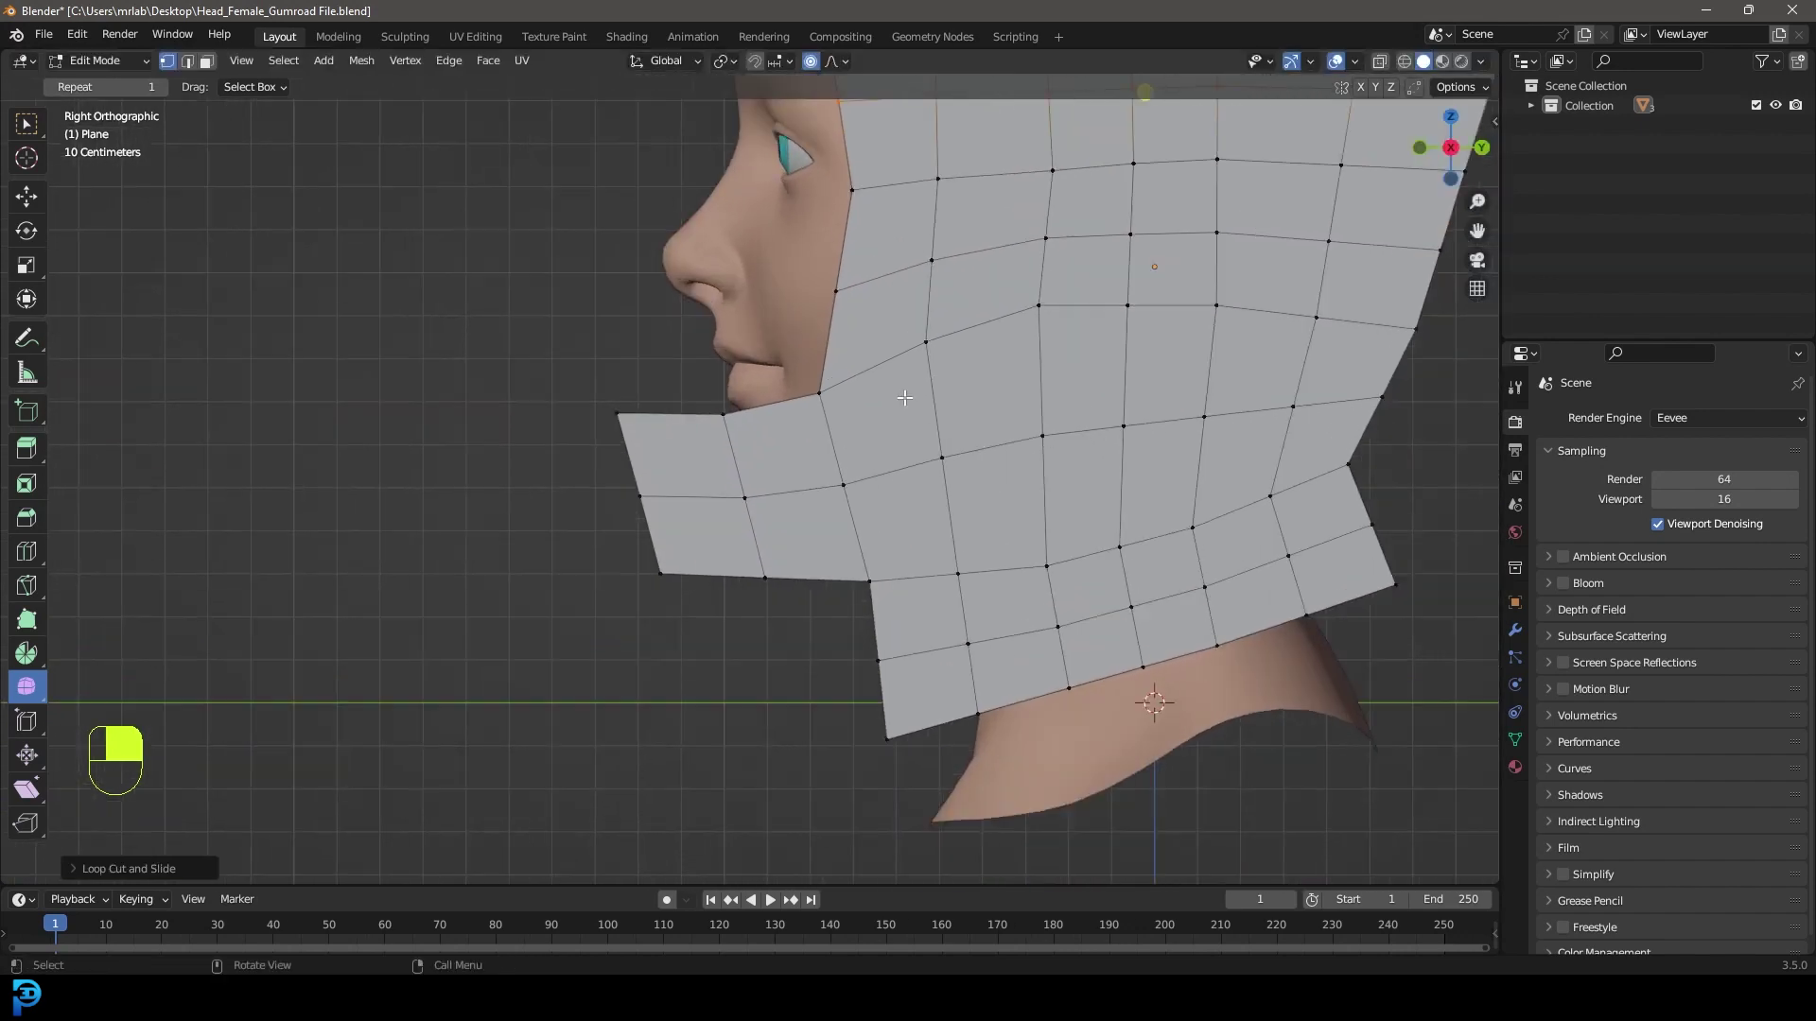
pyautogui.click(1038, 305)
pyautogui.press('g')
pyautogui.click(1216, 308)
pyautogui.press('g')
pyautogui.click(1198, 357)
pyautogui.click(1038, 336)
pyautogui.press('g')
pyautogui.click(1035, 352)
pyautogui.press('g')
pyautogui.click(1040, 550)
# Raise the vertices along the upper neck row slightly and pull that row's back-edge vertex outward
pyautogui.click(1047, 566)
pyautogui.press('g')
pyautogui.click(1064, 548)
pyautogui.click(1192, 524)
pyautogui.press('g')
pyautogui.click(1194, 508)
pyautogui.click(1271, 496)
pyautogui.press('g')
pyautogui.click(1281, 488)
pyautogui.click(1349, 464)
pyautogui.press('g')
pyautogui.click(1368, 476)
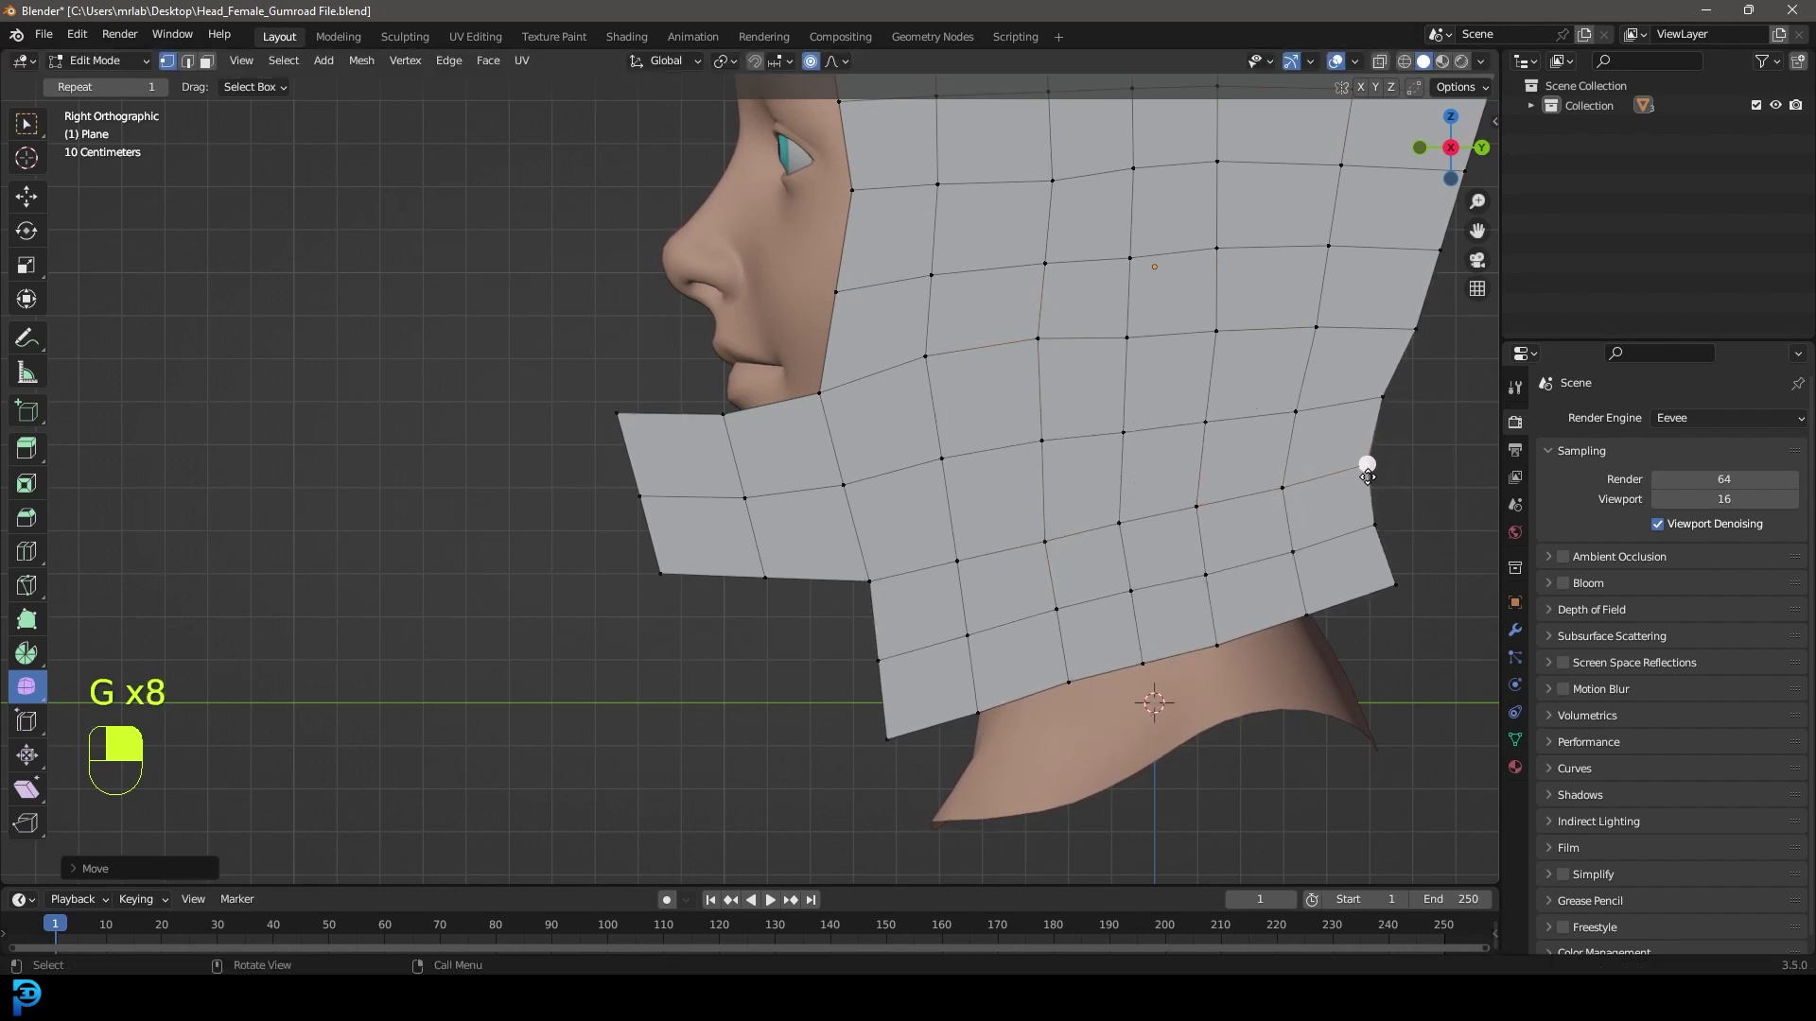
# Move the inner corner vertex between the chin strip and the neck forward and down by about 0.06 m
pyautogui.scroll(-2, 625, 542)
pyautogui.scroll(4, 769, 479)
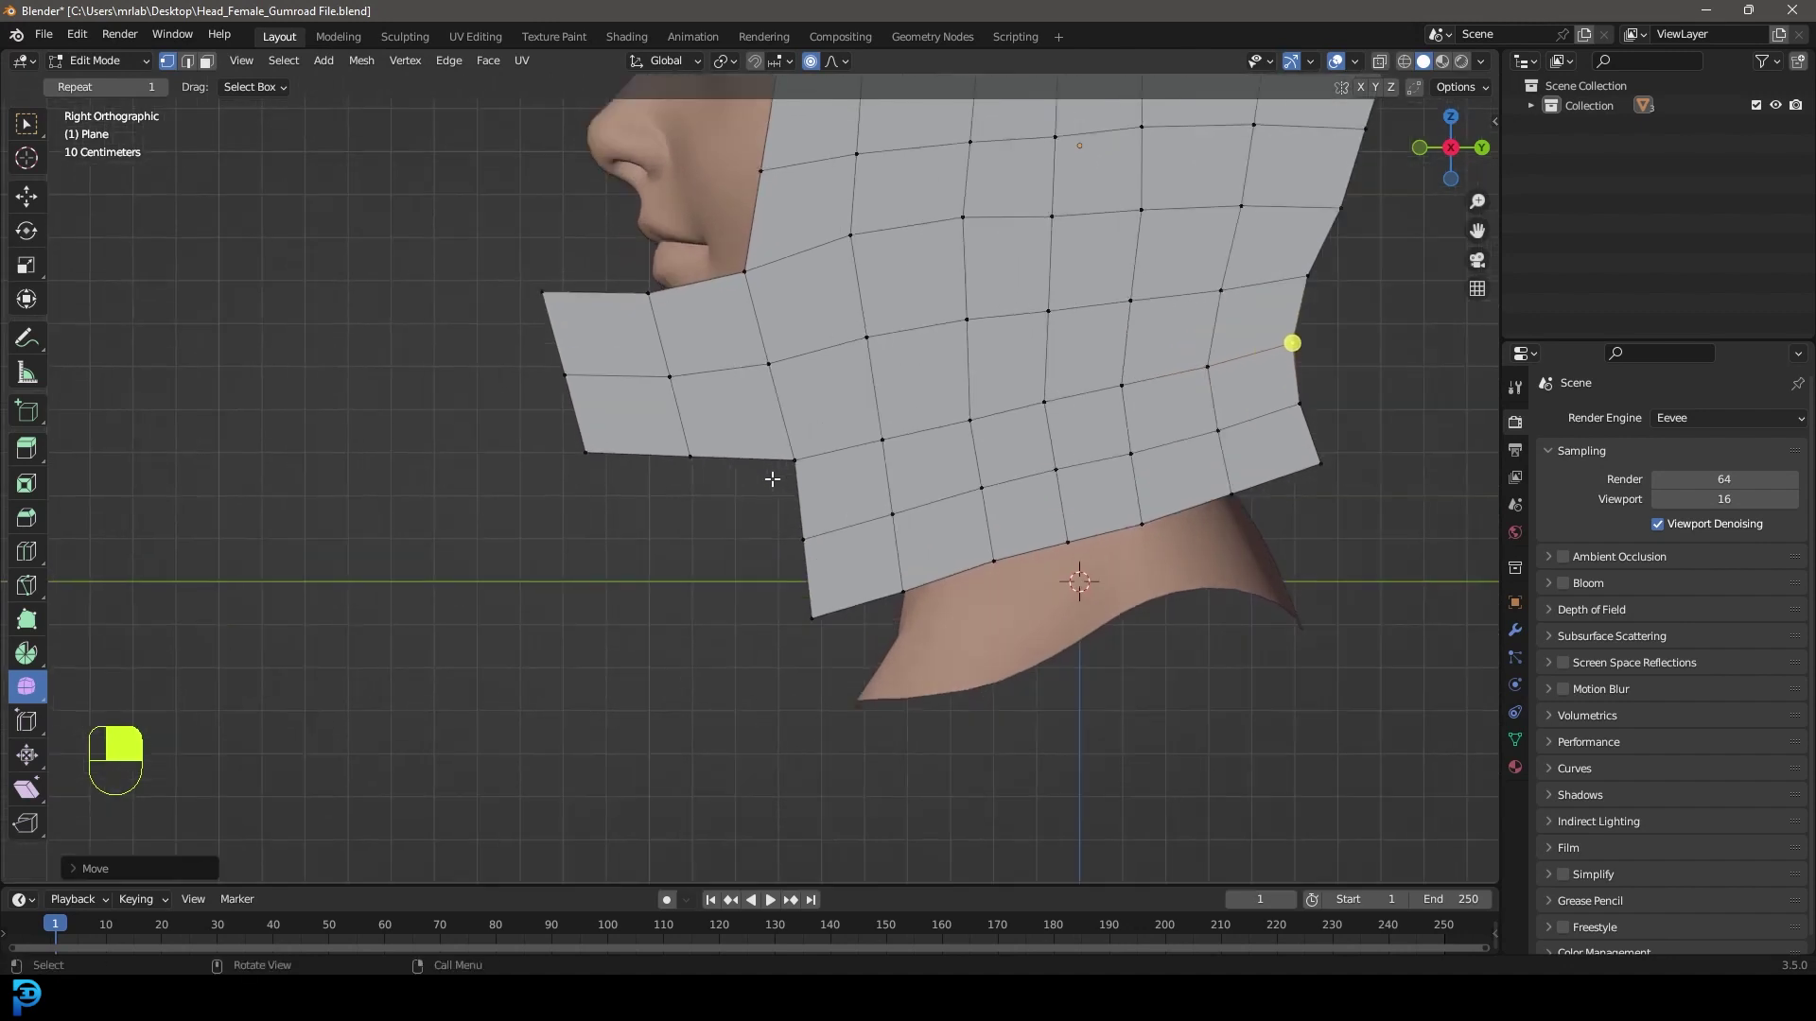
pyautogui.click(825, 453)
pyautogui.press('g')
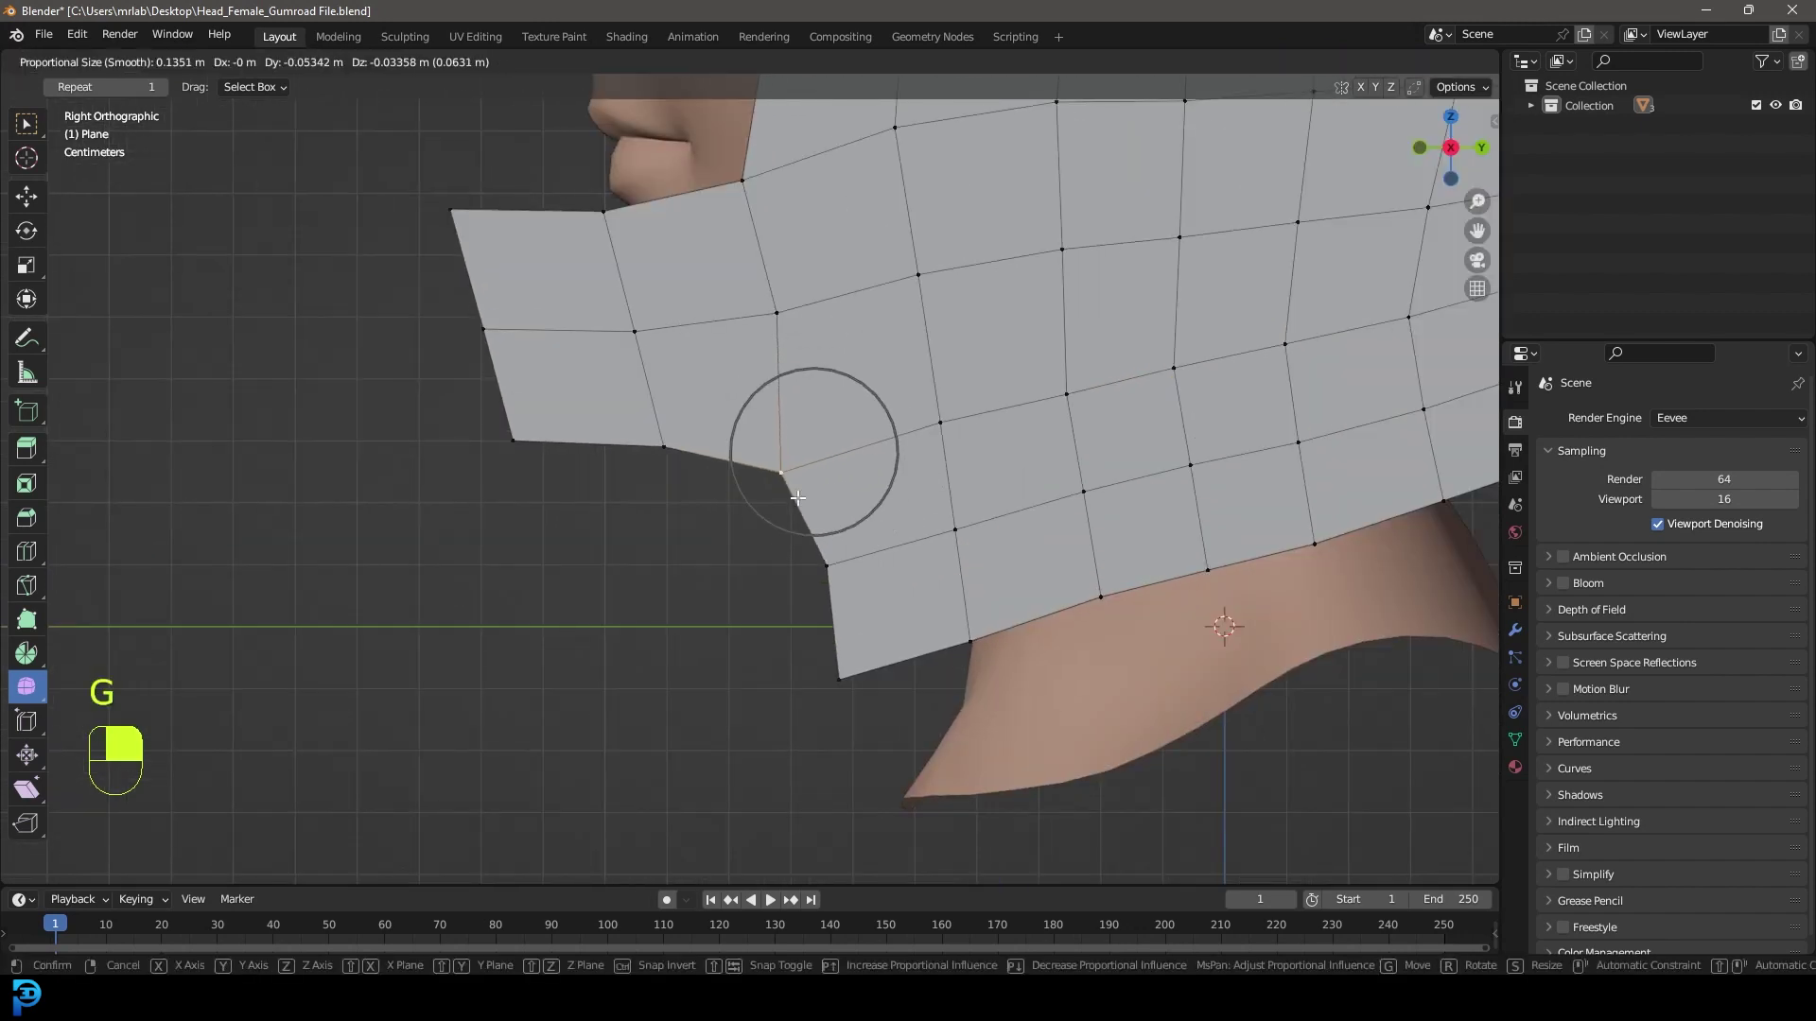
pyautogui.click(798, 497)
# Subdivide the entire side panel once more to make the grid denser
pyautogui.scroll(-4, 846, 474)
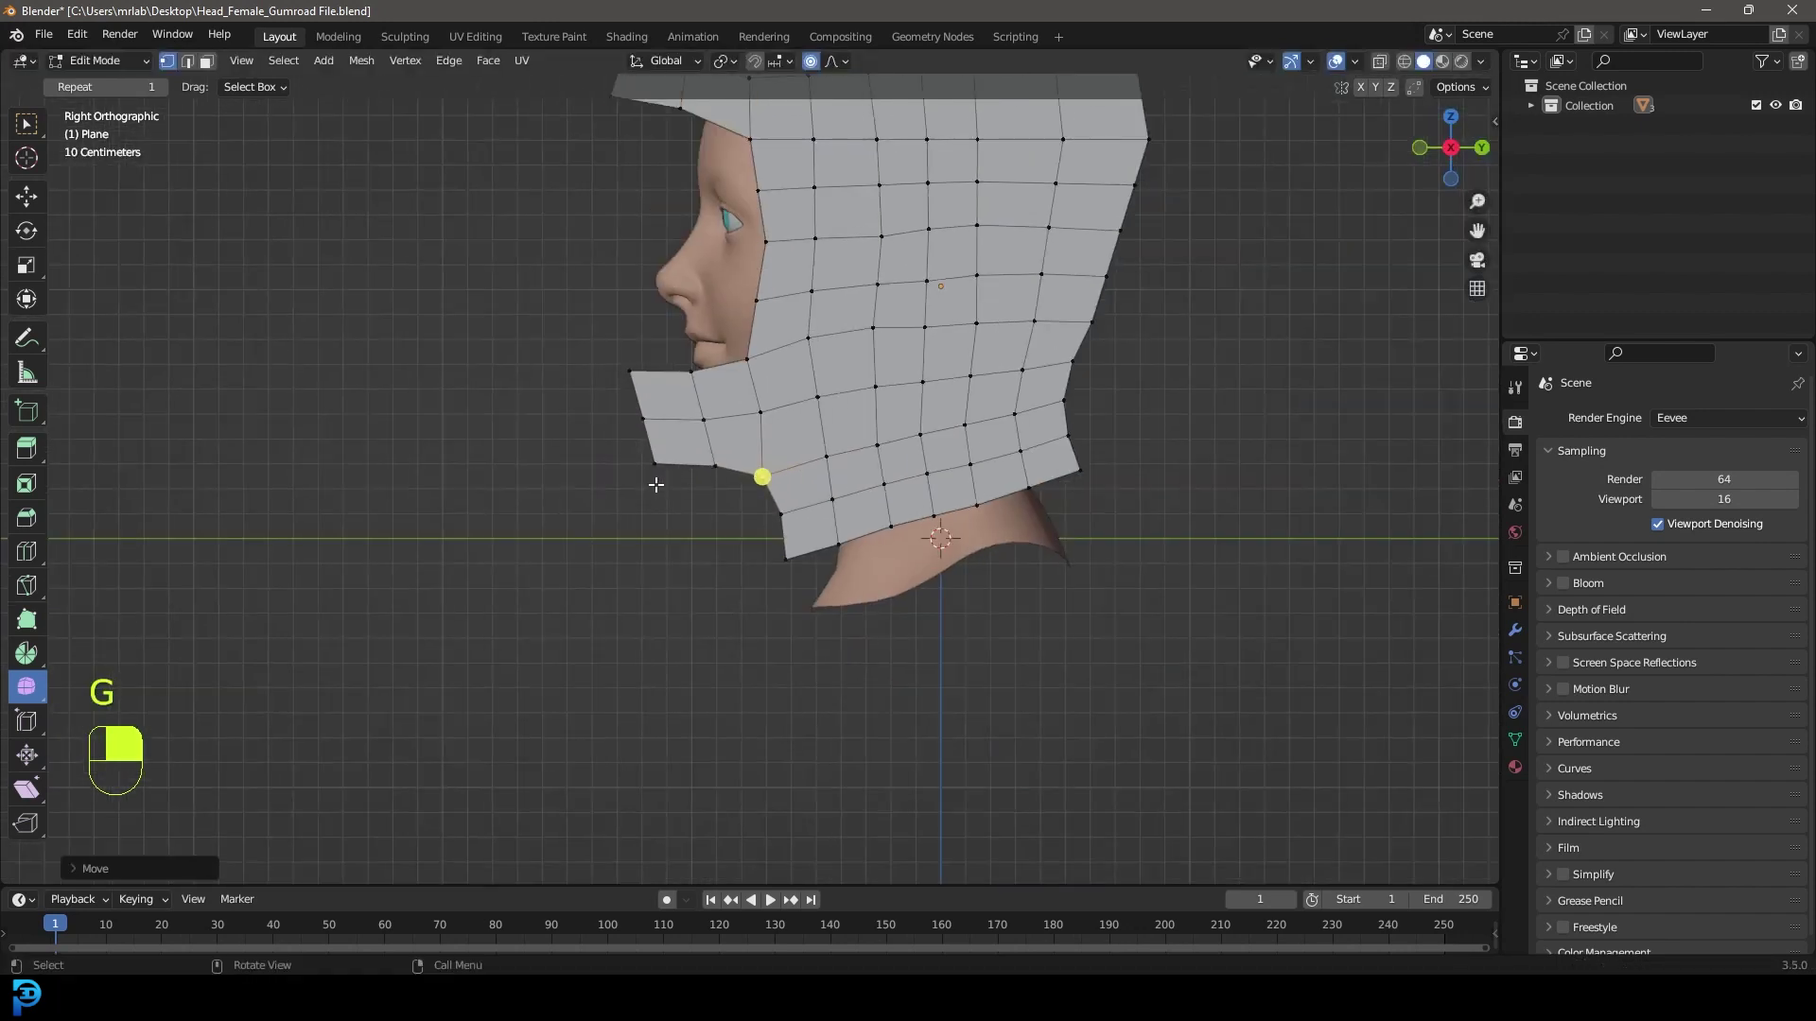
pyautogui.scroll(2, 764, 476)
pyautogui.scroll(-4, 759, 475)
pyautogui.keyDown('shift'); pyautogui.moveTo(760, 475); pyautogui.dragTo(764, 592, button='middle'); pyautogui.keyUp('shift')
pyautogui.press('a')
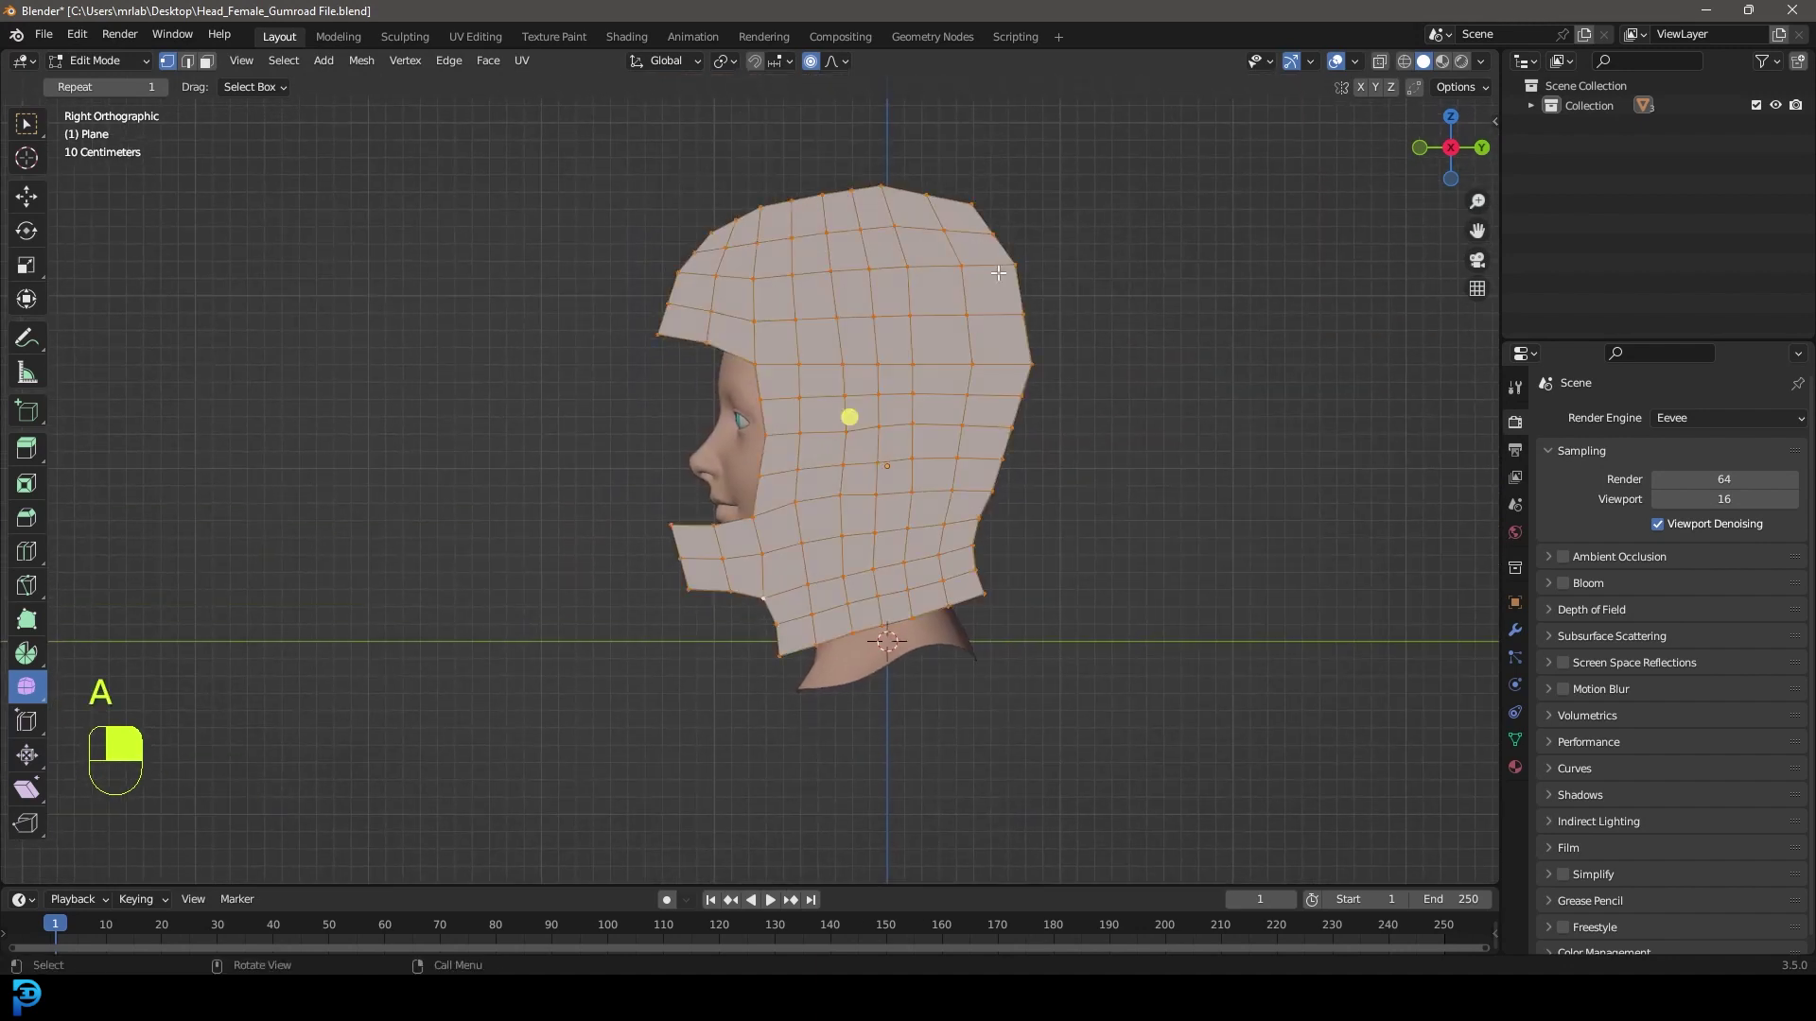
pyautogui.rightClick(906, 258)
pyautogui.click(821, 261)
# Pull the rearmost vertex at the back of the head slightly inward to round the panel's outline
pyautogui.scroll(-2, 932, 385)
pyautogui.scroll(2, 984, 454)
pyautogui.click(1032, 363)
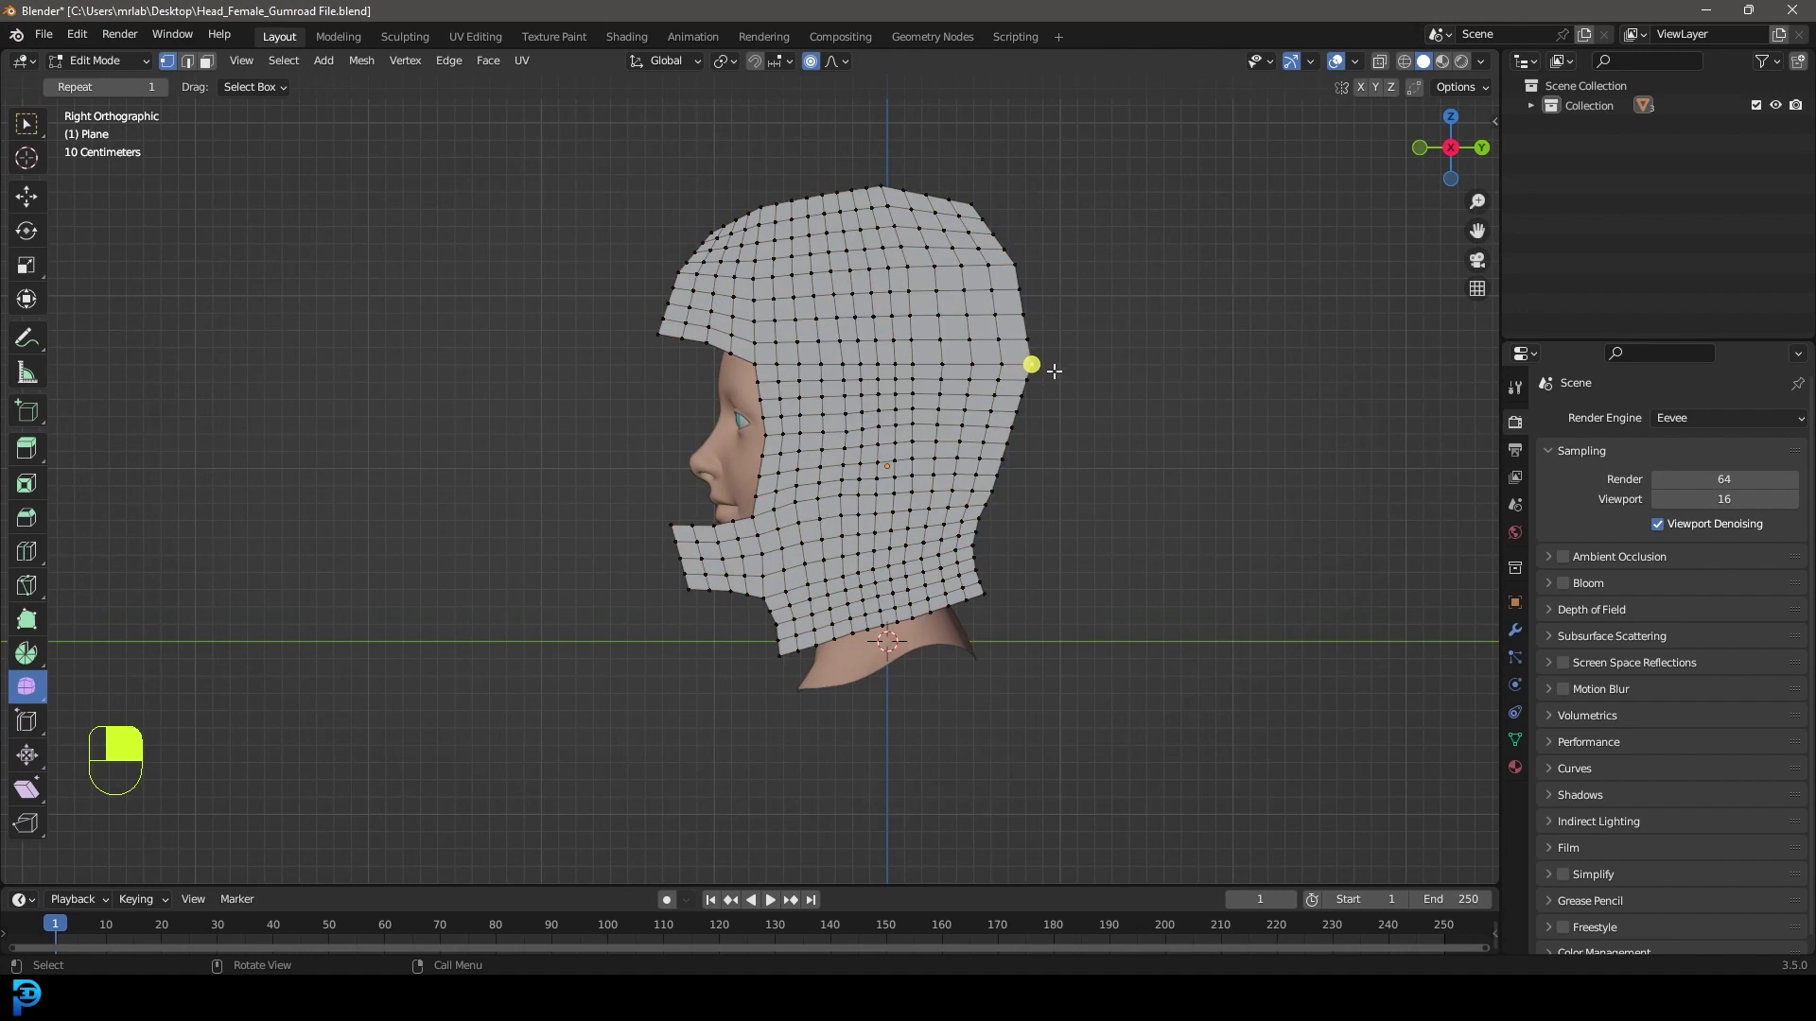
pyautogui.keyDown('shift'); pyautogui.moveTo(1034, 365); pyautogui.dragTo(924, 438, button='middle'); pyautogui.keyUp('shift')
pyautogui.press('g')
pyautogui.click(1065, 458)
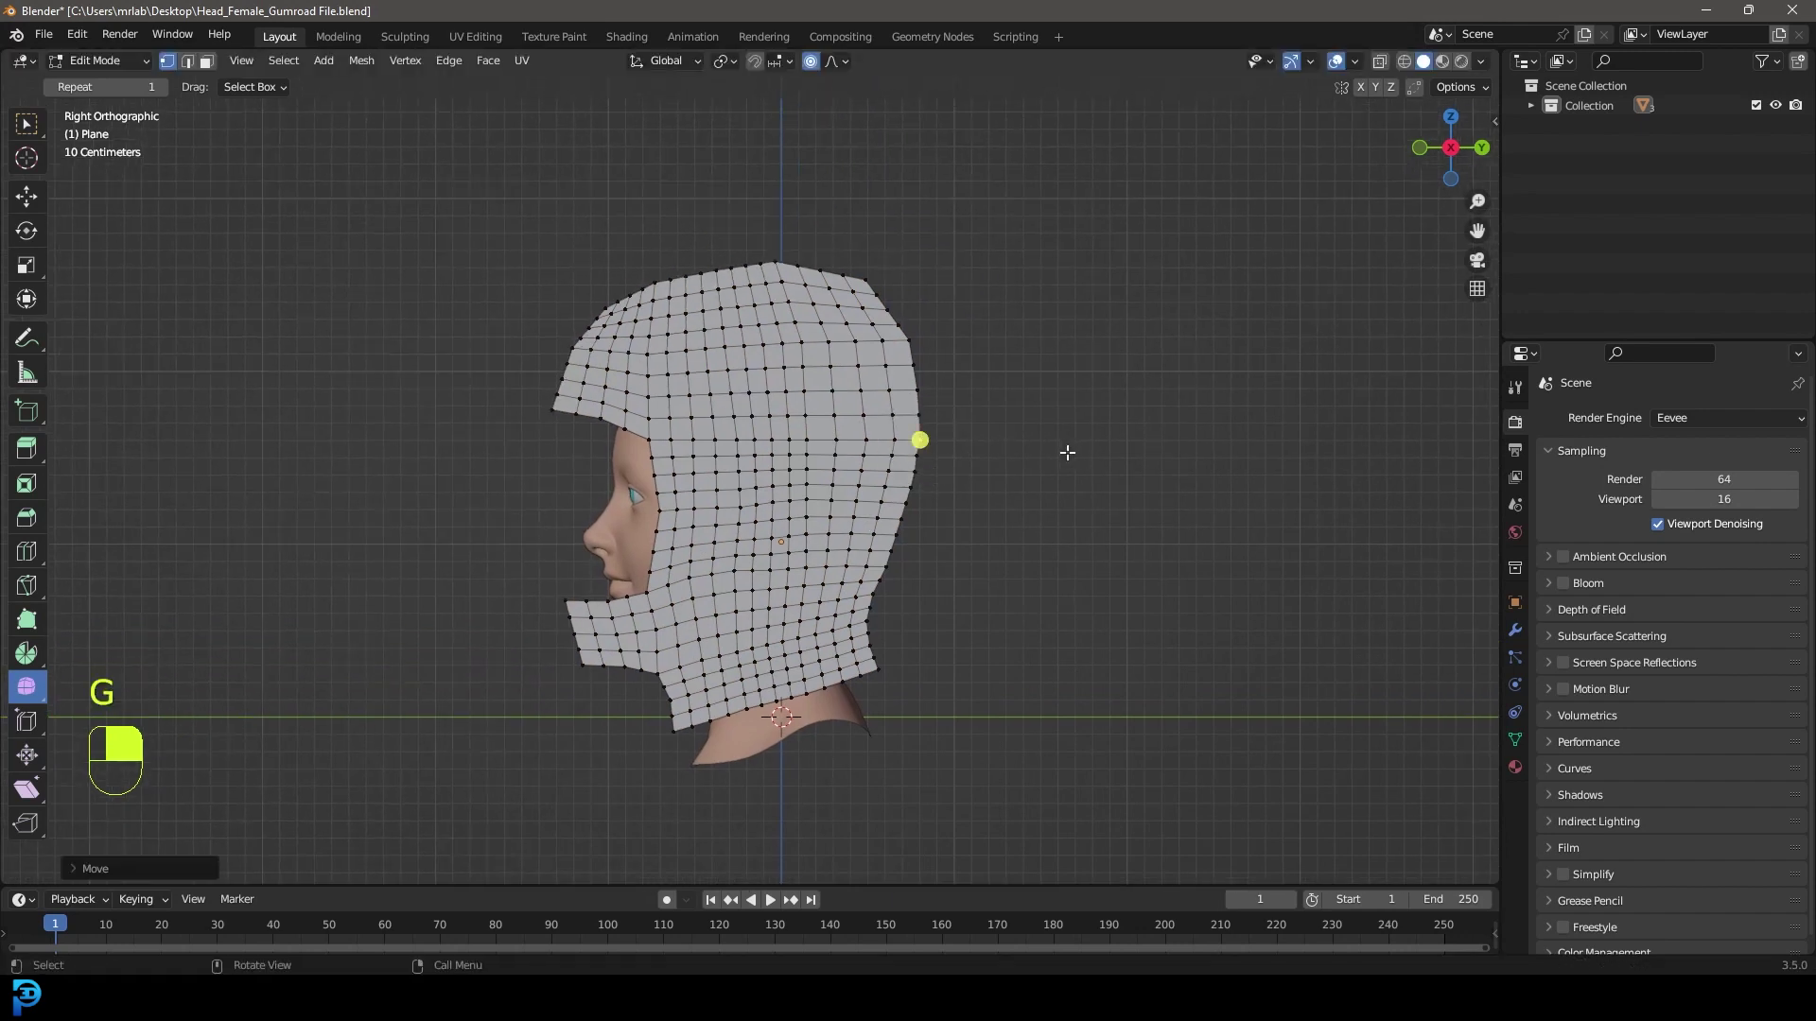
# Smooth all vertices of the side panel with the Smooth tool
pyautogui.press('a')
pyautogui.keyDown('shift'); pyautogui.moveTo(746, 491); pyautogui.dragTo(831, 385, button='middle'); pyautogui.keyUp('shift')
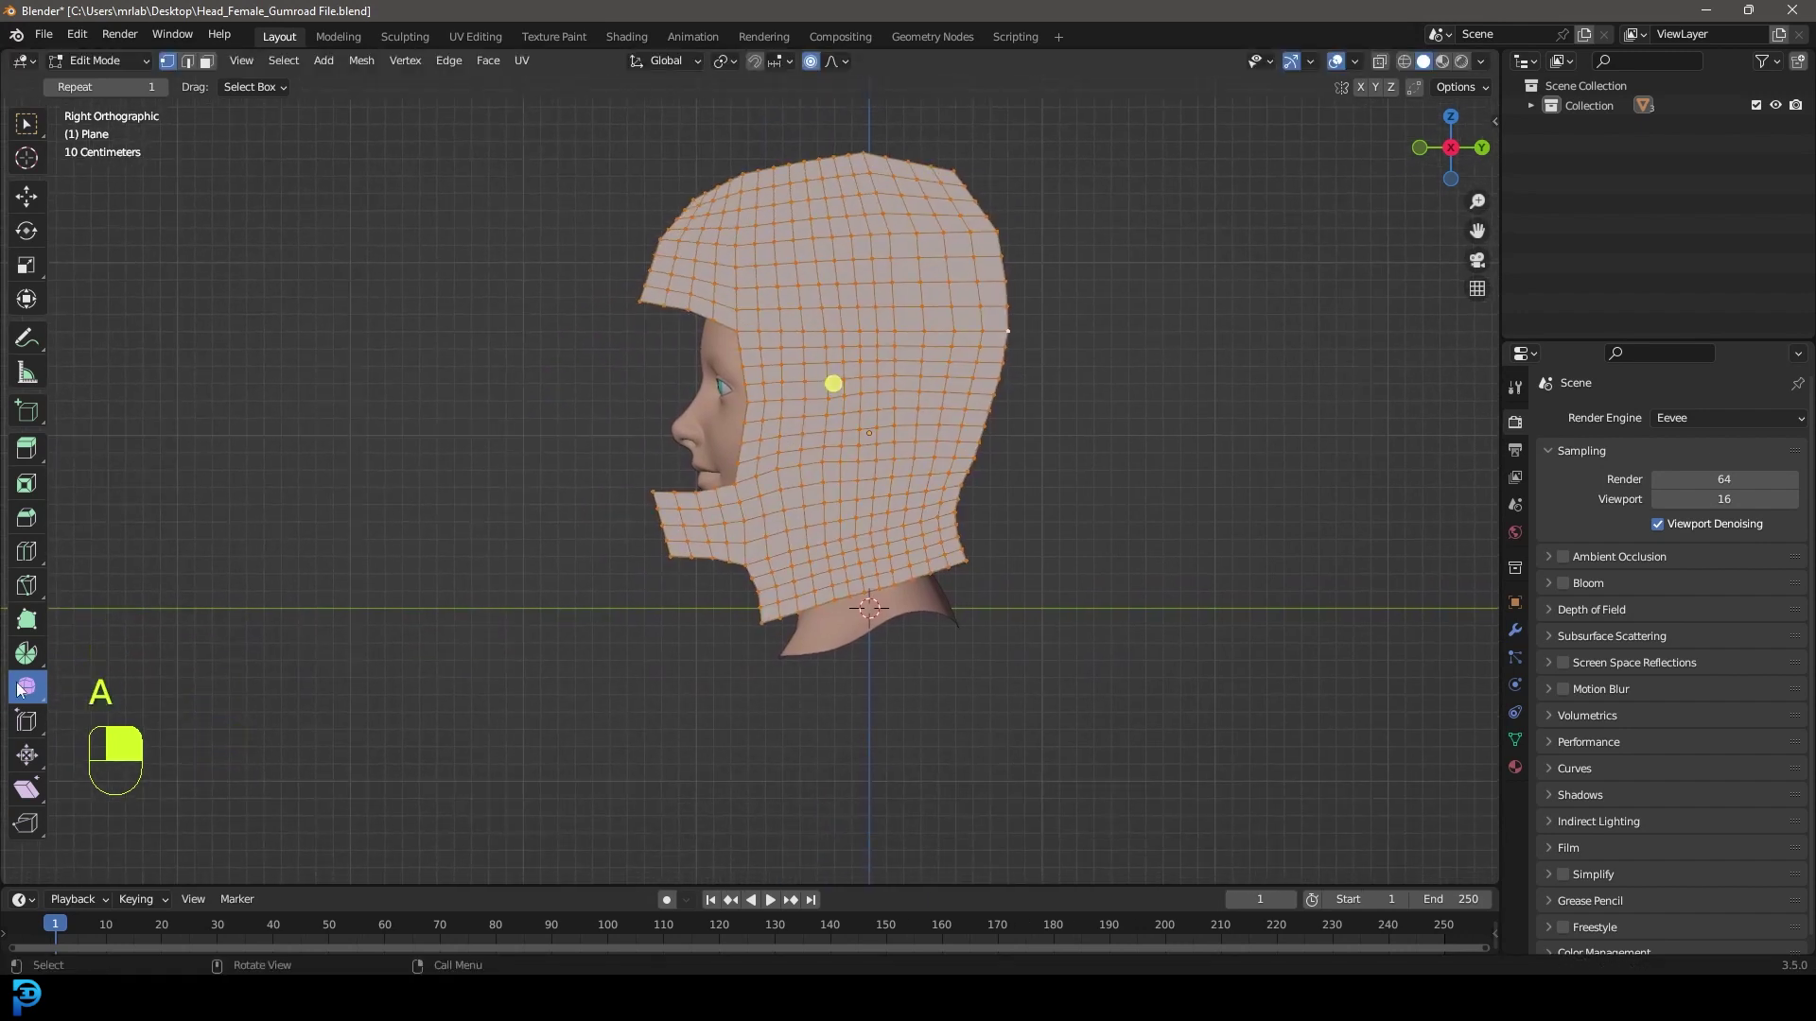
pyautogui.press('a')
pyautogui.moveTo(836, 388); pyautogui.dragTo(971, 501)
pyautogui.scroll(-3, 970, 501)
pyautogui.moveTo(971, 501); pyautogui.dragTo(869, 480, button='middle')
pyautogui.scroll(5, 868, 480)
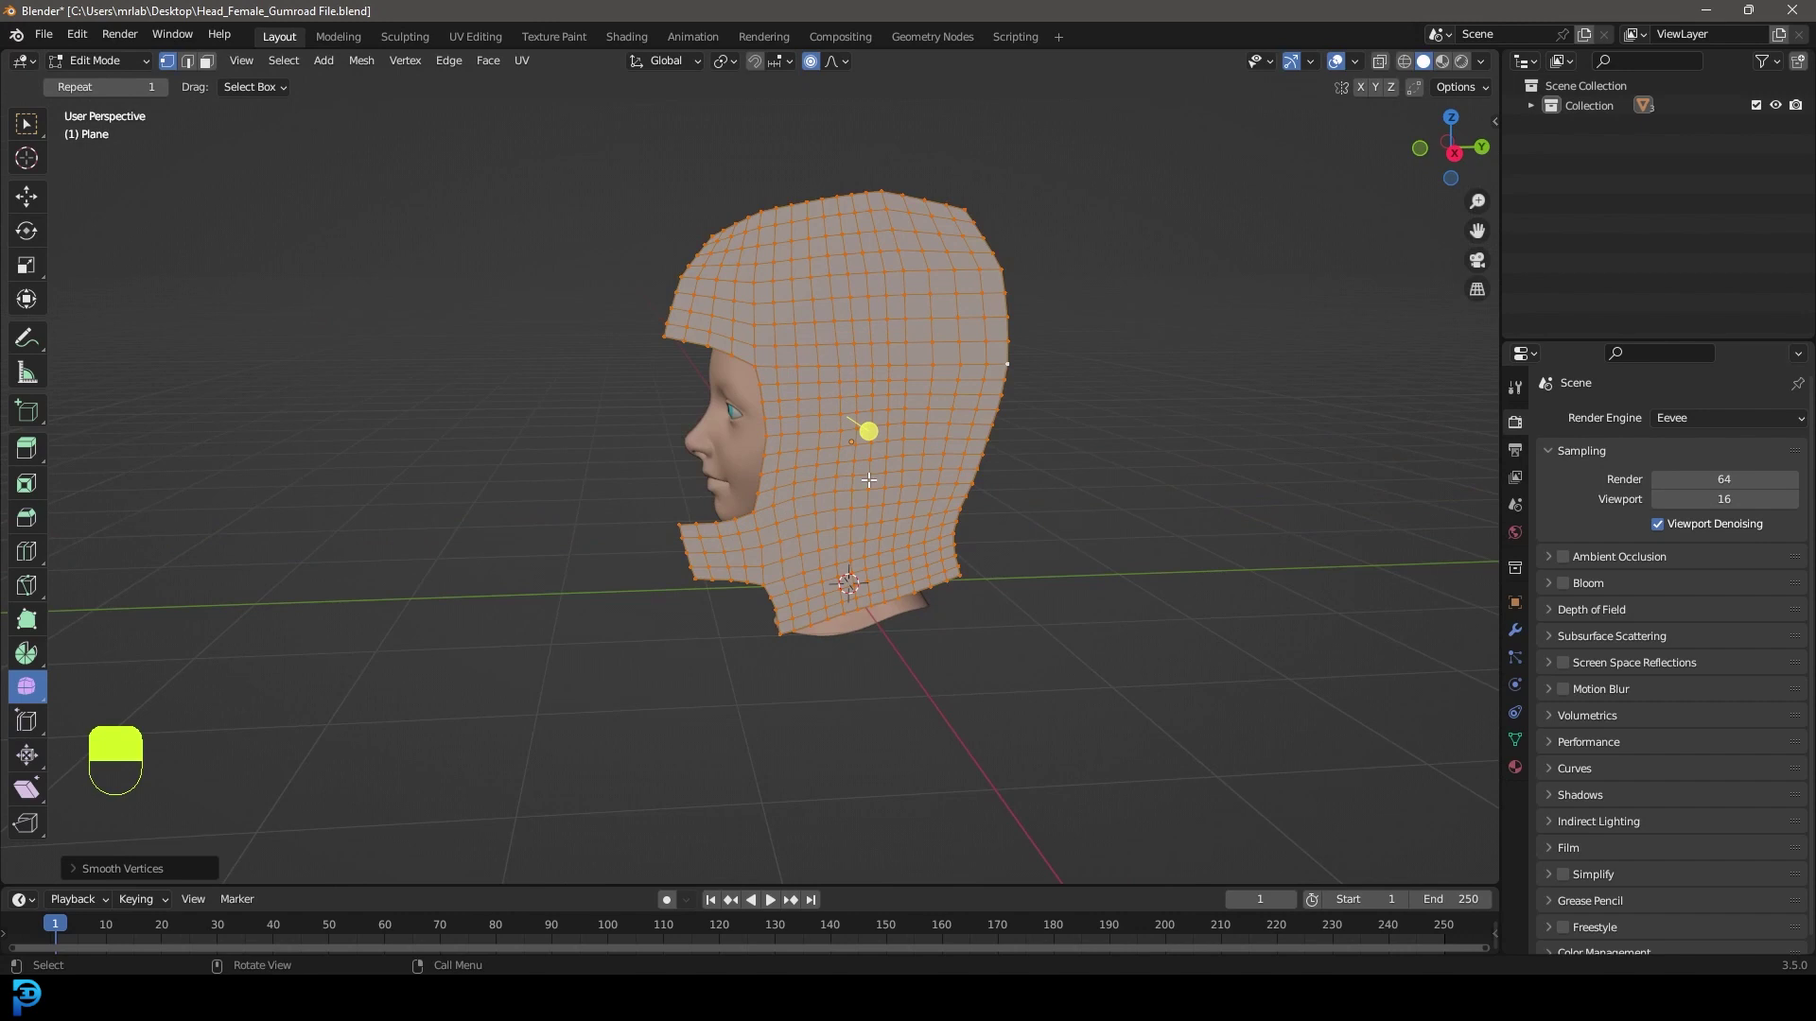
# From the front view, extrude the whole panel along X past the opposite side of the head
pyautogui.press('KP_1')
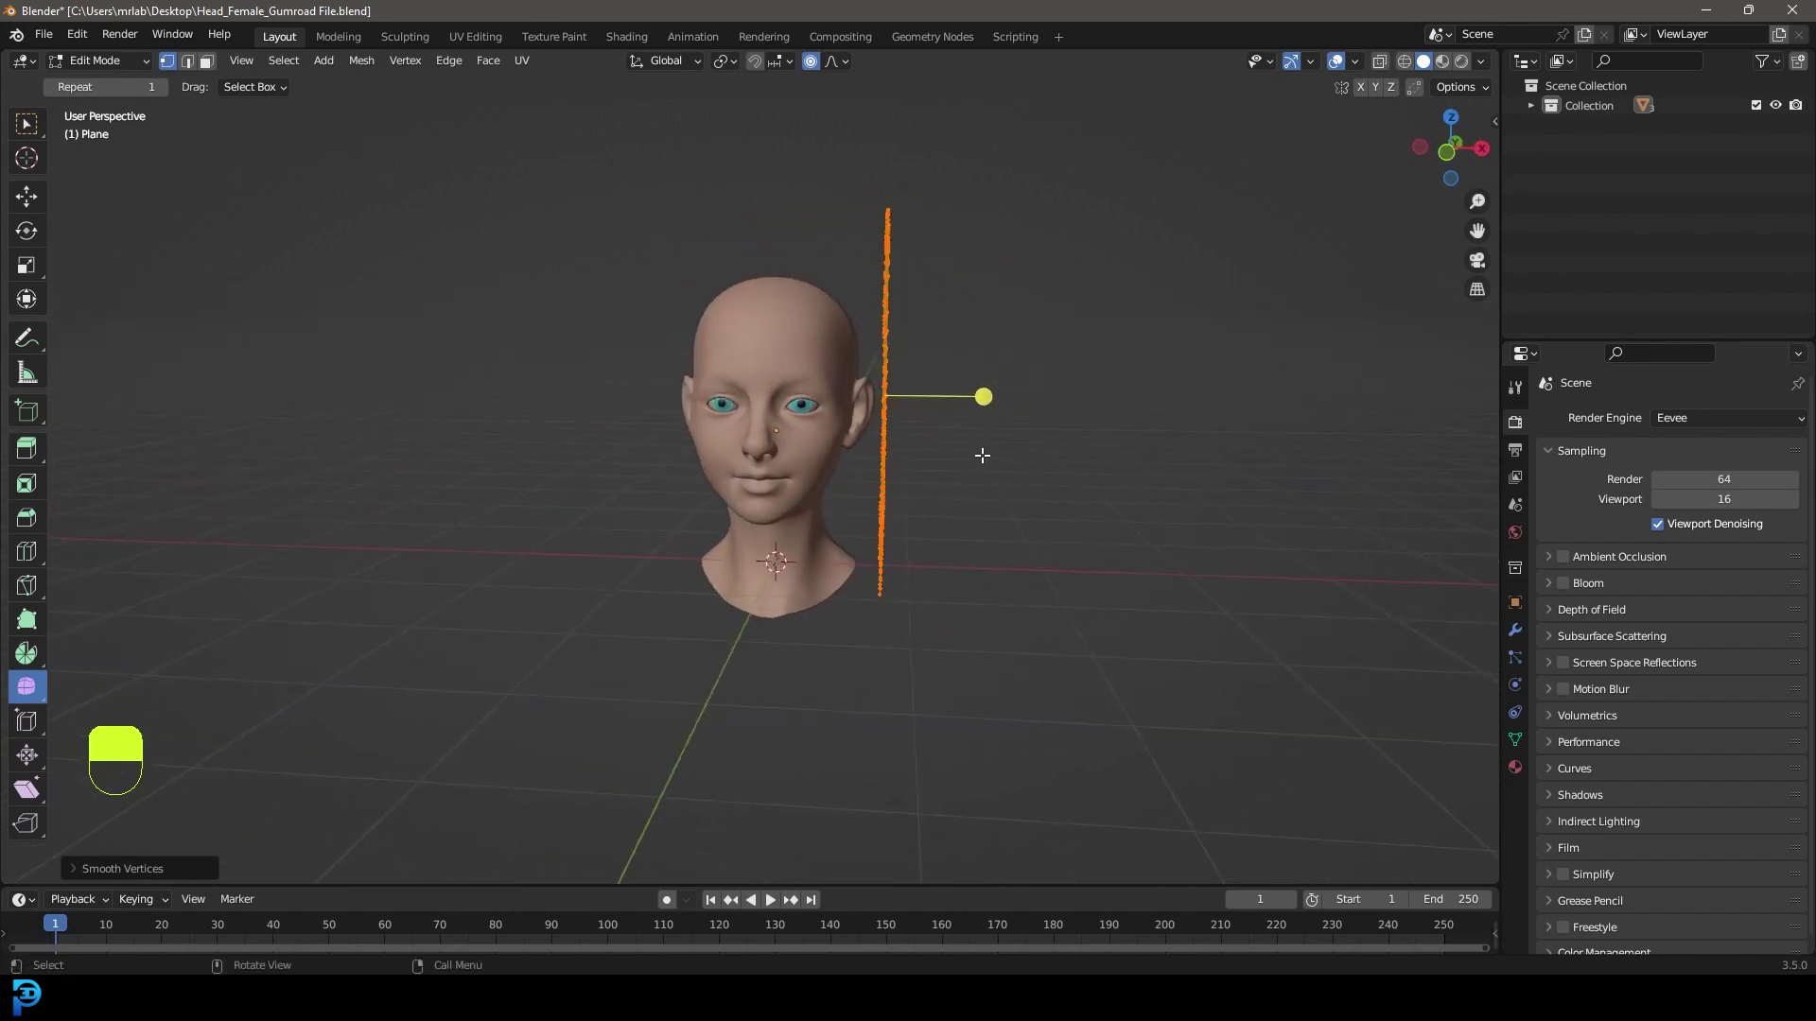
pyautogui.keyDown('shift'); pyautogui.moveTo(964, 470); pyautogui.dragTo(983, 451, button='middle'); pyautogui.keyUp('shift')
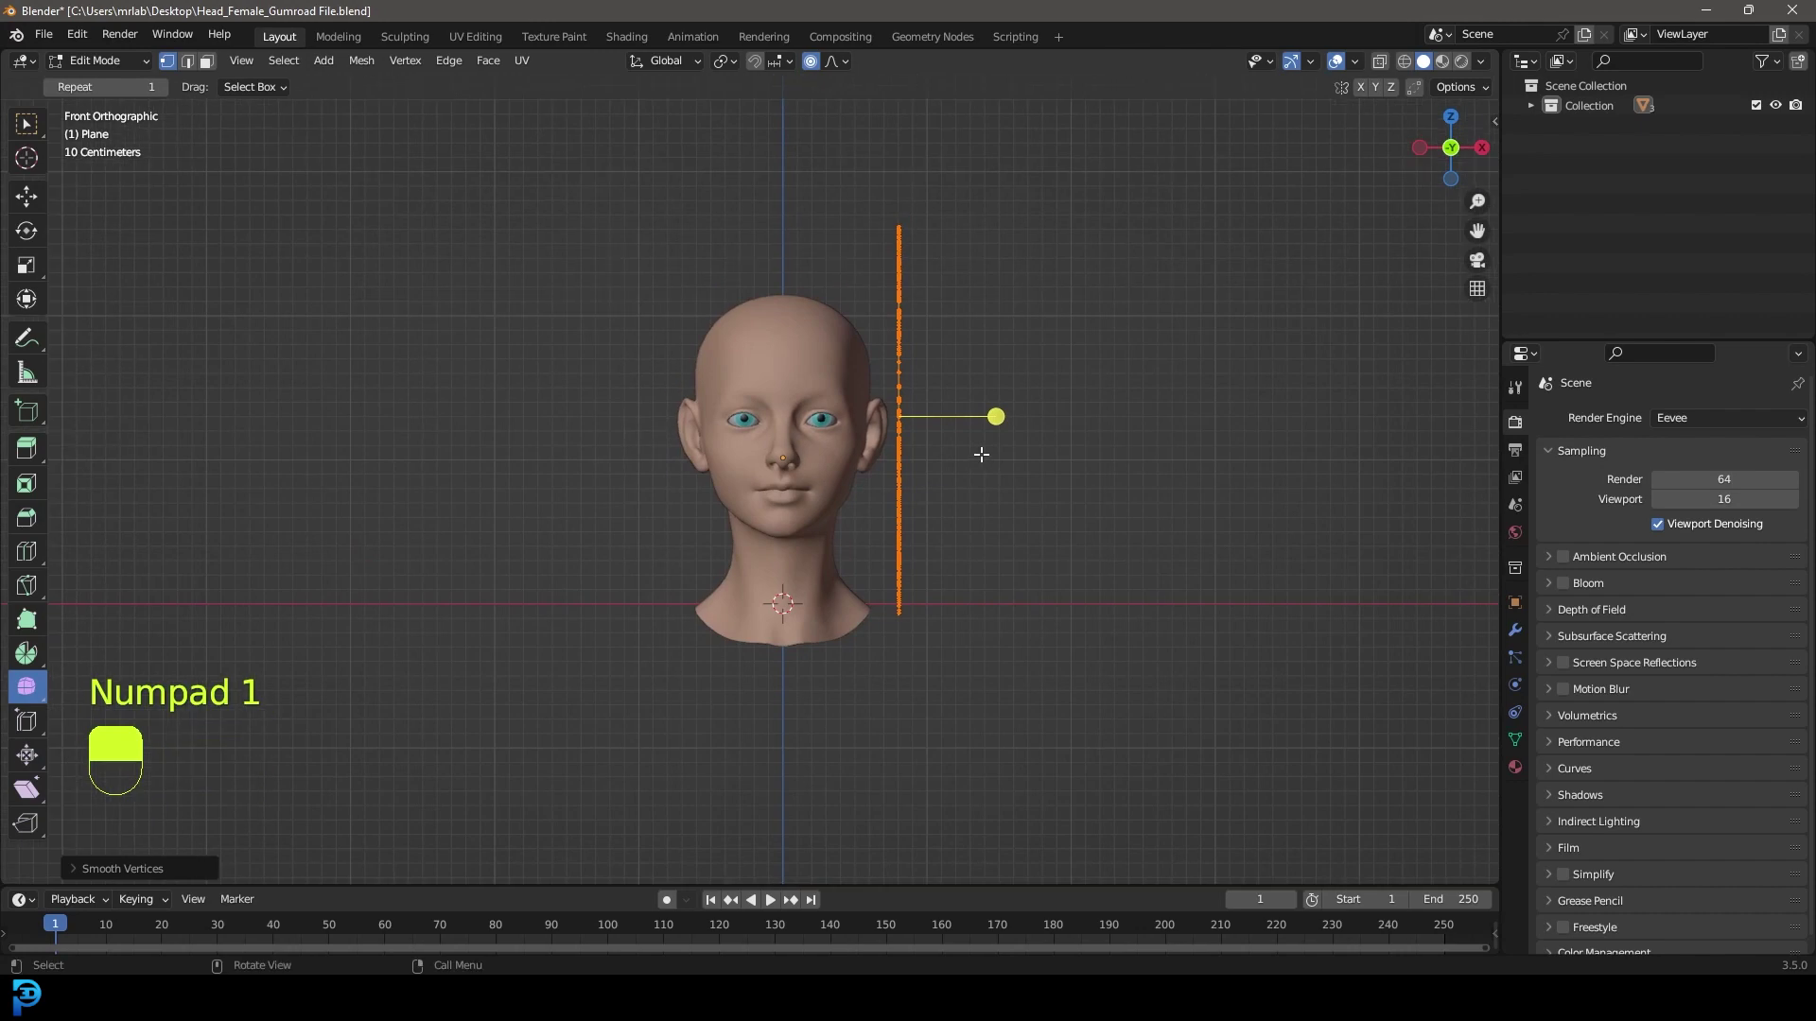
pyautogui.press('e')
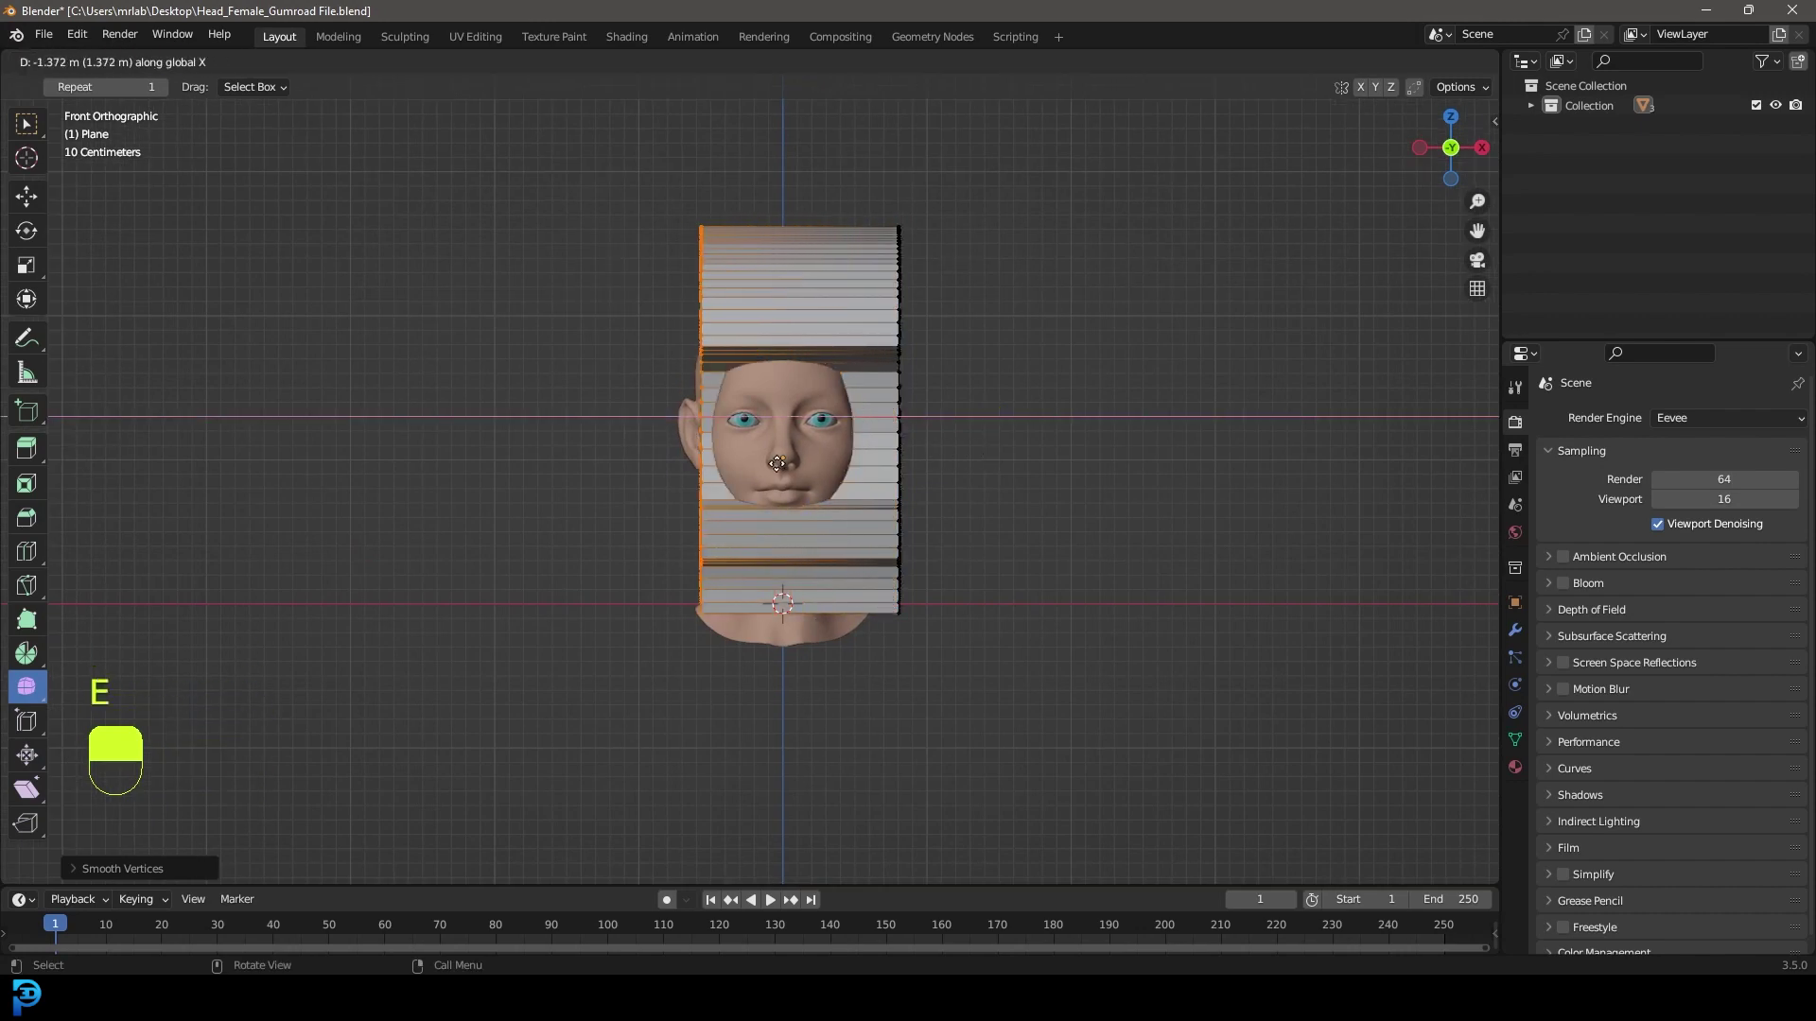
pyautogui.click(741, 483)
pyautogui.moveTo(973, 263); pyautogui.dragTo(881, 299, button='middle')
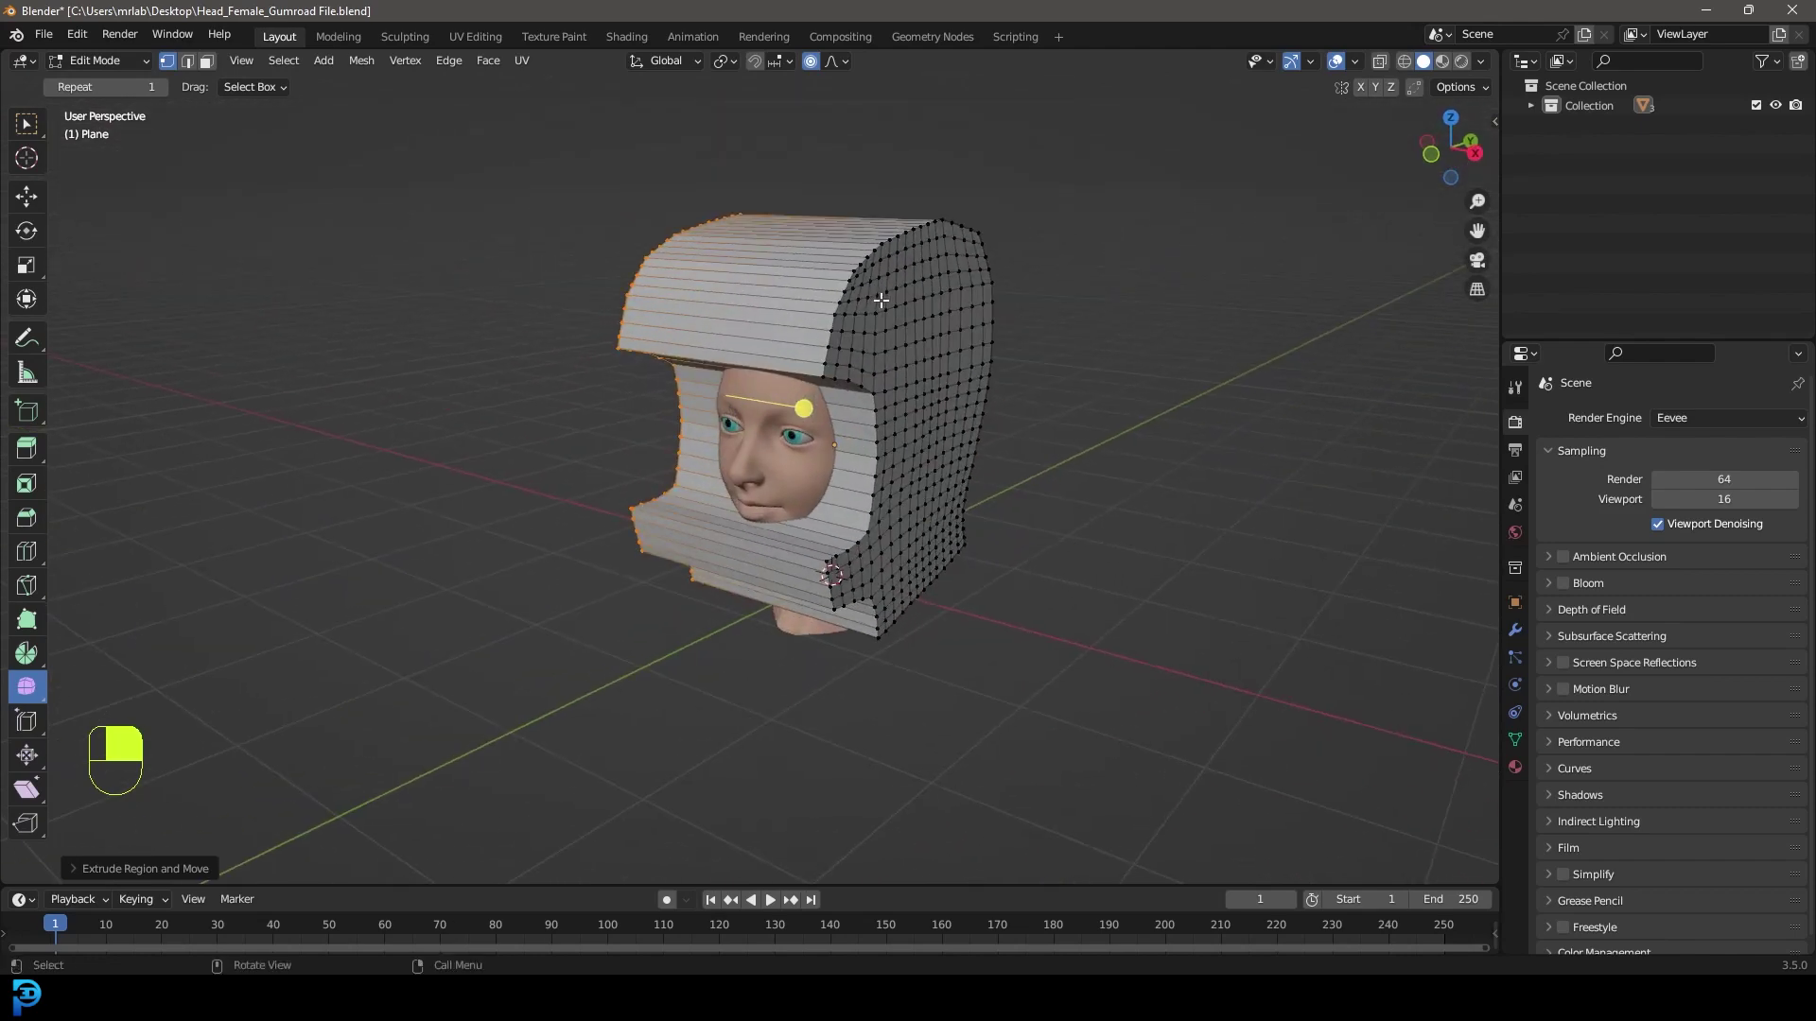
# Turn on the face normals display in the viewport overlays
pyautogui.click(1357, 60)
pyautogui.click(1274, 793)
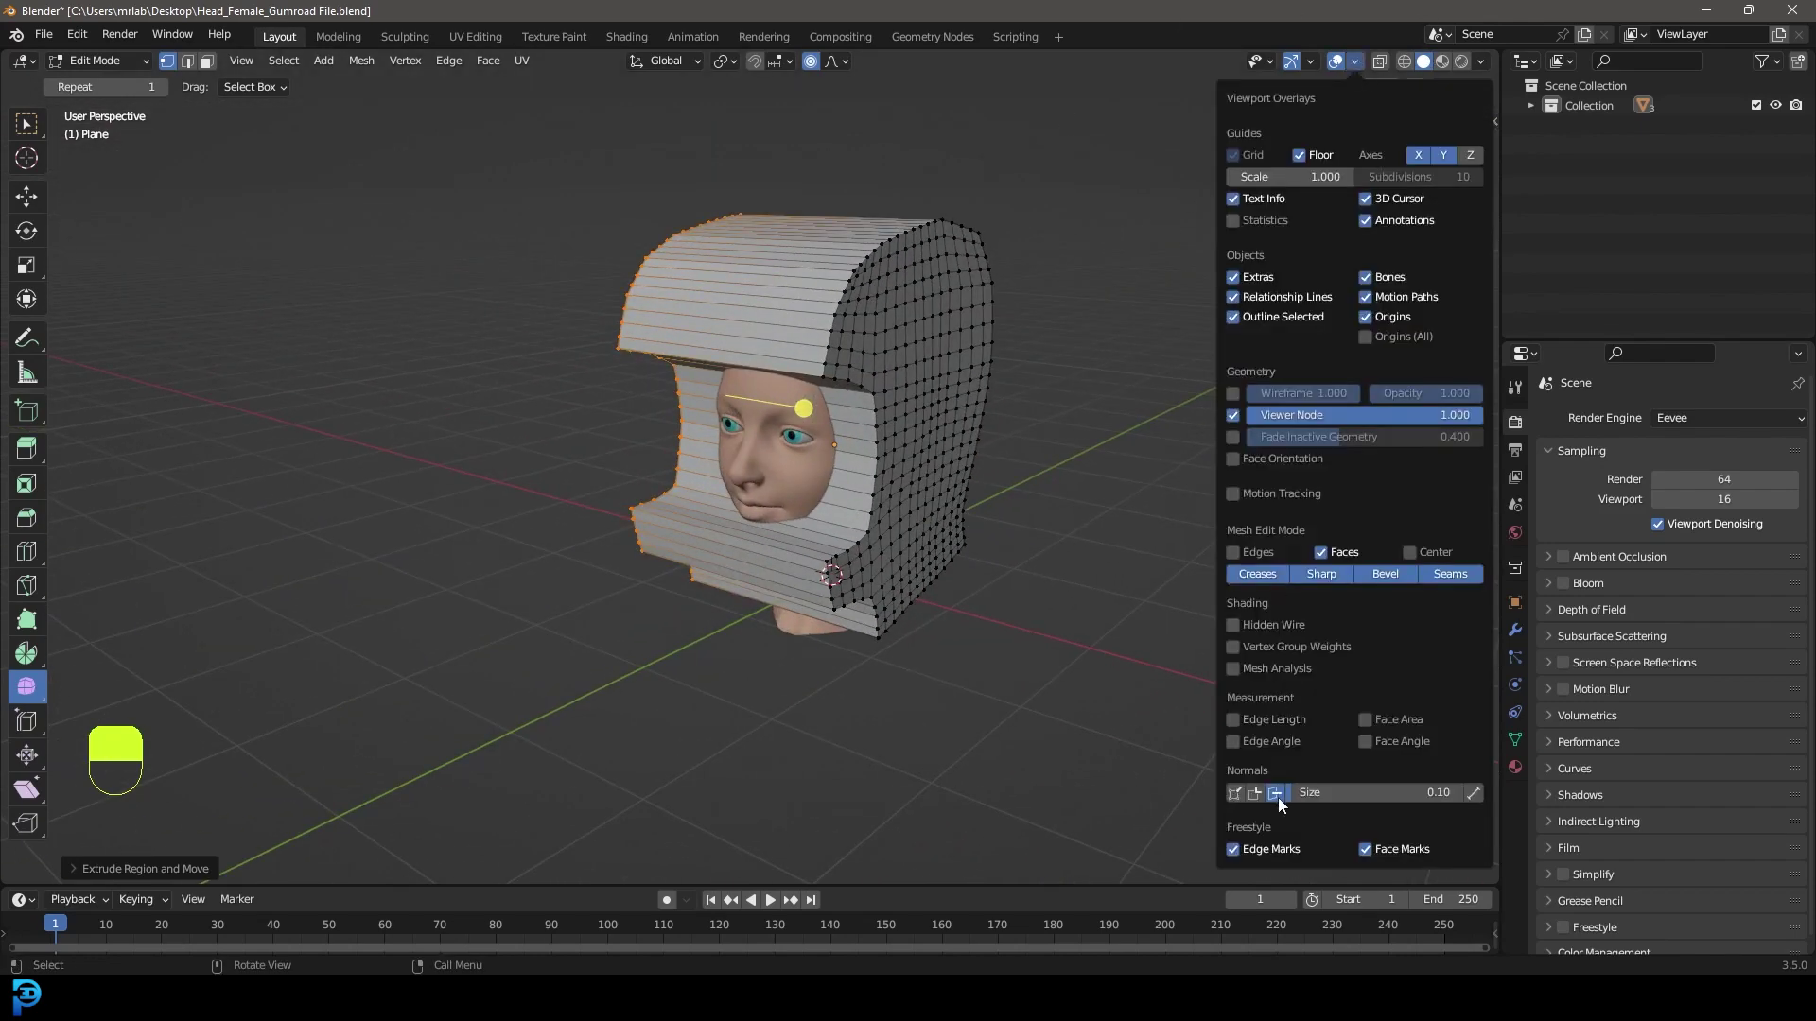
pyautogui.moveTo(579, 318)
pyautogui.mouseDown(button='middle')
pyautogui.moveTo(795, 308)
pyautogui.moveTo(874, 378)
pyautogui.mouseUp(button='middle')
# Recalculate the normals of the entire helmet mesh to the outside, working in wireframe and then returning to solid shading
pyautogui.press('z')
pyautogui.click(617, 309)
pyautogui.press('a')
pyautogui.moveTo(773, 265); pyautogui.dragTo(920, 253, button='middle')
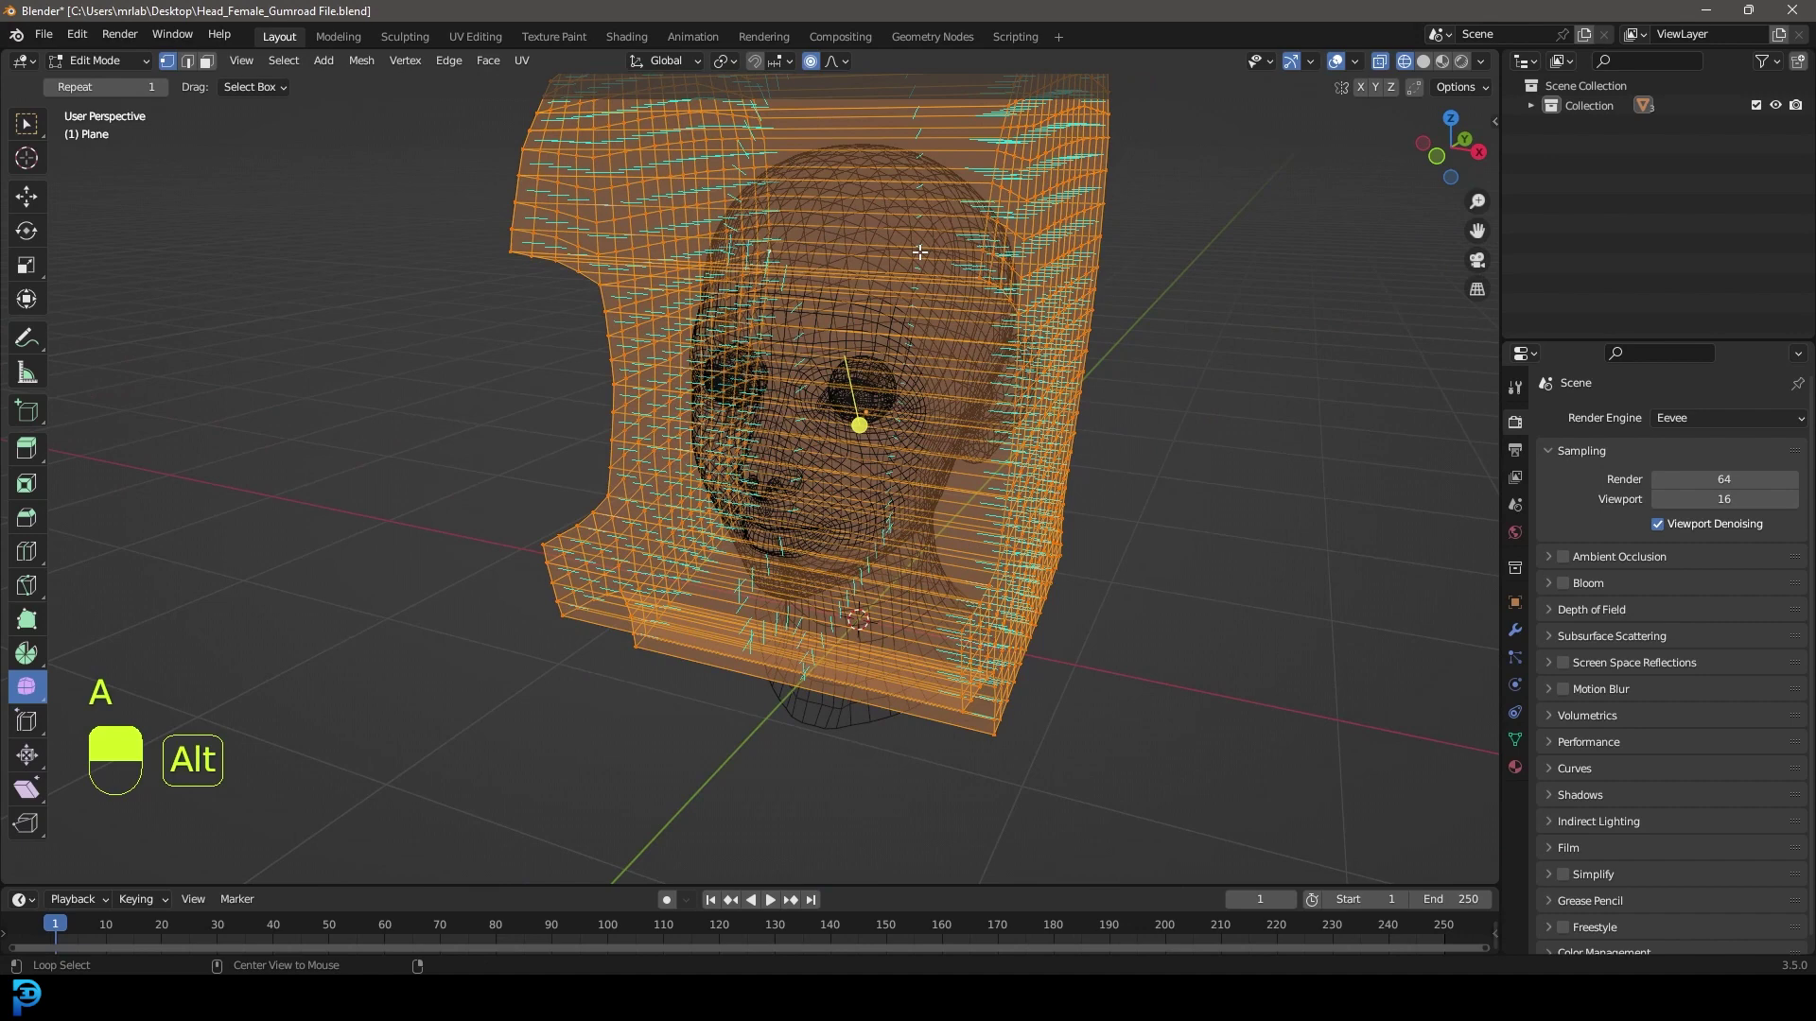
pyautogui.hotkey('alt', 'n')
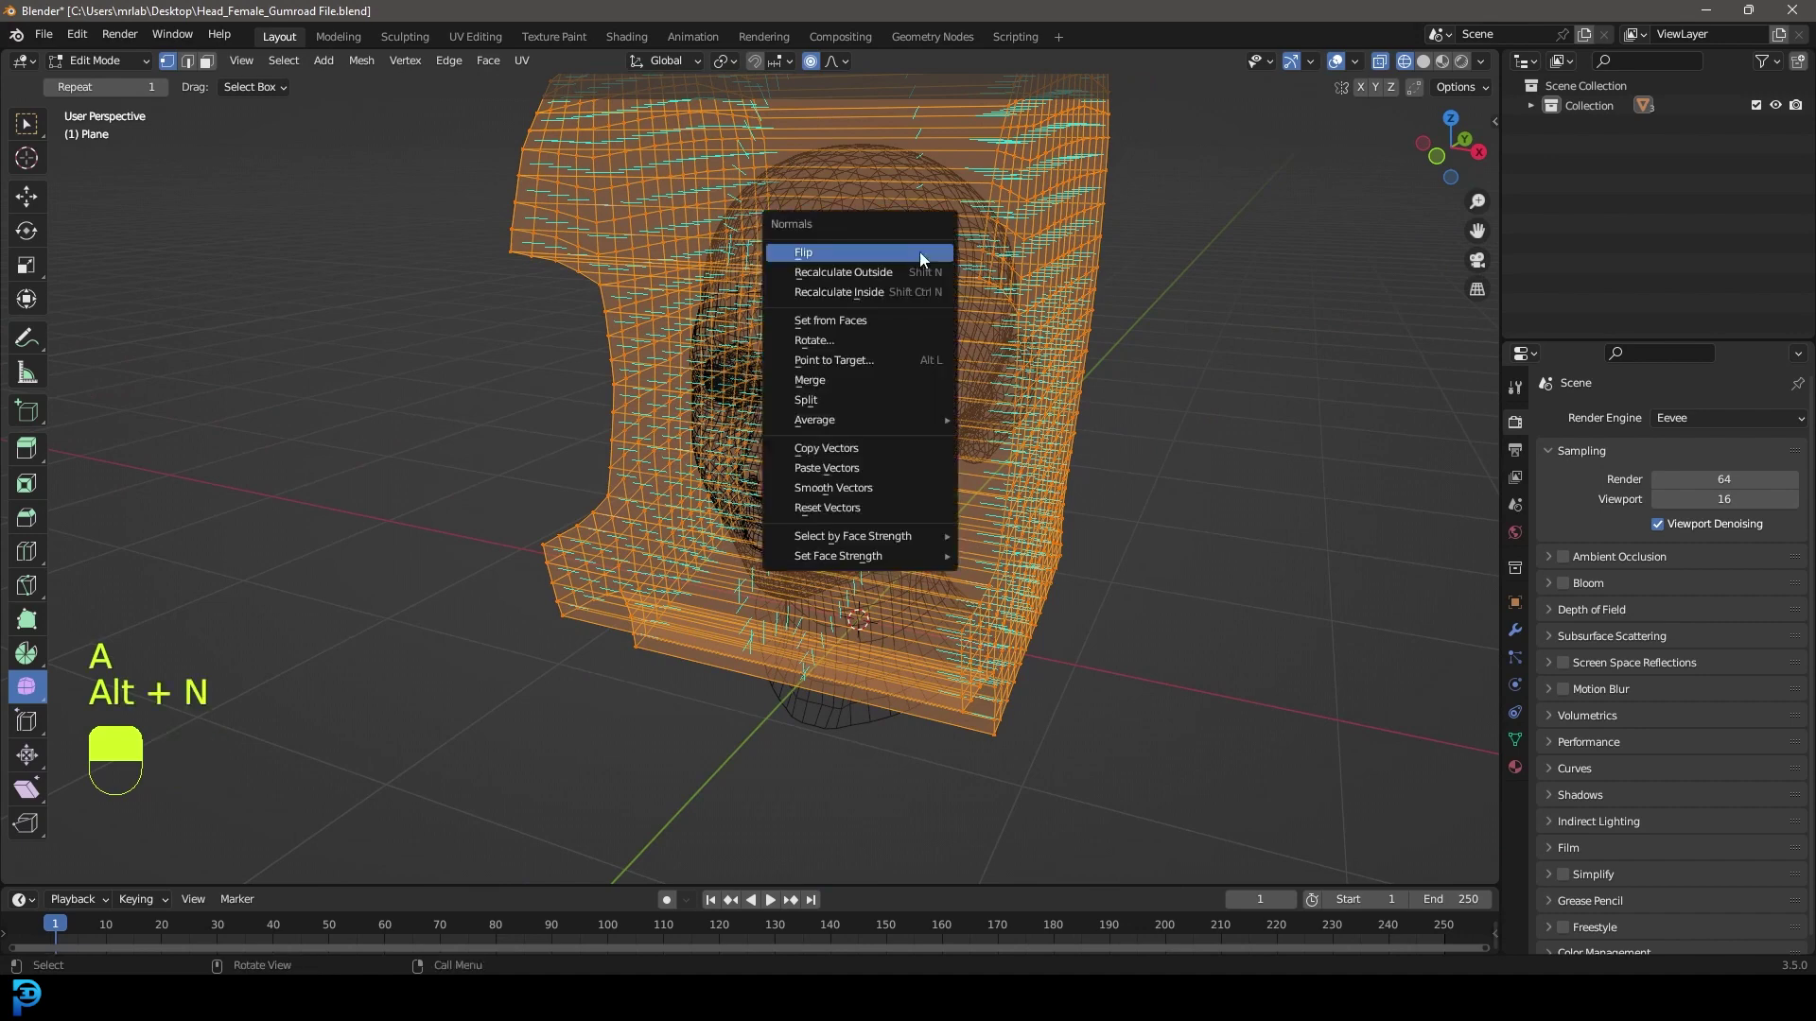
pyautogui.click(865, 274)
pyautogui.press('z')
pyautogui.click(1022, 273)
# Examine the direction of the face normals on the helmet's outer surfaces and face opening from several angles
pyautogui.moveTo(1050, 245); pyautogui.dragTo(913, 236, button='middle')
pyautogui.scroll(-3, 915, 232)
pyautogui.scroll(3, 923, 214)
pyautogui.moveTo(661, 204); pyautogui.dragTo(816, 444, button='middle')
pyautogui.scroll(3, 817, 444)
pyautogui.moveTo(877, 251); pyautogui.dragTo(561, 333, button='middle')
pyautogui.scroll(-2, 697, 502)
pyautogui.moveTo(821, 502); pyautogui.dragTo(705, 520, button='middle')
pyautogui.keyDown('shift'); pyautogui.moveTo(859, 688); pyautogui.dragTo(850, 516, button='middle'); pyautogui.keyUp('shift')
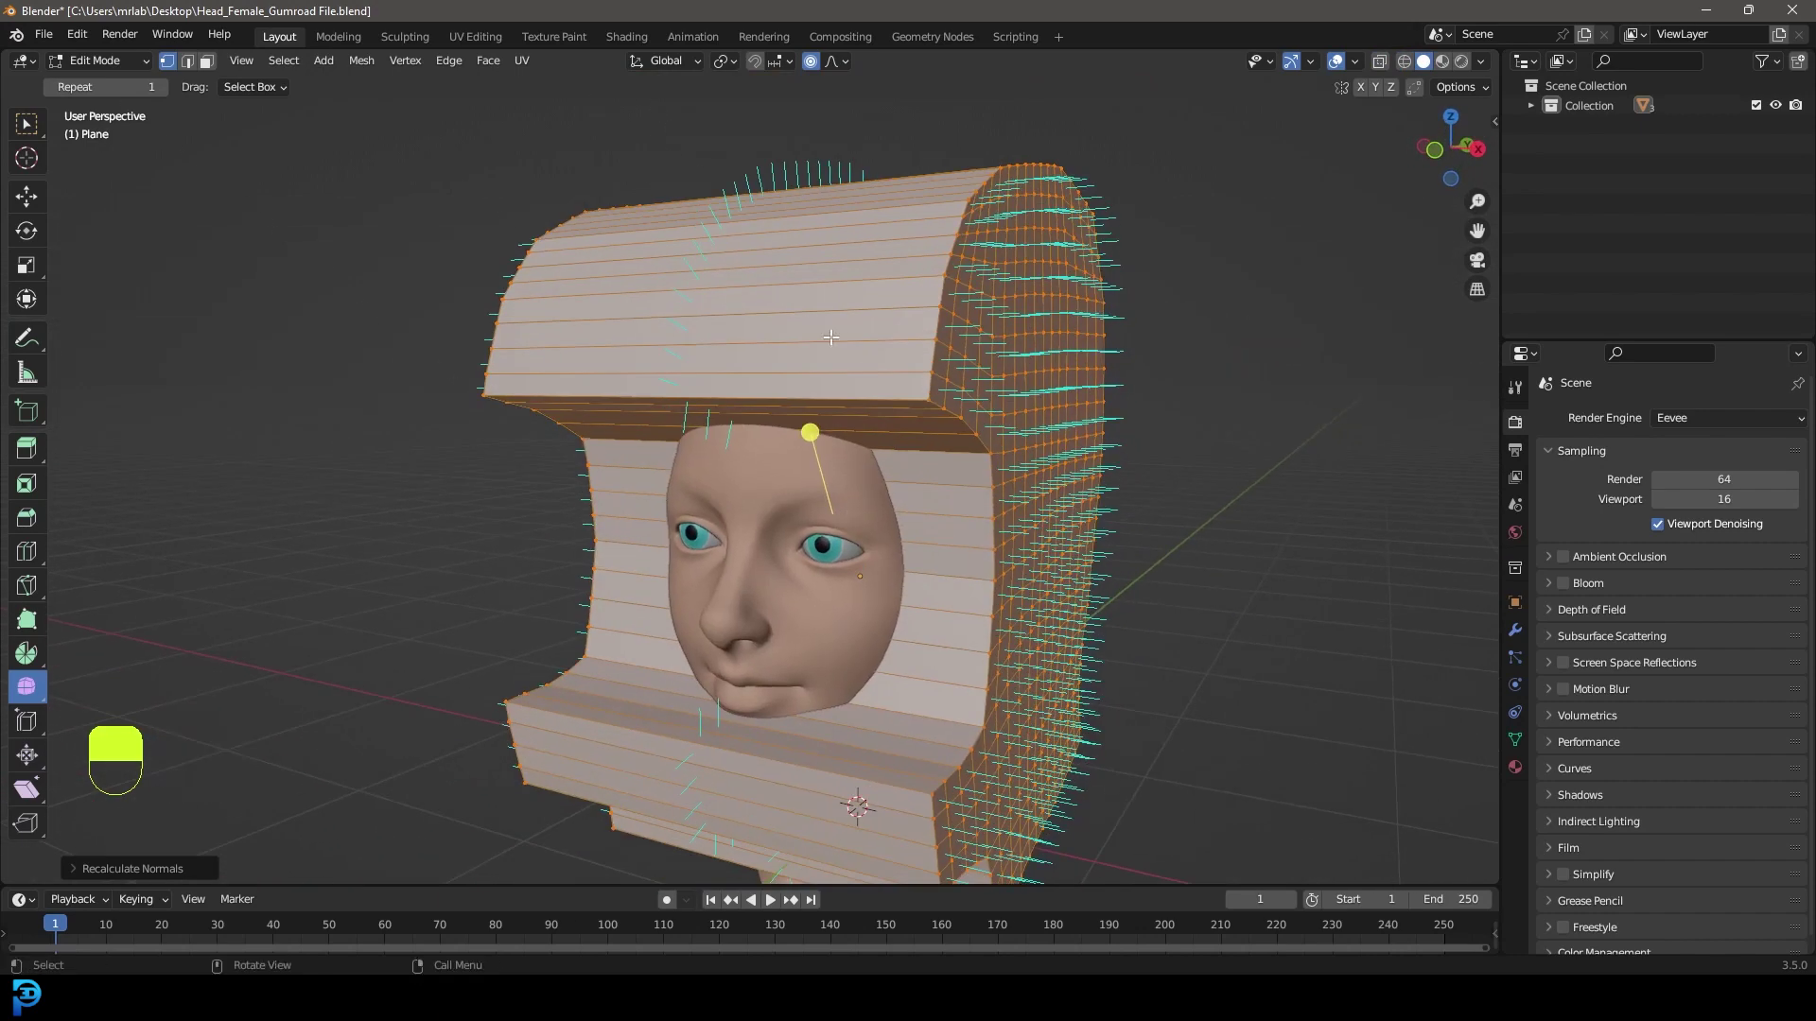
# Turn off proportional editing and delete the band of faces lining the face opening from the chin strip up to the brim
pyautogui.click(209, 66)
pyautogui.moveTo(739, 698); pyautogui.dragTo(780, 608, button='middle')
pyautogui.scroll(1, 780, 608)
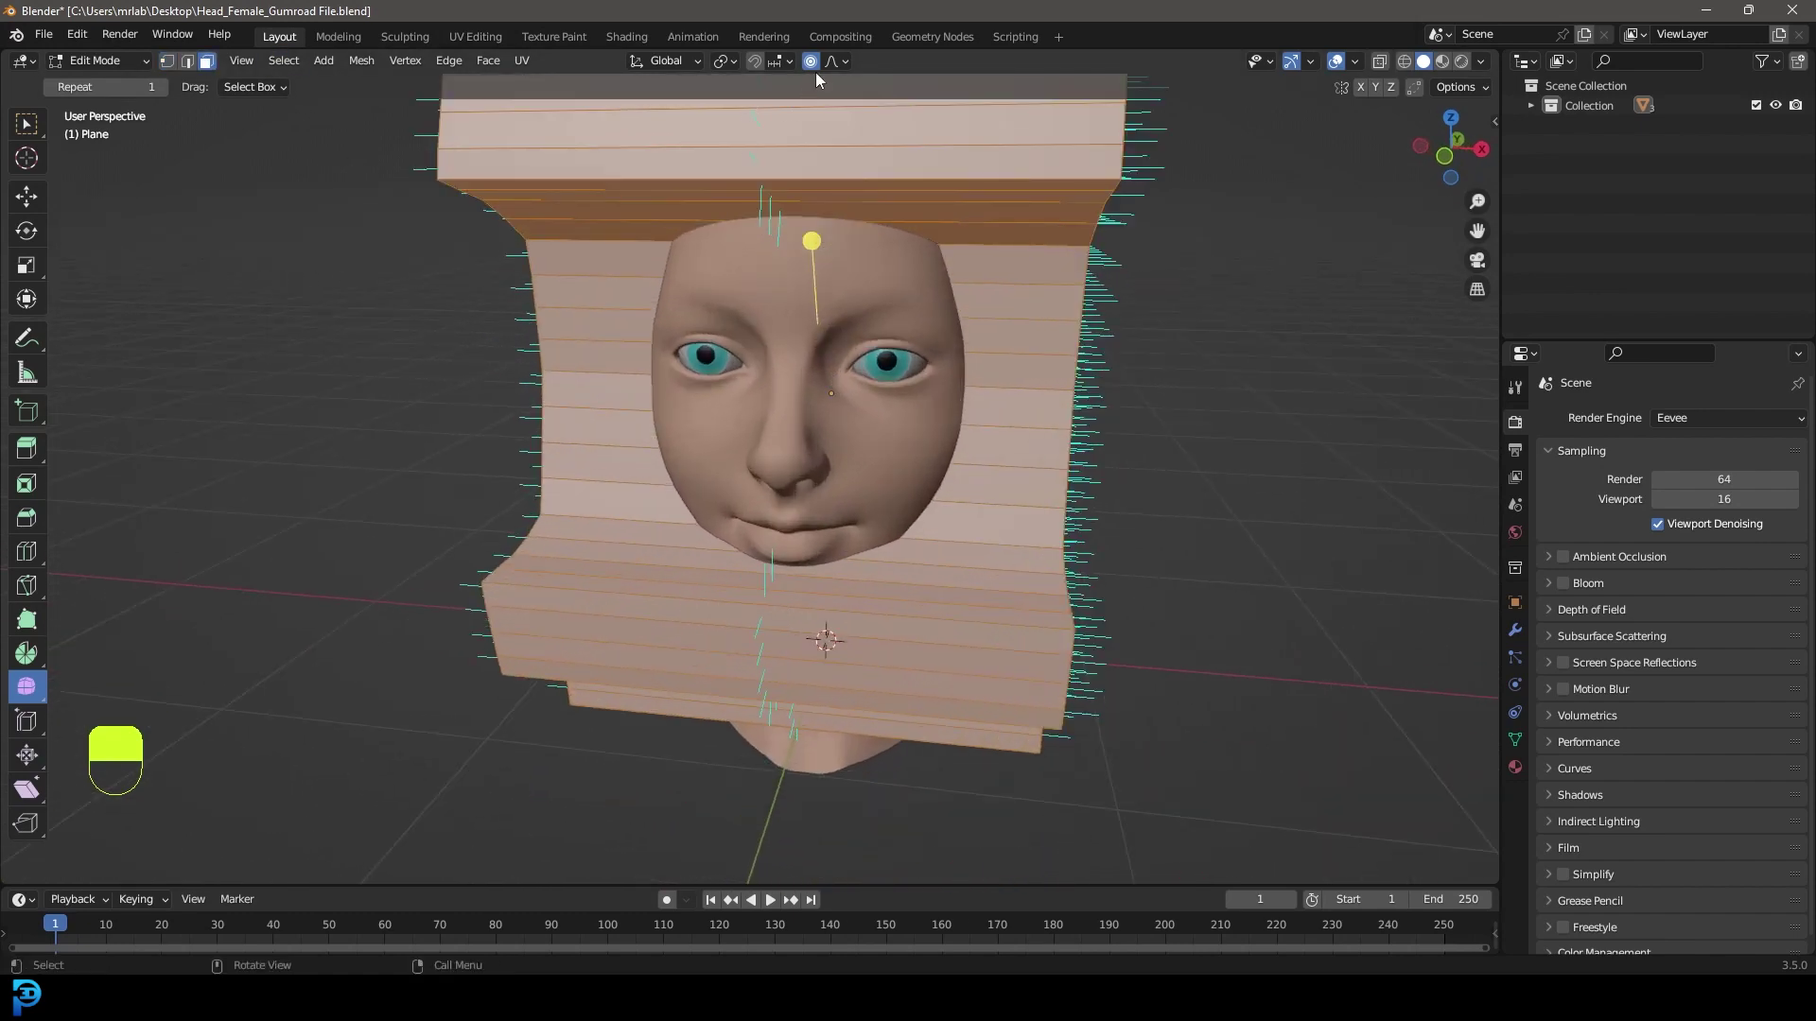
pyautogui.moveTo(852, 444); pyautogui.dragTo(834, 463, button='middle')
pyautogui.click(751, 665)
pyautogui.moveTo(751, 665); pyautogui.dragTo(736, 608, button='middle')
pyautogui.press('c')
pyautogui.moveTo(757, 577)
pyautogui.mouseDown()
pyautogui.moveTo(879, 398)
pyautogui.moveTo(662, 194)
pyautogui.moveTo(734, 176)
pyautogui.mouseUp()
pyautogui.rightClick(734, 176)
pyautogui.moveTo(804, 321)
pyautogui.mouseDown(button='middle')
pyautogui.moveTo(738, 293)
pyautogui.moveTo(908, 237)
pyautogui.moveTo(1087, 393)
pyautogui.moveTo(1069, 341)
pyautogui.mouseUp(button='middle')
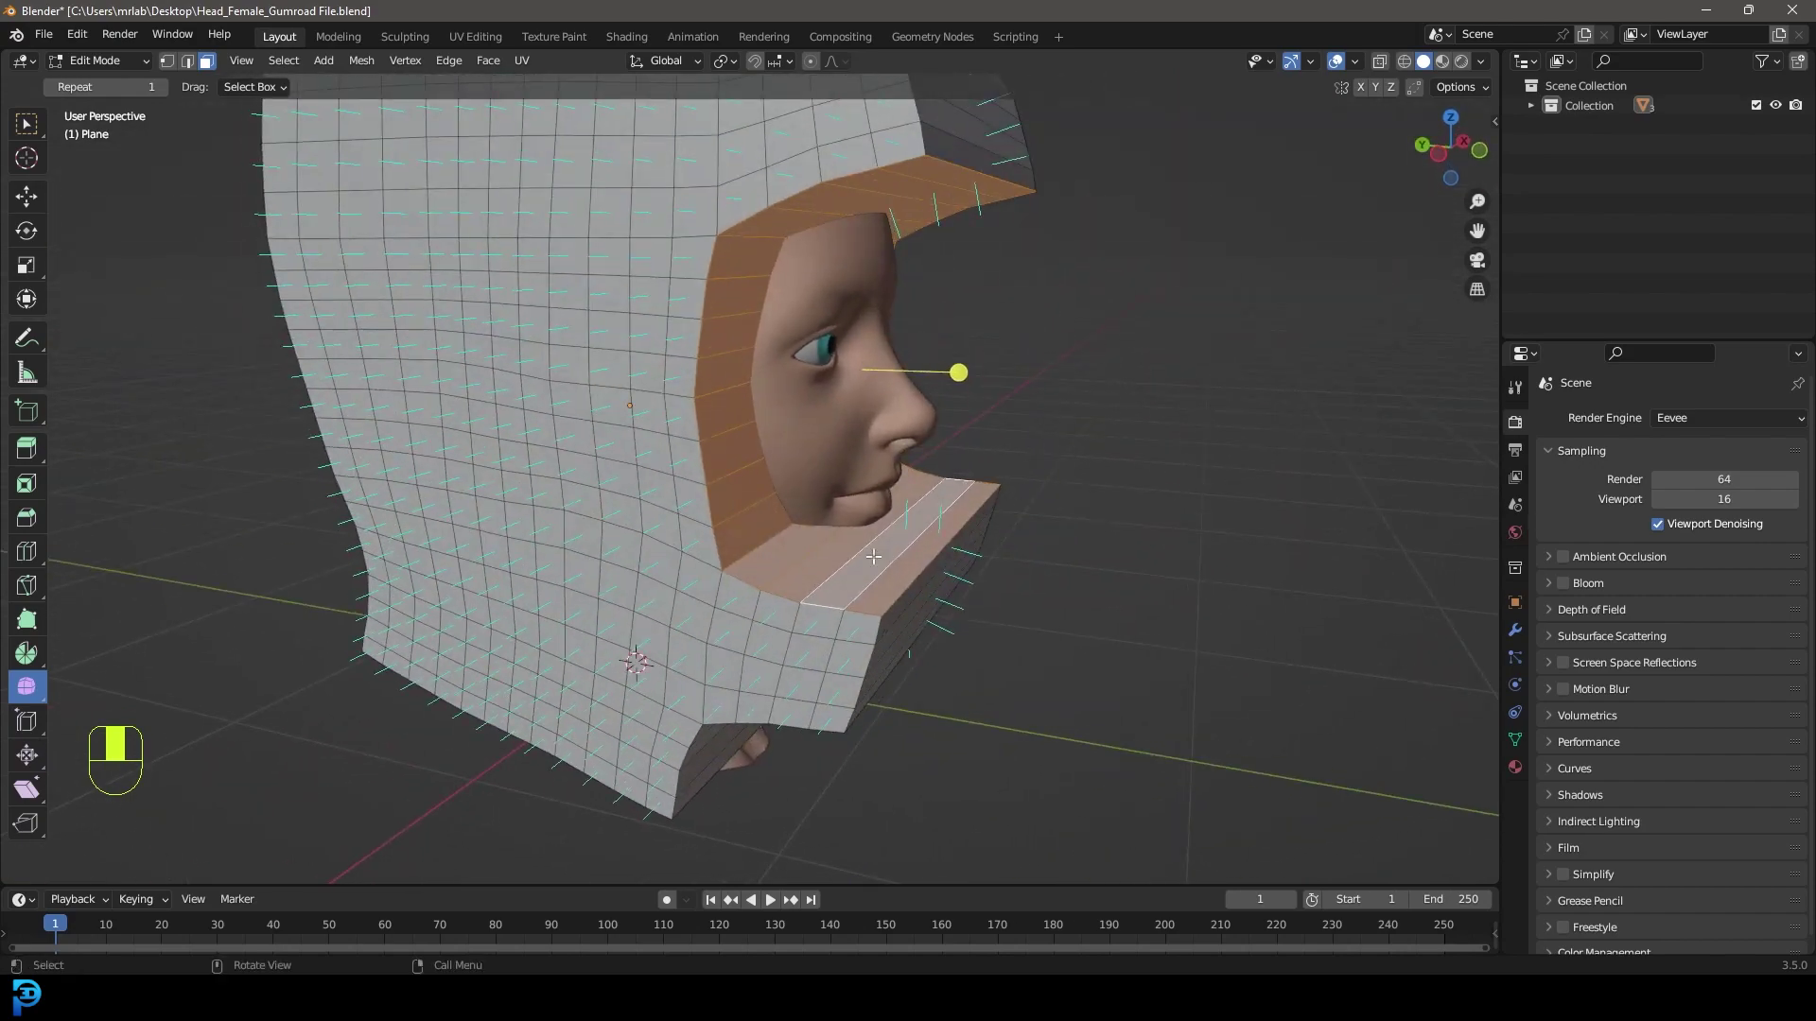
pyautogui.moveTo(801, 603); pyautogui.dragTo(713, 575, button='middle')
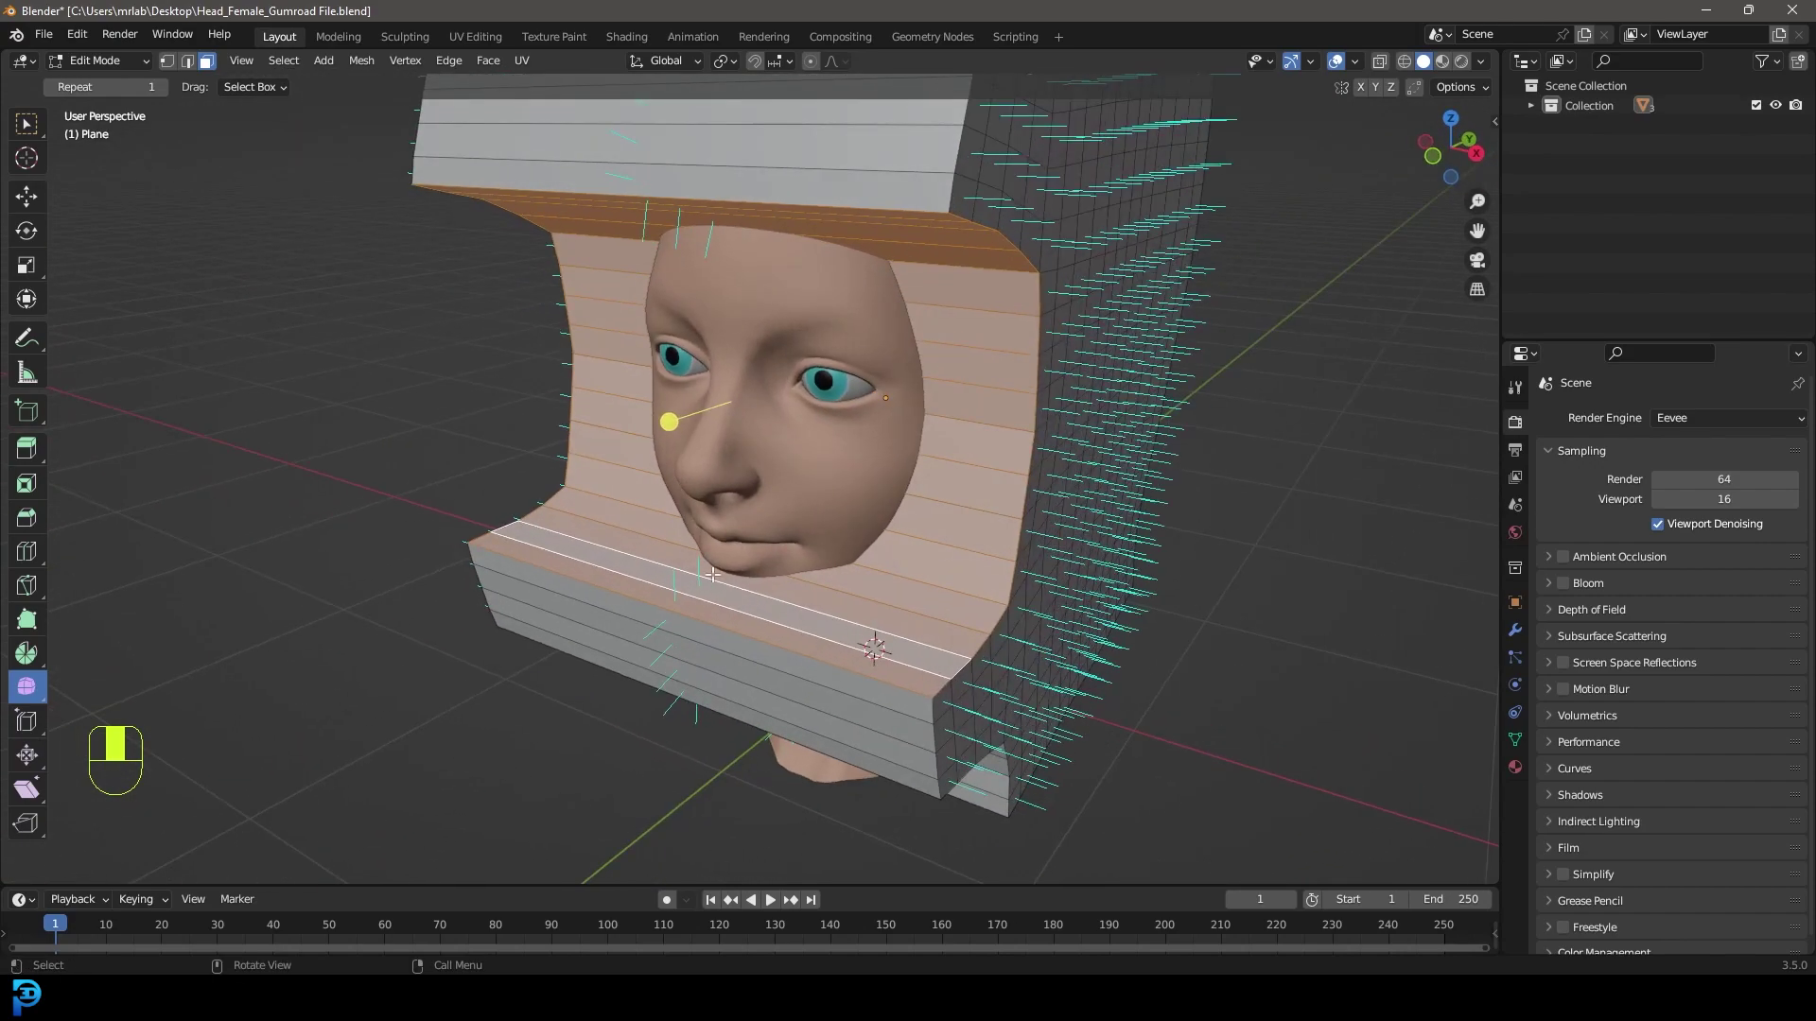
pyautogui.press('x')
pyautogui.click(701, 467)
# Delete the strip of faces closing the helmet's underside around the neck
pyautogui.moveTo(701, 467); pyautogui.dragTo(945, 446, button='middle')
pyautogui.scroll(3, 844, 480)
pyautogui.click(870, 437)
pyautogui.keyDown('ctrl'); pyautogui.keyDown('shift'); pyautogui.click(1012, 413); pyautogui.keyUp('shift'); pyautogui.keyUp('ctrl')
pyautogui.moveTo(1052, 433)
pyautogui.mouseDown(button='middle')
pyautogui.moveTo(965, 461)
pyautogui.moveTo(1025, 445)
pyautogui.mouseUp(button='middle')
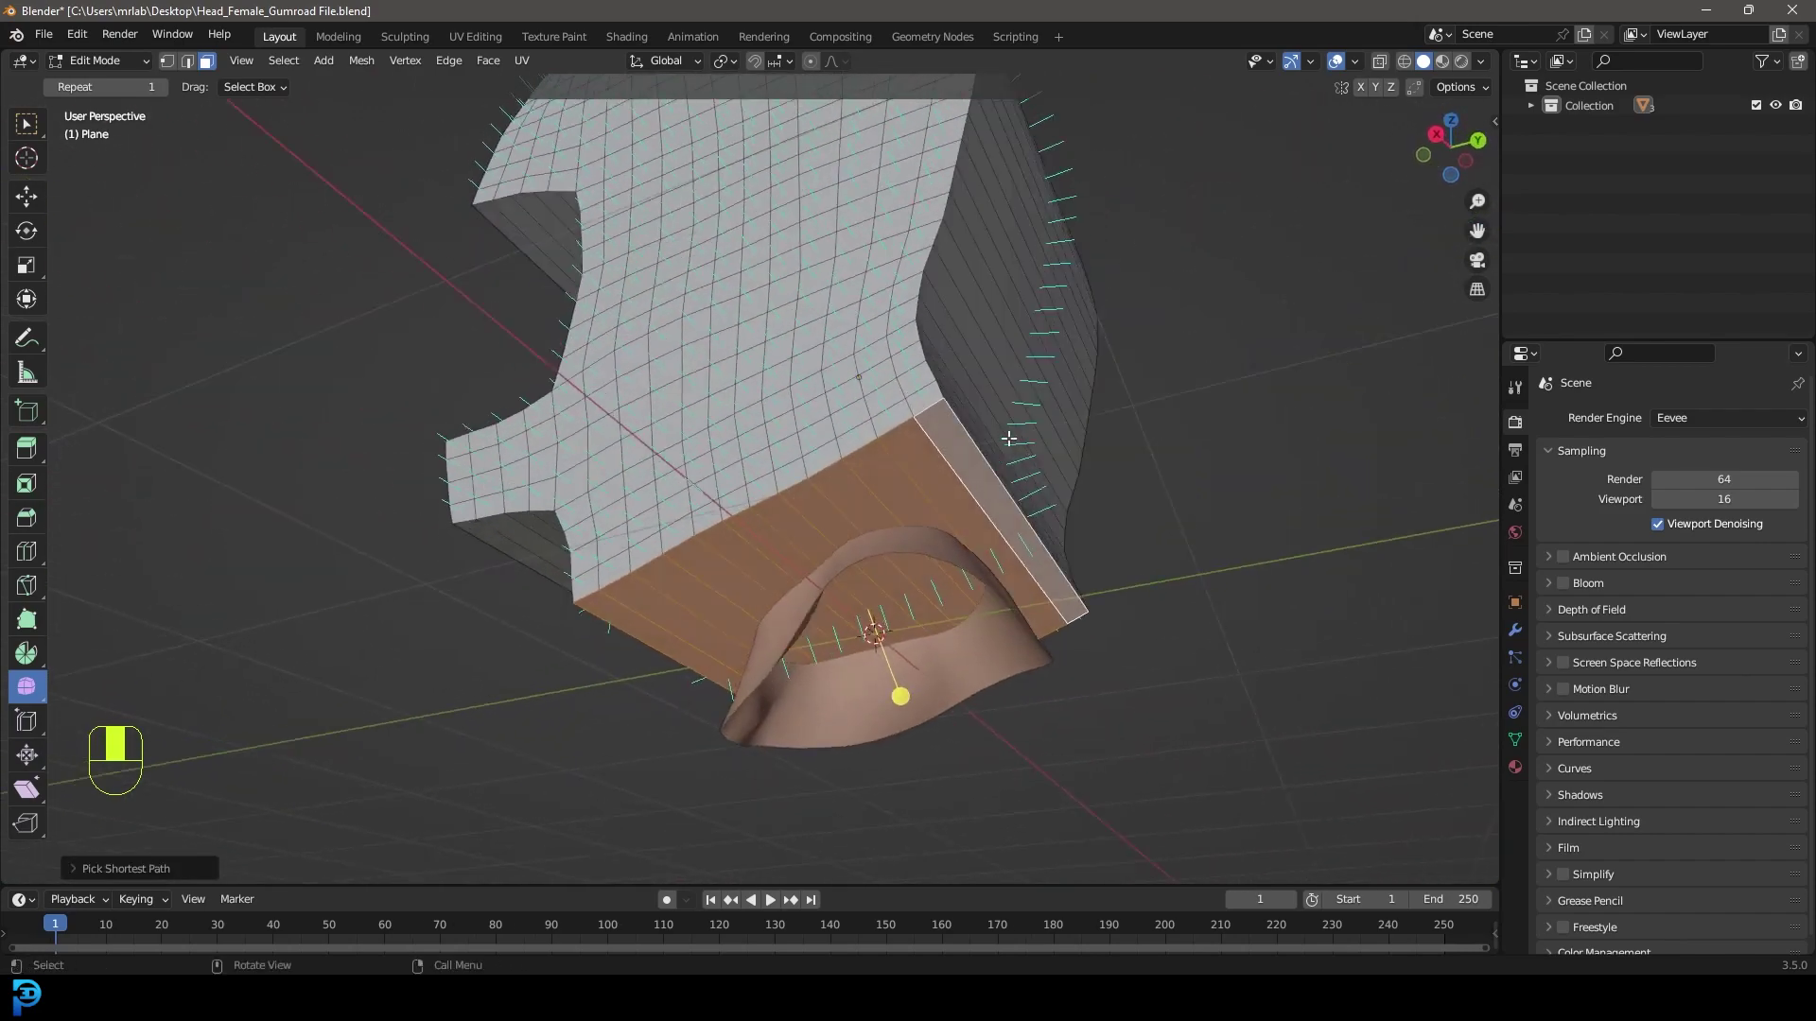
pyautogui.scroll(1, 999, 421)
pyautogui.press('x')
pyautogui.click(871, 419)
# Delete only the remaining faces spanning between the two side panels, keeping their connecting edges
pyautogui.moveTo(871, 419); pyautogui.dragTo(947, 419, button='middle')
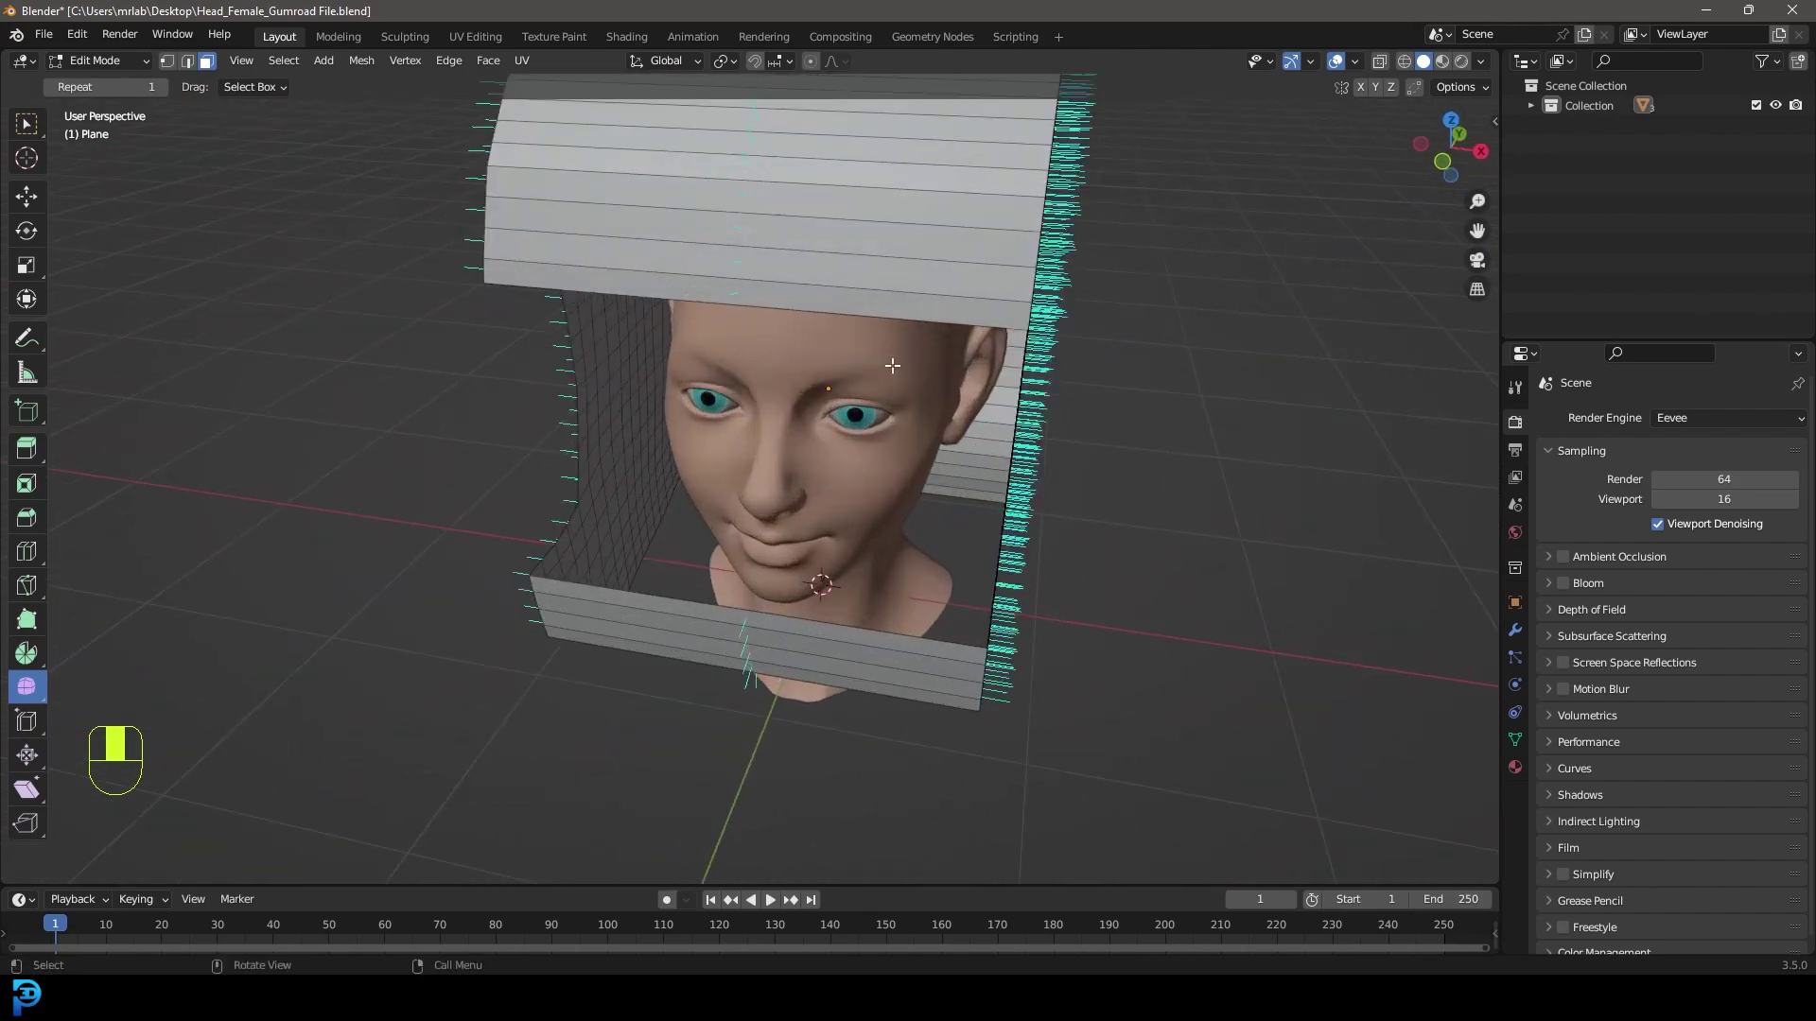
pyautogui.keyDown('alt'); pyautogui.keyDown('shift'); pyautogui.click(810, 161); pyautogui.keyUp('shift'); pyautogui.keyUp('alt')
pyautogui.moveTo(764, 685); pyautogui.dragTo(812, 653, button='middle')
pyautogui.keyDown('alt'); pyautogui.keyDown('shift'); pyautogui.click(772, 595); pyautogui.keyUp('shift'); pyautogui.keyUp('alt')
pyautogui.press('KP_1')
pyautogui.press('z')
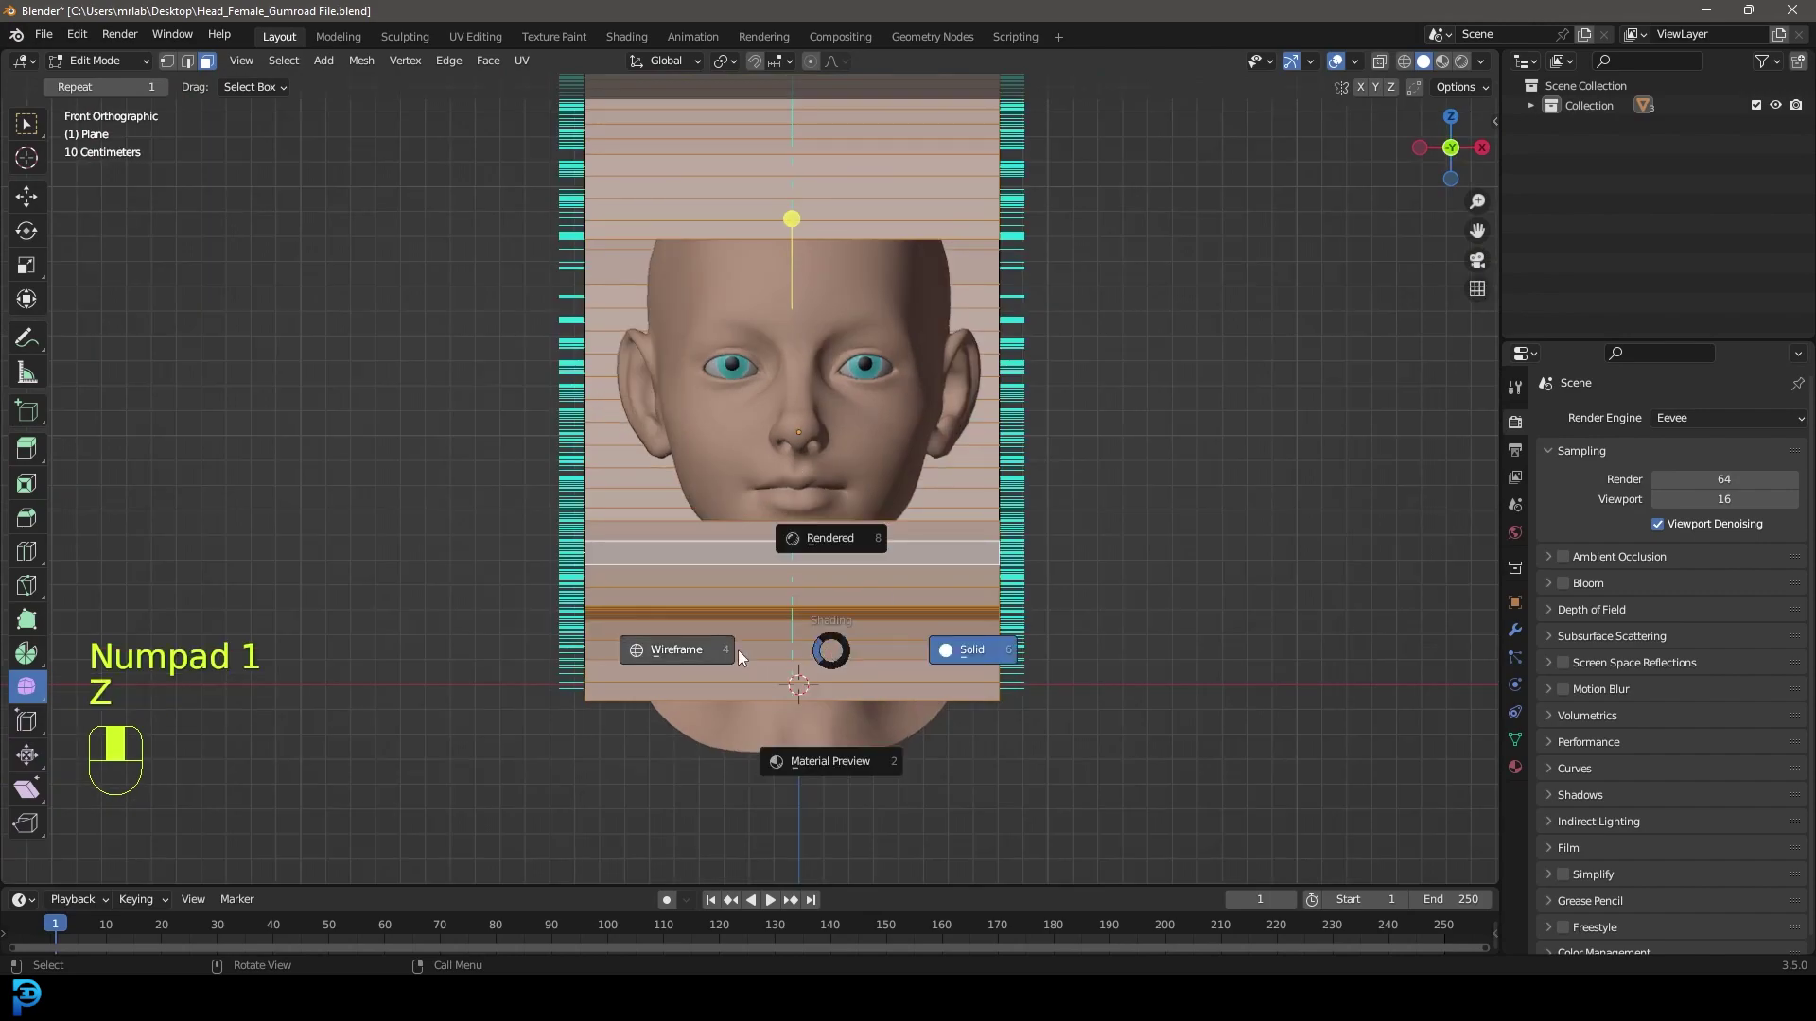
pyautogui.click(737, 649)
pyautogui.moveTo(824, 797); pyautogui.dragTo(511, 478, button='middle')
pyautogui.keyDown('shift'); pyautogui.moveTo(764, 435); pyautogui.dragTo(705, 237); pyautogui.keyUp('shift')
pyautogui.moveTo(705, 239); pyautogui.dragTo(801, 335, button='middle')
pyautogui.press('z')
pyautogui.click(941, 338)
pyautogui.moveTo(941, 338)
pyautogui.mouseDown(button='middle')
pyautogui.moveTo(1062, 381)
pyautogui.moveTo(905, 301)
pyautogui.moveTo(923, 373)
pyautogui.moveTo(1079, 344)
pyautogui.moveTo(1094, 450)
pyautogui.mouseUp(button='middle')
pyautogui.scroll(3, 1095, 450)
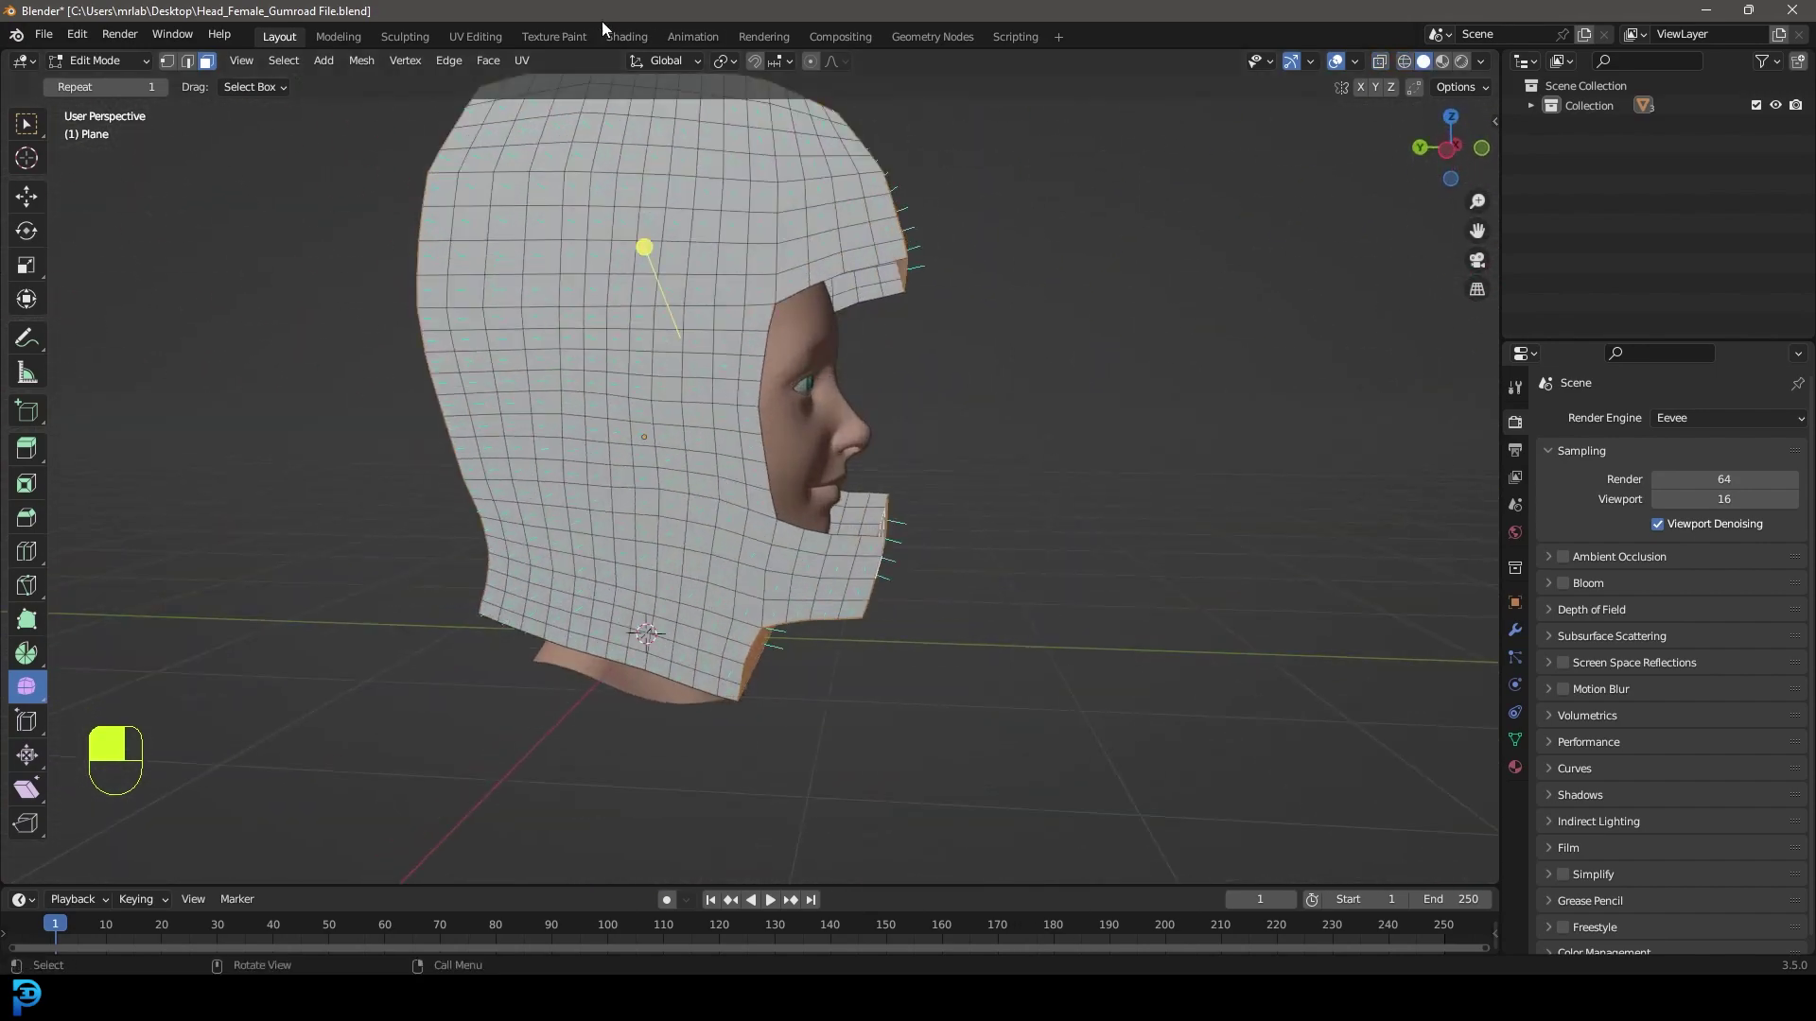
pyautogui.moveTo(607, 715); pyautogui.dragTo(648, 632, button='middle')
pyautogui.press('KP_1')
pyautogui.press('z')
pyautogui.click(535, 650)
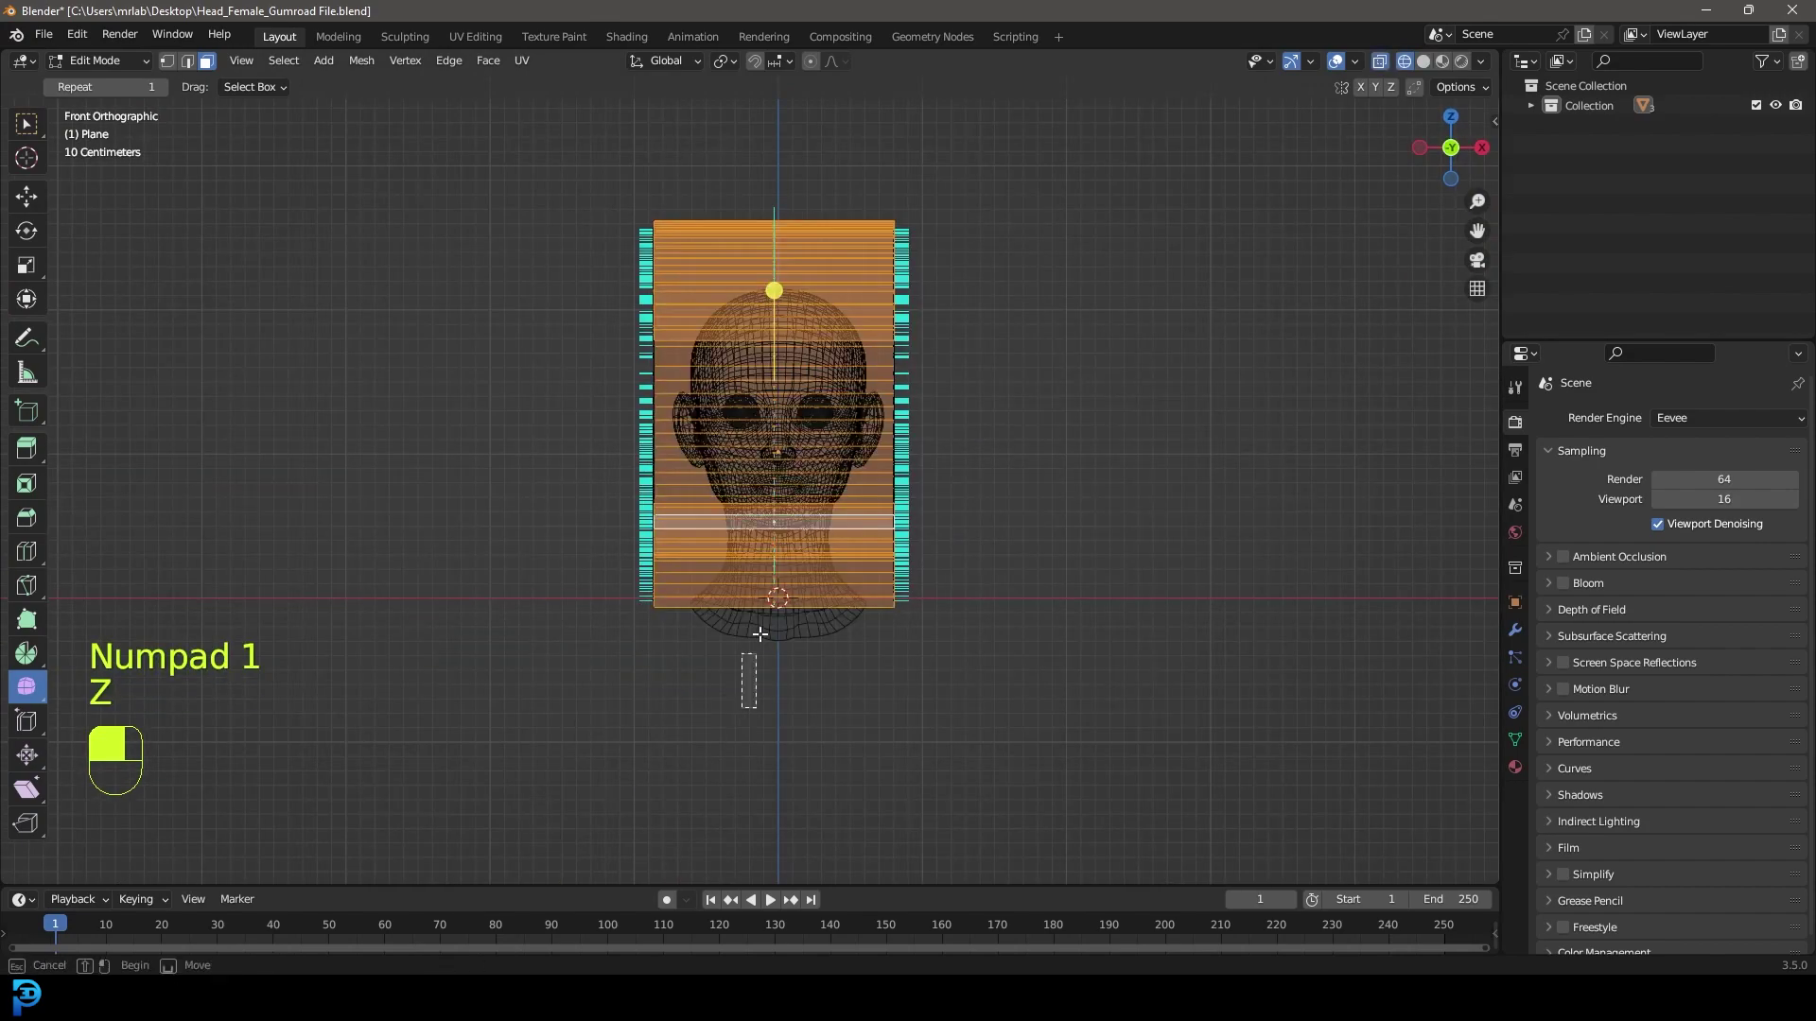
pyautogui.moveTo(819, 176); pyautogui.dragTo(831, 357, button='middle')
pyautogui.press('z')
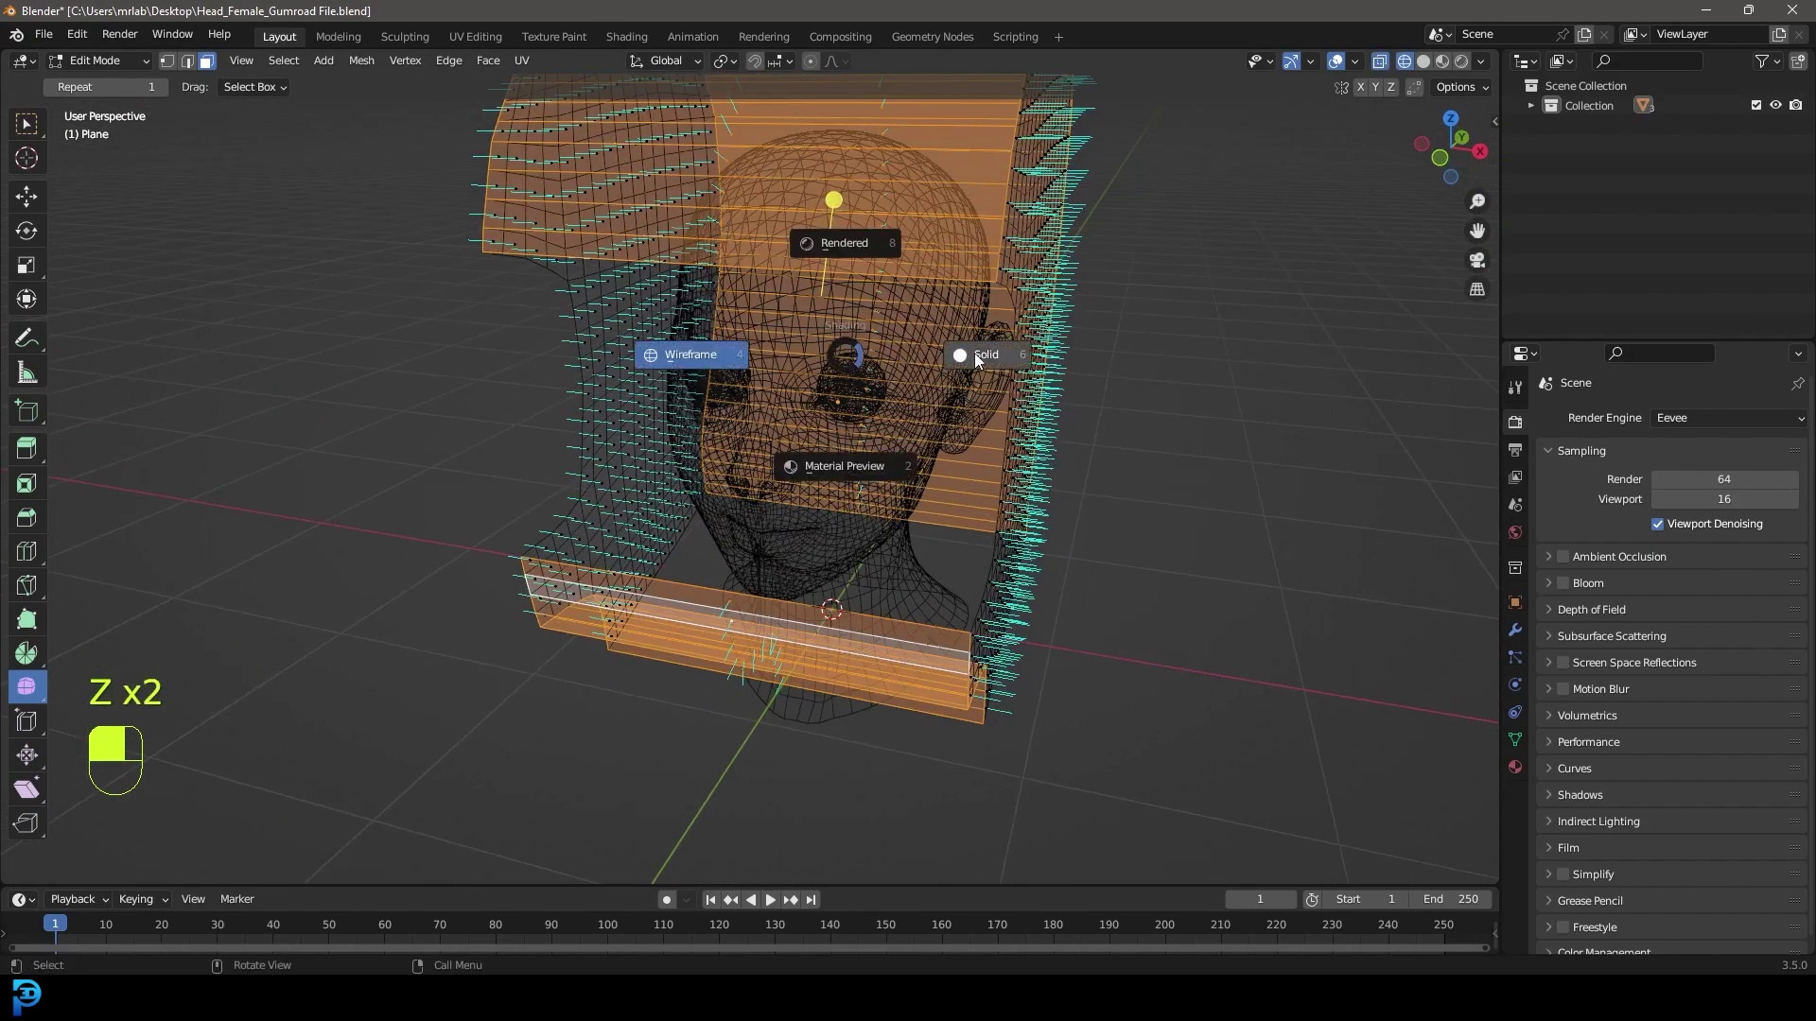
pyautogui.click(906, 338)
pyautogui.press('x')
pyautogui.click(879, 382)
pyautogui.moveTo(880, 382); pyautogui.dragTo(747, 407, button='middle')
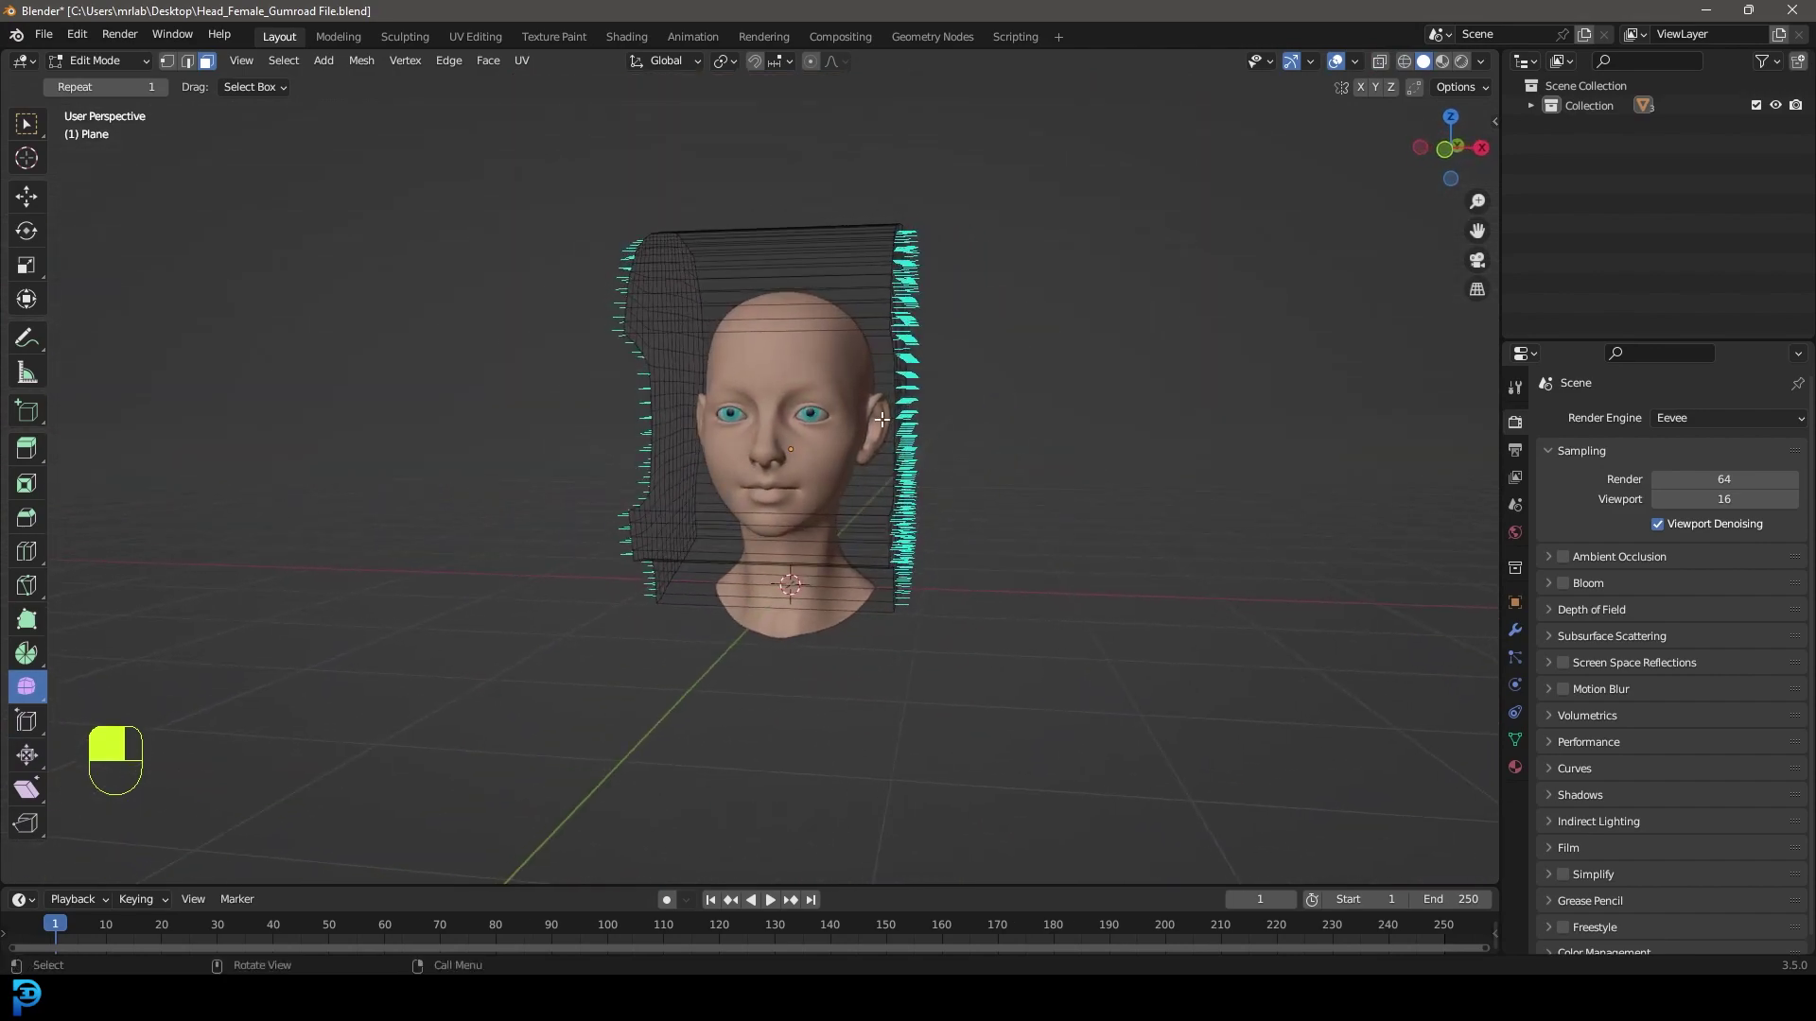
# Return to Object Mode and add Cloth physics to the helmet mesh
pyautogui.press('Tab')
pyautogui.moveTo(1018, 410); pyautogui.dragTo(912, 394, button='middle')
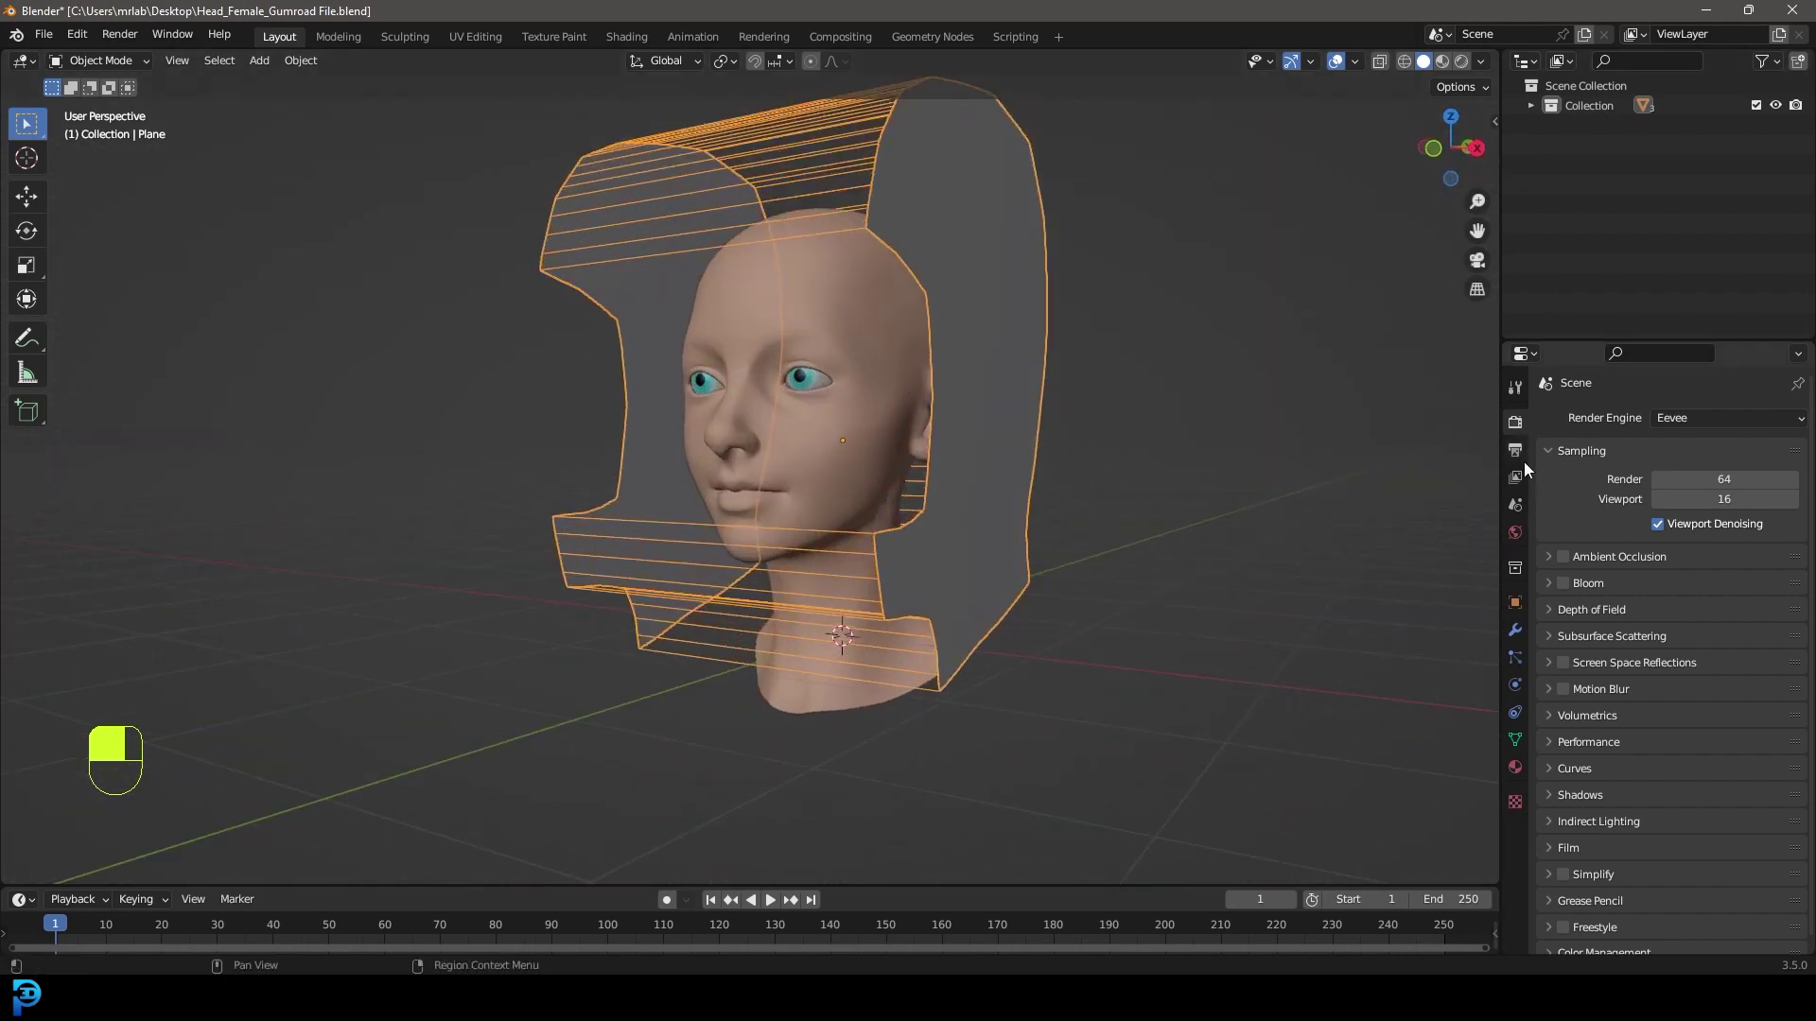
pyautogui.click(1515, 685)
pyautogui.click(1609, 460)
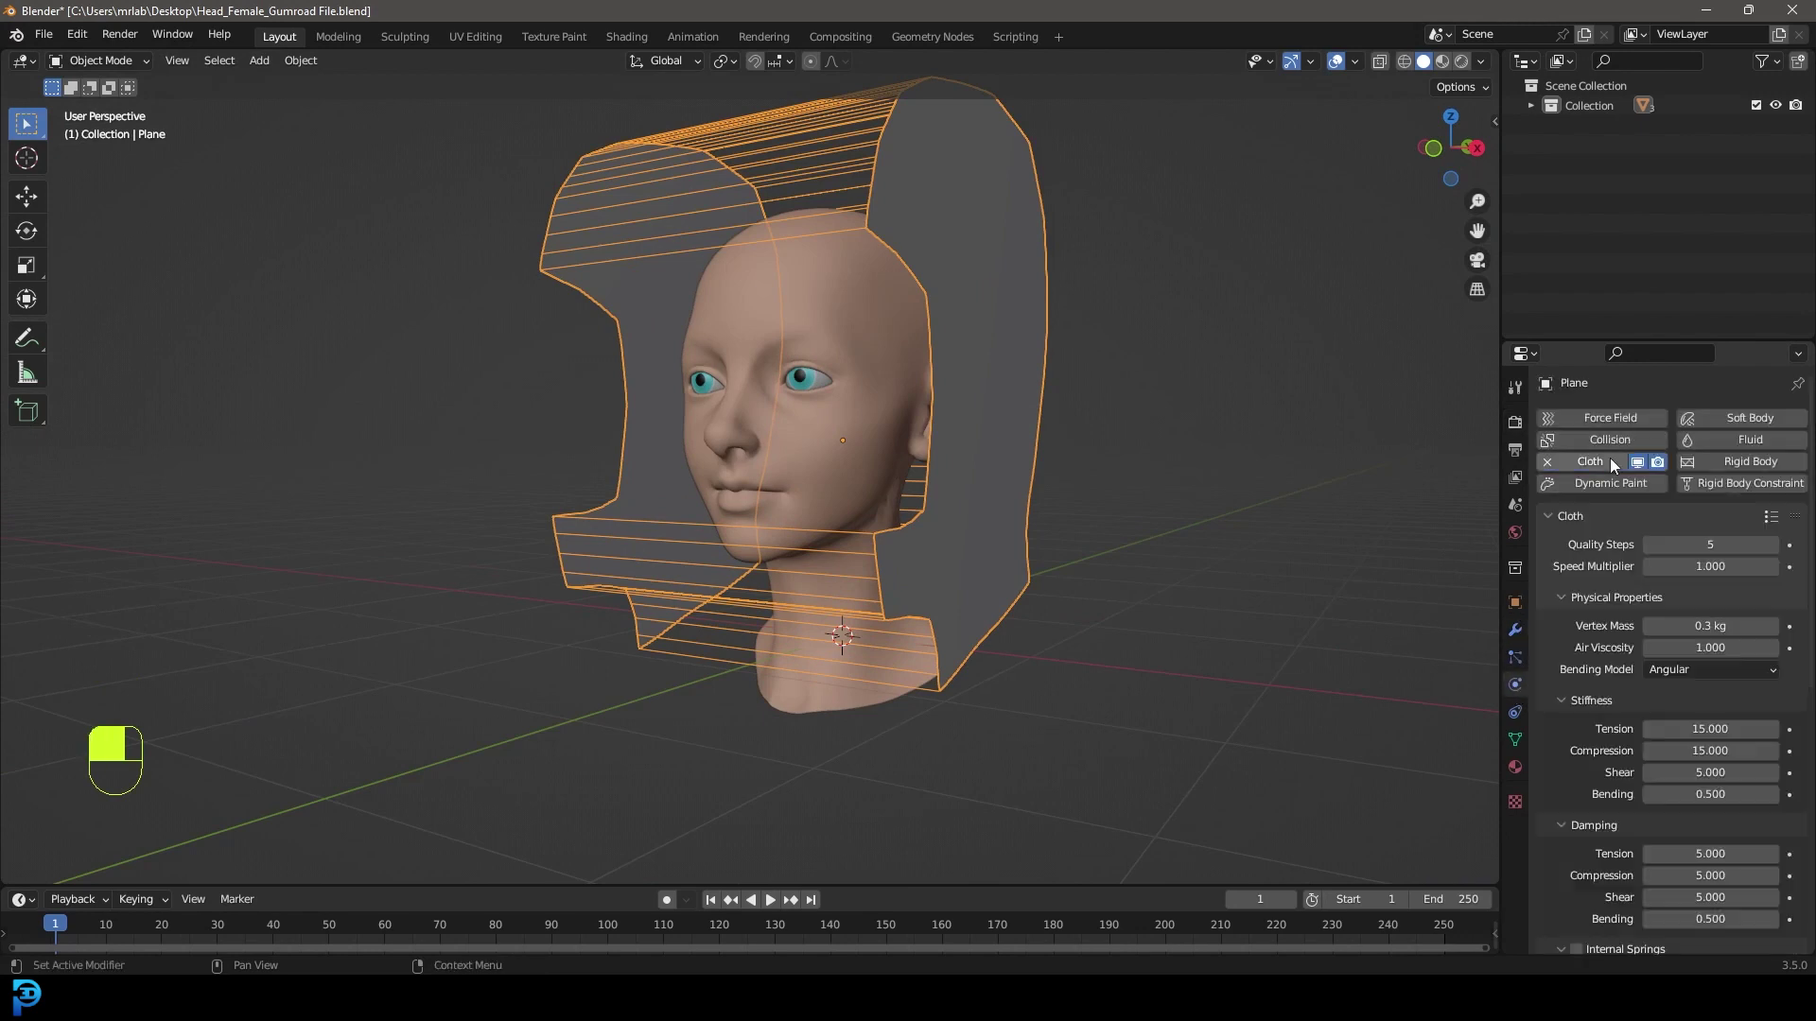
# Add Collision physics to the female head
pyautogui.click(833, 297)
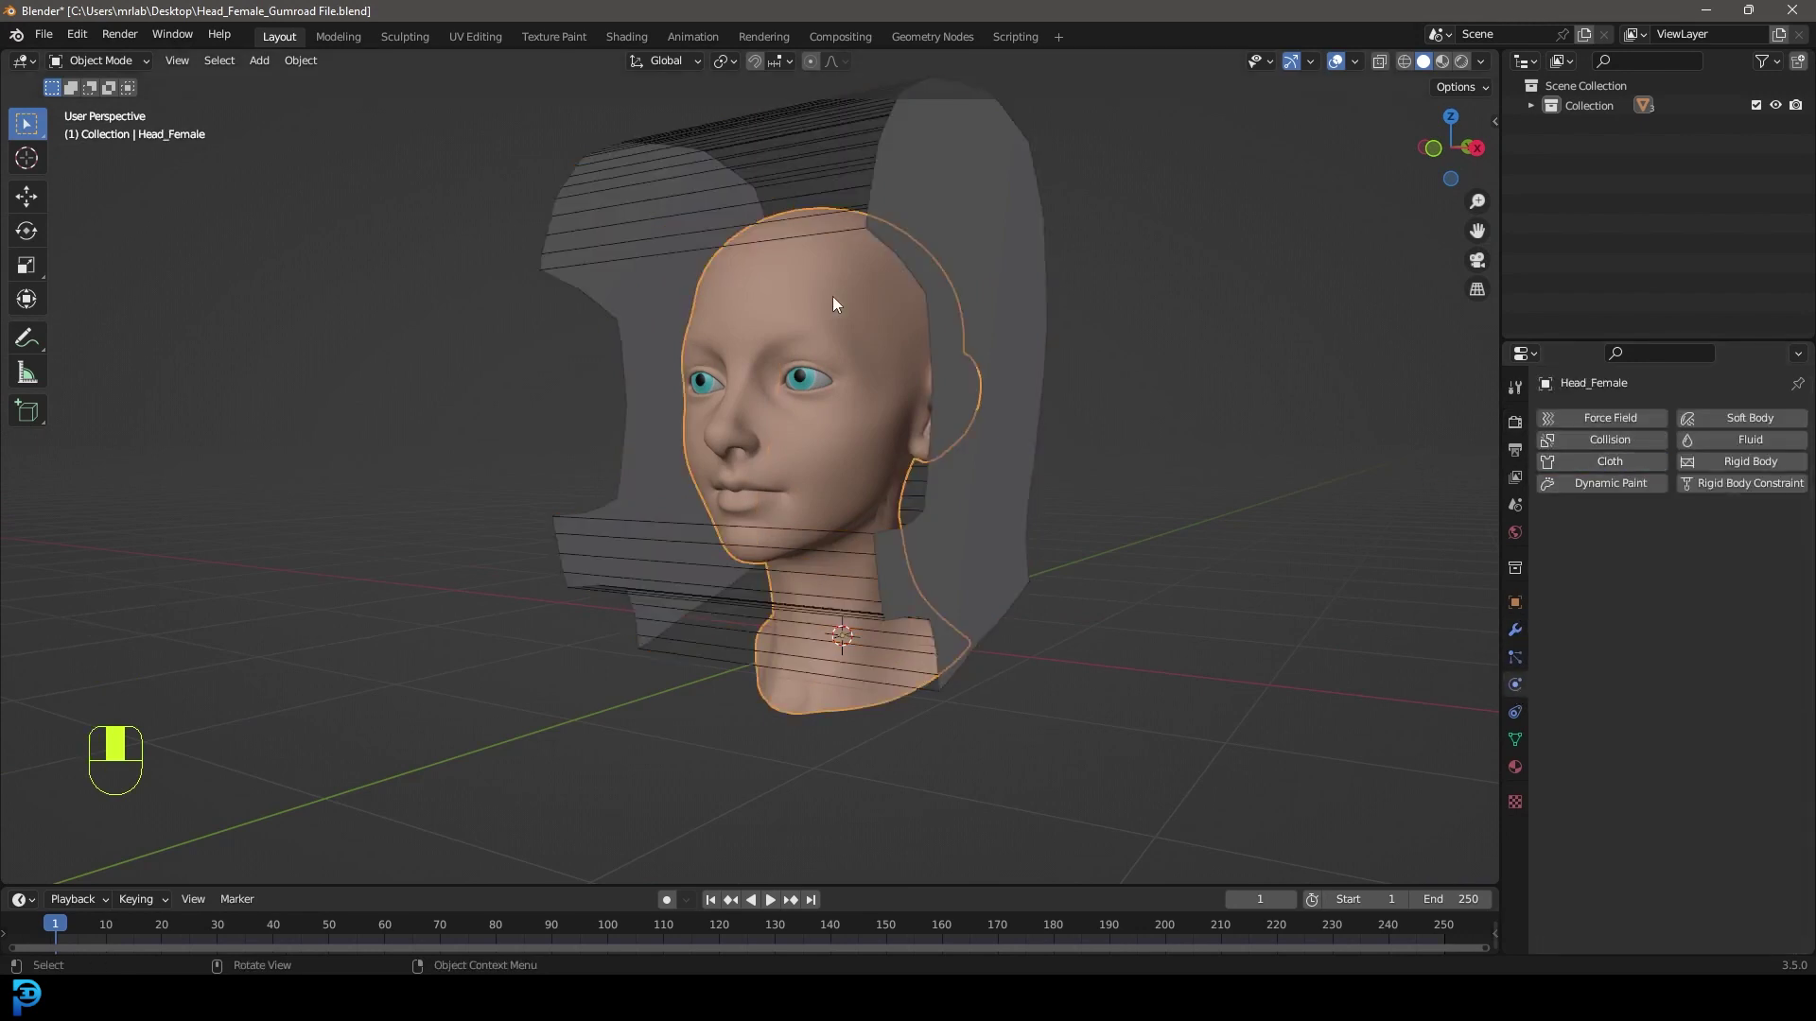
pyautogui.scroll(4, 774, 326)
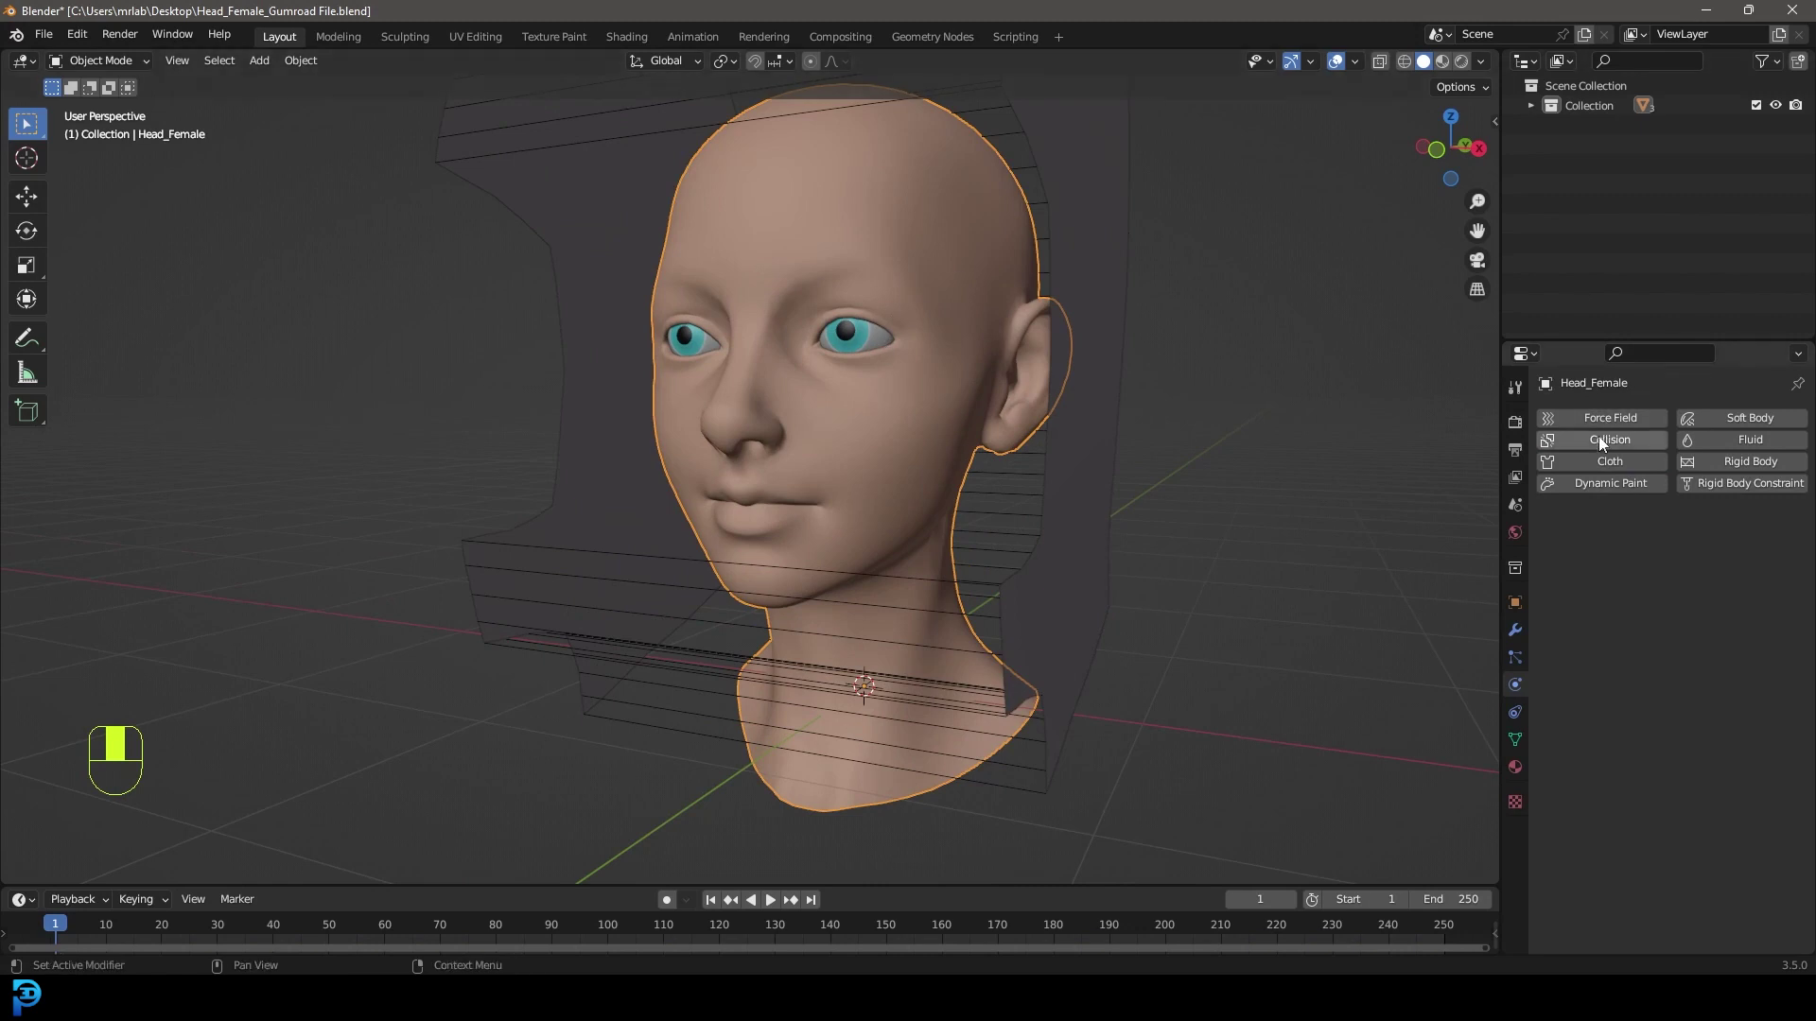
pyautogui.click(1603, 440)
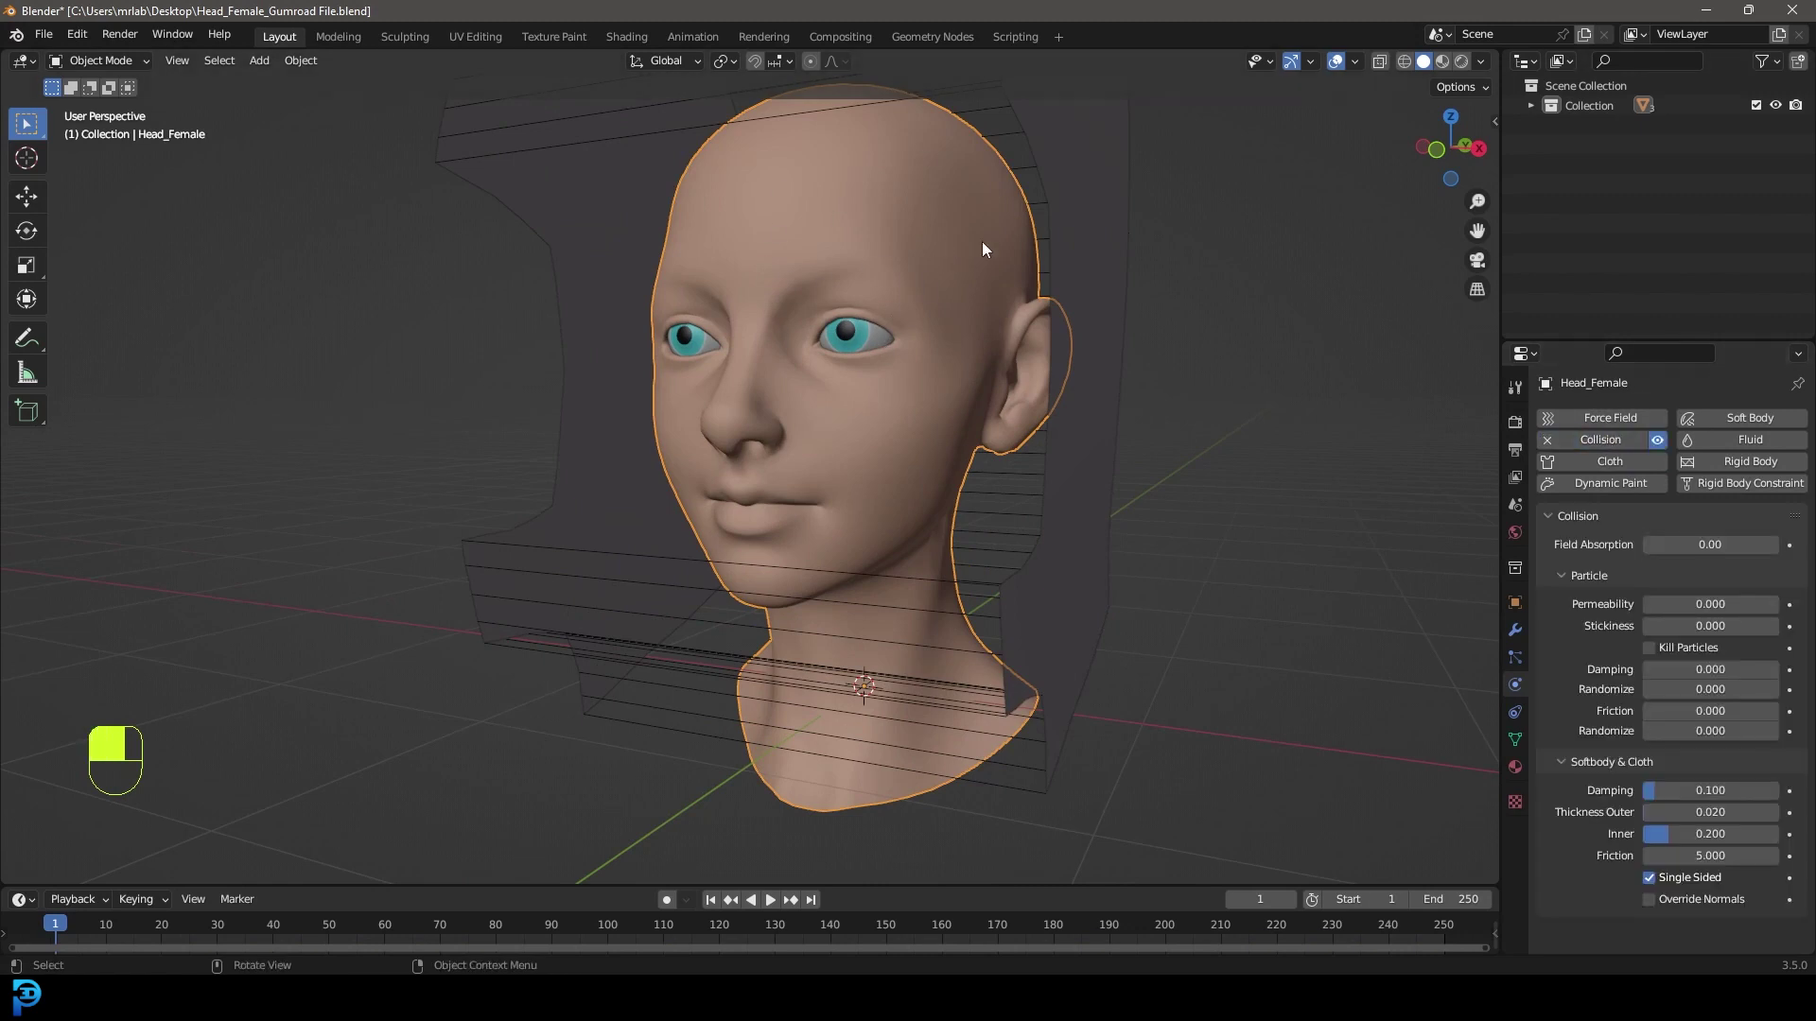
pyautogui.scroll(-1, 779, 232)
pyautogui.moveTo(779, 233); pyautogui.dragTo(758, 255, button='middle')
pyautogui.scroll(-2, 969, 297)
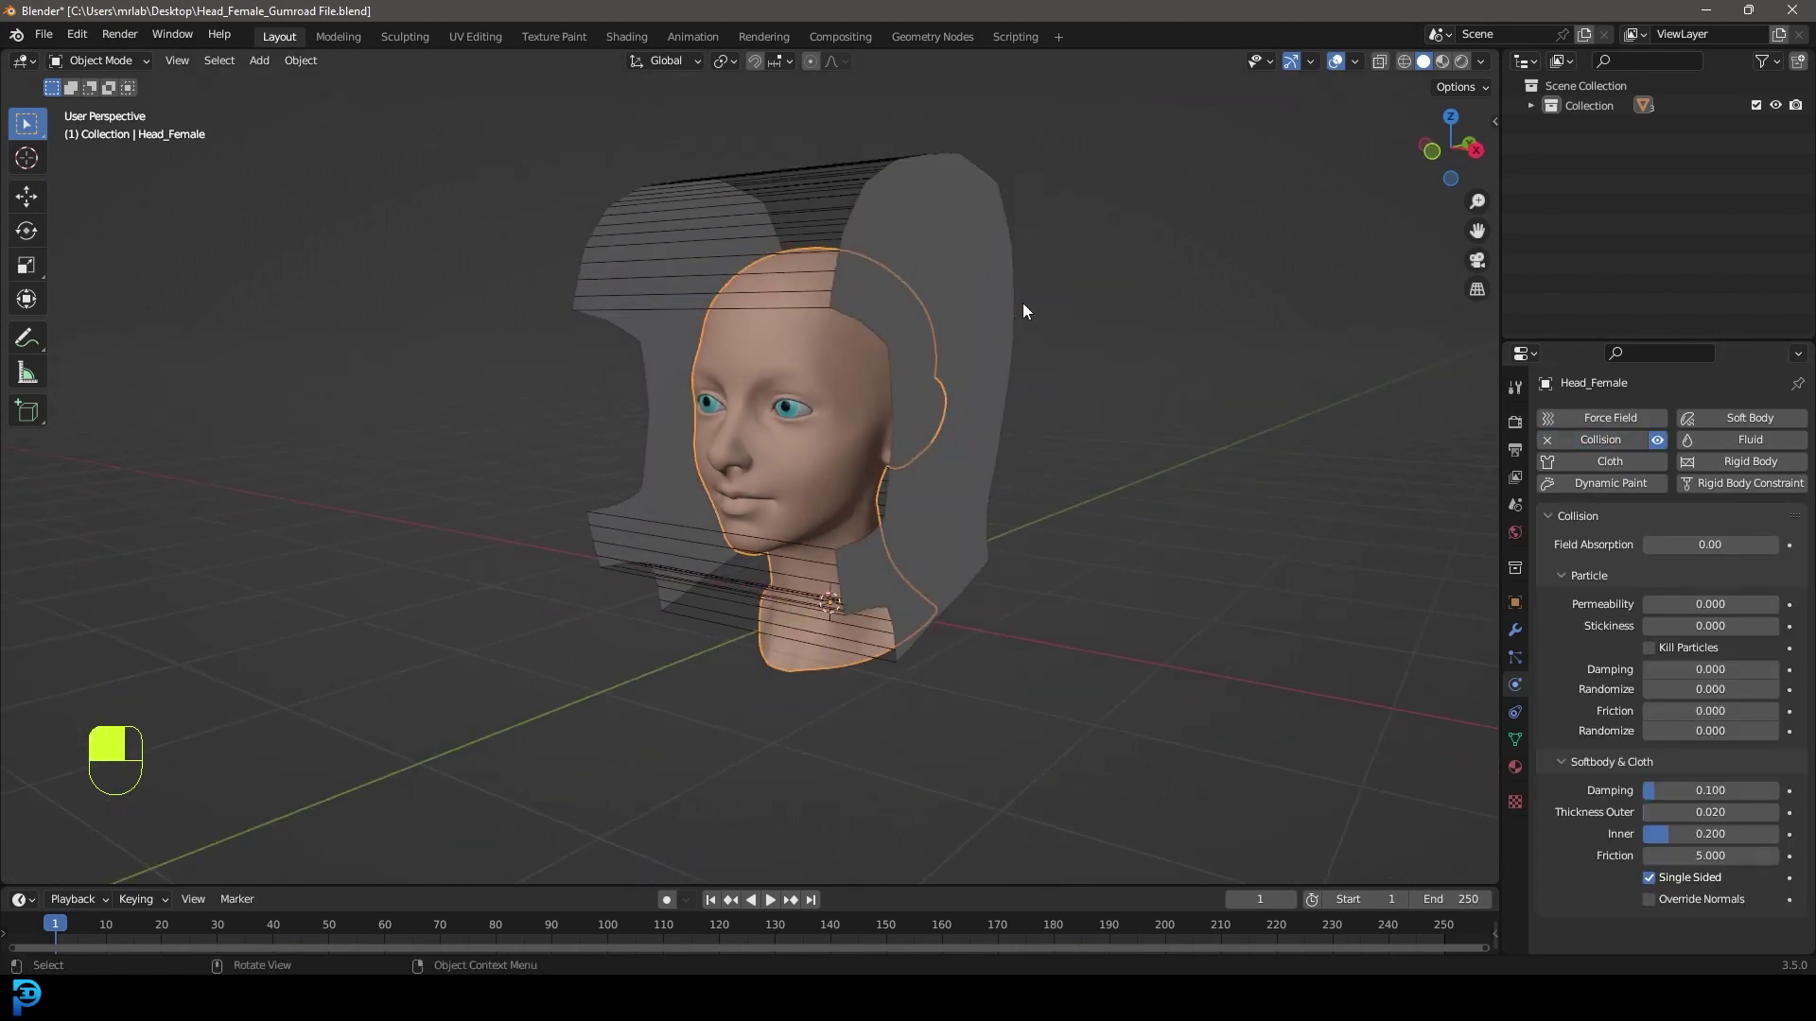
# Enable sewing in the helmet mesh's cloth shape settings with a maximum sewing force of 21
pyautogui.click(947, 200)
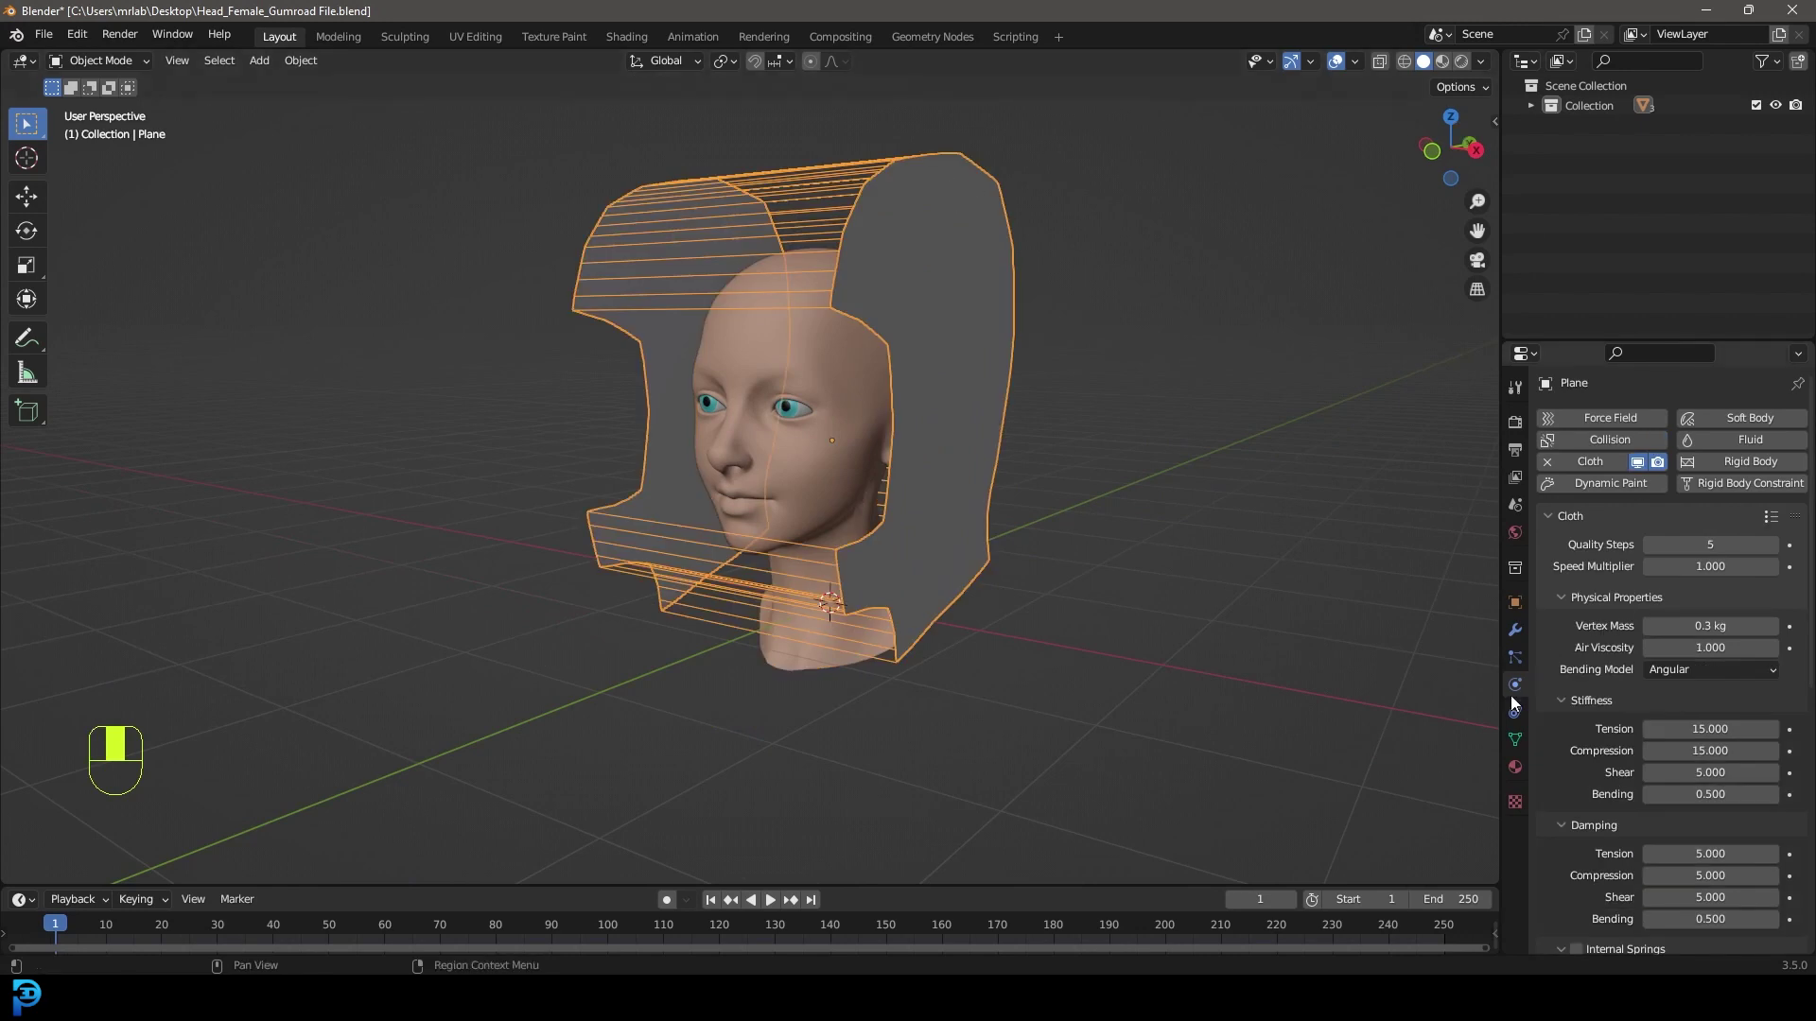
pyautogui.scroll(-12, 1597, 641)
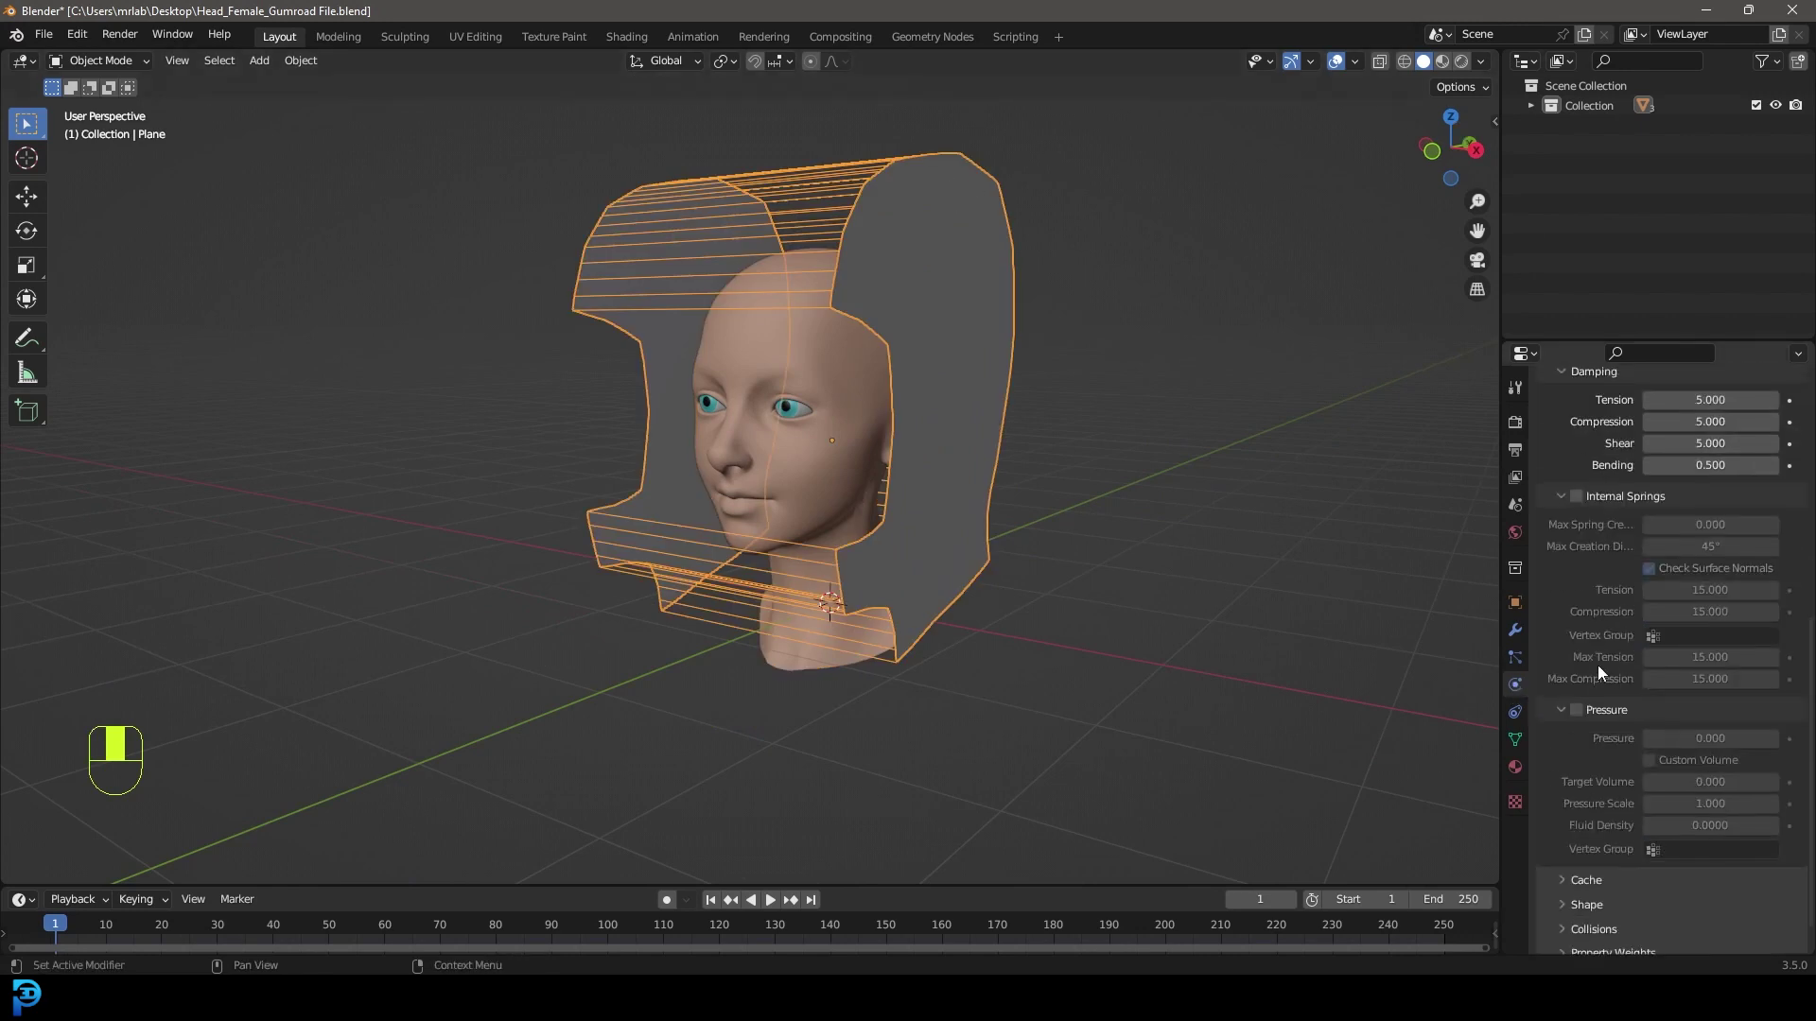
pyautogui.click(1577, 869)
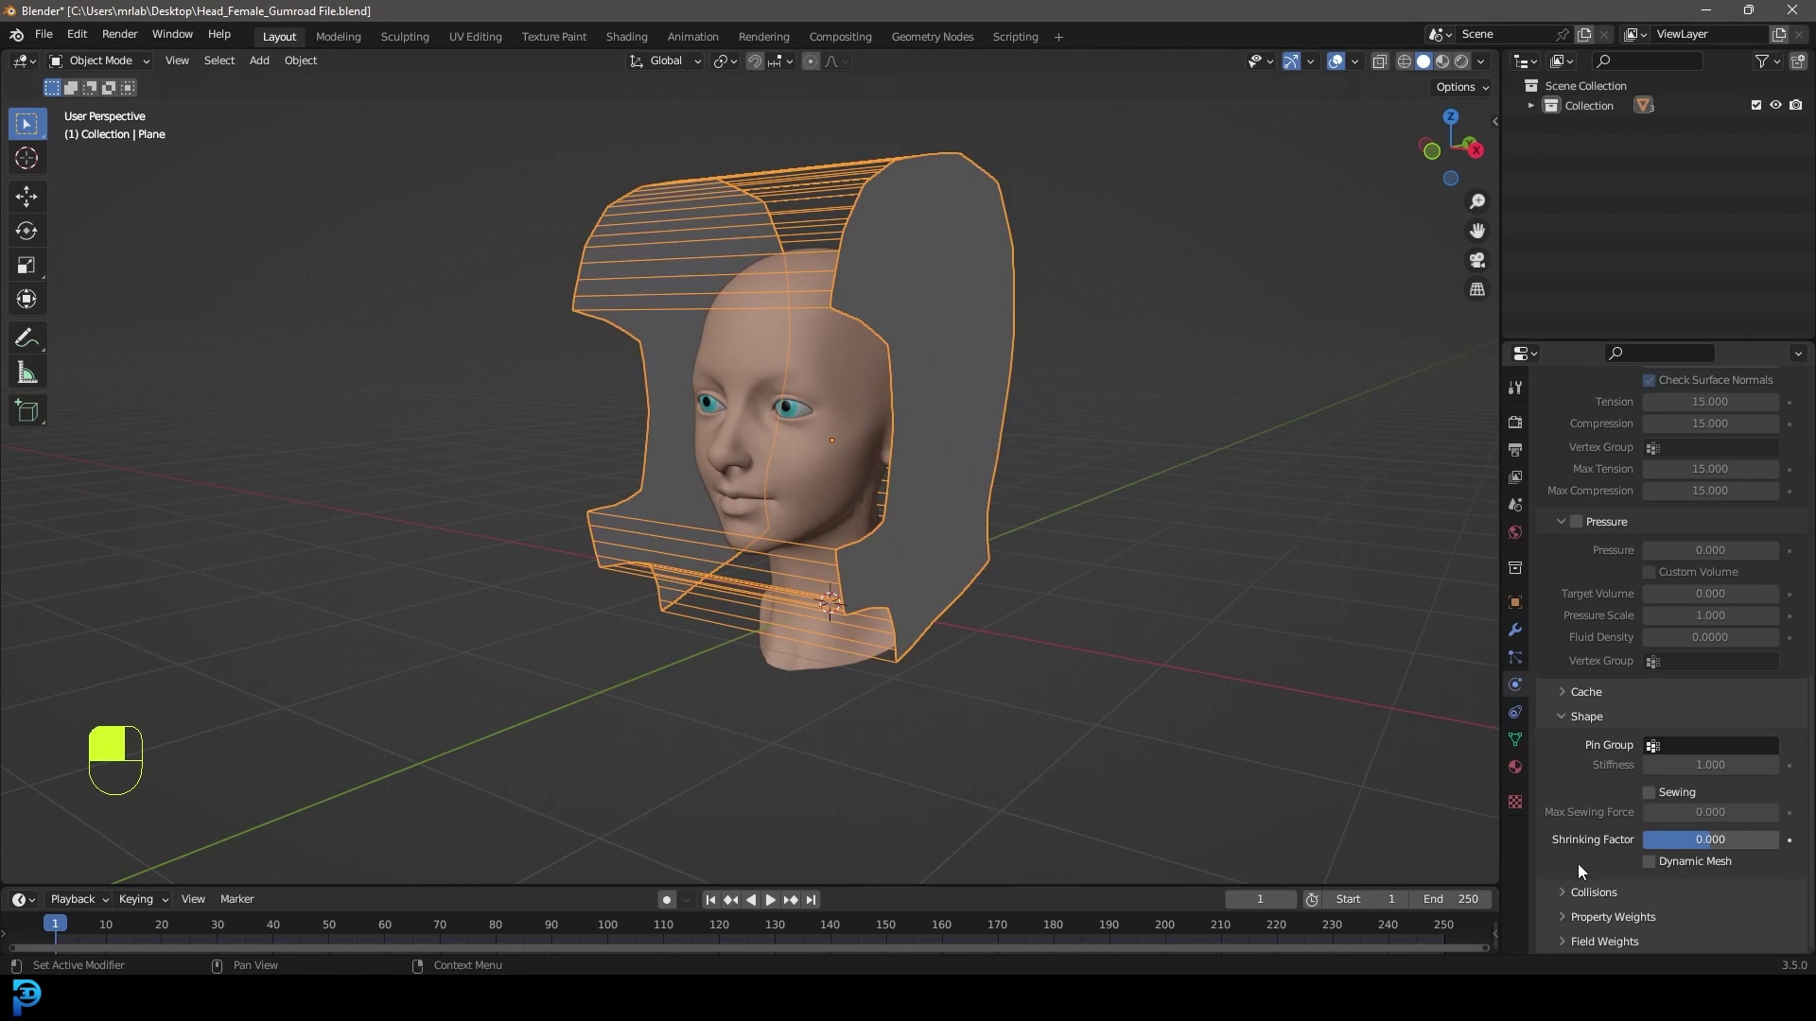
pyautogui.click(1657, 793)
pyautogui.click(1712, 813)
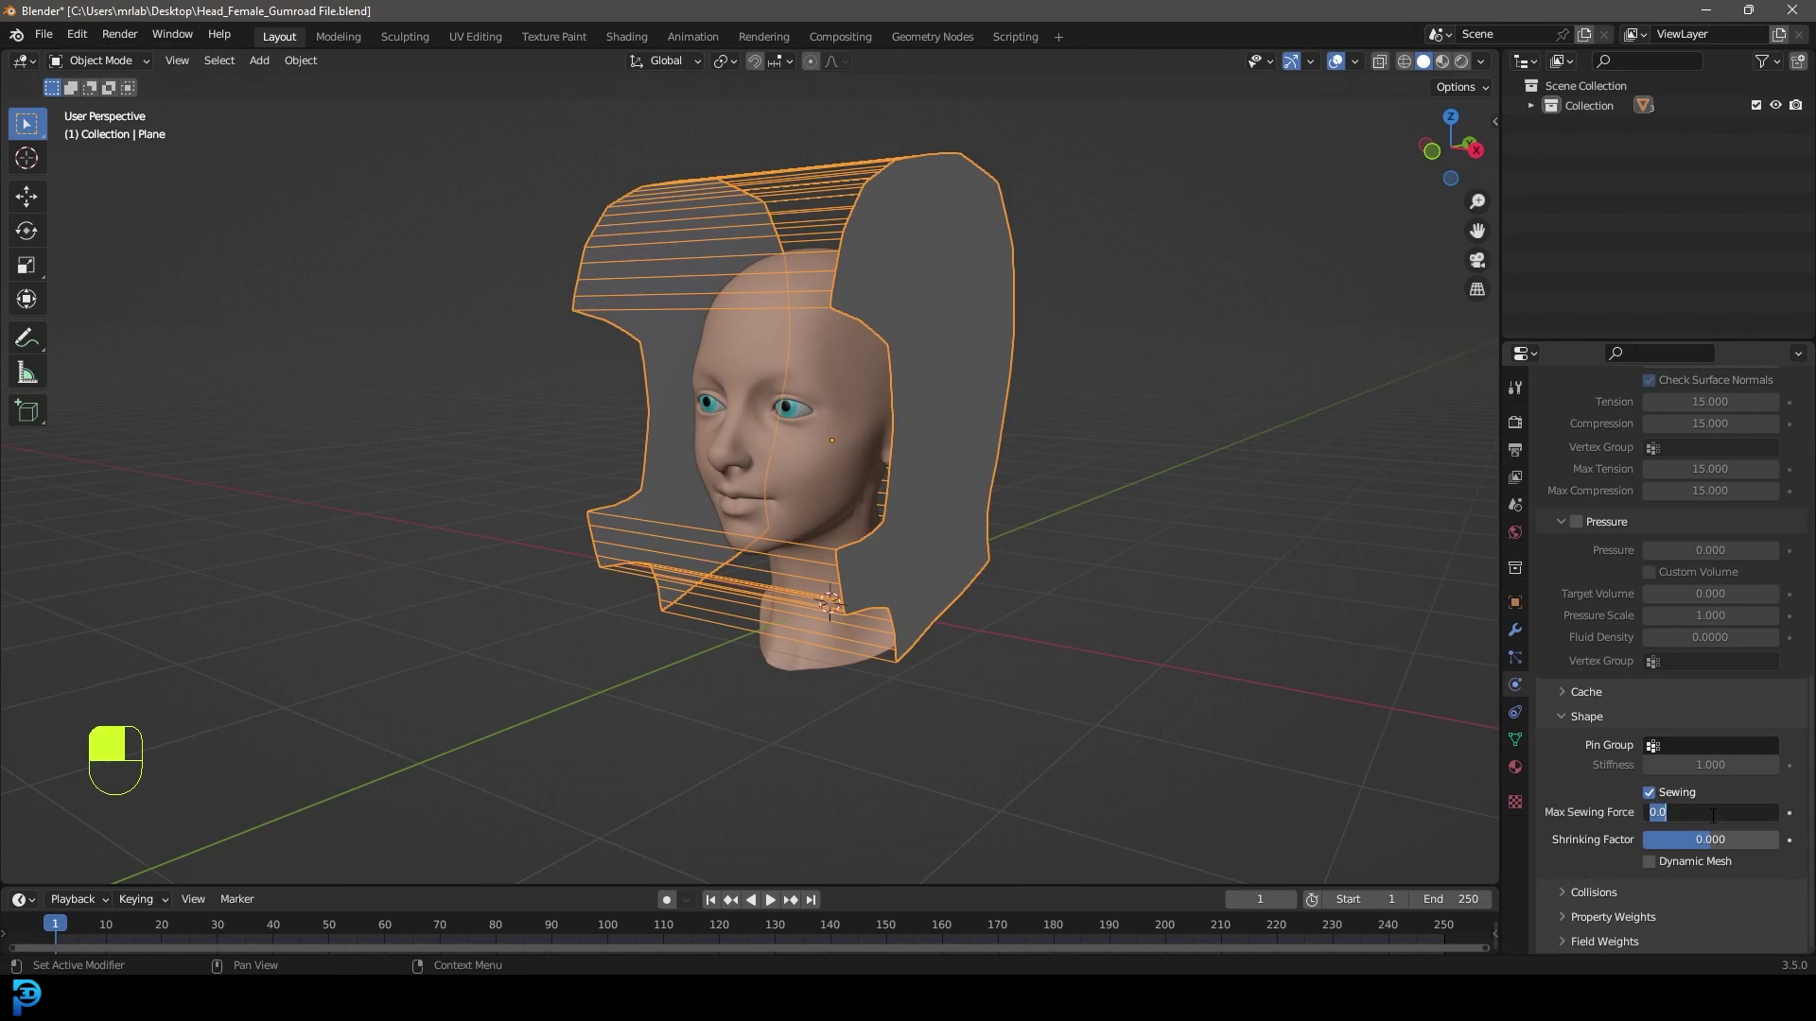
# Set the cloth's collision quality to 12 and save the file
pyautogui.scroll(16, 1646, 662)
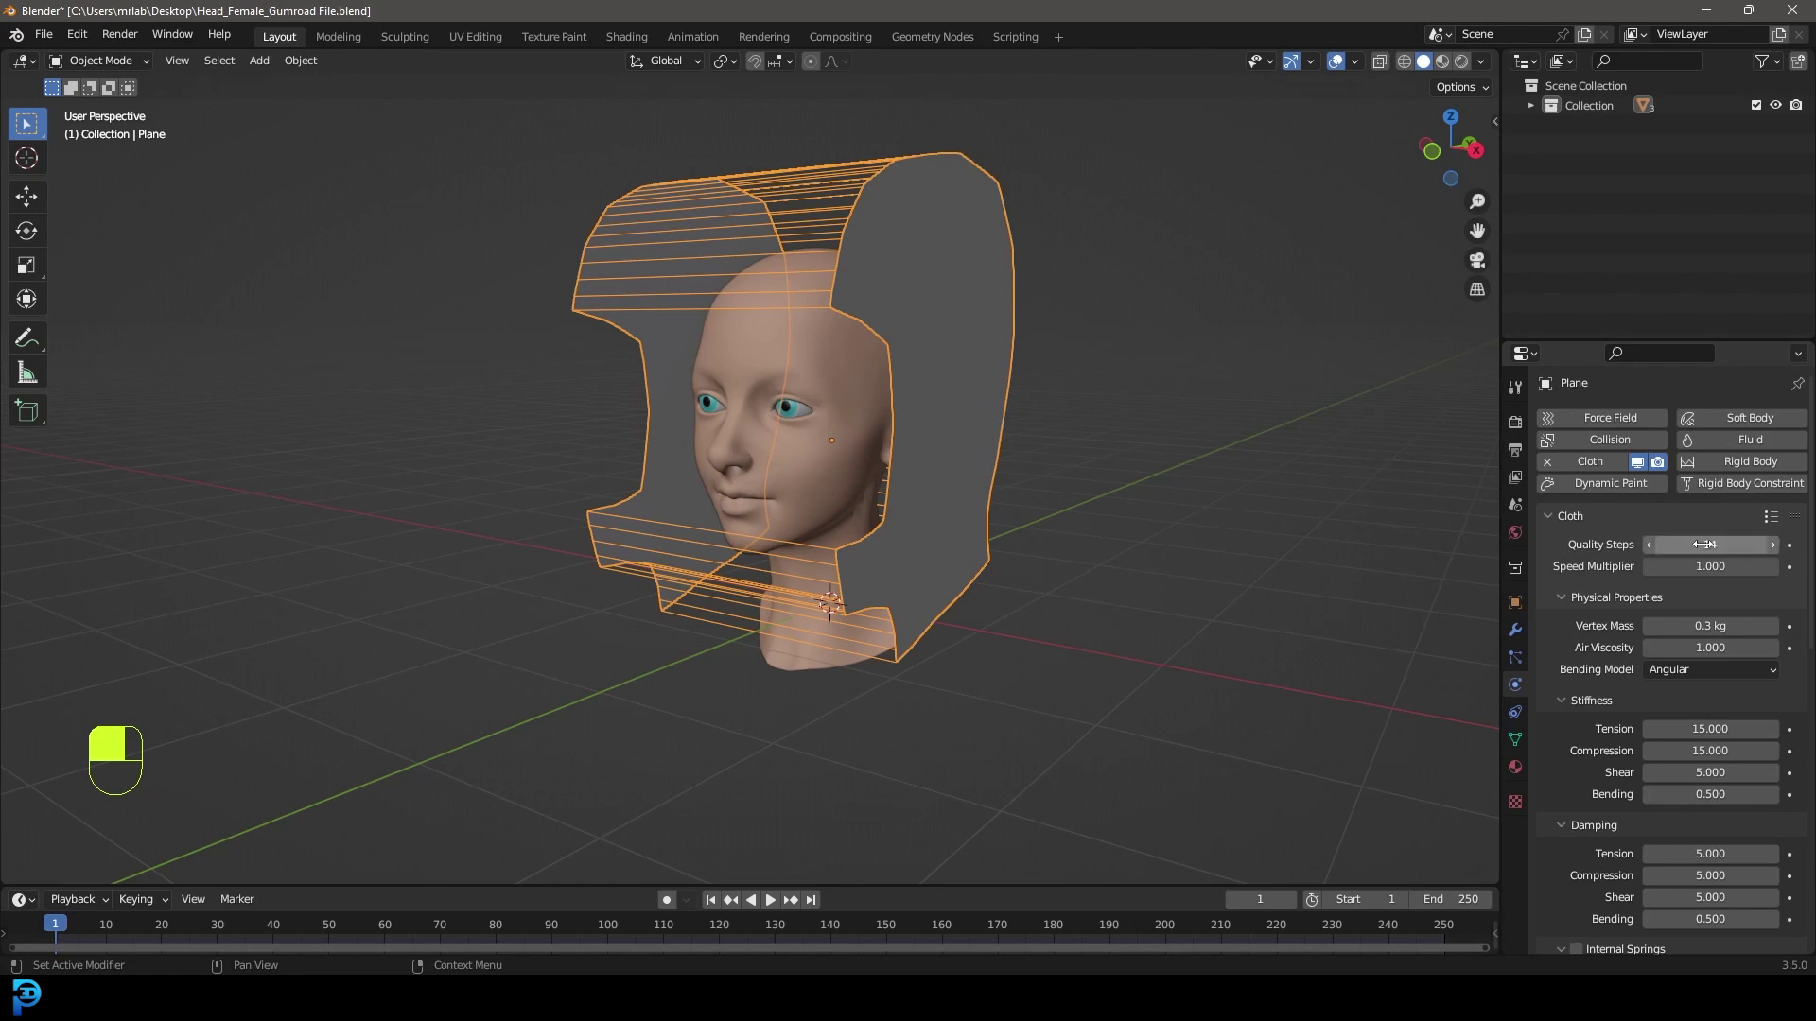
pyautogui.scroll(-15, 1598, 554)
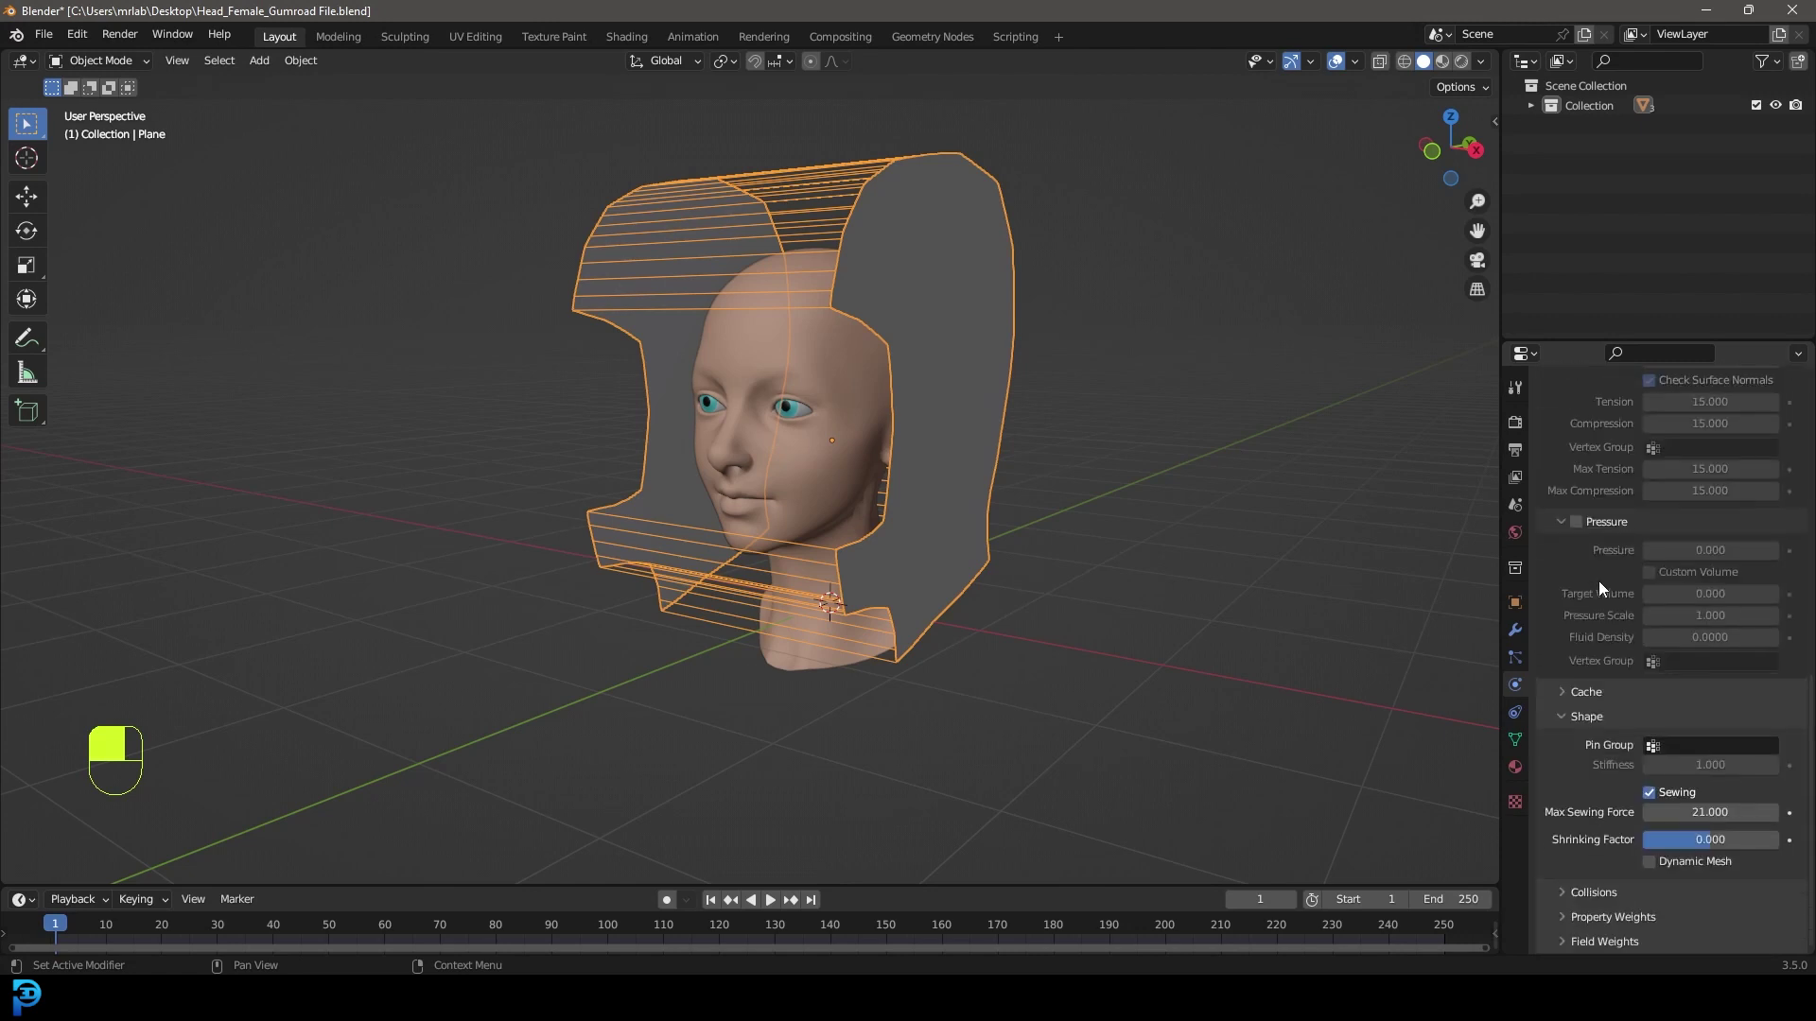
pyautogui.click(1588, 893)
pyautogui.scroll(-6, 1608, 870)
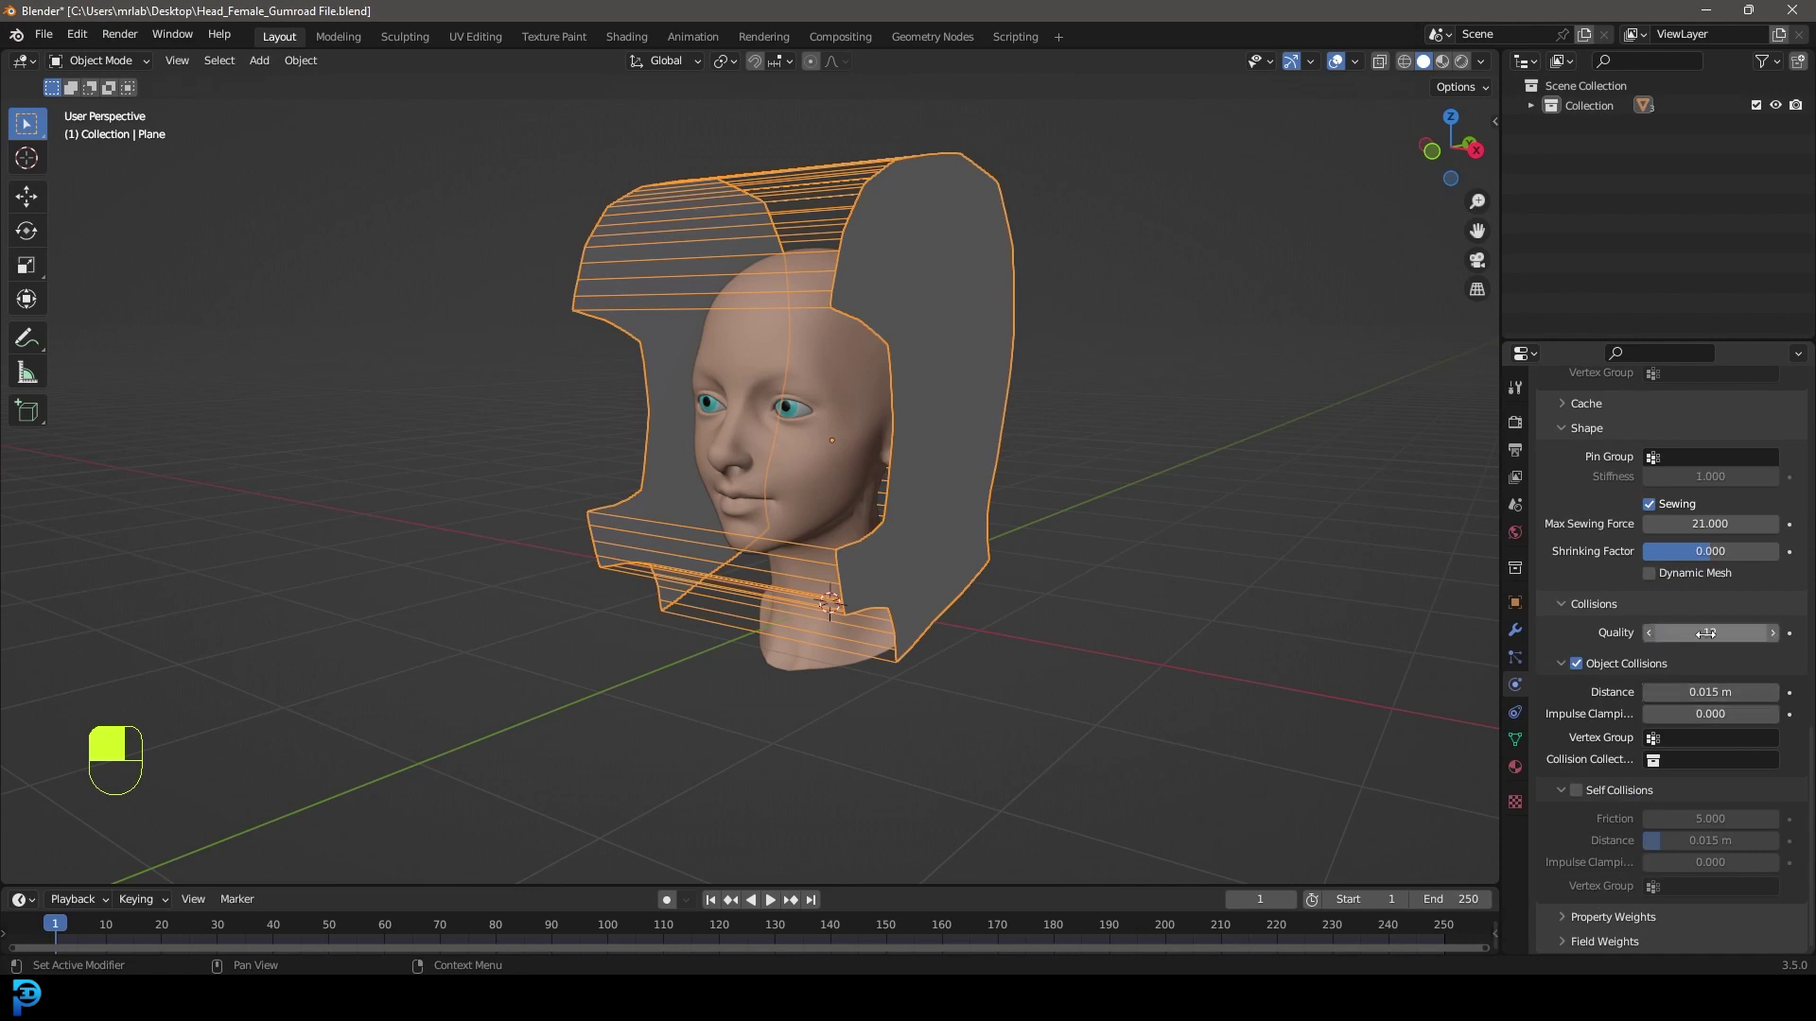
pyautogui.scroll(2, 970, 445)
pyautogui.hotkey('ctrl', 's')
pyautogui.hotkey('ctrl', 's')
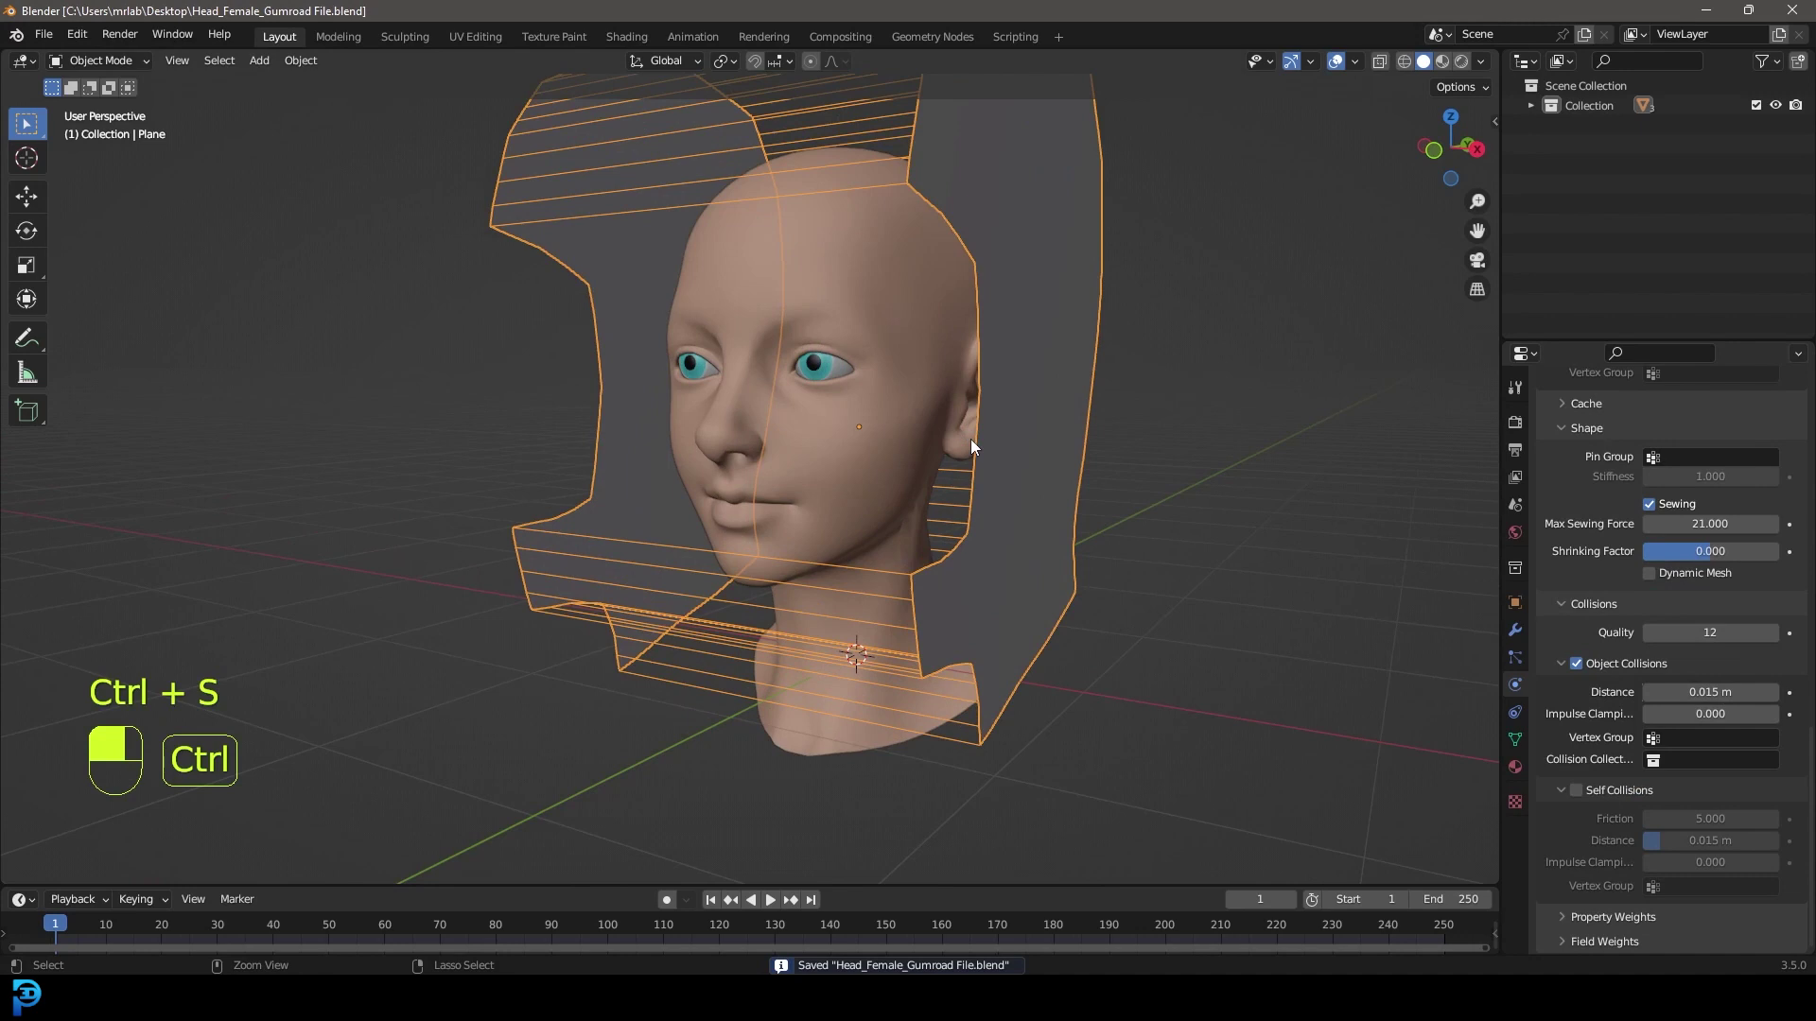
# Play the cloth simulation to sew the panels around the head and stop it at frame 11
pyautogui.scroll(-4, 980, 445)
pyautogui.scroll(3, 995, 460)
pyautogui.moveTo(445, 893); pyautogui.dragTo(440, 833)
pyautogui.press('space')
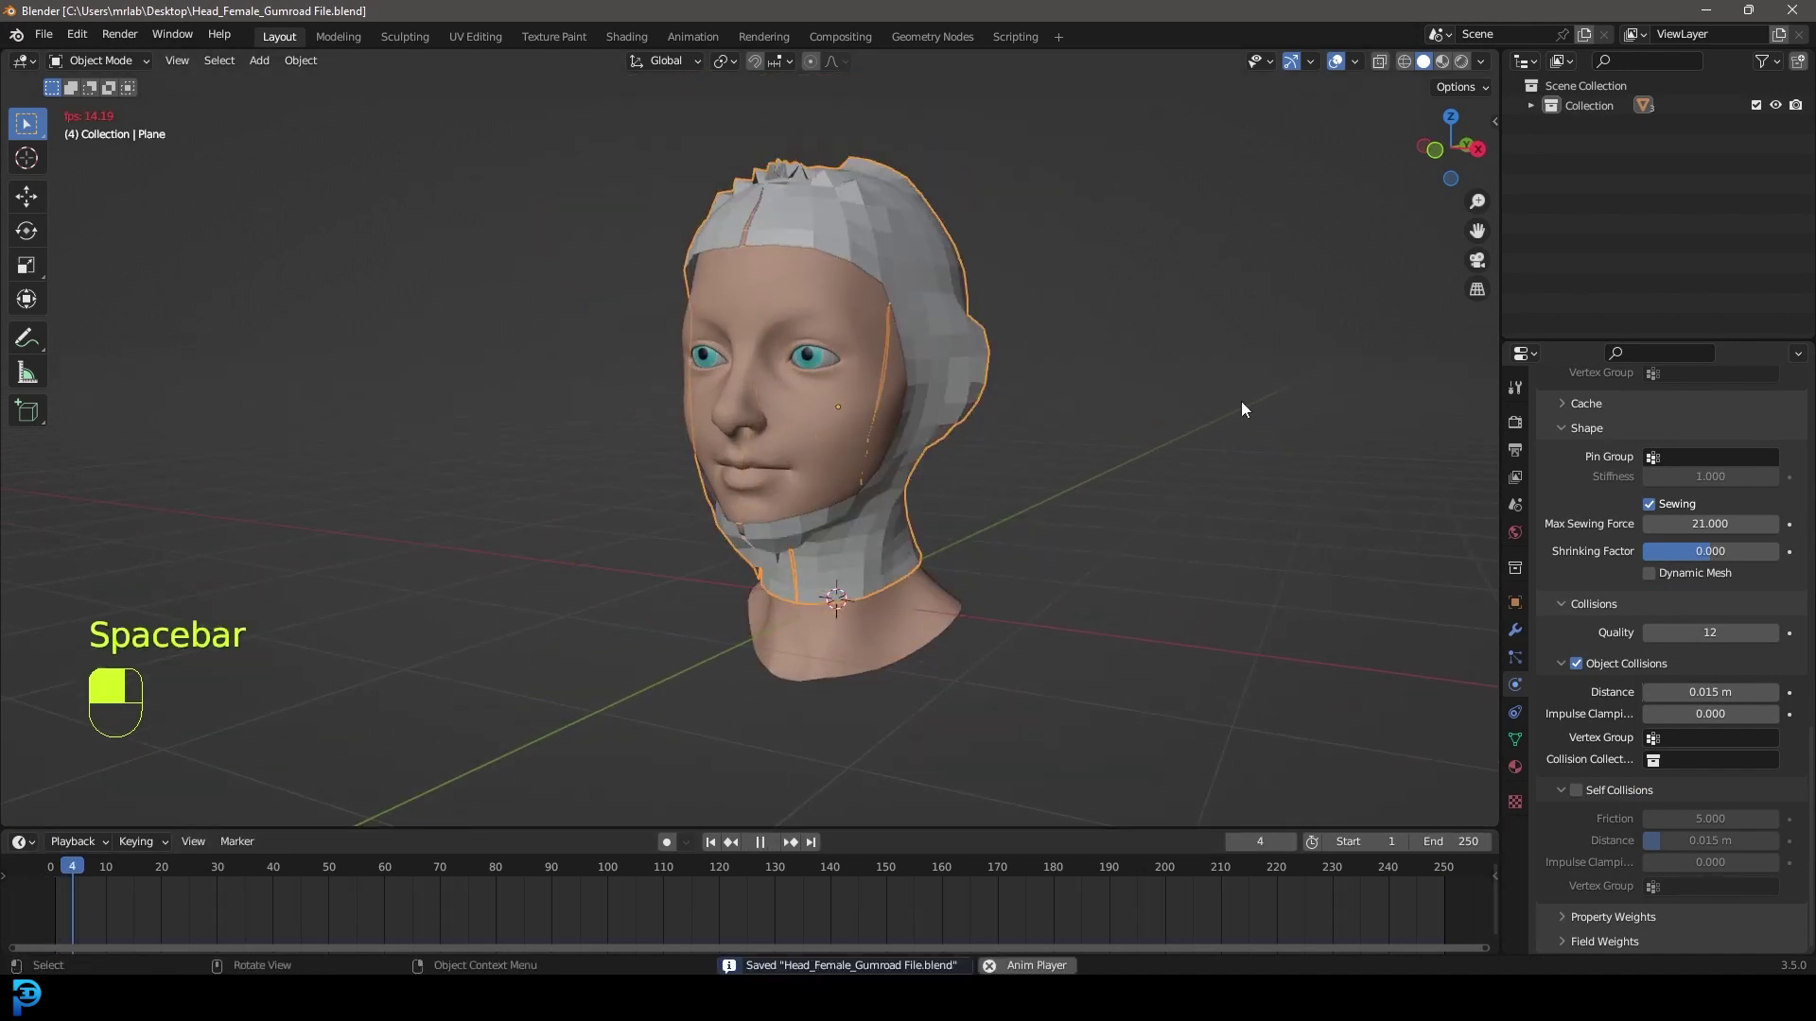
pyautogui.press('space')
pyautogui.moveTo(1230, 389); pyautogui.dragTo(877, 258, button='middle')
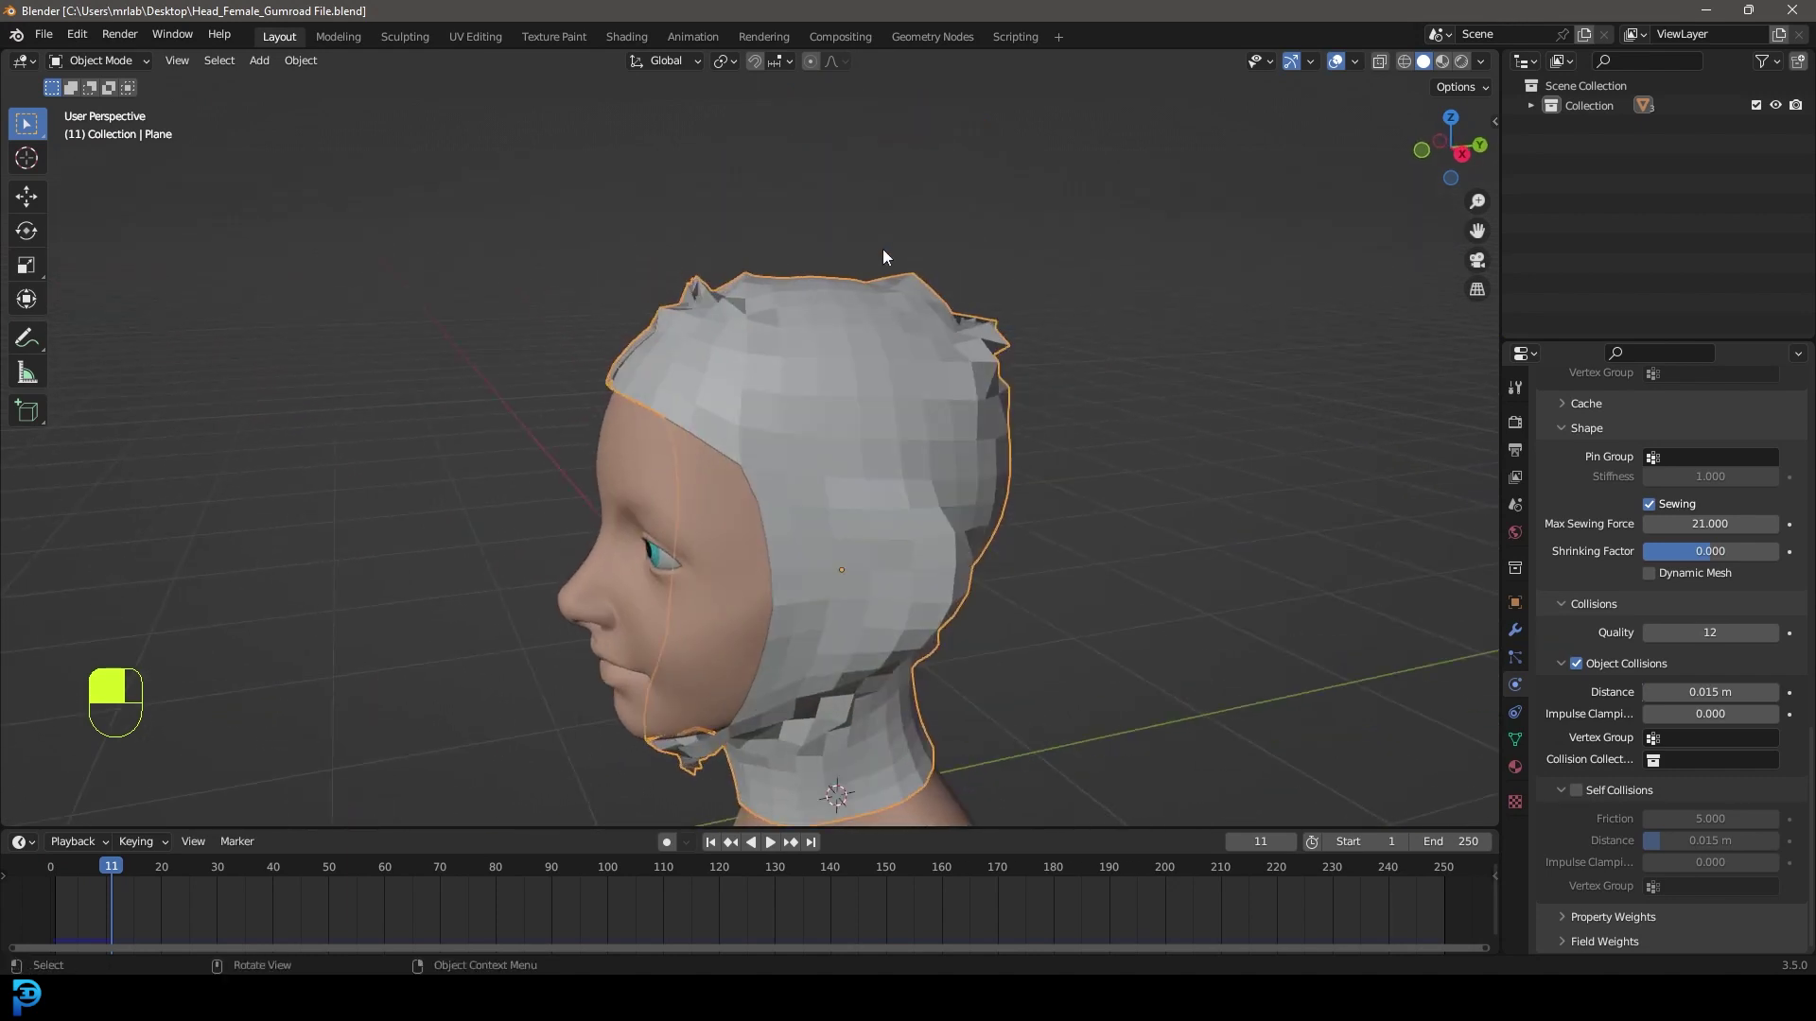
# Apply smooth shading to the fabric head covering
pyautogui.rightClick(899, 299)
pyautogui.click(815, 300)
pyautogui.scroll(-3, 816, 301)
# Examine how the simulated cloth fits under the chin and around the neck
pyautogui.moveTo(900, 499); pyautogui.dragTo(887, 444, button='middle')
pyautogui.scroll(4, 887, 444)
pyautogui.moveTo(647, 671); pyautogui.dragTo(756, 594, button='middle')
pyautogui.scroll(1, 754, 640)
pyautogui.scroll(2, 757, 594)
pyautogui.keyDown('shift'); pyautogui.moveTo(774, 667); pyautogui.dragTo(772, 507, button='middle'); pyautogui.keyUp('shift')
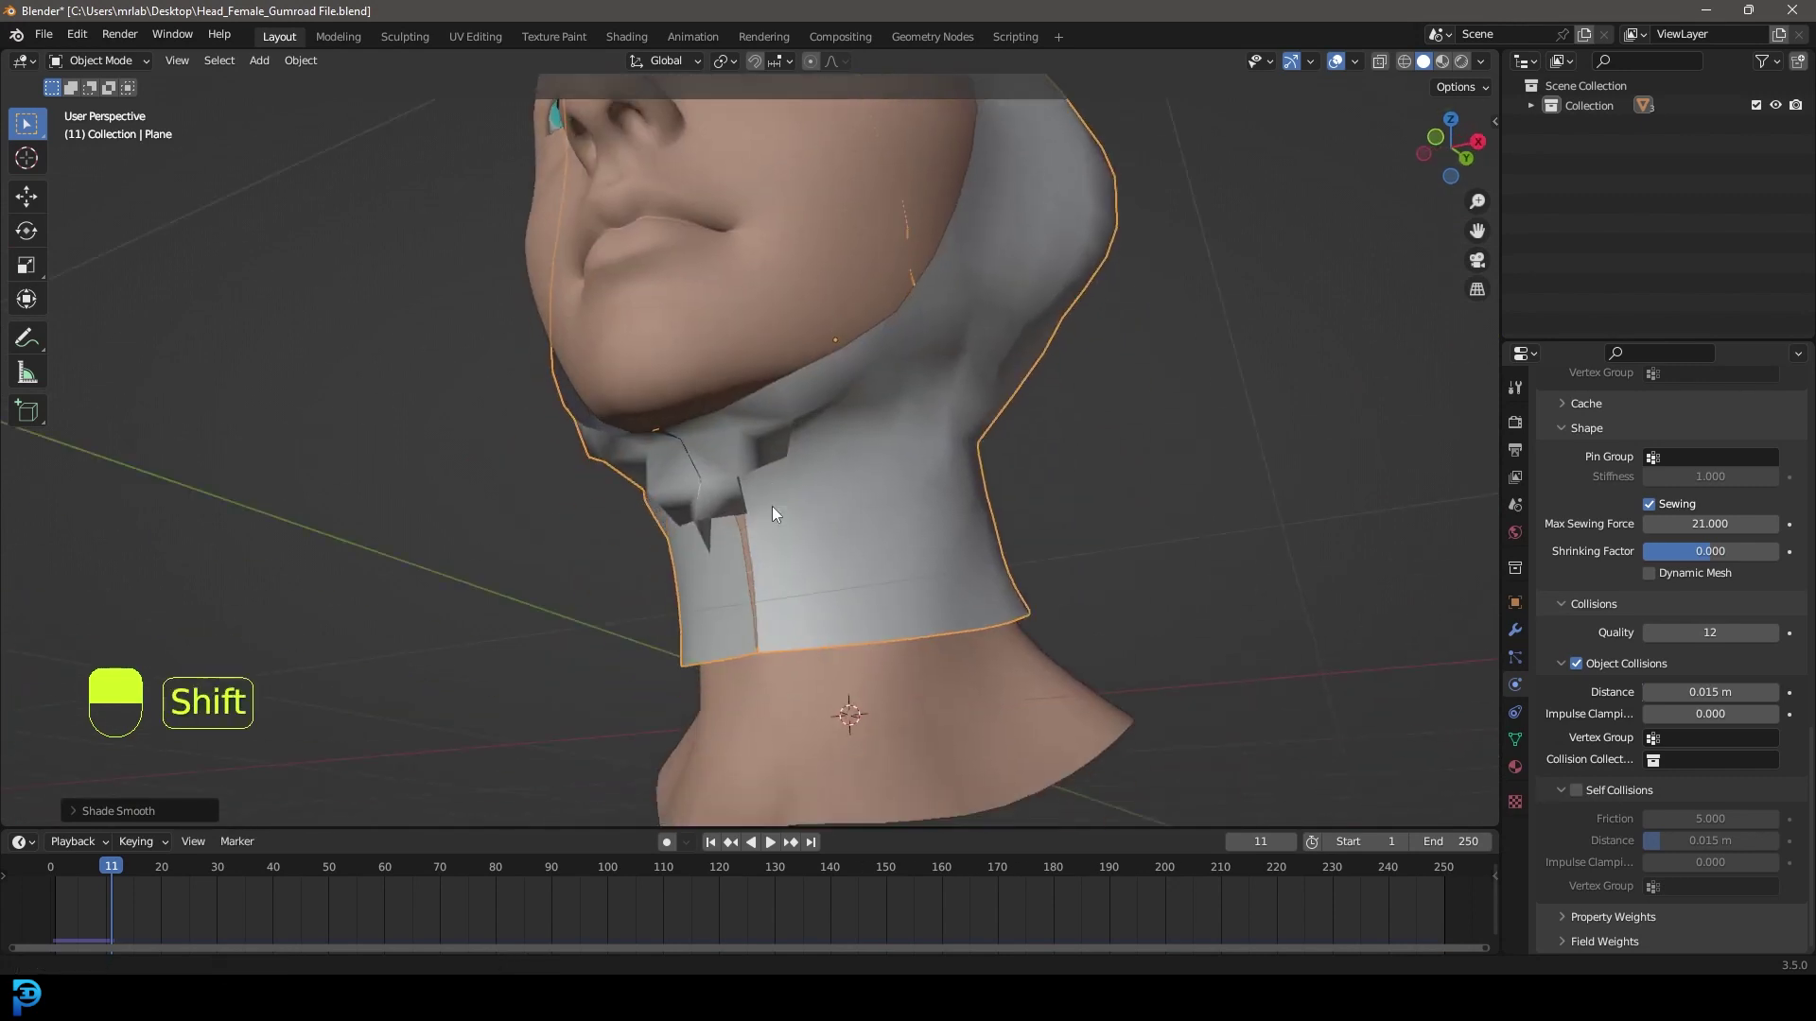
pyautogui.scroll(-1, 605, 363)
pyautogui.scroll(-2, 732, 348)
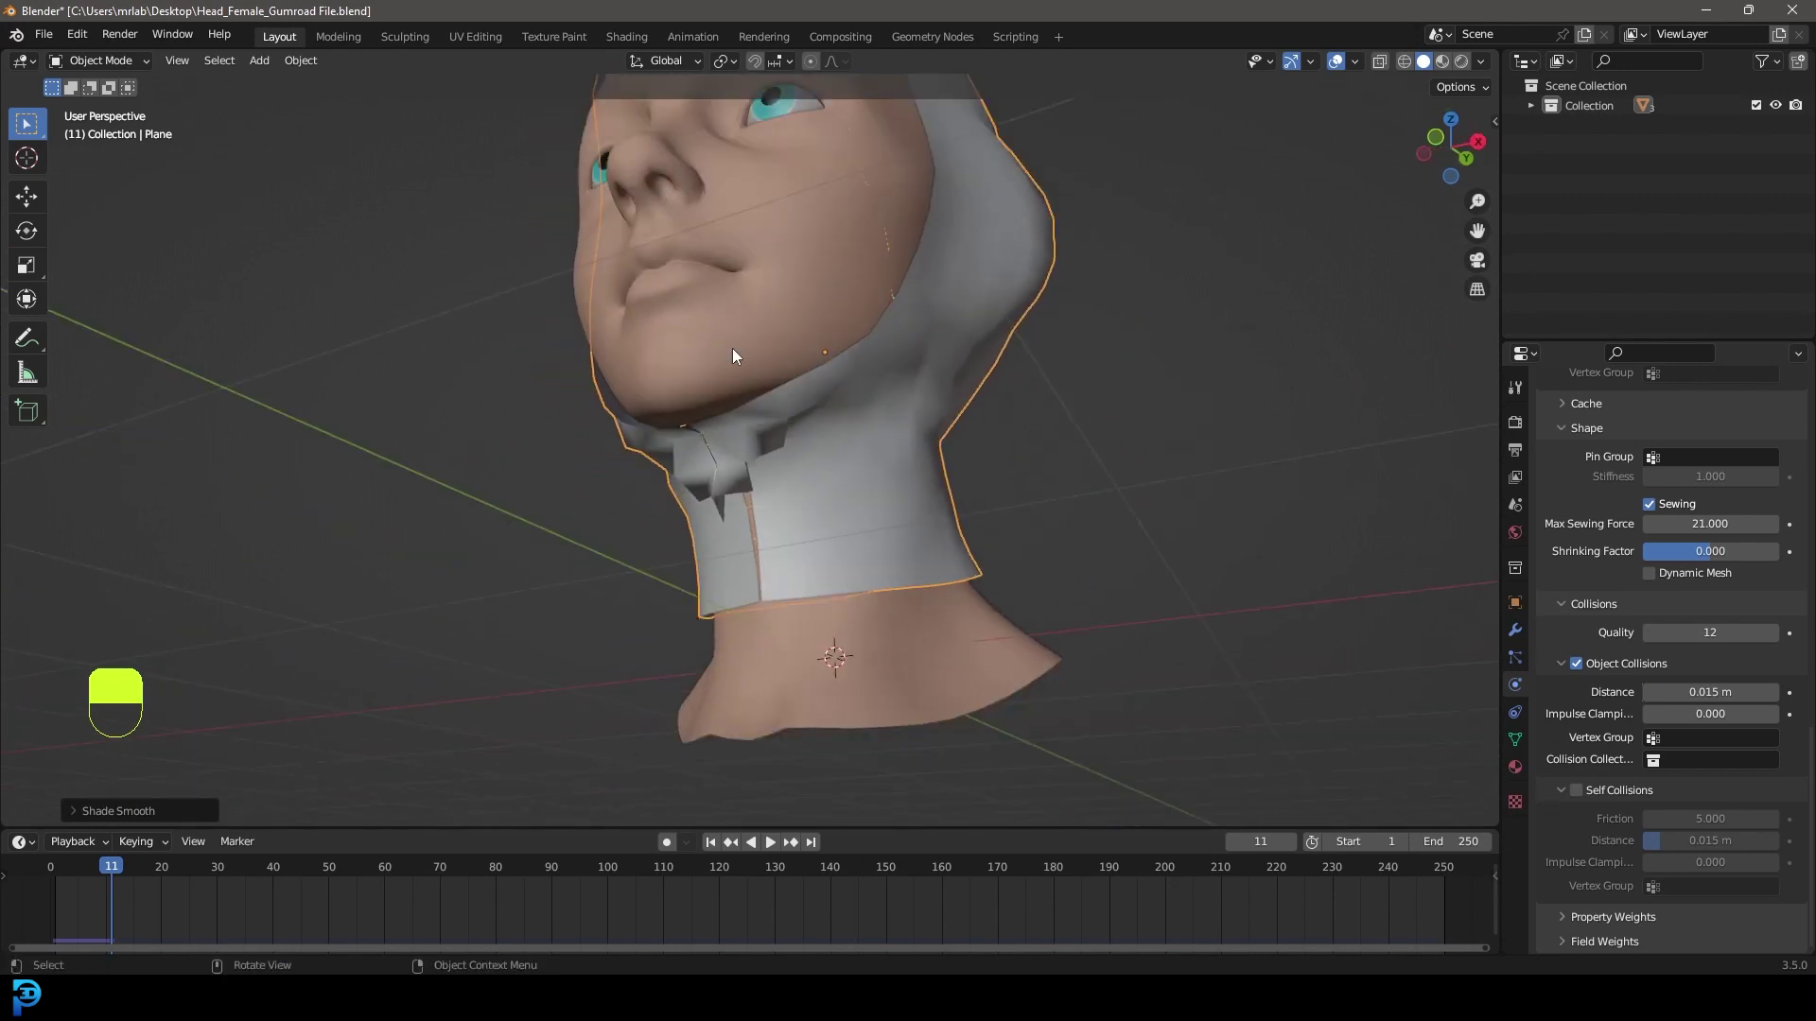
# Return to frame 1 and edit the head covering's mesh in a right-side wireframe view
pyautogui.press('KP_3')
pyautogui.hotkey('shift', 'Left')
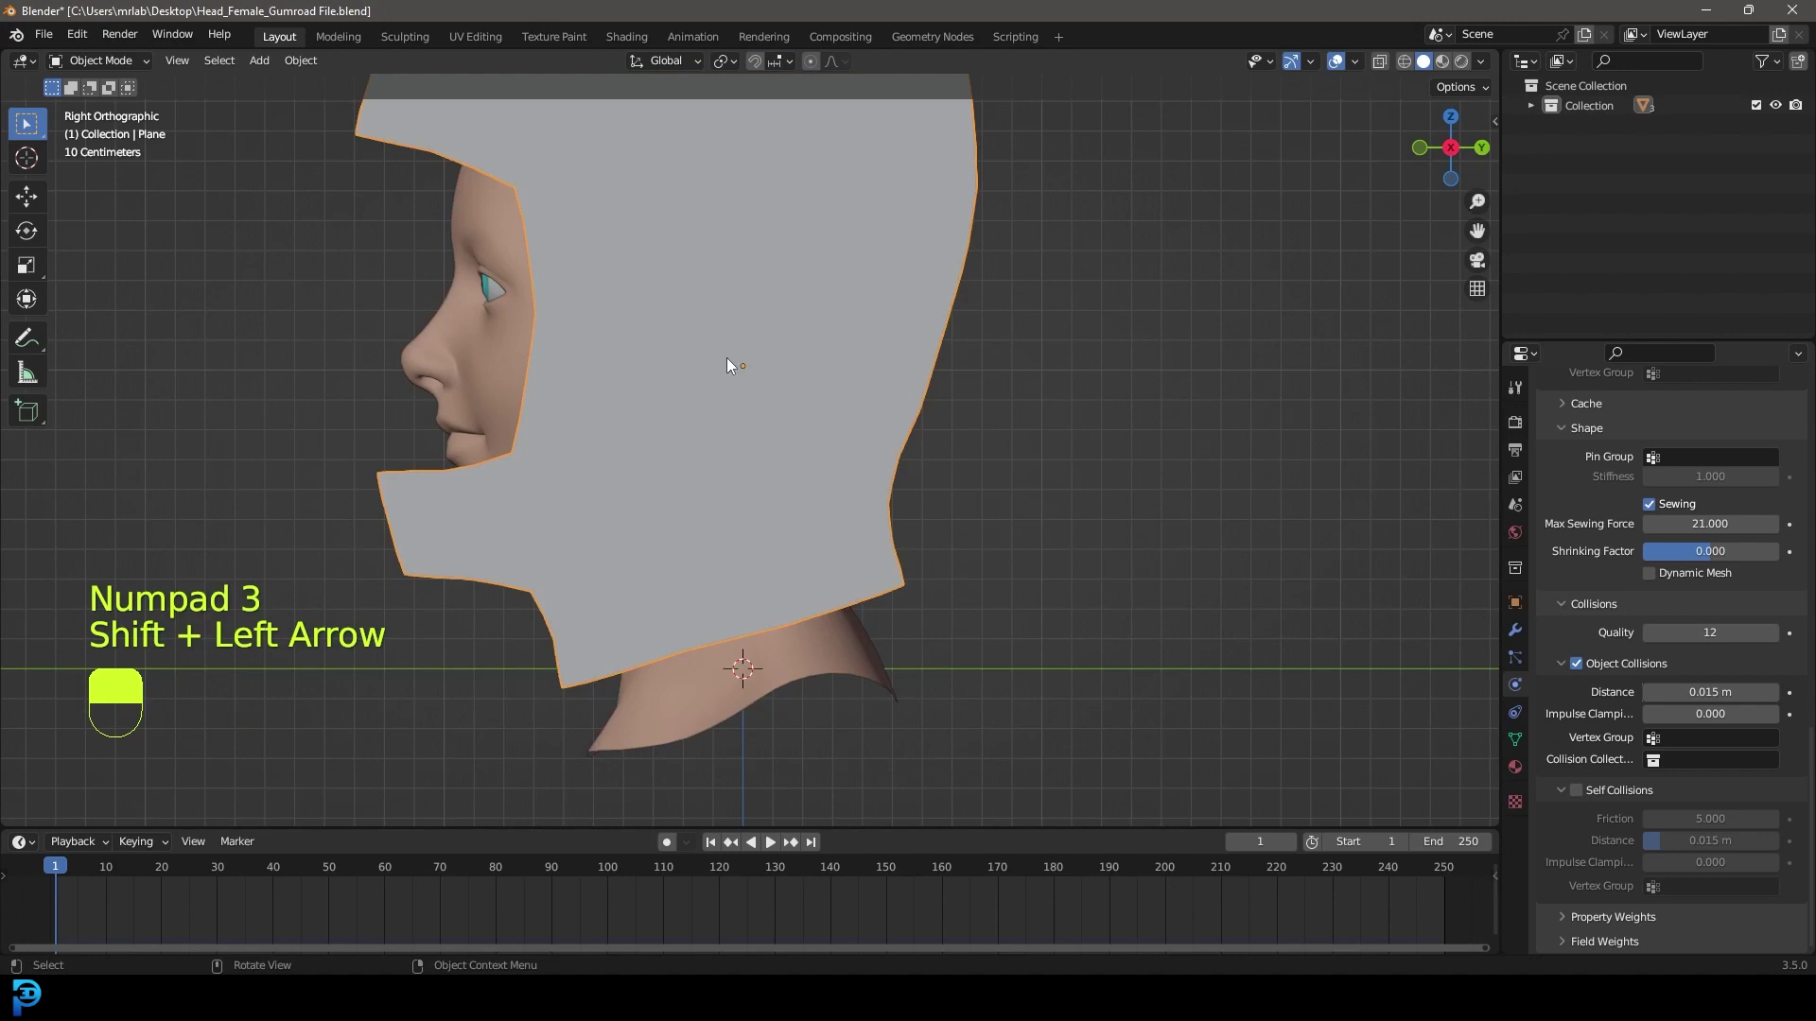
pyautogui.press('Tab')
pyautogui.scroll(1, 673, 393)
pyautogui.press('z')
pyautogui.click(535, 391)
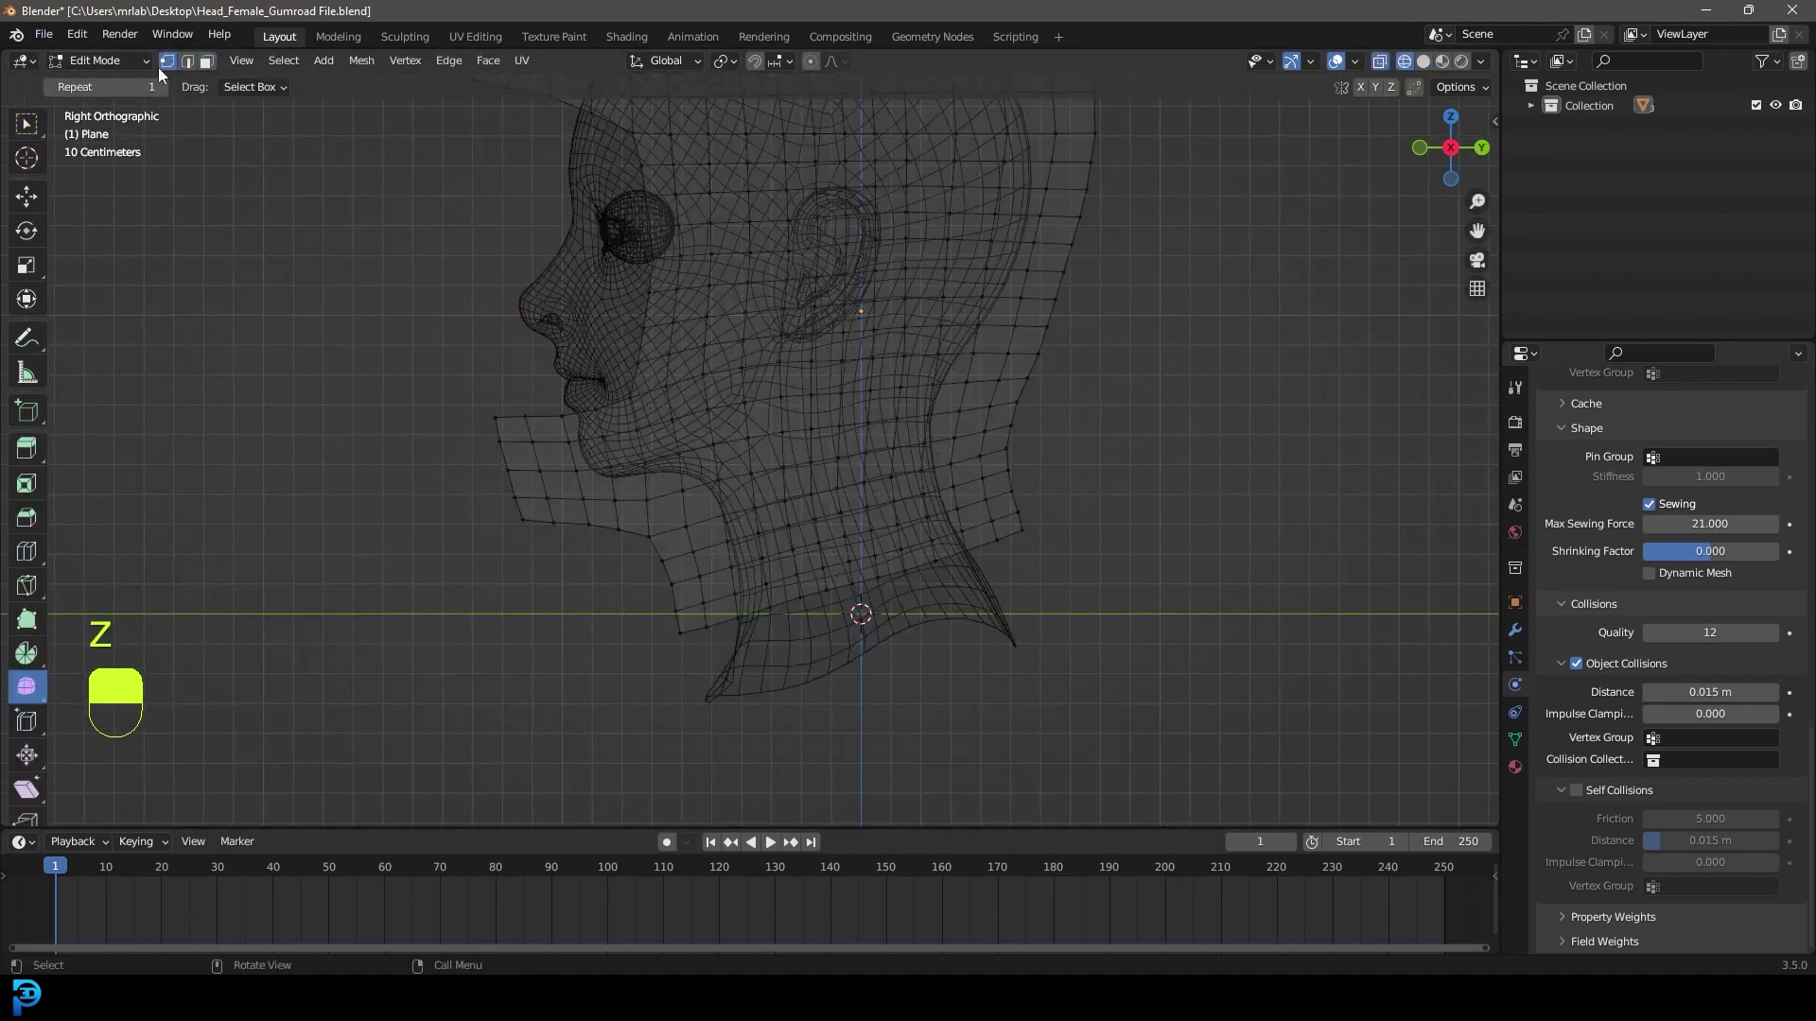
# Select the chin strip's upper front corner vertices on both panels and move them up about 0.15 m with proportional editing
pyautogui.scroll(3, 568, 422)
pyautogui.moveTo(281, 368); pyautogui.dragTo(320, 406)
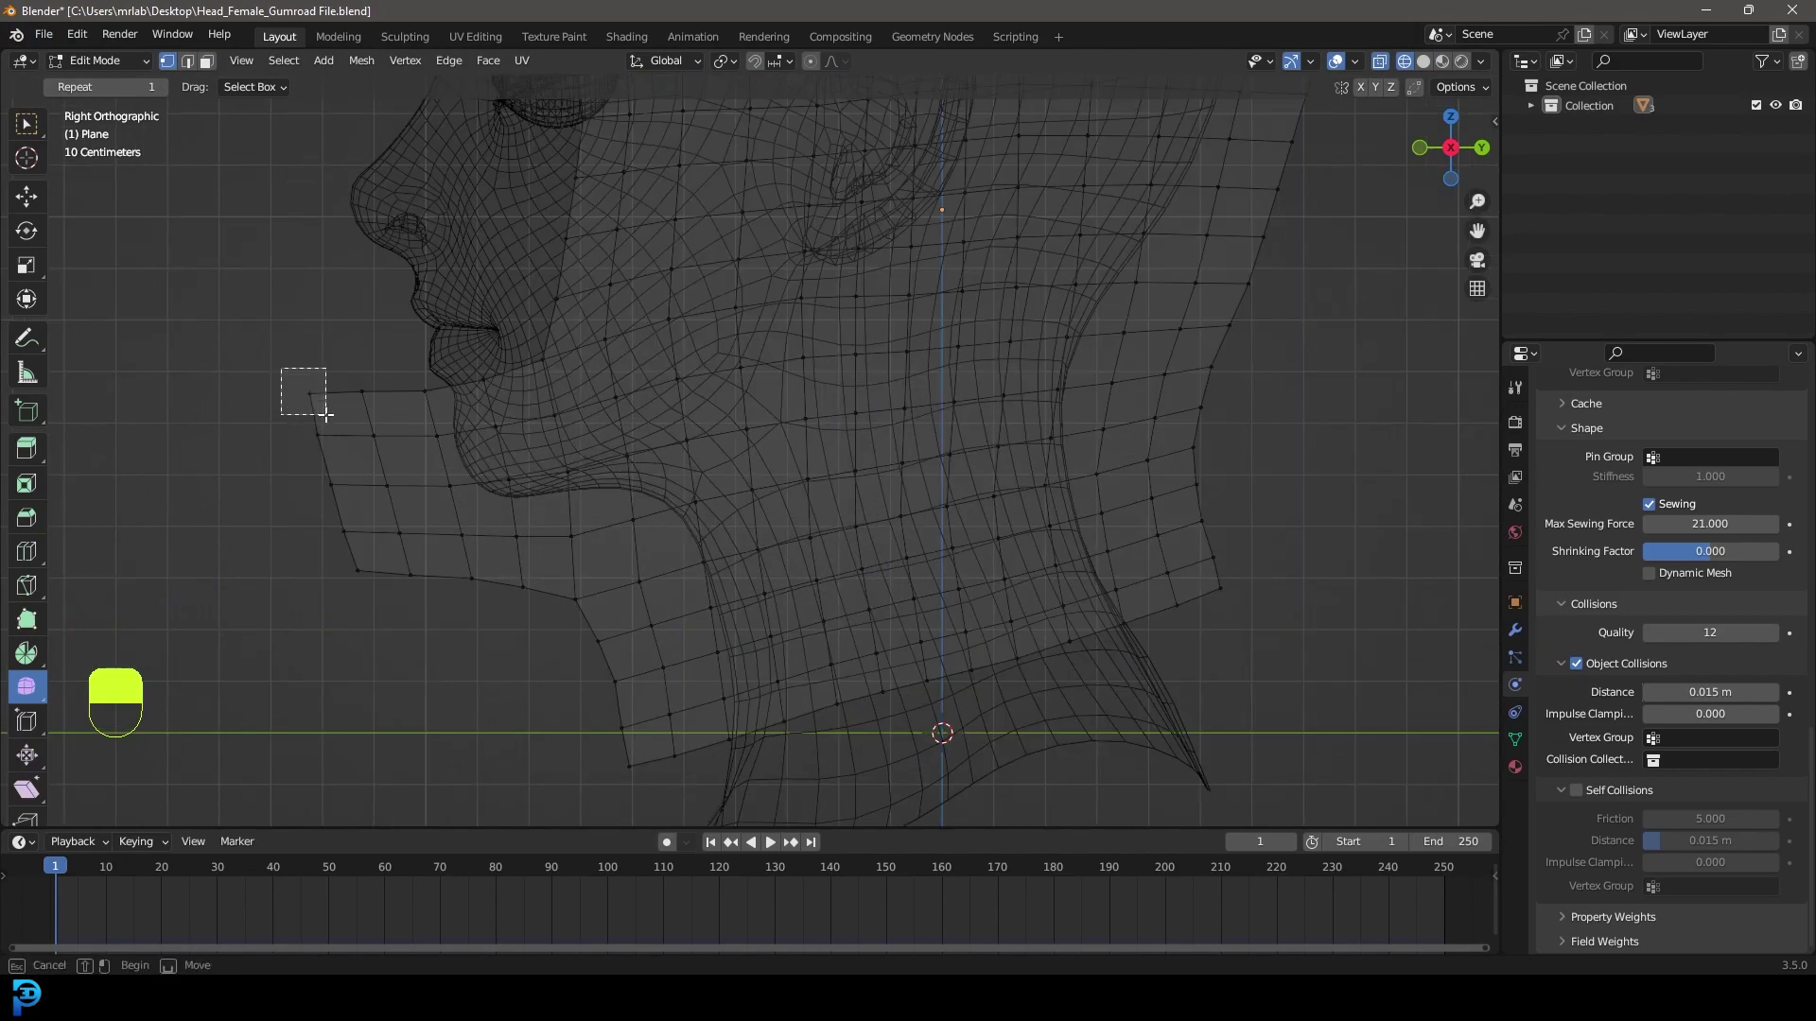
pyautogui.moveTo(326, 414); pyautogui.dragTo(326, 415)
pyautogui.moveTo(397, 446); pyautogui.dragTo(574, 565, button='middle')
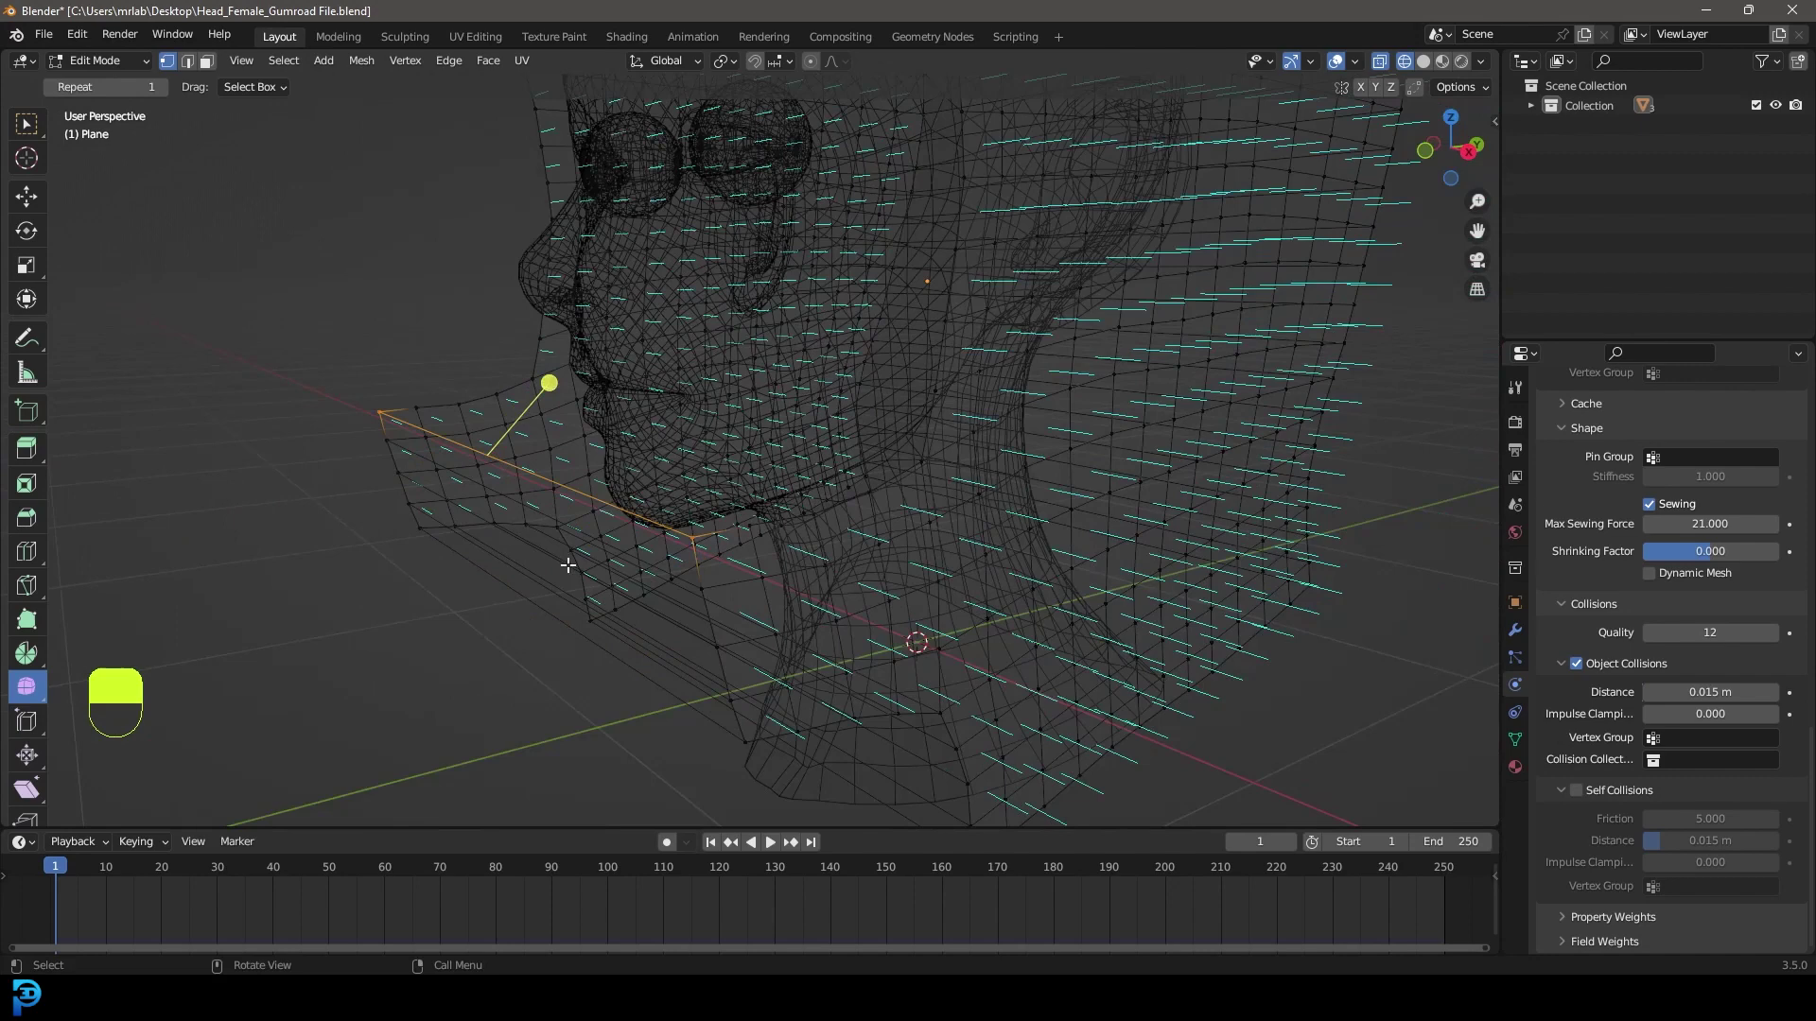
pyautogui.press('KP_3')
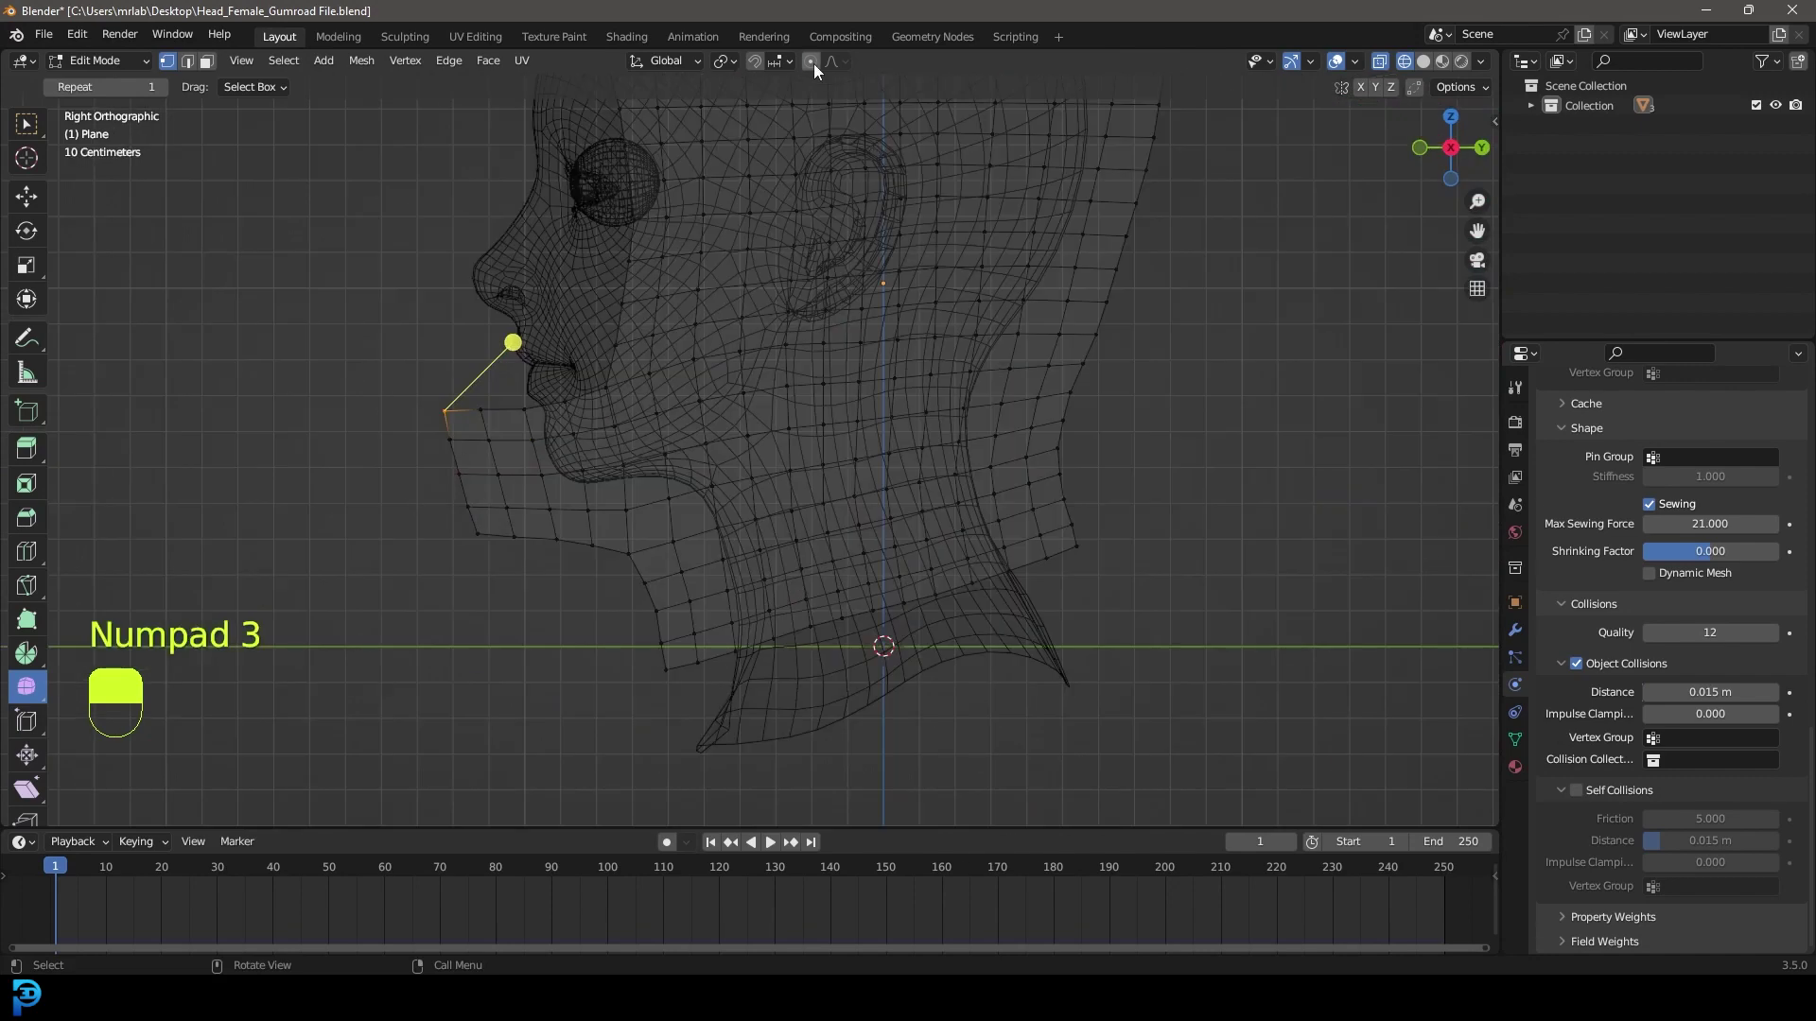
pyautogui.keyDown('shift'); pyautogui.moveTo(672, 478); pyautogui.dragTo(693, 476, button='middle'); pyautogui.keyUp('shift')
pyautogui.scroll(2, 671, 571)
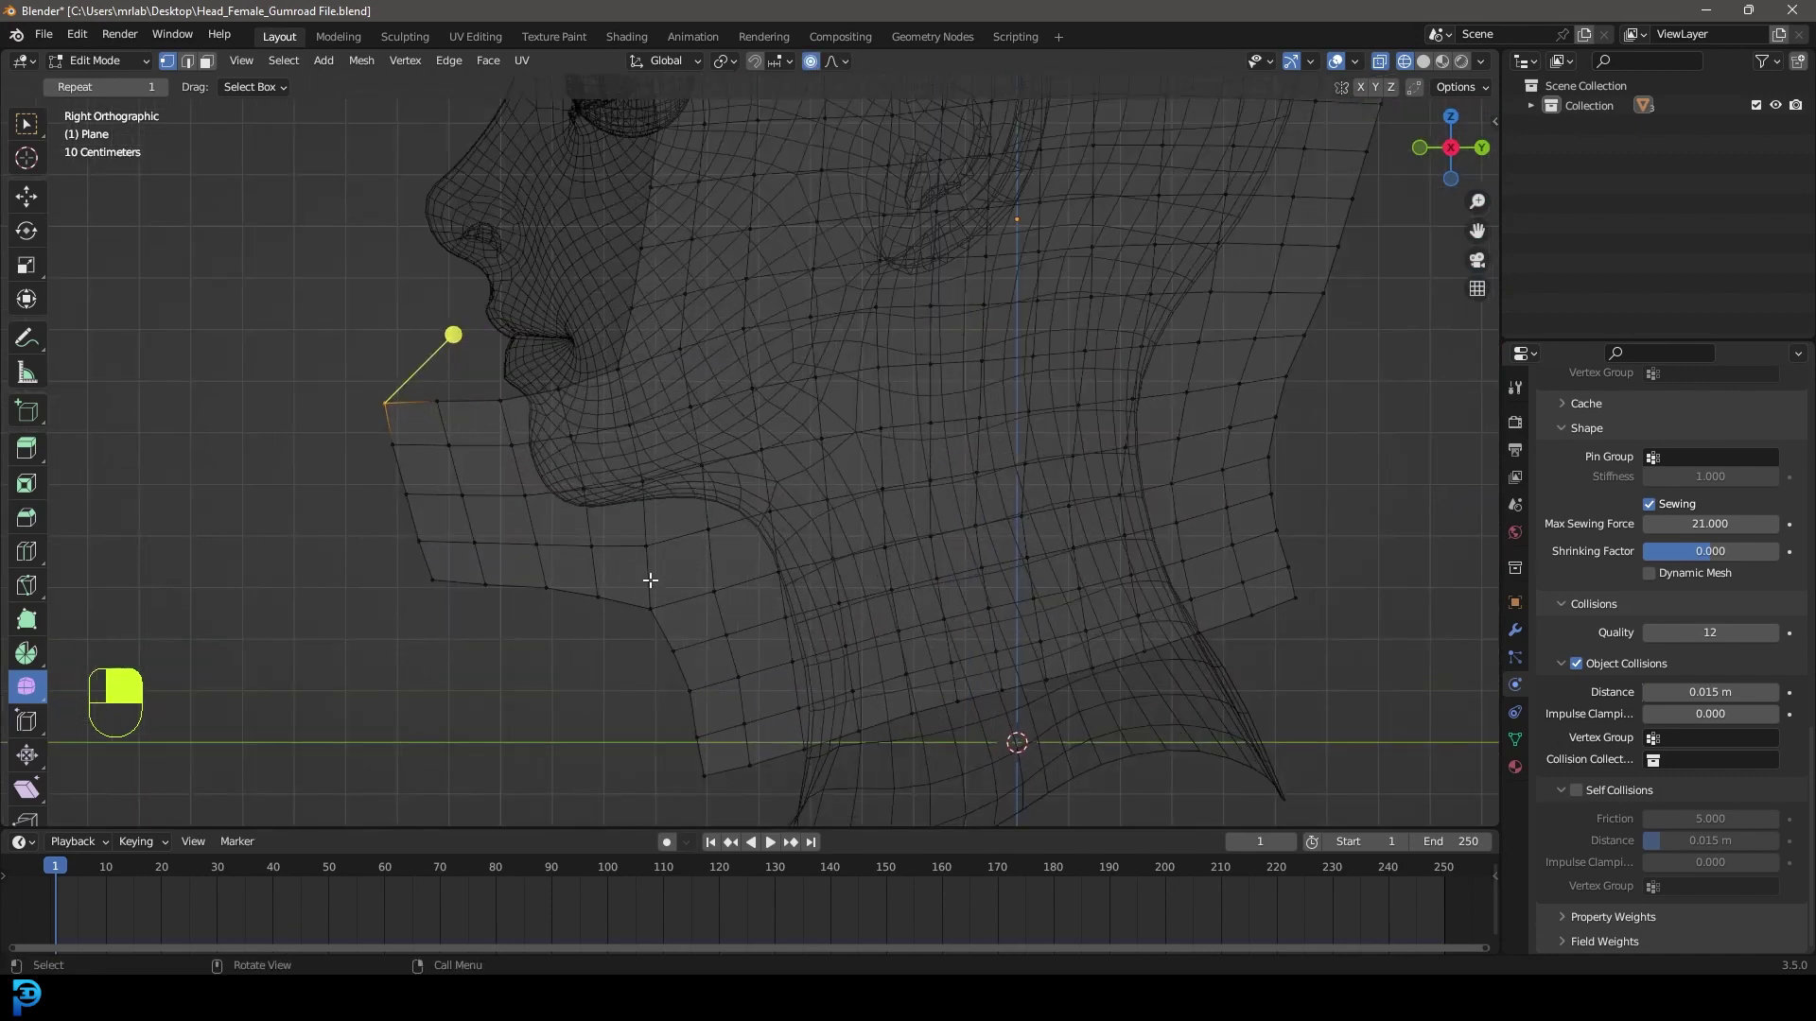
pyautogui.press('g')
pyautogui.scroll(-4, 527, 486)
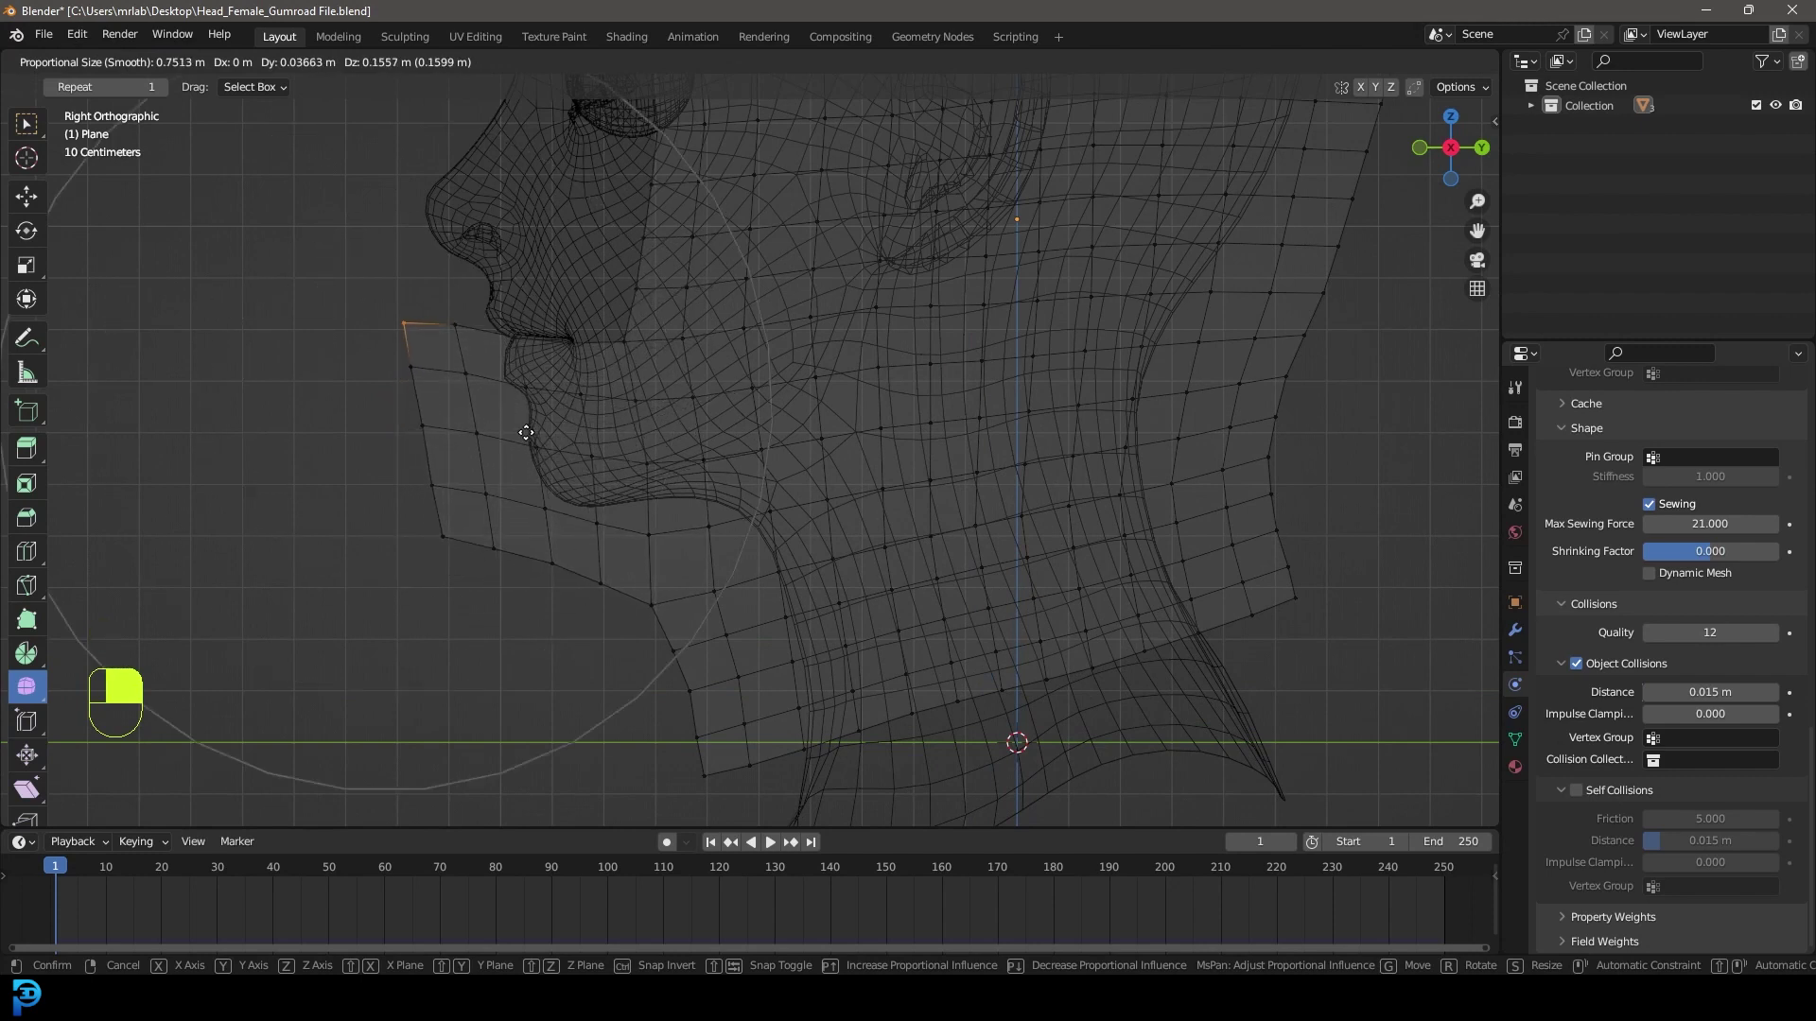
pyautogui.click(527, 432)
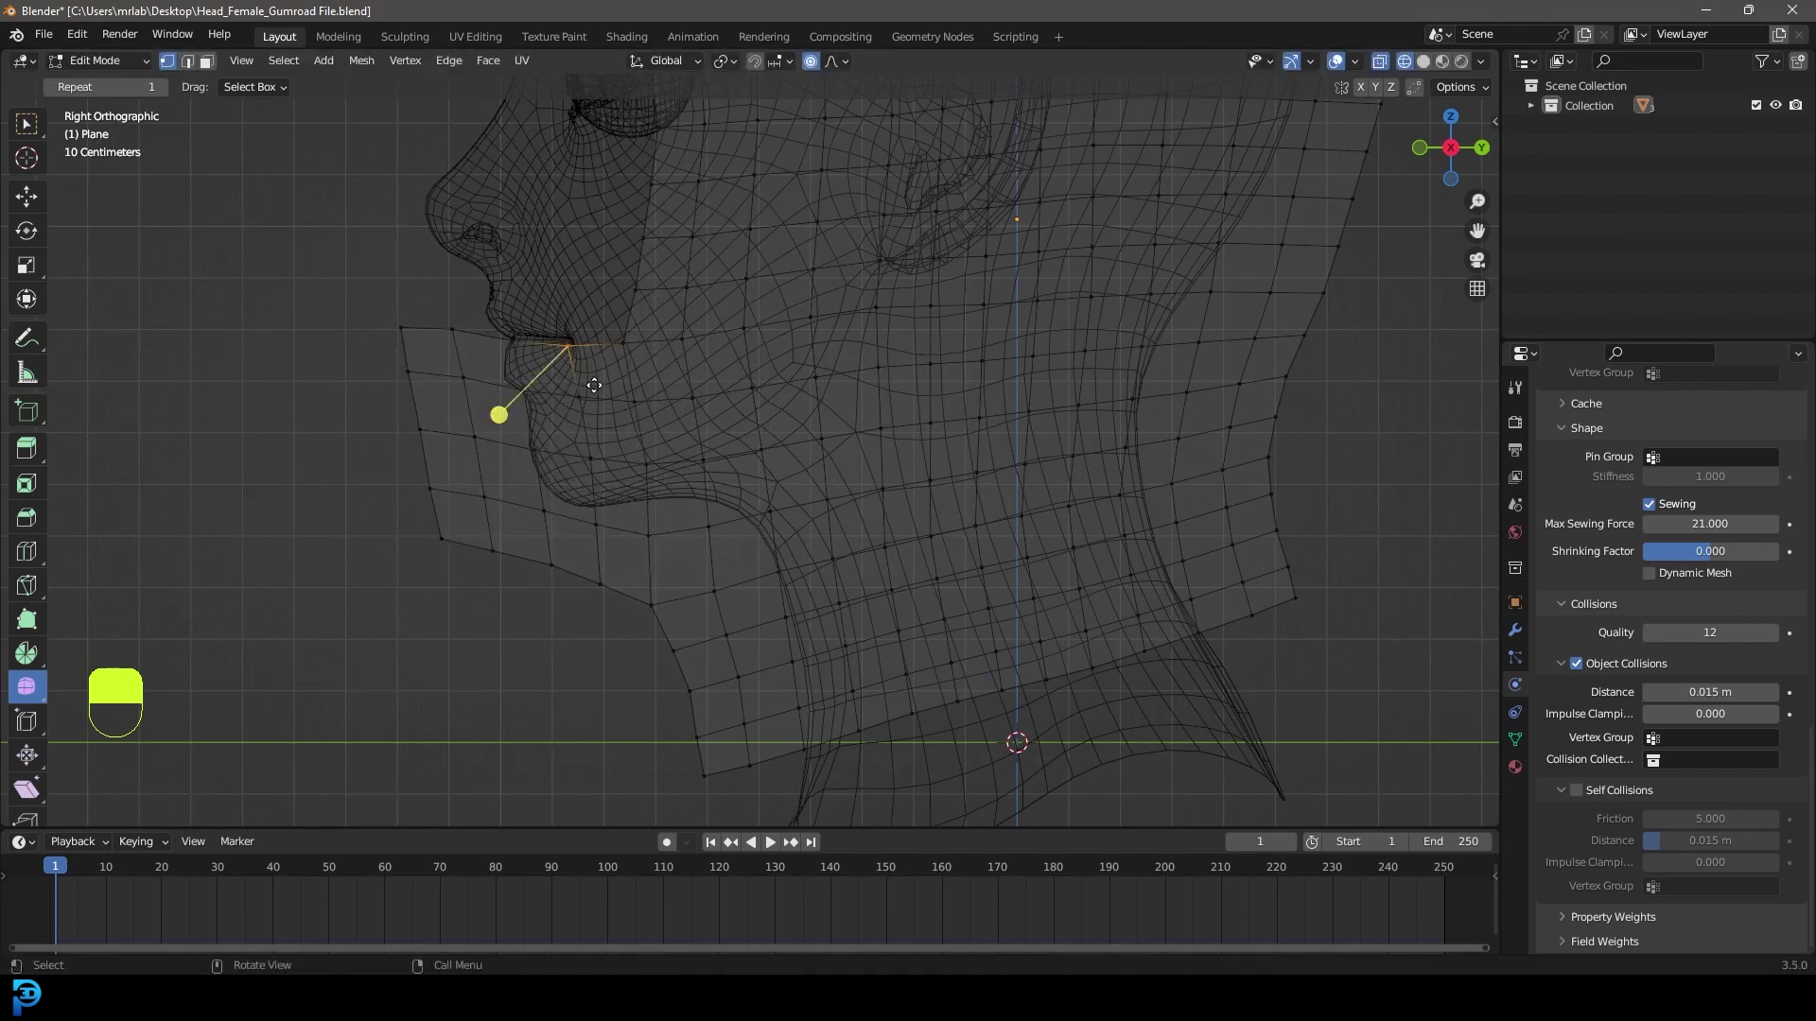
# Move the vertices at the face opening's lower corner to round its curve beside the mouth, checking the shape in solid shading
pyautogui.press('g')
pyautogui.click(628, 360)
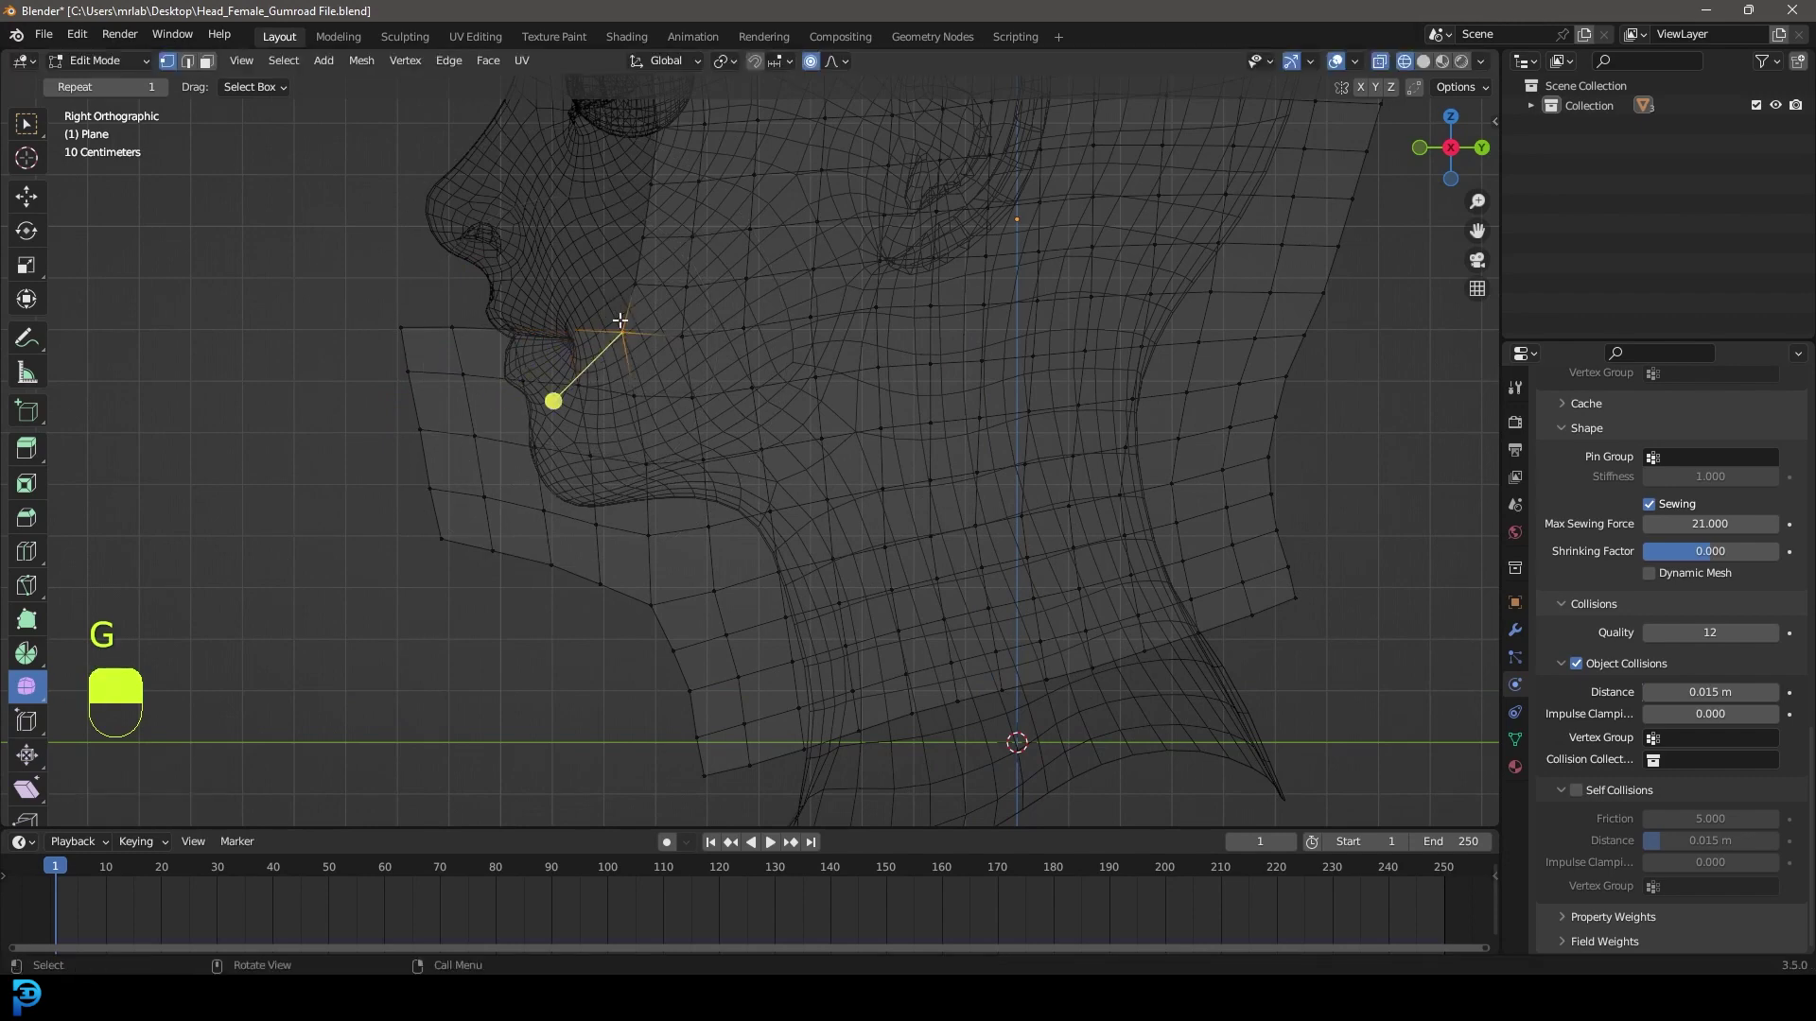
pyautogui.press('g')
pyautogui.click(535, 383)
pyautogui.press('z')
pyautogui.click(701, 407)
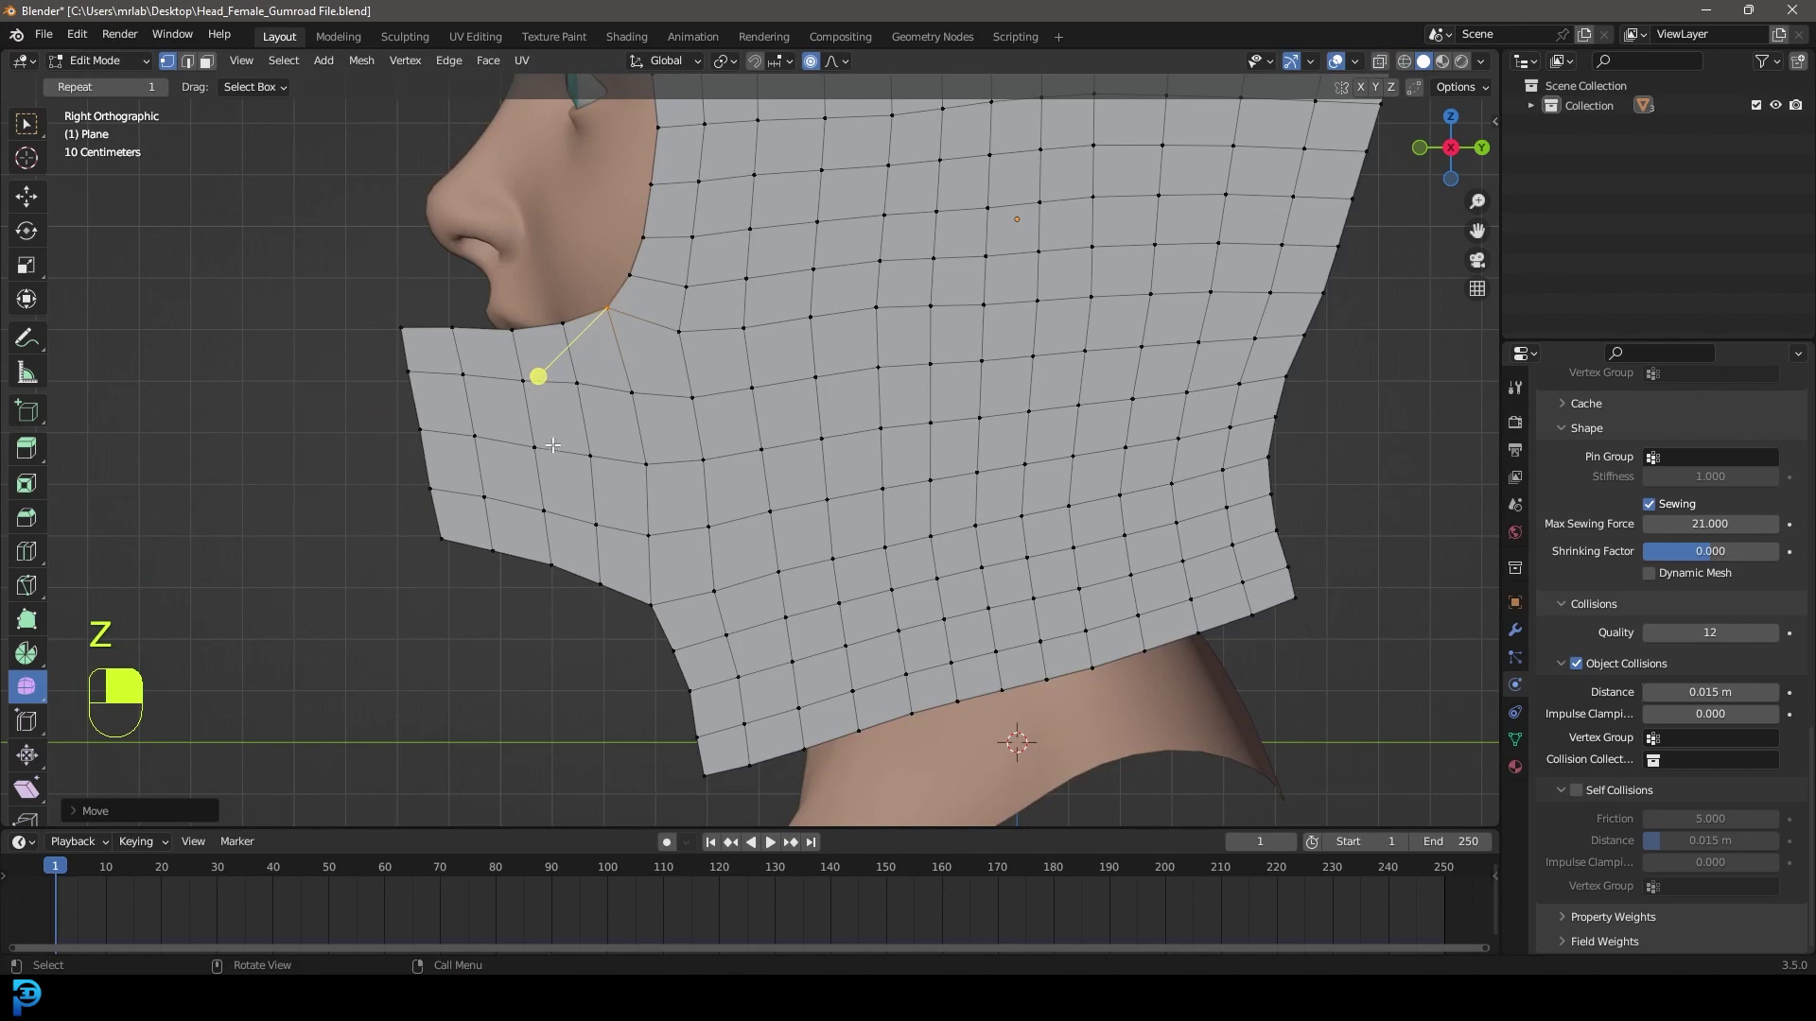
pyautogui.press('z')
pyautogui.press('z')
pyautogui.click(435, 412)
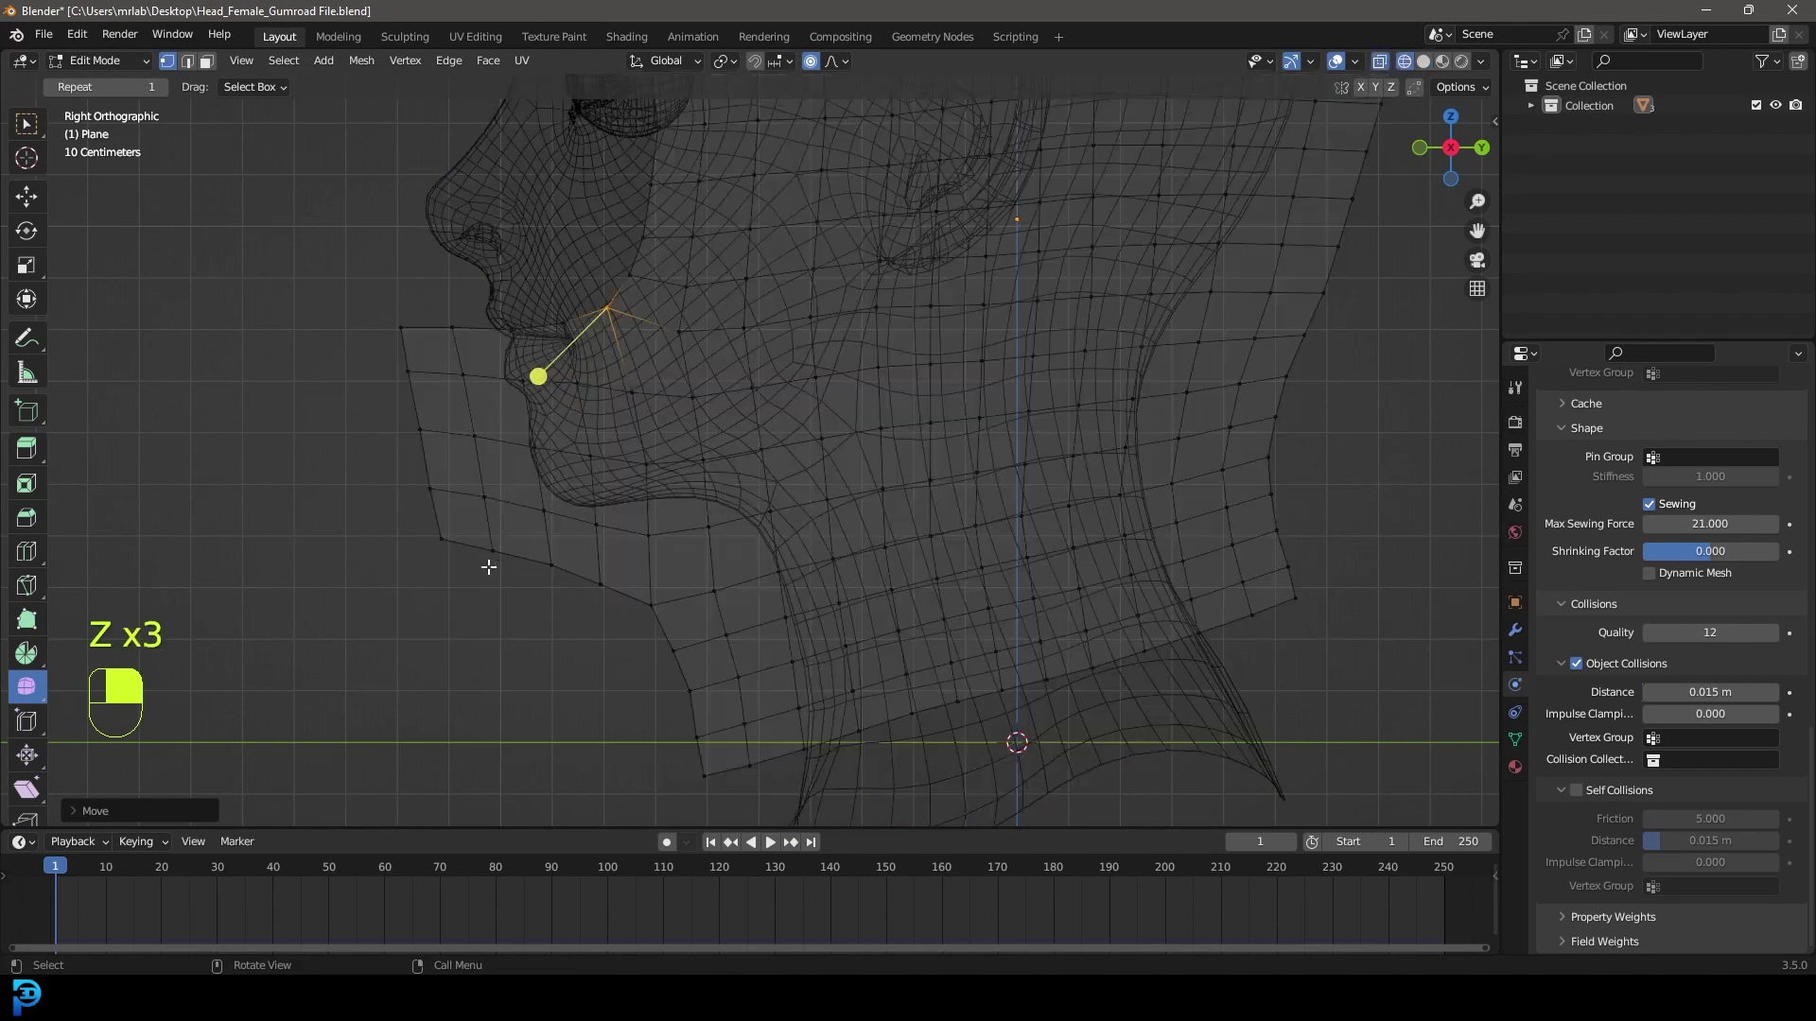
# Move the chin strip's lower front corner vertices up and back about 0.08 m with proportional editing to round the chin
pyautogui.scroll(3, 489, 568)
pyautogui.keyDown('shift'); pyautogui.moveTo(354, 602); pyautogui.dragTo(669, 455, button='middle'); pyautogui.keyUp('shift')
pyautogui.moveTo(460, 550); pyautogui.dragTo(571, 426)
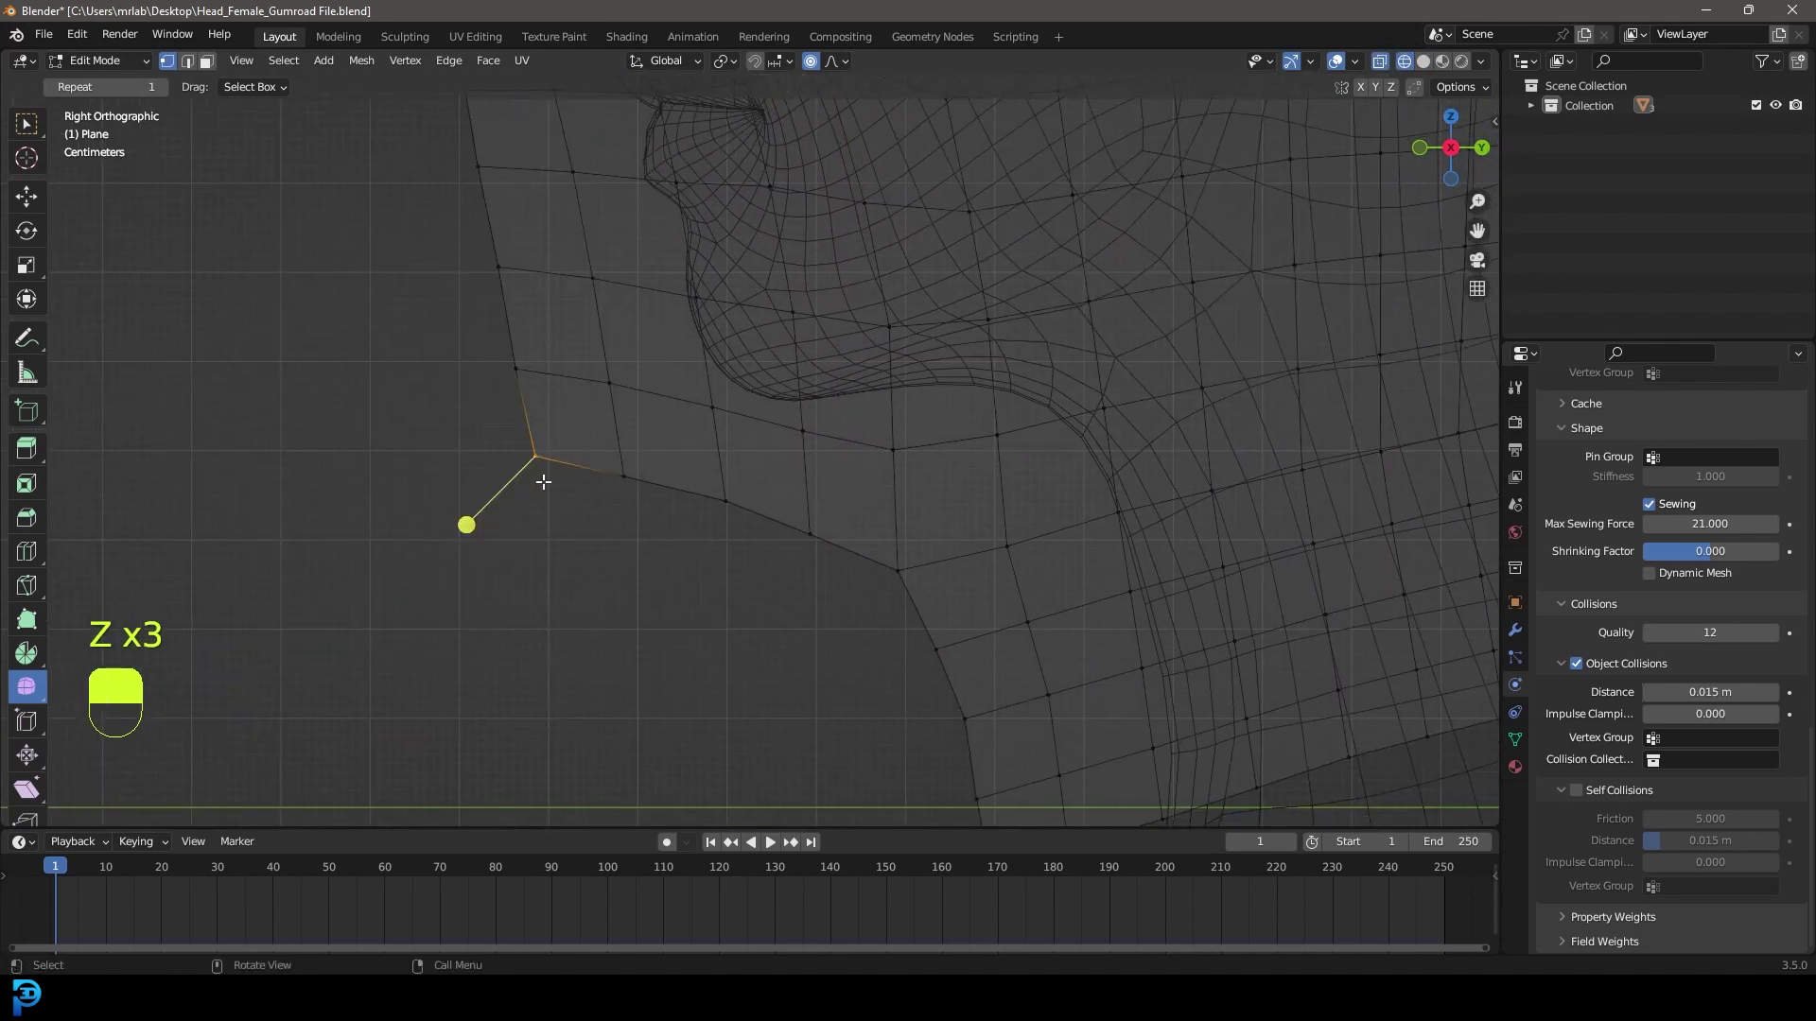
pyautogui.keyDown('shift'); pyautogui.moveTo(543, 482); pyautogui.dragTo(572, 653, button='middle'); pyautogui.keyUp('shift')
pyautogui.press('g')
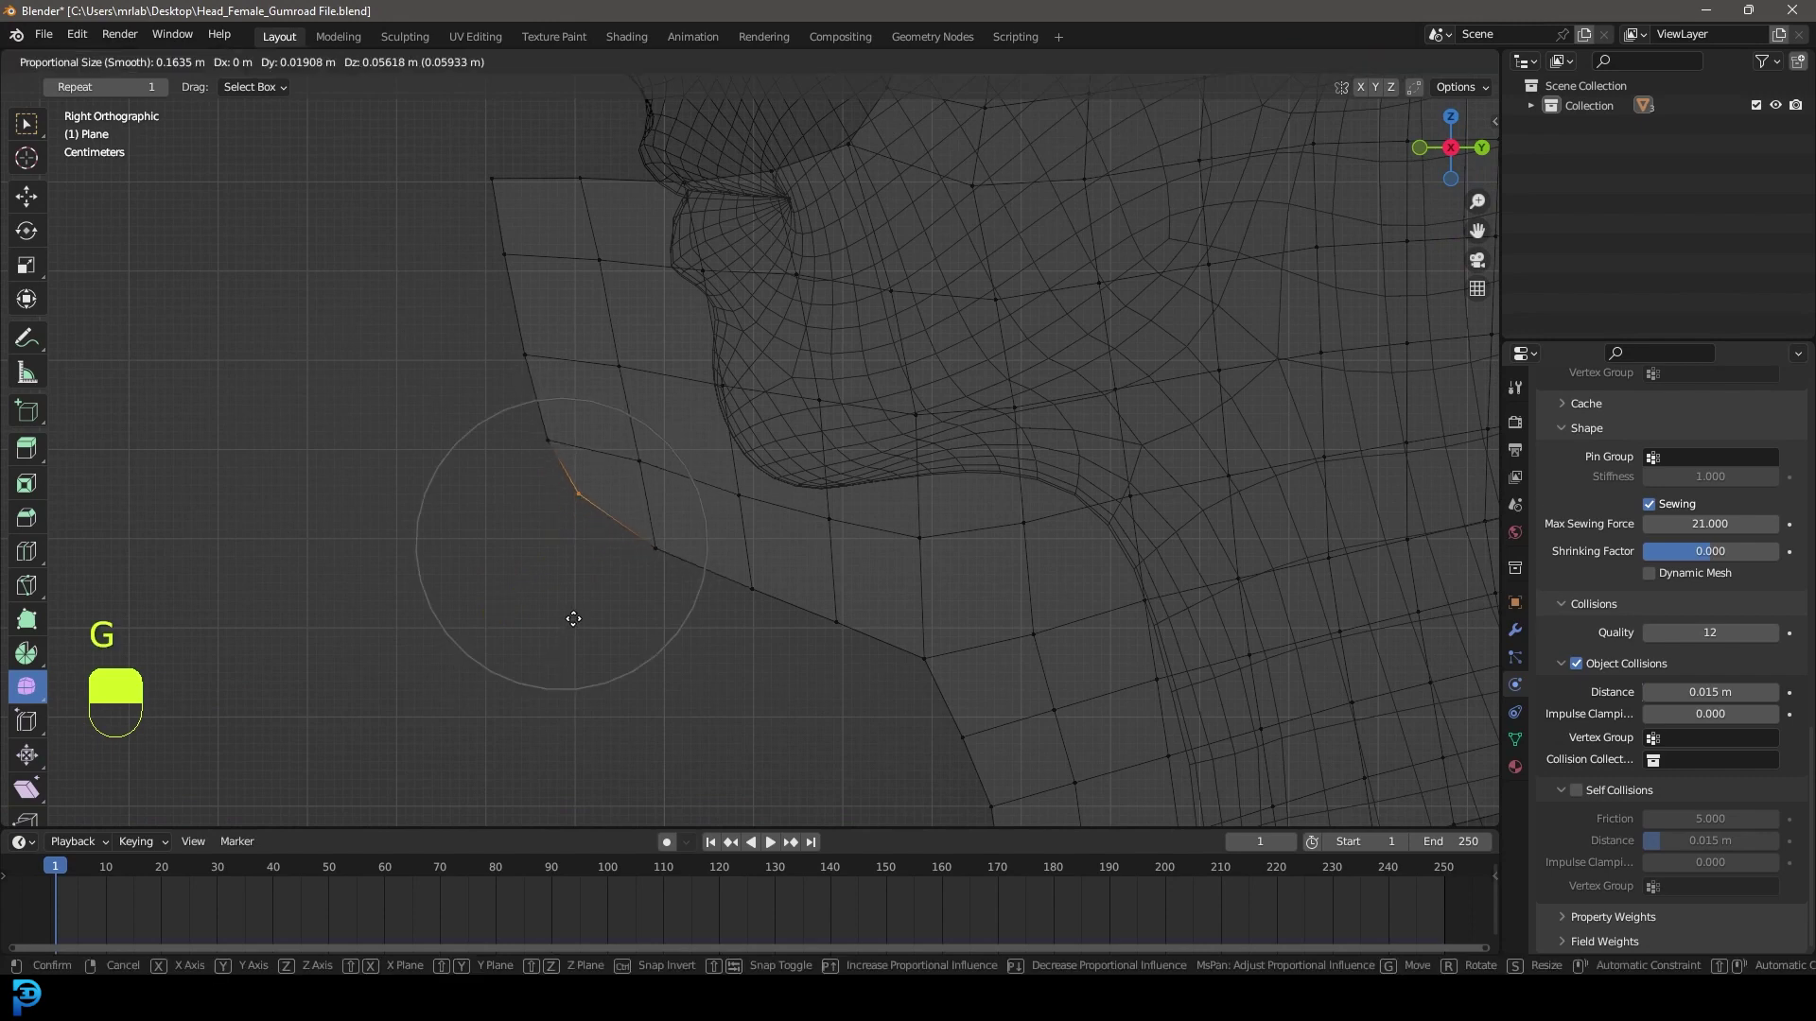
pyautogui.scroll(2, 595, 611)
pyautogui.scroll(-3, 608, 610)
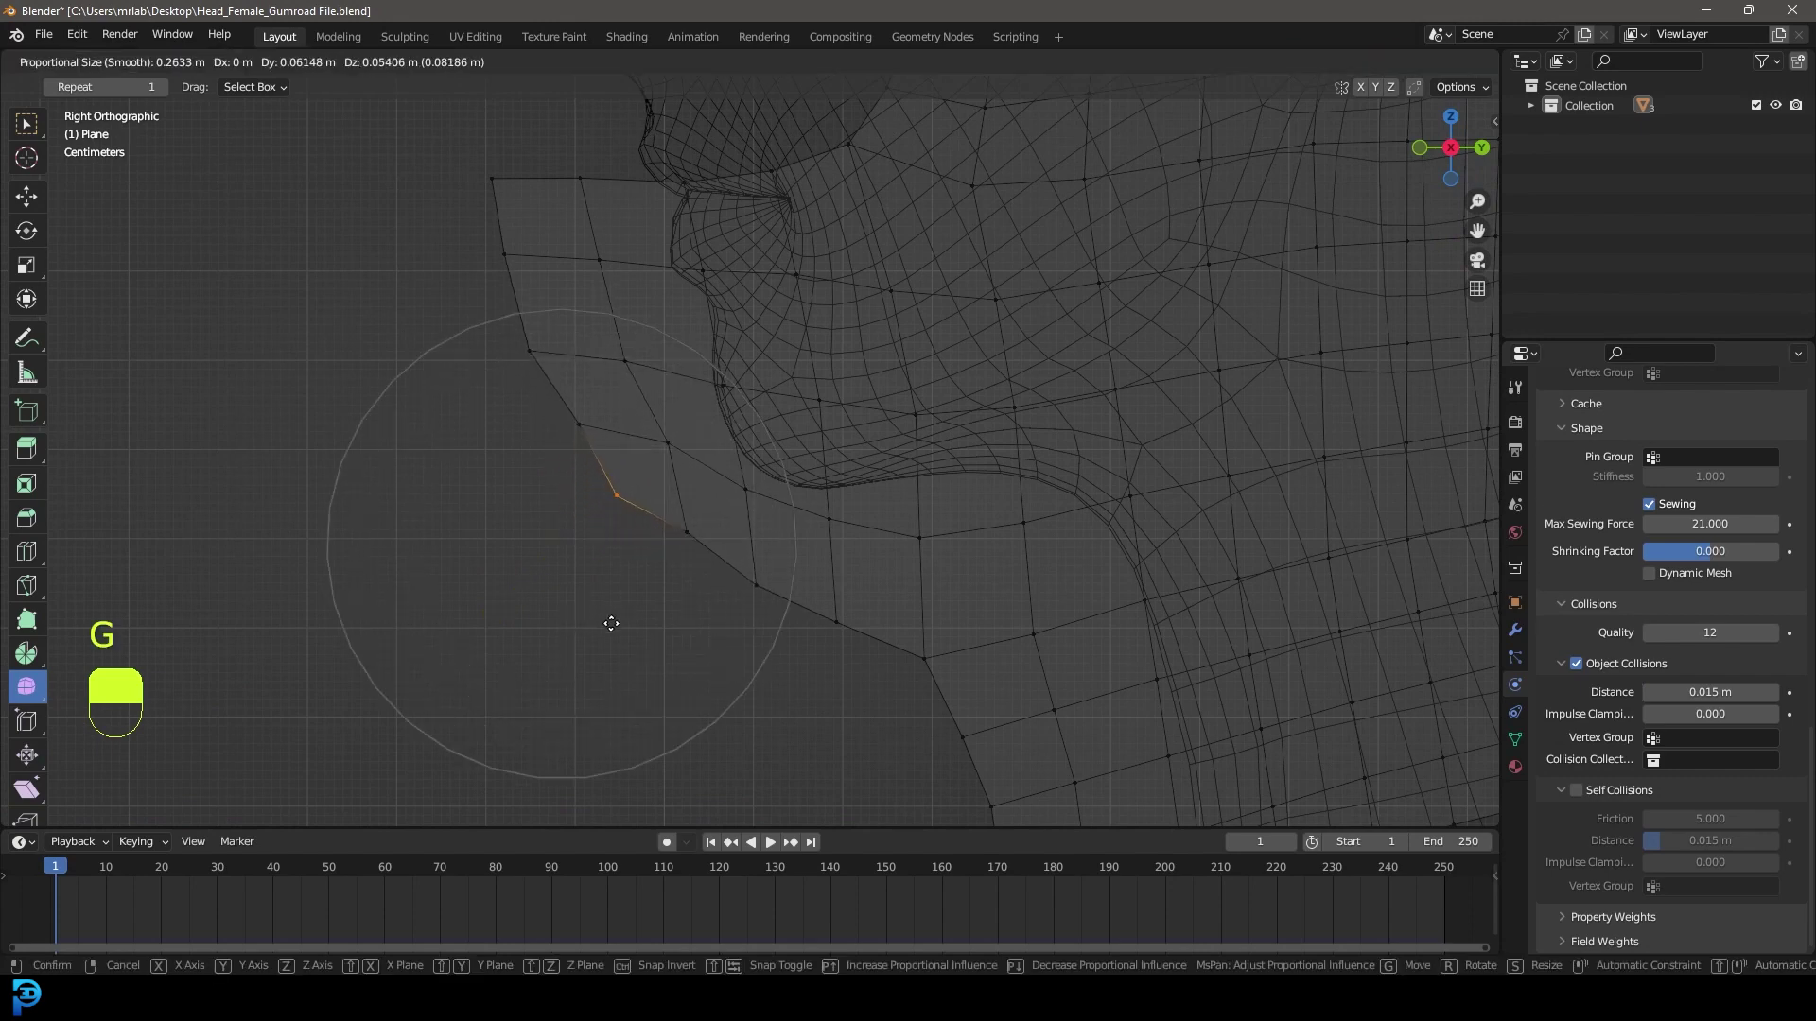
pyautogui.click(624, 619)
pyautogui.scroll(-5, 829, 451)
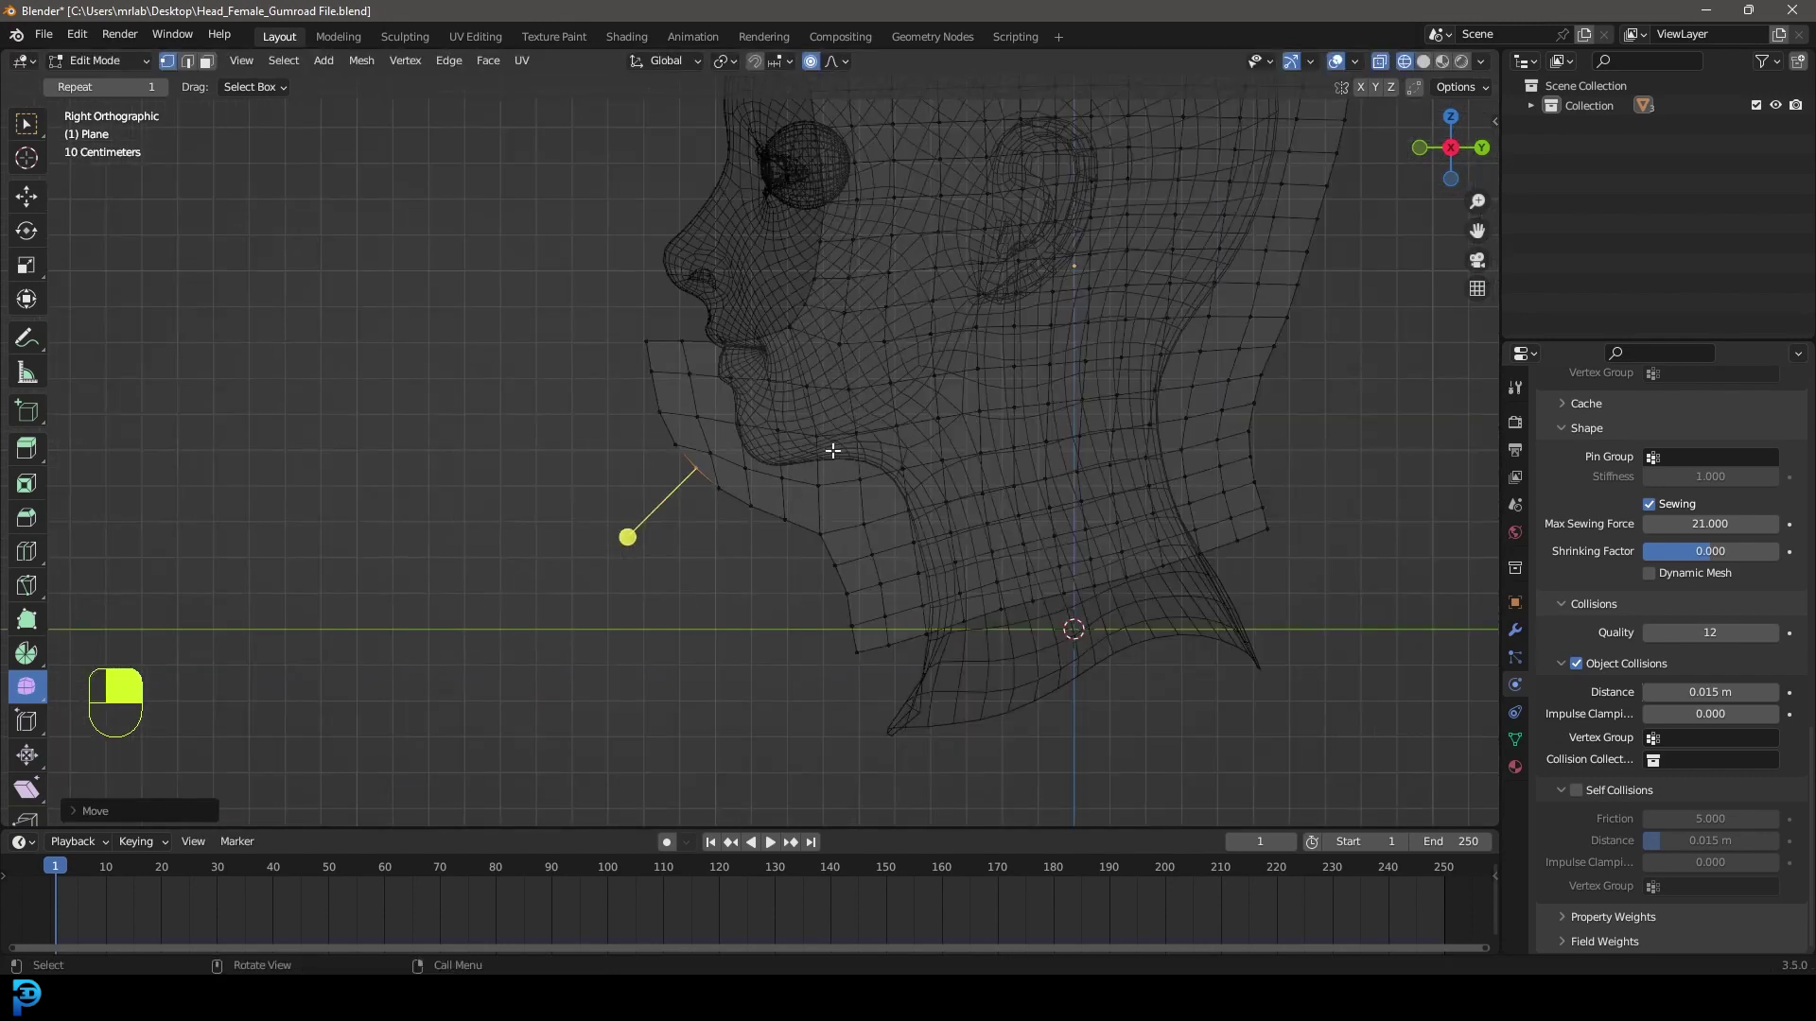
# Return to Object Mode with solid shading and save the file
pyautogui.press('Tab')
pyautogui.press('z')
pyautogui.click(984, 445)
pyautogui.hotkey('ctrl', 's')
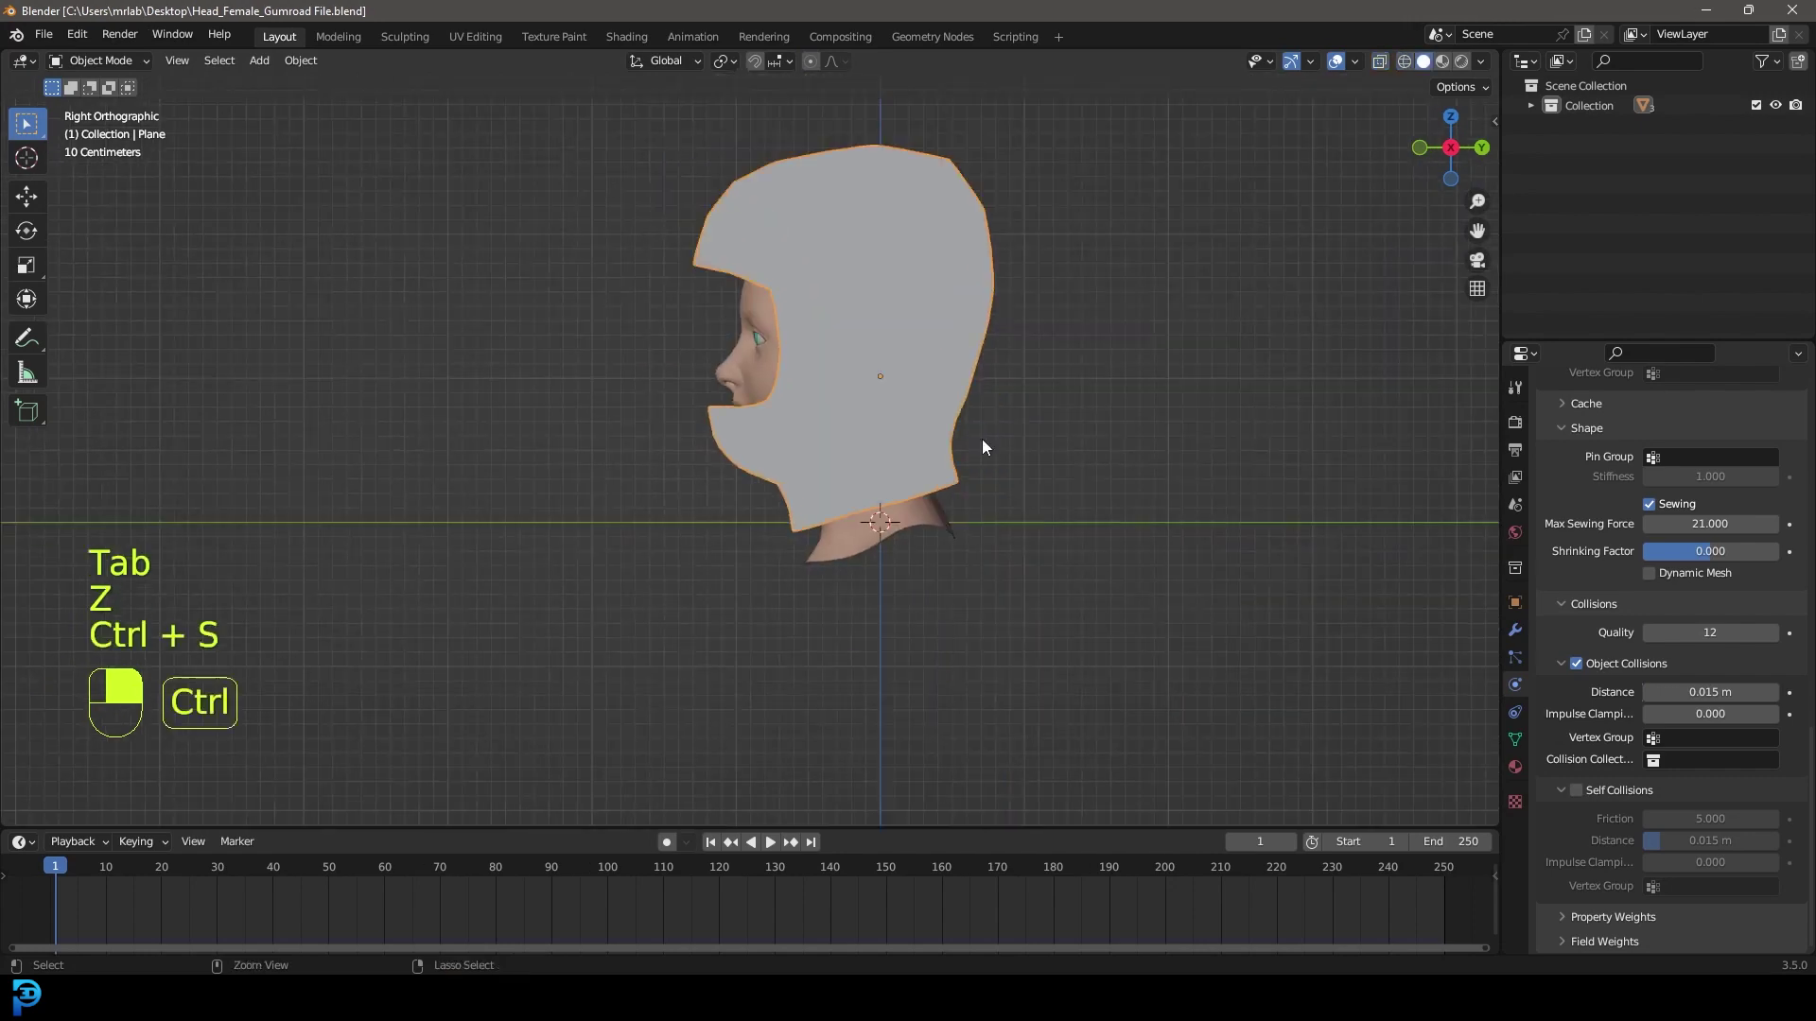
pyautogui.hotkey('ctrl', 's')
# Run the cloth simulation to frame 10 and examine the reshaped chin area up close
pyautogui.scroll(1, 981, 383)
pyautogui.scroll(2, 1012, 382)
pyautogui.press('space')
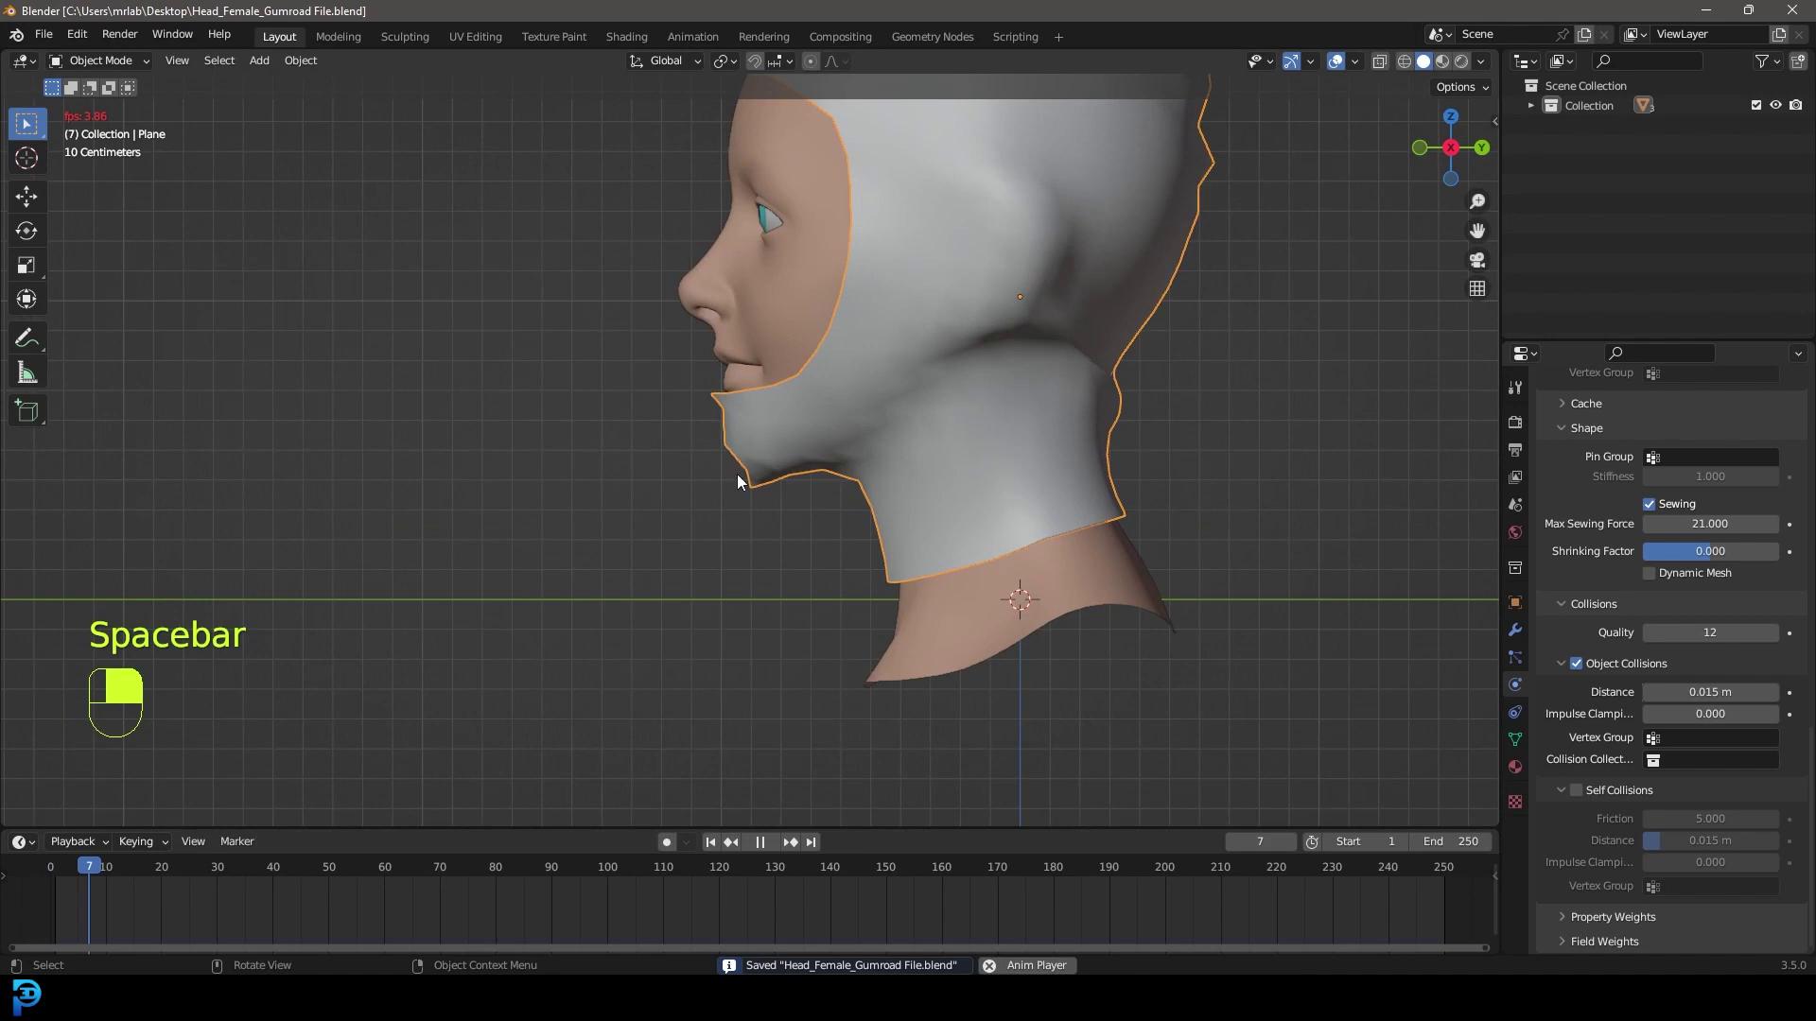
pyautogui.moveTo(716, 452); pyautogui.dragTo(854, 462, button='middle')
pyautogui.press('space')
pyautogui.scroll(3, 848, 431)
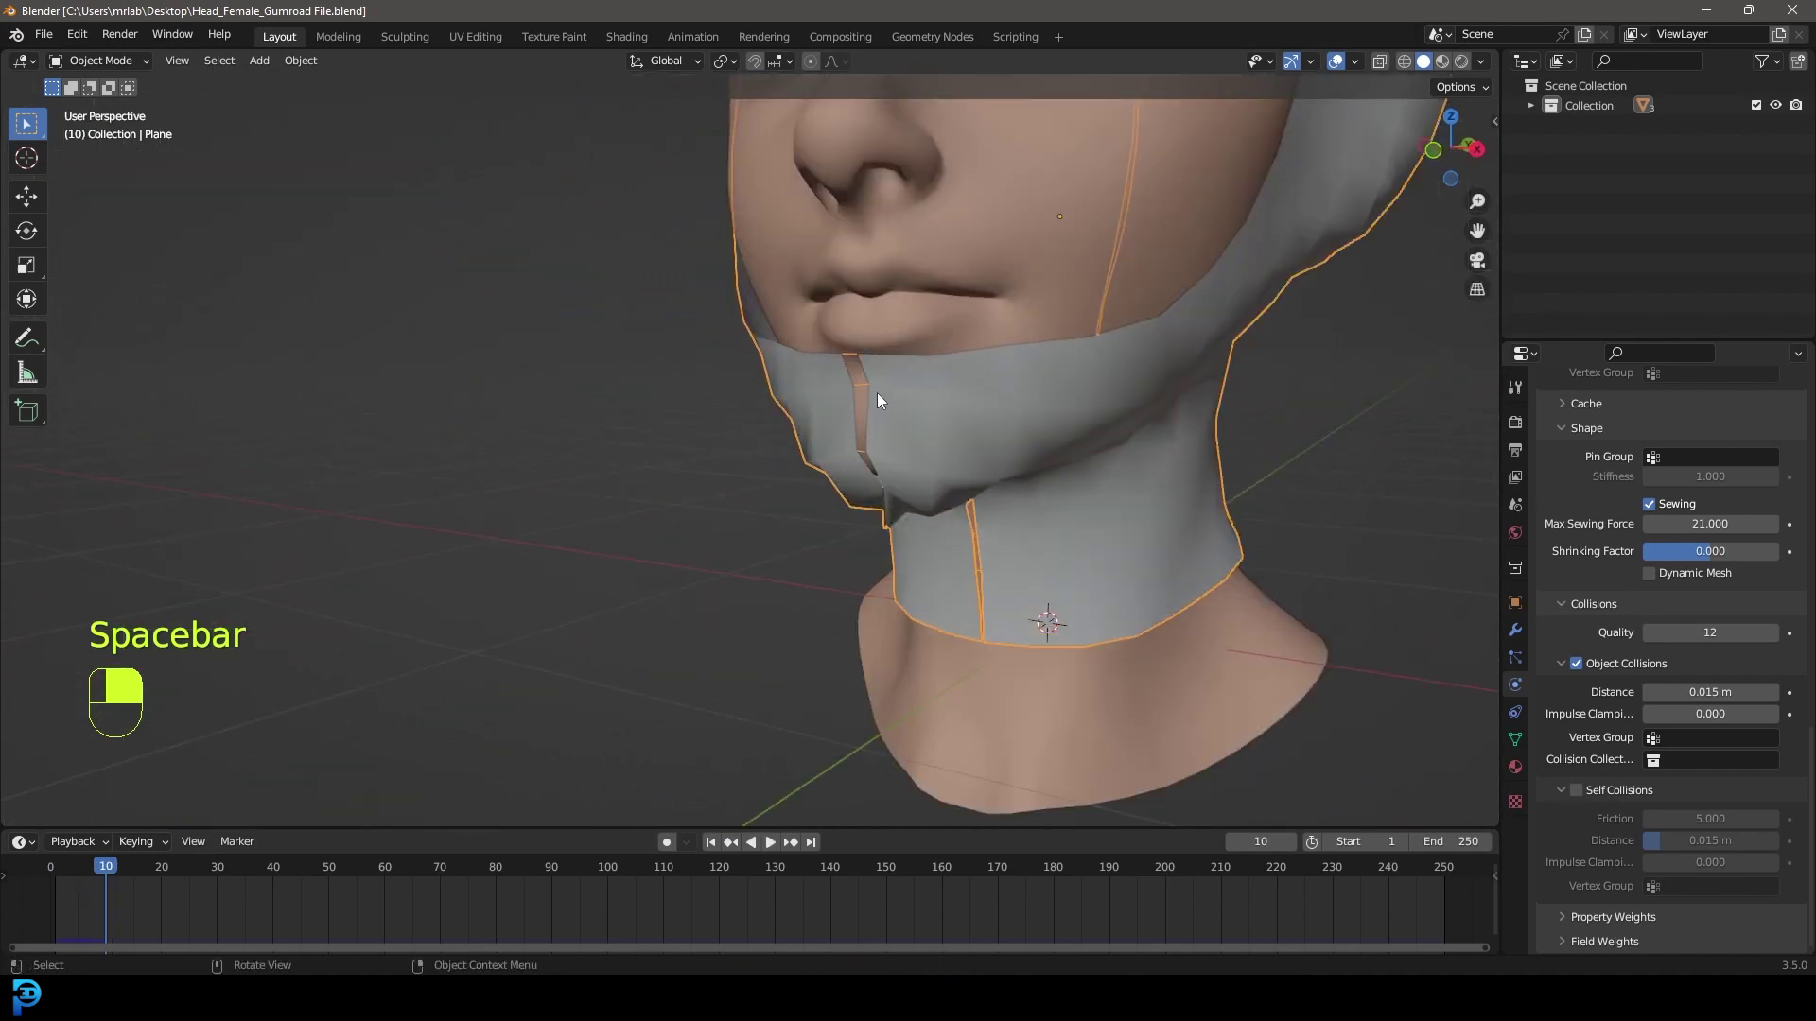
# Reposition the front edge vertices of the chin strip in wireframe side view with proportional editing, and return to Object Mode
pyautogui.press('Tab')
pyautogui.press('KP_3')
pyautogui.press('z')
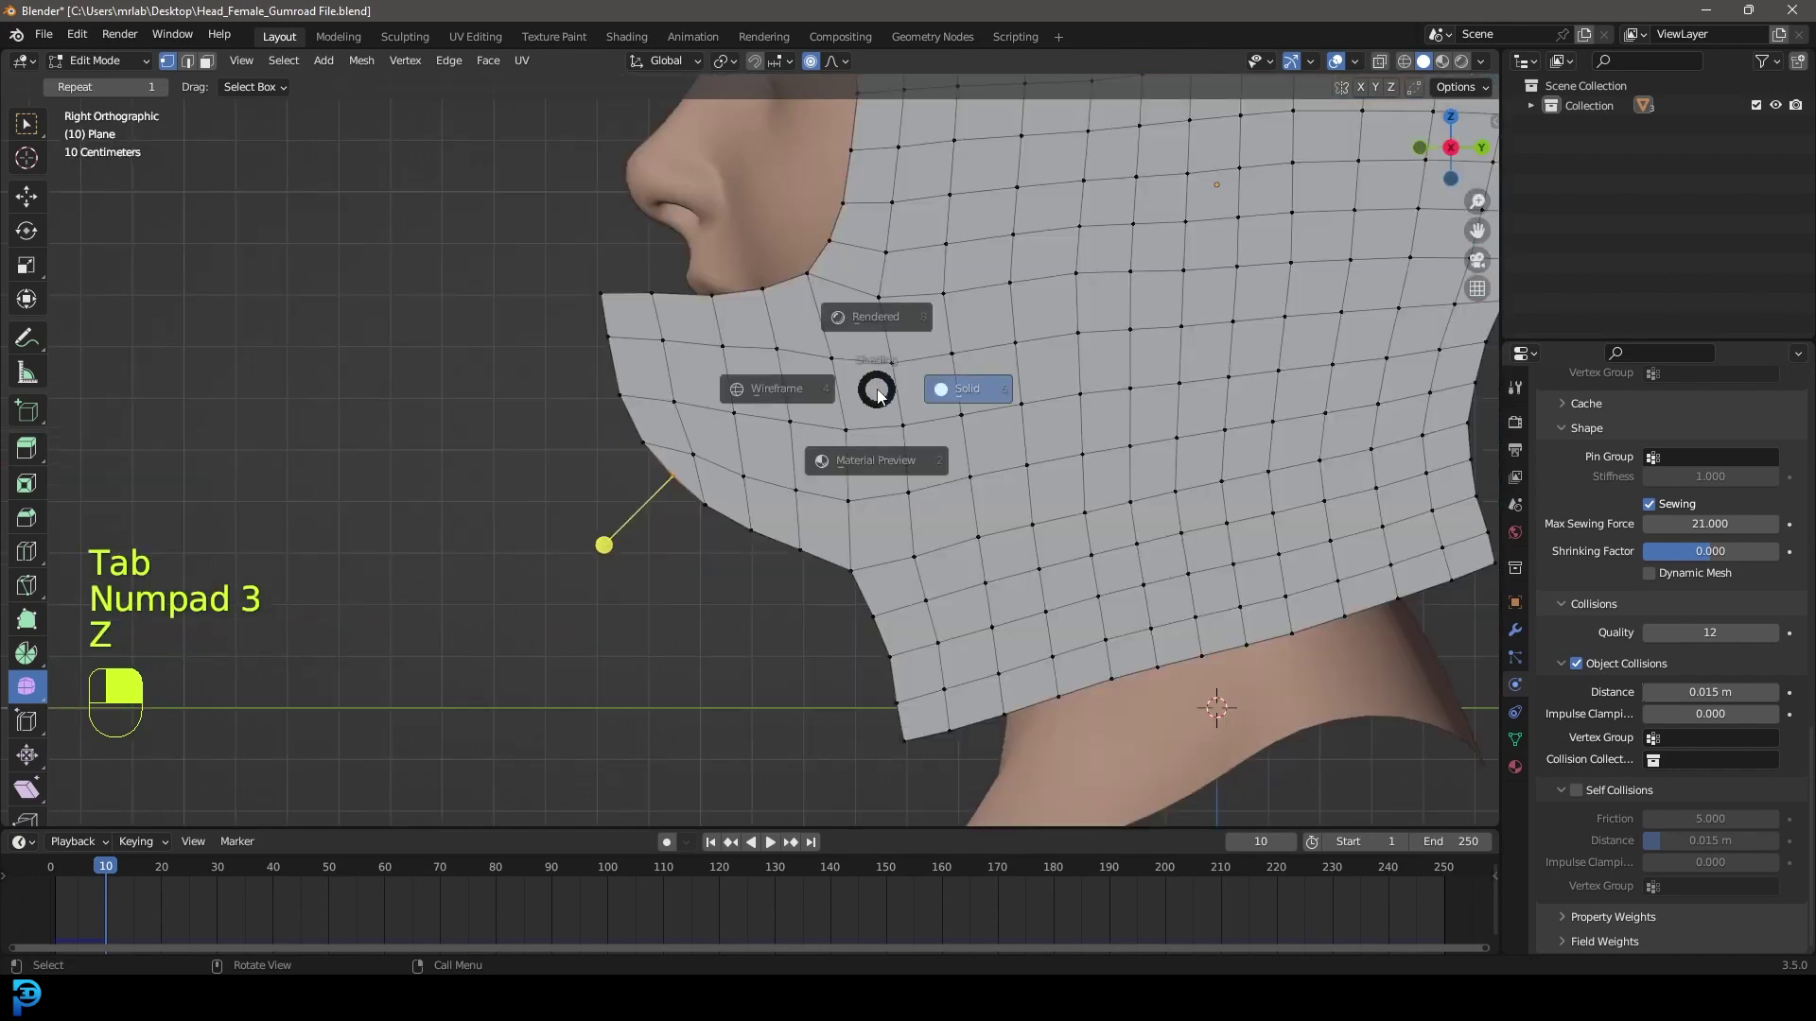
pyautogui.click(649, 359)
pyautogui.moveTo(560, 237); pyautogui.dragTo(627, 436)
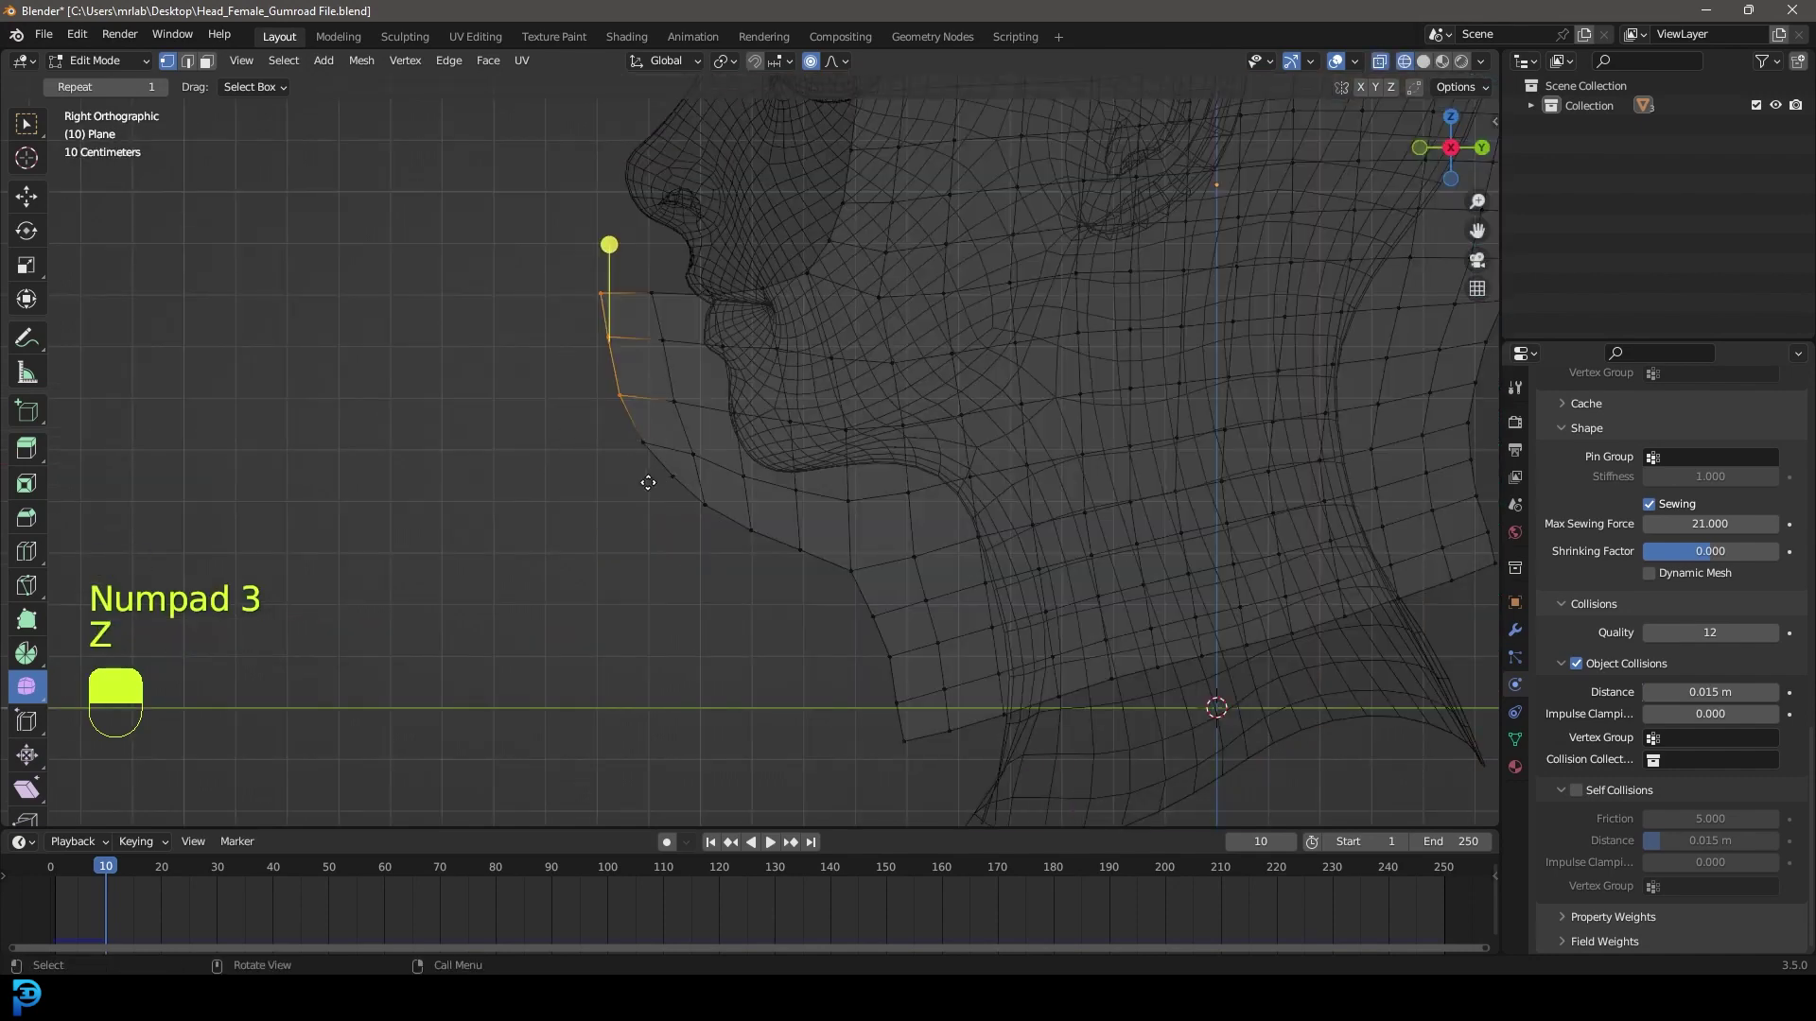
pyautogui.press('g')
pyautogui.scroll(-2, 628, 478)
pyautogui.click(629, 480)
pyautogui.press('Tab')
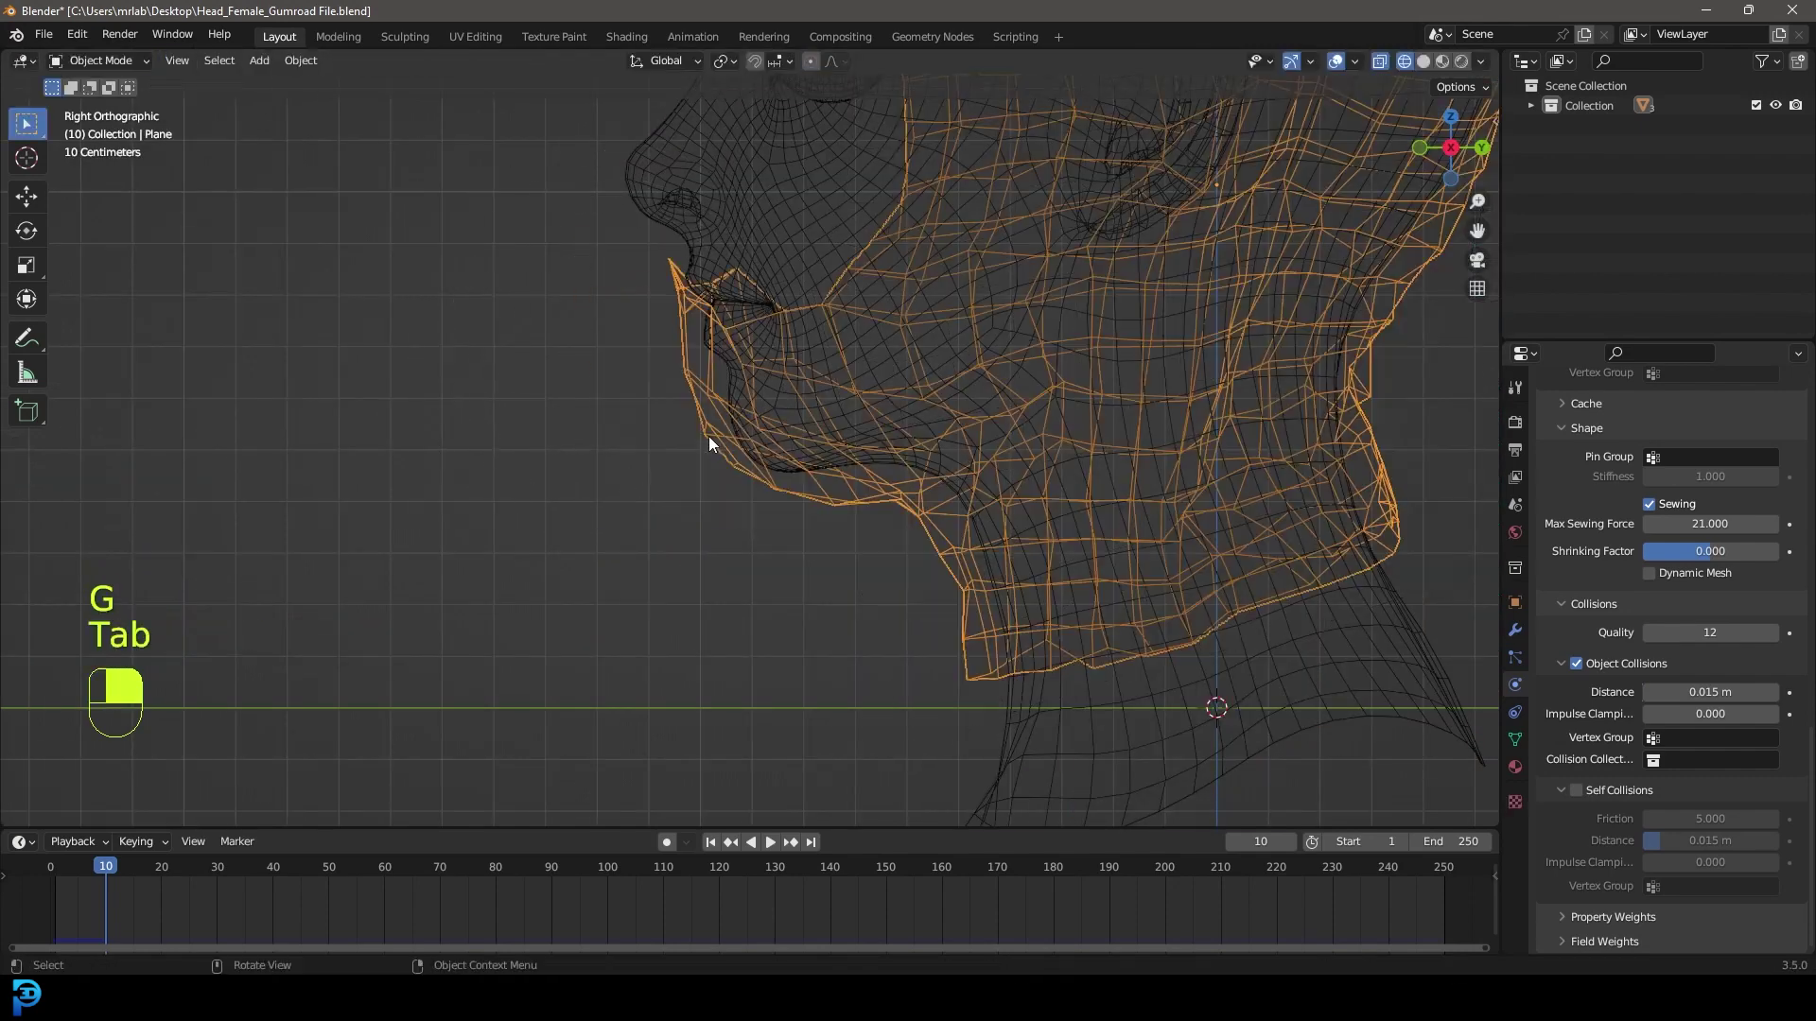
# Return to solid shading and rerun the cloth simulation from frame 1 to frame 7
pyautogui.press('z')
pyautogui.click(852, 426)
pyautogui.hotkey('shift', 'Left')
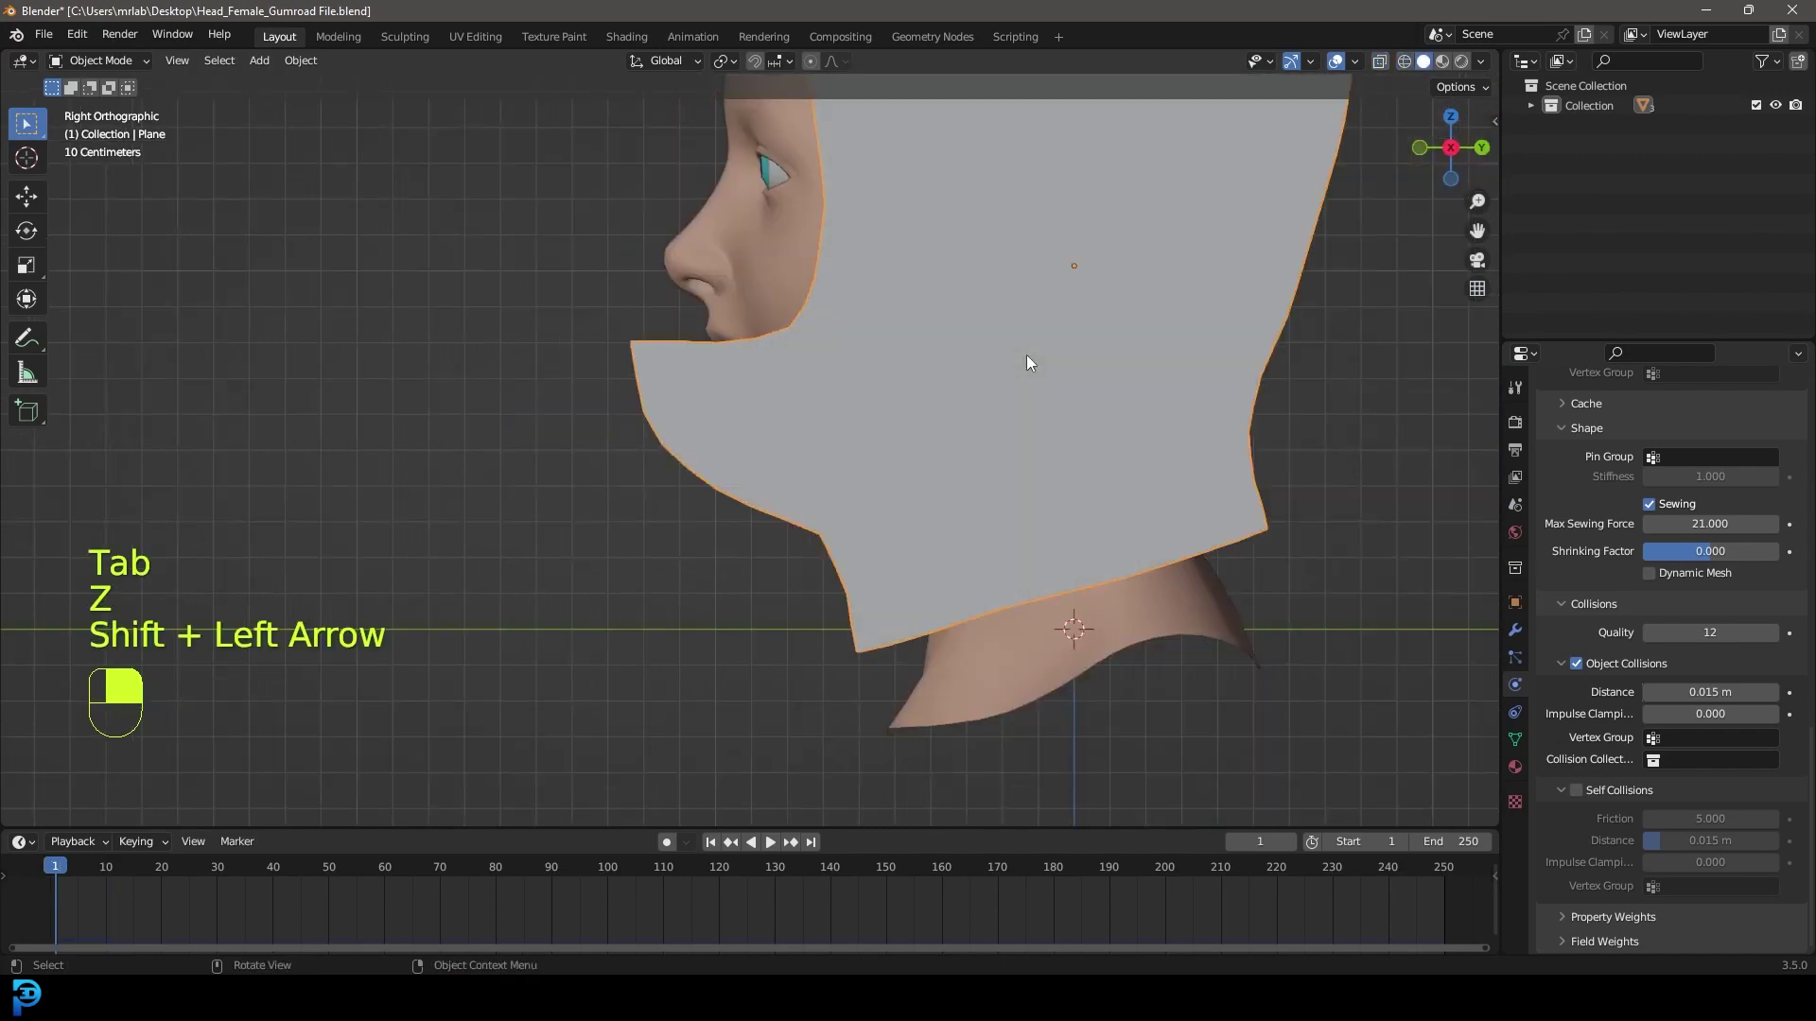
pyautogui.press('space')
pyautogui.press('space')
# Examine the sewn head covering from the front, back and side in both wireframe and solid shading
pyautogui.moveTo(859, 480); pyautogui.dragTo(1087, 436, button='middle')
pyautogui.scroll(-1, 851, 487)
pyautogui.scroll(-3, 801, 439)
pyautogui.moveTo(800, 439)
pyautogui.mouseDown(button='middle')
pyautogui.moveTo(1021, 418)
pyautogui.moveTo(1267, 443)
pyautogui.mouseUp(button='middle')
pyautogui.scroll(3, 1099, 384)
pyautogui.press('z')
pyautogui.click(893, 386)
pyautogui.moveTo(1038, 358); pyautogui.dragTo(985, 359, button='middle')
pyautogui.scroll(3, 965, 407)
pyautogui.press('z')
pyautogui.click(1112, 299)
pyautogui.moveTo(1113, 299); pyautogui.dragTo(997, 343, button='middle')
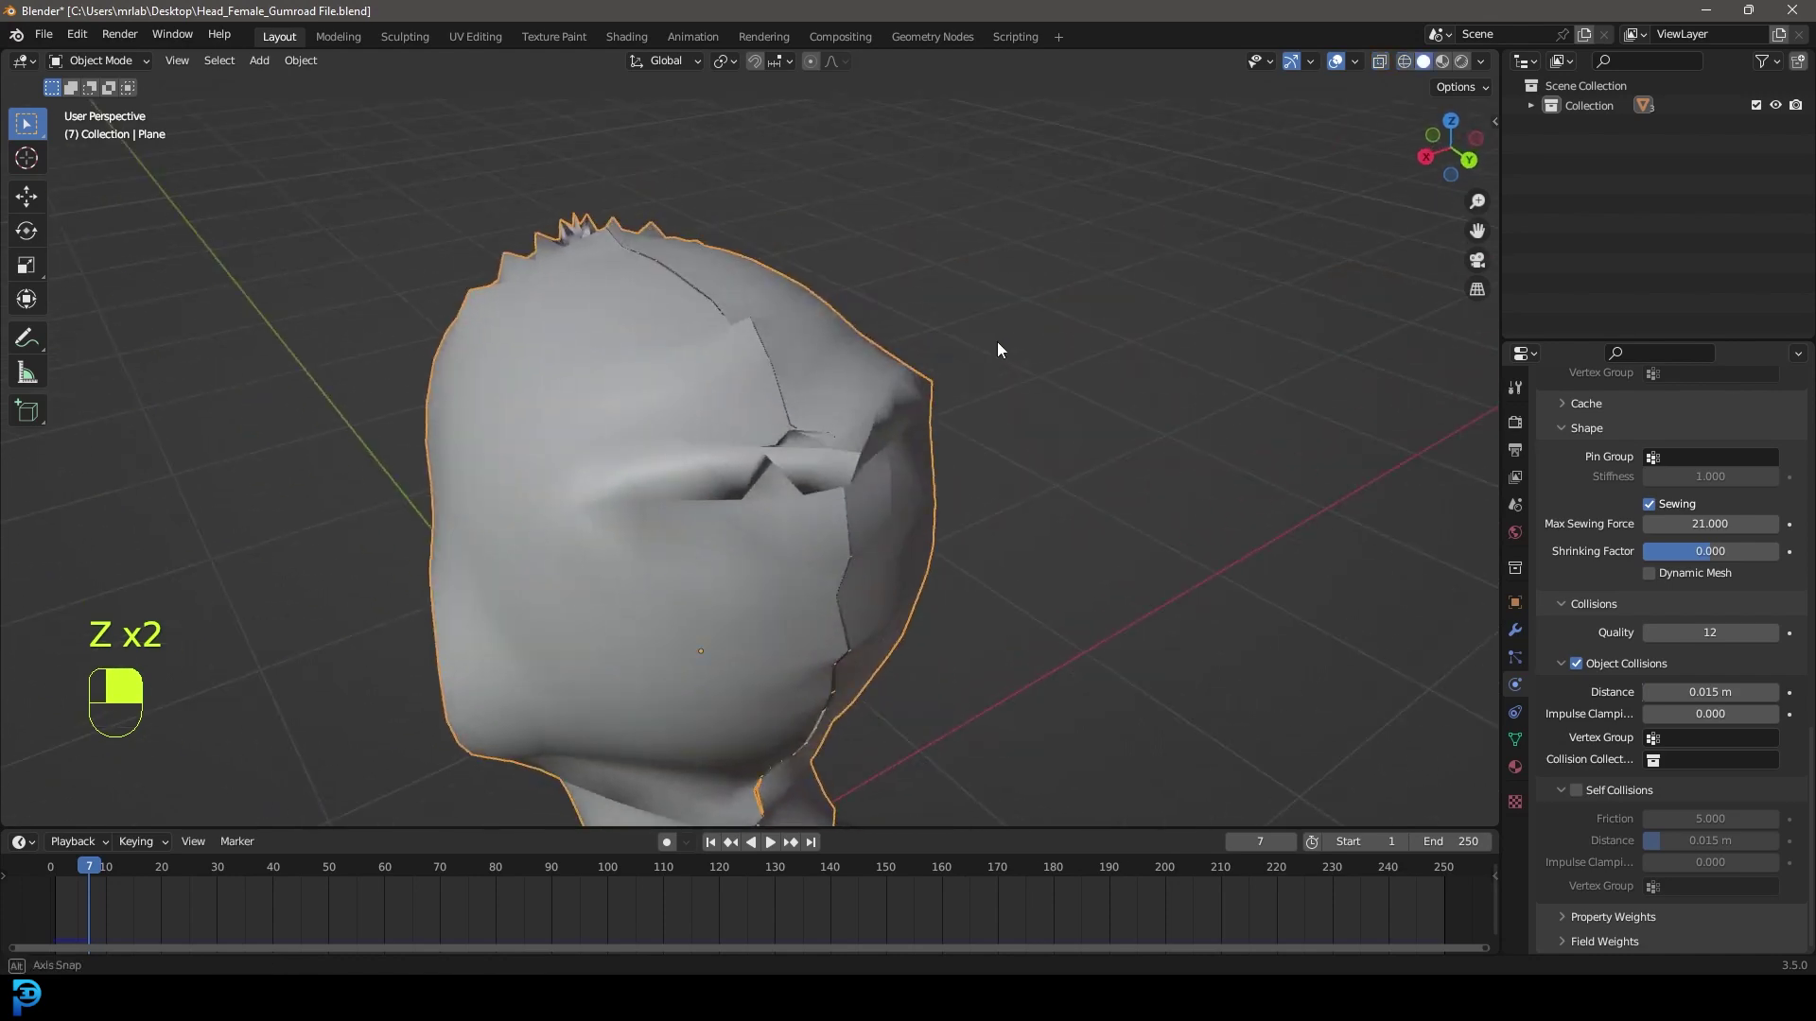
pyautogui.moveTo(883, 413)
pyautogui.mouseDown(button='middle')
pyautogui.moveTo(757, 434)
pyautogui.moveTo(888, 385)
pyautogui.mouseUp(button='middle')
pyautogui.press('KP_3')
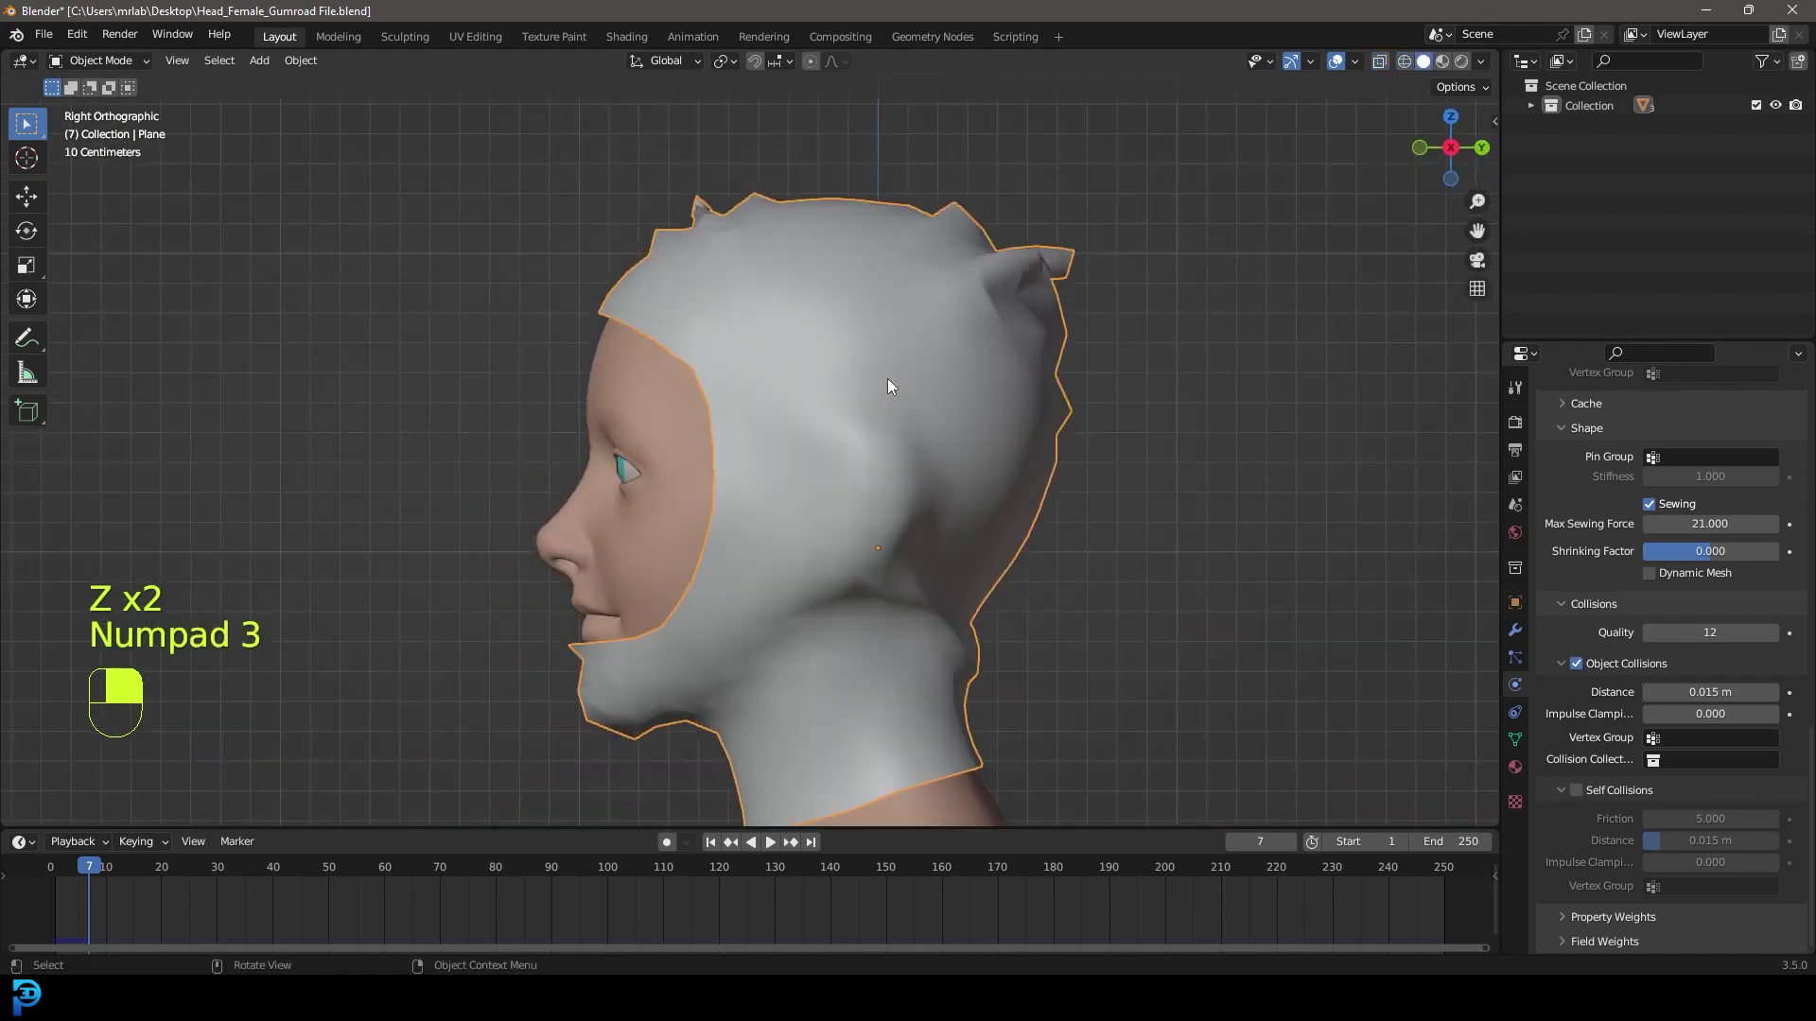
# Move the vertex at the side panels' upper back corner down and forward with proportional editing in wireframe side view
pyautogui.press('z')
pyautogui.click(861, 378)
pyautogui.scroll(4, 999, 325)
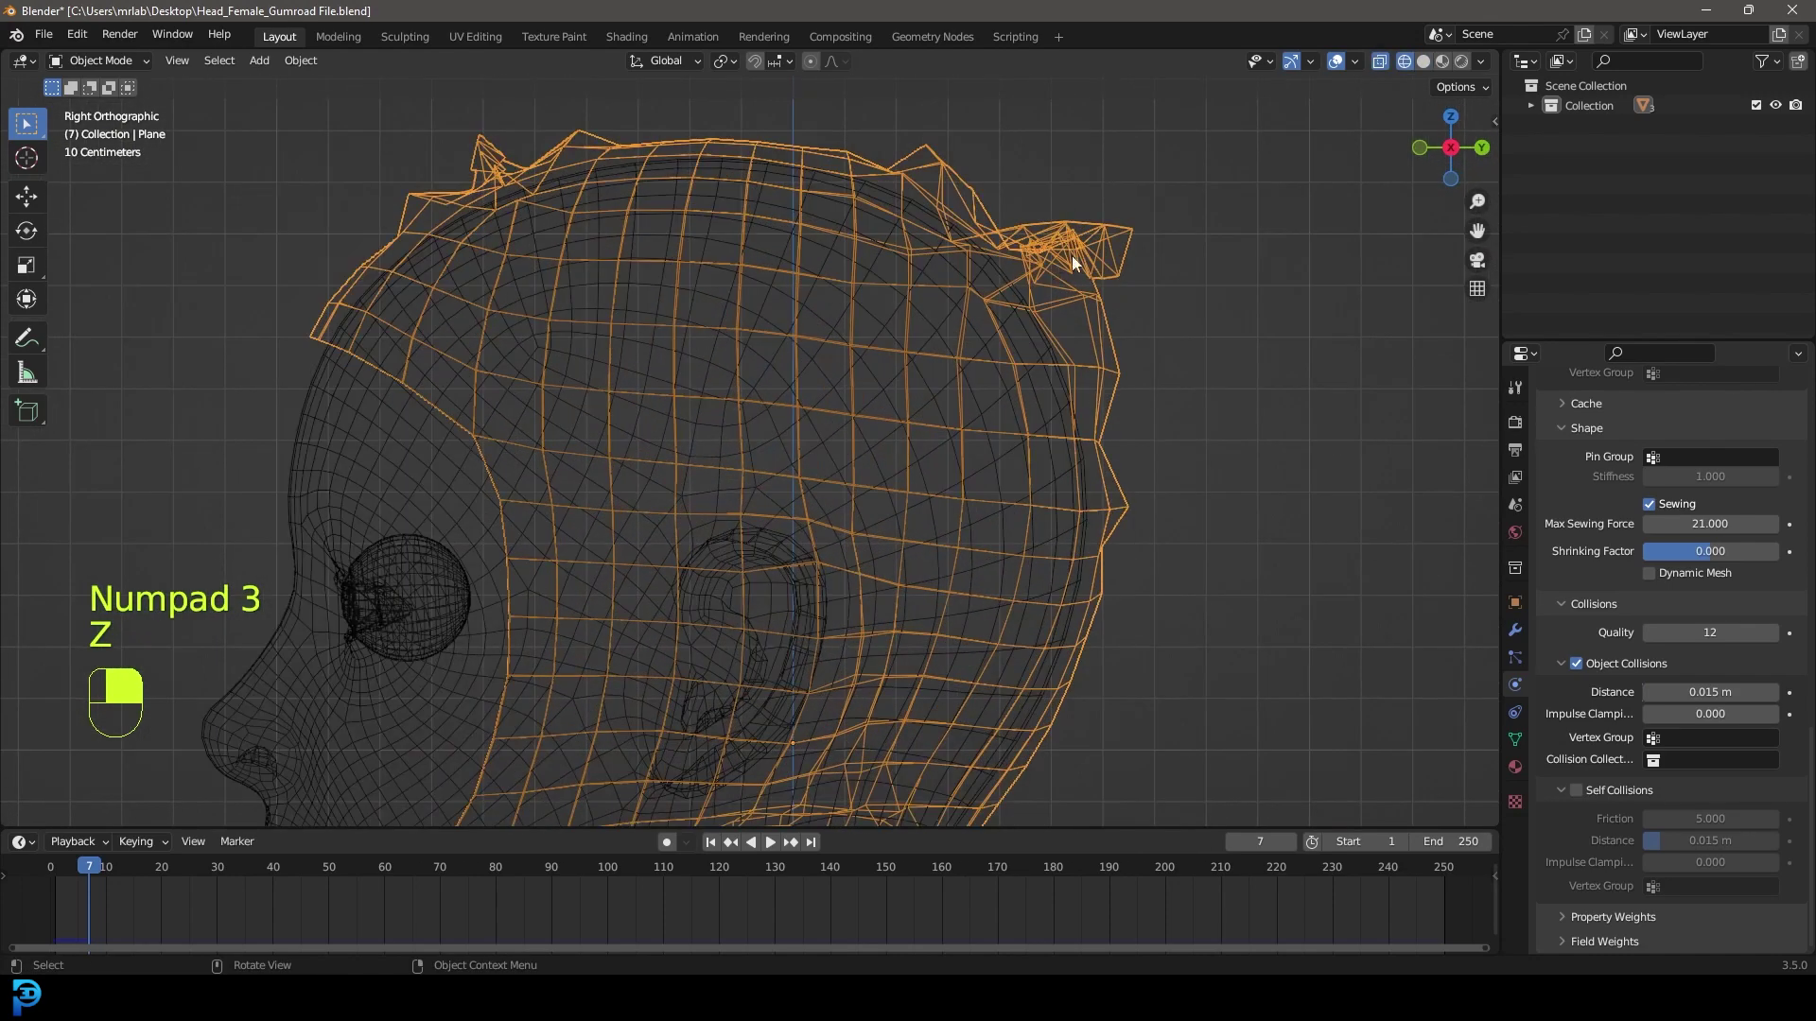
pyautogui.press('Tab')
pyautogui.scroll(-5, 1065, 219)
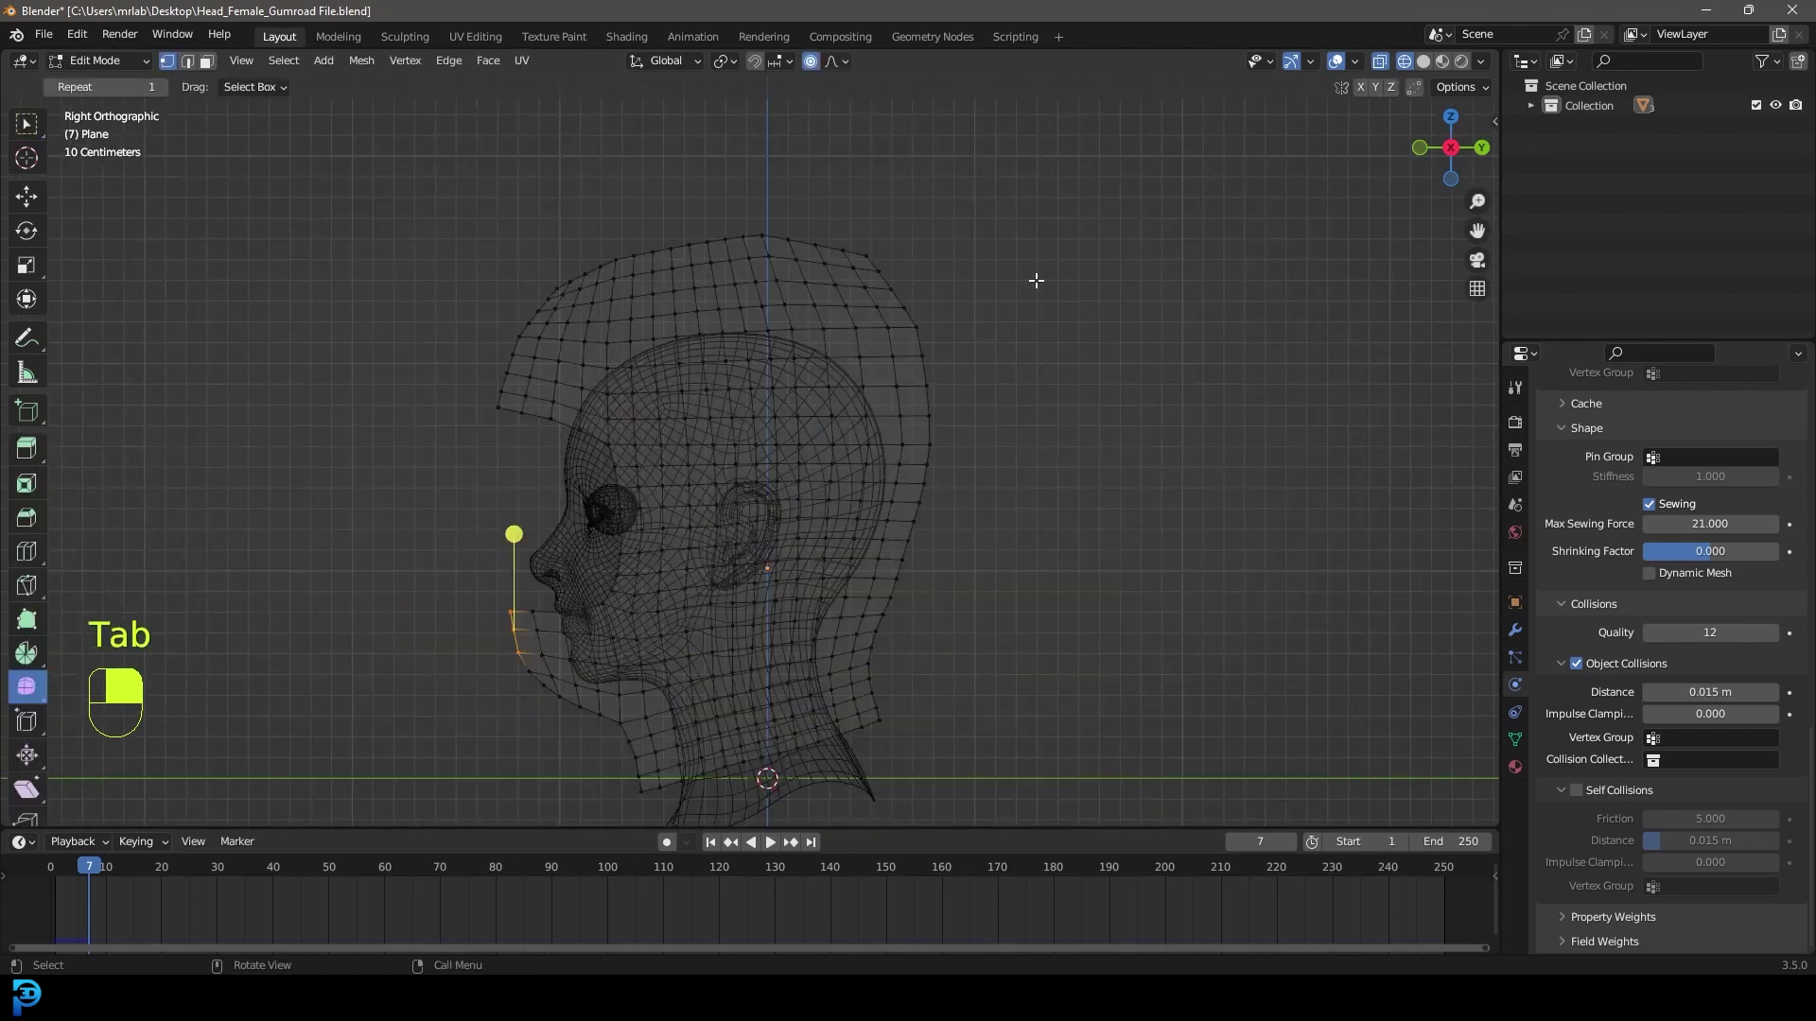
pyautogui.scroll(3, 943, 370)
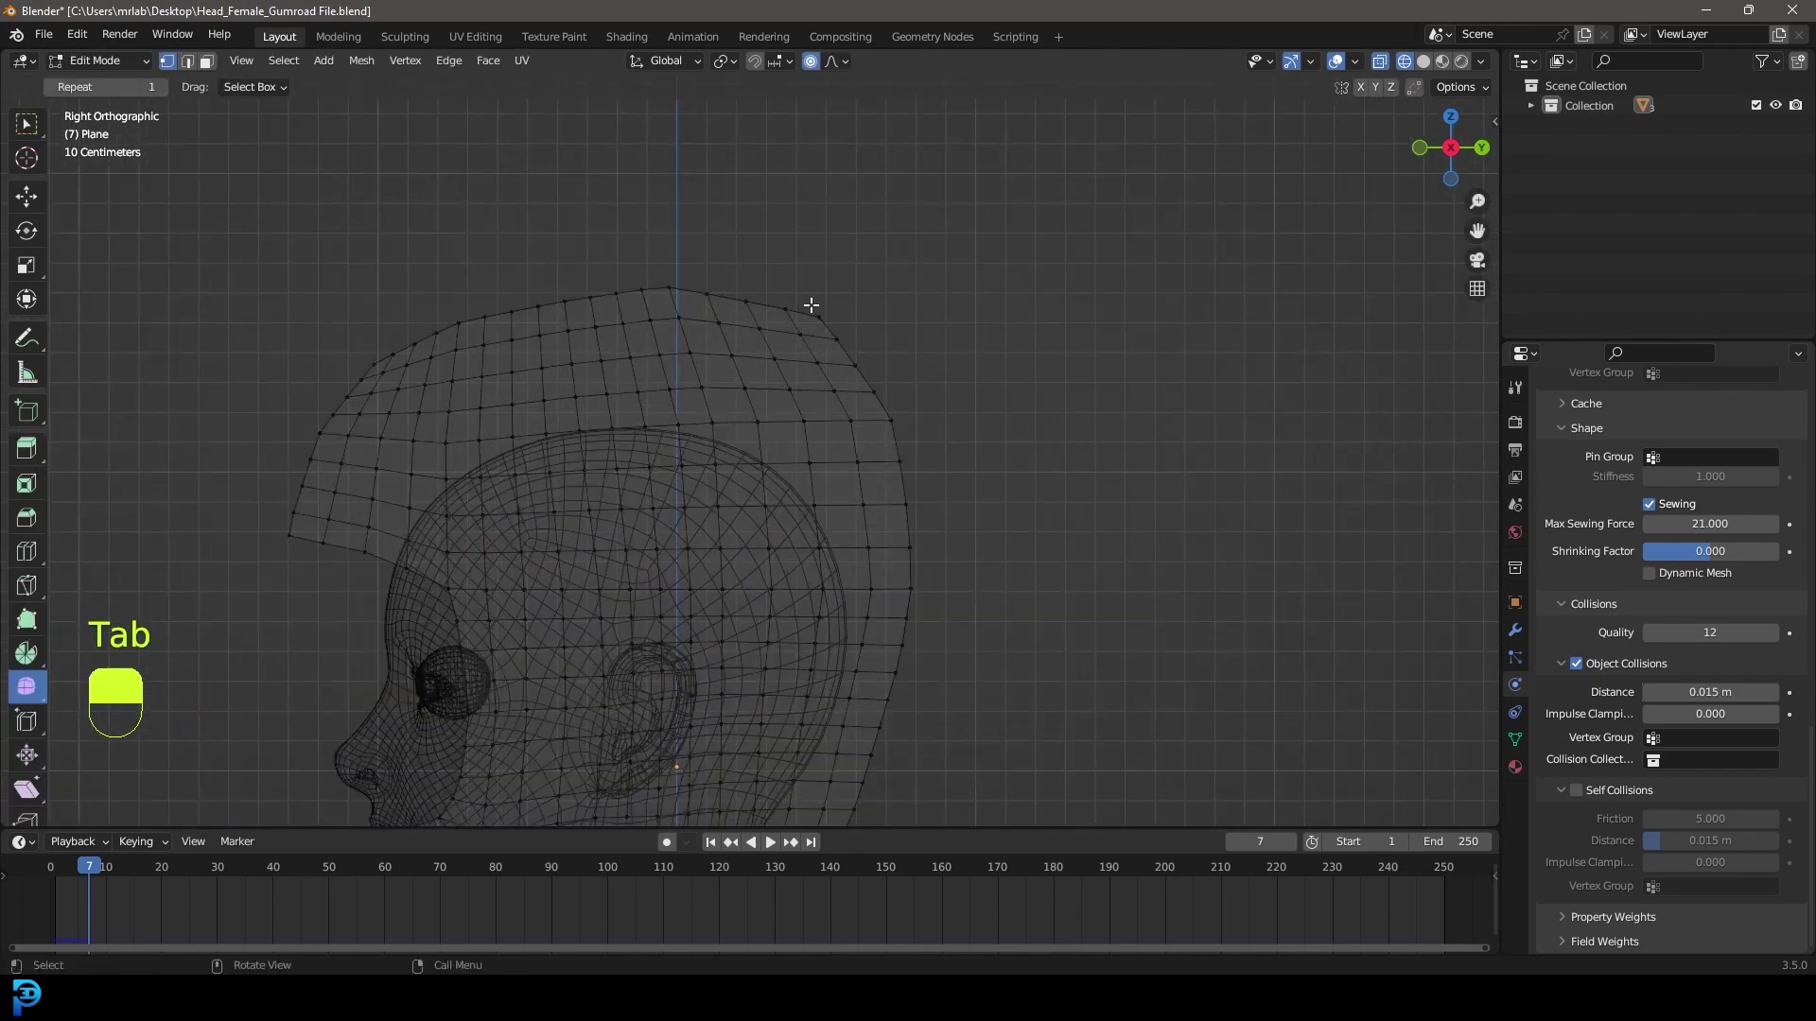
pyautogui.scroll(2, 846, 323)
pyautogui.press('g')
pyautogui.scroll(-10, 1013, 369)
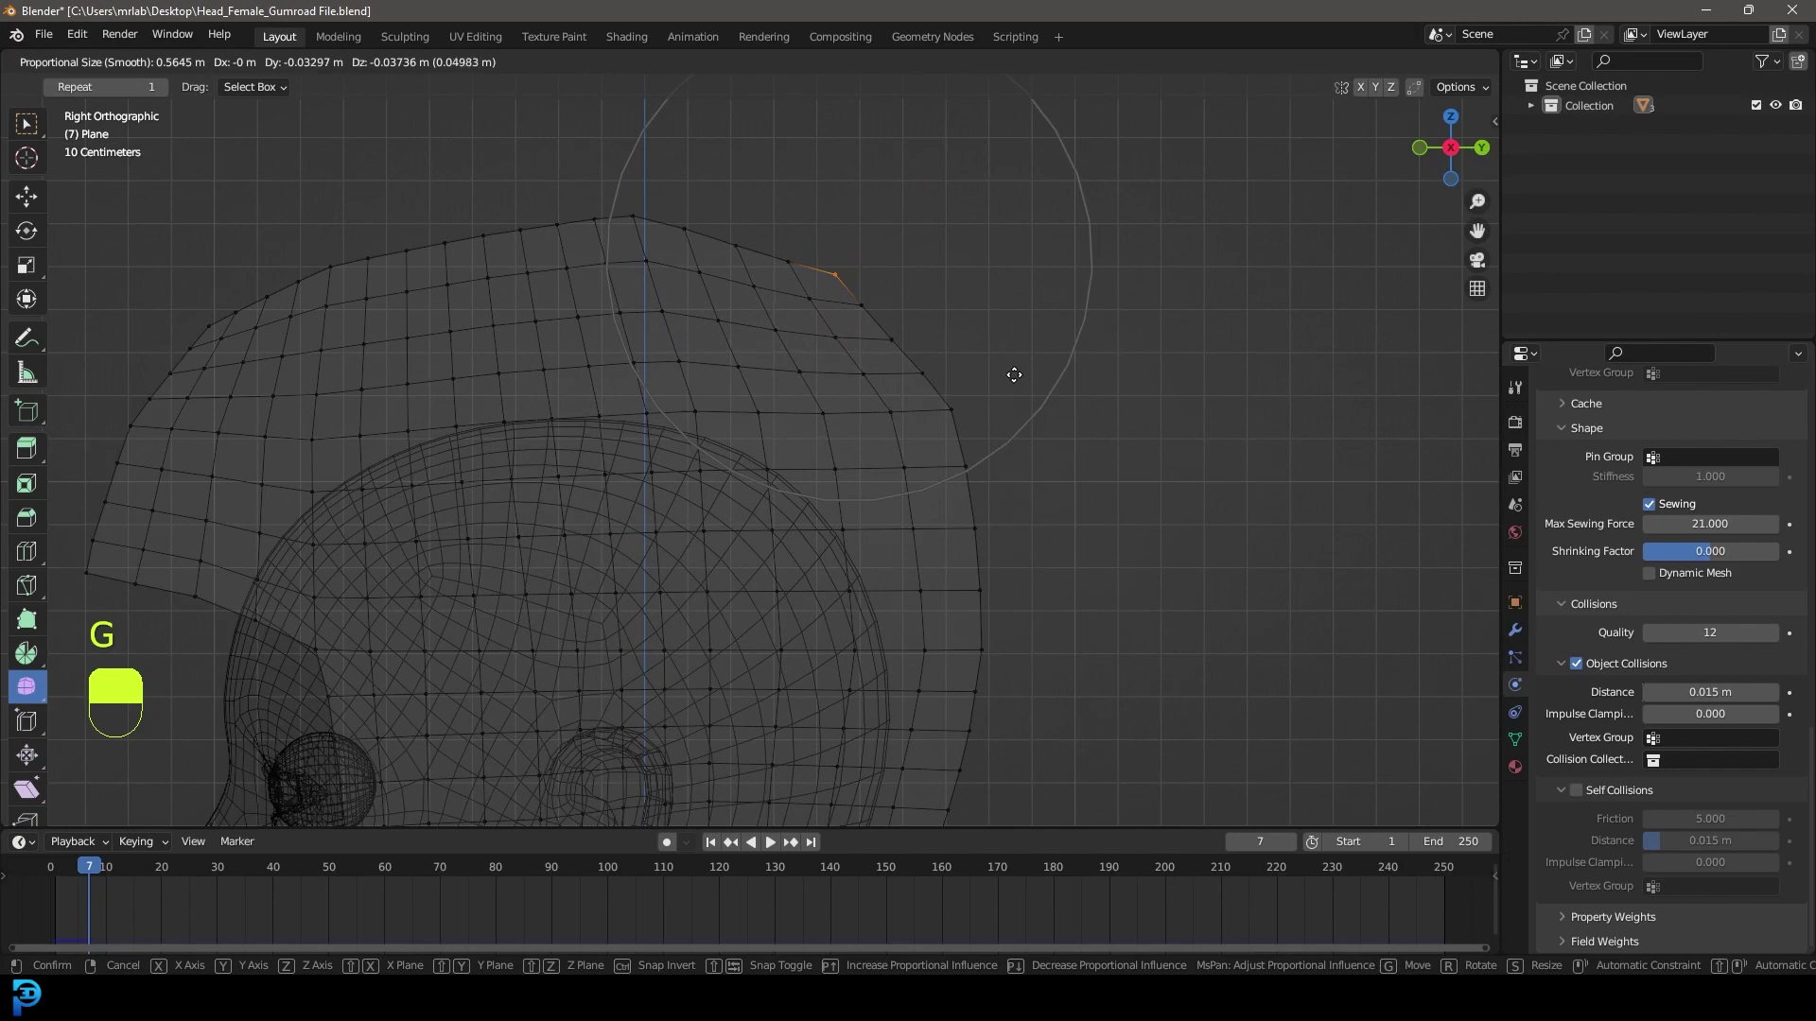
pyautogui.rightClick(1006, 394)
# Move vertices on the panels' crown and back edge with proportional editing to smooth the outline behind the head
pyautogui.moveTo(614, 254); pyautogui.dragTo(614, 255)
pyautogui.press('g')
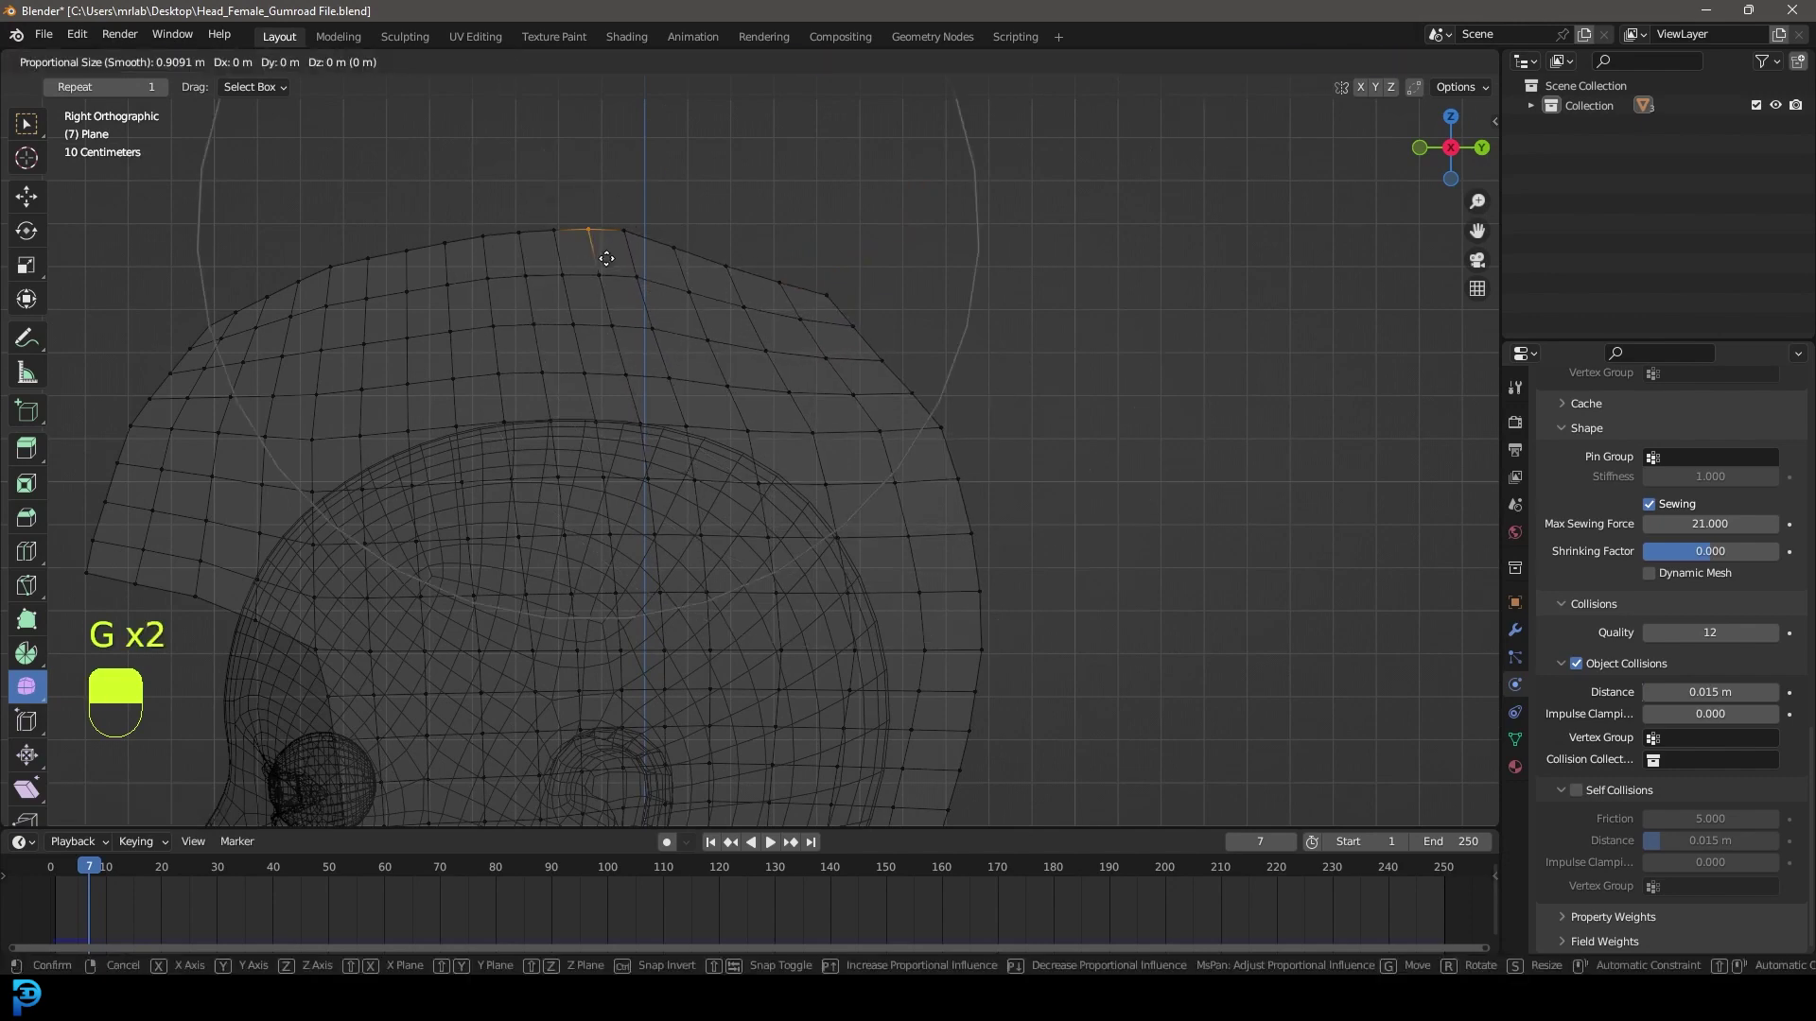
pyautogui.rightClick(908, 443)
pyautogui.press('g')
pyautogui.scroll(2, 961, 434)
pyautogui.click(959, 440)
pyautogui.scroll(-4, 958, 447)
# Rerun the cloth simulation from frame 1 to frame 10 and check the crown and back seam in solid shading
pyautogui.press('Tab')
pyautogui.hotkey('shift', 'Left')
pyautogui.press('space')
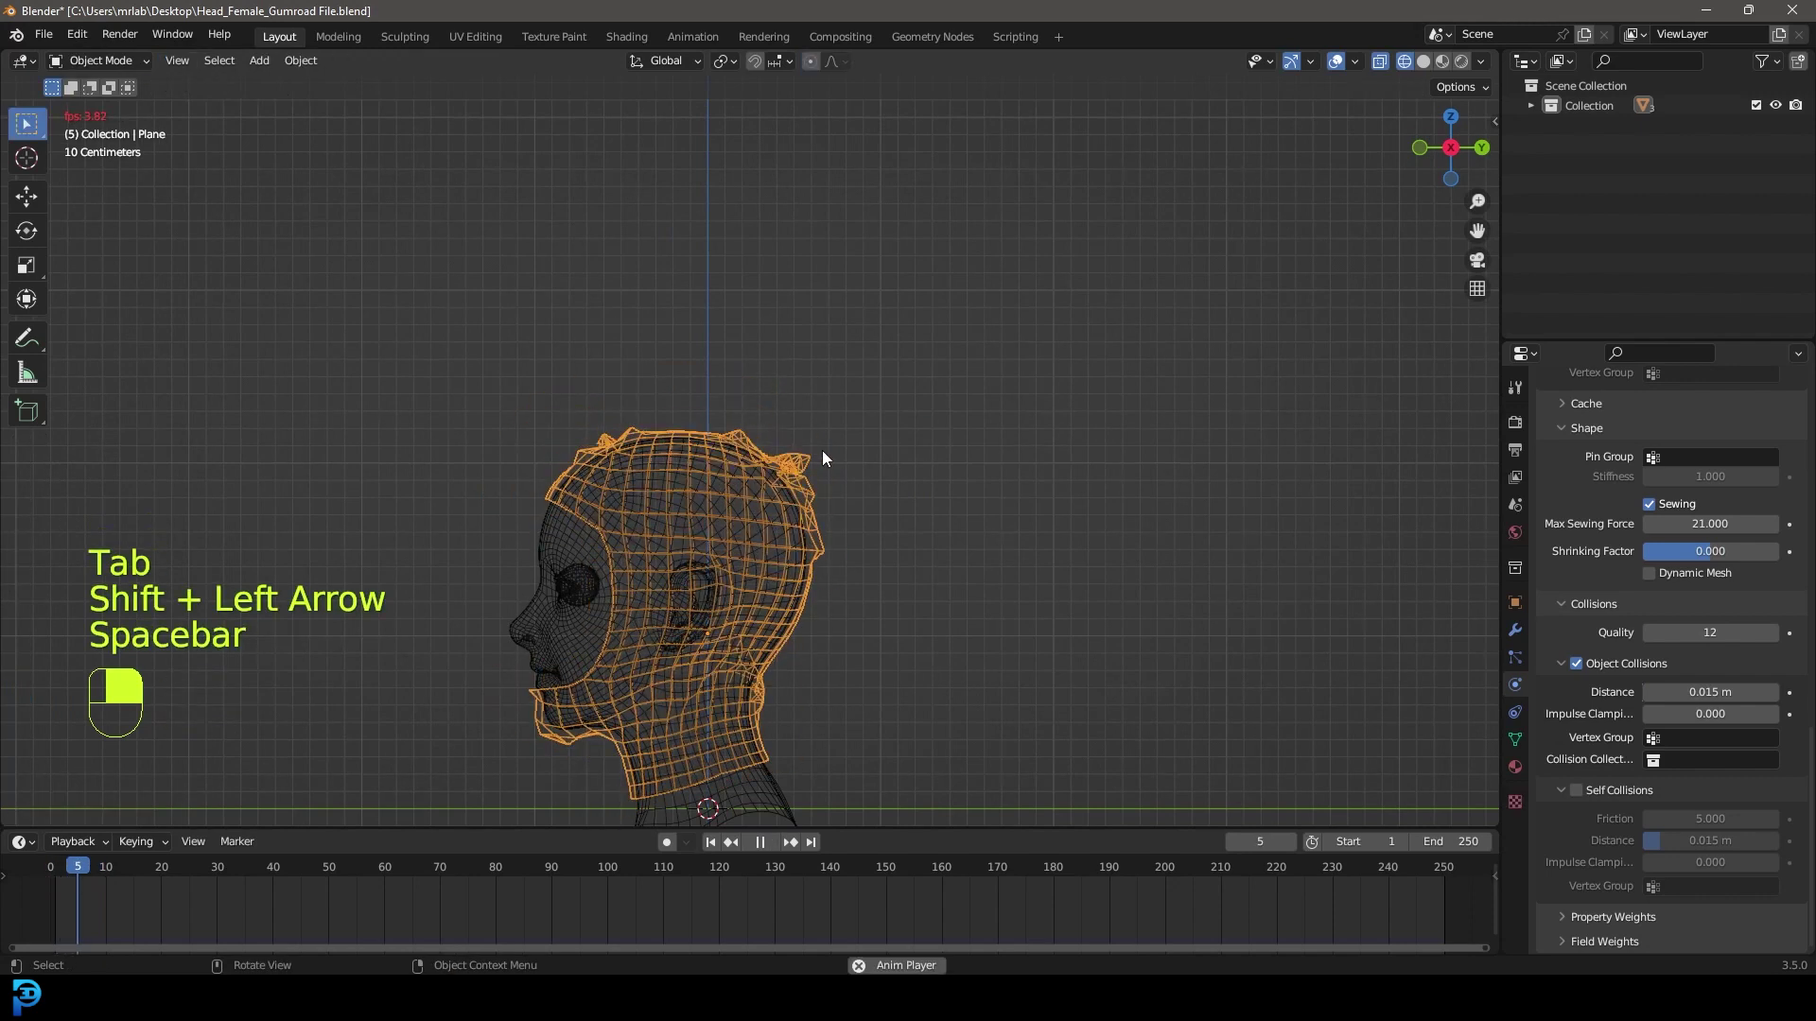
pyautogui.press('space')
pyautogui.press('z')
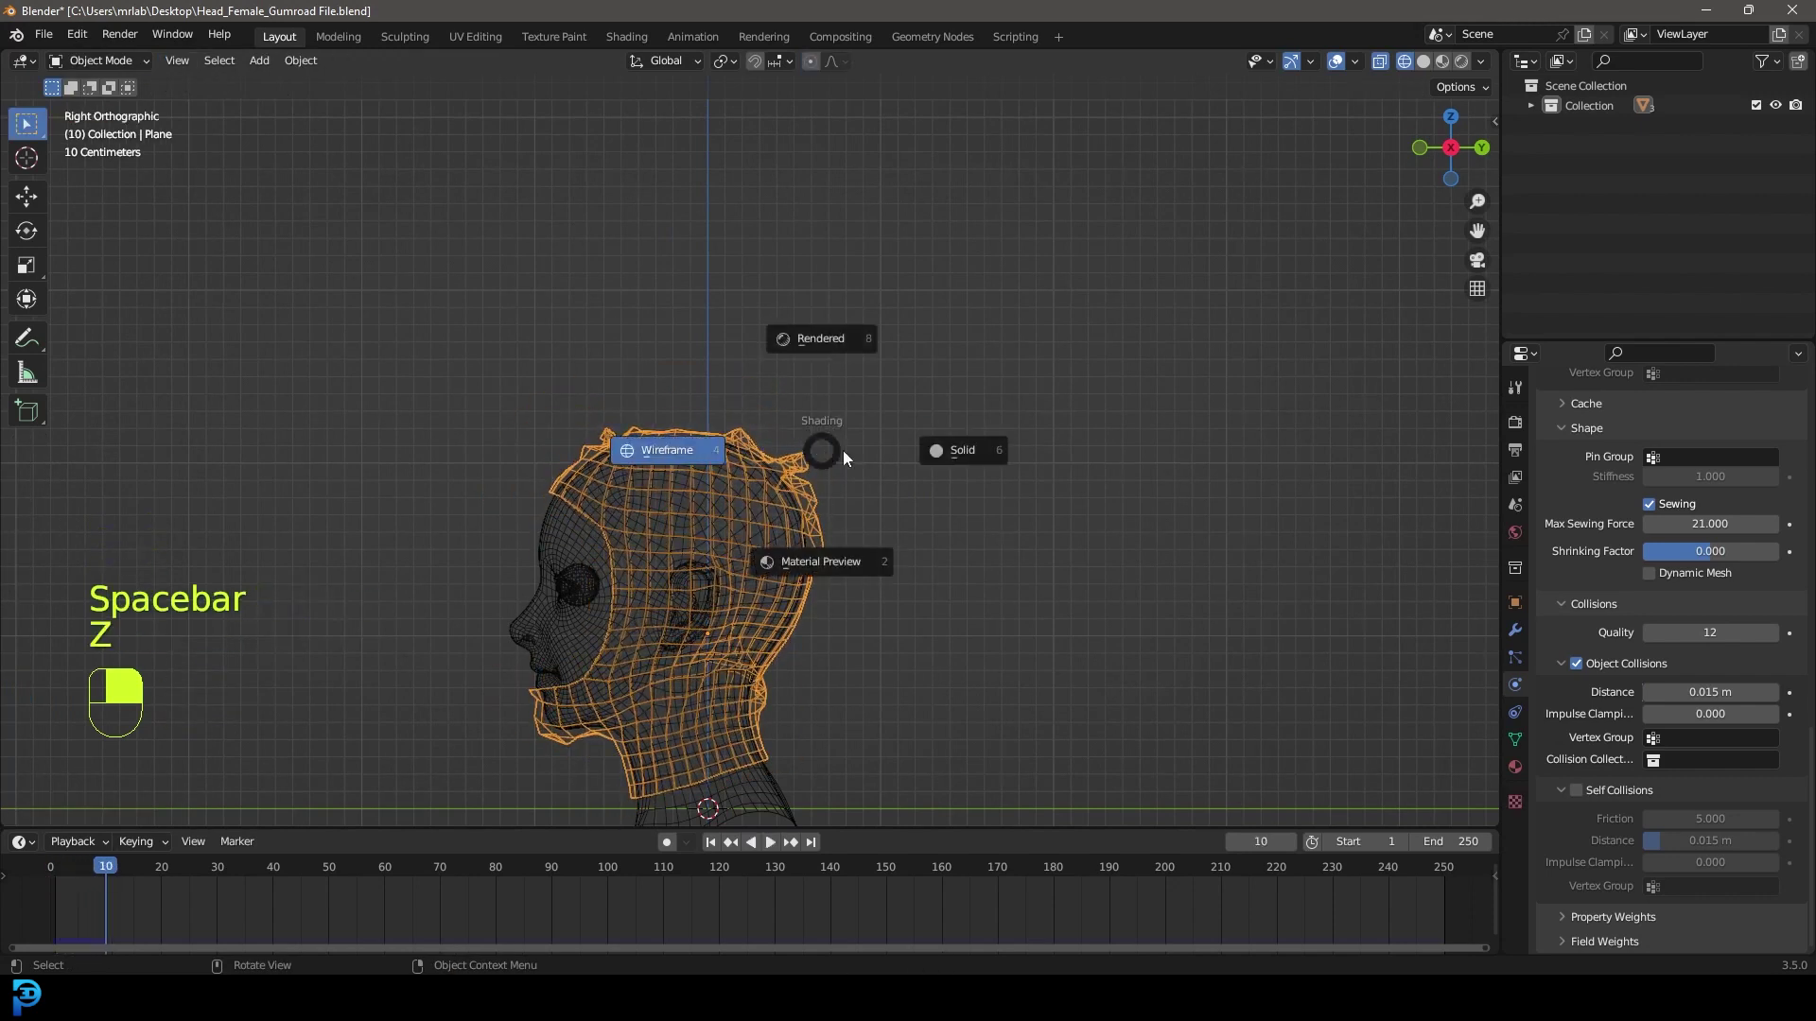
pyautogui.click(895, 458)
pyautogui.moveTo(894, 458)
pyautogui.mouseDown(button='middle')
pyautogui.moveTo(659, 509)
pyautogui.moveTo(440, 515)
pyautogui.moveTo(871, 482)
pyautogui.moveTo(713, 479)
pyautogui.mouseUp(button='middle')
pyautogui.scroll(4, 570, 539)
pyautogui.moveTo(527, 515); pyautogui.dragTo(1209, 350, button='middle')
# Add a Subdivision Surface modifier to the head covering and save the file
pyautogui.click(1513, 630)
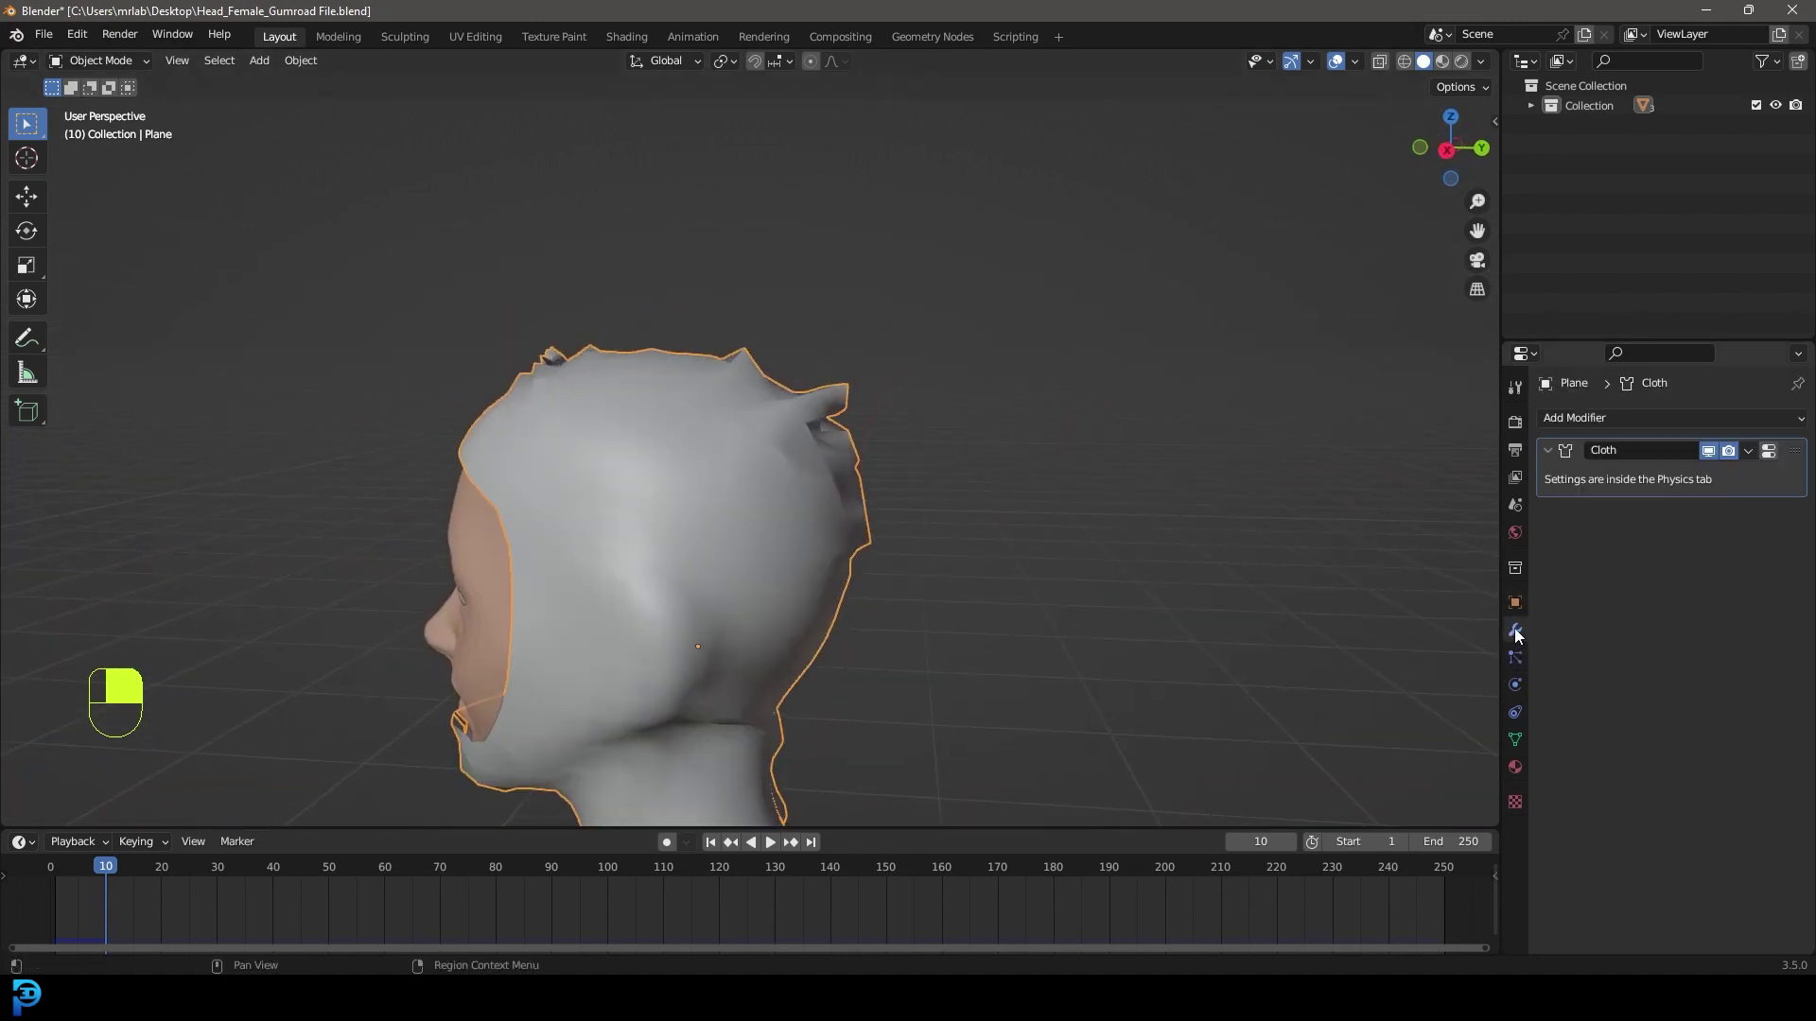
pyautogui.click(1570, 419)
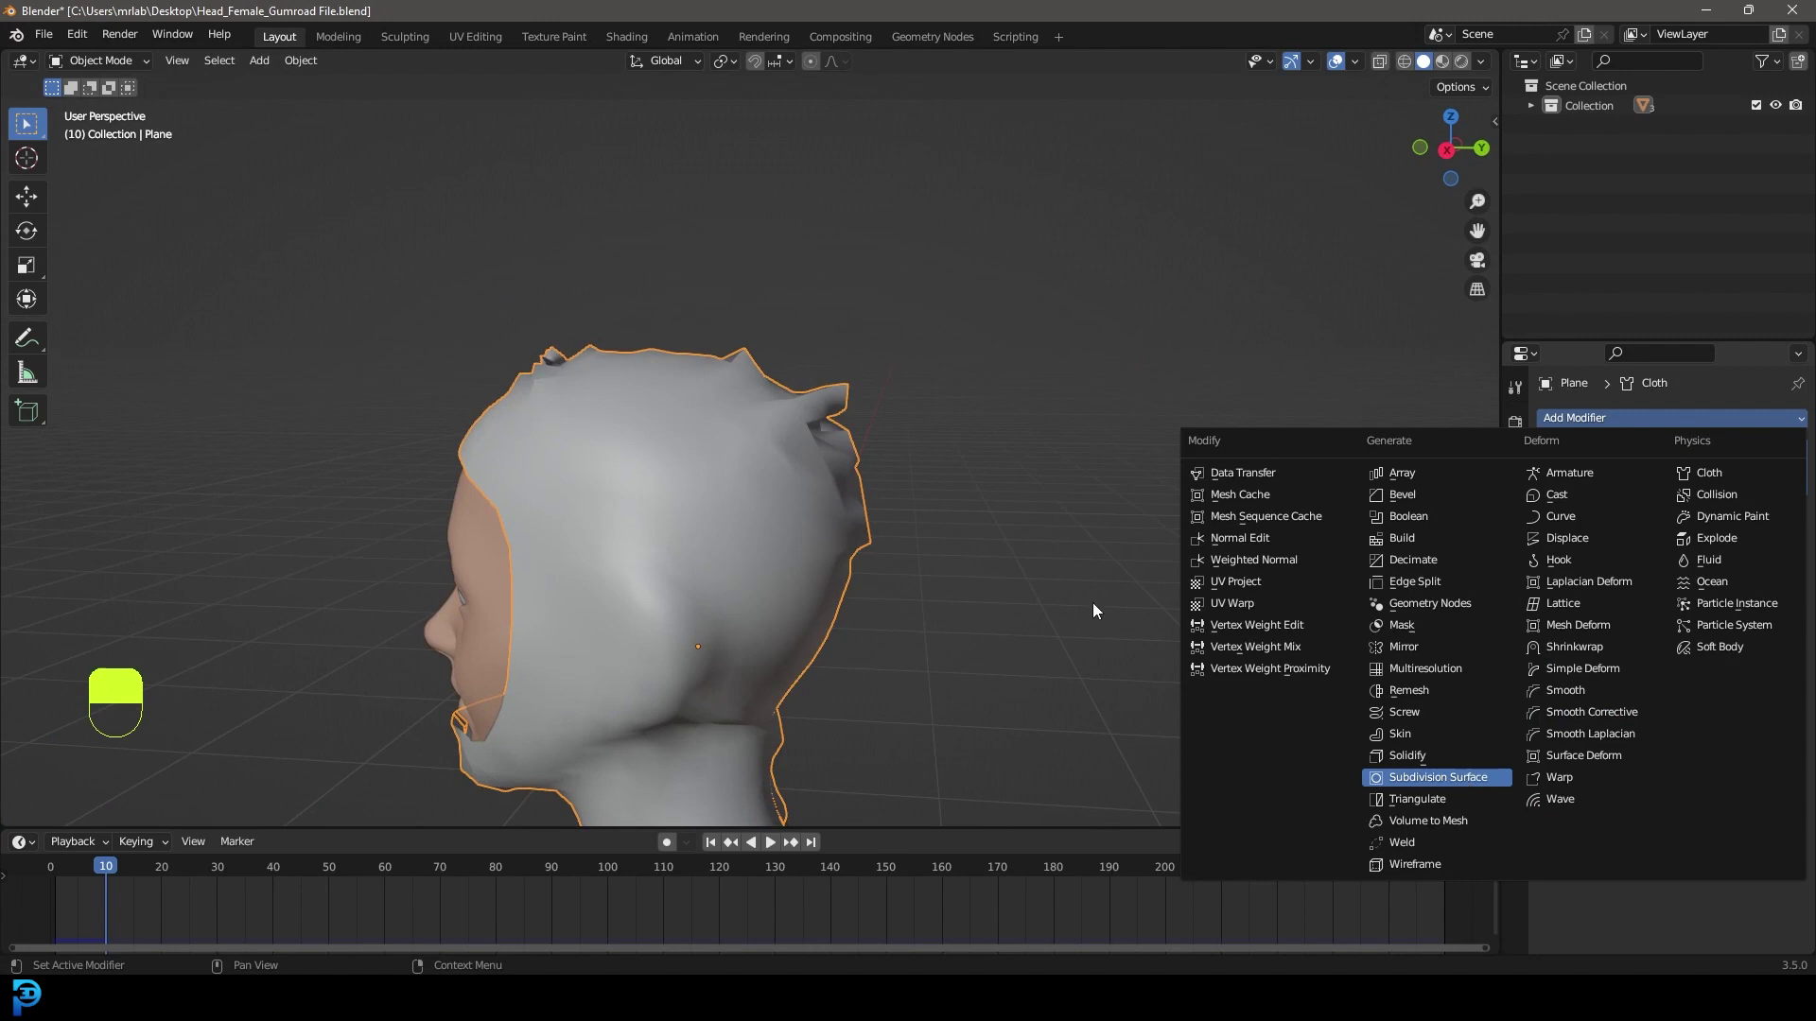
pyautogui.press('Return')
pyautogui.moveTo(1114, 634); pyautogui.dragTo(762, 527, button='middle')
pyautogui.hotkey('ctrl', 's')
pyautogui.scroll(4, 910, 490)
pyautogui.moveTo(910, 484); pyautogui.dragTo(810, 478, button='middle')
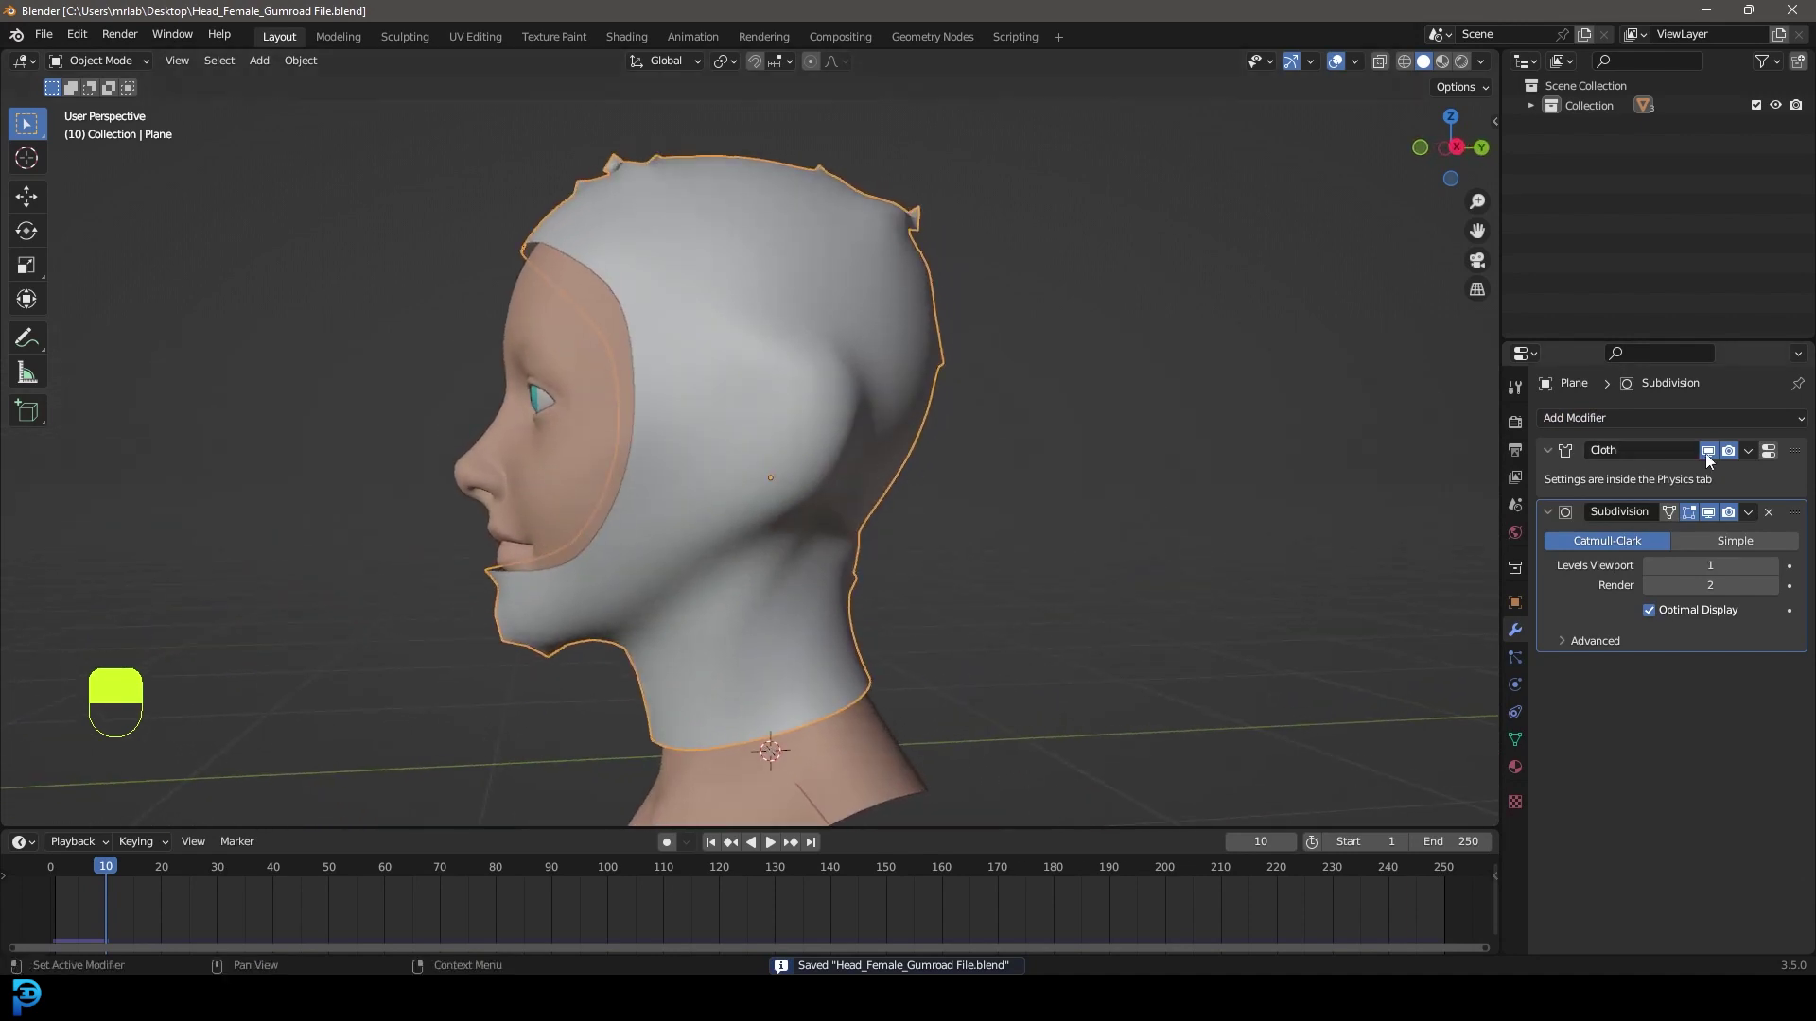
# Add a Solidify modifier to the head covering with a thickness of 0.035 m
pyautogui.click(1653, 421)
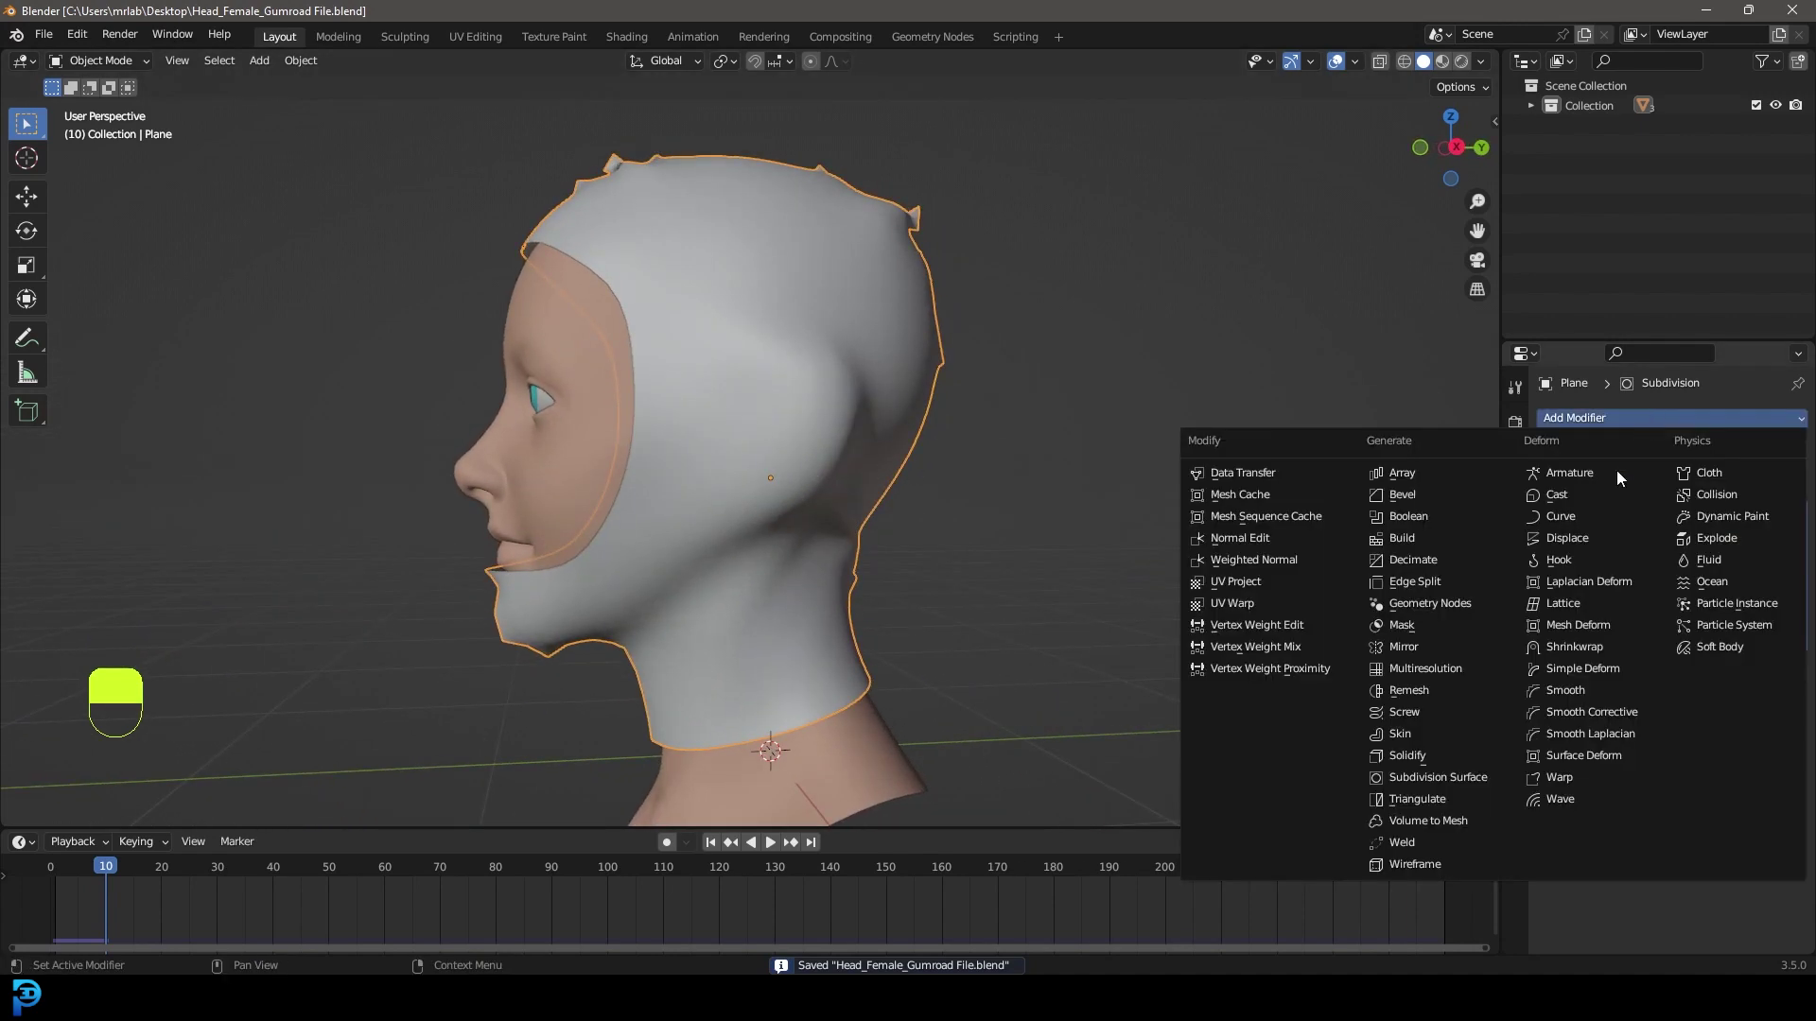
pyautogui.click(1453, 756)
pyautogui.moveTo(802, 378); pyautogui.dragTo(916, 405, button='middle')
pyautogui.keyDown('shift'); pyautogui.moveTo(1688, 745); pyautogui.dragTo(1749, 719); pyautogui.keyUp('shift')
pyautogui.scroll(3, 978, 308)
pyautogui.moveTo(978, 308); pyautogui.dragTo(854, 436, button='middle')
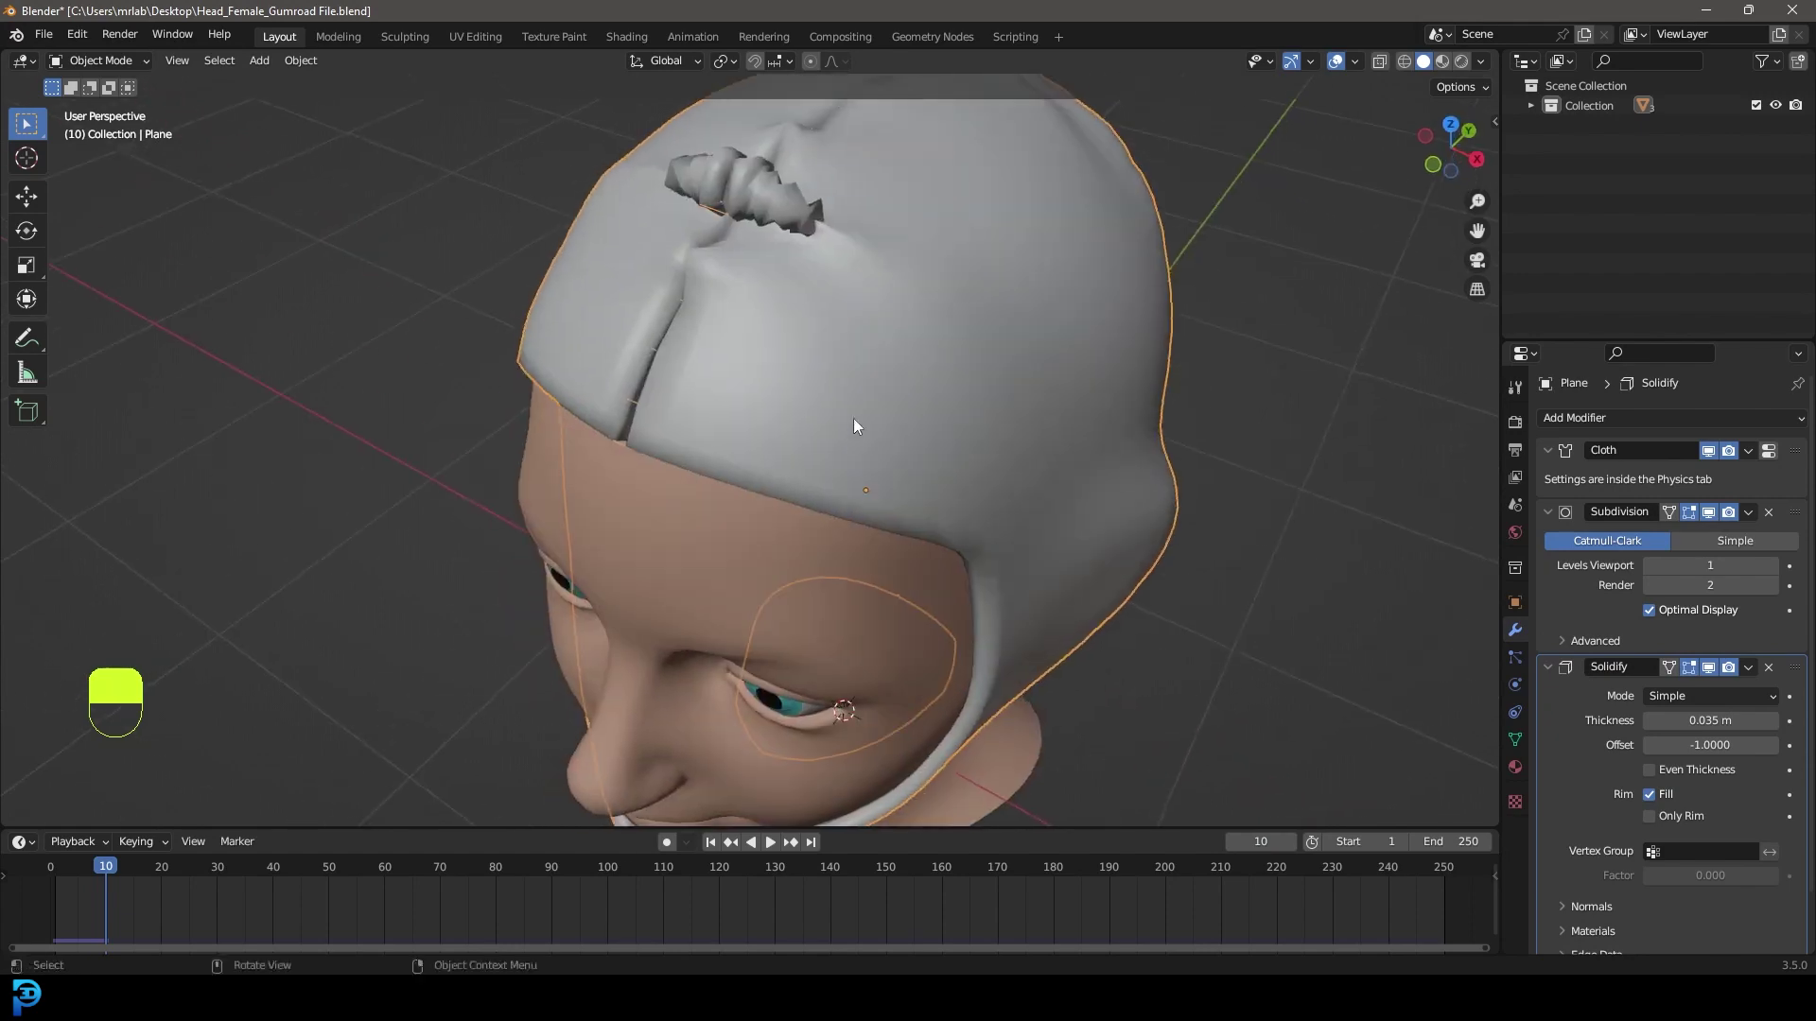
# Lower the protruding vertex on the panels' front upper curve with proportional editing in wireframe side view
pyautogui.click(768, 194)
pyautogui.click(796, 185)
pyautogui.moveTo(910, 304); pyautogui.dragTo(853, 276, button='middle')
pyautogui.press('Tab')
pyautogui.press('KP_1')
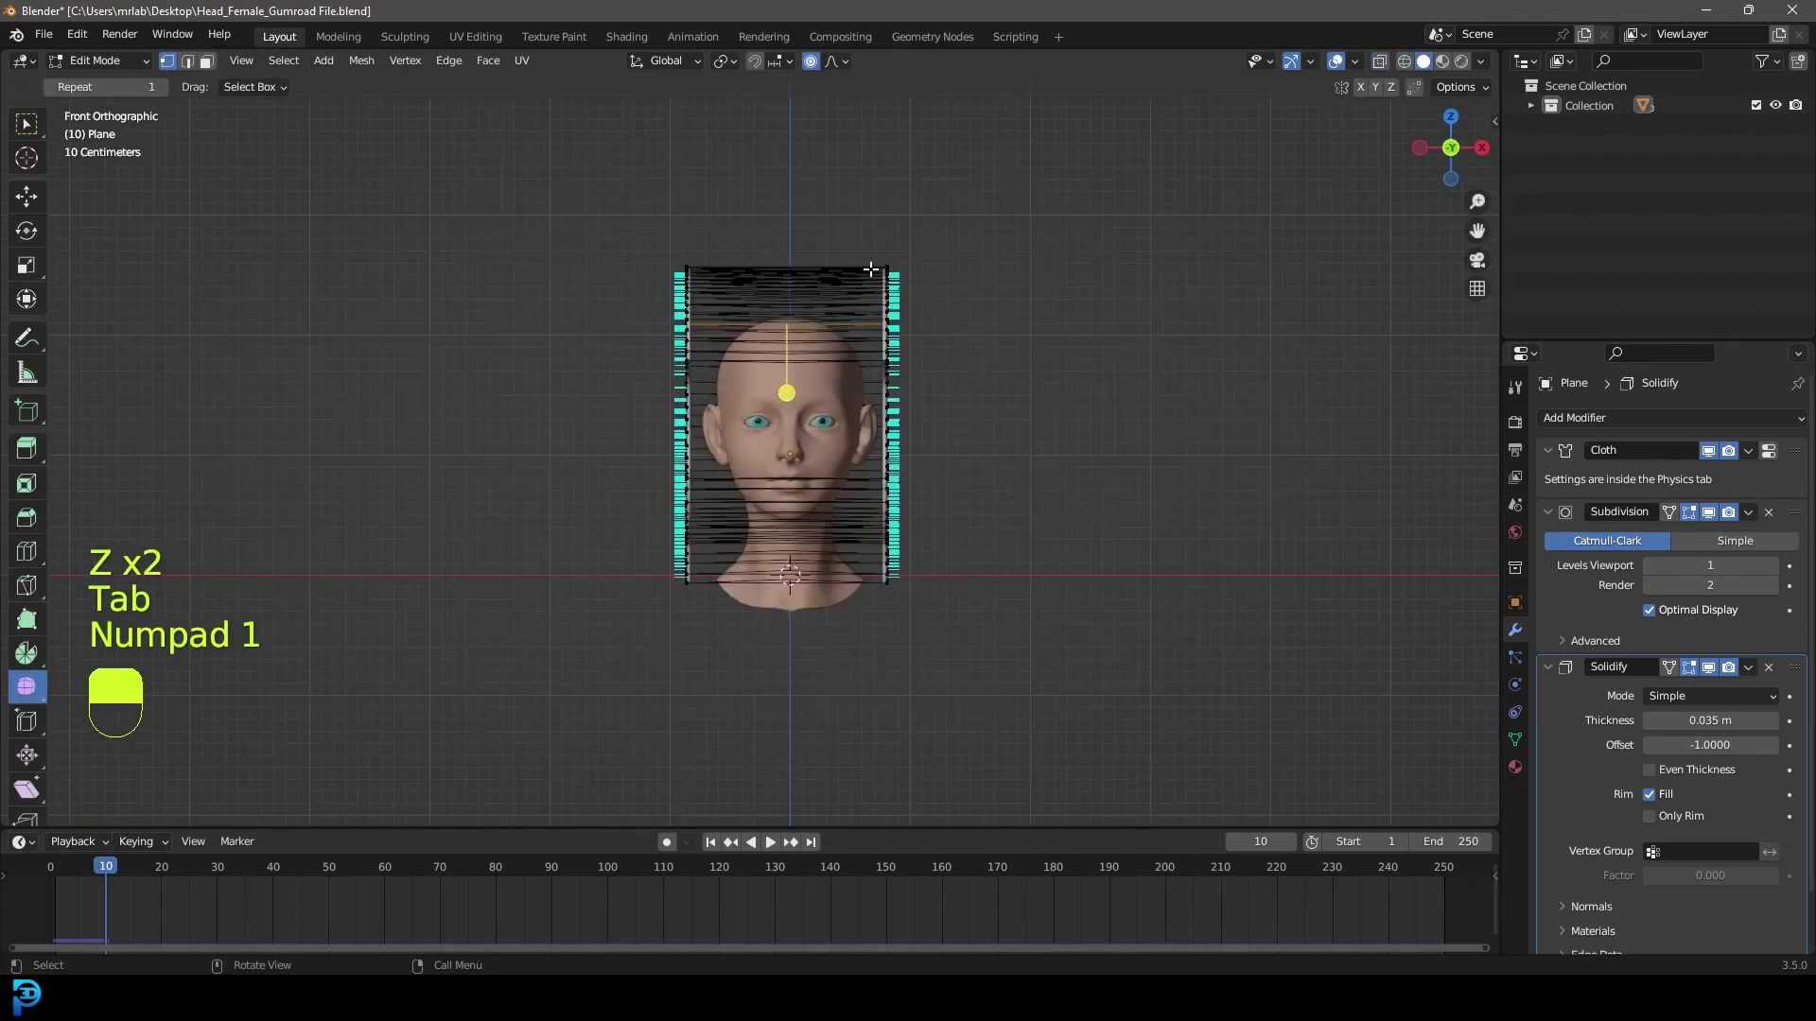
pyautogui.press('KP_3')
pyautogui.scroll(4, 859, 272)
pyautogui.press('z')
pyautogui.click(805, 378)
pyautogui.scroll(1, 805, 378)
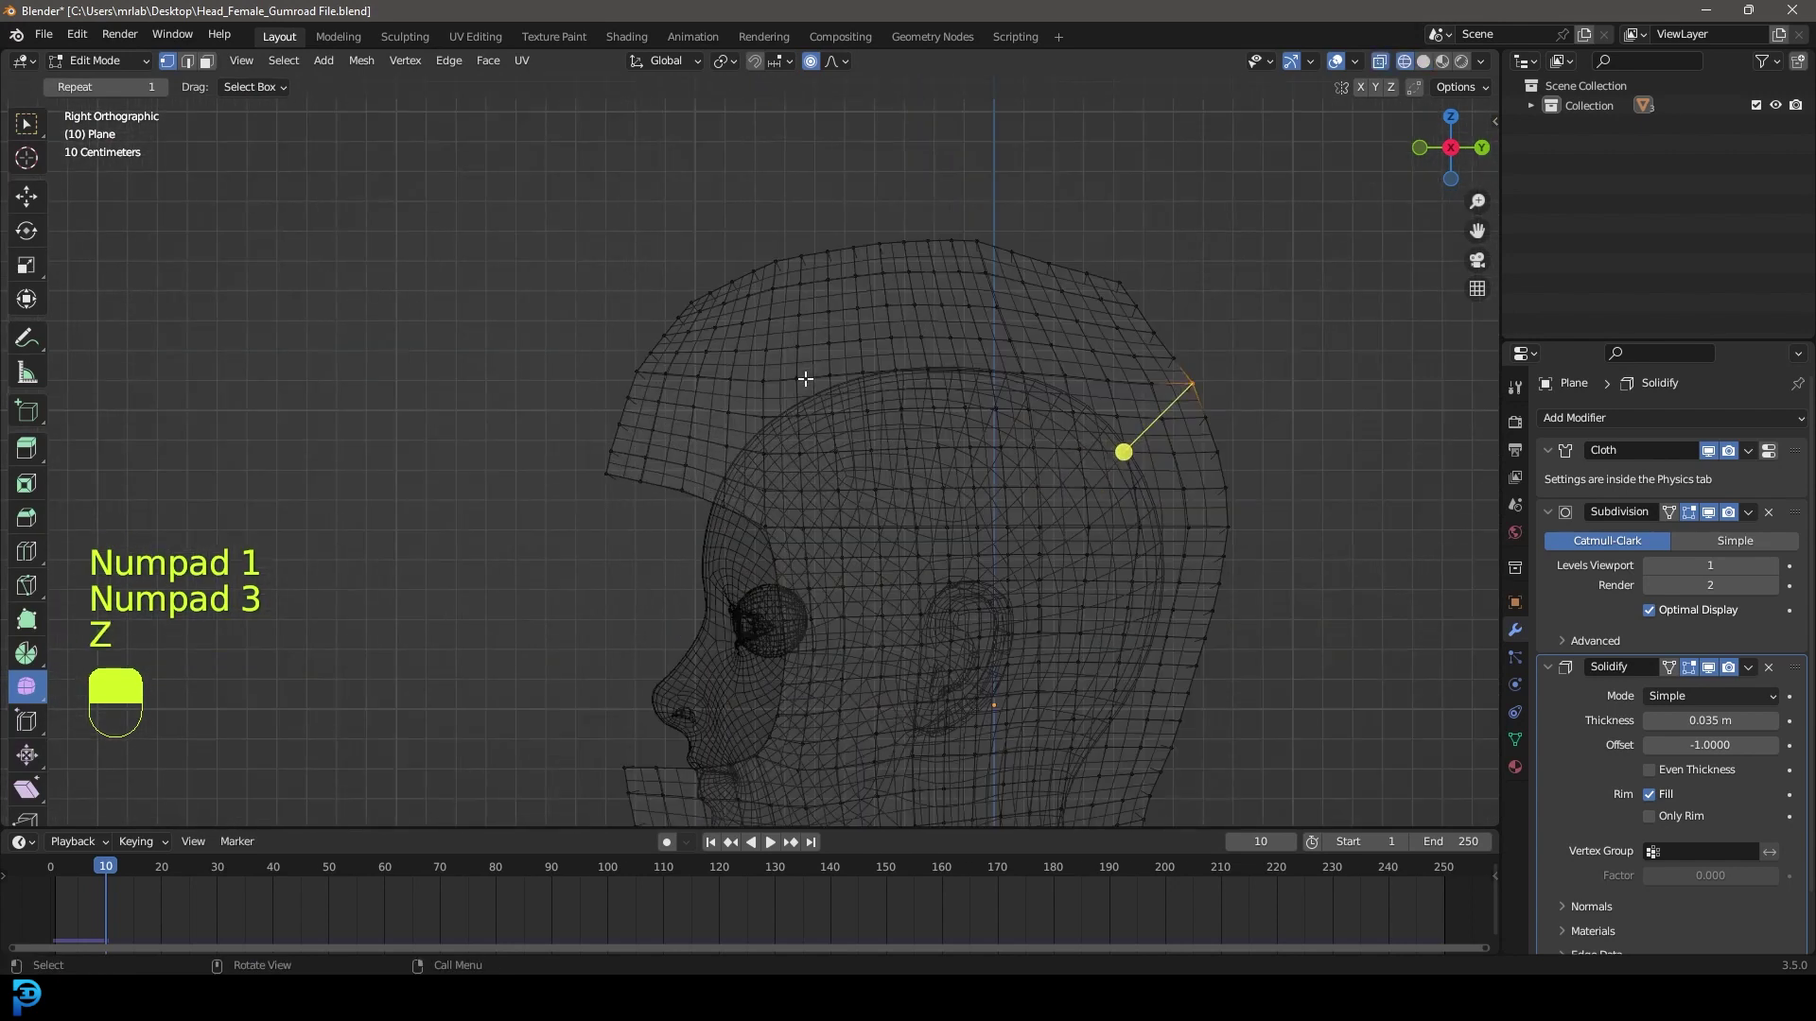
pyautogui.scroll(1, 658, 256)
pyautogui.moveTo(684, 278); pyautogui.dragTo(690, 284)
pyautogui.press('g')
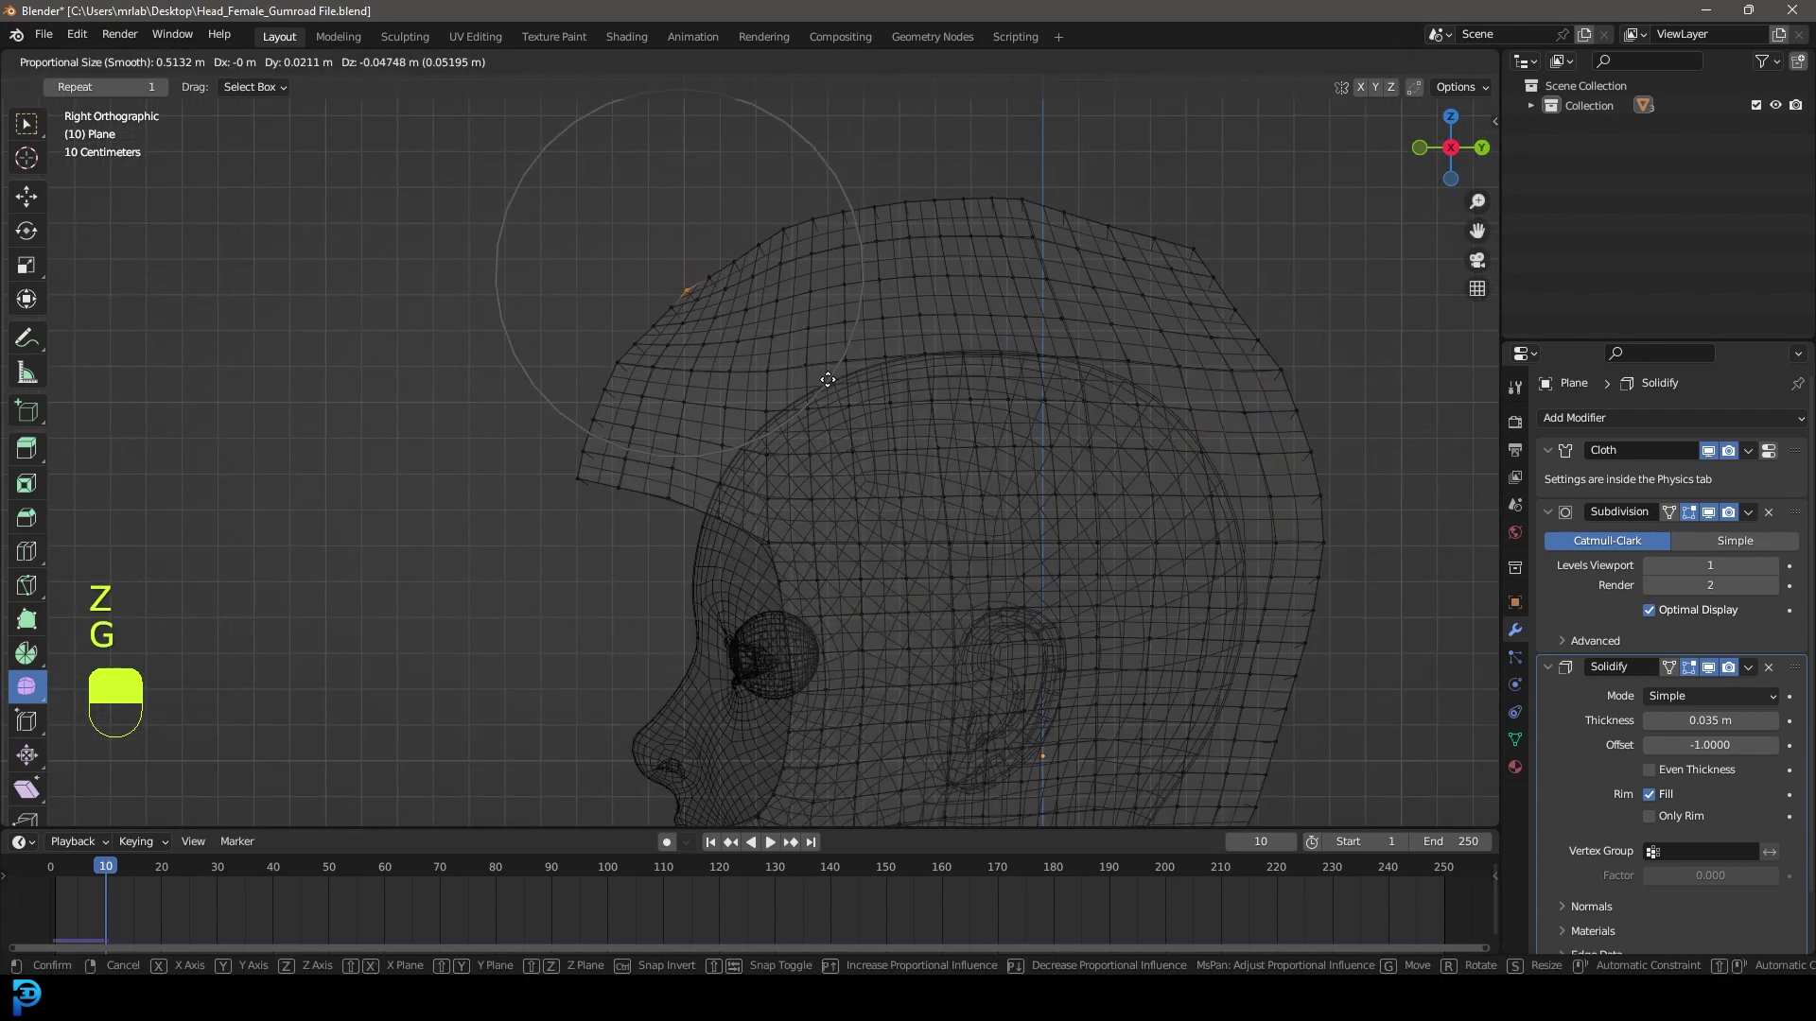
pyautogui.scroll(-3, 819, 385)
pyautogui.click(568, 423)
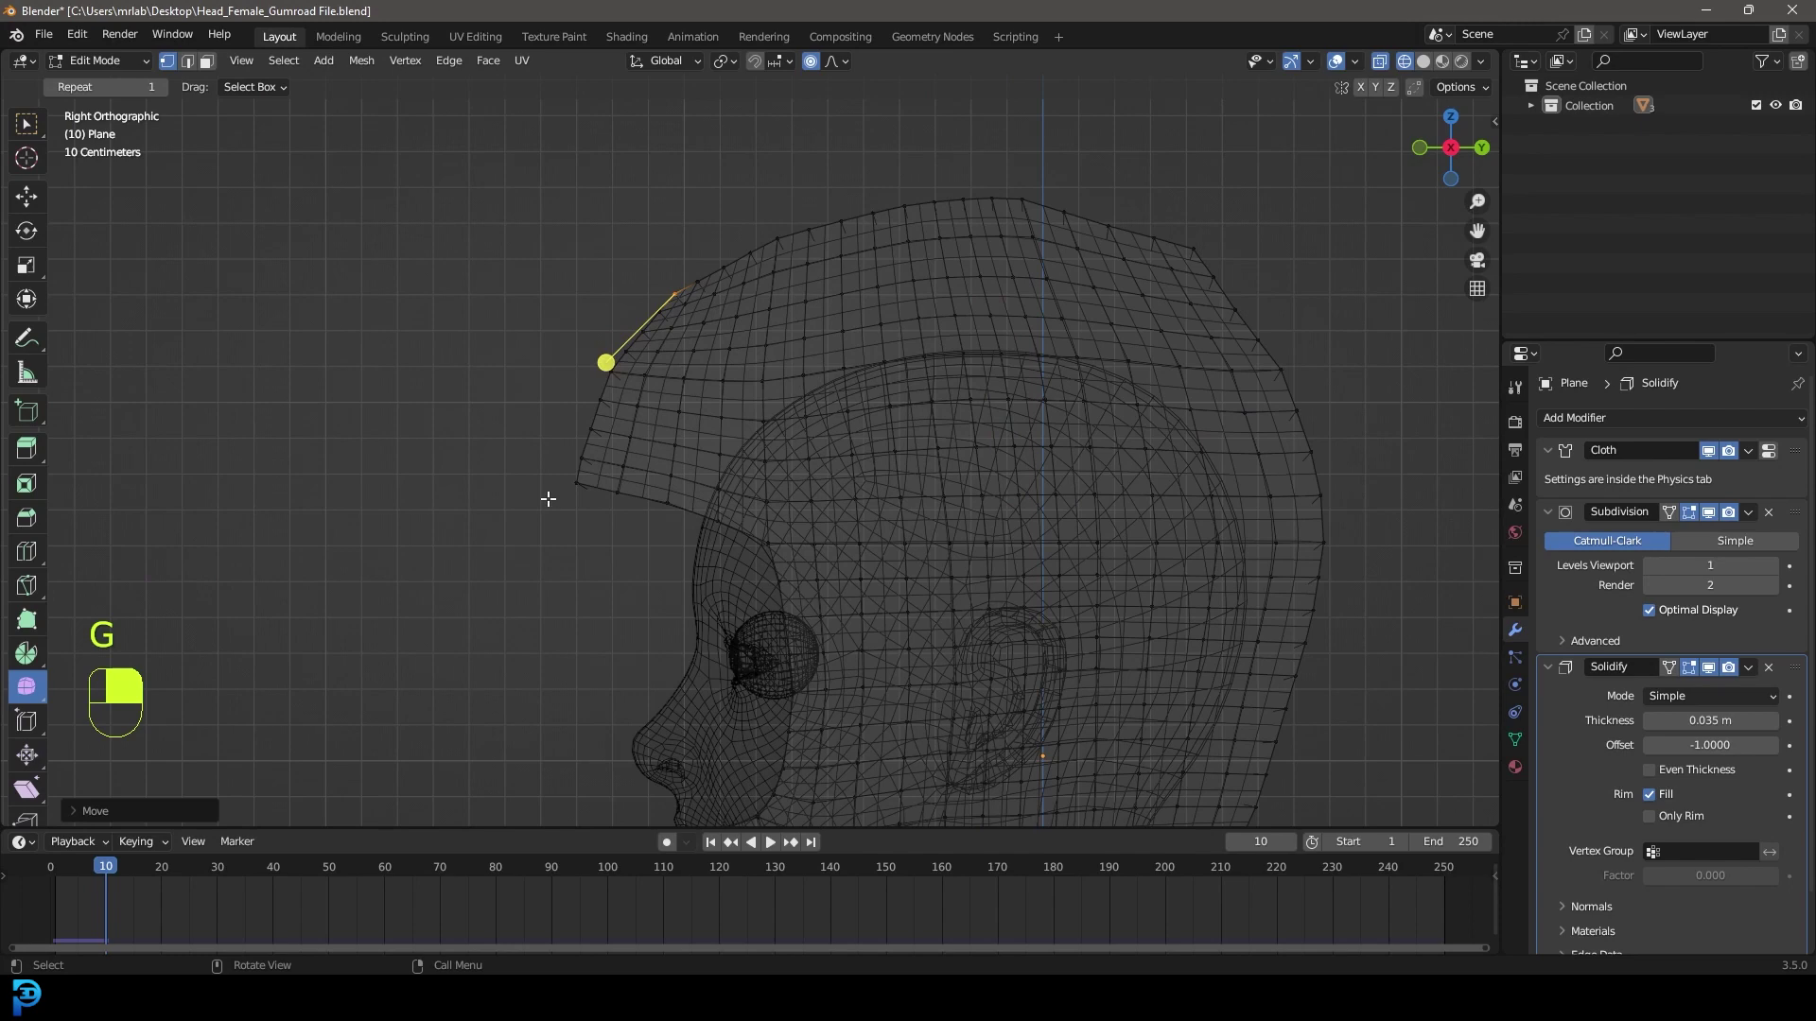
# Move the panels' front corner vertex above the forehead slightly downward with proportional editing
pyautogui.moveTo(537, 524); pyautogui.dragTo(593, 473)
pyautogui.press('g')
pyautogui.click(592, 502)
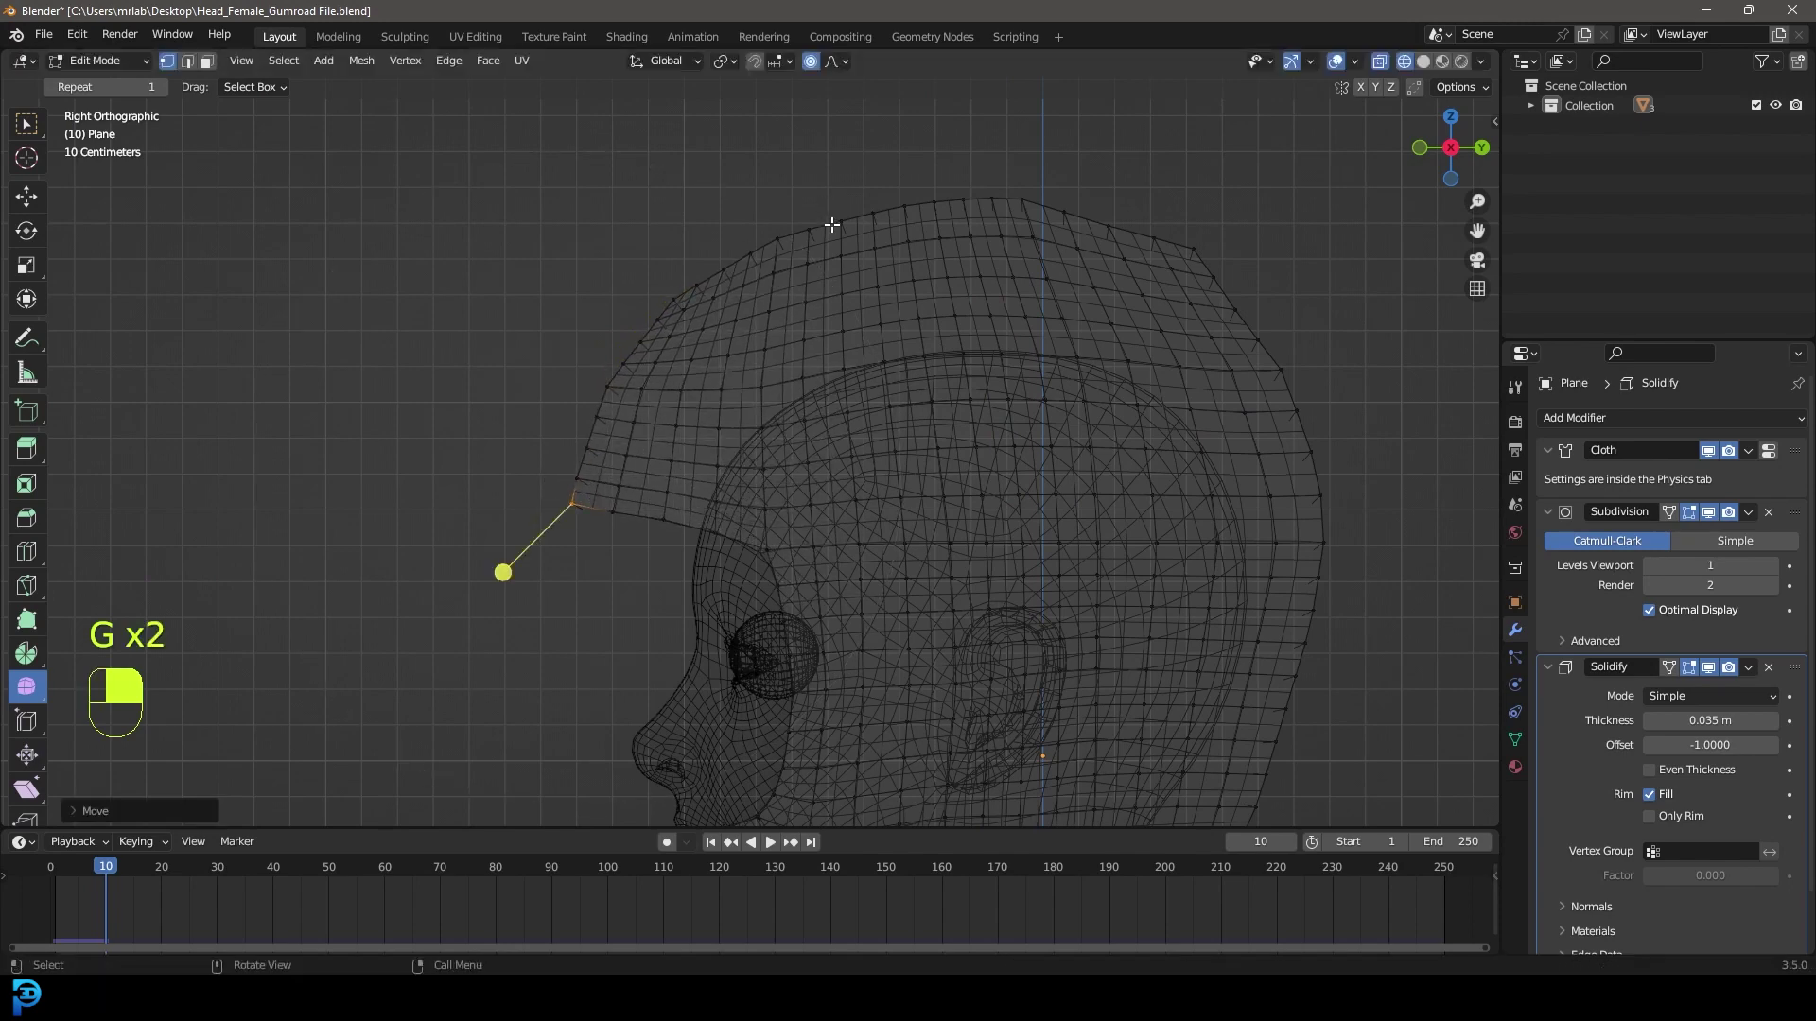
# Rerun the cloth simulation from frame 1 to frame 11 and check the thickened covering from the front and side
pyautogui.press('Tab')
pyautogui.hotkey('shift', 'Left')
pyautogui.press('space')
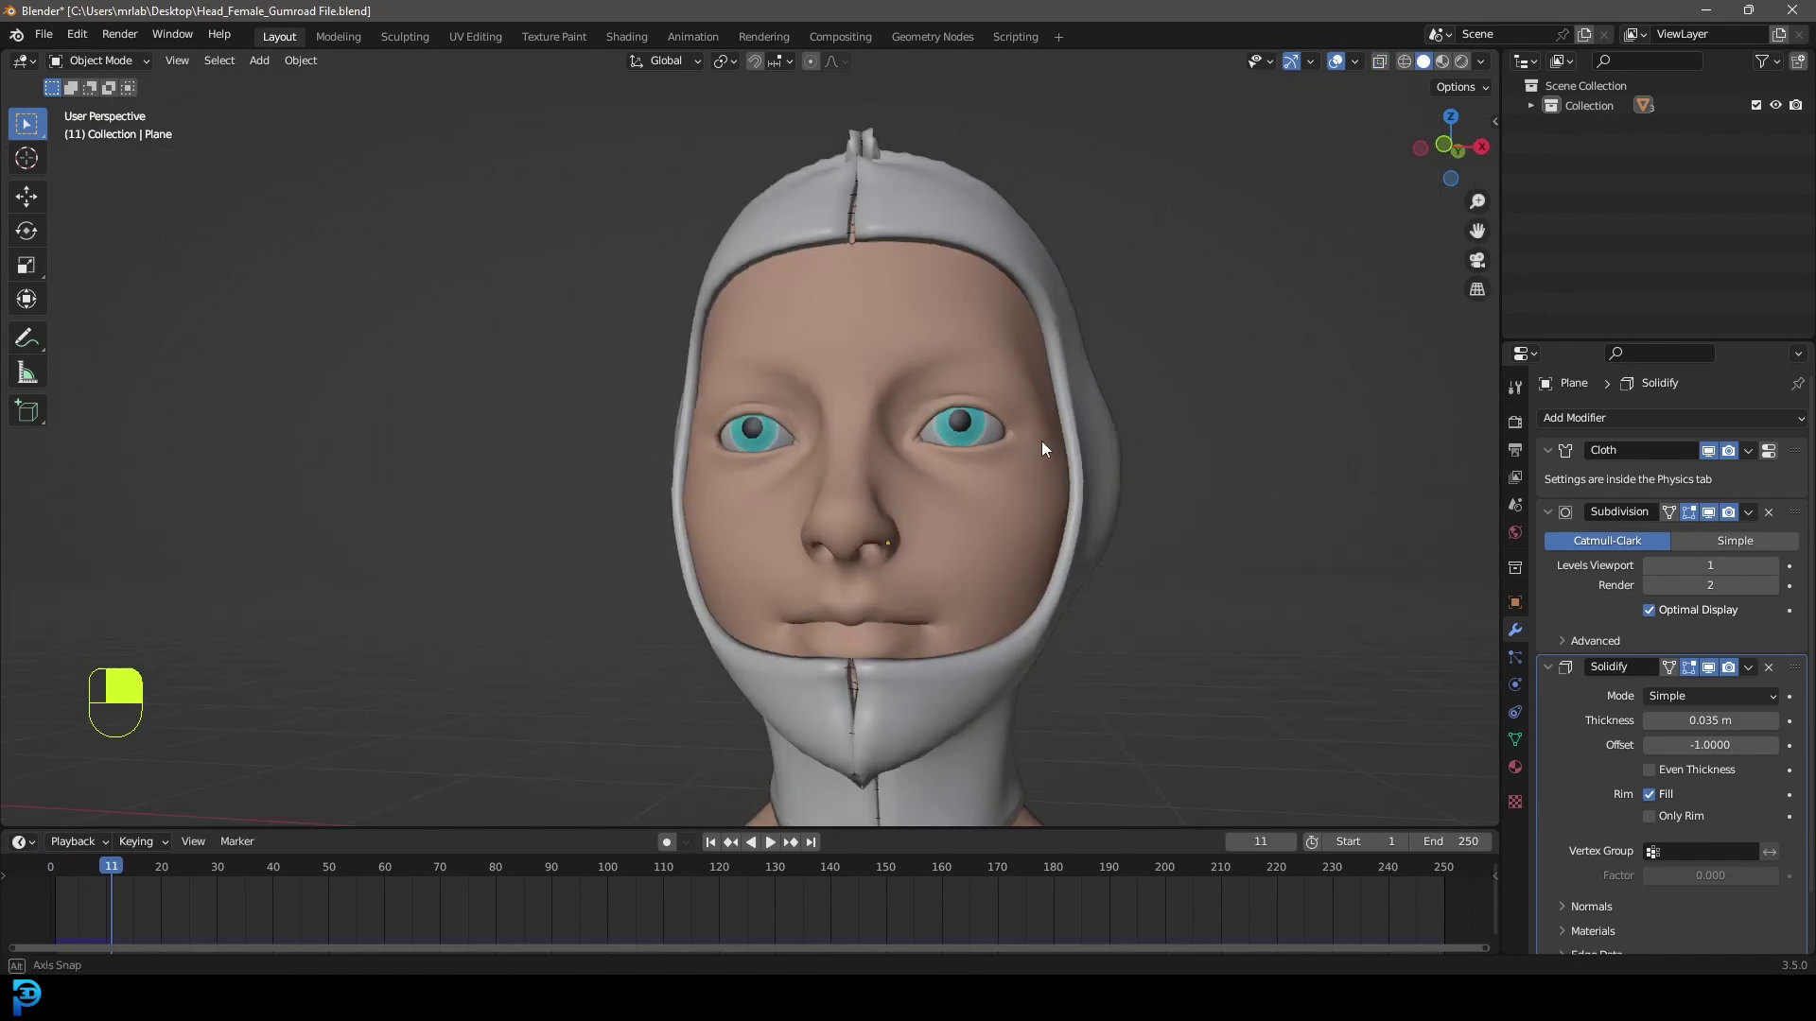
pyautogui.moveTo(1042, 441)
pyautogui.mouseDown(button='middle')
pyautogui.moveTo(1216, 463)
pyautogui.moveTo(912, 474)
pyautogui.moveTo(952, 502)
pyautogui.mouseUp(button='middle')
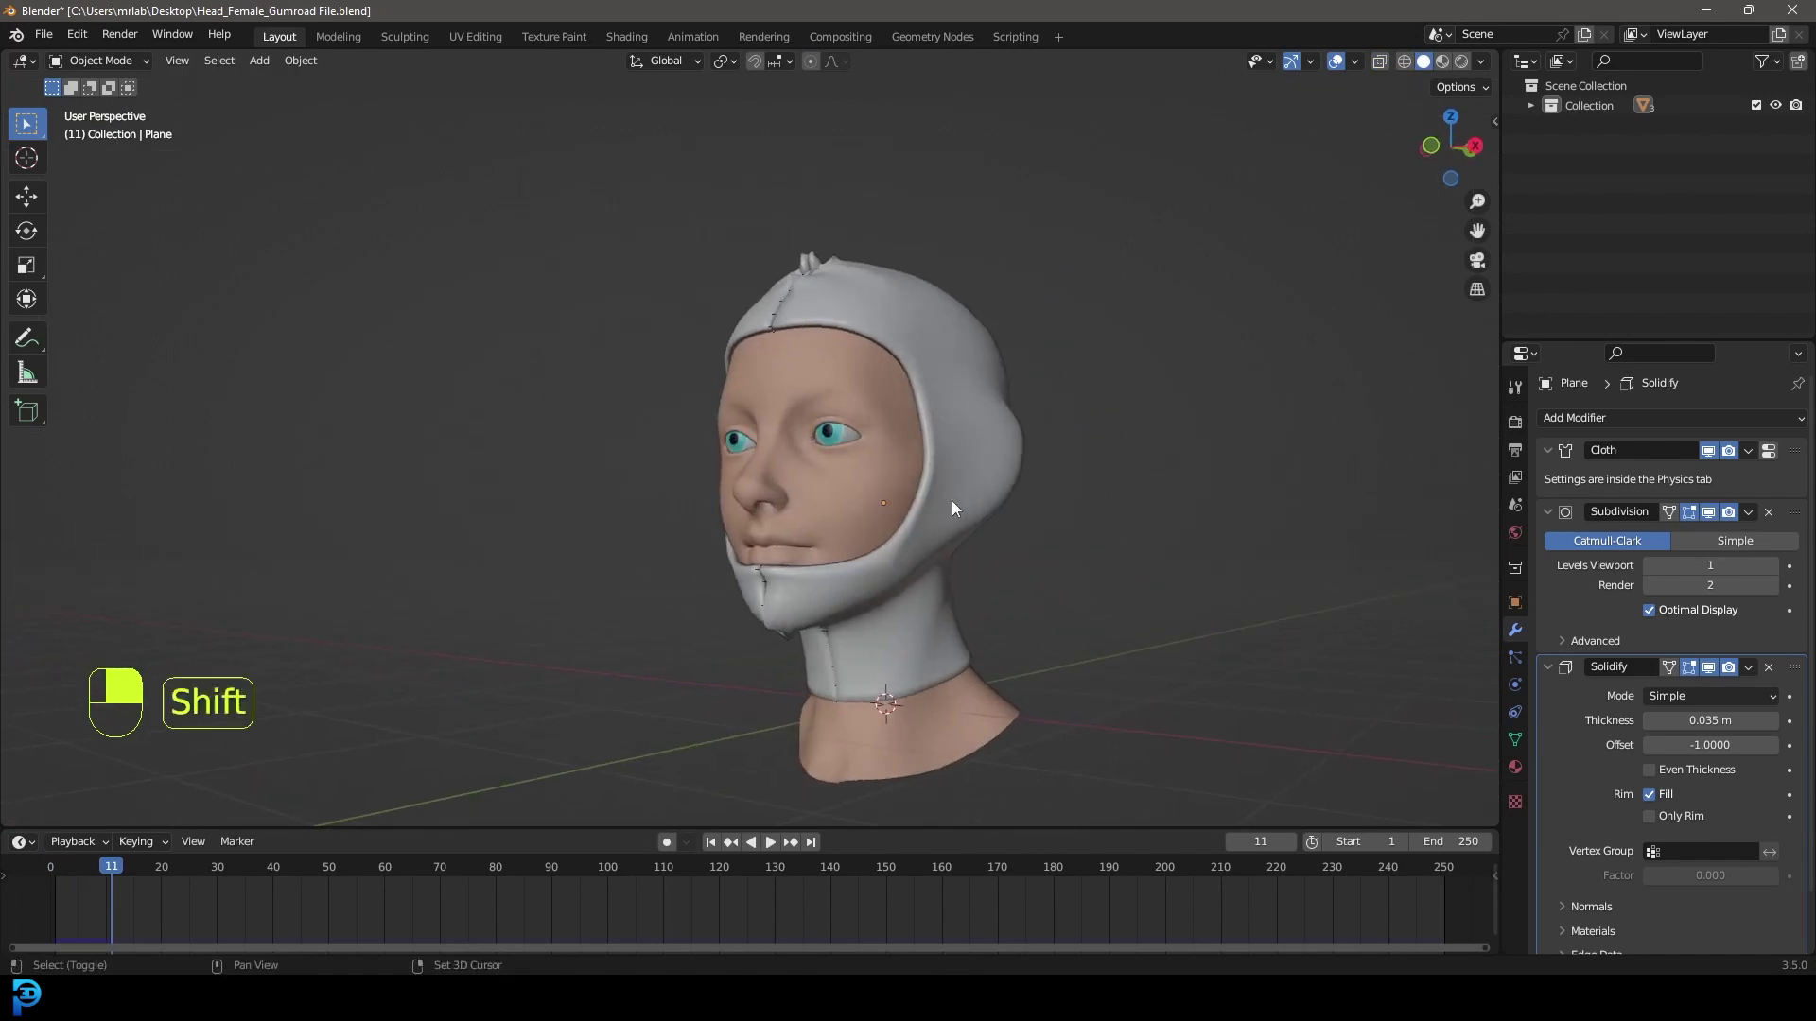
pyautogui.scroll(4, 965, 378)
# Create a new material on the head covering and show its Viewport Display settings
pyautogui.click(965, 211)
pyautogui.scroll(-1, 962, 213)
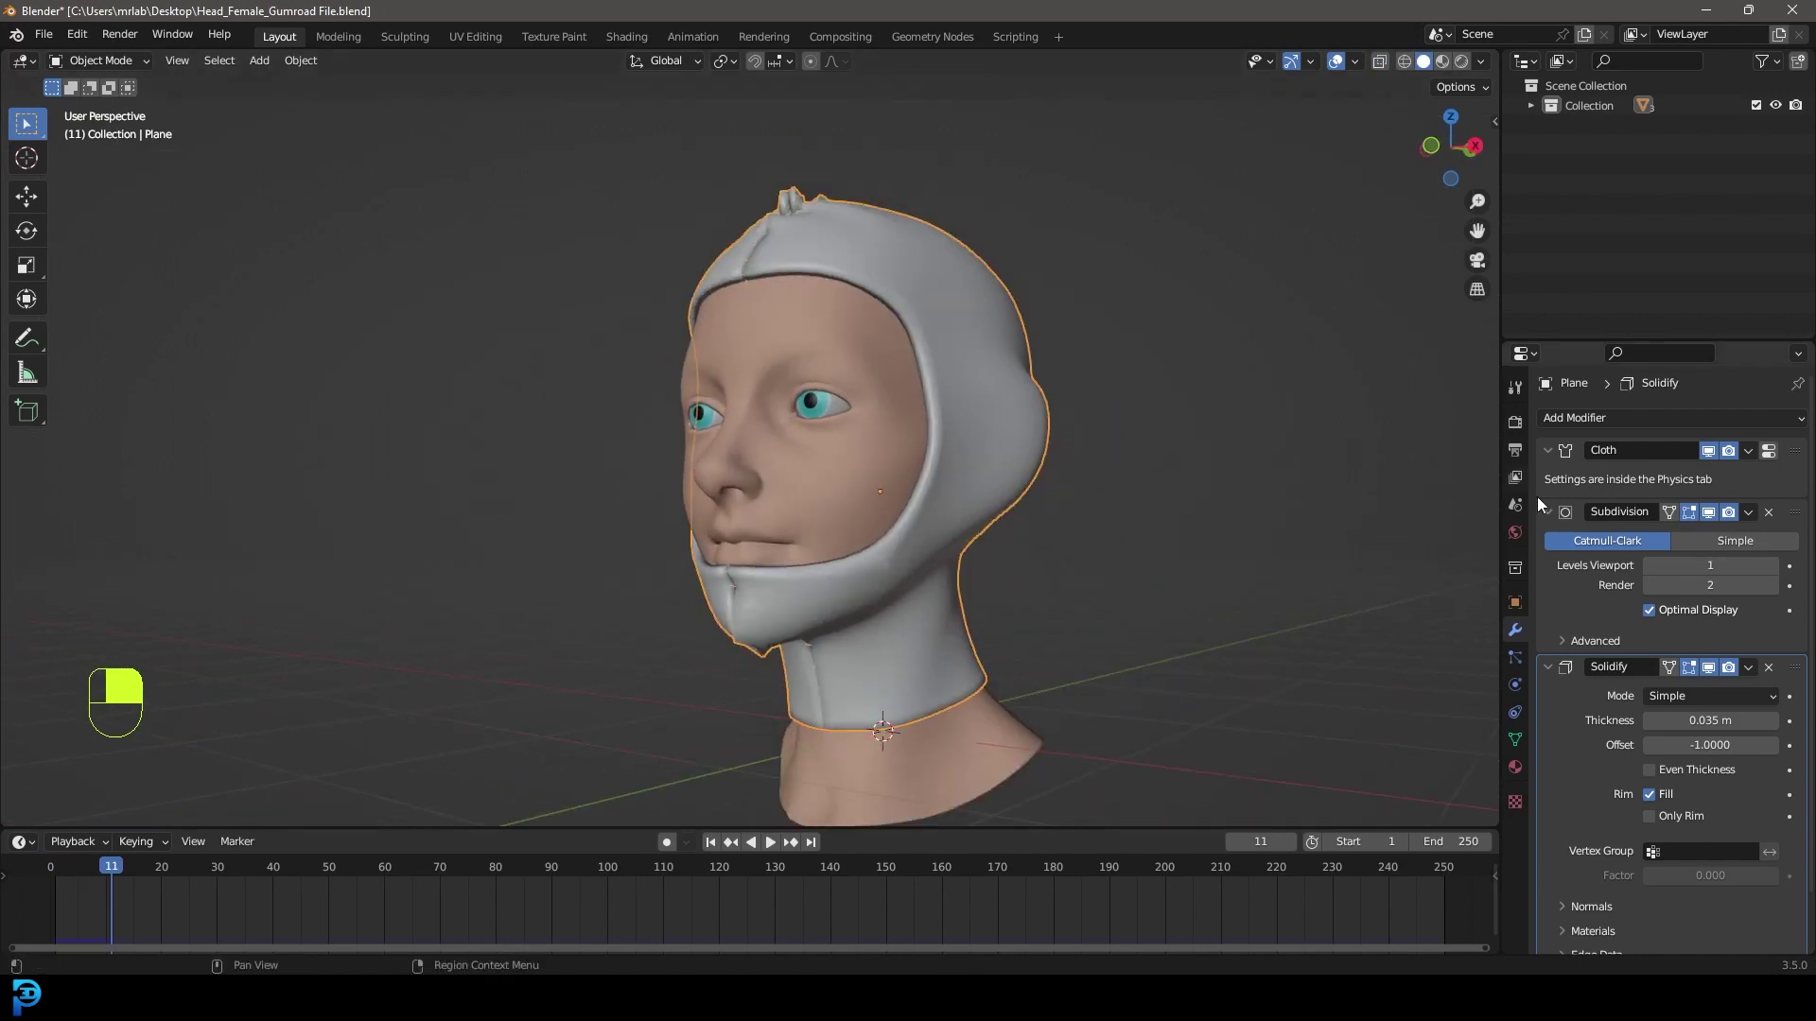
pyautogui.click(1515, 768)
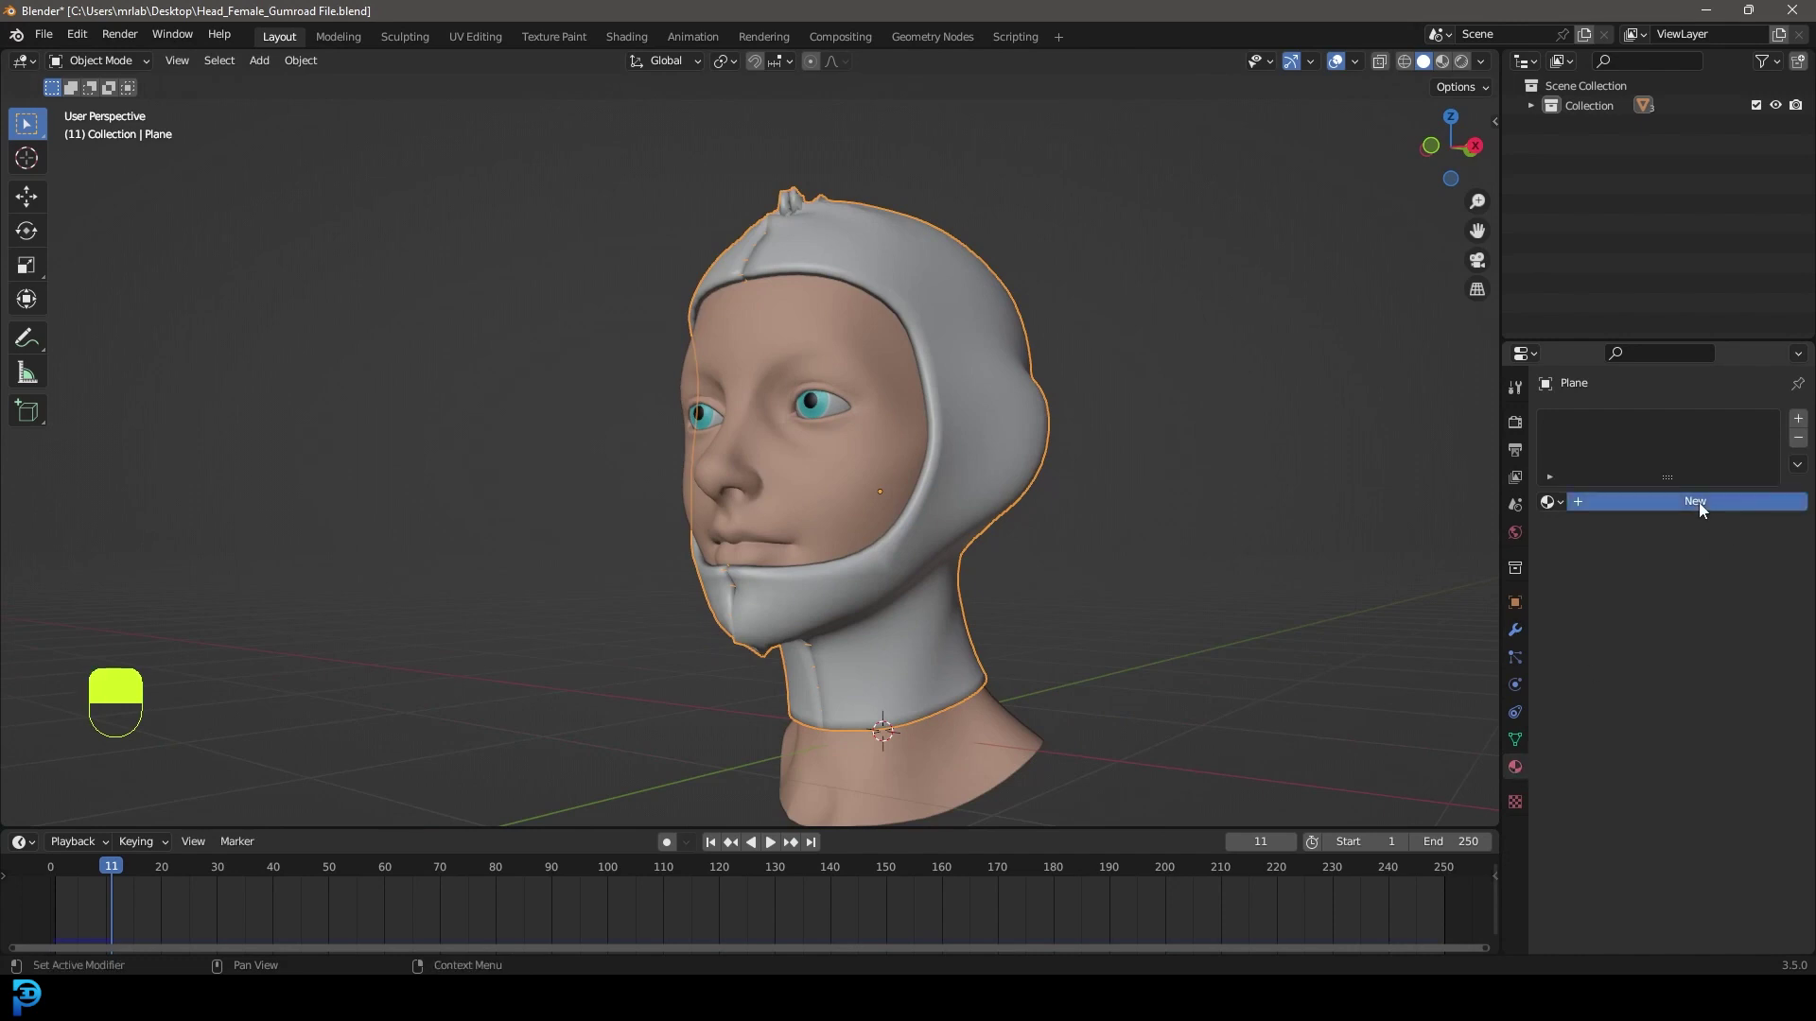
pyautogui.click(1615, 501)
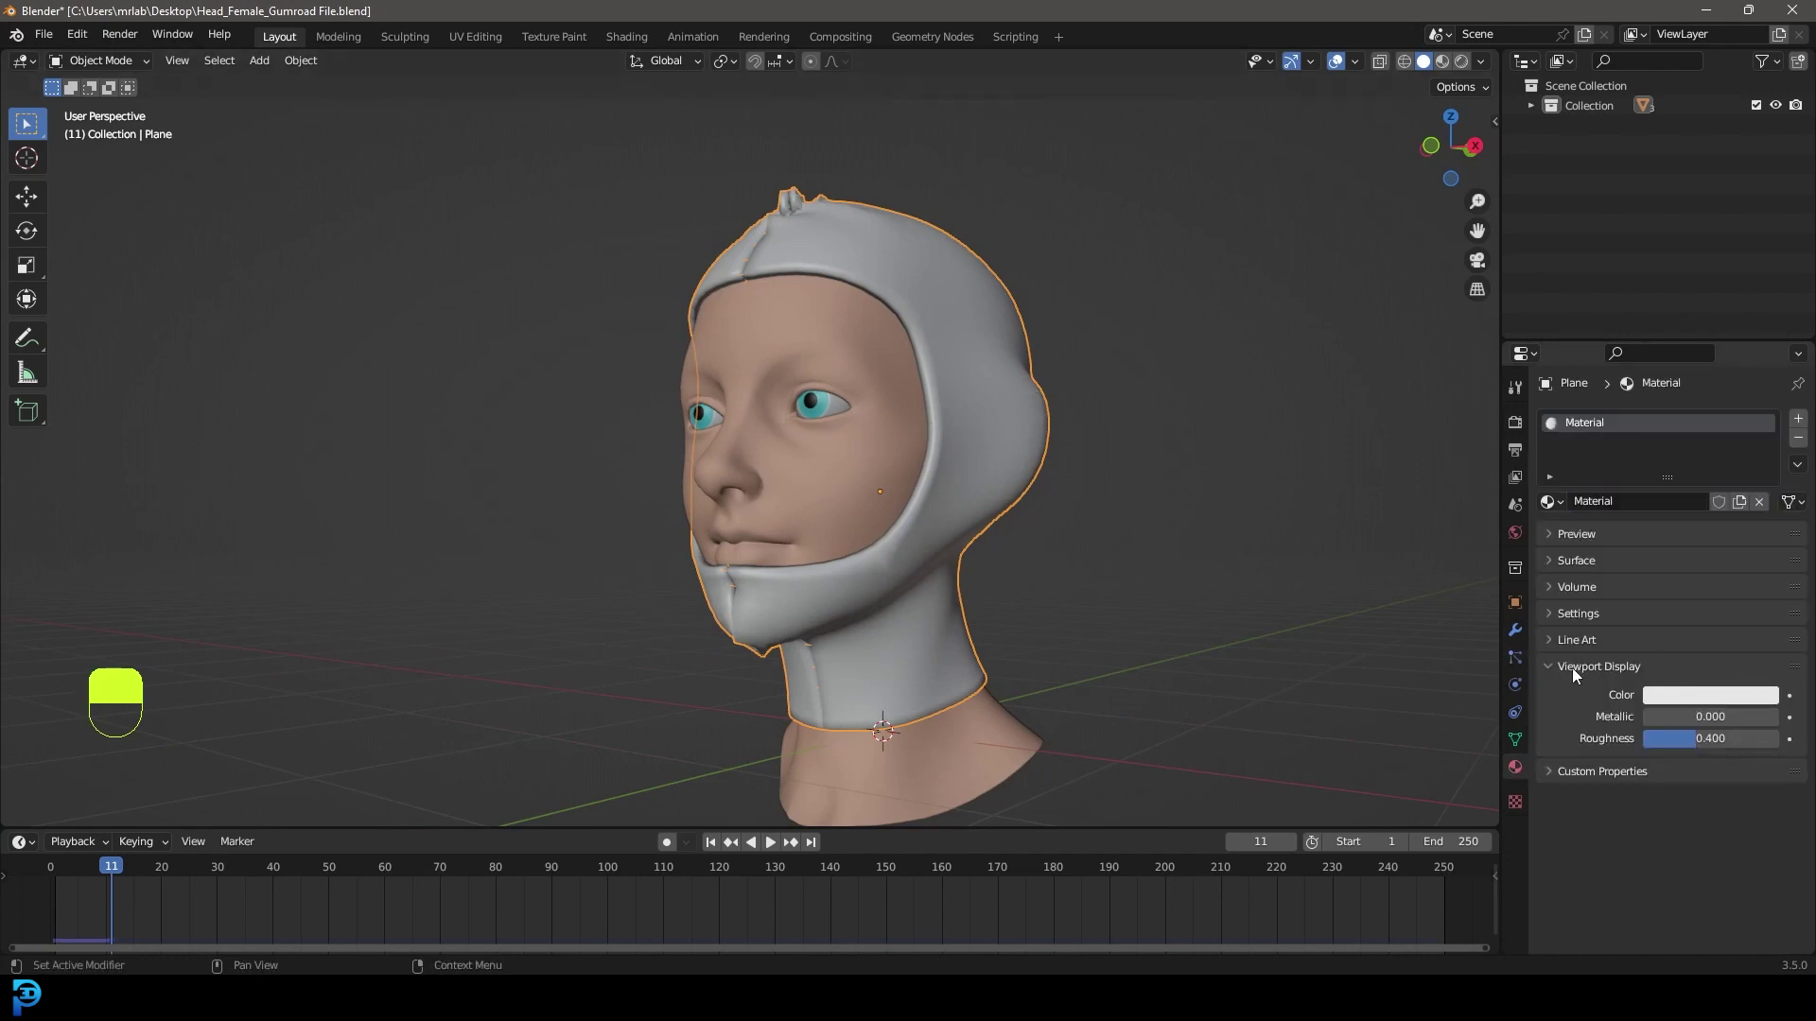
# Set the material's viewport colour to grey with value 0.261 and roughness to 0.873, and deselect everything to check the look
pyautogui.click(1676, 698)
pyautogui.moveTo(1764, 498); pyautogui.dragTo(1765, 470)
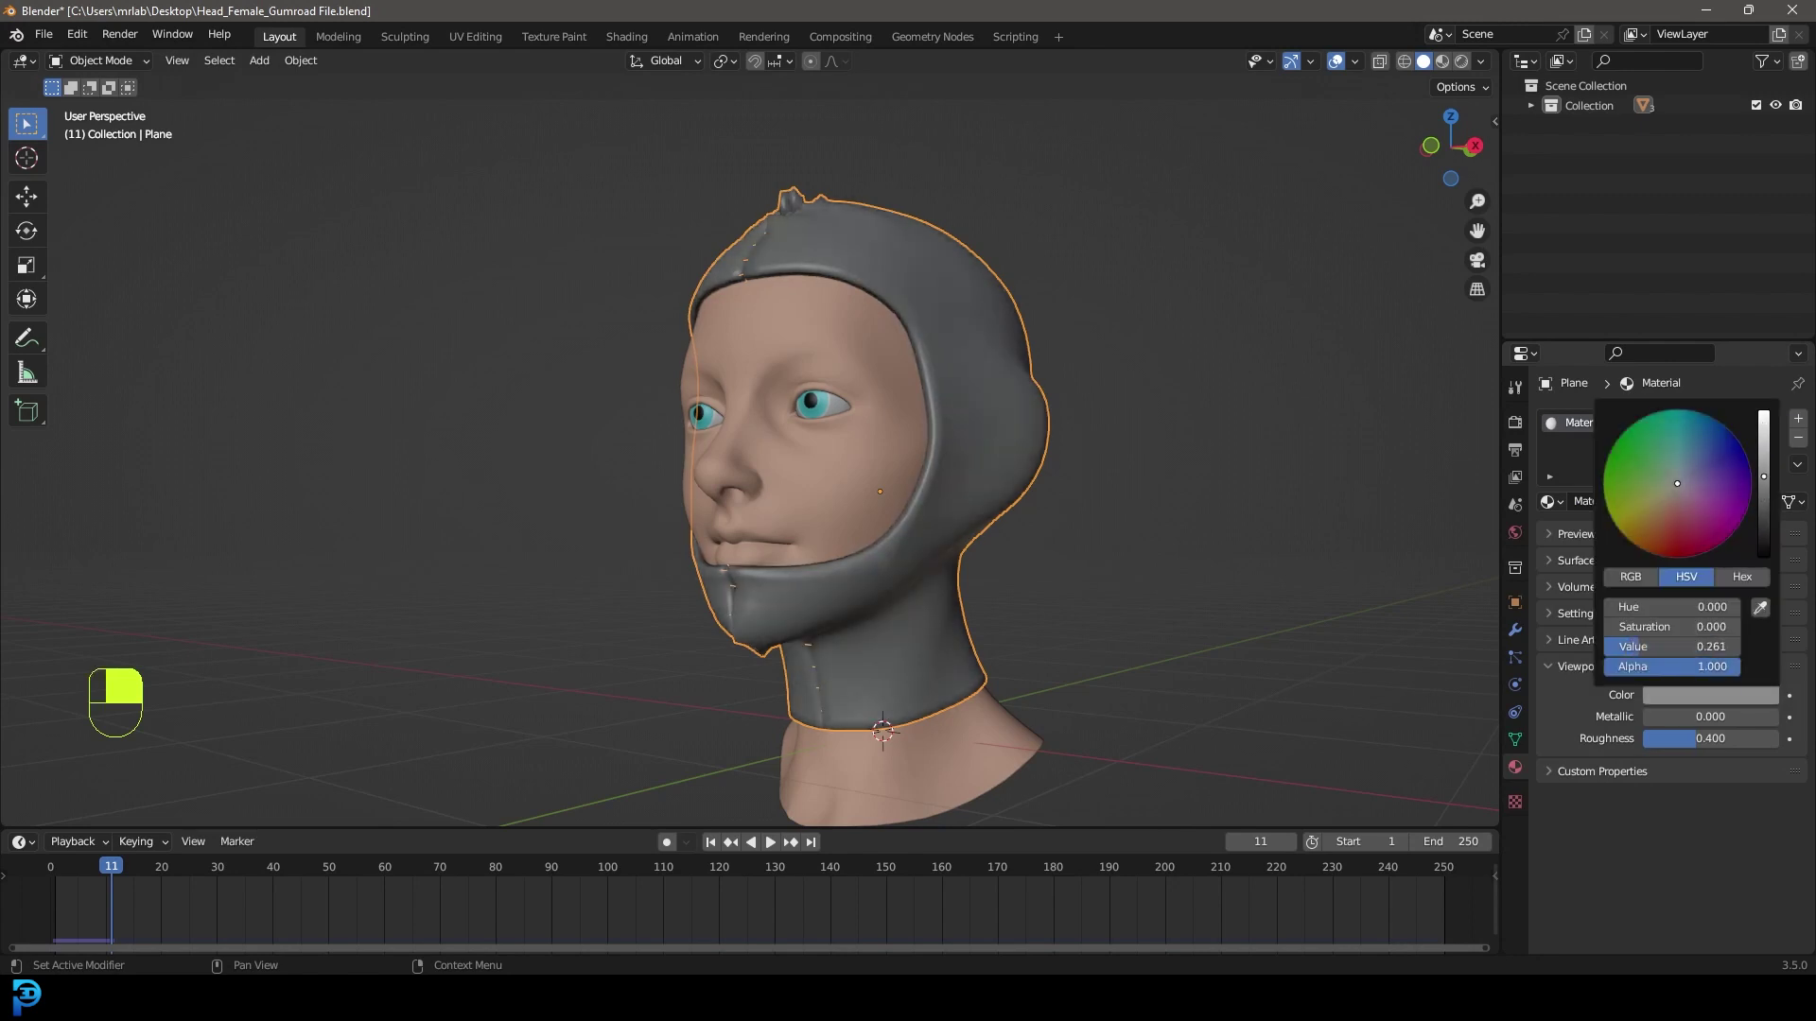
pyautogui.scroll(-1, 1186, 524)
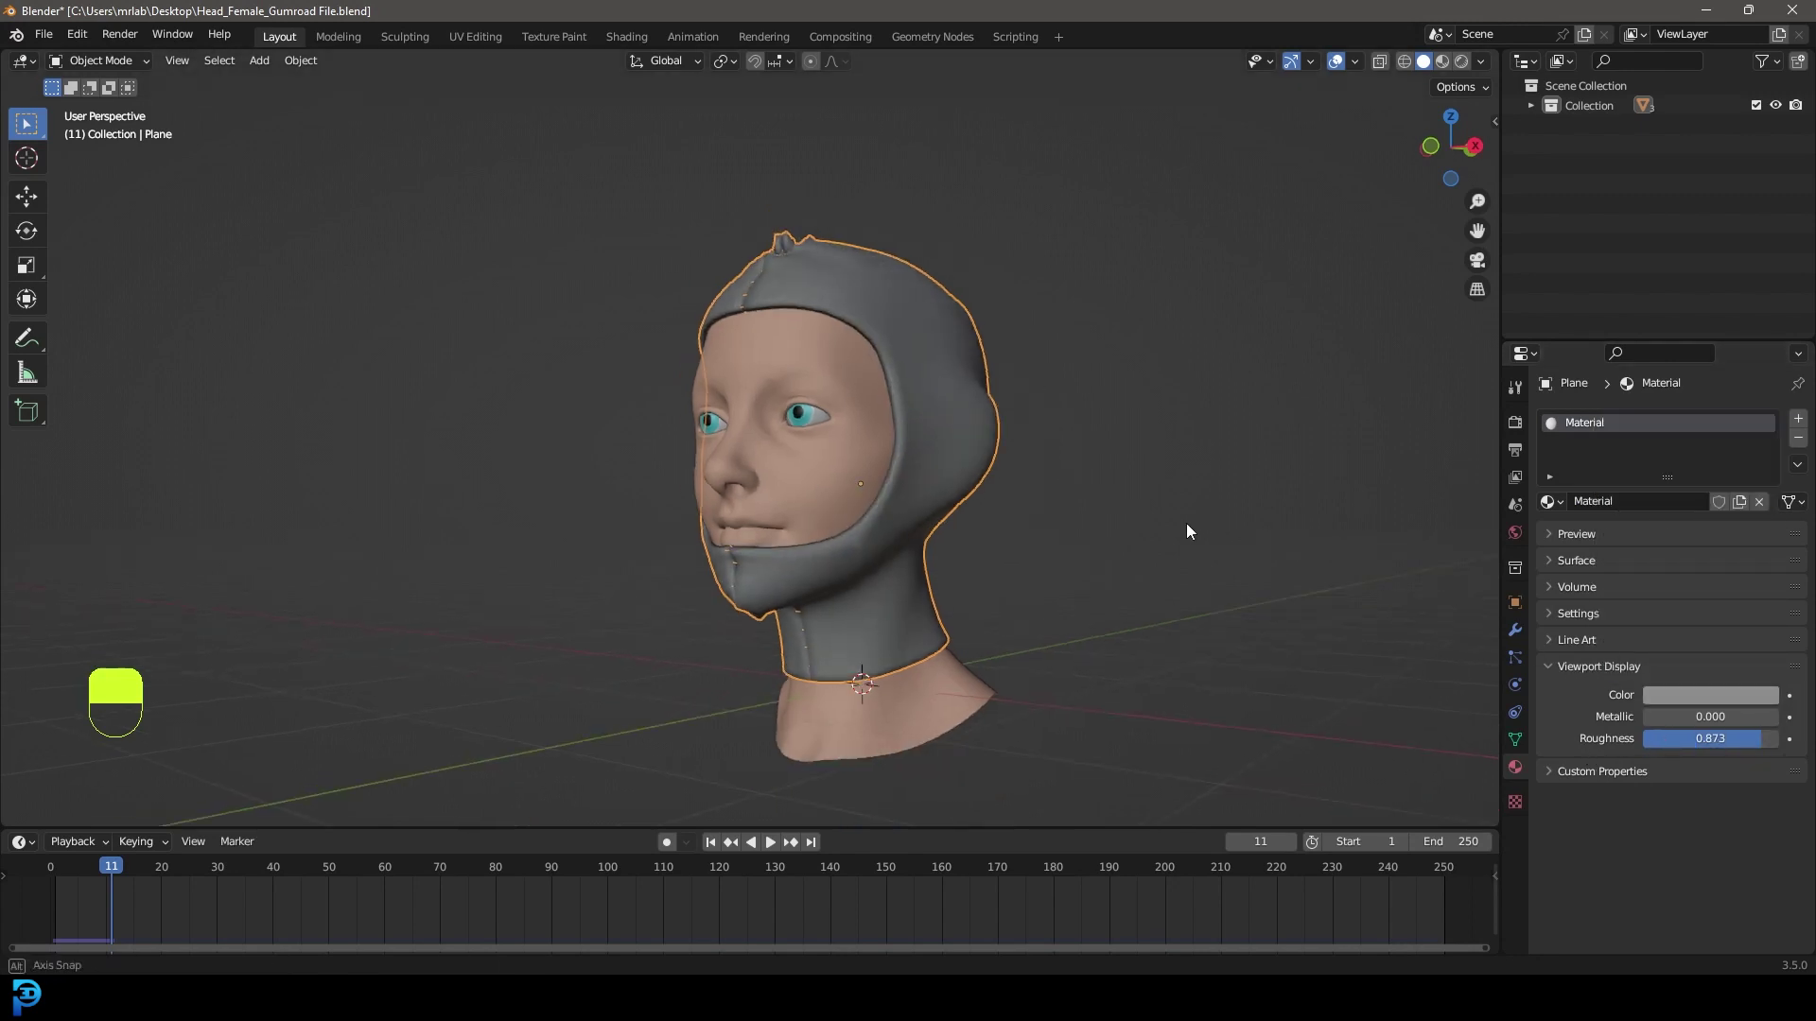
pyautogui.moveTo(1186, 524); pyautogui.dragTo(1064, 531, button='middle')
pyautogui.hotkey('alt', 'a')
pyautogui.scroll(-4, 1012, 532)
pyautogui.moveTo(932, 506); pyautogui.dragTo(1002, 508, button='middle')
pyautogui.scroll(5, 1003, 509)
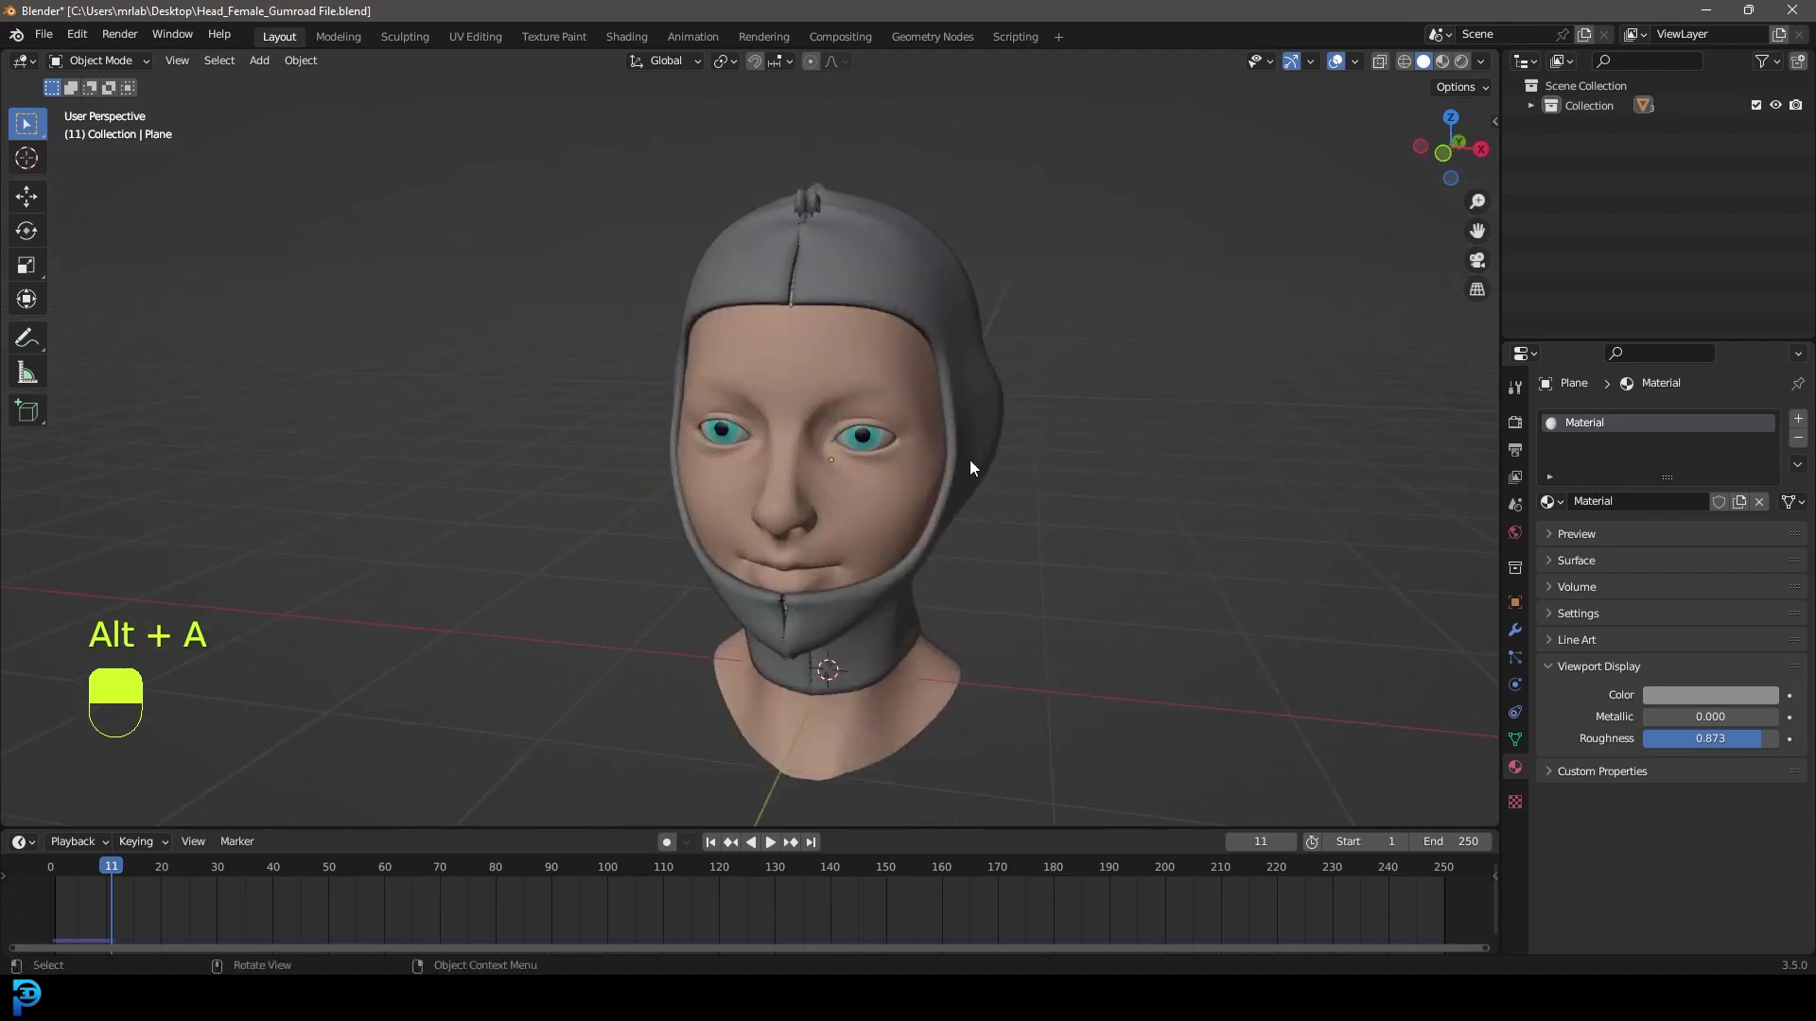
# Return the animation to frame 1 and save the file
pyautogui.hotkey('shift', 'Left')
pyautogui.scroll(-2, 897, 297)
pyautogui.moveTo(989, 339); pyautogui.dragTo(894, 348, button='middle')
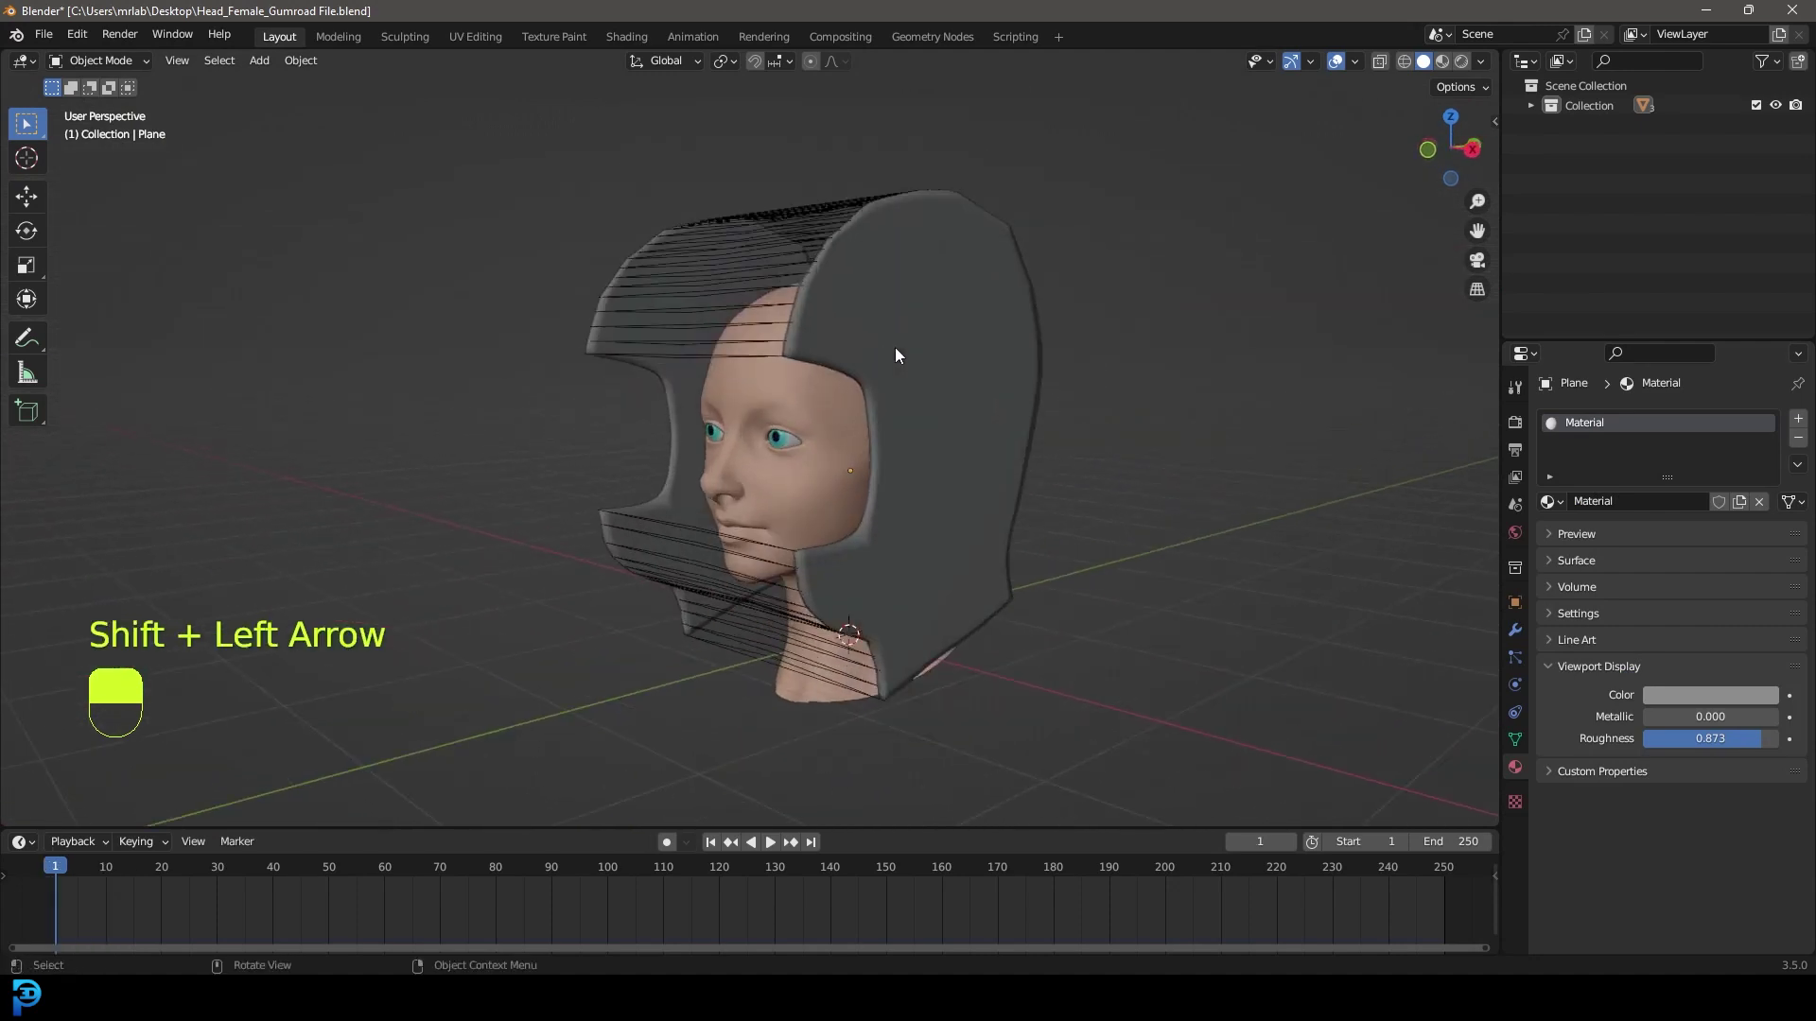
pyautogui.scroll(3, 907, 322)
pyautogui.hotkey('ctrl', 's')
pyautogui.hotkey('ctrl', 's')
pyautogui.moveTo(927, 272); pyautogui.dragTo(871, 257, button='middle')
pyautogui.scroll(-3, 871, 257)
# Open the head covering in Edit Mode from the right orthographic view with solid shading
pyautogui.click(961, 458)
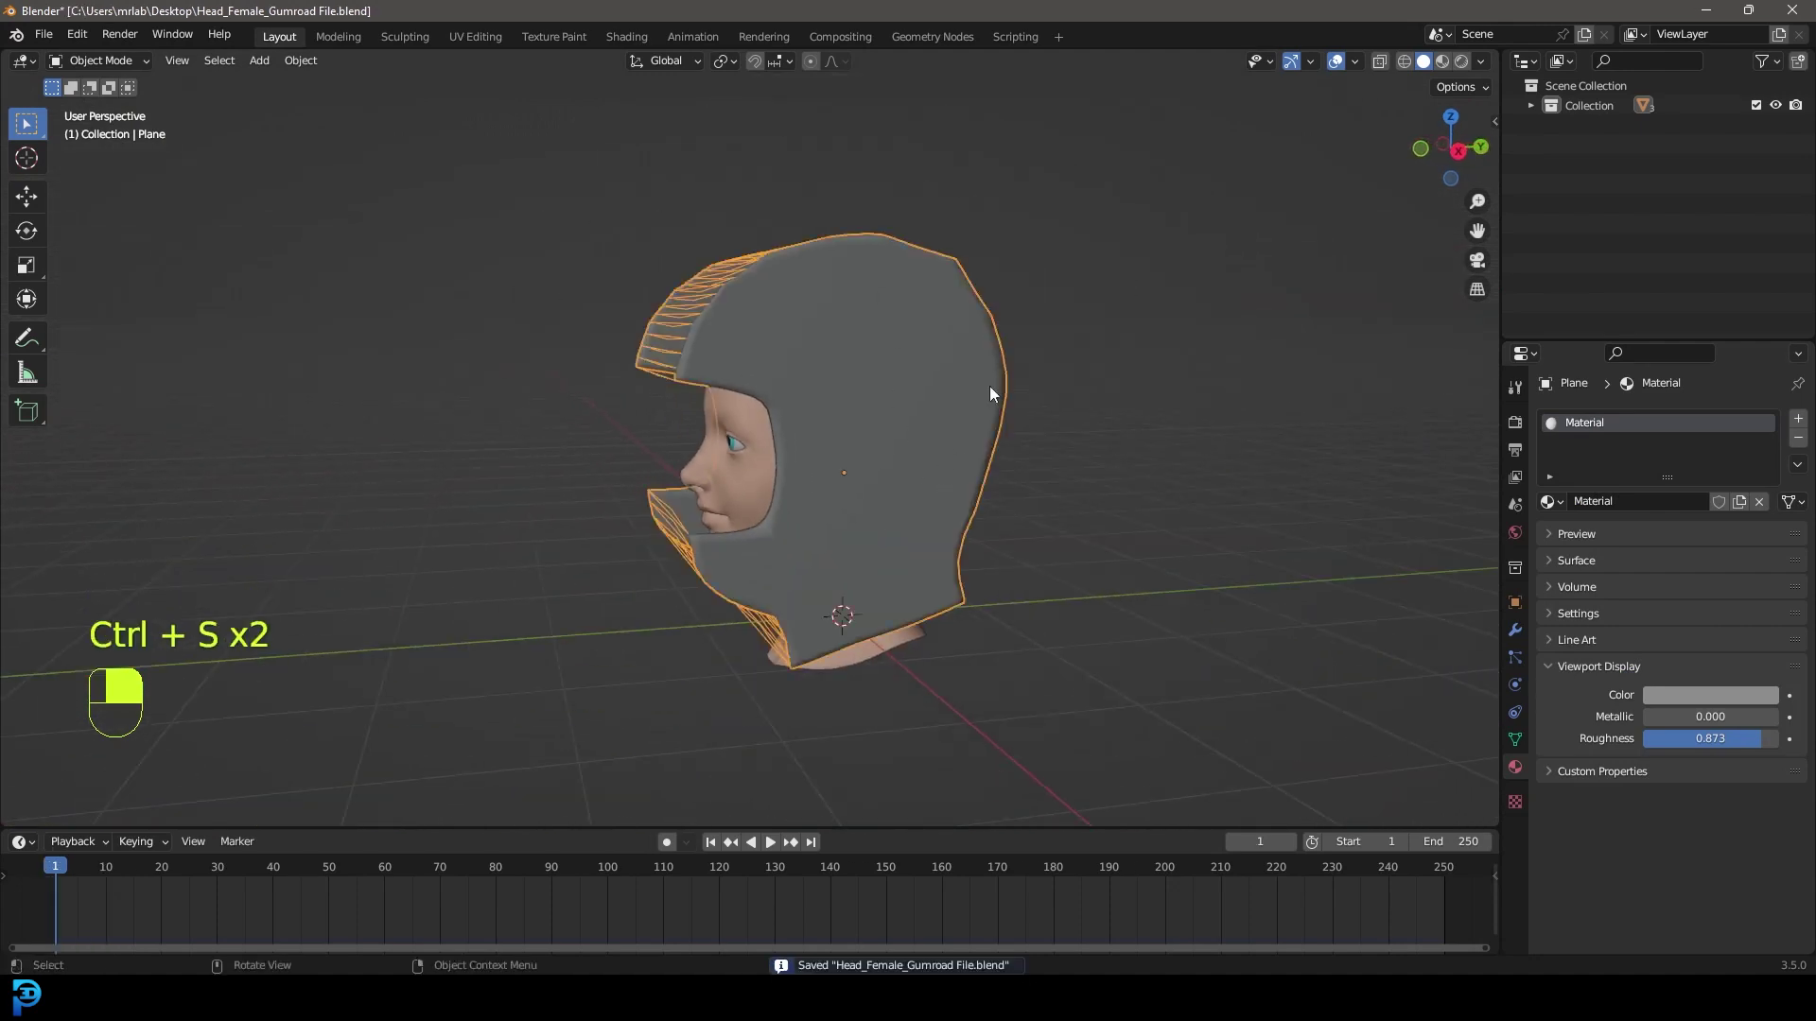
pyautogui.press('KP_3')
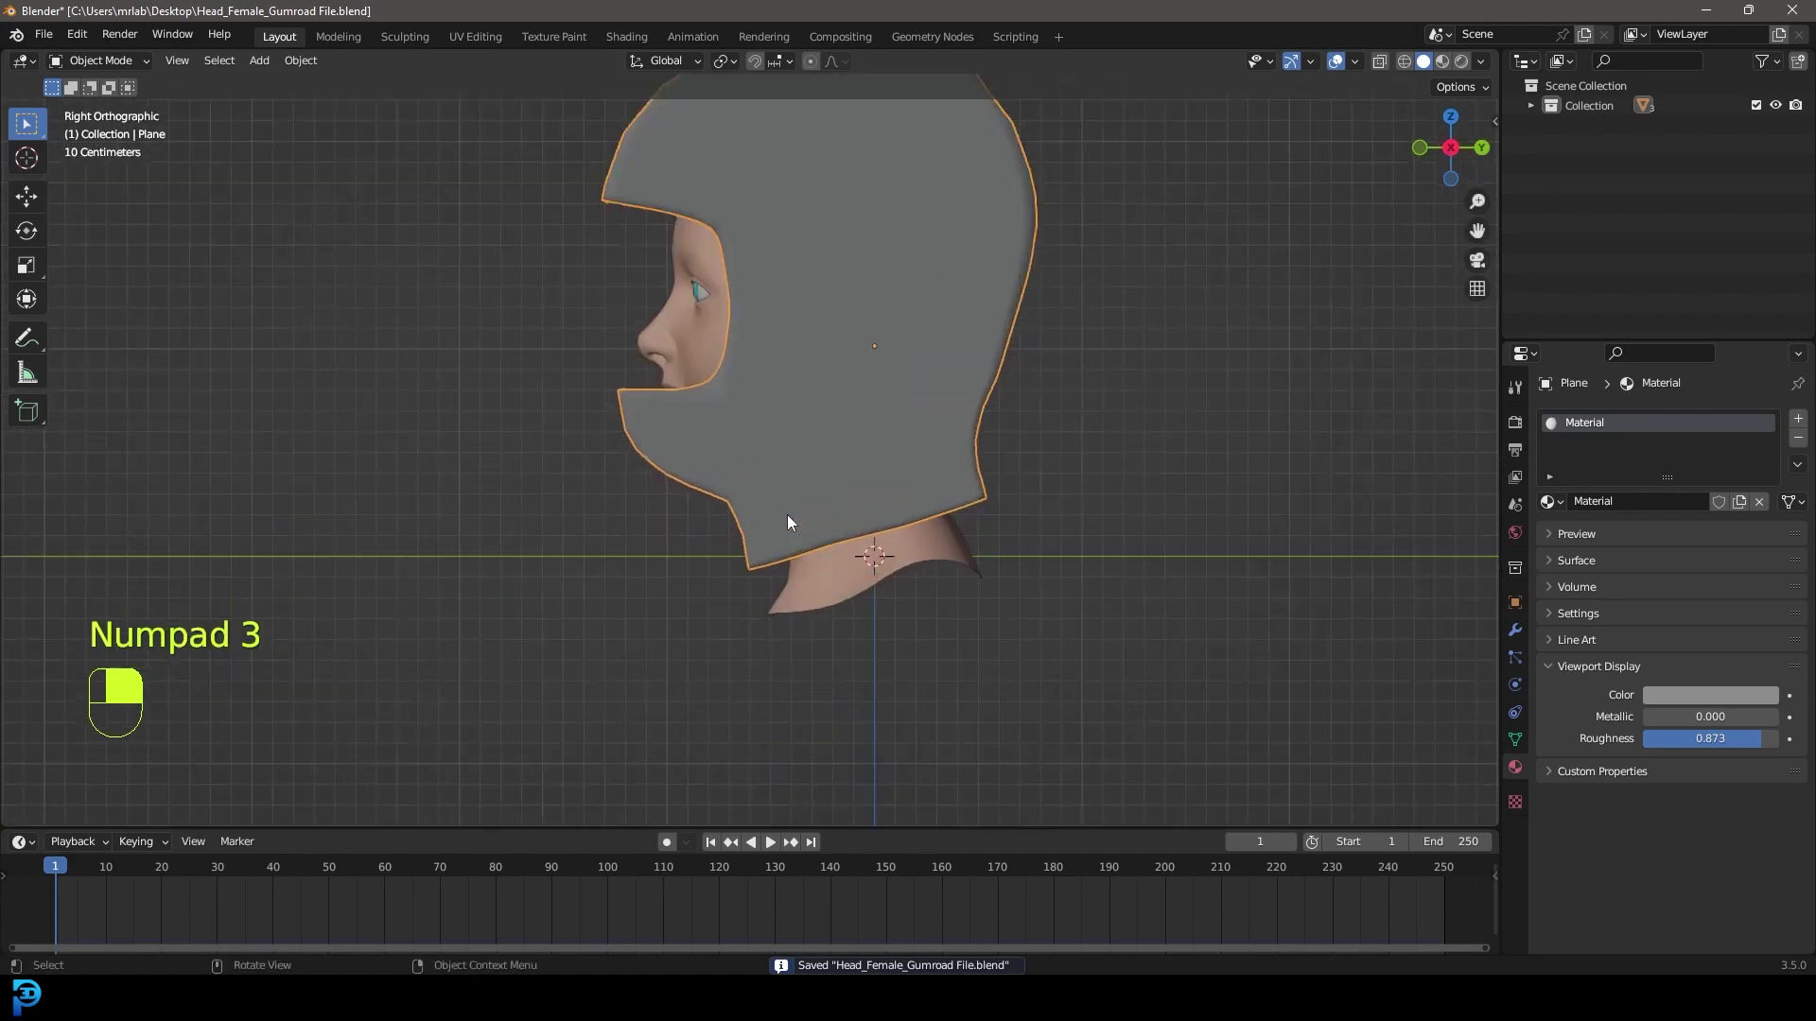
pyautogui.scroll(5, 787, 514)
pyautogui.press('z')
pyautogui.click(566, 493)
pyautogui.scroll(5, 827, 498)
pyautogui.press('Tab')
pyautogui.press('z')
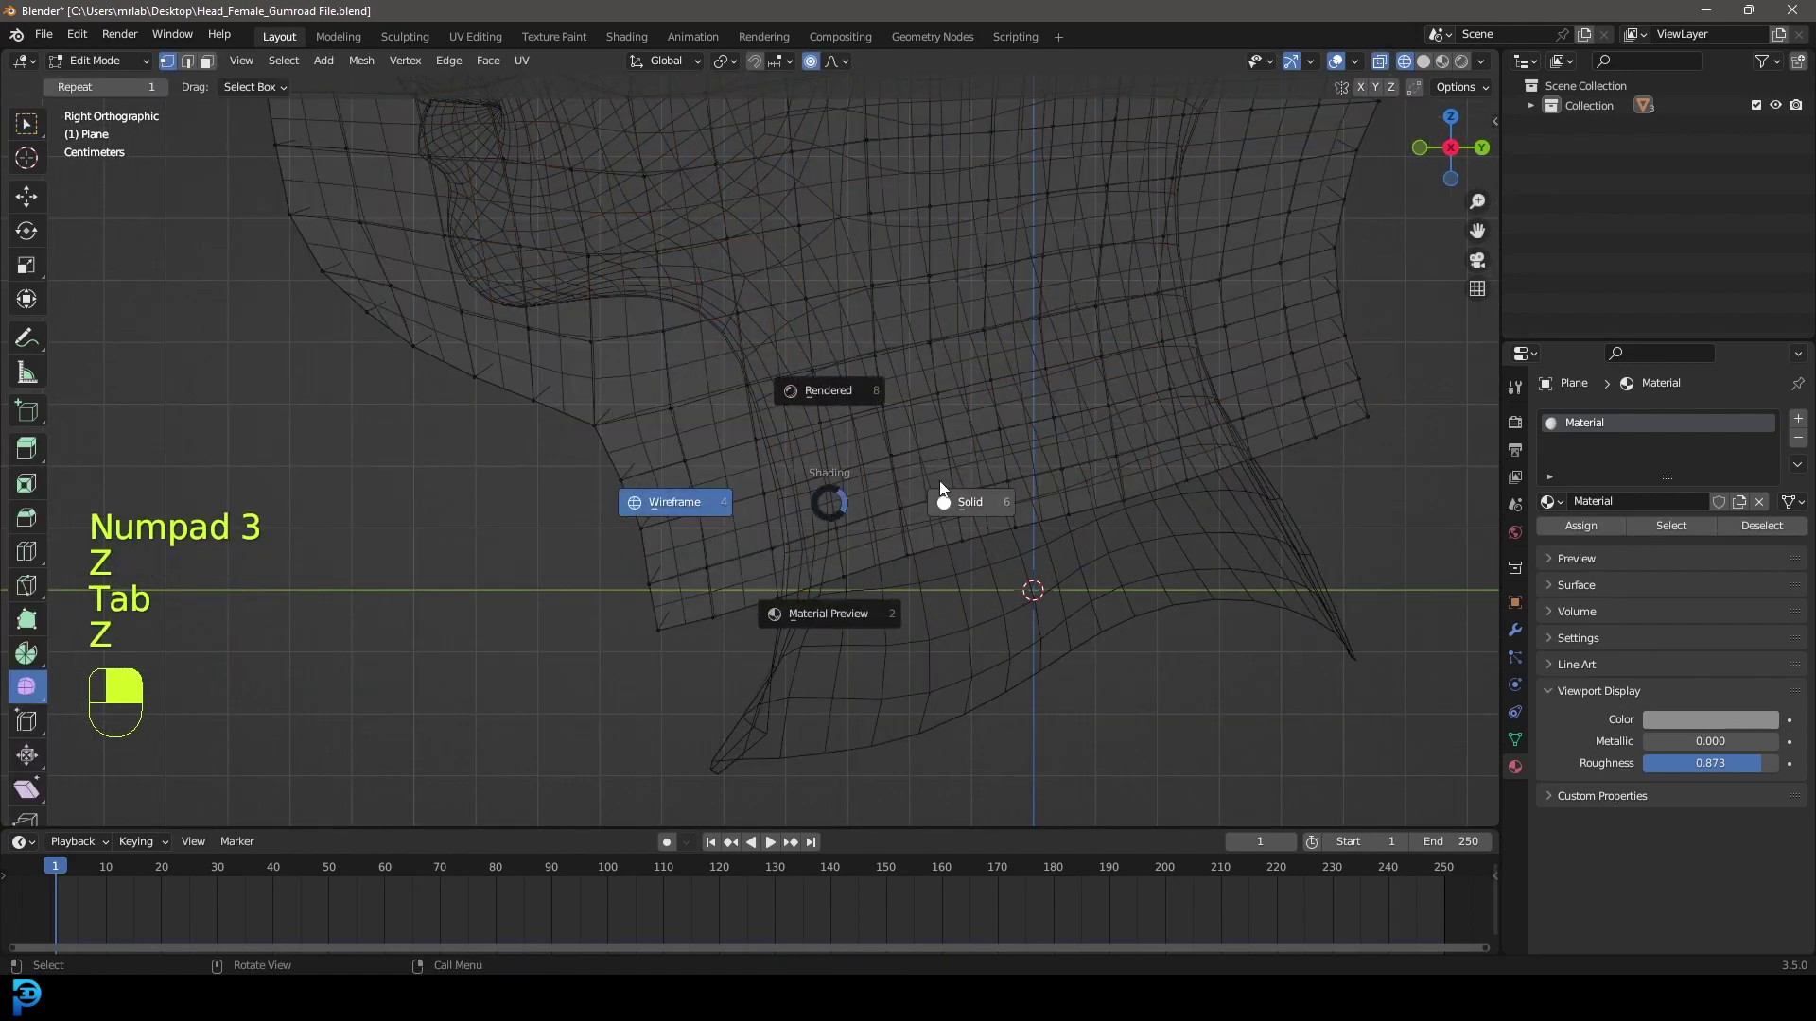
pyautogui.click(906, 515)
pyautogui.keyDown('shift'); pyautogui.moveTo(870, 521); pyautogui.dragTo(879, 451, button='middle'); pyautogui.keyUp('shift')
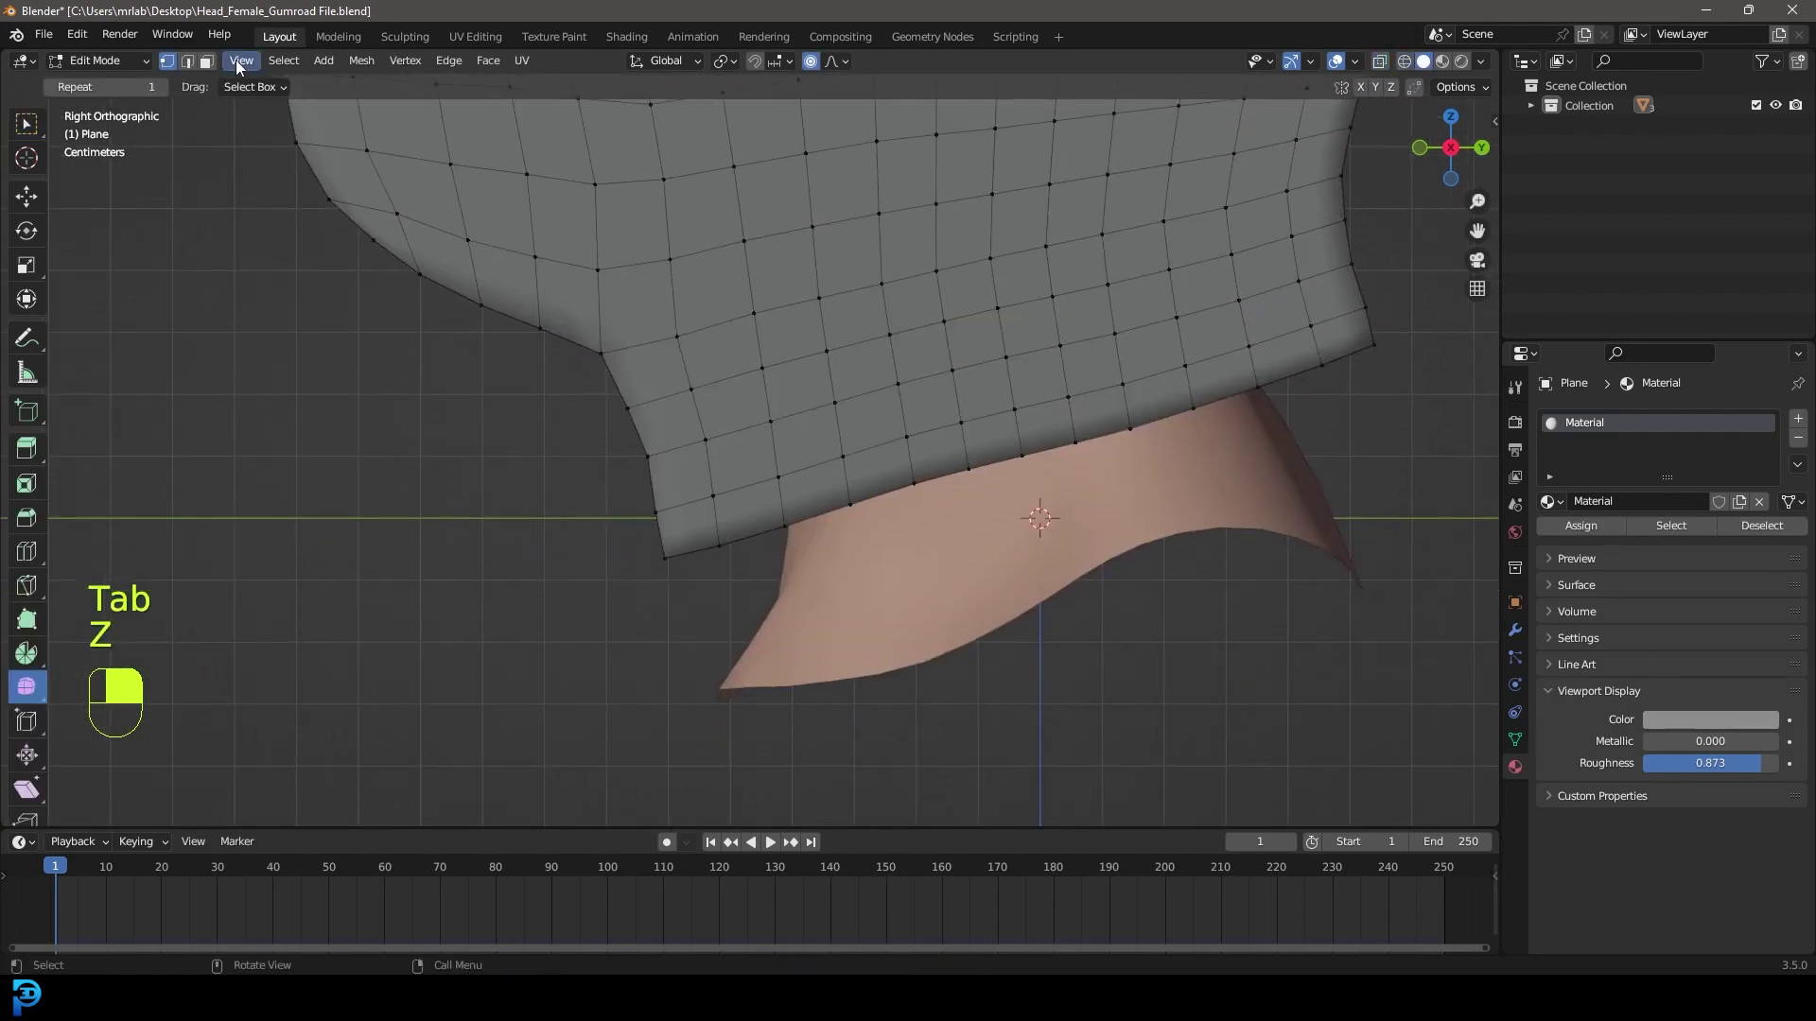
# Delete only the faces of the second face row above the neck hem on both side panels
pyautogui.click(207, 61)
pyautogui.scroll(3, 821, 413)
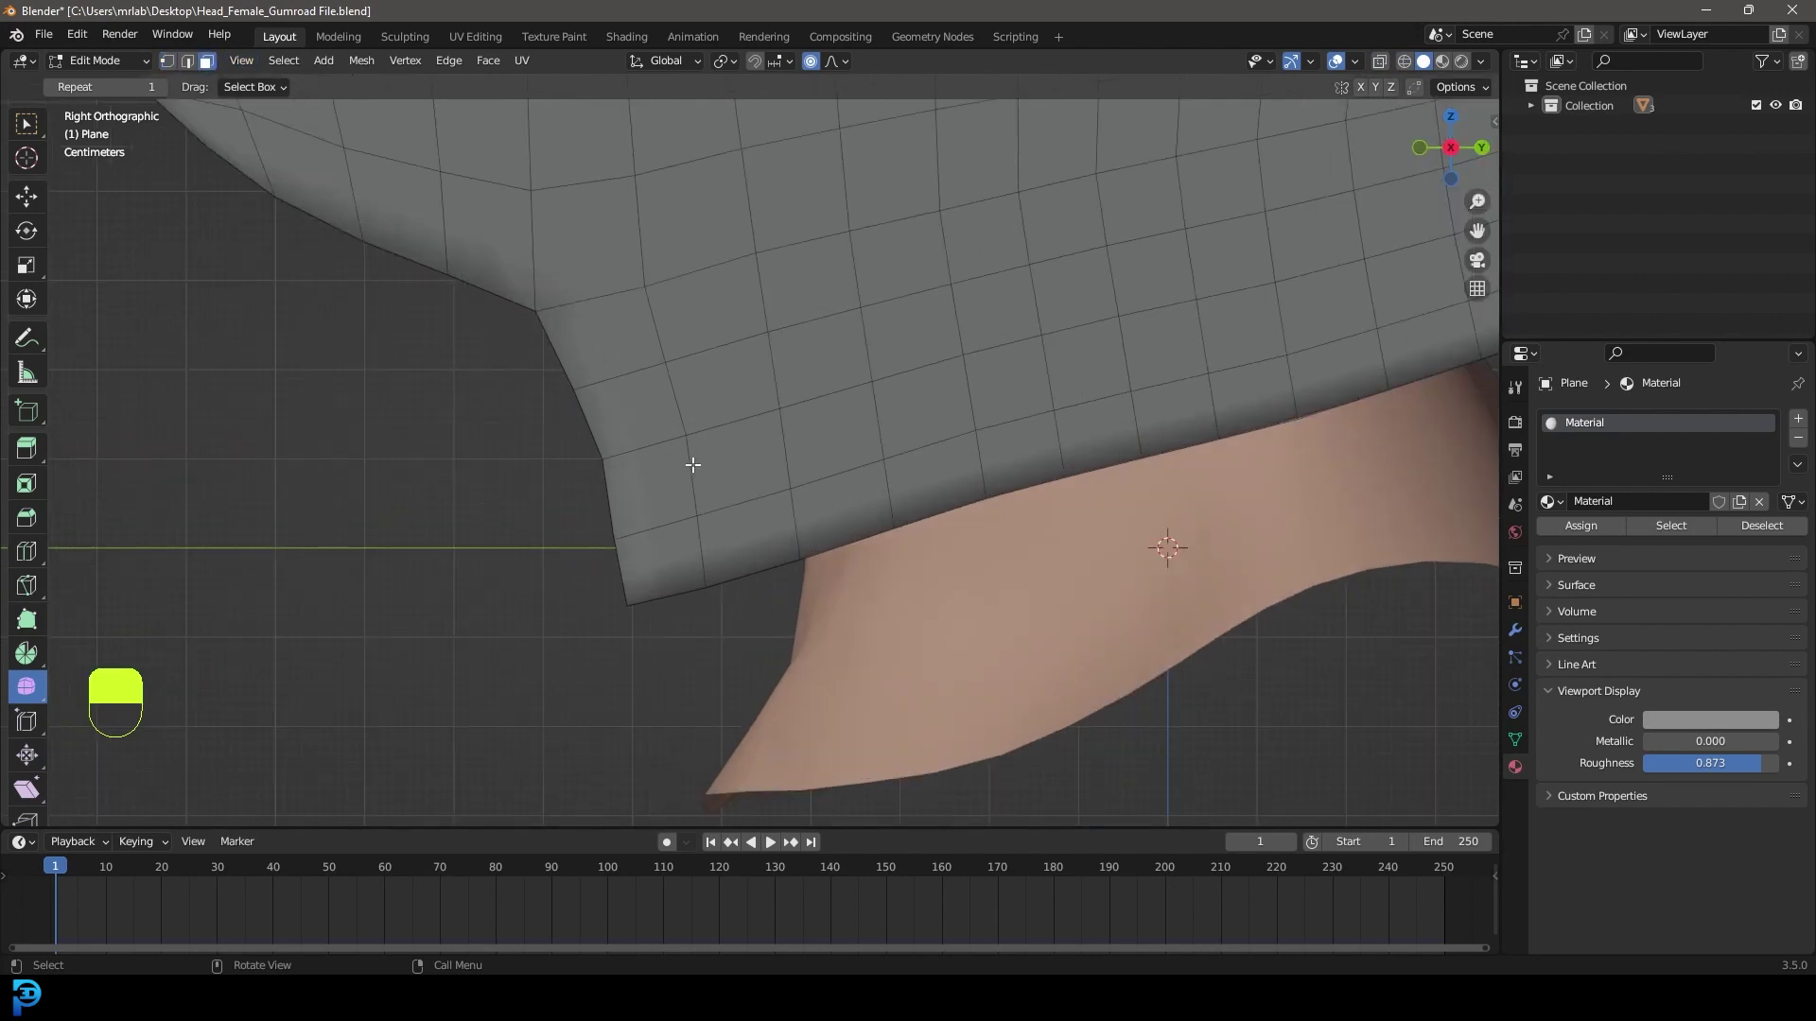
pyautogui.scroll(-3, 749, 461)
pyautogui.keyDown('alt'); pyautogui.keyDown('shift'); pyautogui.click(767, 448); pyautogui.keyUp('shift'); pyautogui.keyUp('alt')
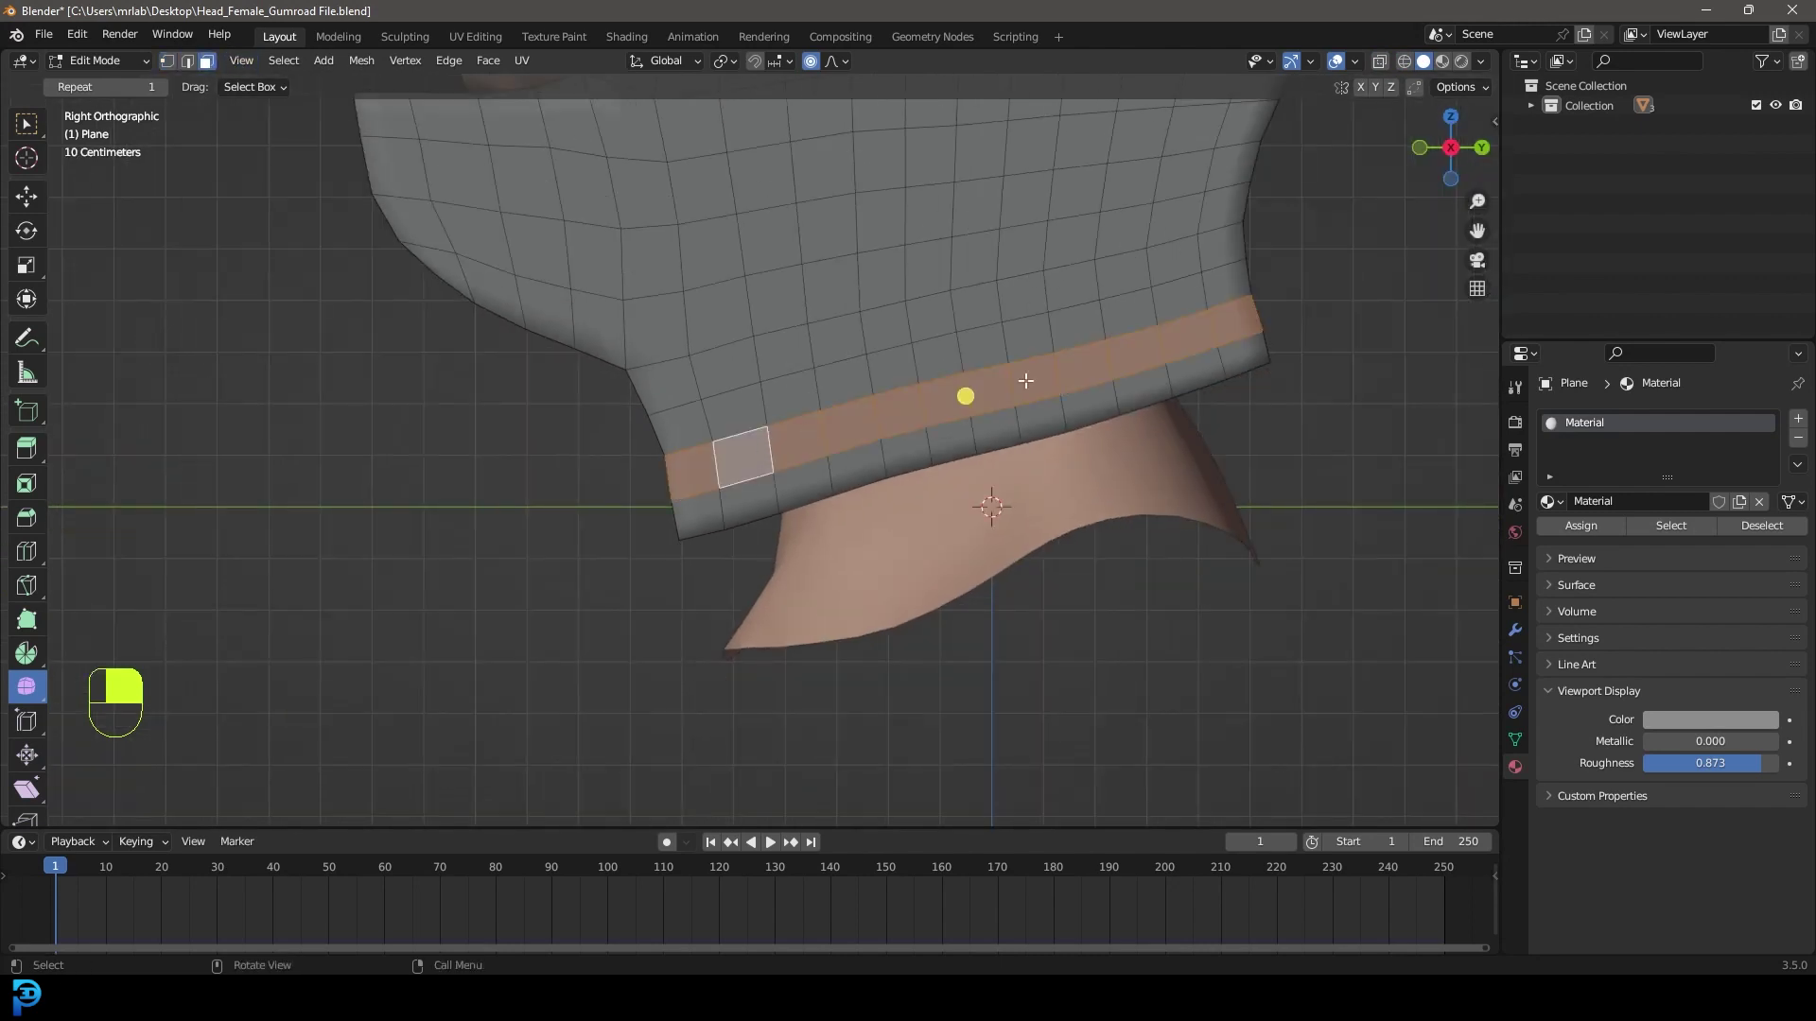
pyautogui.scroll(3, 1015, 443)
pyautogui.moveTo(744, 427); pyautogui.dragTo(395, 459, button='middle')
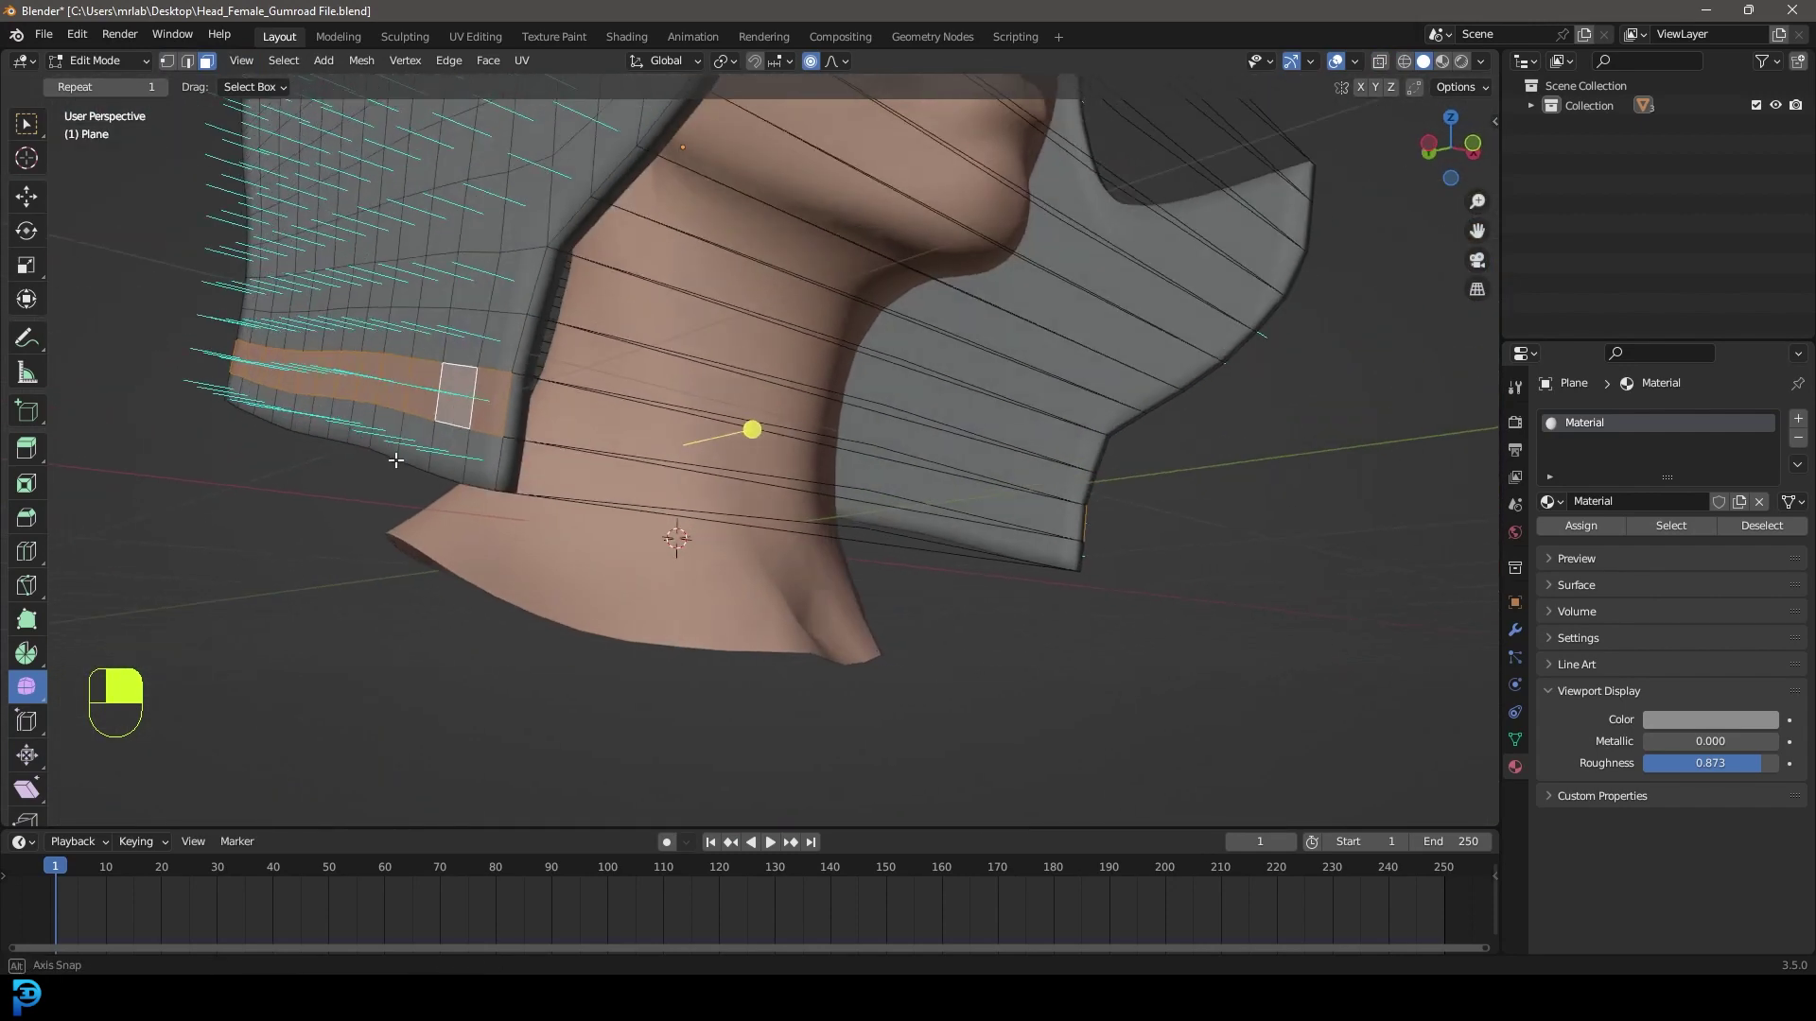
pyautogui.press('x')
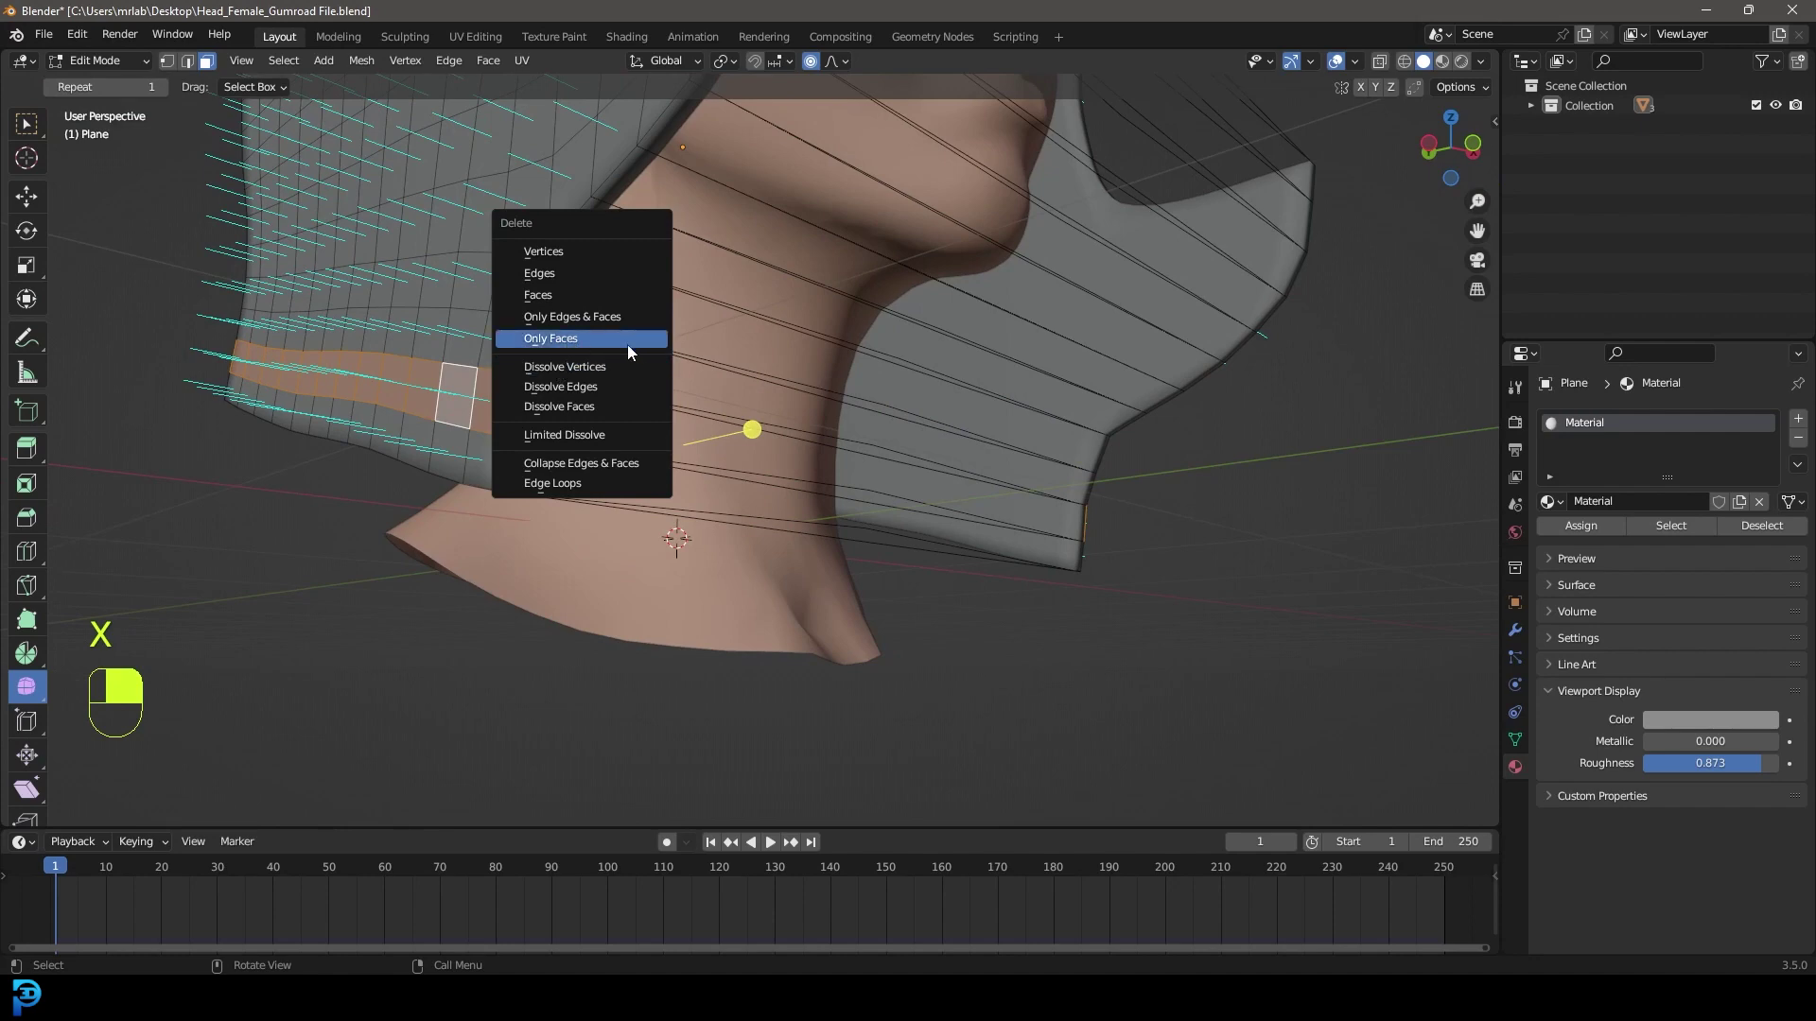
pyautogui.click(597, 339)
pyautogui.moveTo(598, 339); pyautogui.dragTo(947, 473, button='middle')
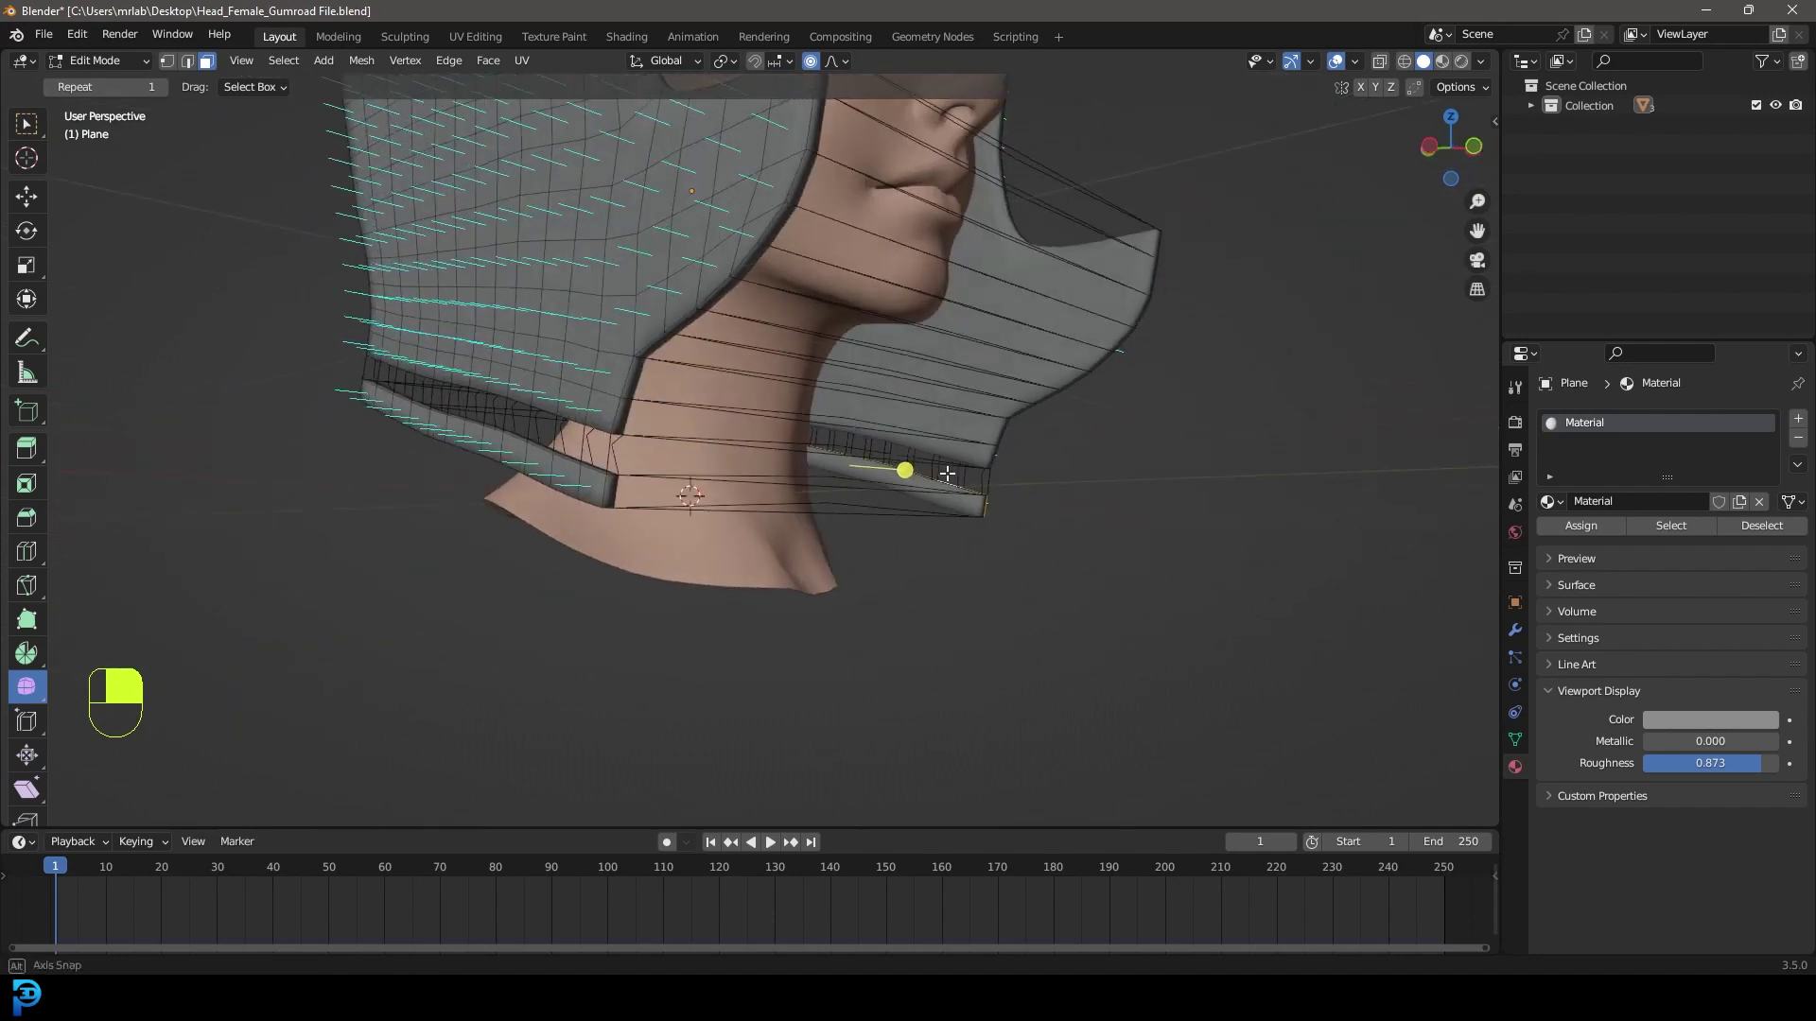
# Add a second material to the covering and assign it to the lowest face row at the neck
pyautogui.keyDown('alt'); pyautogui.keyDown('shift'); pyautogui.click(581, 483); pyautogui.keyUp('shift'); pyautogui.keyUp('alt')
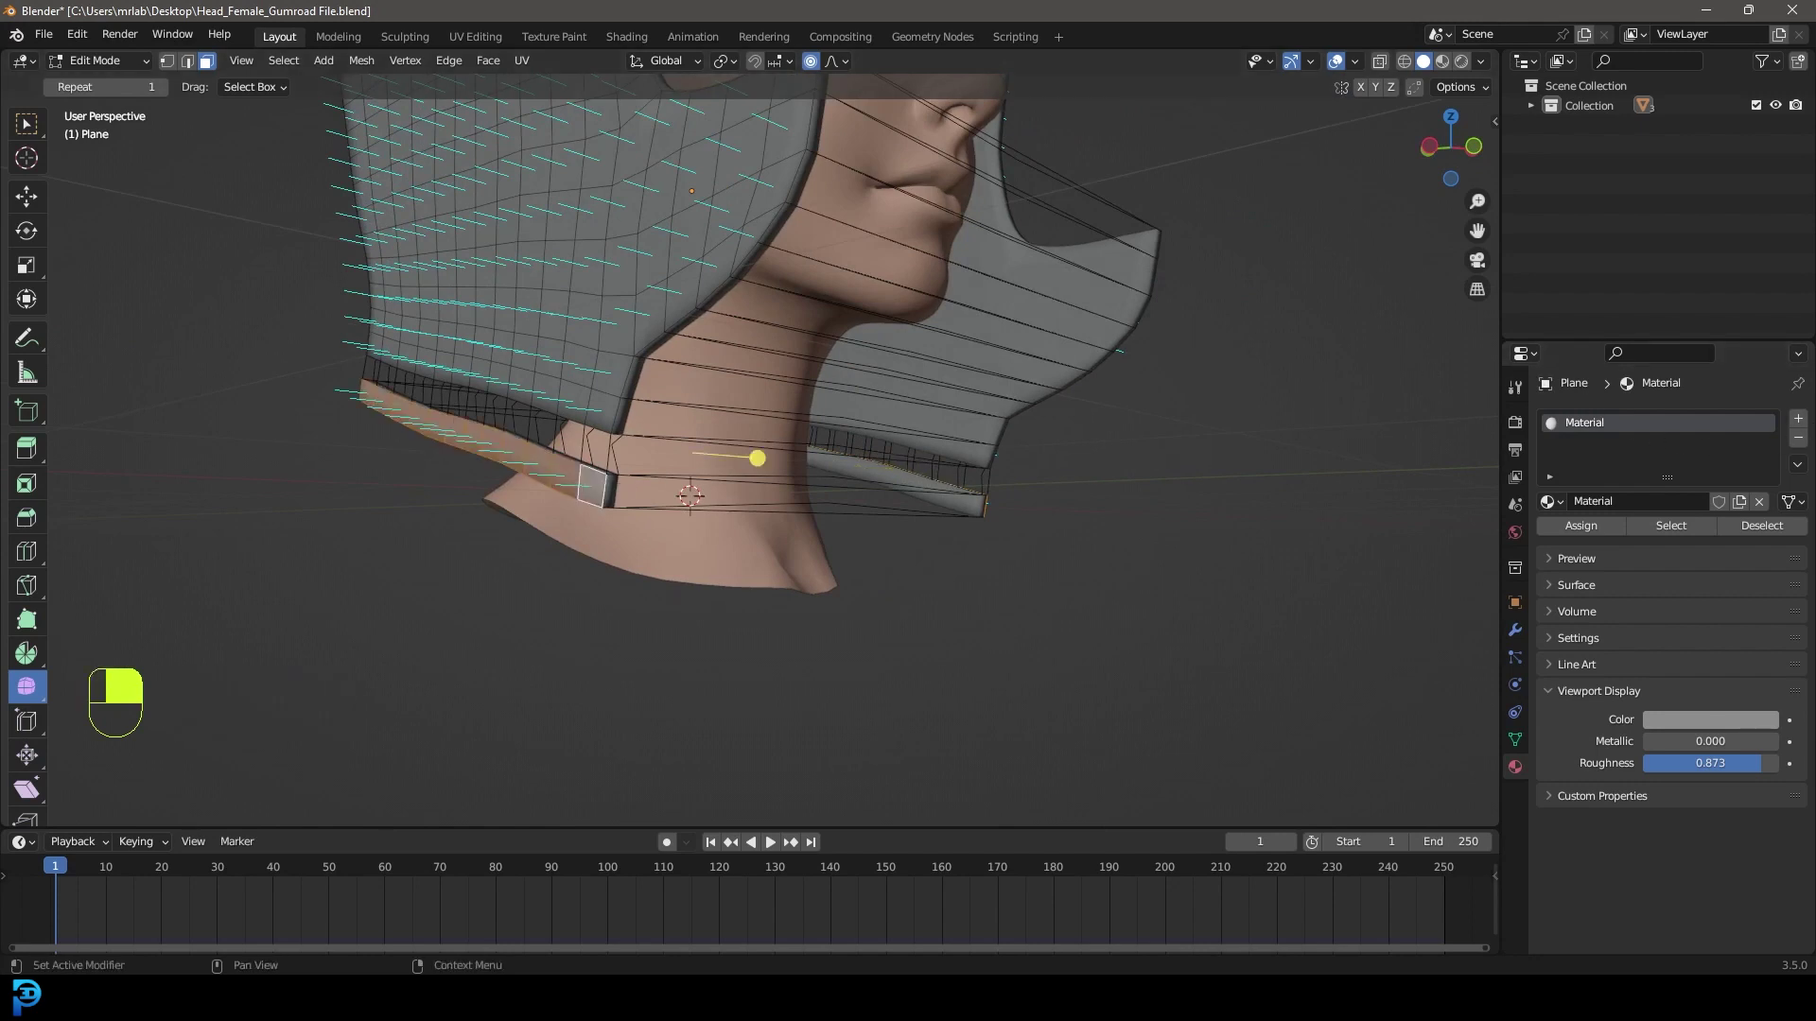
pyautogui.click(1800, 421)
pyautogui.click(1649, 539)
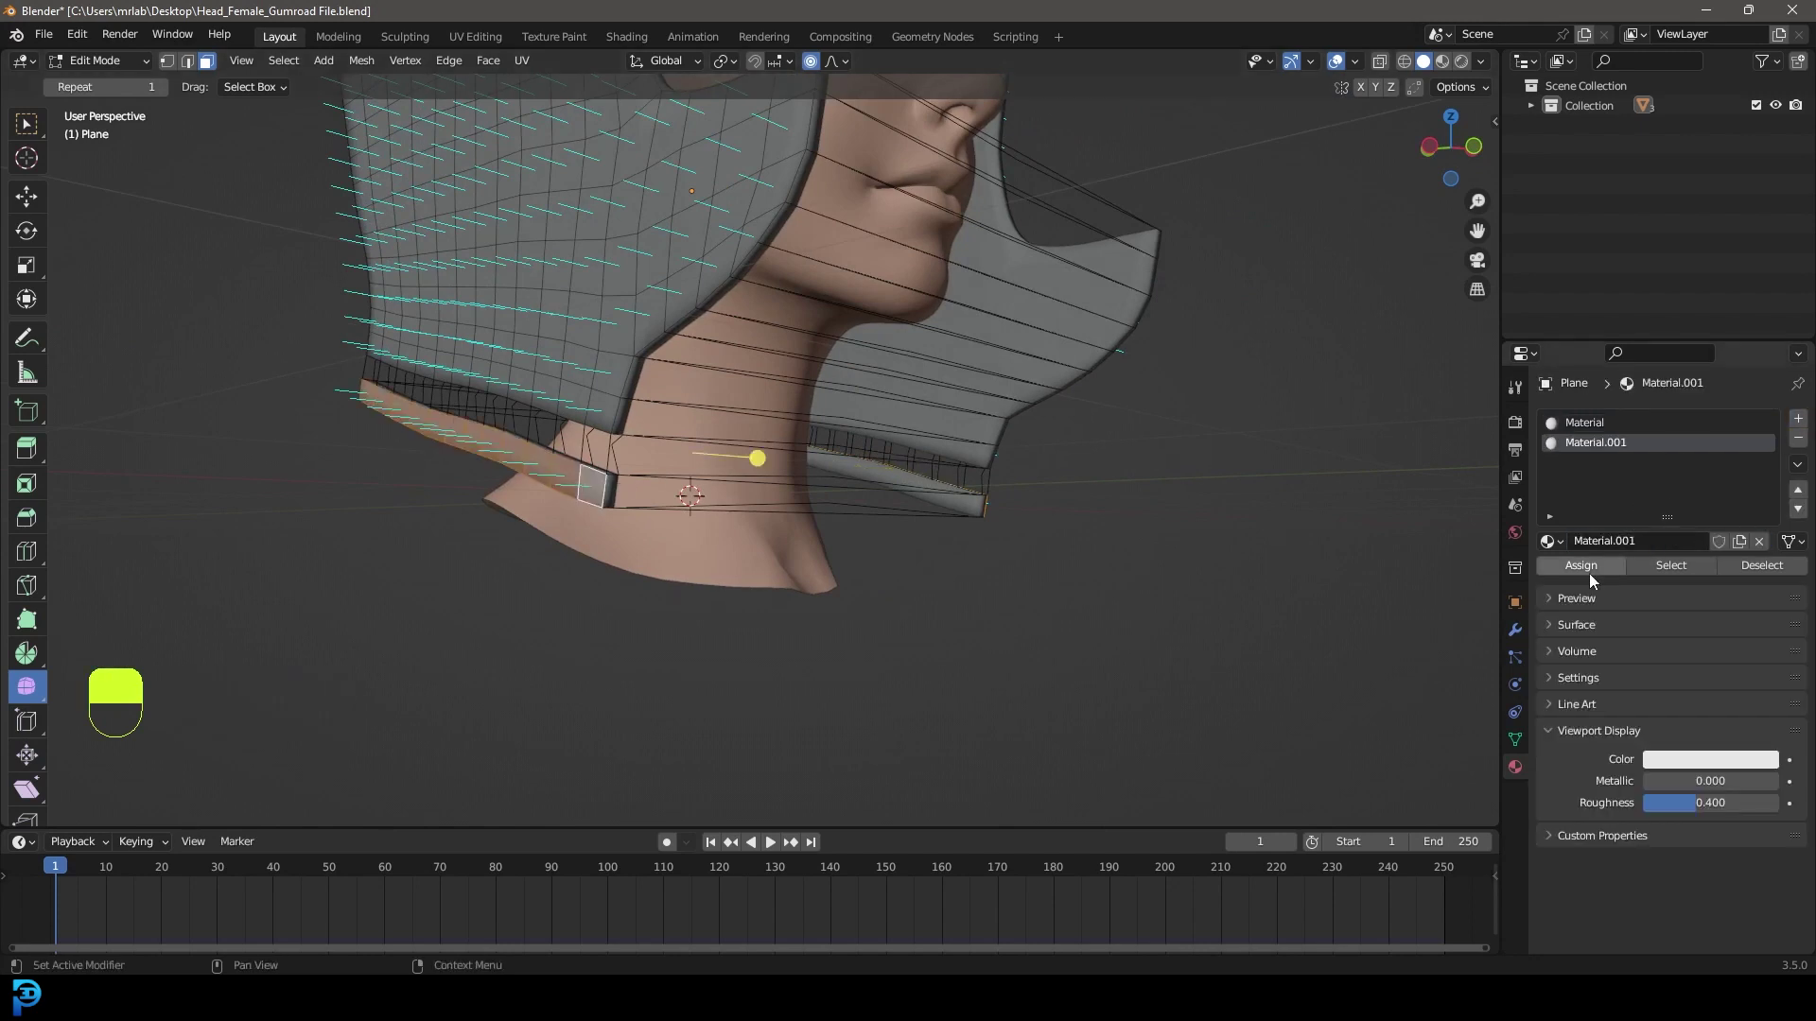
pyautogui.click(1590, 568)
# Set the neck band material's viewport colour to pink
pyautogui.click(1712, 759)
pyautogui.click(1674, 606)
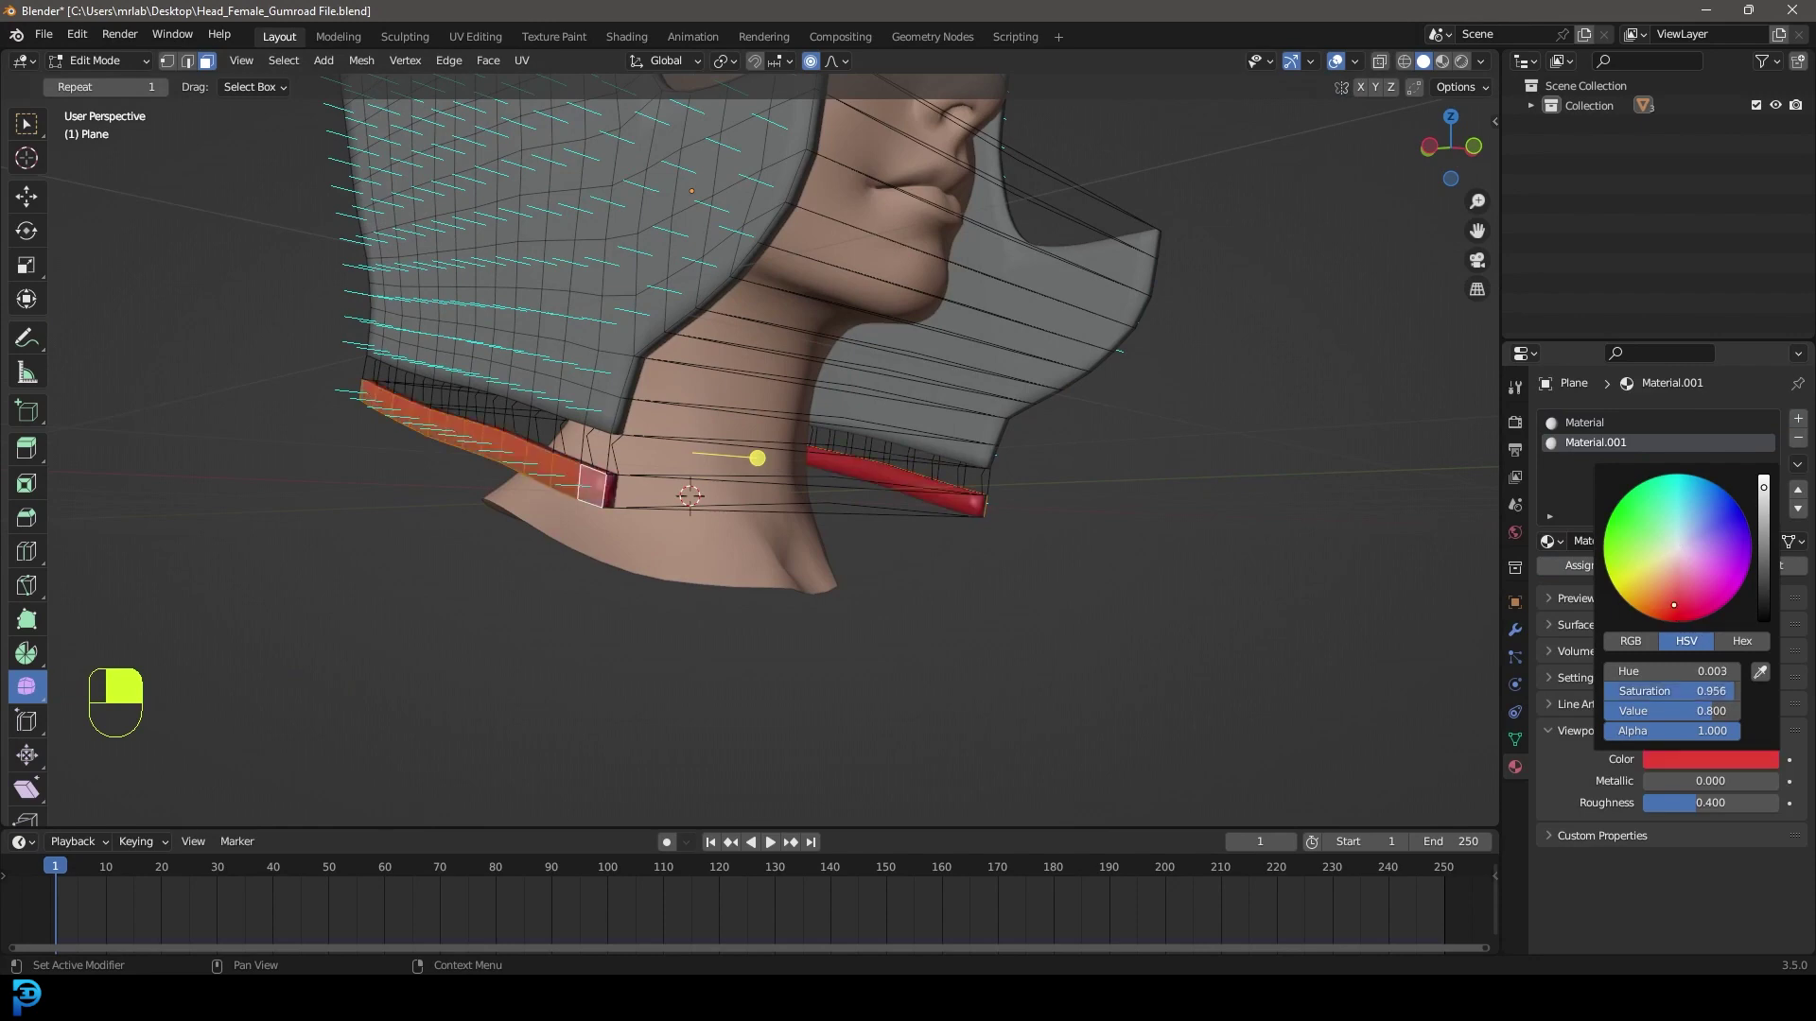
pyautogui.scroll(-3, 1074, 450)
pyautogui.moveTo(1075, 450); pyautogui.dragTo(964, 454, button='middle')
pyautogui.click(1689, 760)
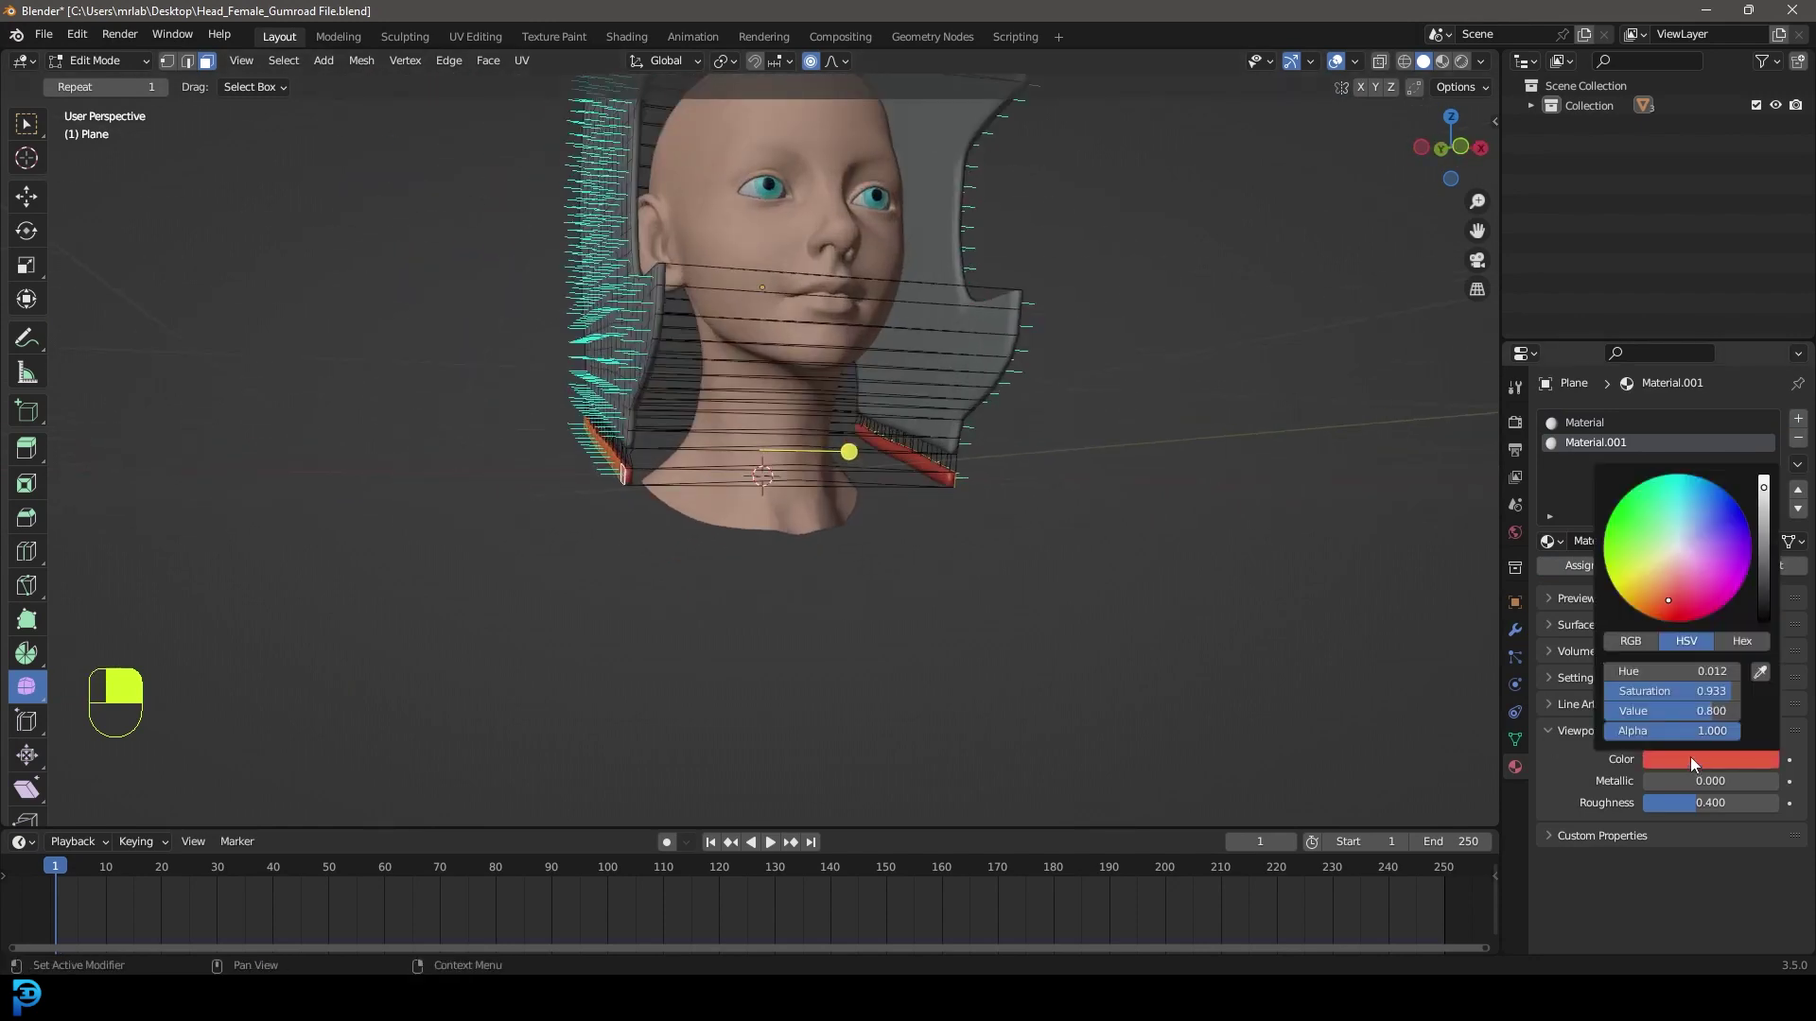
pyautogui.click(1701, 592)
# Return to Object Mode and rerun the cloth simulation from frame 1 to frame 6
pyautogui.moveTo(762, 472); pyautogui.dragTo(847, 487, button='middle')
pyautogui.scroll(3, 846, 494)
pyautogui.moveTo(633, 437); pyautogui.dragTo(1014, 411, button='middle')
pyautogui.scroll(2, 808, 491)
pyautogui.scroll(-5, 889, 405)
pyautogui.press('Tab')
pyautogui.hotkey('shift', 'Left')
pyautogui.press('space')
pyautogui.press('space')
# Examine the simulated covering and its pink neck band from the side and front
pyautogui.moveTo(1006, 409); pyautogui.dragTo(795, 426, button='middle')
pyautogui.scroll(4, 1205, 360)
pyautogui.scroll(-3, 1235, 314)
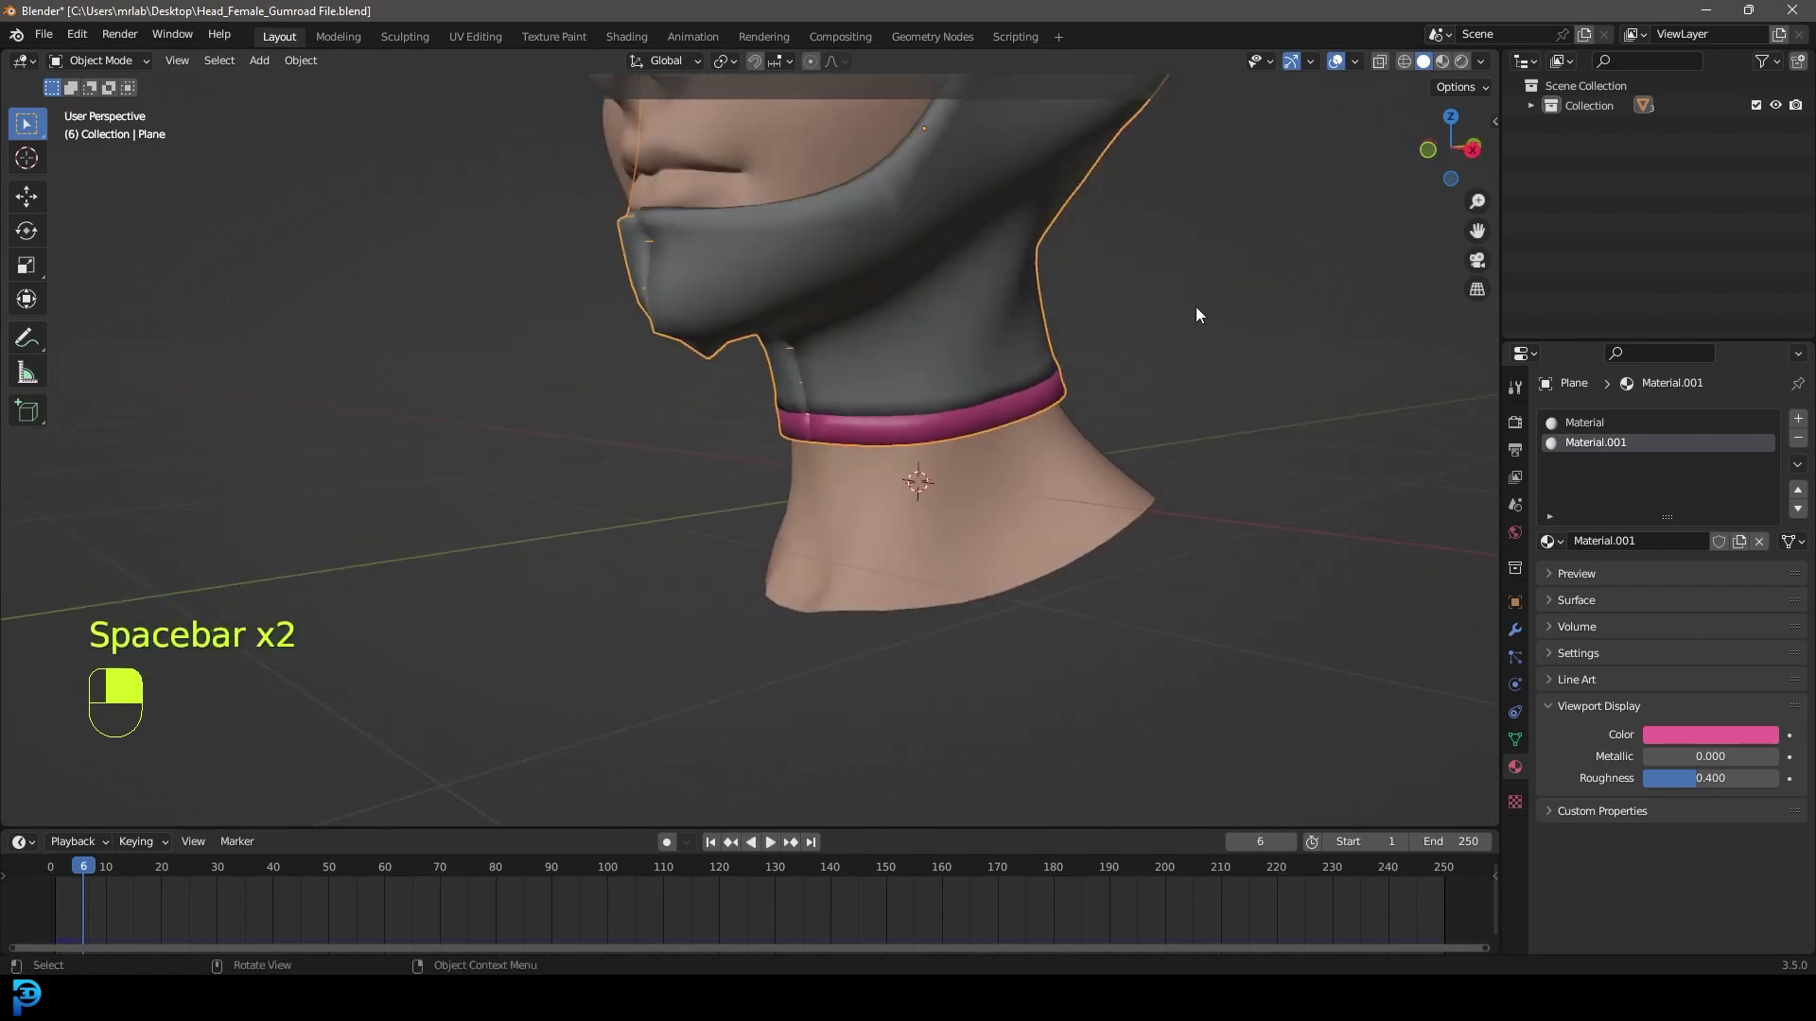
pyautogui.keyDown('shift'); pyautogui.moveTo(1148, 316); pyautogui.dragTo(1143, 484, button='middle'); pyautogui.keyUp('shift')
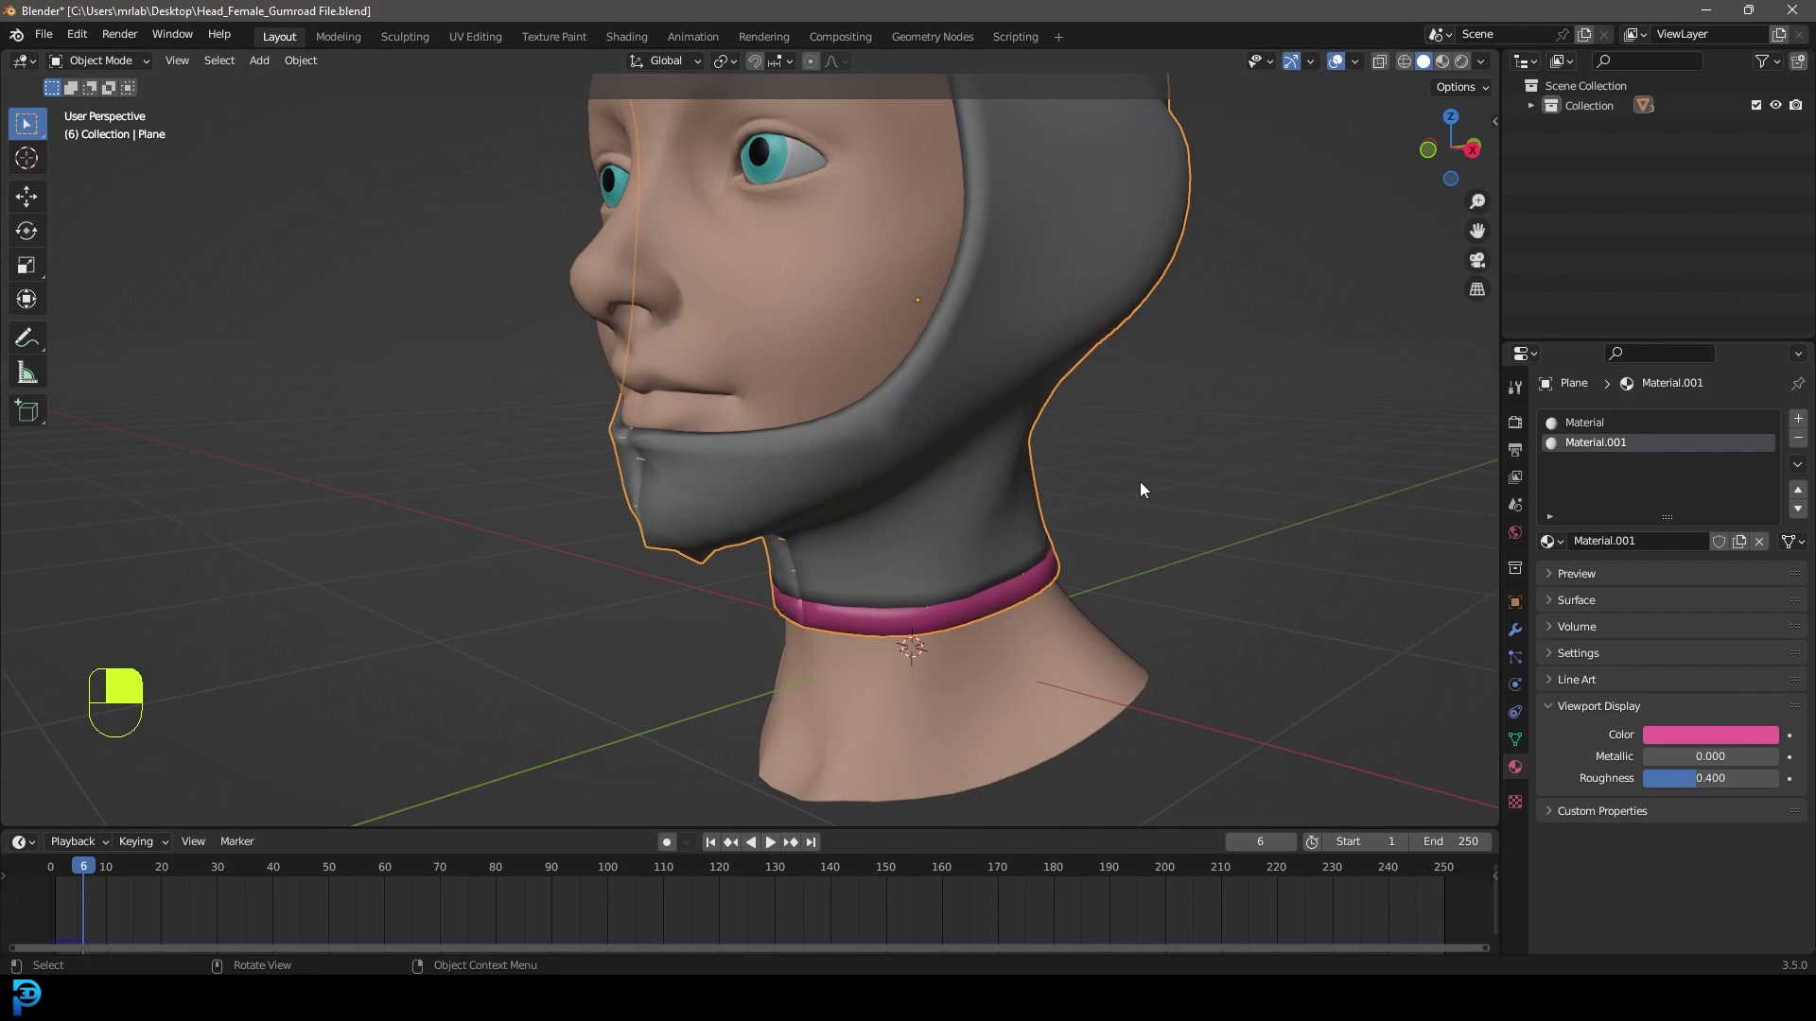
pyautogui.scroll(-5, 1108, 480)
pyautogui.moveTo(1108, 480); pyautogui.dragTo(950, 478, button='middle')
pyautogui.scroll(3, 1035, 439)
pyautogui.scroll(-2, 968, 401)
pyautogui.moveTo(969, 401); pyautogui.dragTo(764, 406, button='middle')
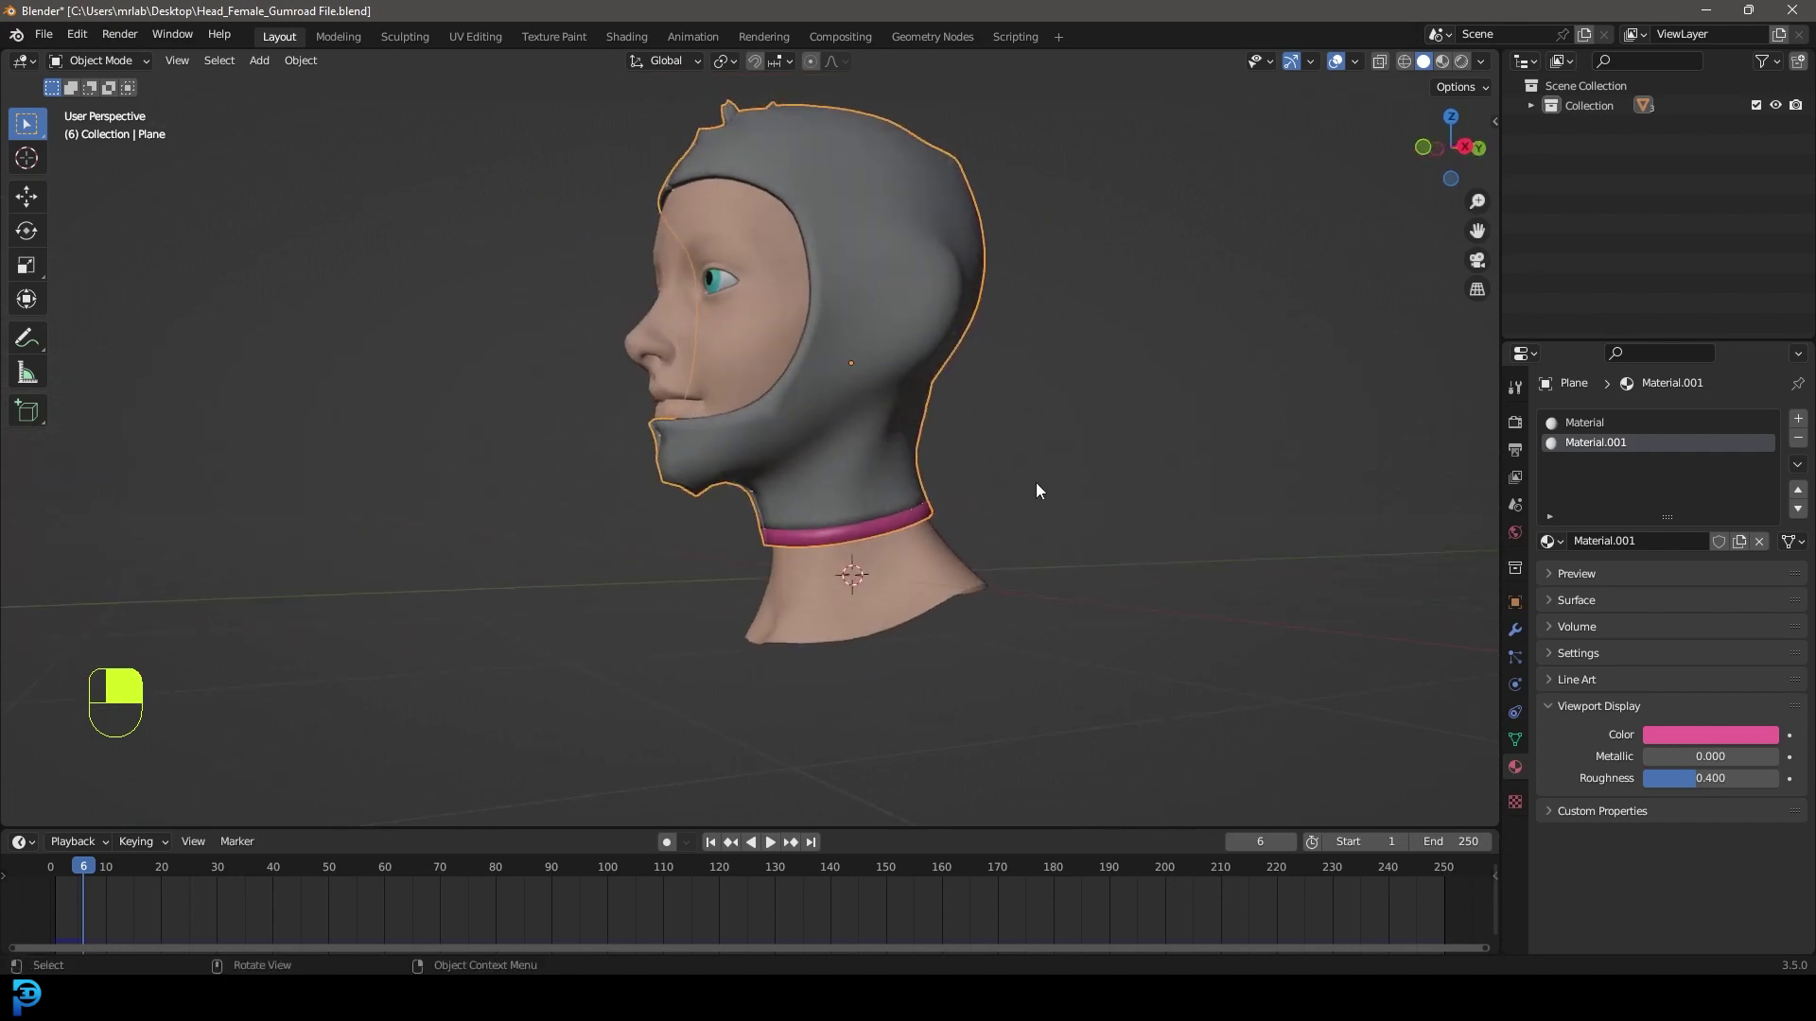
pyautogui.moveTo(1036, 490); pyautogui.dragTo(736, 505, button='middle')
pyautogui.scroll(3, 634, 560)
pyautogui.moveTo(634, 560); pyautogui.dragTo(919, 565, button='middle')
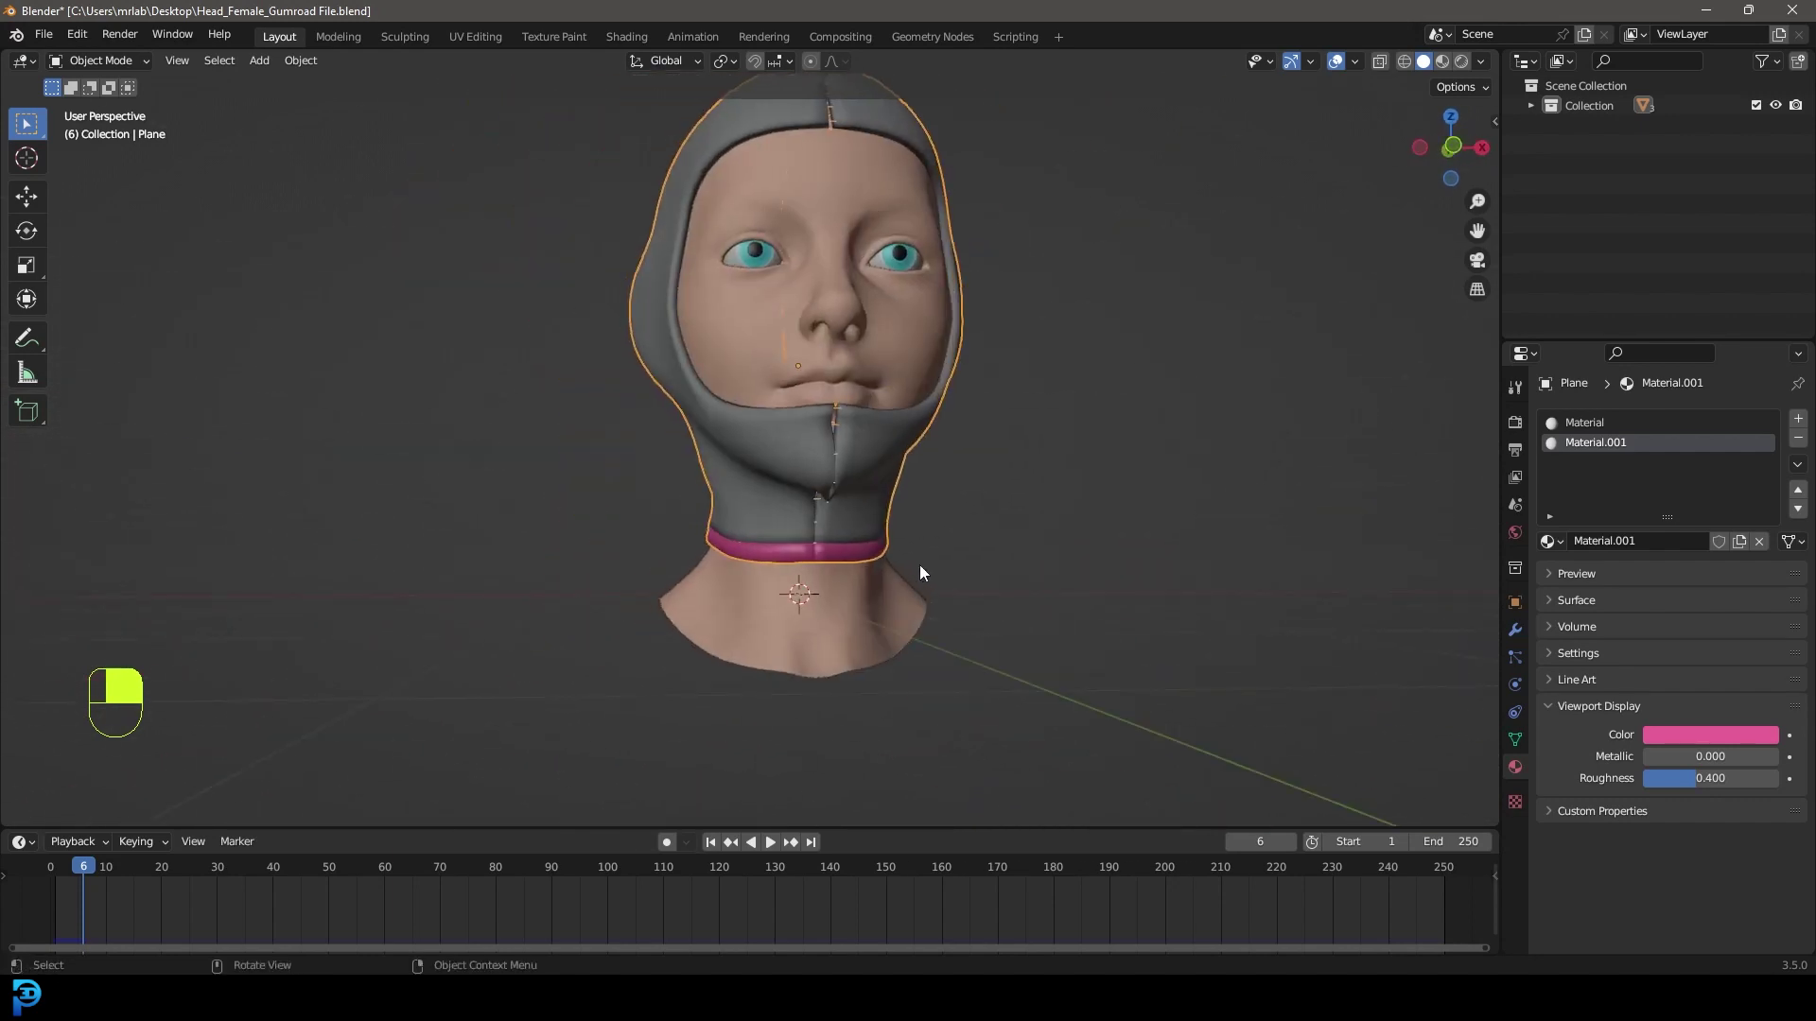
# Return the animation to frame 1 and reopen the covering in Edit Mode from the right view
pyautogui.press('KP_1')
pyautogui.hotkey('shift', 'Left')
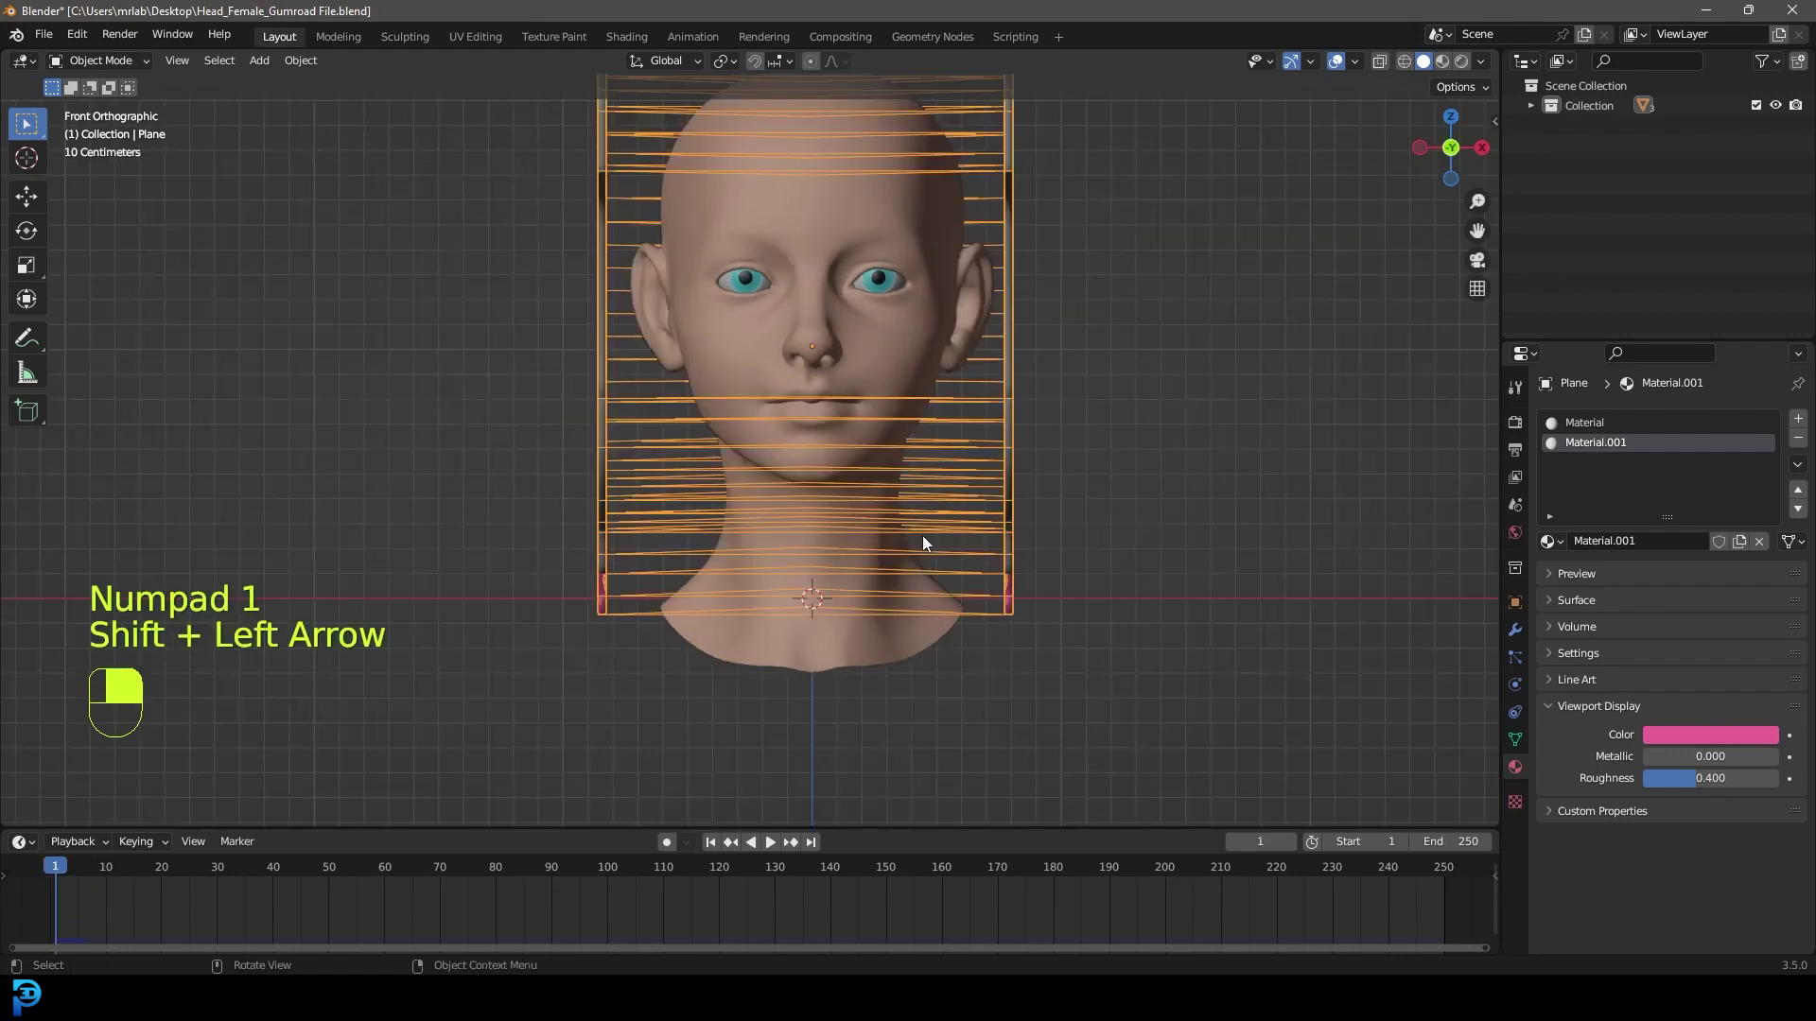
pyautogui.press('KP_3')
pyautogui.press('Tab')
pyautogui.scroll(3, 811, 336)
pyautogui.scroll(3, 811, 336)
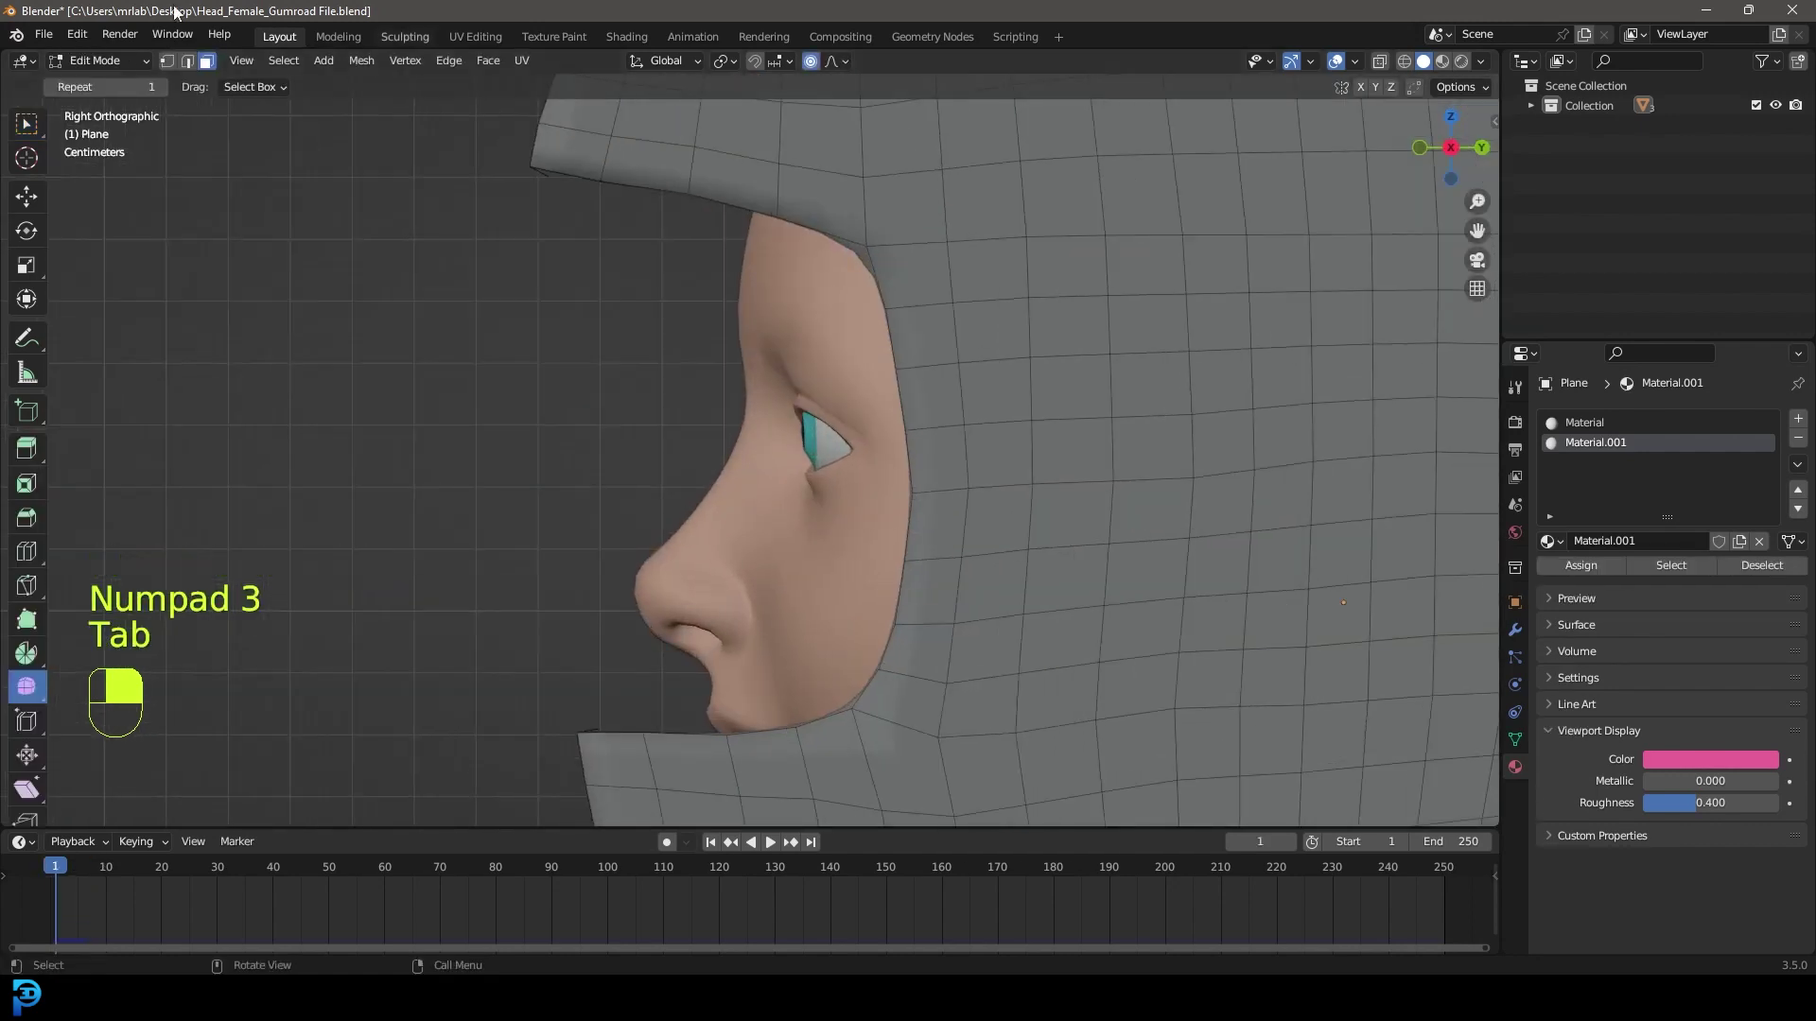
# Extrude the edge loop around the right-hand panel's face opening and scale it inward
pyautogui.click(190, 64)
pyautogui.hotkey('alt', 'a')
pyautogui.keyDown('alt'); pyautogui.keyDown('shift'); pyautogui.click(707, 196); pyautogui.keyUp('shift'); pyautogui.keyUp('alt')
pyautogui.scroll(-4, 733, 317)
pyautogui.moveTo(736, 326); pyautogui.dragTo(812, 314, button='middle')
pyautogui.scroll(-5, 1032, 711)
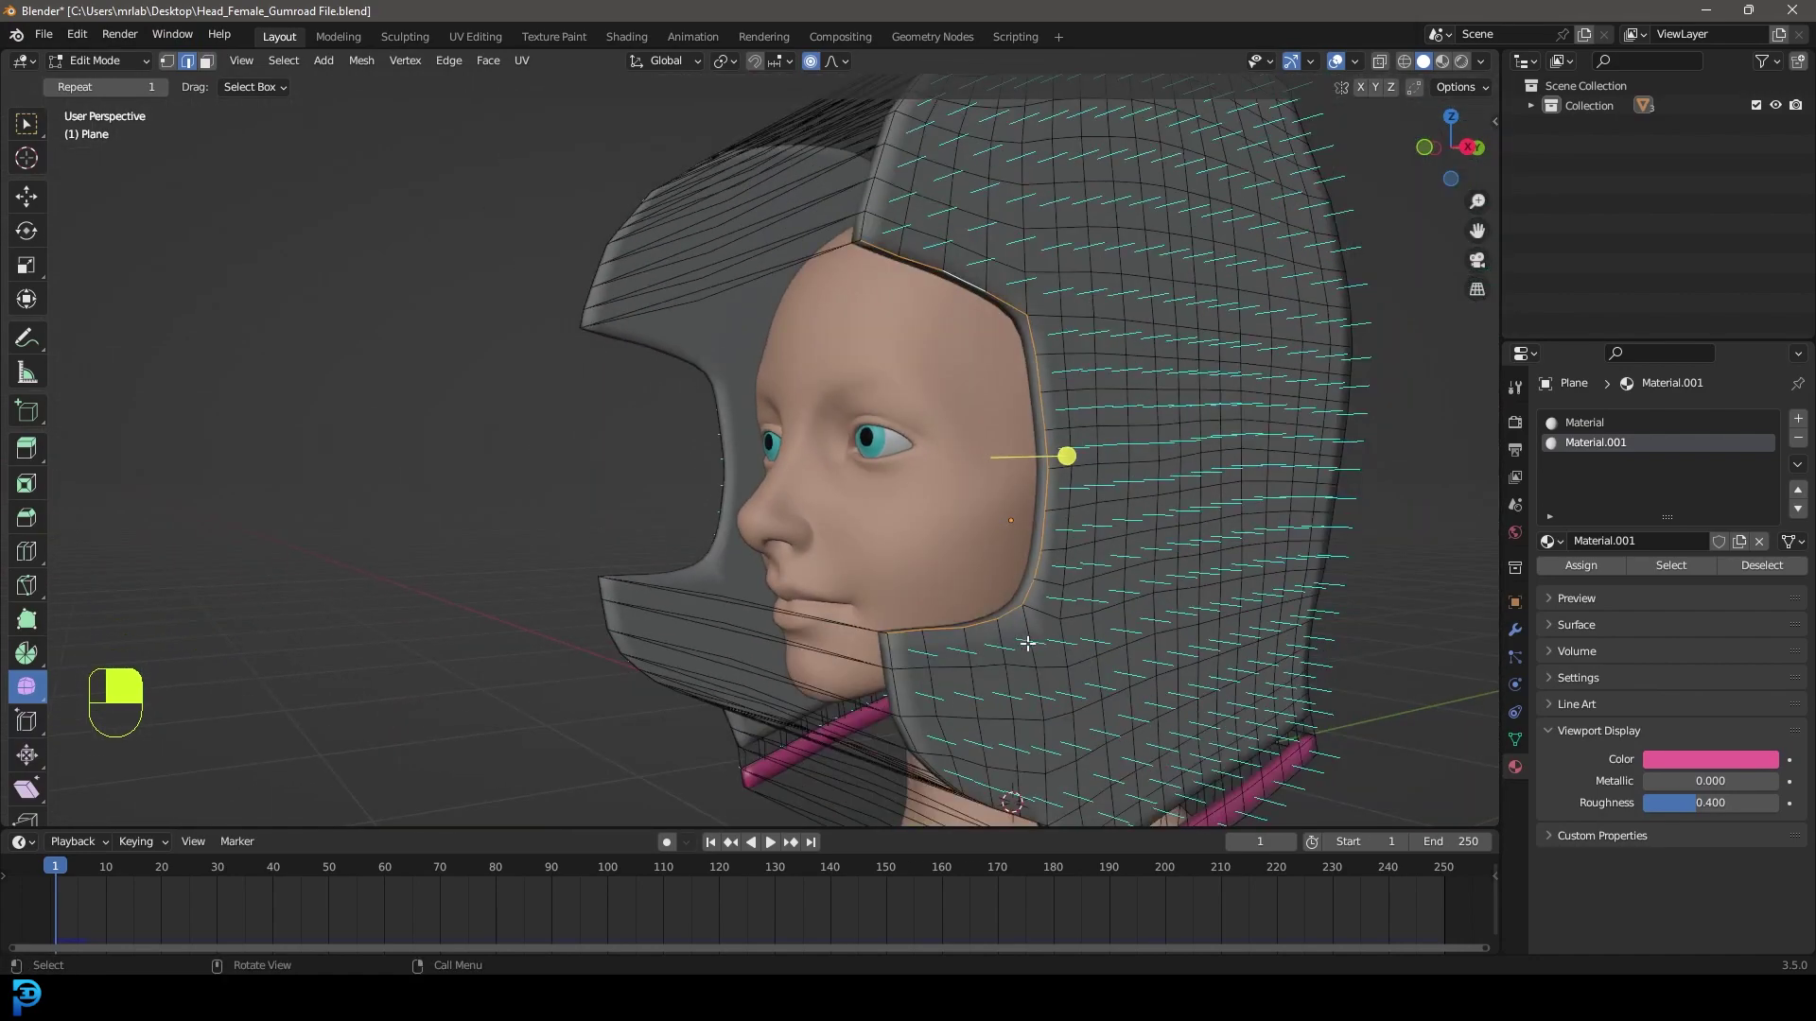
pyautogui.press('KP_3')
pyautogui.scroll(2, 1047, 627)
pyautogui.press('e')
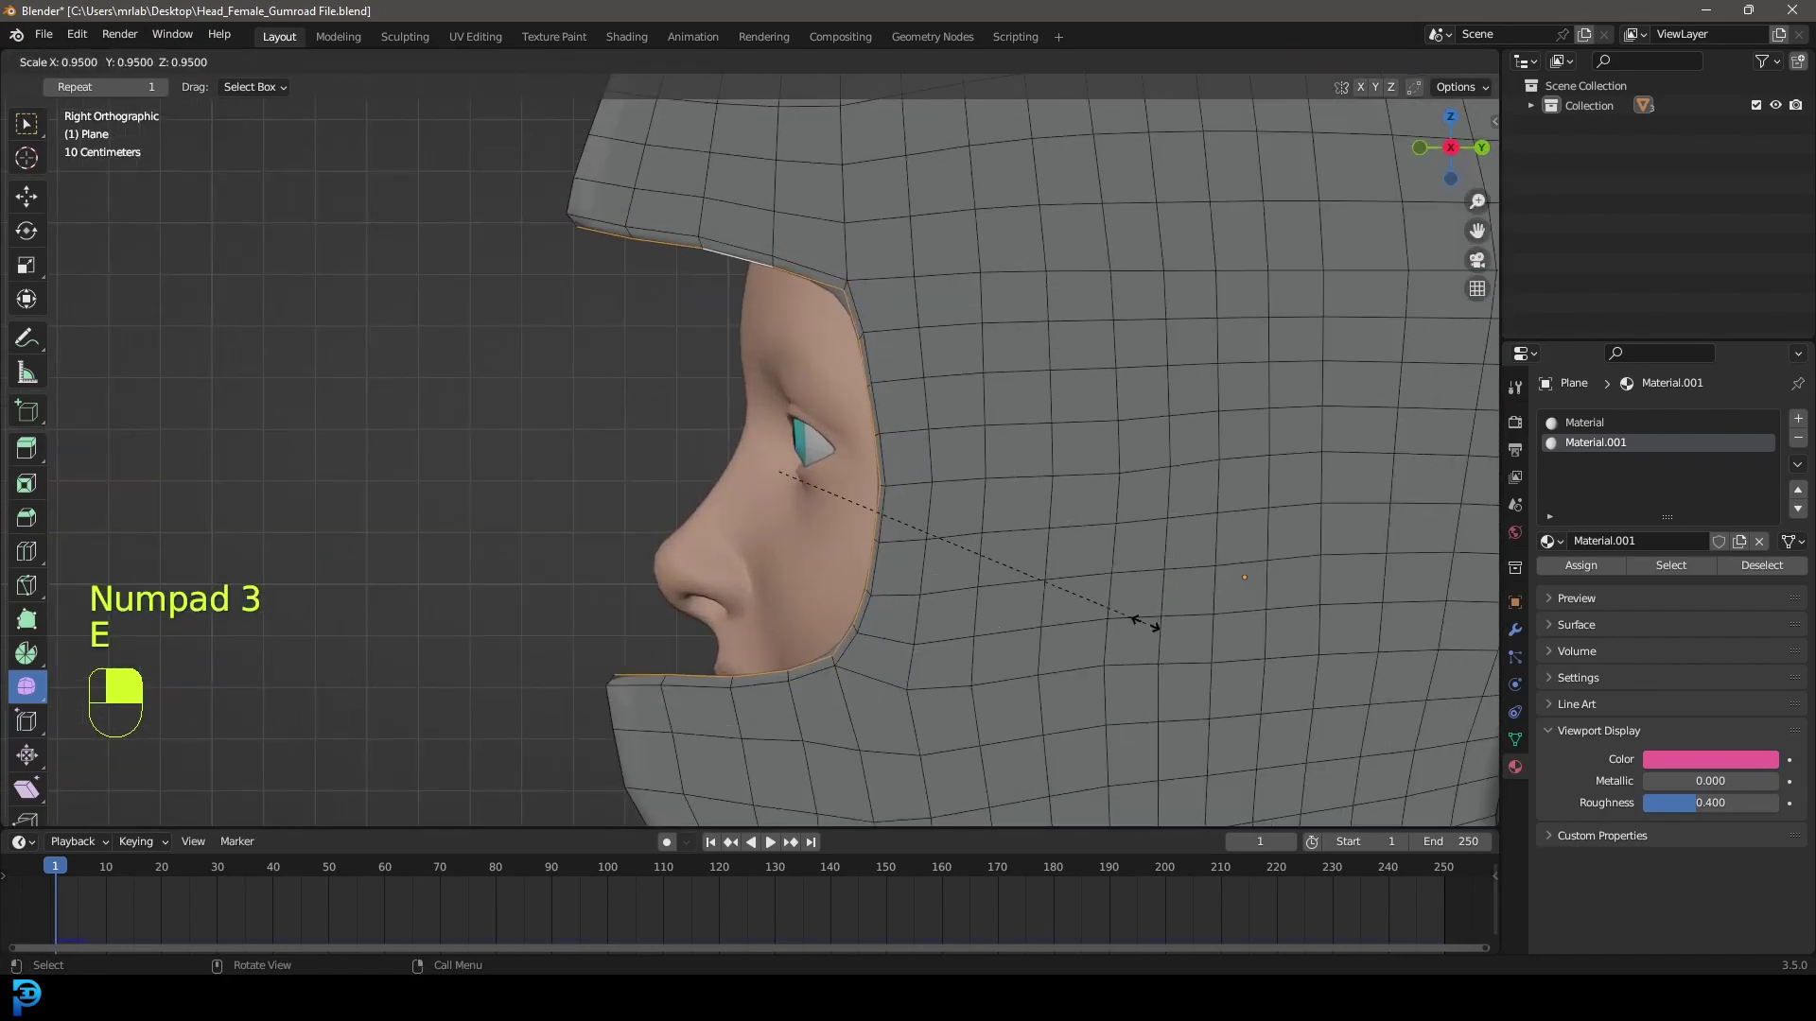
pyautogui.click(1100, 610)
# Move the extruded rim about 0.035 m forward with a small proportional radius and scale it up slightly
pyautogui.press('g')
pyautogui.scroll(12, 1083, 611)
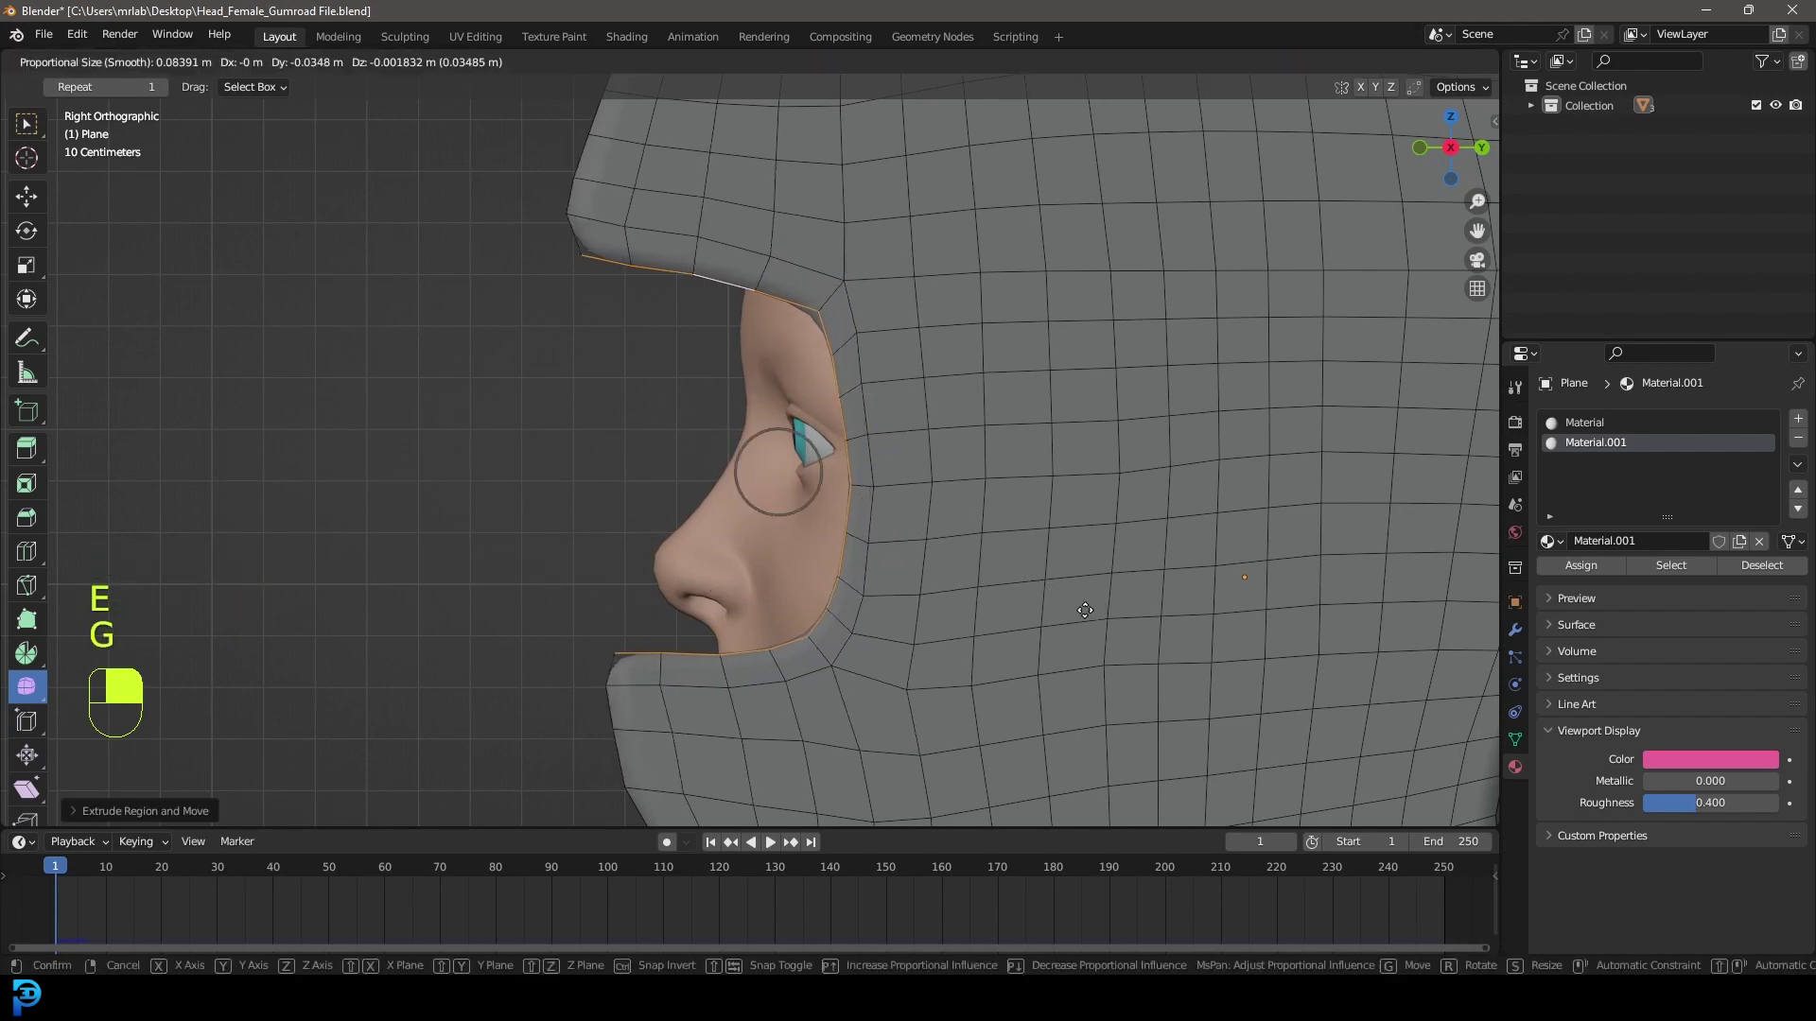
pyautogui.click(1087, 610)
pyautogui.press('s')
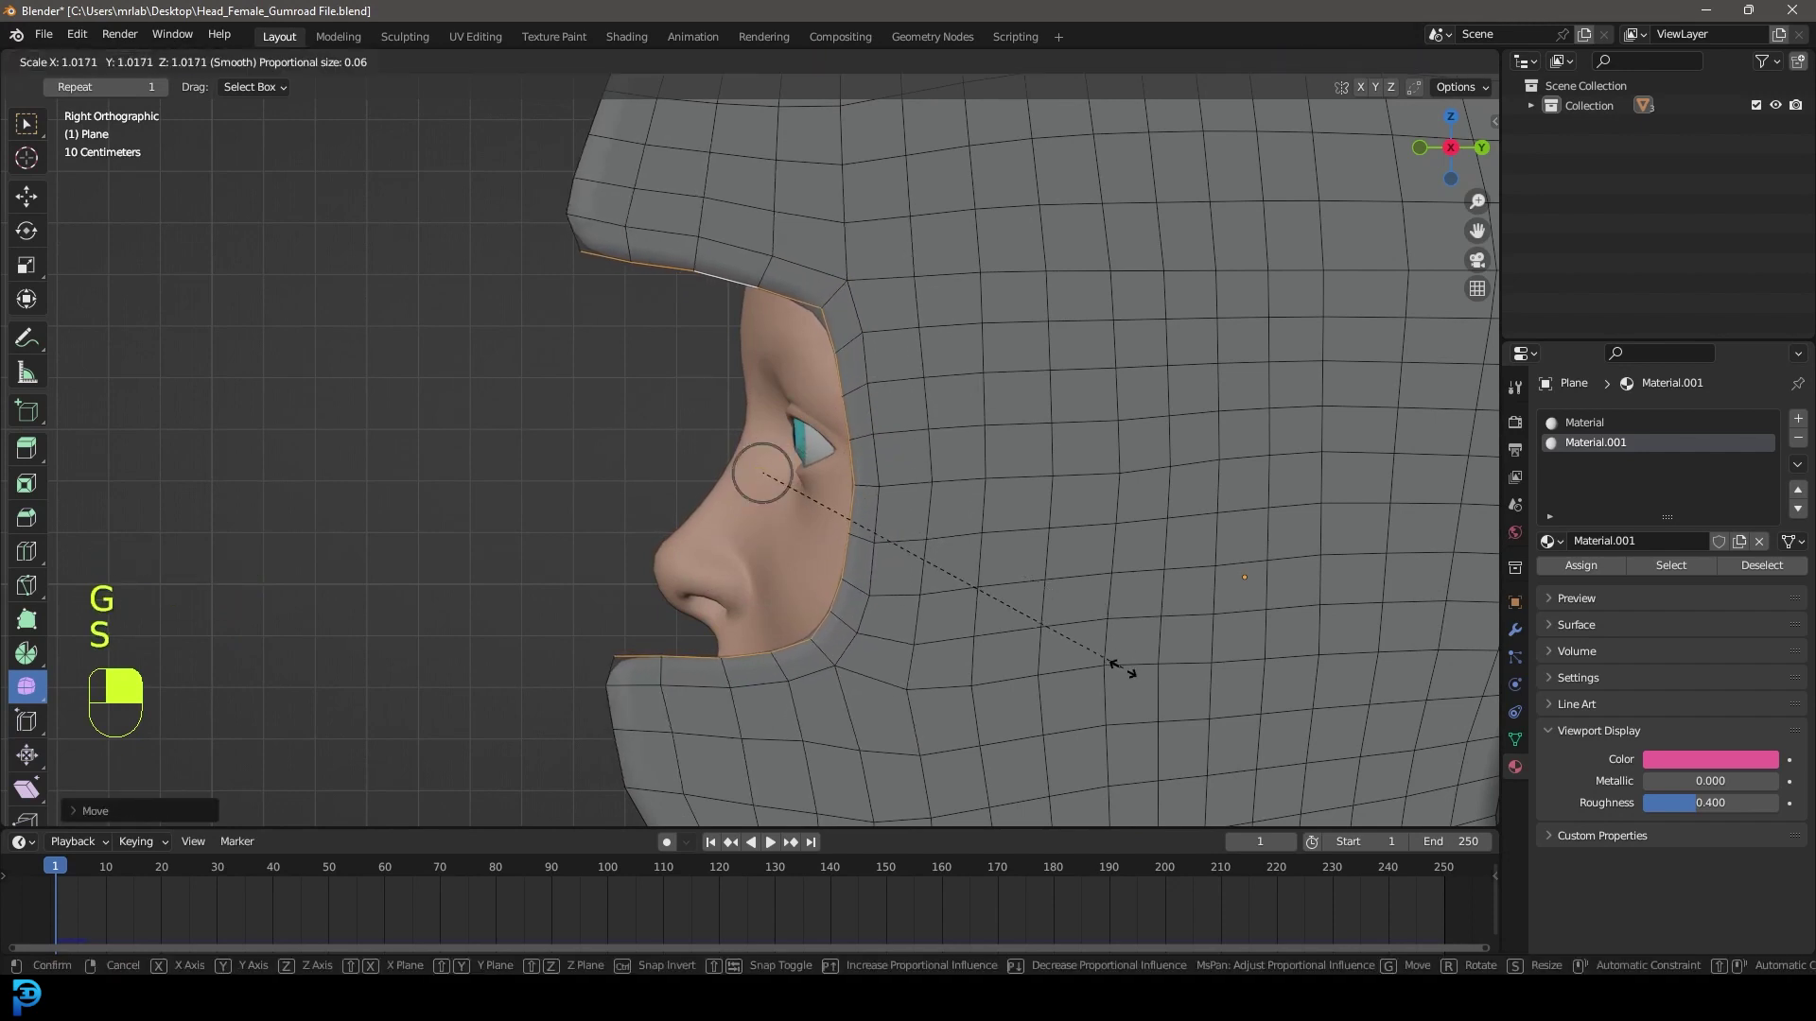
pyautogui.click(1122, 679)
# Cut an edge loop into the extruded rim and slide it about 0.76 toward the panel's original edge
pyautogui.keyDown('shift'); pyautogui.moveTo(837, 298); pyautogui.dragTo(875, 495, button='middle'); pyautogui.keyUp('shift')
pyautogui.scroll(3, 875, 495)
pyautogui.hotkey('ctrl', 'z')
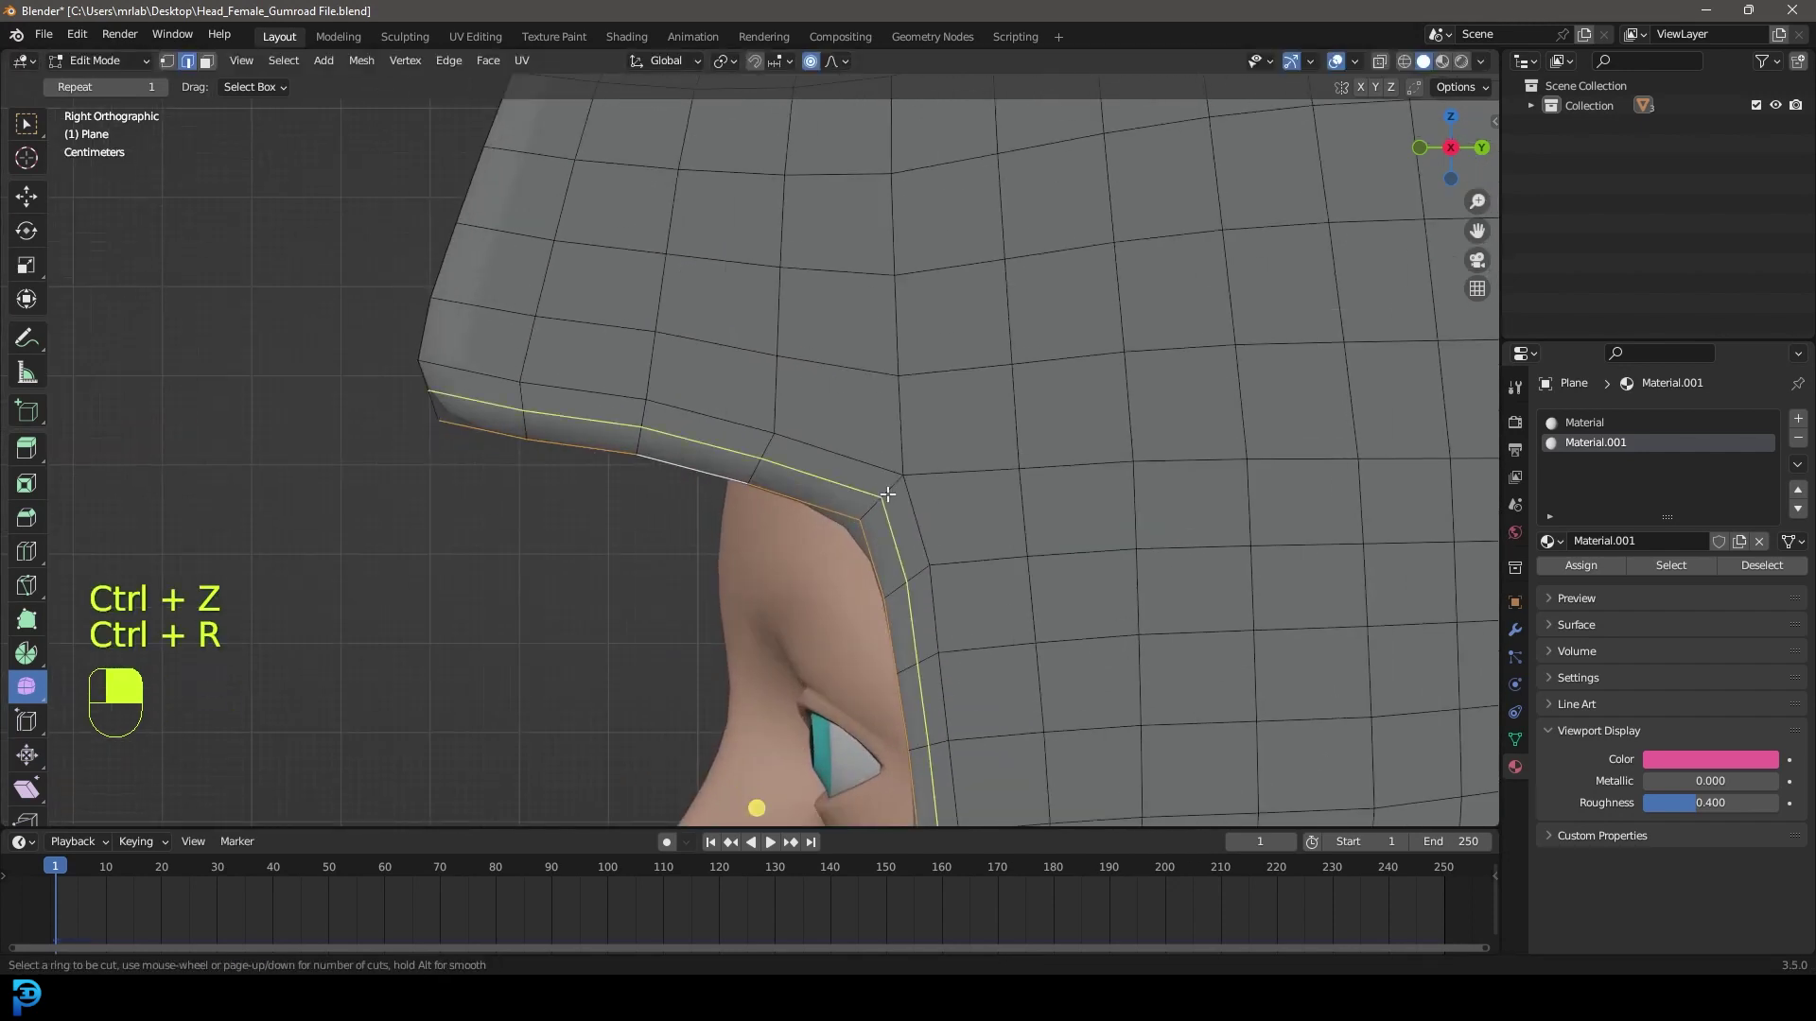
pyautogui.click(881, 493)
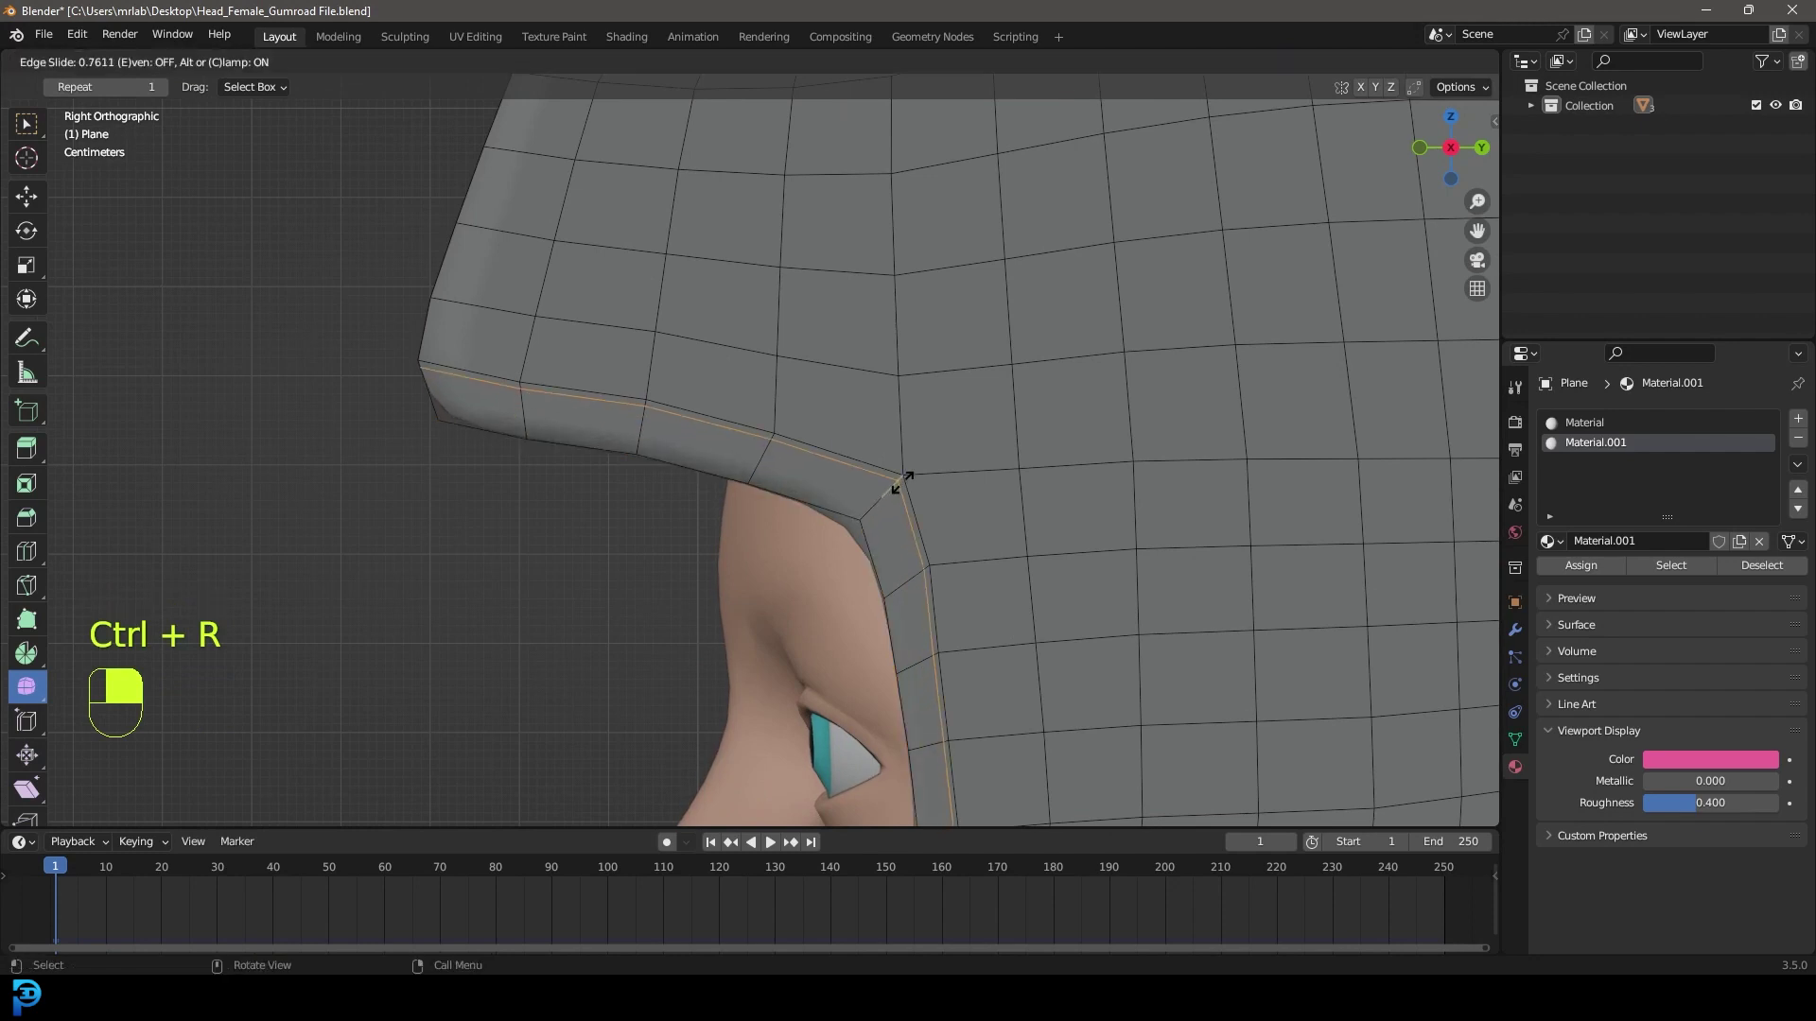
pyautogui.click(902, 483)
pyautogui.scroll(-5, 993, 607)
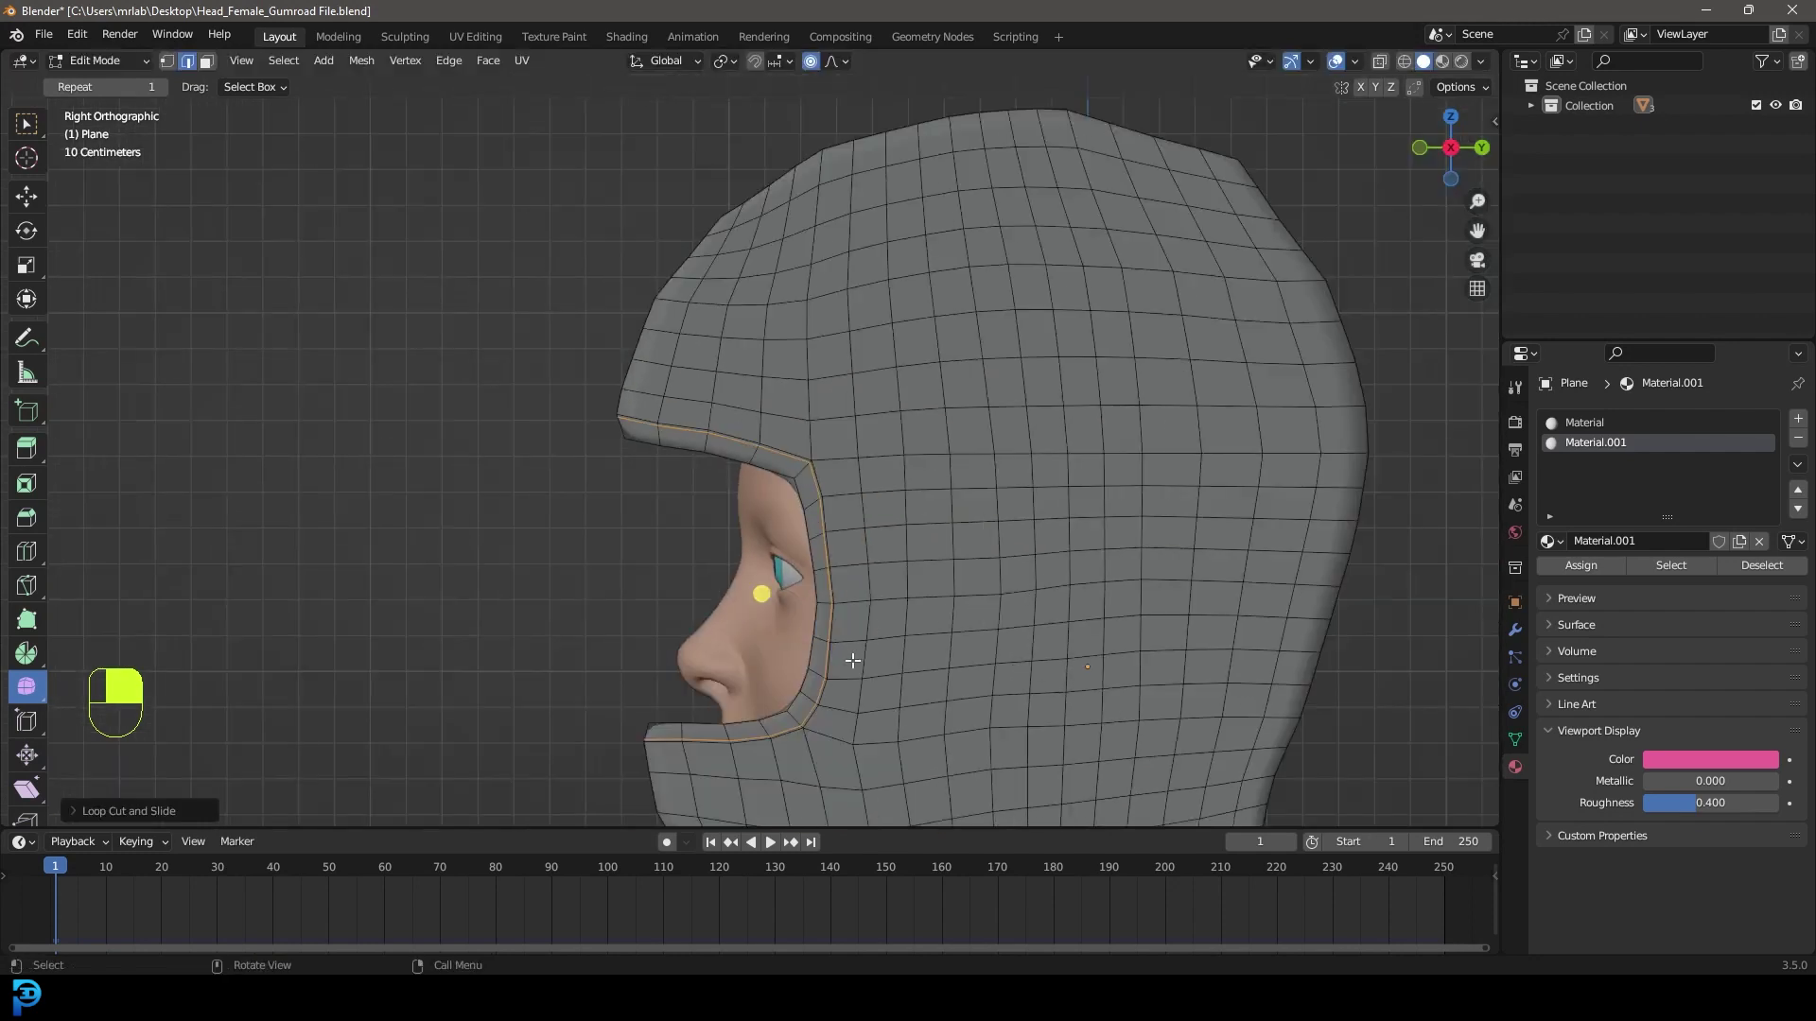
# Extrude the opposite panel's face-opening edge loop inward from the left orthographic view
pyautogui.keyDown('shift'); pyautogui.moveTo(853, 654); pyautogui.dragTo(897, 461, button='middle'); pyautogui.keyUp('shift')
pyautogui.scroll(1, 899, 505)
pyautogui.moveTo(575, 253); pyautogui.dragTo(987, 296, button='middle')
pyautogui.press('ctrl+KP_3')
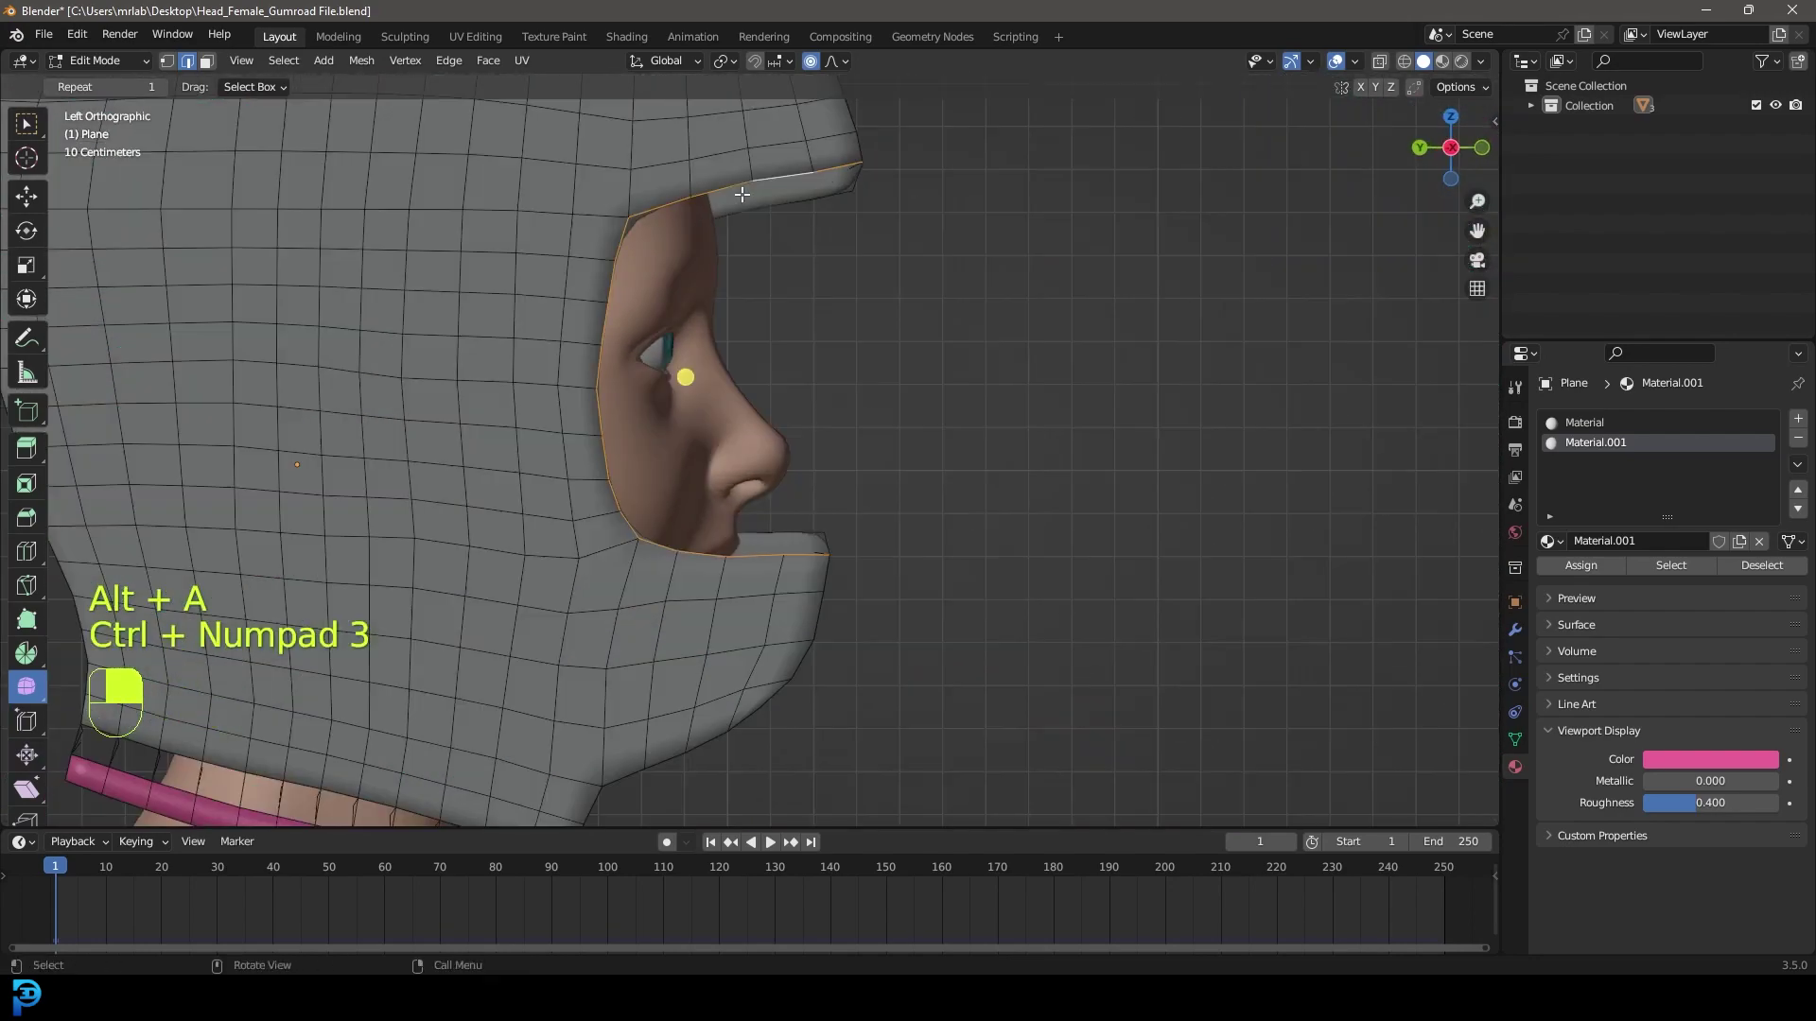
pyautogui.scroll(1, 814, 246)
pyautogui.press('e')
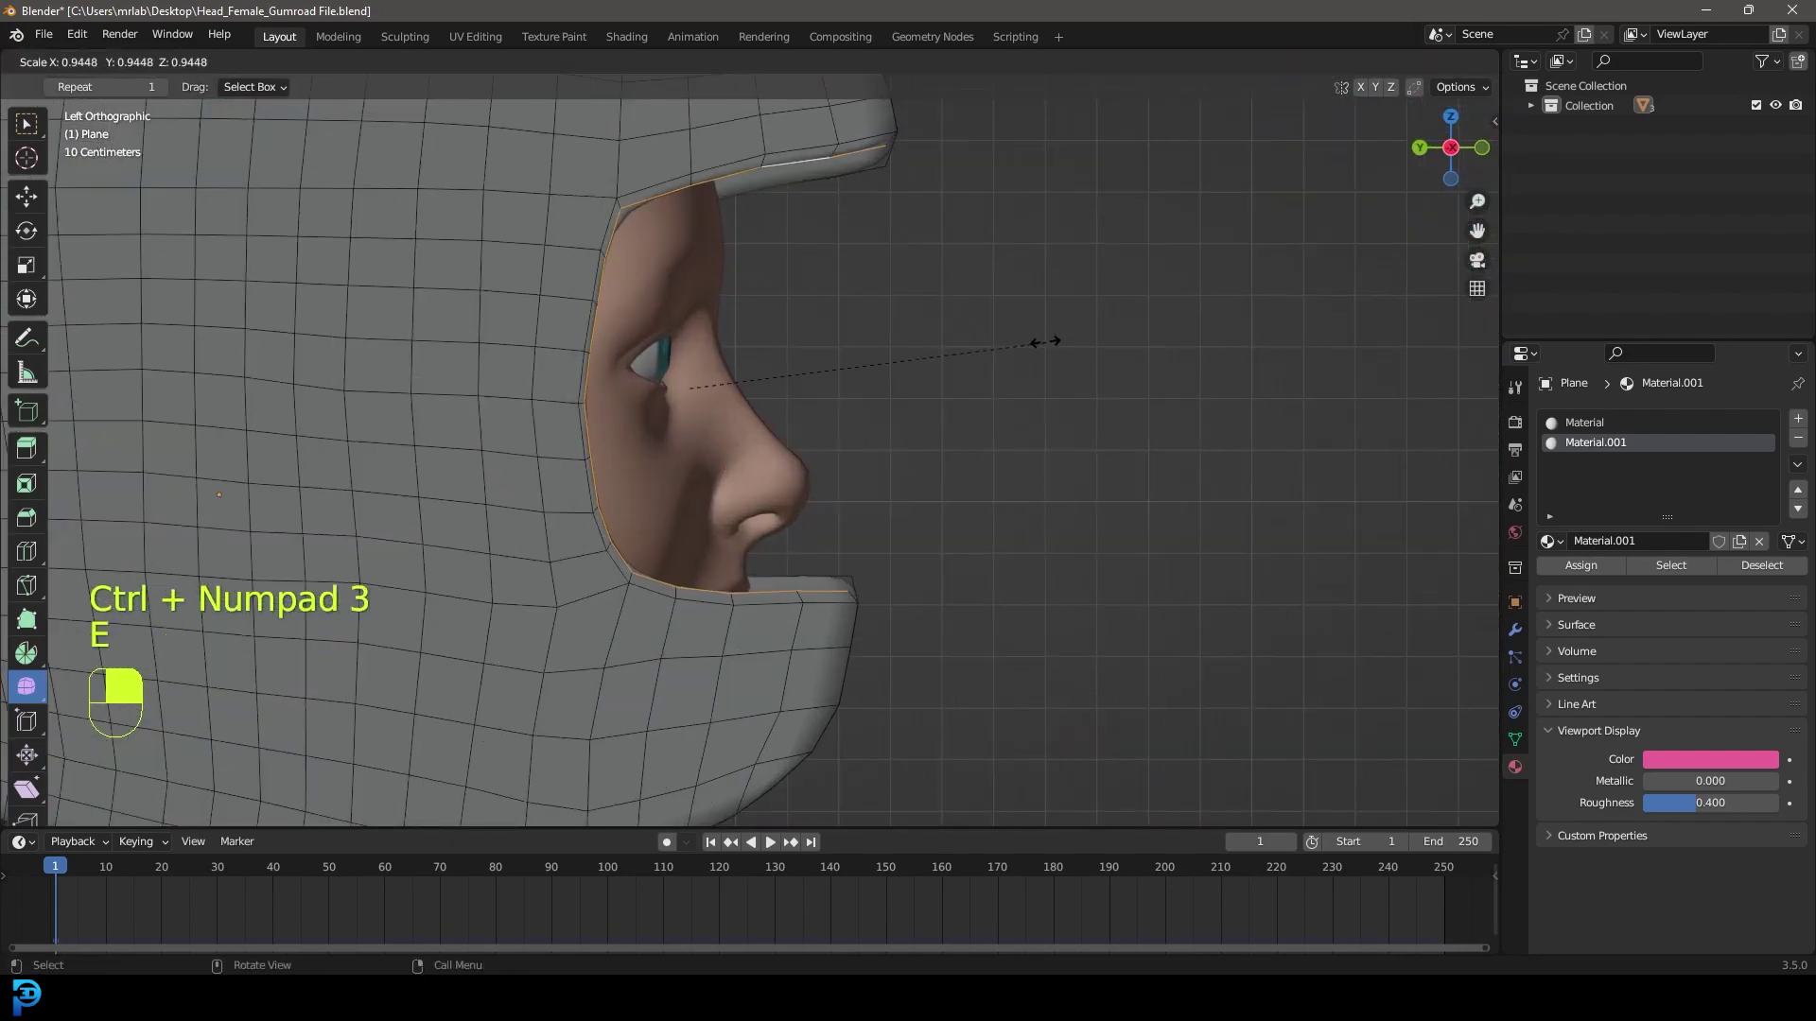
pyautogui.click(1026, 326)
# Move and scale the opposite panel's extruded rim toward the face to even out its width
pyautogui.press('g')
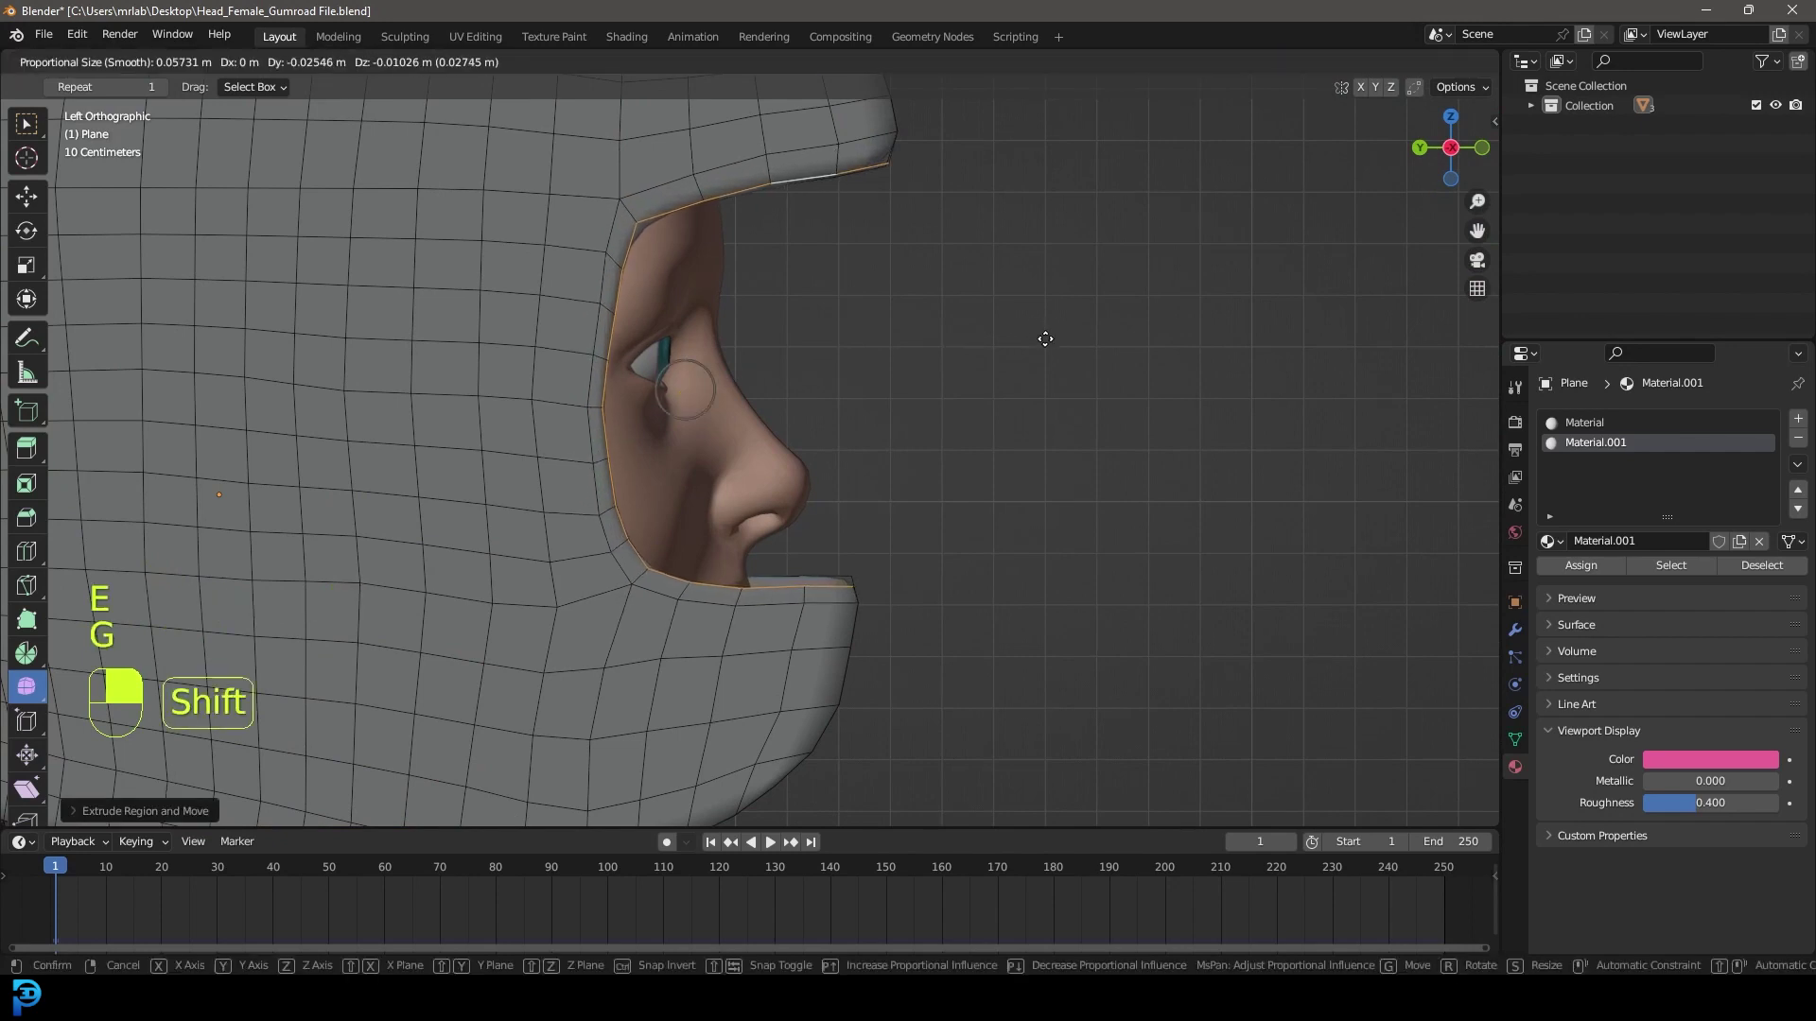
pyautogui.click(1055, 284)
pyautogui.press('s')
pyautogui.click(1087, 336)
pyautogui.press('g')
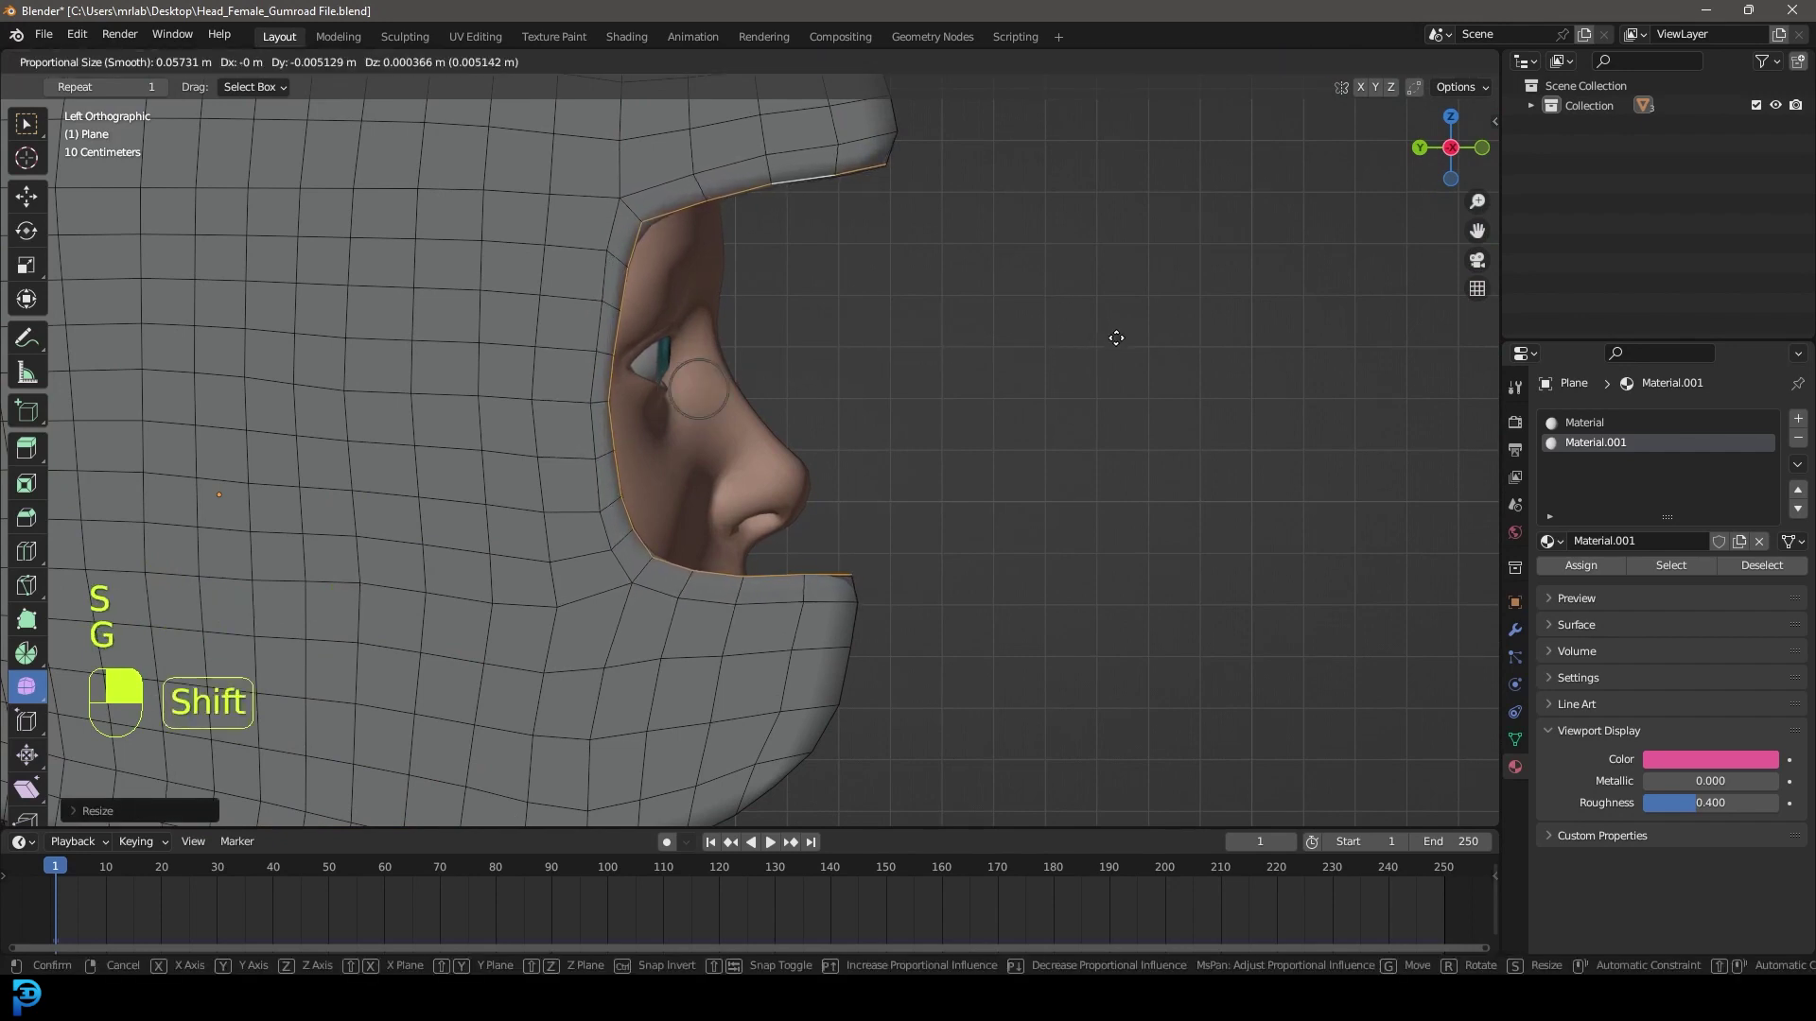
pyautogui.click(1116, 337)
# Cut an edge loop into the opposite panel's rim and slide it about 0.77 toward the original edge
pyautogui.scroll(4, 745, 300)
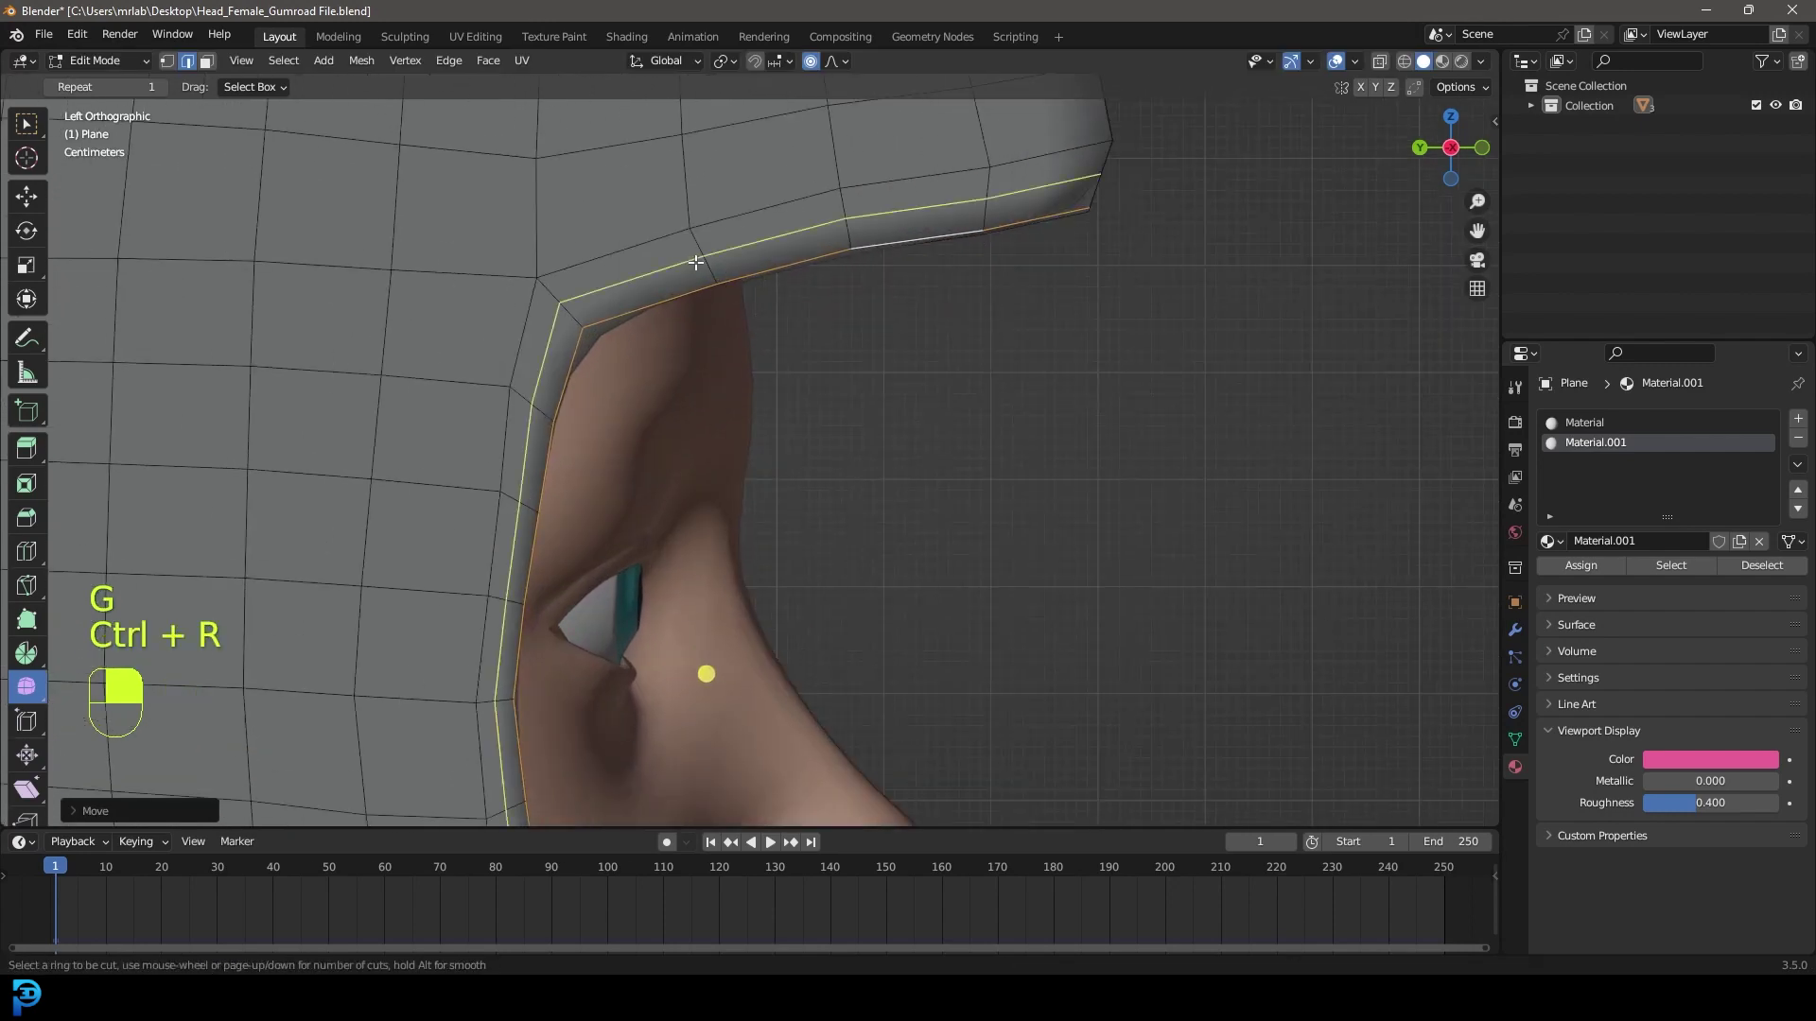
pyautogui.click(696, 262)
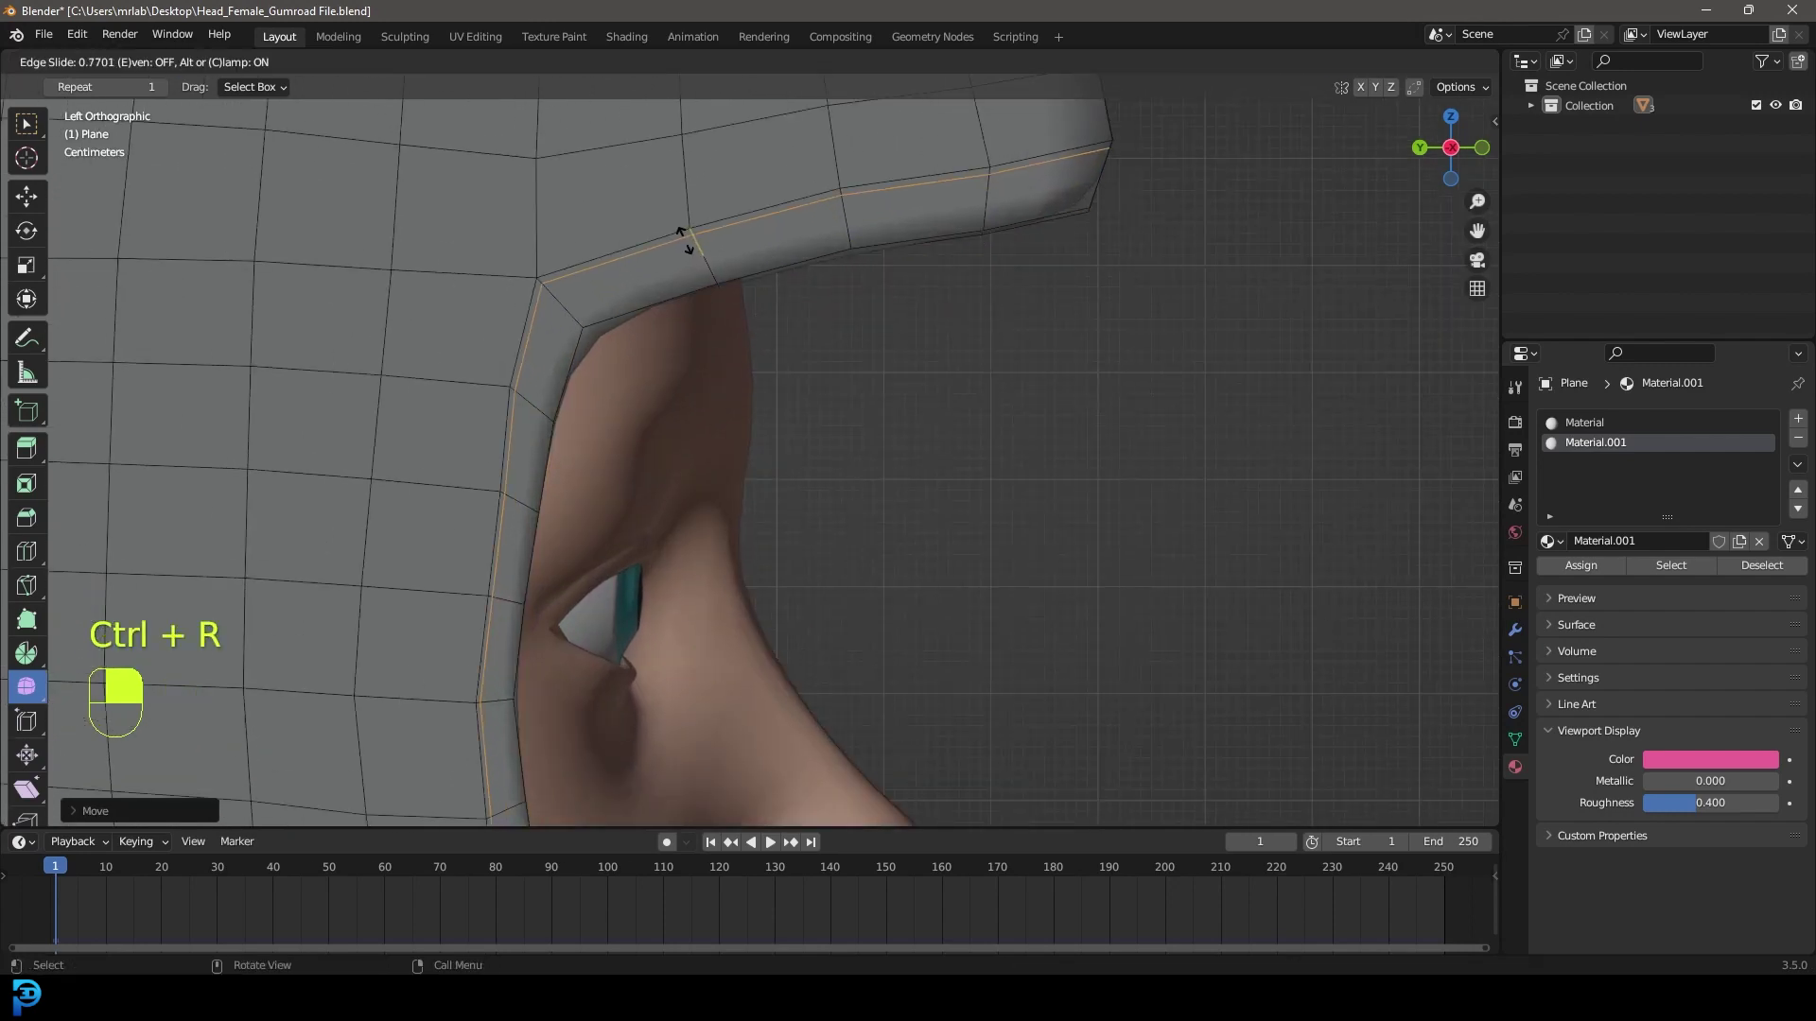
pyautogui.click(685, 240)
# Select the forehead end edges of both panels' face-opening rims and fill a face between them
pyautogui.scroll(-5, 701, 599)
pyautogui.moveTo(700, 600); pyautogui.dragTo(397, 576, button='middle')
pyautogui.hotkey('alt', 'a')
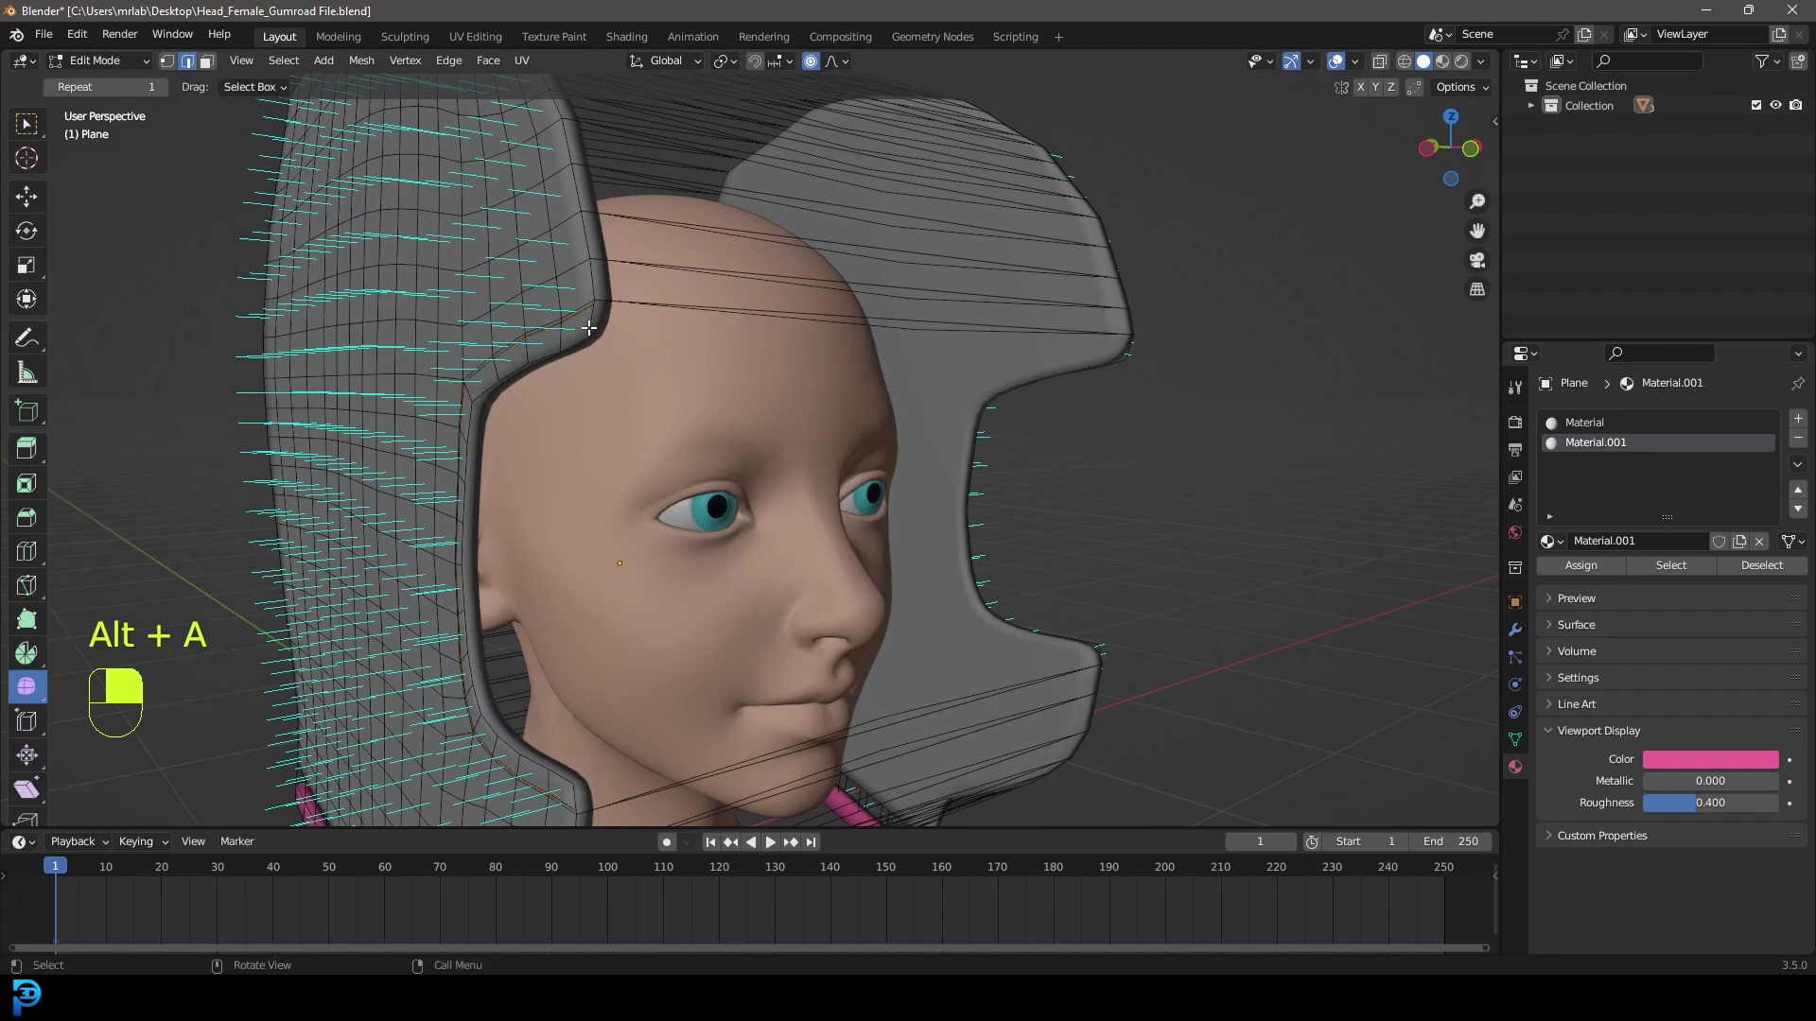
pyautogui.click(588, 320)
pyautogui.scroll(4, 596, 293)
pyautogui.scroll(-3, 606, 227)
pyautogui.moveTo(964, 331); pyautogui.dragTo(757, 350, button='middle')
pyautogui.scroll(-3, 993, 402)
pyautogui.scroll(4, 972, 435)
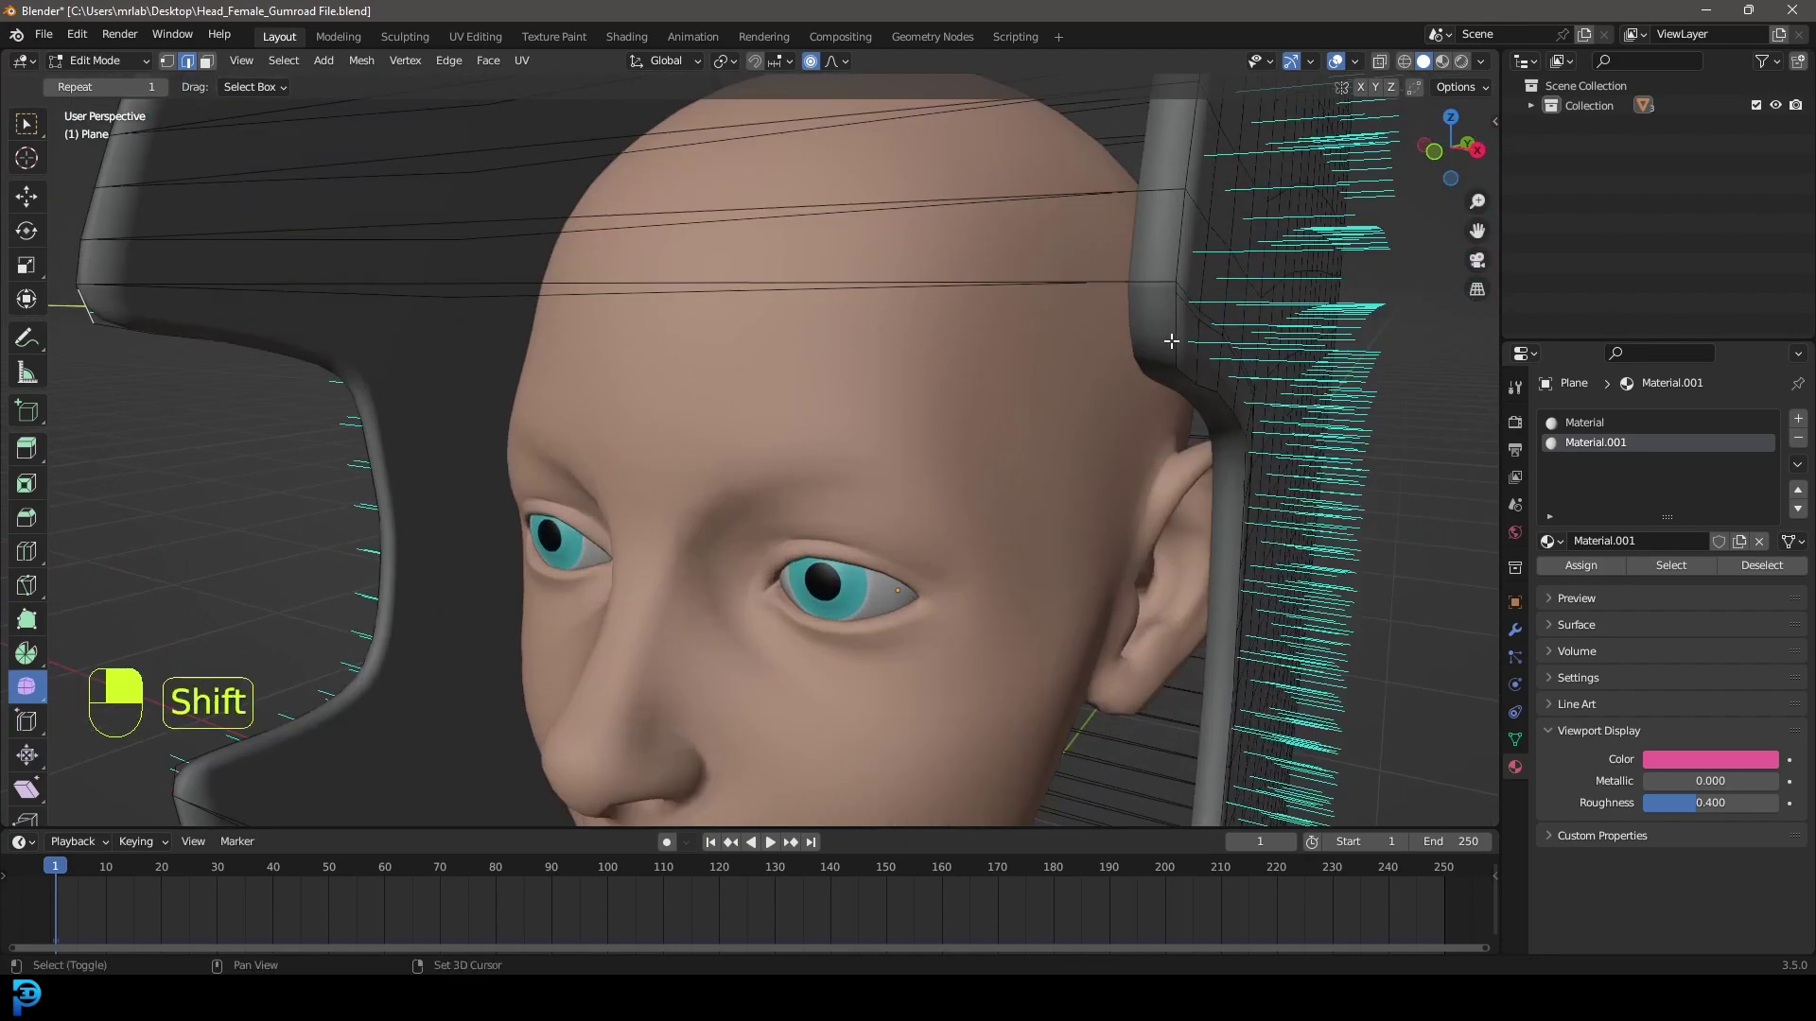
pyautogui.moveTo(1174, 333); pyautogui.dragTo(792, 466, button='middle')
pyautogui.press('f')
# Fill a face between the lower end edges of the two rims in front of the mouth
pyautogui.moveTo(690, 551); pyautogui.dragTo(762, 599, button='middle')
pyautogui.keyDown('shift'); pyautogui.click(579, 603); pyautogui.keyUp('shift')
pyautogui.scroll(2, 1092, 600)
pyautogui.keyDown('shift'); pyautogui.moveTo(1203, 635); pyautogui.dragTo(1110, 571, button='middle'); pyautogui.keyUp('shift')
pyautogui.press('f')
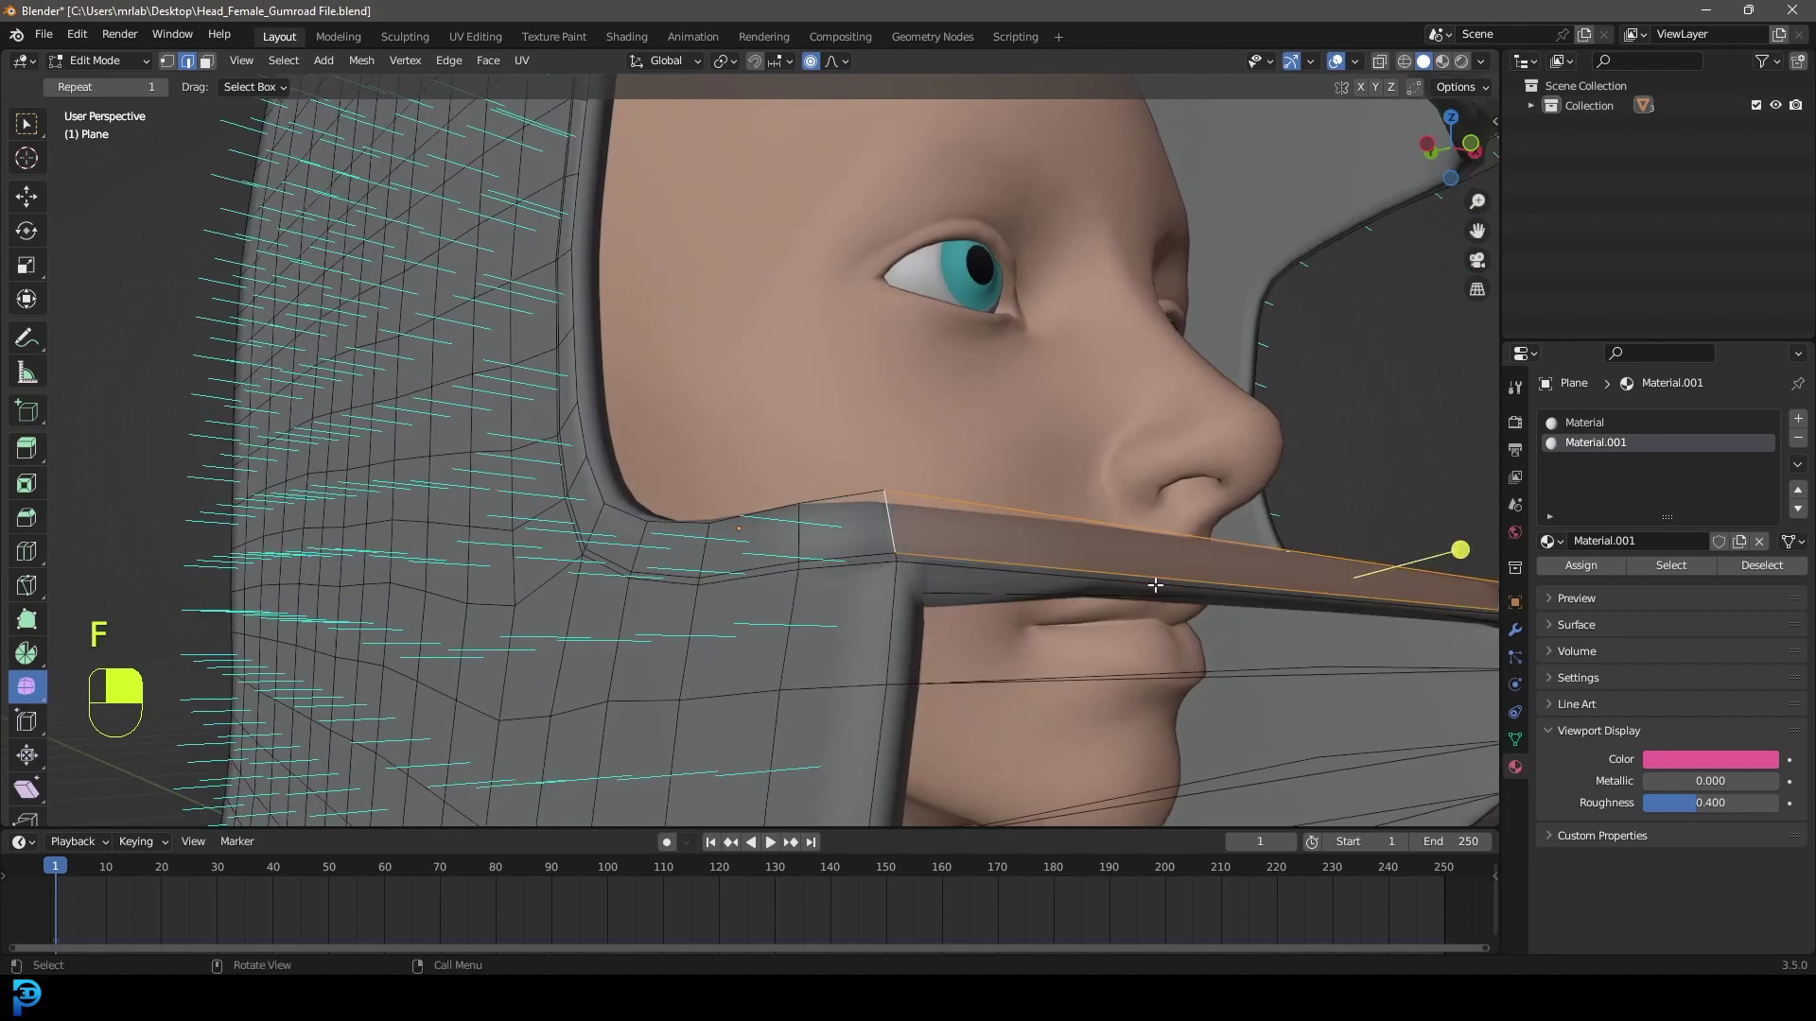
# Delete only the faces of the narrow loops between the face-opening rims and both side panels, keeping their edges as sewing threads
pyautogui.moveTo(994, 554); pyautogui.dragTo(620, 379, button='middle')
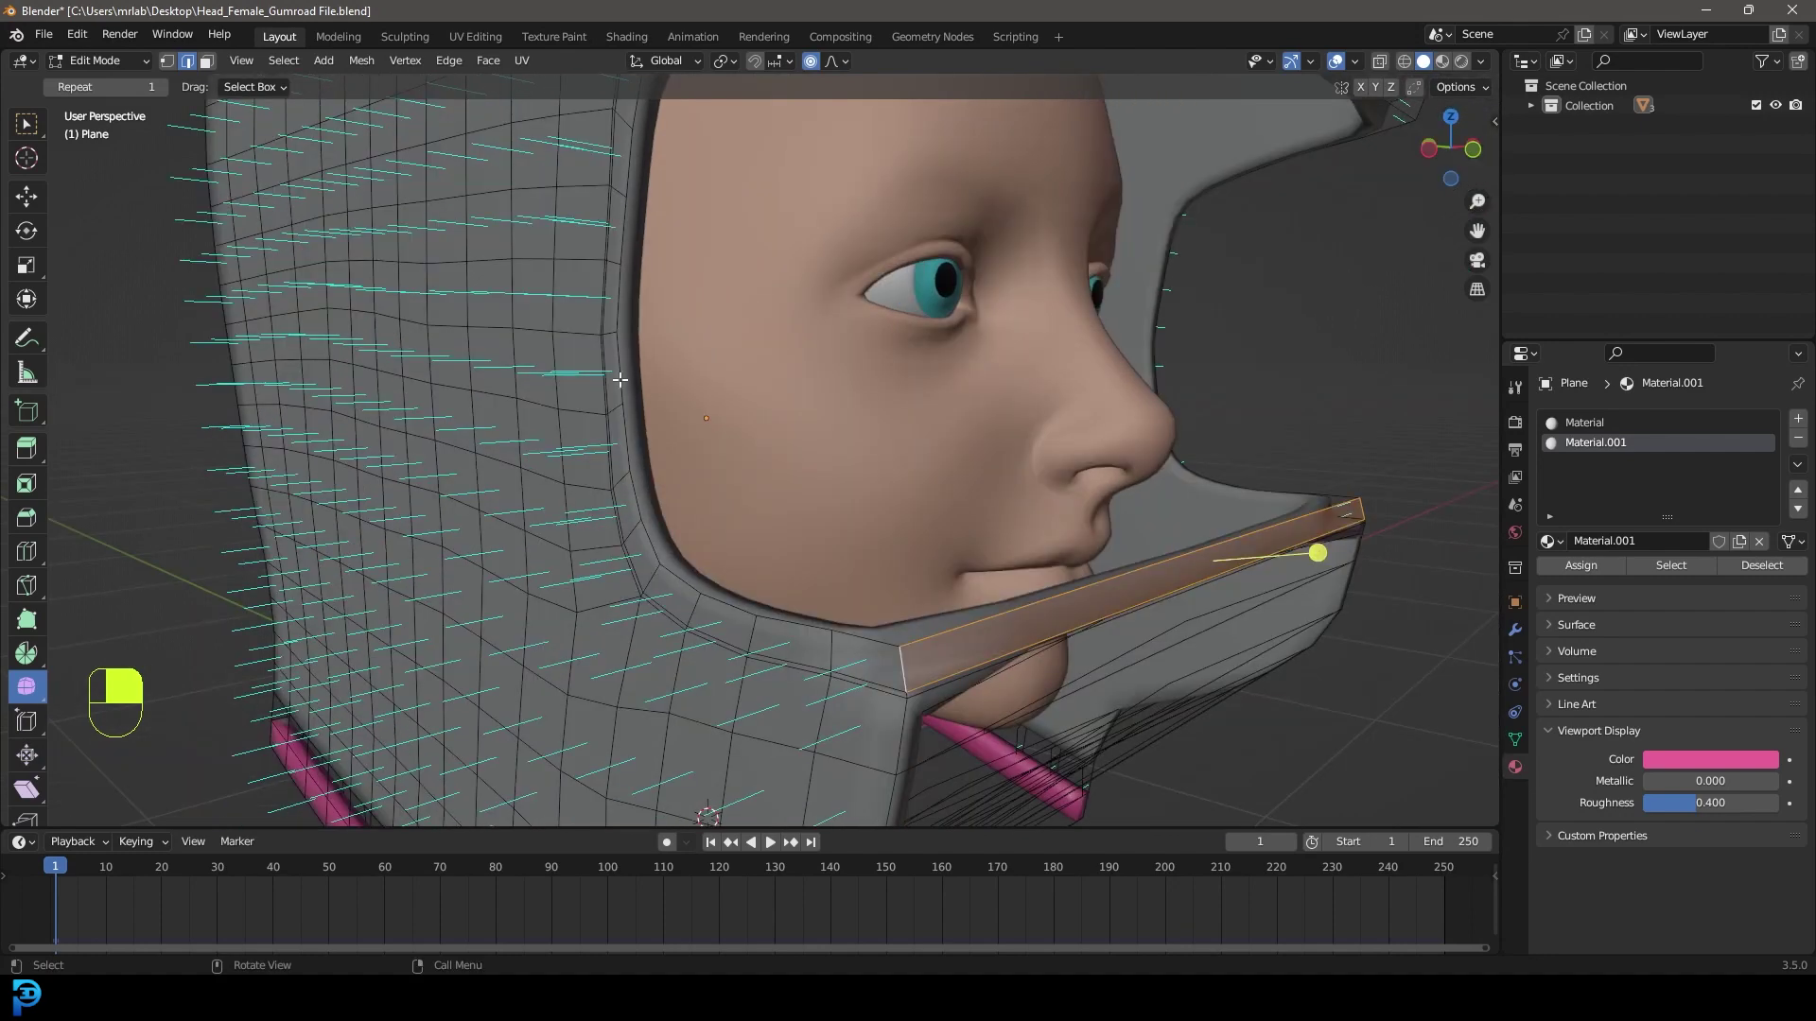
pyautogui.click(210, 66)
pyautogui.keyDown('shift'); pyautogui.moveTo(949, 682); pyautogui.dragTo(949, 531, button='middle'); pyautogui.keyUp('shift')
pyautogui.scroll(2, 948, 531)
pyautogui.hotkey('alt', 'a')
pyautogui.scroll(2, 928, 504)
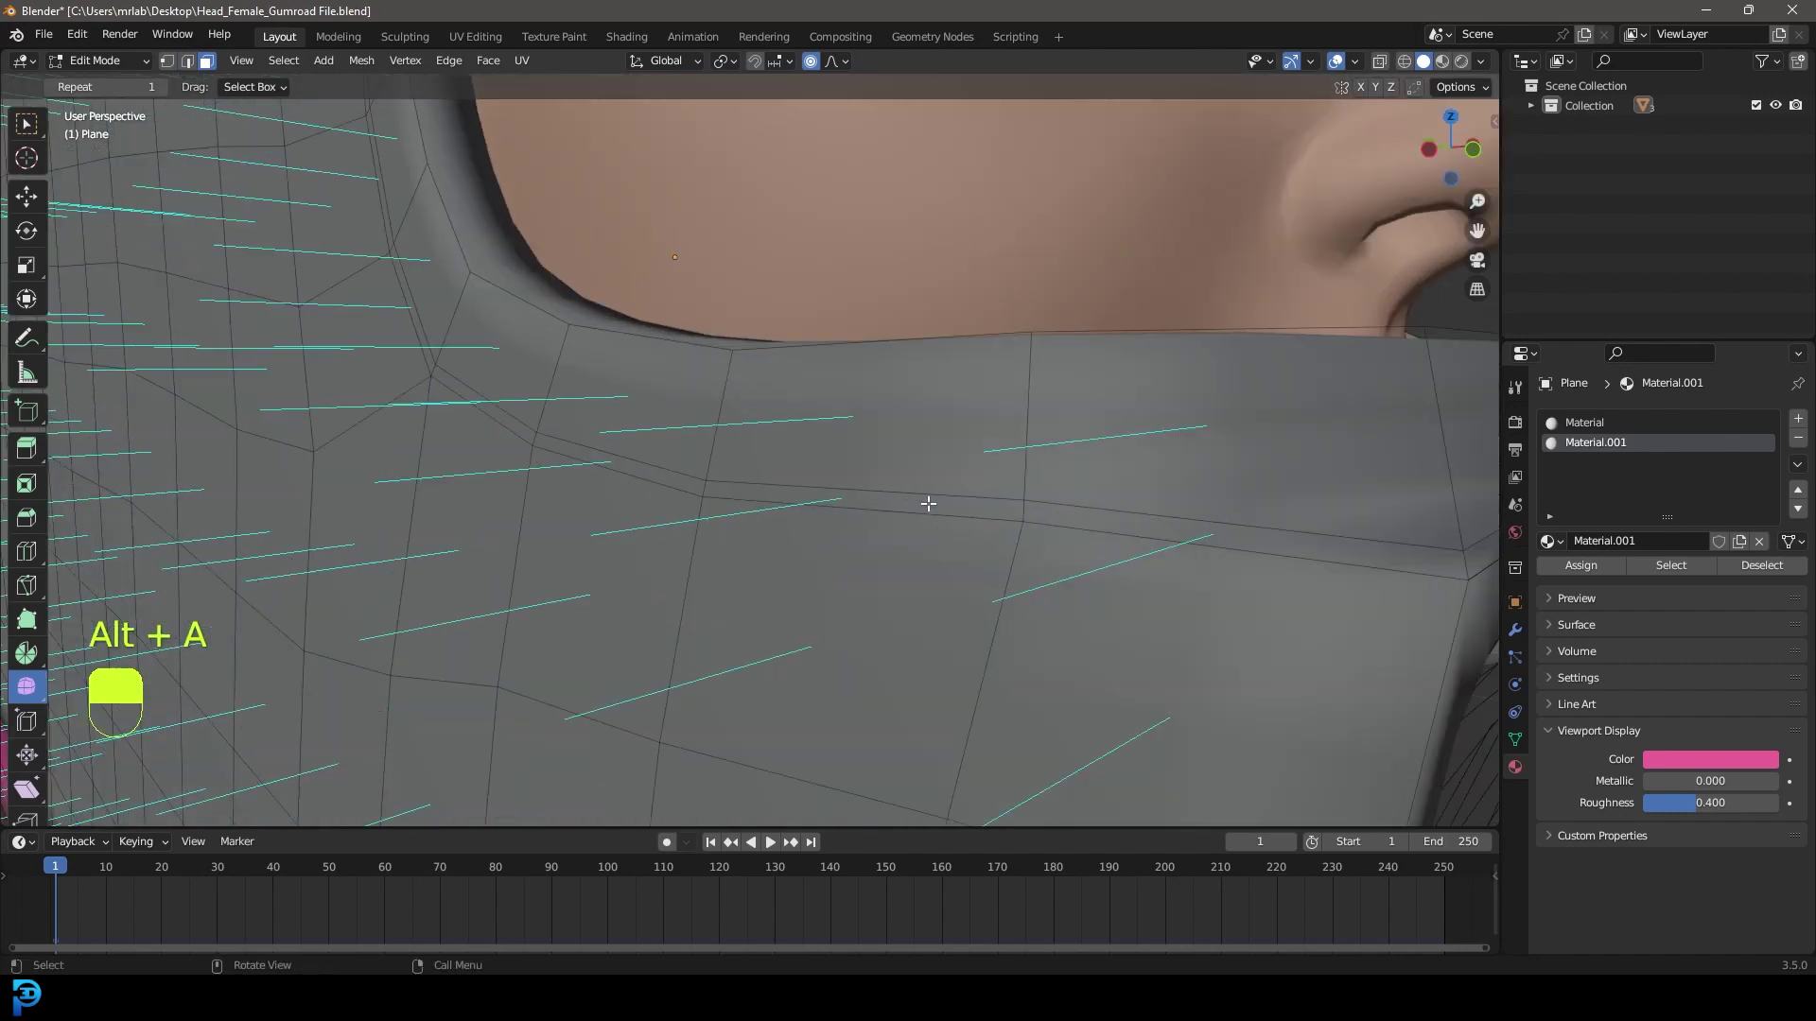
pyautogui.keyDown('alt'); pyautogui.keyDown('shift'); pyautogui.click(1024, 511); pyautogui.keyUp('shift'); pyautogui.keyUp('alt')
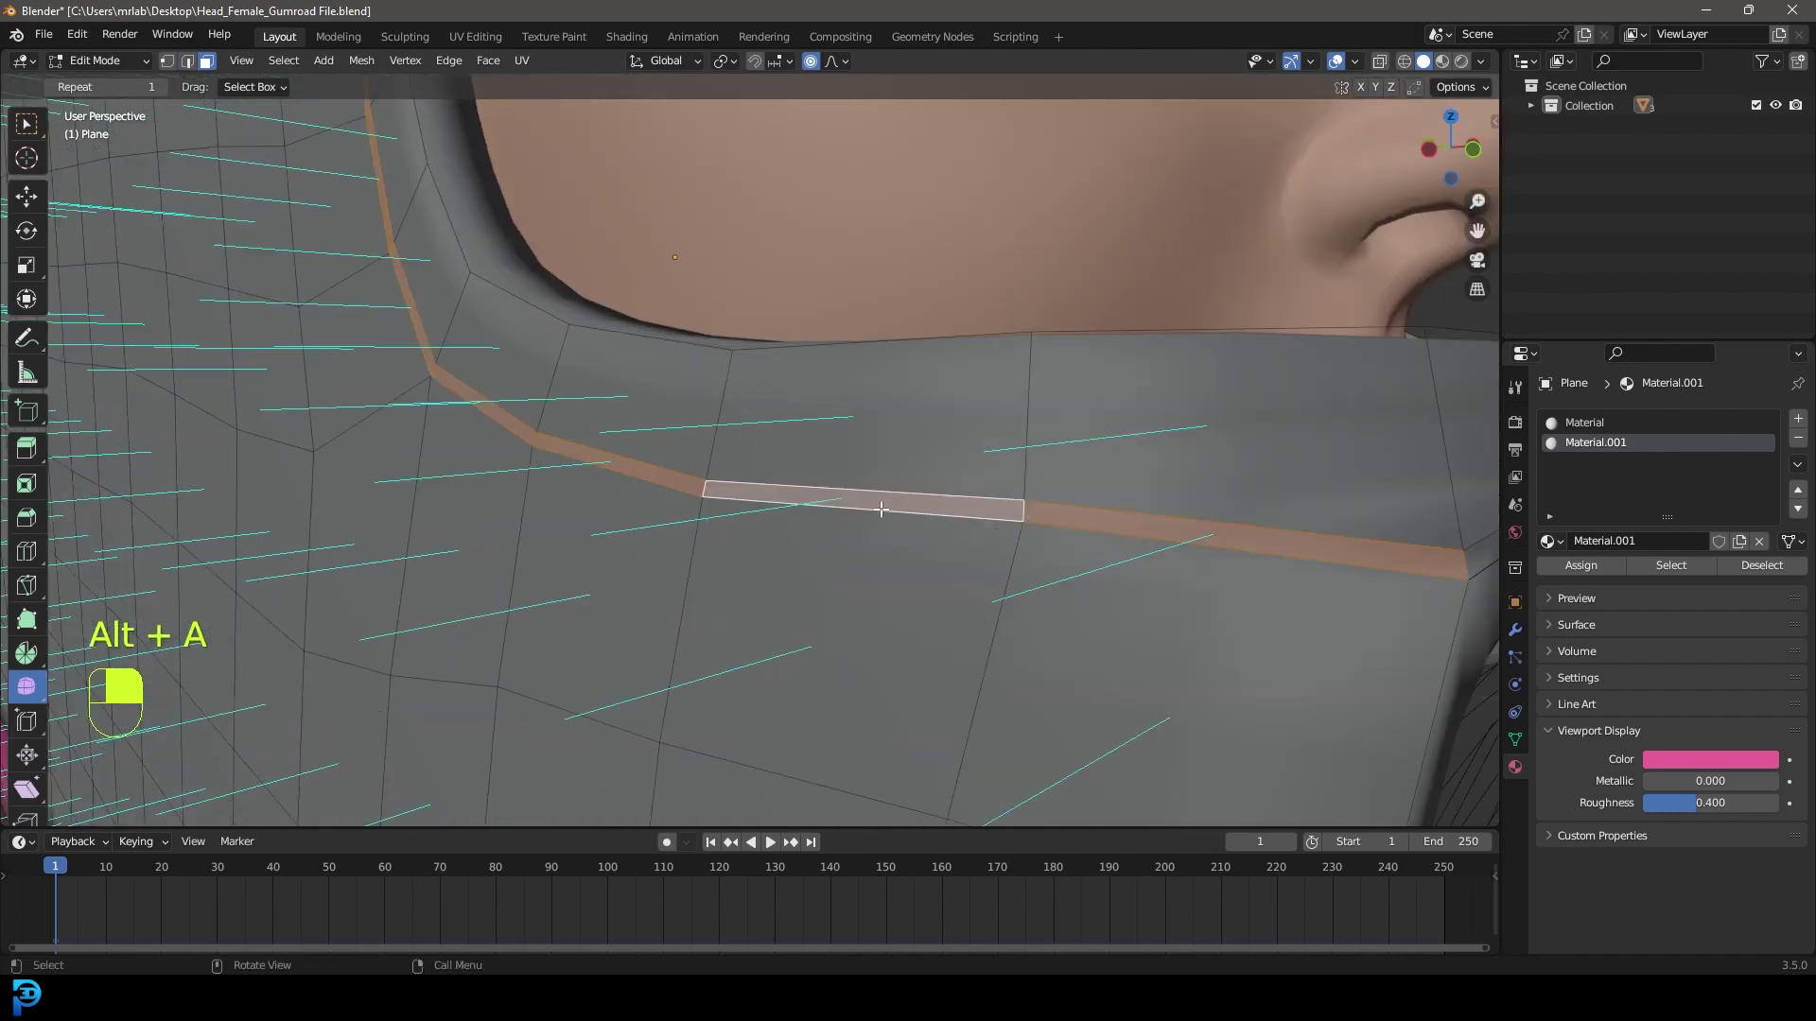
pyautogui.scroll(-8, 409, 313)
pyautogui.moveTo(1017, 482); pyautogui.dragTo(900, 512, button='middle')
pyautogui.scroll(1, 900, 512)
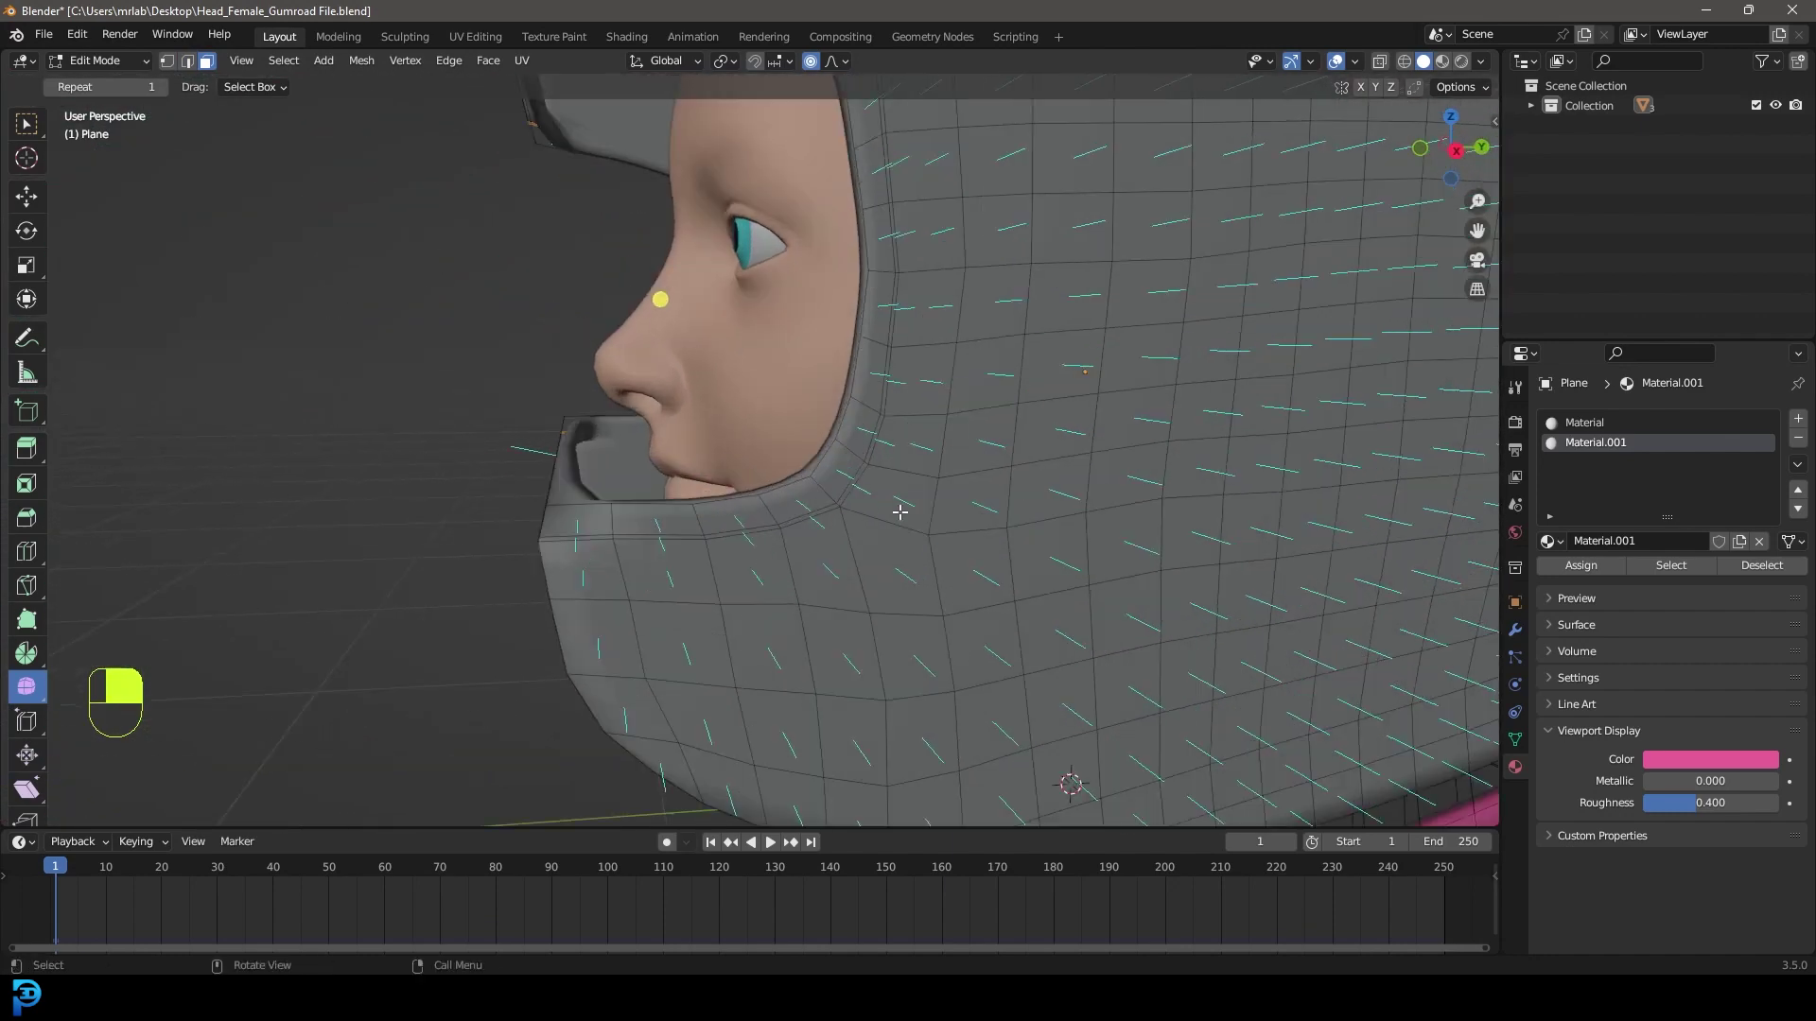
pyautogui.scroll(3, 860, 501)
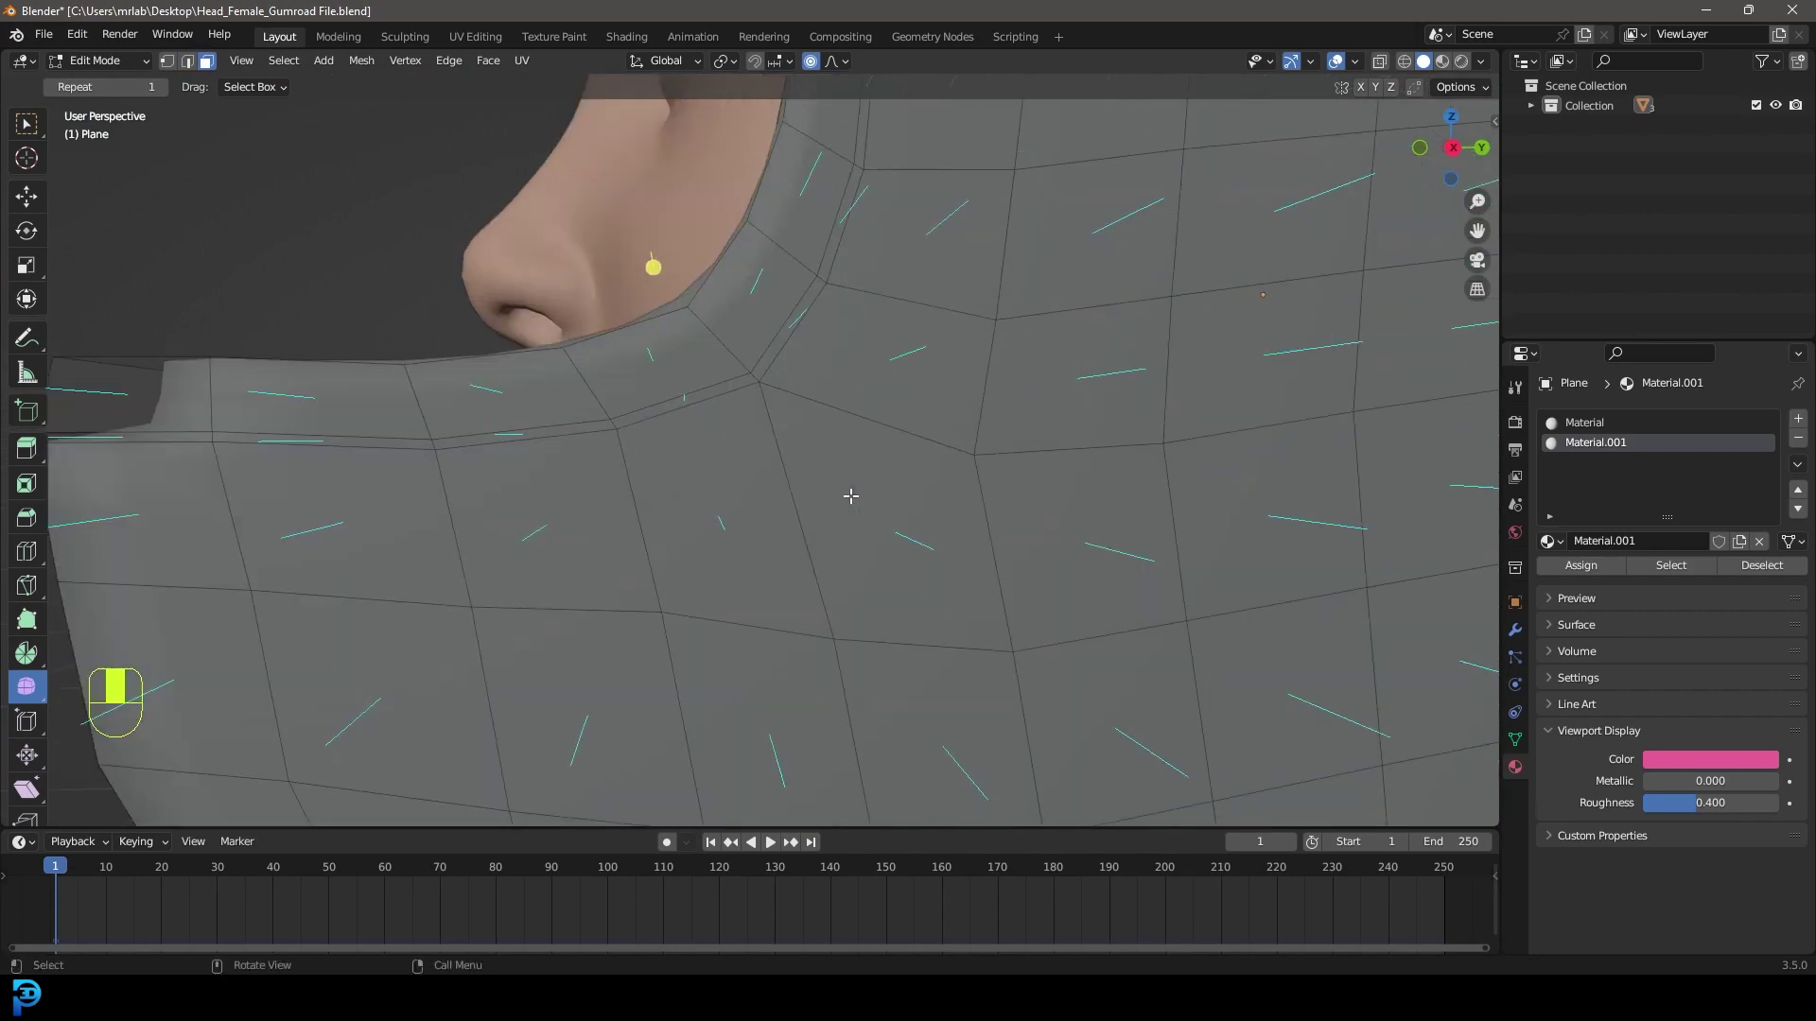
pyautogui.keyDown('alt'); pyautogui.keyDown('shift'); pyautogui.click(752, 379); pyautogui.keyUp('shift'); pyautogui.keyUp('alt')
pyautogui.scroll(-8, 741, 426)
pyautogui.moveTo(701, 454); pyautogui.dragTo(824, 452, button='middle')
pyautogui.scroll(1, 889, 360)
pyautogui.keyDown('shift'); pyautogui.moveTo(910, 336); pyautogui.dragTo(893, 361, button='middle'); pyautogui.keyUp('shift')
pyautogui.scroll(2, 904, 340)
pyautogui.press('x')
pyautogui.click(904, 341)
# Delete only the bridging faces across the forehead and in front of the mouth, keeping their edges as sewing threads
pyautogui.scroll(-2, 975, 369)
pyautogui.moveTo(1005, 378); pyautogui.dragTo(1085, 377, button='middle')
pyautogui.scroll(3, 757, 379)
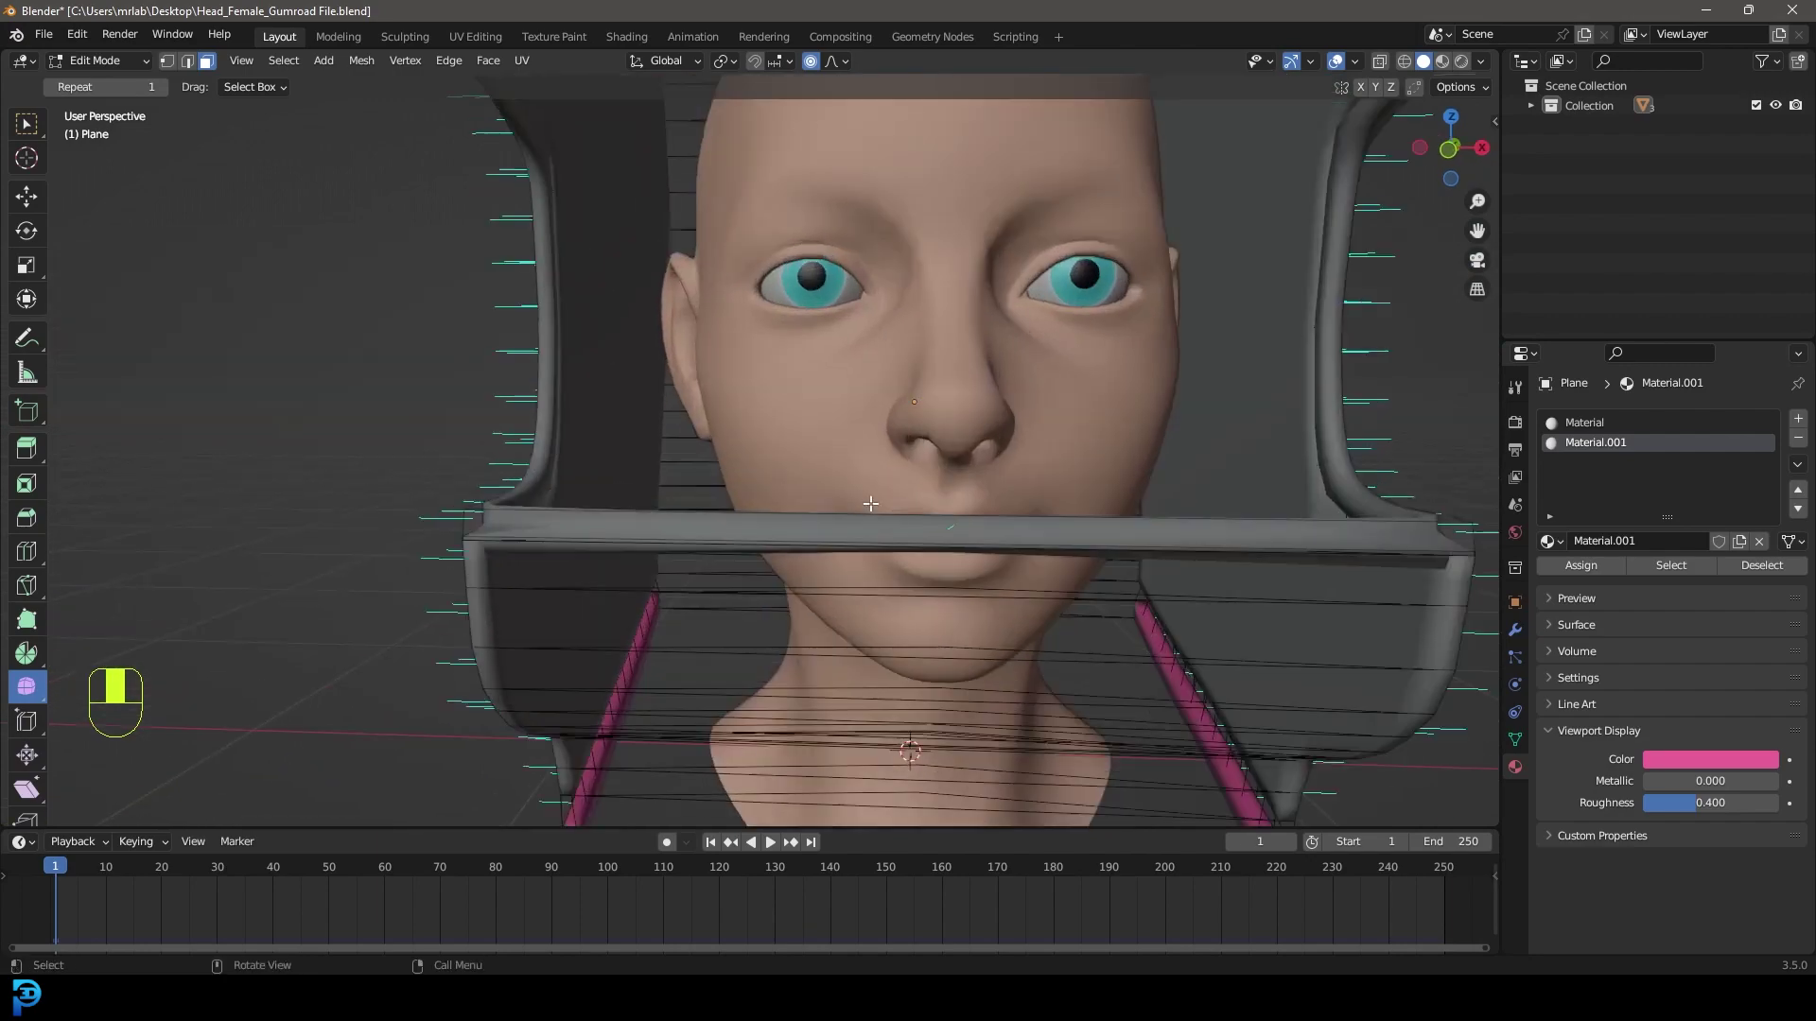
pyautogui.click(912, 523)
pyautogui.scroll(-3, 922, 511)
pyautogui.keyDown('shift'); pyautogui.moveTo(920, 454); pyautogui.dragTo(881, 596, button='middle'); pyautogui.keyUp('shift')
pyautogui.scroll(3, 882, 586)
pyautogui.keyDown('shift'); pyautogui.click(839, 392); pyautogui.keyUp('shift')
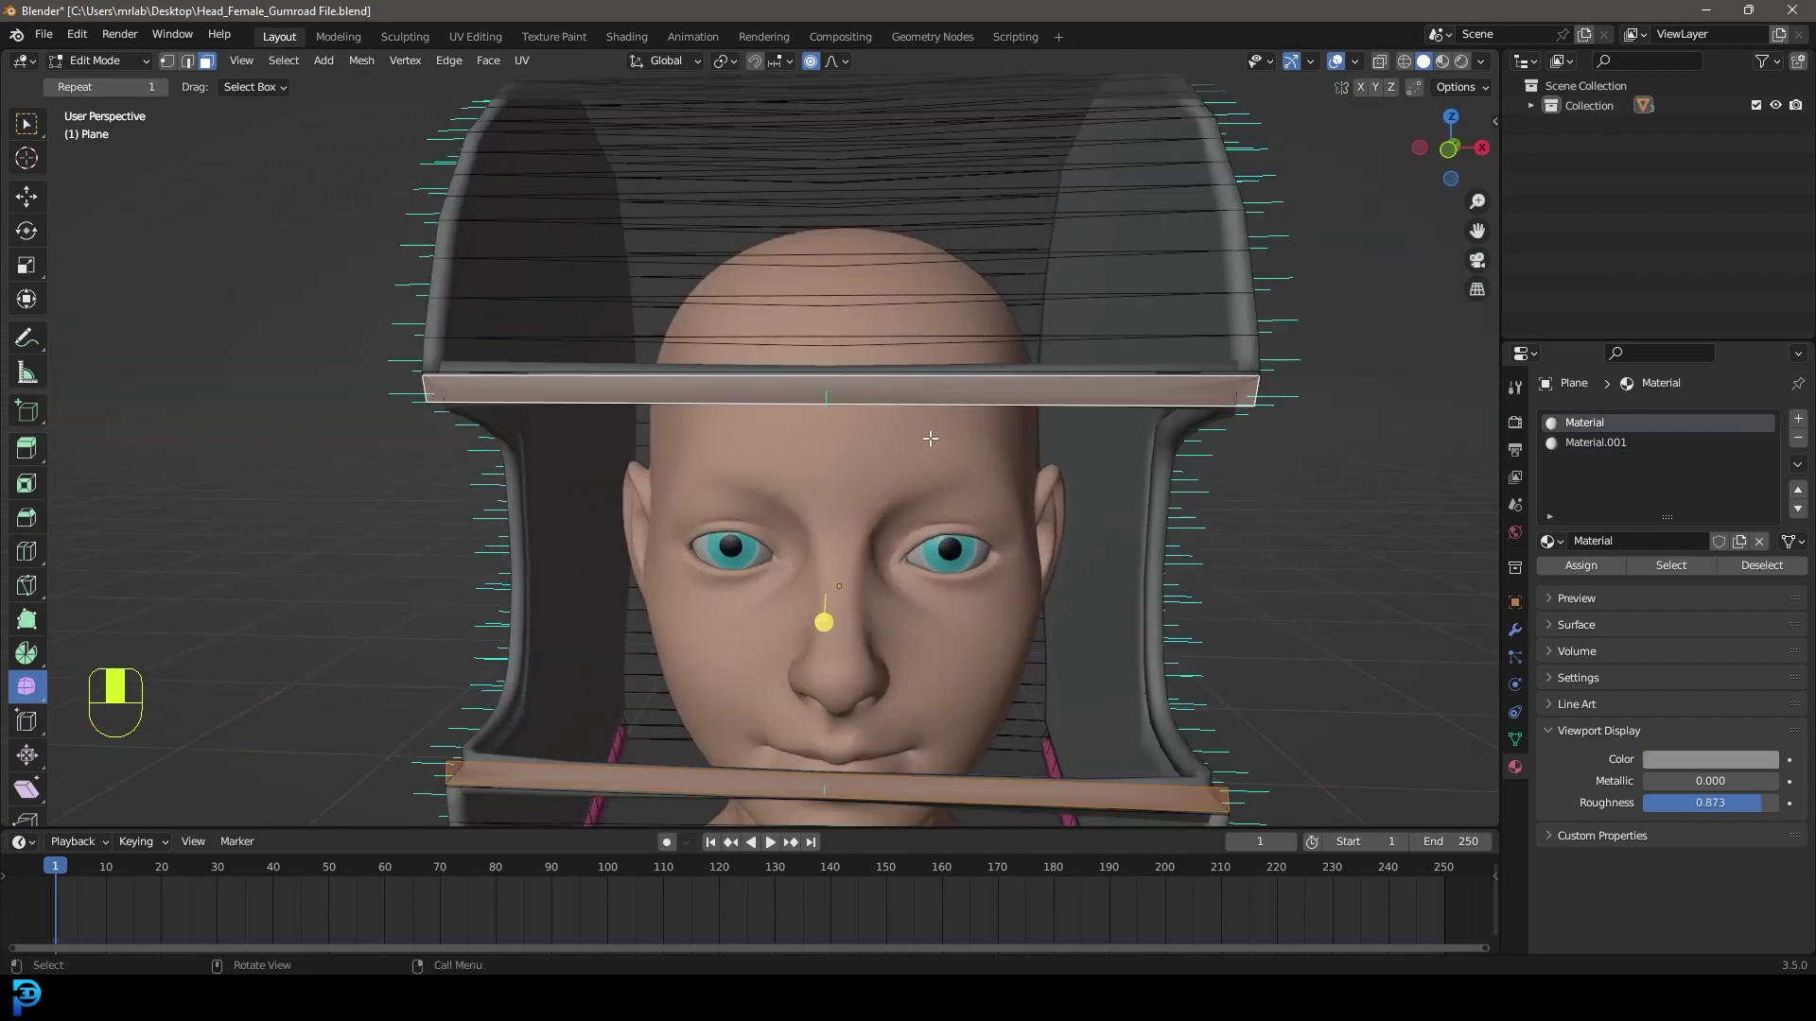
pyautogui.moveTo(927, 438); pyautogui.dragTo(858, 397, button='middle')
pyautogui.press('x')
pyautogui.click(725, 348)
# Run the cloth simulation from the first frame to check how the separated rim sews onto the head covering
pyautogui.scroll(-2, 724, 348)
pyautogui.moveTo(724, 348); pyautogui.dragTo(883, 487, button='middle')
pyautogui.moveTo(488, 301); pyautogui.dragTo(434, 304, button='middle')
pyautogui.press('Tab')
pyautogui.scroll(-3, 946, 525)
pyautogui.moveTo(955, 522); pyautogui.dragTo(845, 501, button='middle')
pyautogui.scroll(1, 846, 502)
pyautogui.keyDown('alt'); pyautogui.scroll(1, 846, 501); pyautogui.keyUp('alt')
pyautogui.hotkey('alt', 'a')
pyautogui.hotkey('shift', 'Left')
pyautogui.press('space')
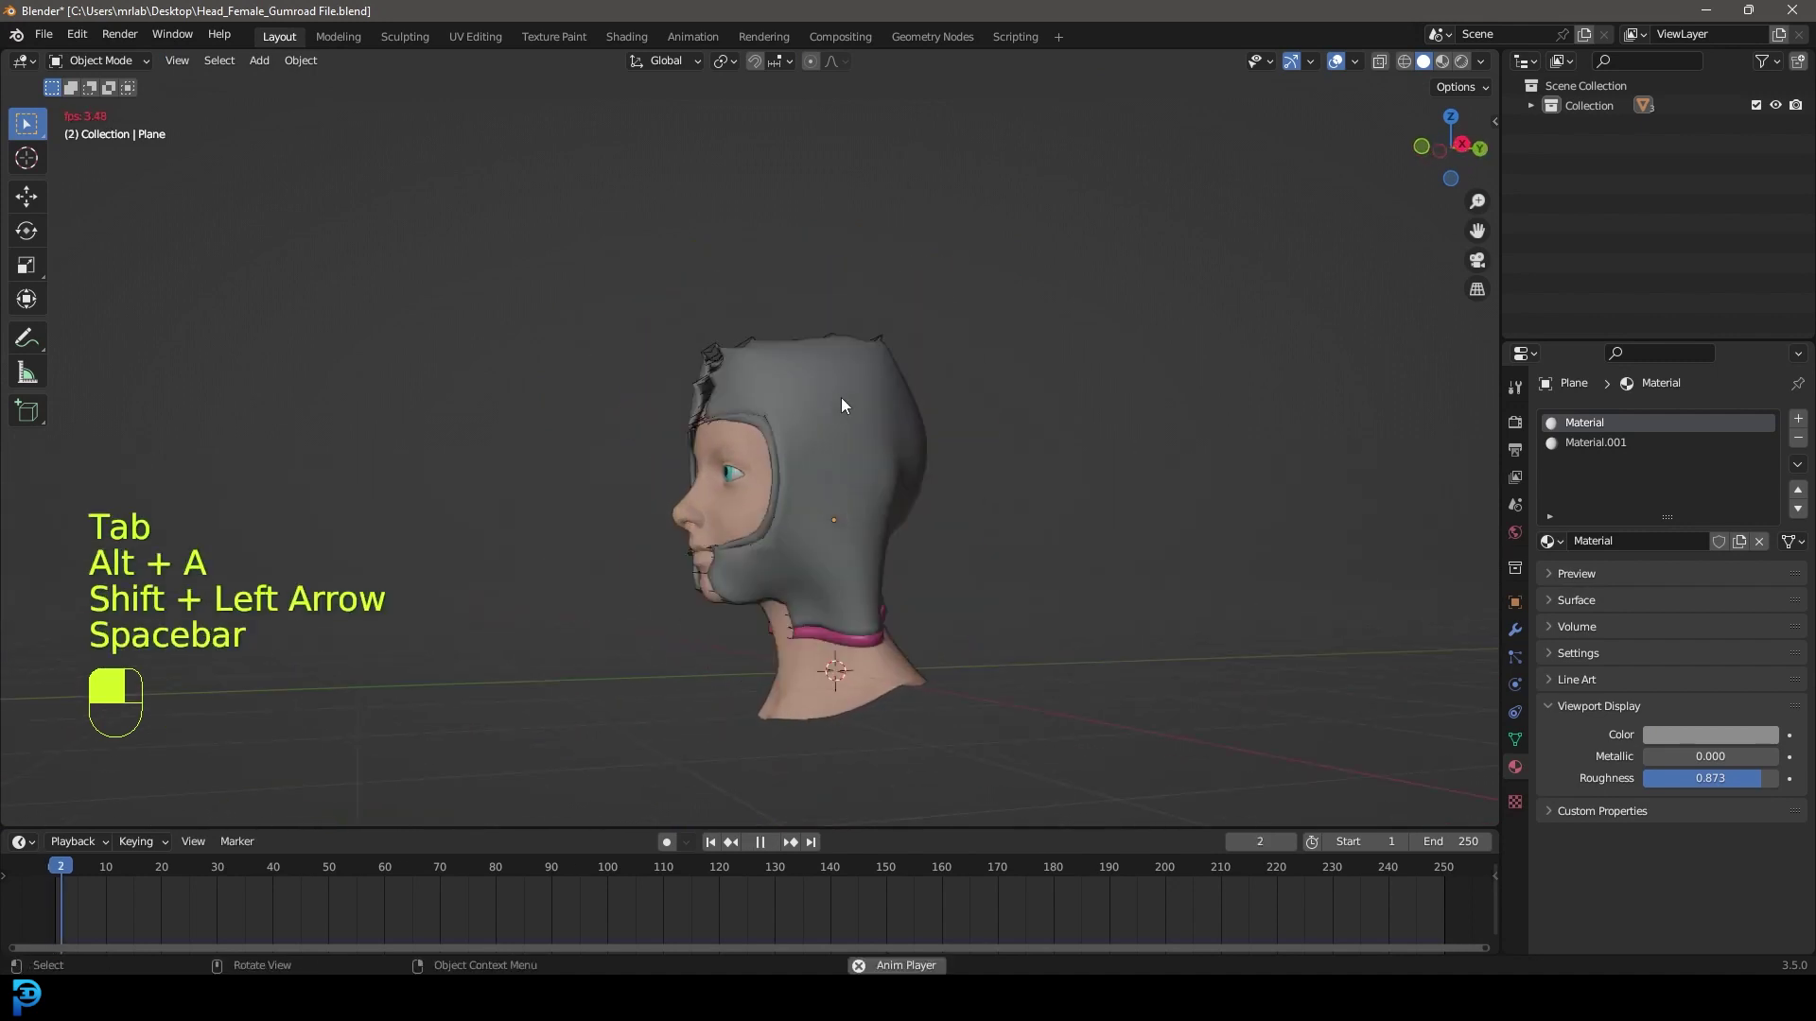
pyautogui.press('space')
# Select the whole face-opening rim on both panels and assign the pink Material.001 to it
pyautogui.moveTo(777, 444); pyautogui.dragTo(685, 377, button='middle')
pyautogui.scroll(3, 754, 403)
pyautogui.press('Tab')
pyautogui.scroll(3, 684, 377)
pyautogui.hotkey('alt', 'a')
pyautogui.moveTo(569, 435); pyautogui.dragTo(961, 466, button='middle')
pyautogui.keyDown('alt'); pyautogui.keyDown('shift'); pyautogui.click(797, 369); pyautogui.keyUp('shift'); pyautogui.keyUp('alt')
pyautogui.press('ctrl+KP_Add')
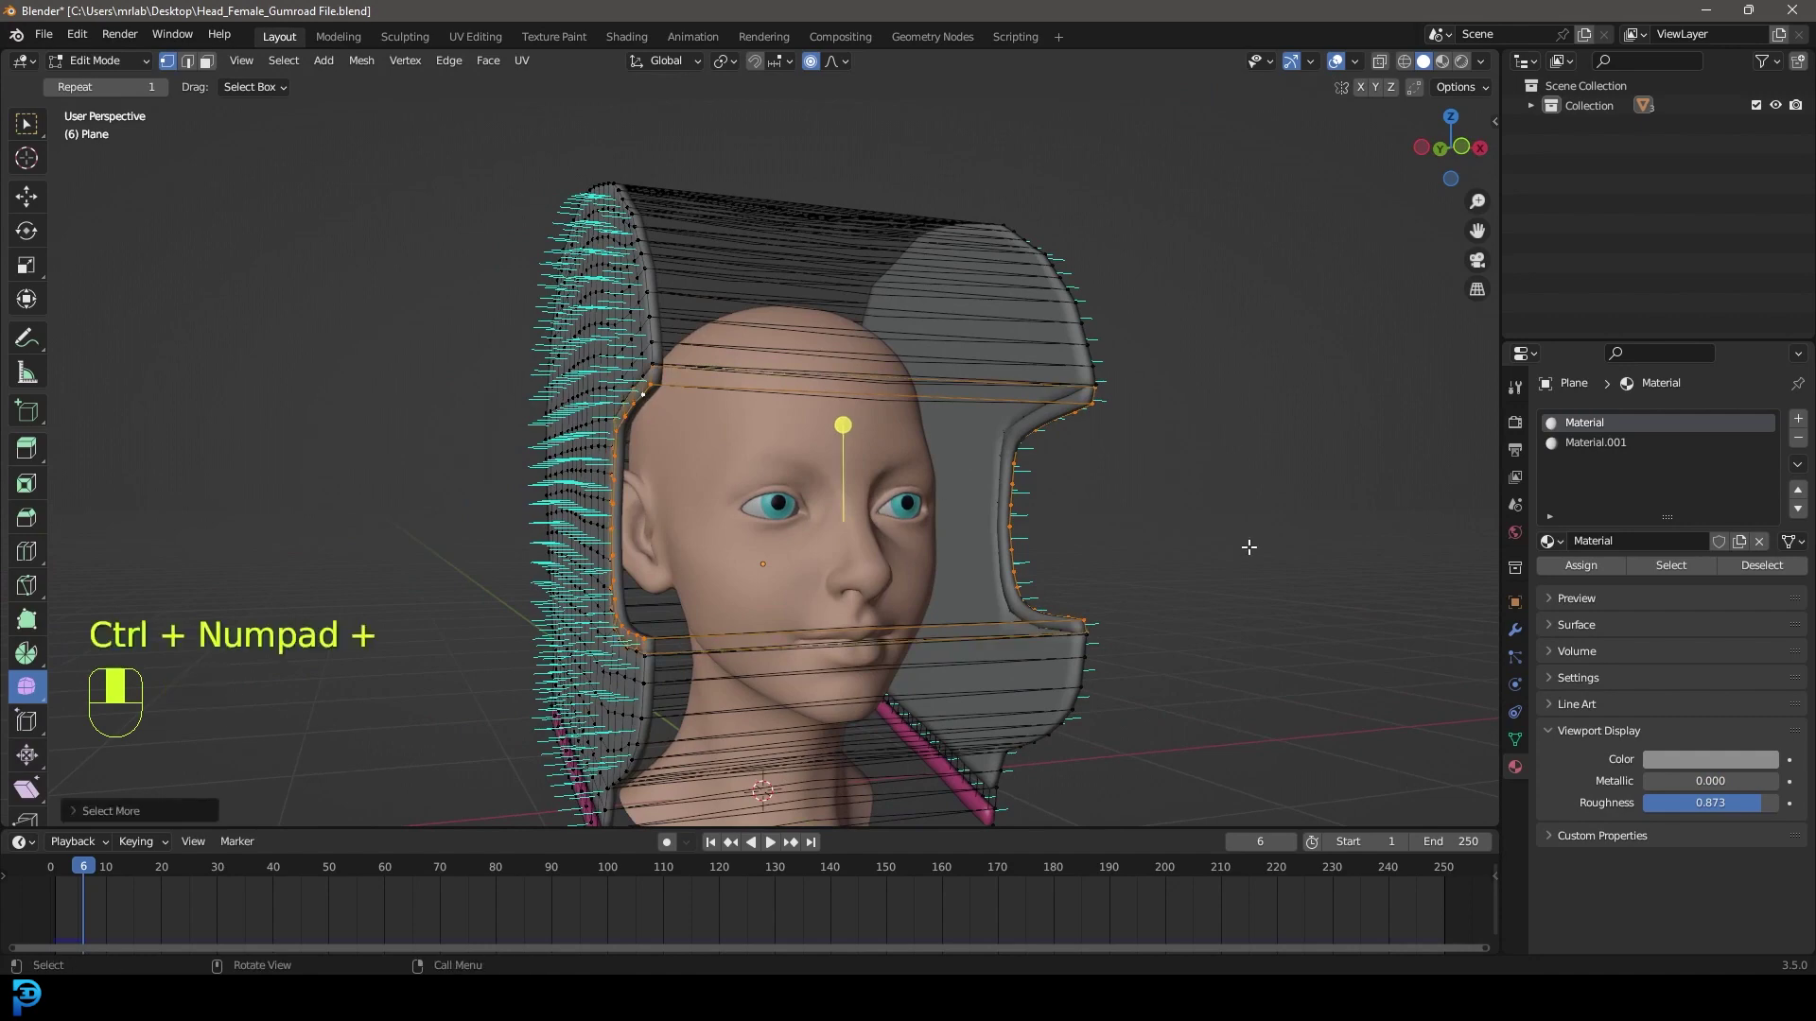
pyautogui.moveTo(1249, 547); pyautogui.dragTo(1035, 551, button='middle')
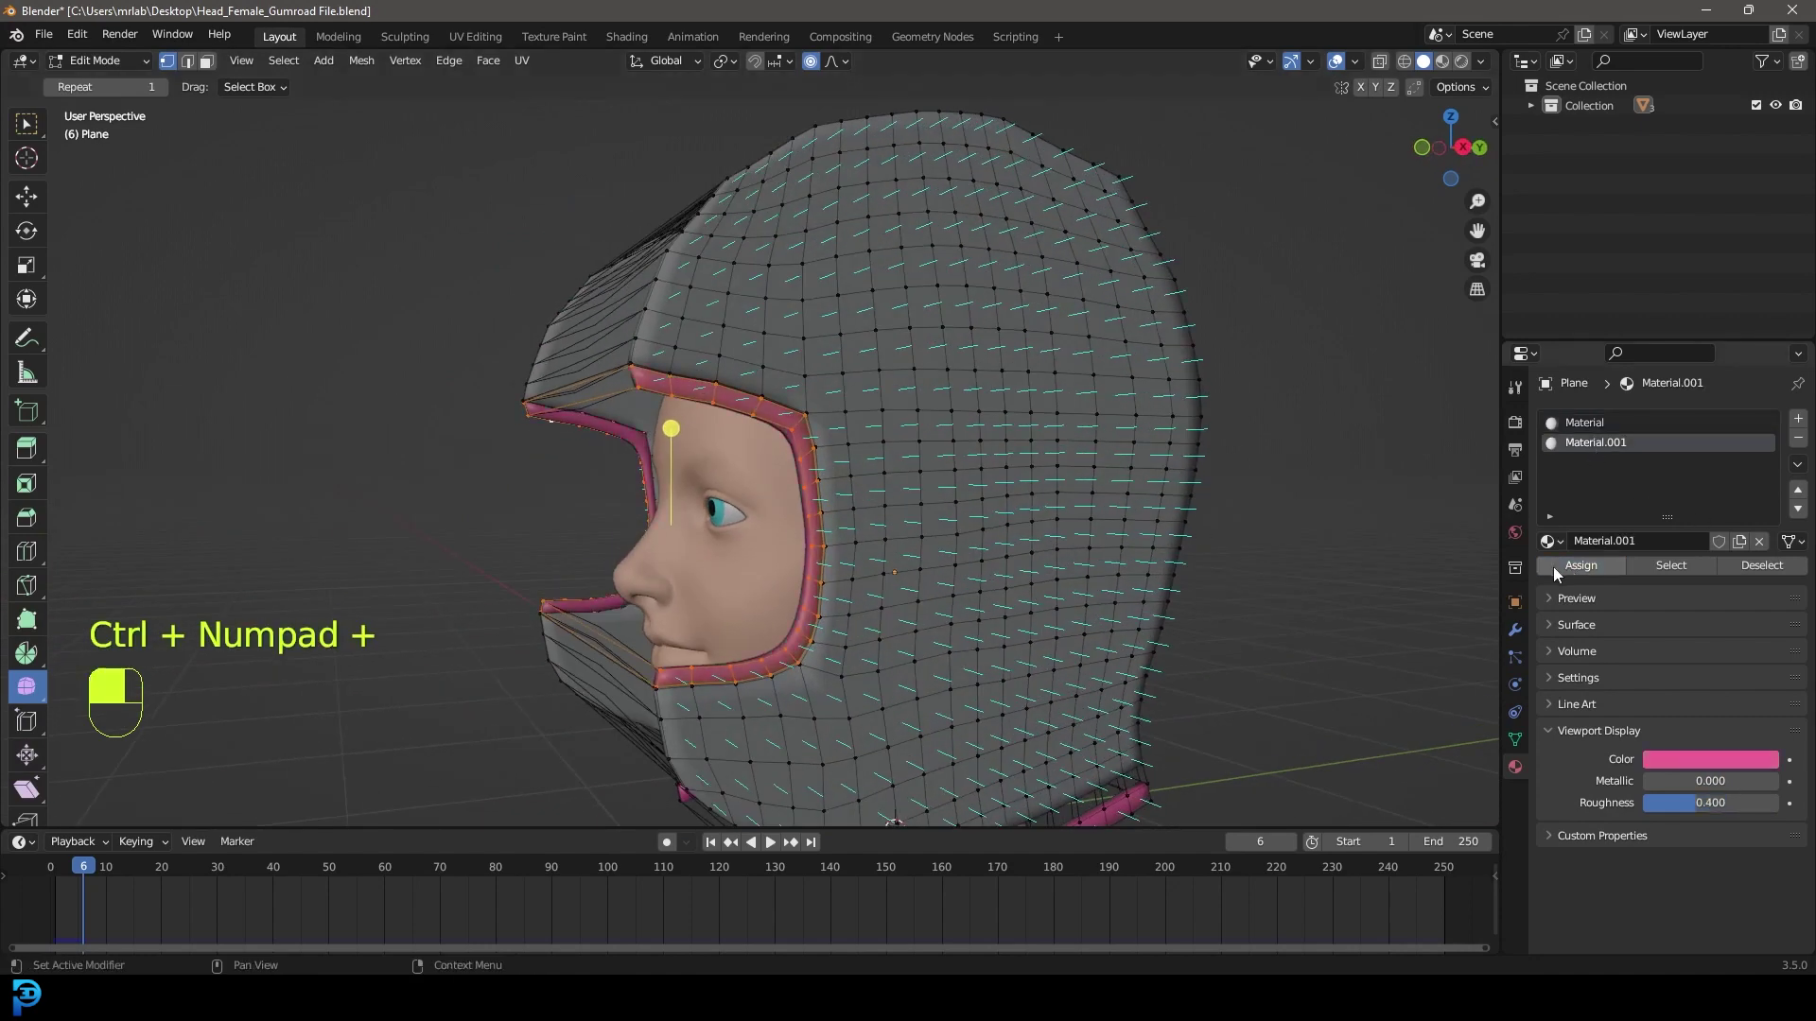
# Replay the cloth simulation from the start to check the coloured face-opening rim
pyautogui.press('Tab')
pyautogui.scroll(-2, 791, 466)
pyautogui.moveTo(790, 465); pyautogui.dragTo(840, 475, button='middle')
pyautogui.scroll(-2, 798, 488)
pyautogui.scroll(3, 810, 494)
pyautogui.hotkey('alt', 'a')
pyautogui.hotkey('shift', 'Left')
pyautogui.press('space')
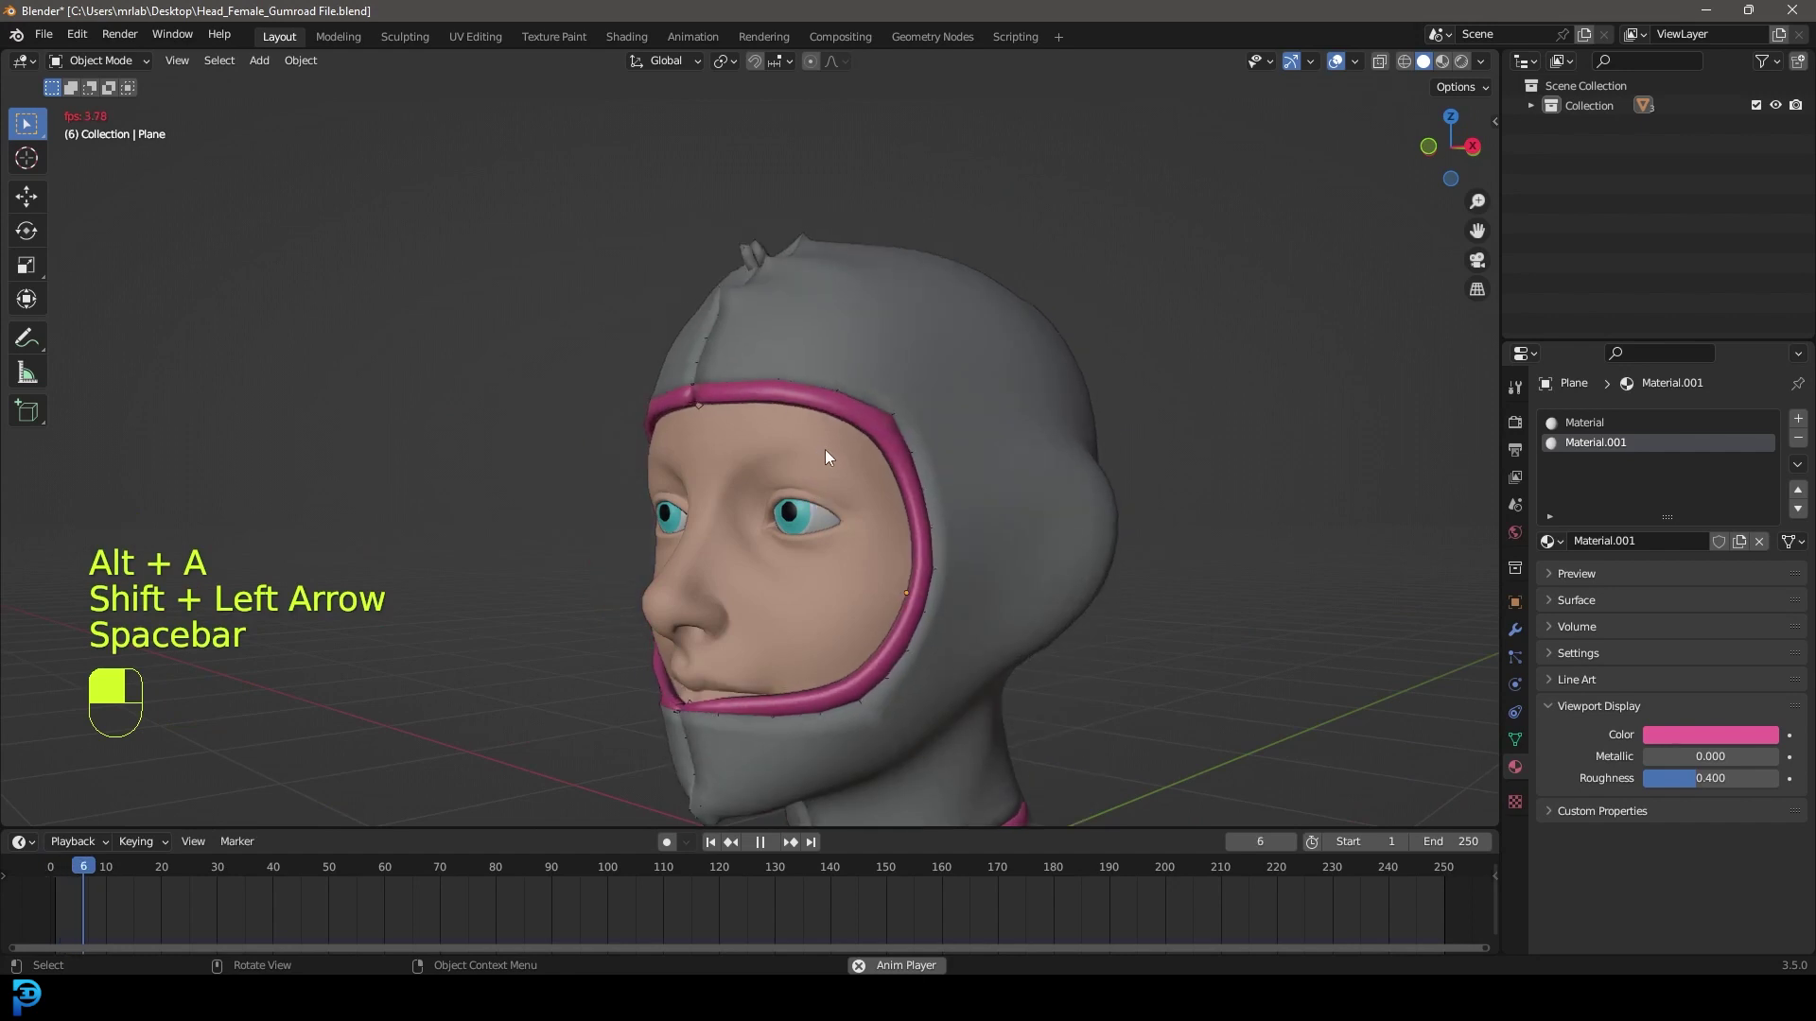
pyautogui.scroll(-4, 937, 468)
pyautogui.press('space')
# In the right view, move the rims' lower front vertices about 0.026 m toward the face and 0.051 m down with proportional editing
pyautogui.moveTo(977, 489); pyautogui.dragTo(1033, 488, button='middle')
pyautogui.press('KP_3')
pyautogui.press('Tab')
pyautogui.scroll(6, 714, 577)
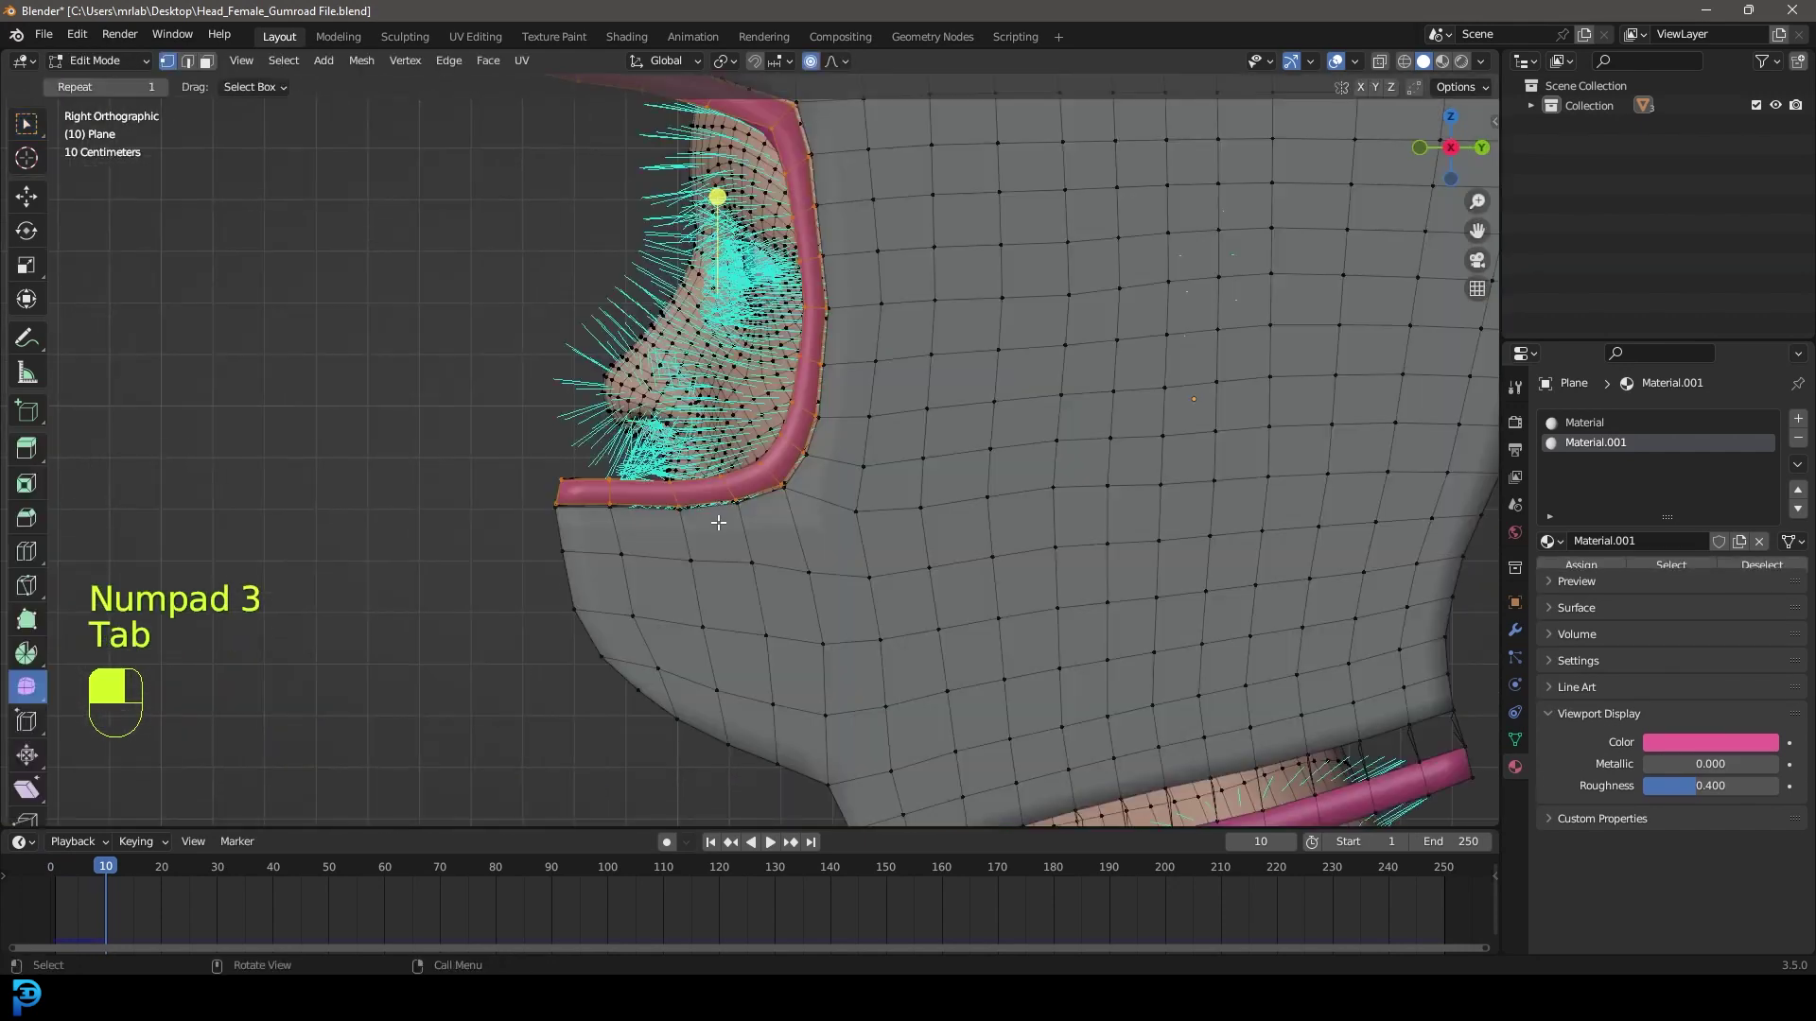
pyautogui.press('z')
pyautogui.click(550, 463)
pyautogui.moveTo(614, 516); pyautogui.dragTo(616, 516)
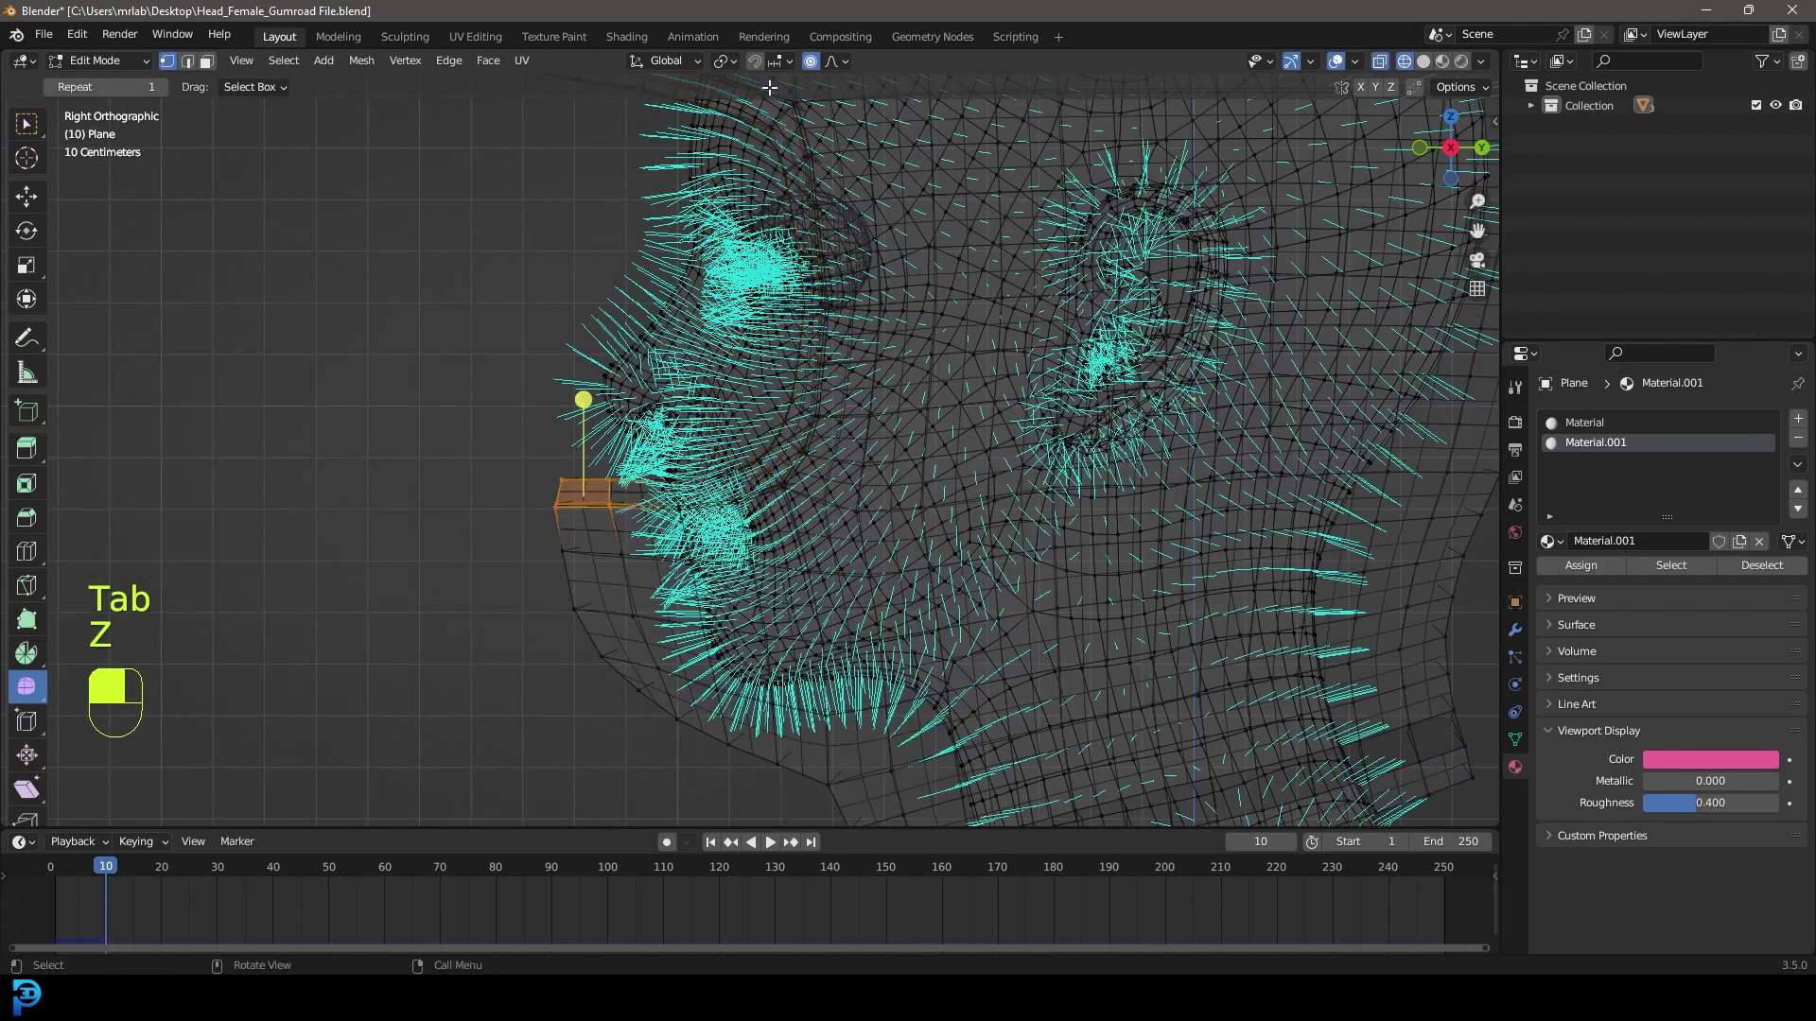
pyautogui.press('g')
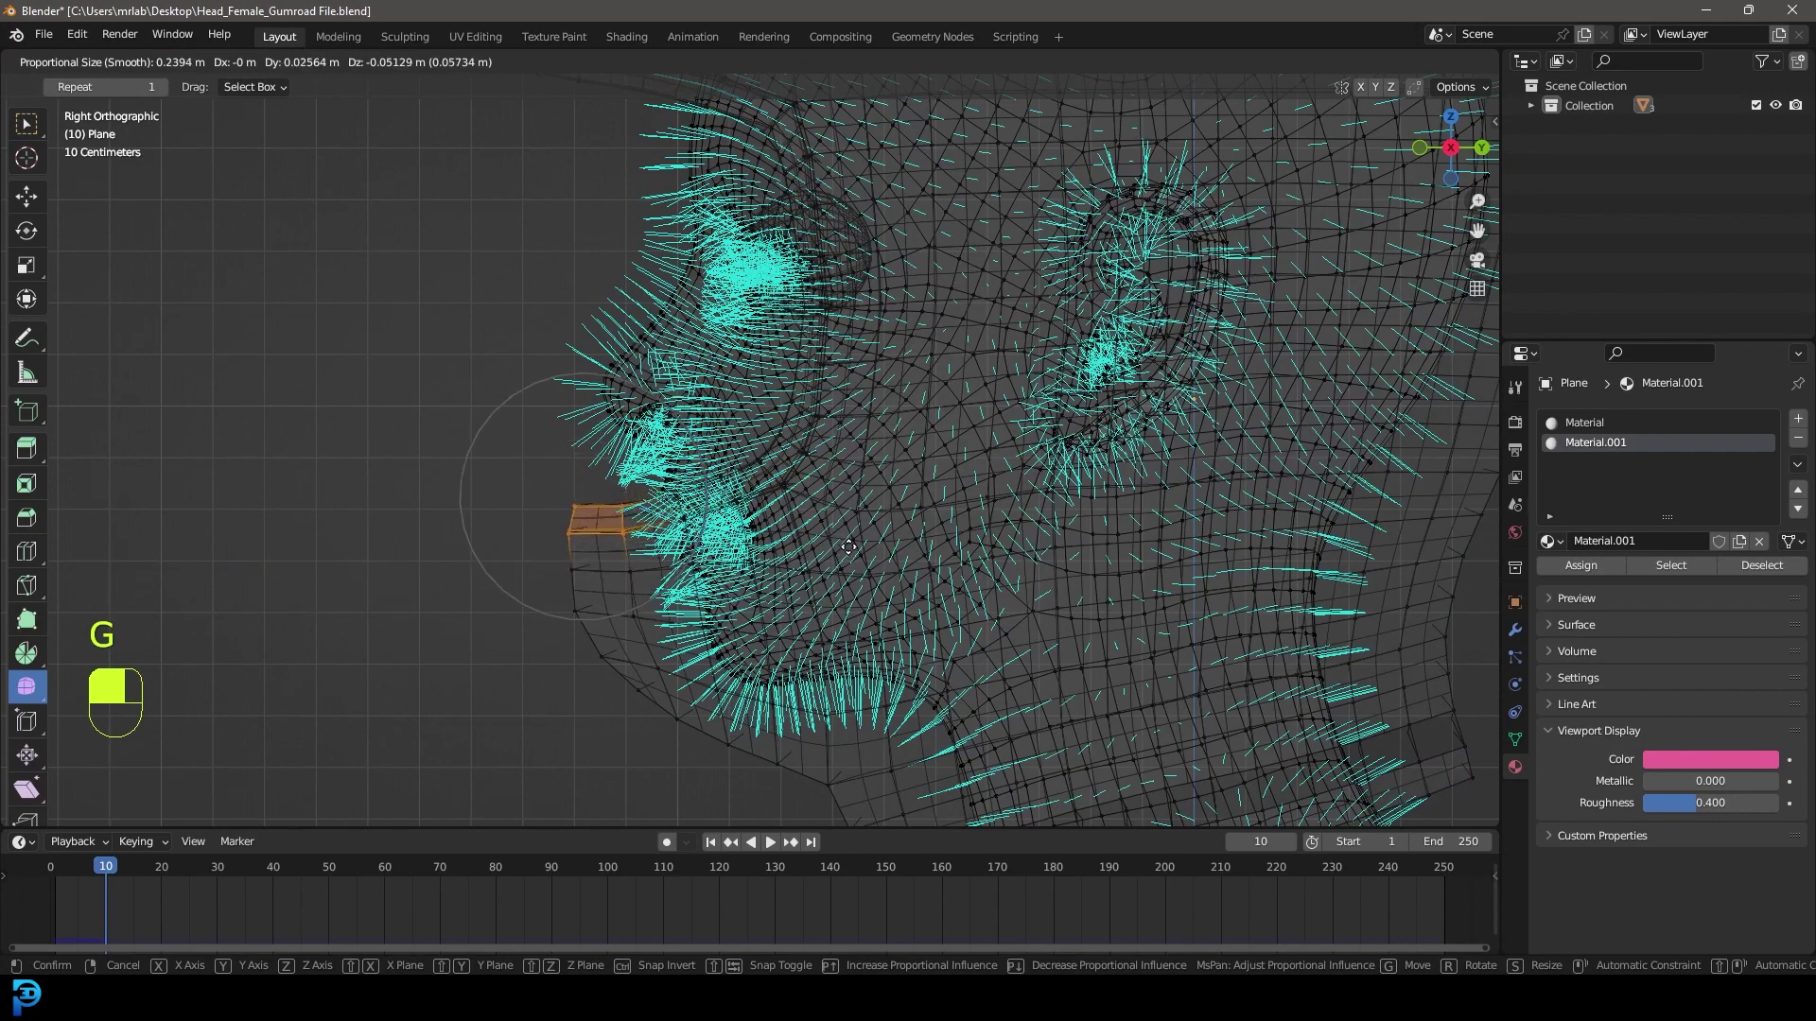
pyautogui.click(849, 549)
# Save the file and rerun the cloth simulation from the first frame to check the lowered mouth rim
pyautogui.press('Tab')
pyautogui.press('z')
pyautogui.hotkey('alt', 'a')
pyautogui.hotkey('ctrl', 's')
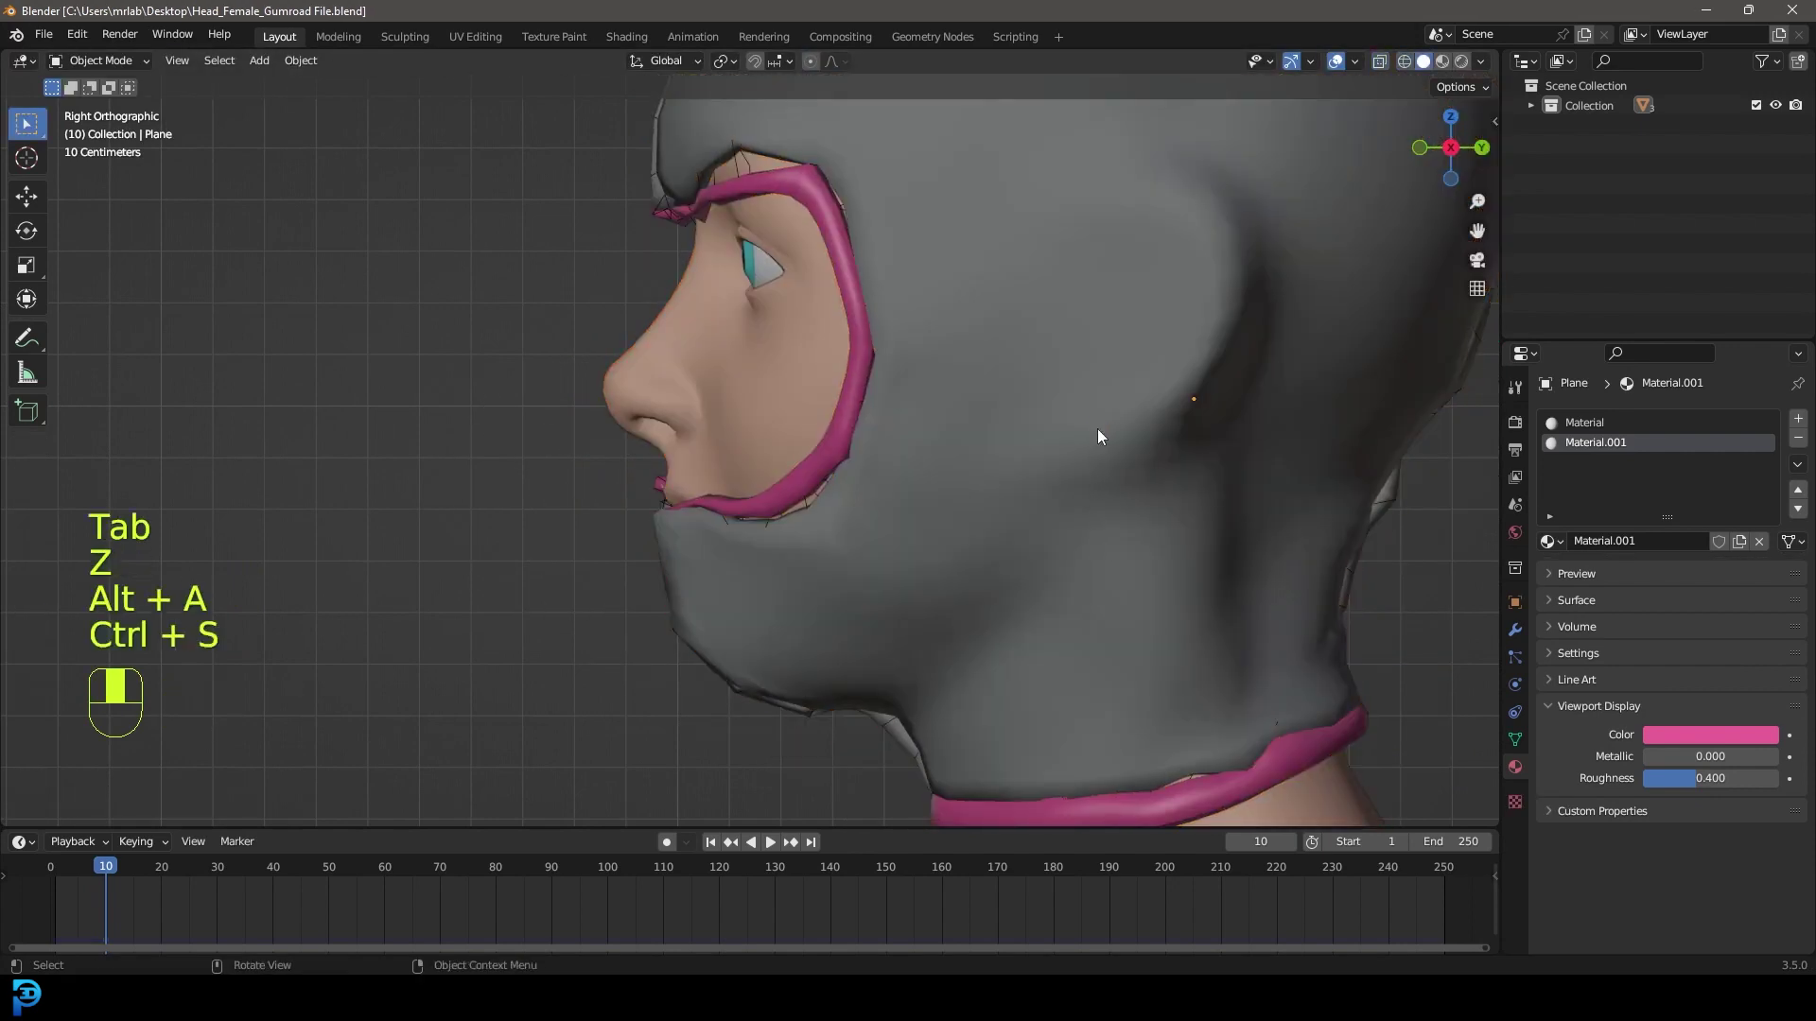
pyautogui.hotkey('shift', 'Left')
pyautogui.press('space')
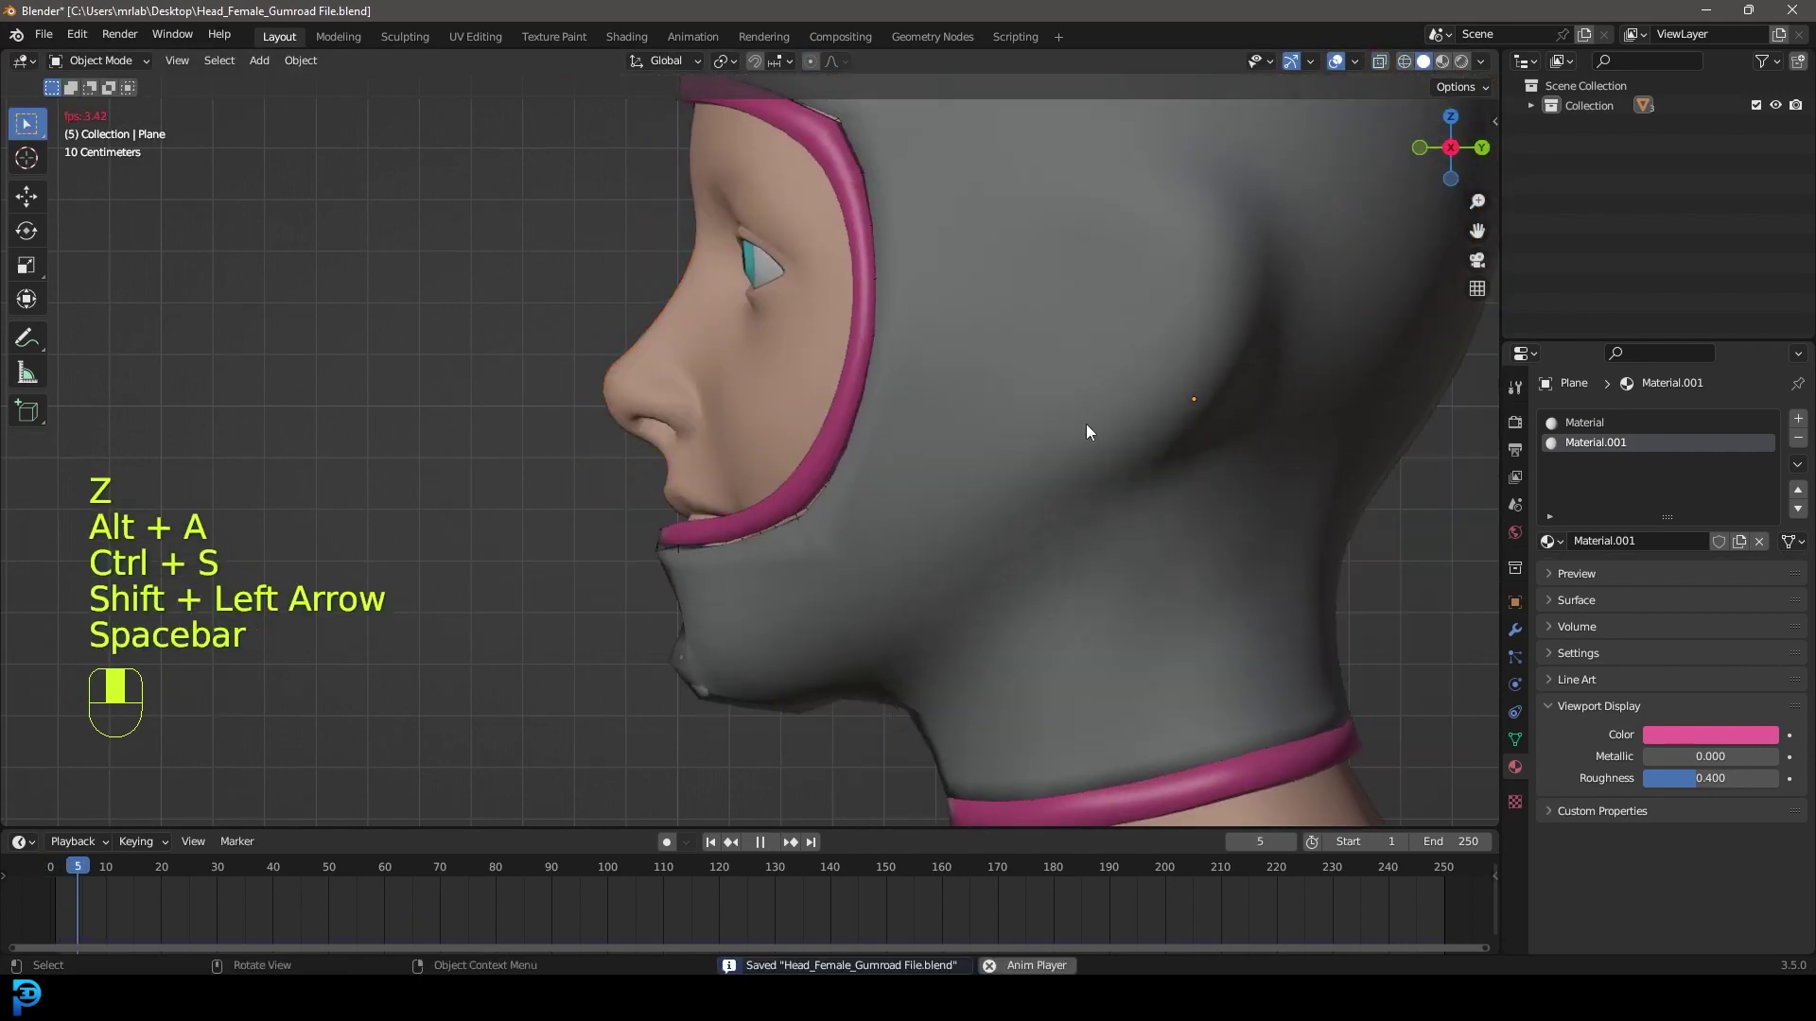
pyautogui.press('space')
# Darken the viewport display colour of the main fabric's Material to dark grey and save the file
pyautogui.scroll(-8, 989, 434)
pyautogui.moveTo(880, 452); pyautogui.dragTo(933, 467, button='middle')
pyautogui.scroll(3, 918, 465)
pyautogui.click(1570, 424)
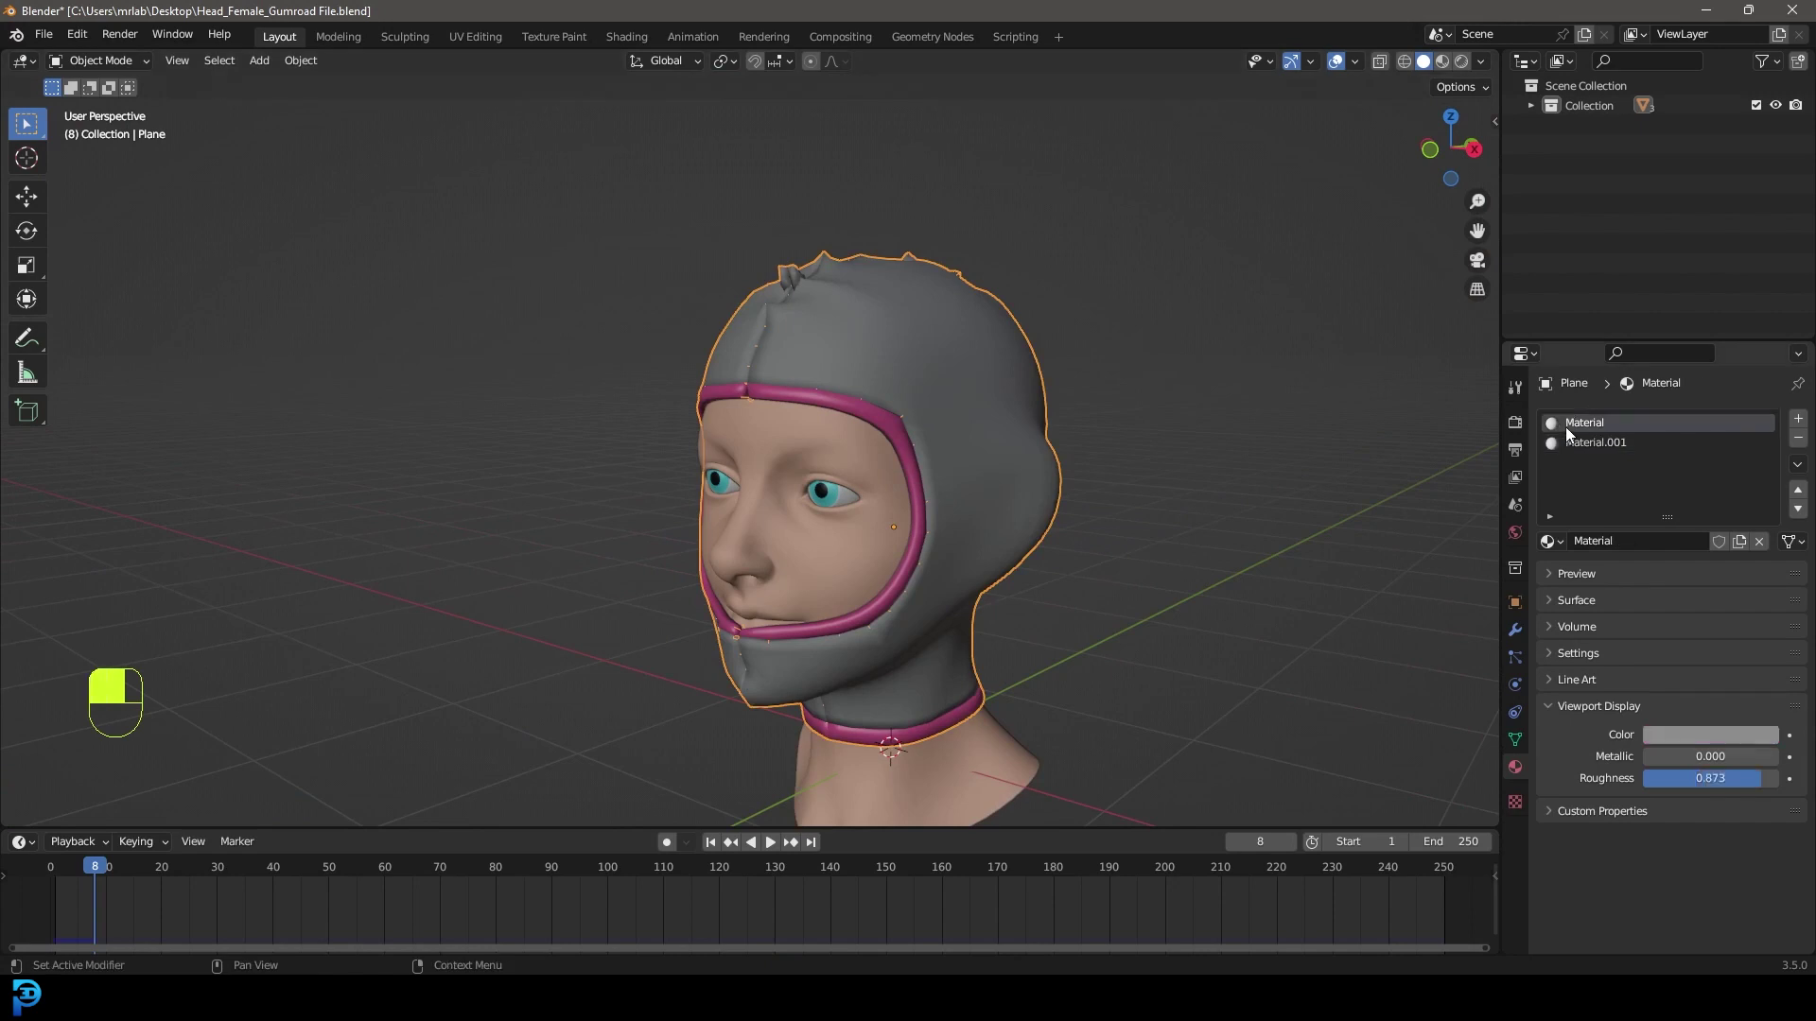
pyautogui.click(1705, 728)
pyautogui.moveTo(1760, 552); pyautogui.dragTo(1761, 558)
pyautogui.hotkey('alt', 'a')
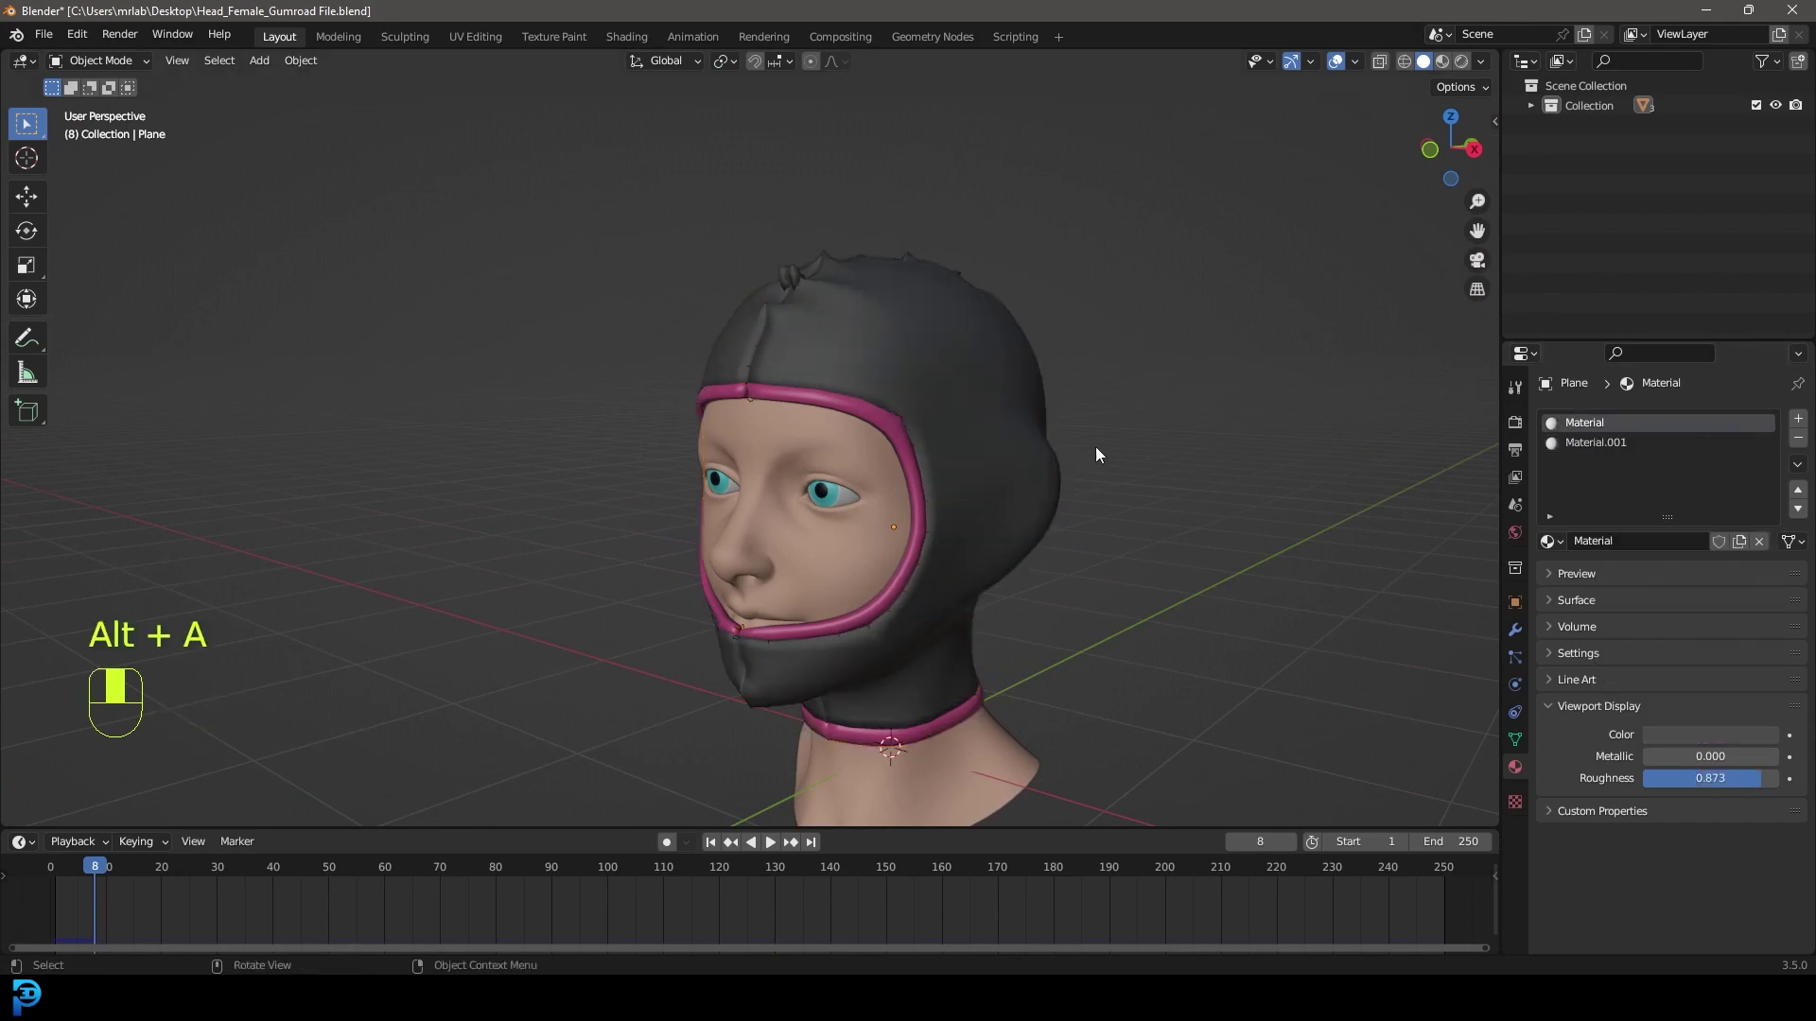
pyautogui.hotkey('ctrl', 's')
pyautogui.hotkey('ctrl', 's')
pyautogui.scroll(-3, 1079, 447)
pyautogui.moveTo(1078, 447); pyautogui.dragTo(1142, 473, button='middle')
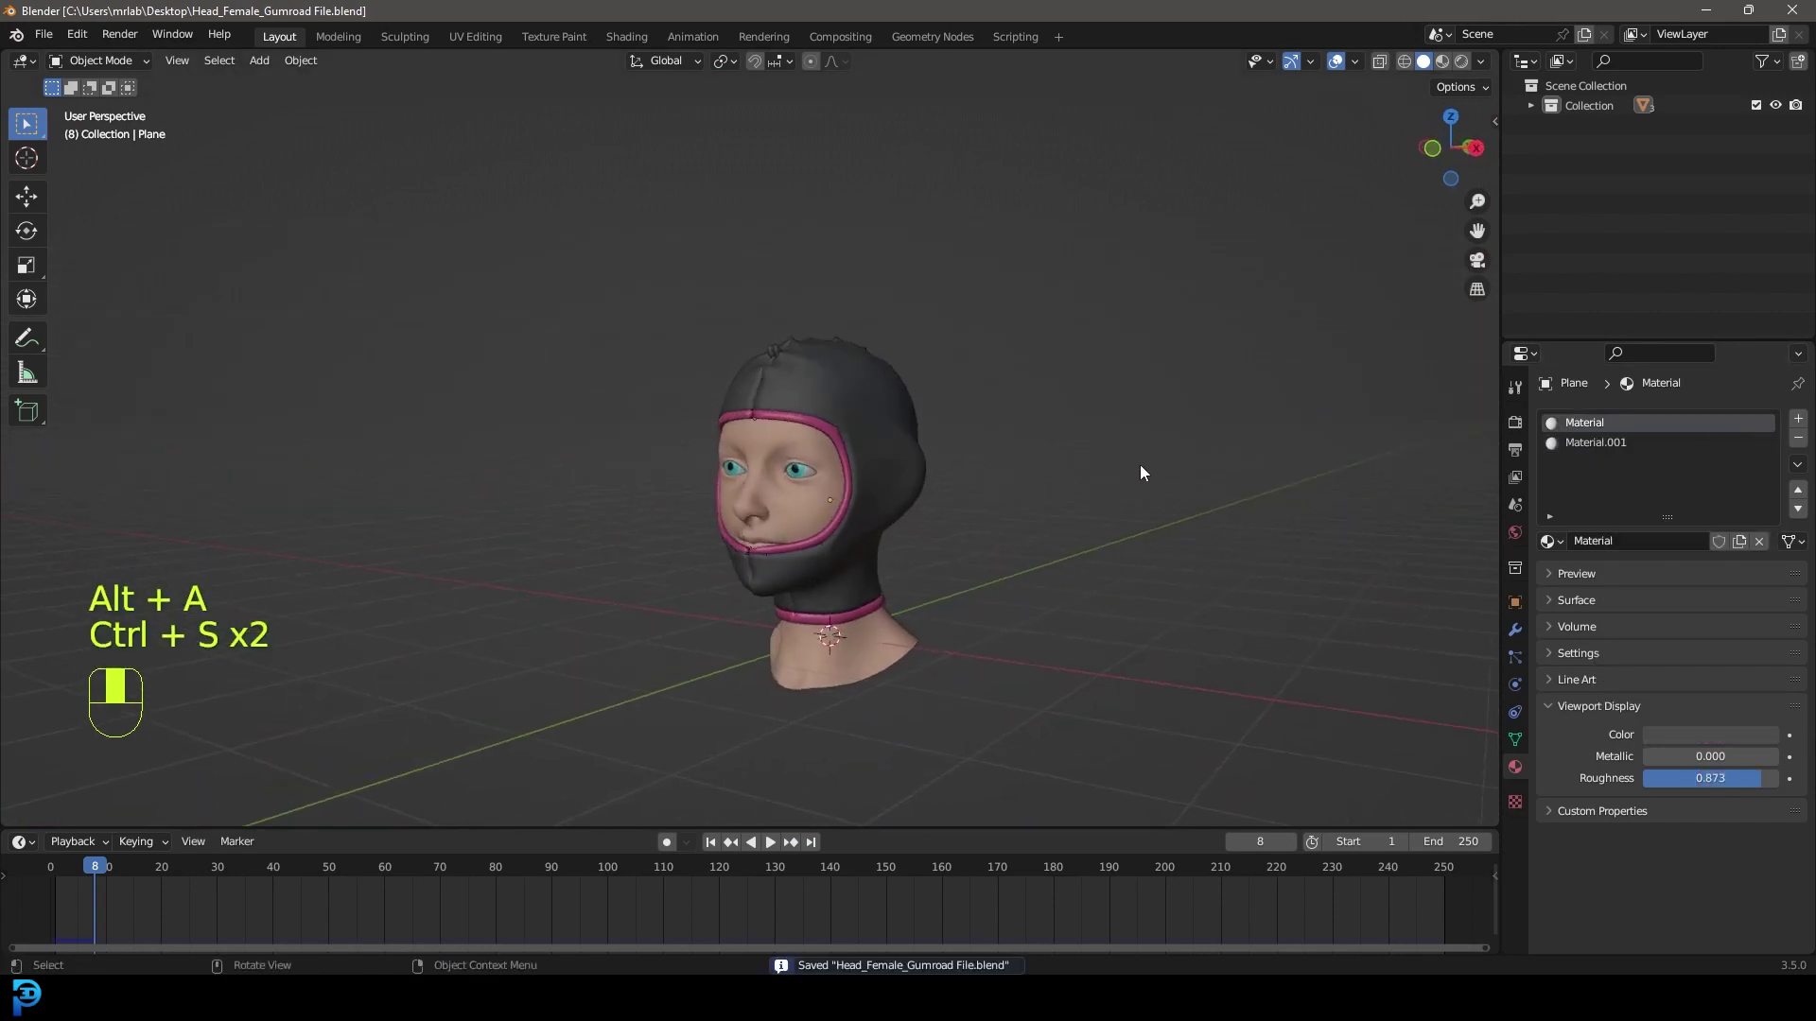
# Switch to the finished ski mask file in the other Blender window and play its denser mesh's cloth simulation in solid shading
pyautogui.moveTo(1815, 501); pyautogui.dragTo(872, 203)
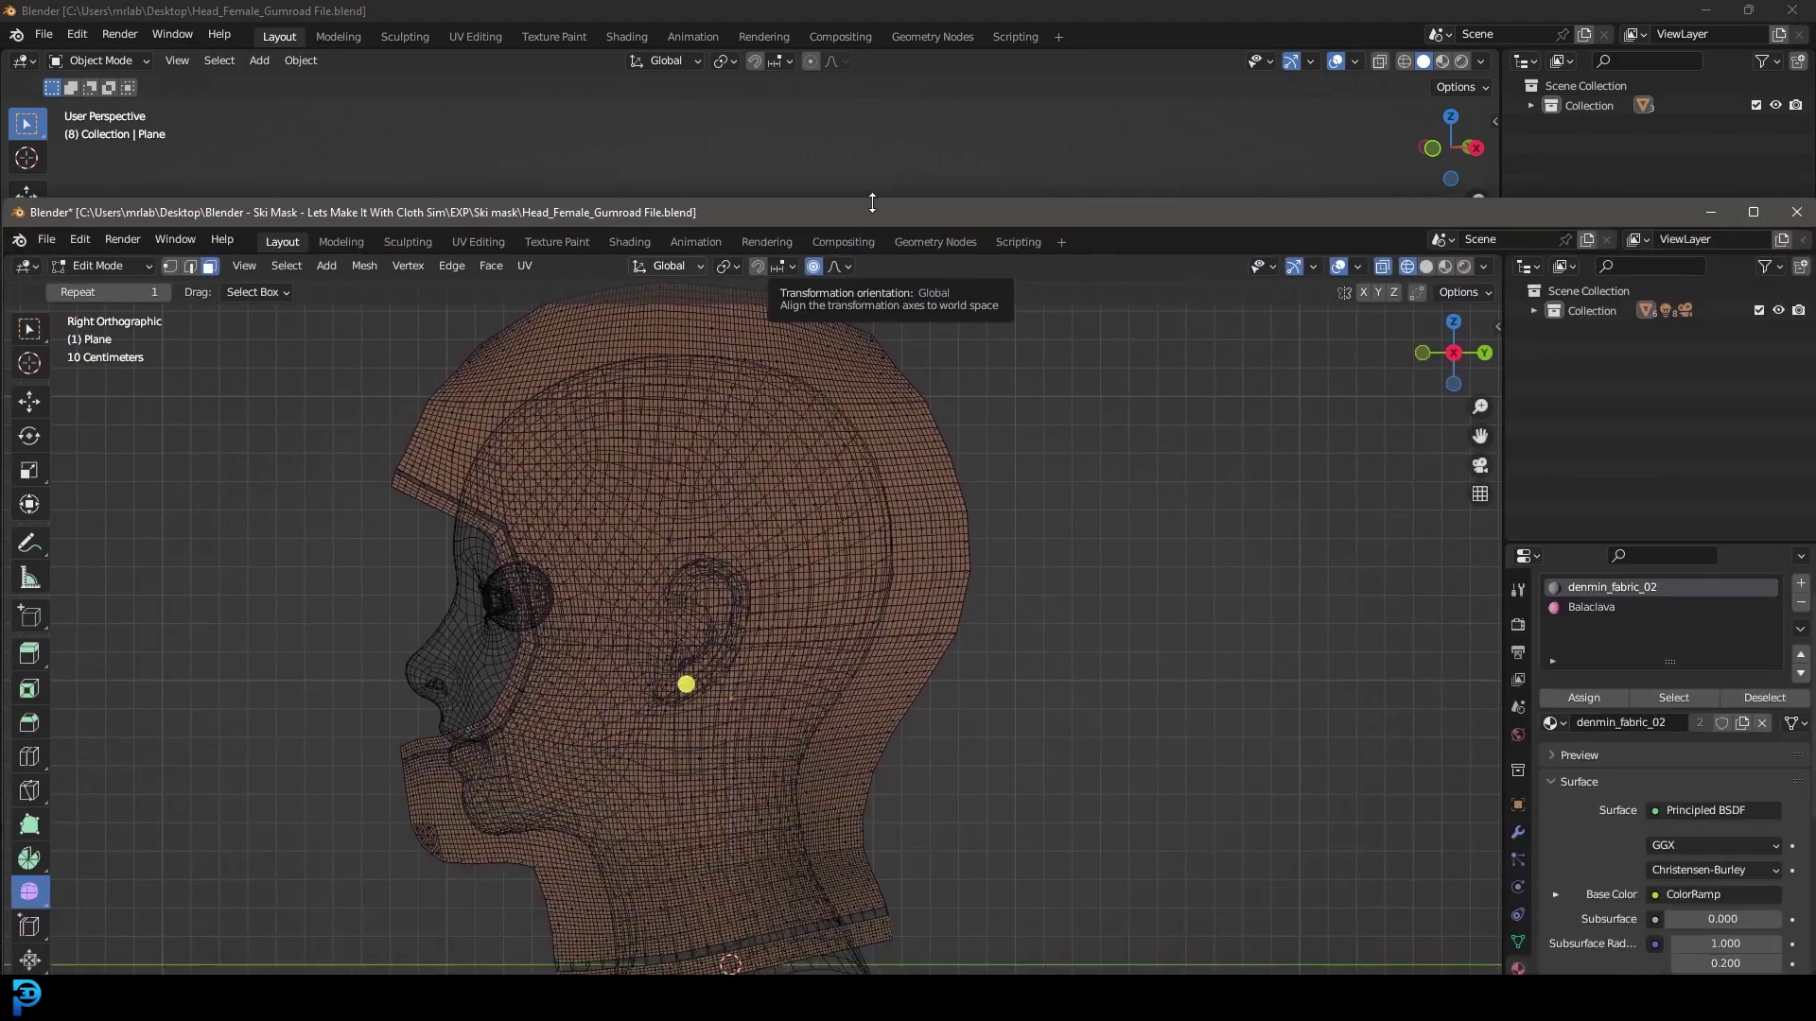
pyautogui.click(1755, 216)
pyautogui.moveTo(1031, 398); pyautogui.dragTo(920, 405, button='middle')
pyautogui.press('z')
pyautogui.click(1116, 395)
pyautogui.moveTo(492, 464); pyautogui.dragTo(736, 476, button='middle')
pyautogui.press('Tab')
pyautogui.press('space')
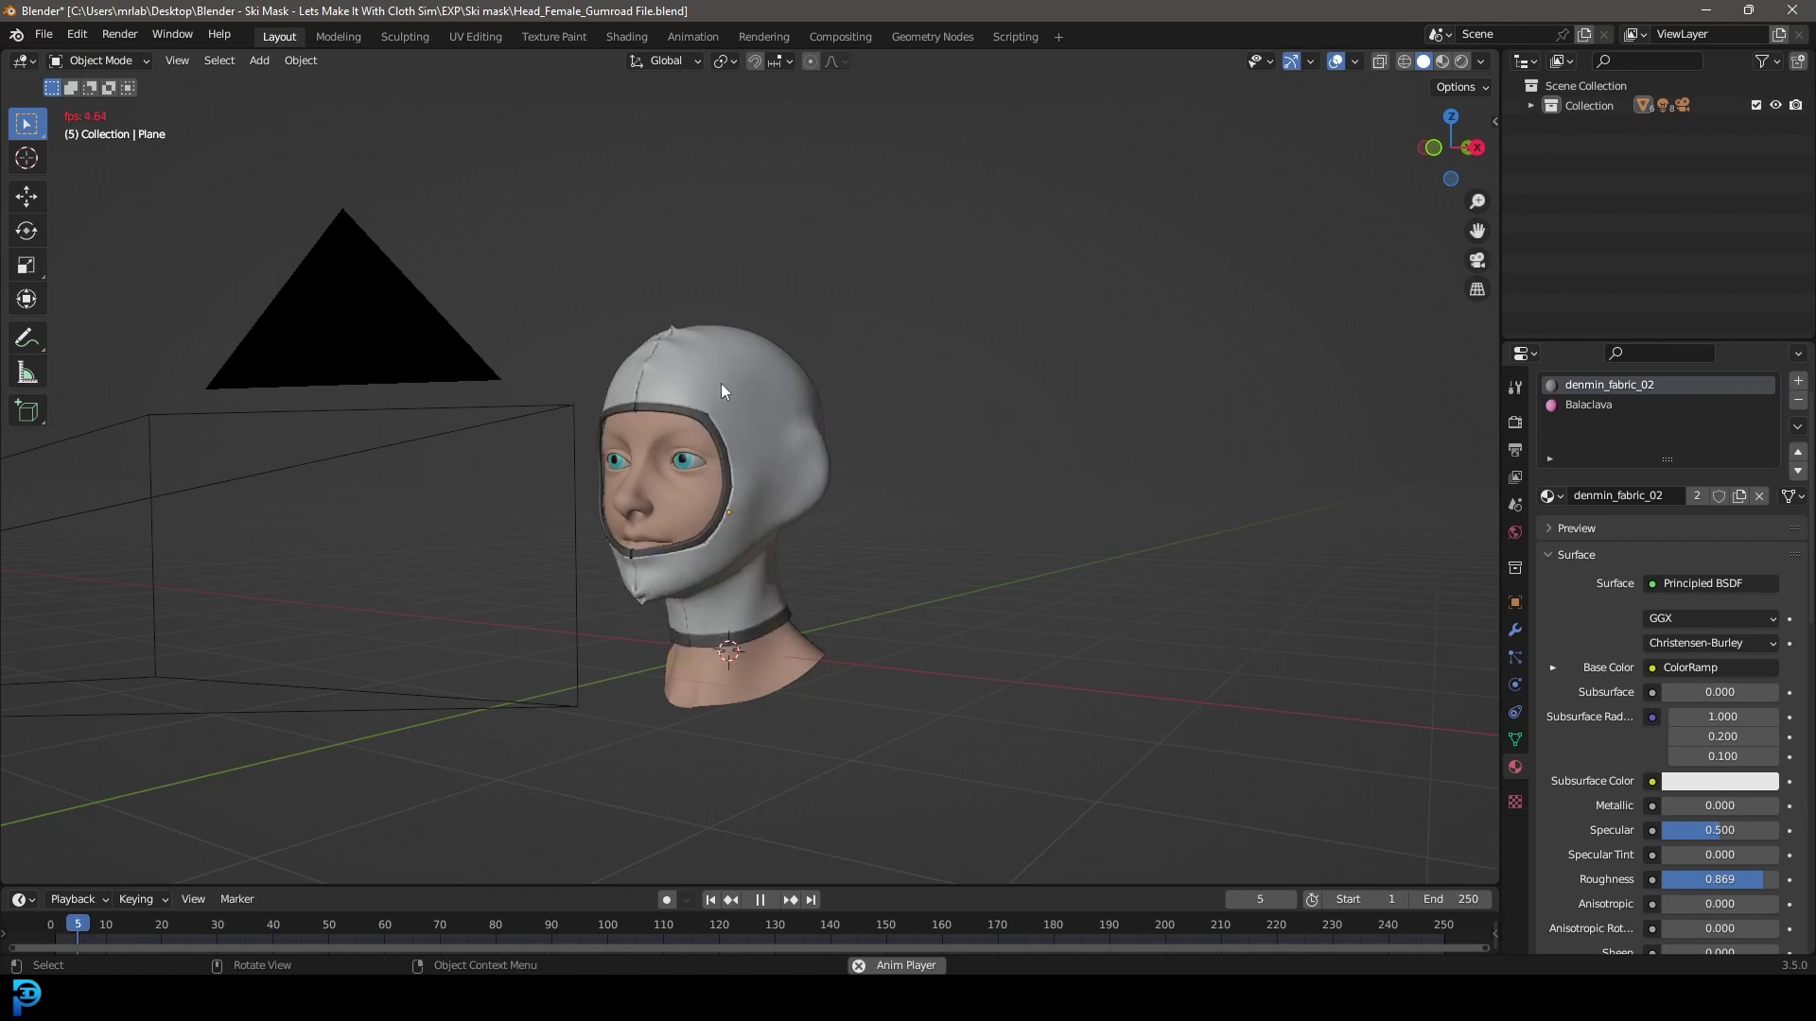
pyautogui.press('space')
pyautogui.moveTo(848, 440); pyautogui.dragTo(872, 475, button='middle')
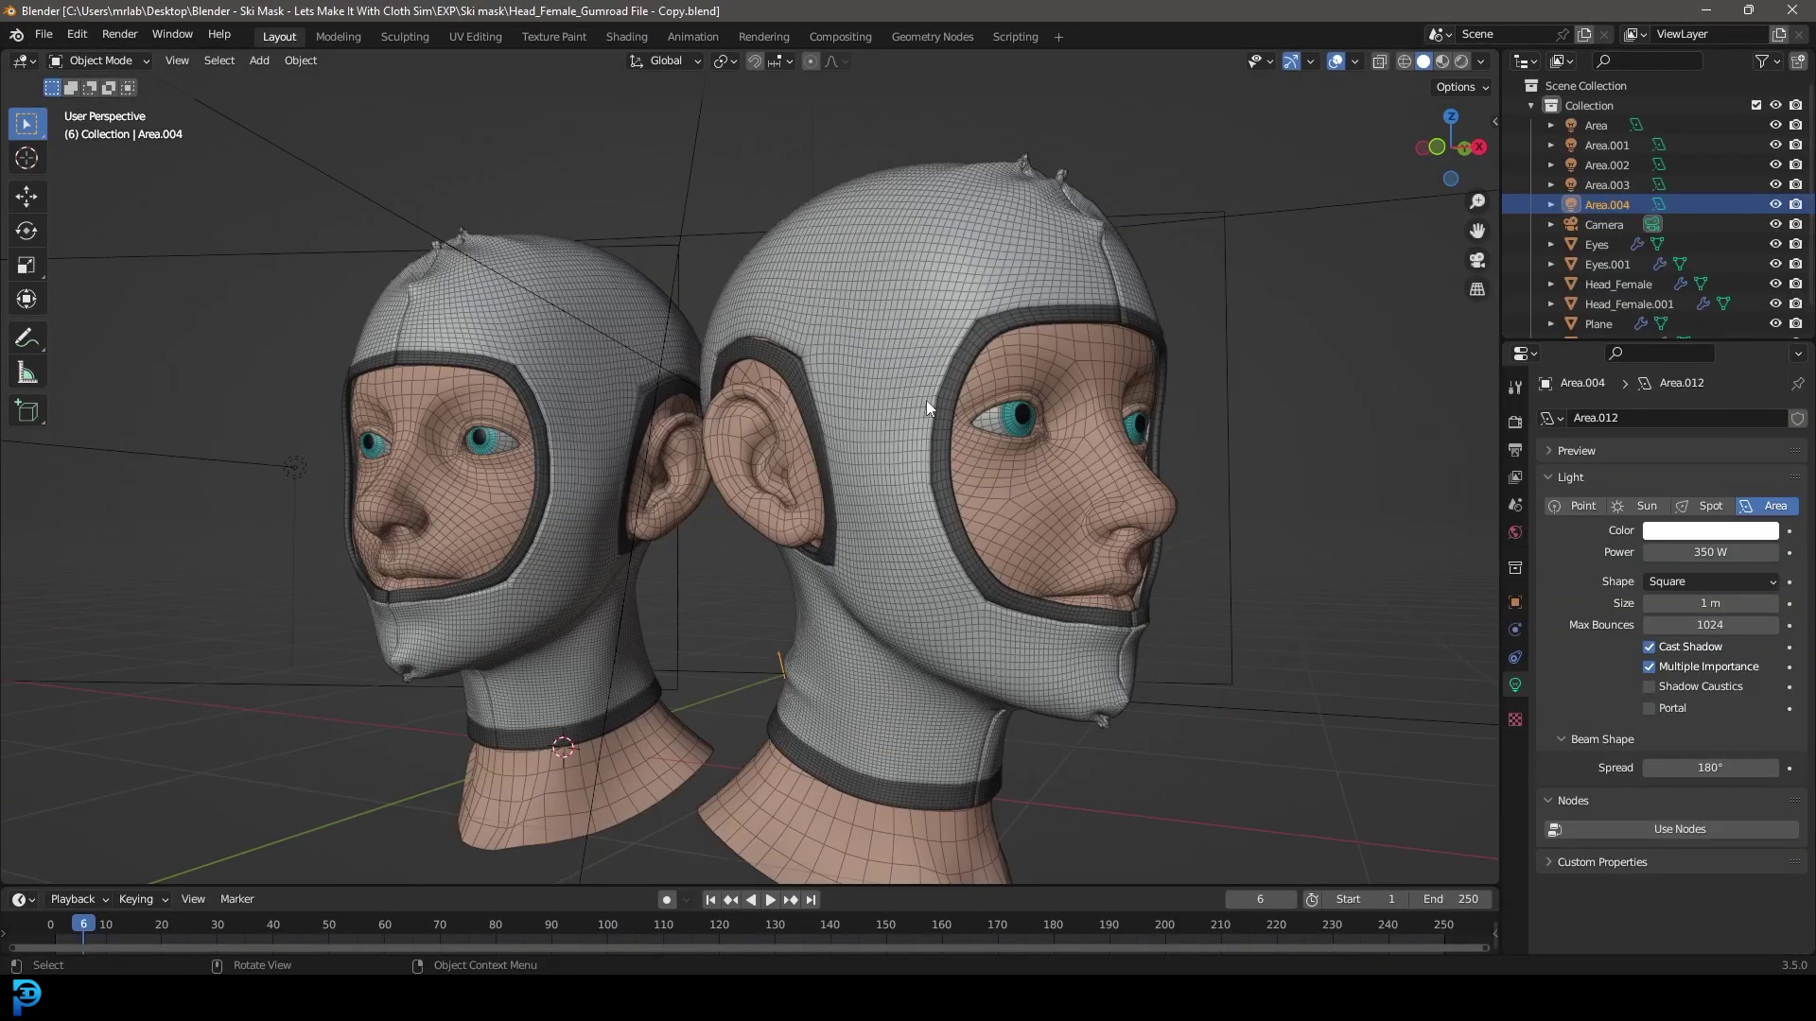
# Examine the copy with two masked heads and ear openings, and preview it in rendered shading
pyautogui.moveTo(927, 400)
pyautogui.mouseDown(button='middle')
pyautogui.moveTo(1106, 432)
pyautogui.moveTo(974, 431)
pyautogui.moveTo(929, 412)
pyautogui.moveTo(797, 446)
pyautogui.mouseUp(button='middle')
pyautogui.scroll(5, 928, 411)
pyautogui.scroll(-8, 840, 250)
pyautogui.press('z')
pyautogui.click(826, 409)
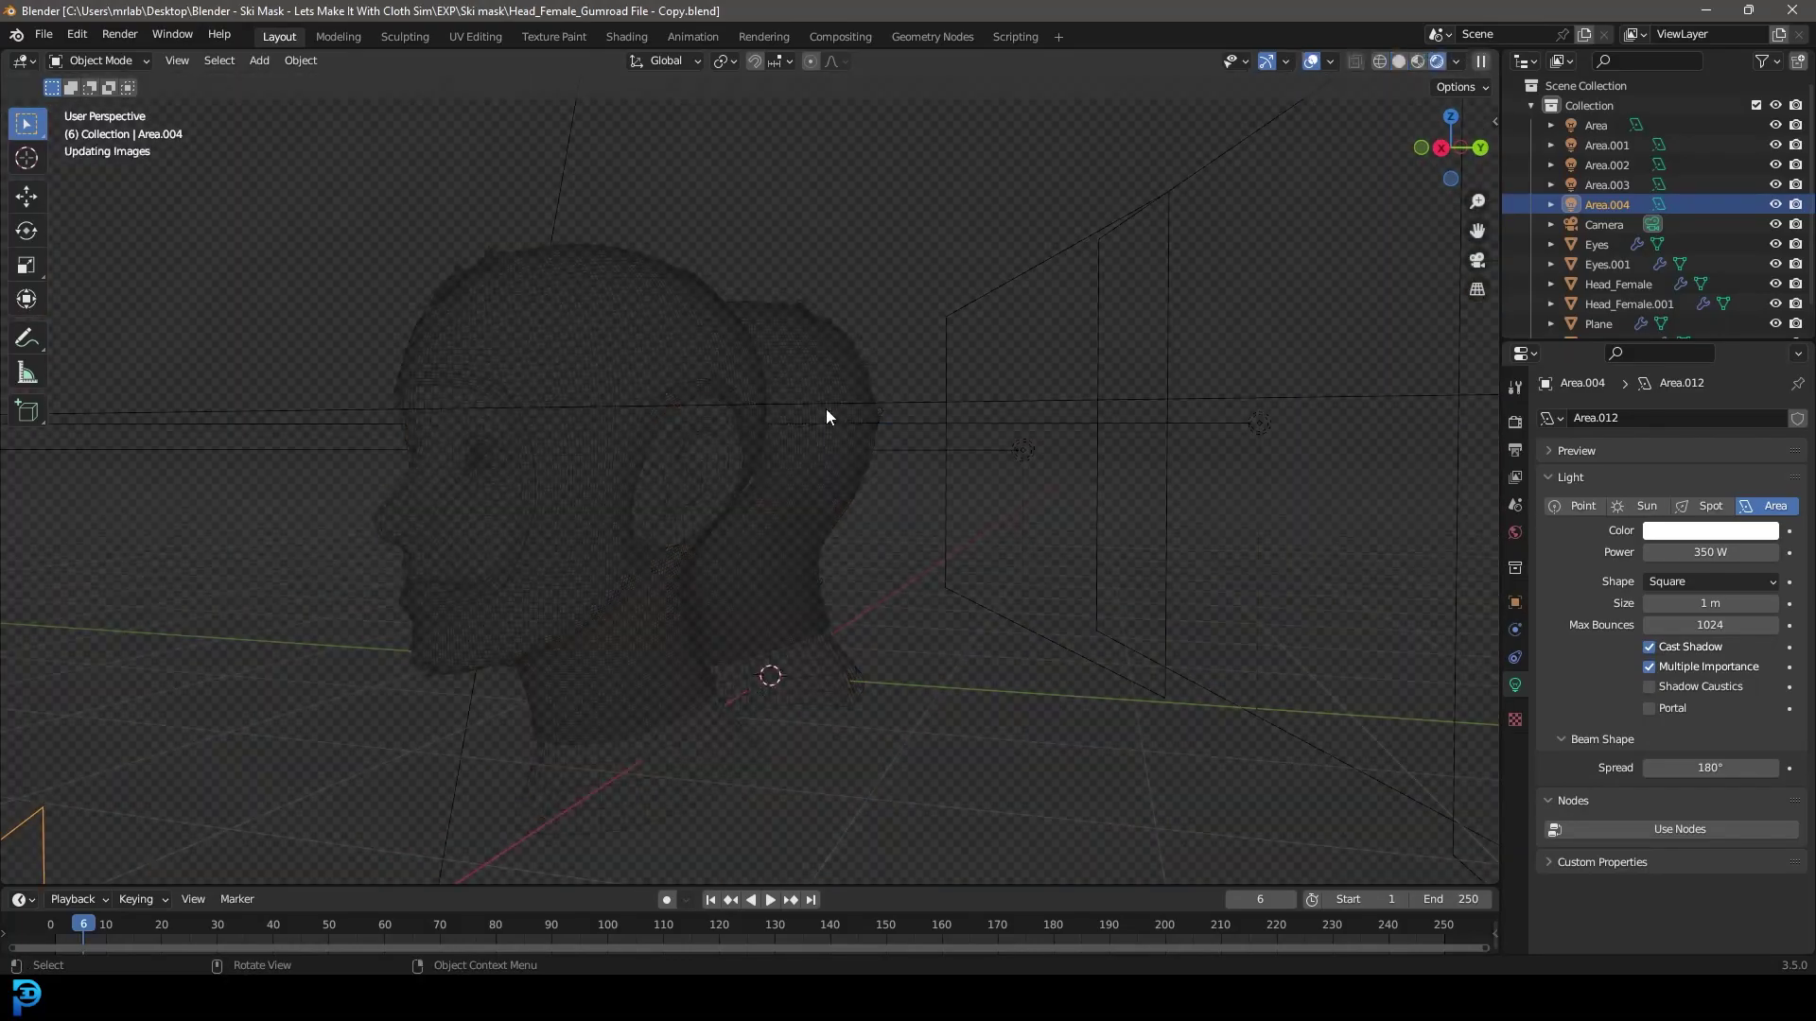
pyautogui.moveTo(825, 423); pyautogui.dragTo(1056, 411, button='middle')
pyautogui.scroll(2, 1056, 410)
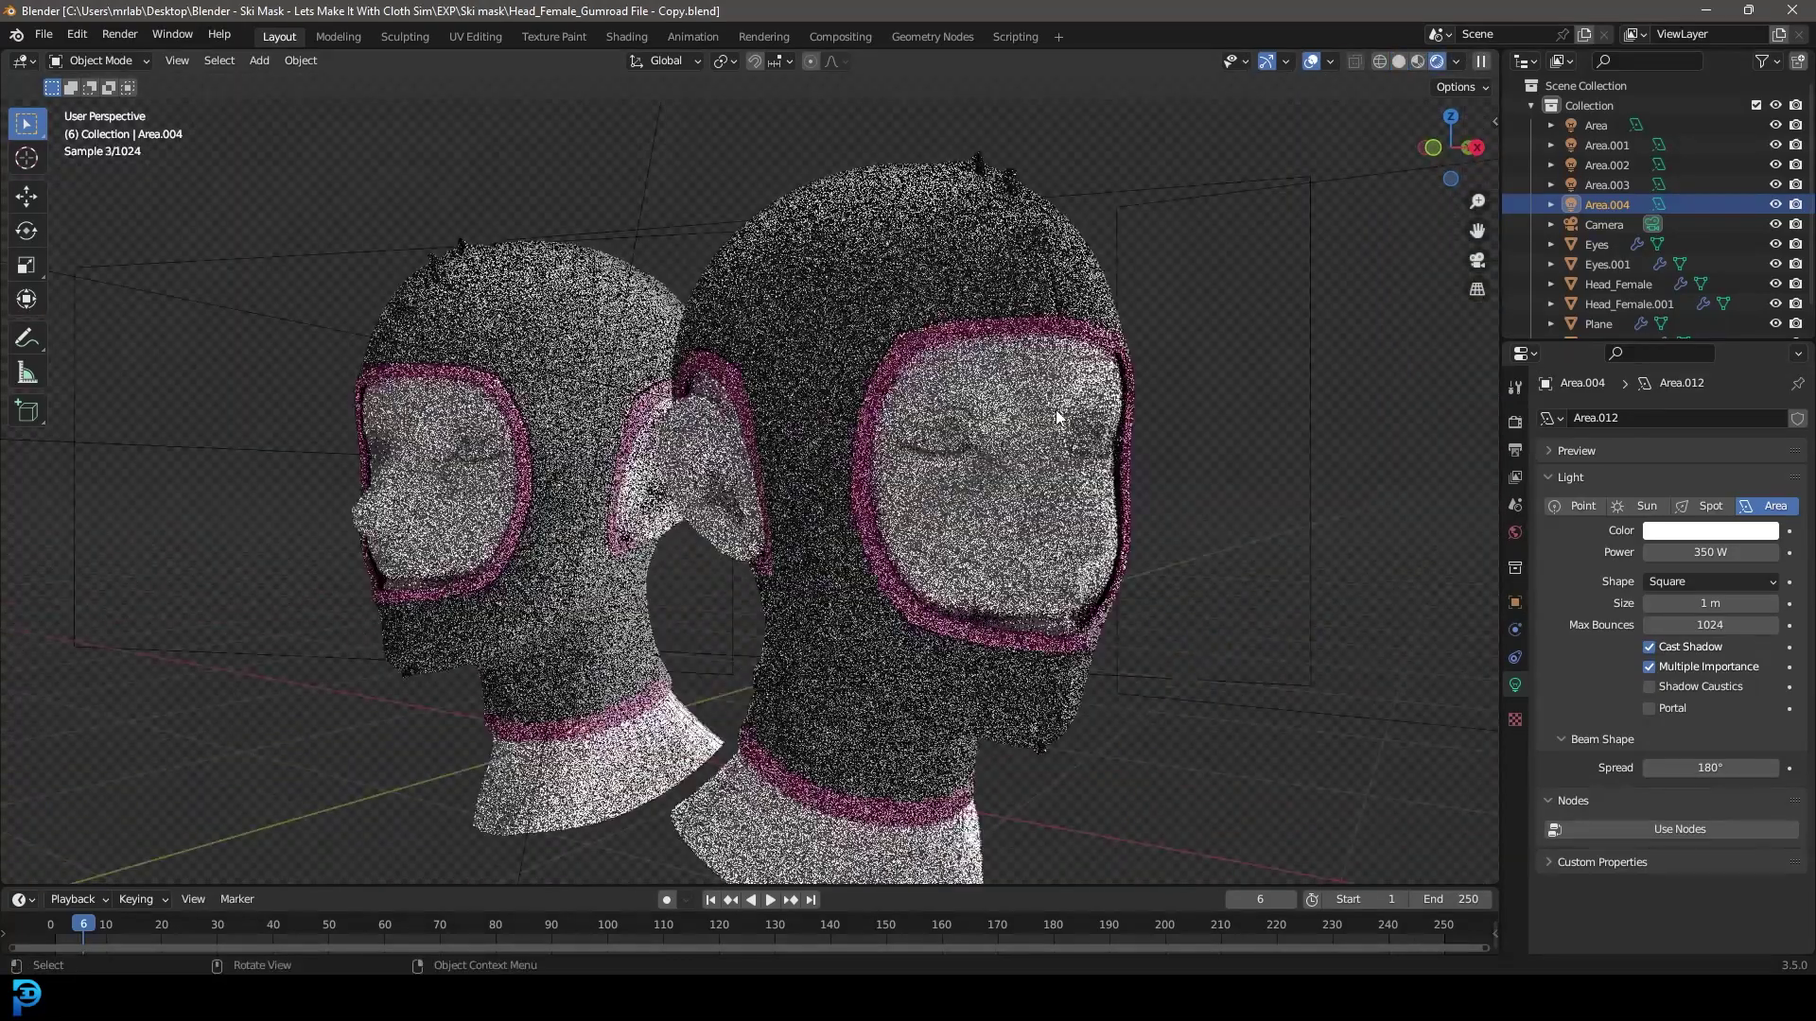
# Return to solid shading and examine both masked heads' wireframe, ear openings and seams from several angles
pyautogui.press('z')
pyautogui.click(1171, 409)
pyautogui.scroll(-5, 1050, 410)
pyautogui.moveTo(945, 411); pyautogui.dragTo(1048, 430, button='middle')
pyautogui.scroll(4, 1048, 429)
pyautogui.moveTo(653, 337)
pyautogui.mouseDown(button='middle')
pyautogui.moveTo(828, 373)
pyautogui.moveTo(783, 376)
pyautogui.mouseUp(button='middle')
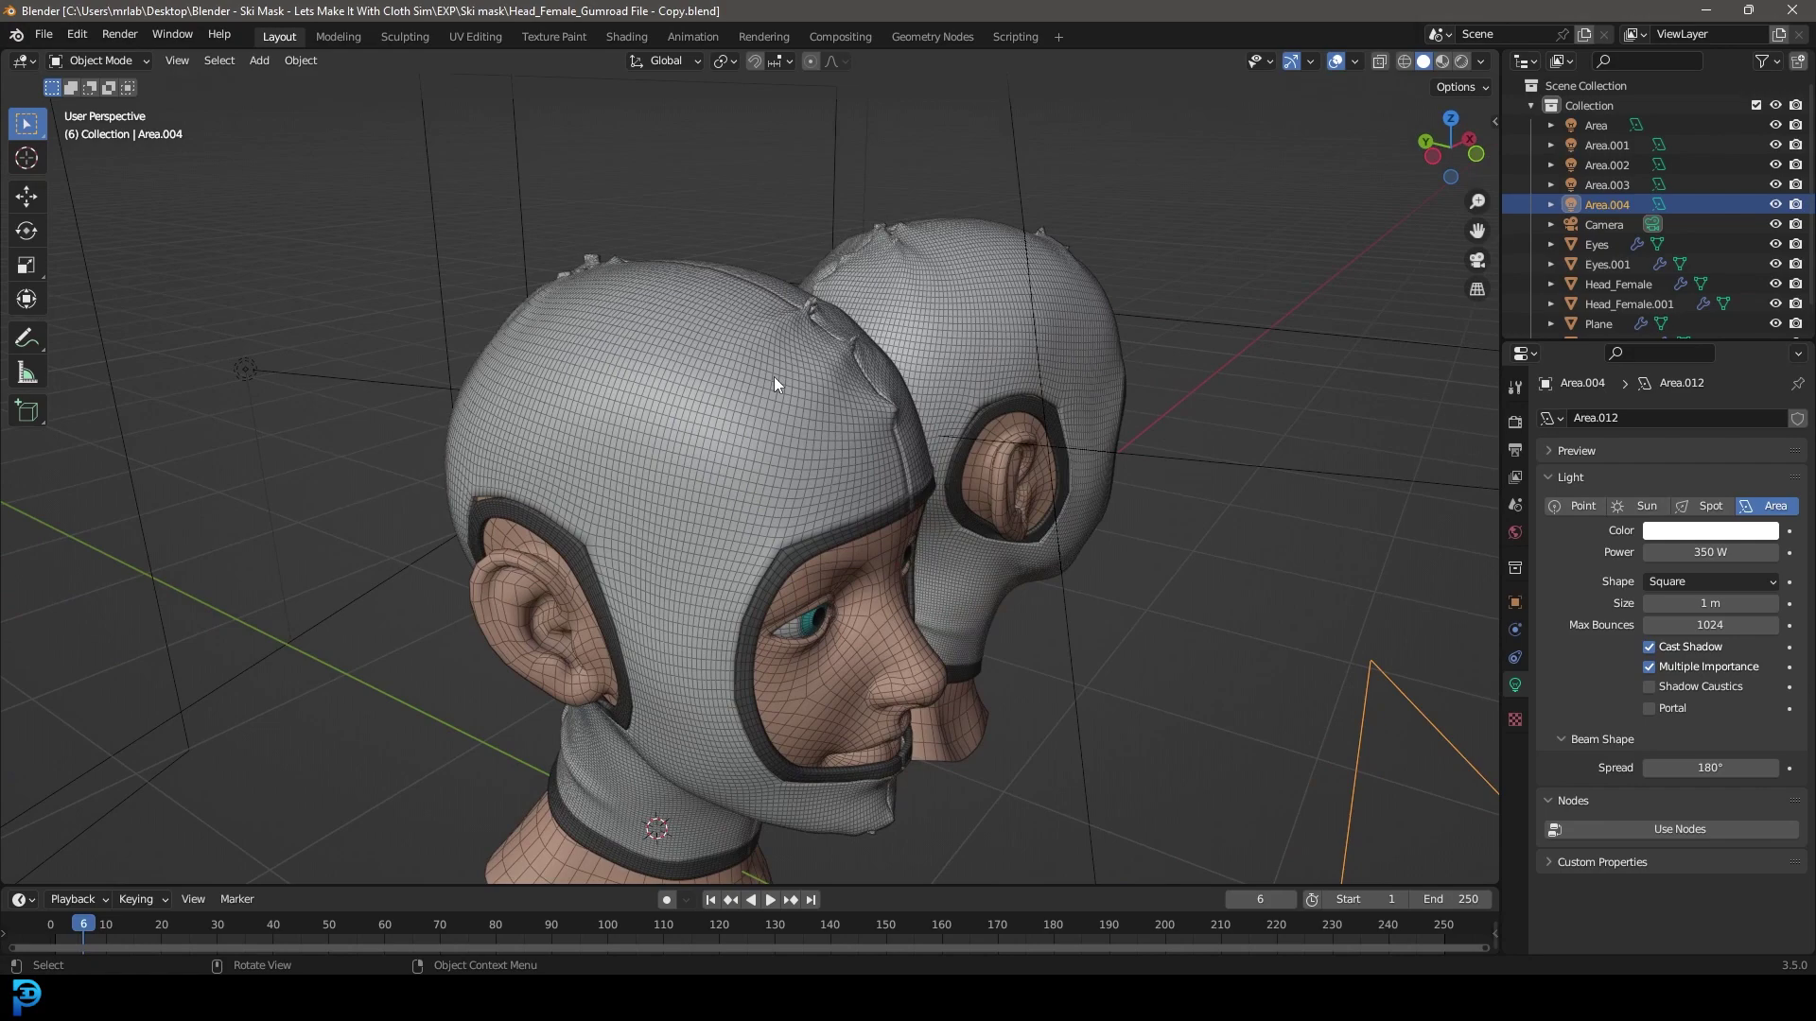
pyautogui.moveTo(649, 349); pyautogui.dragTo(797, 355, button='middle')
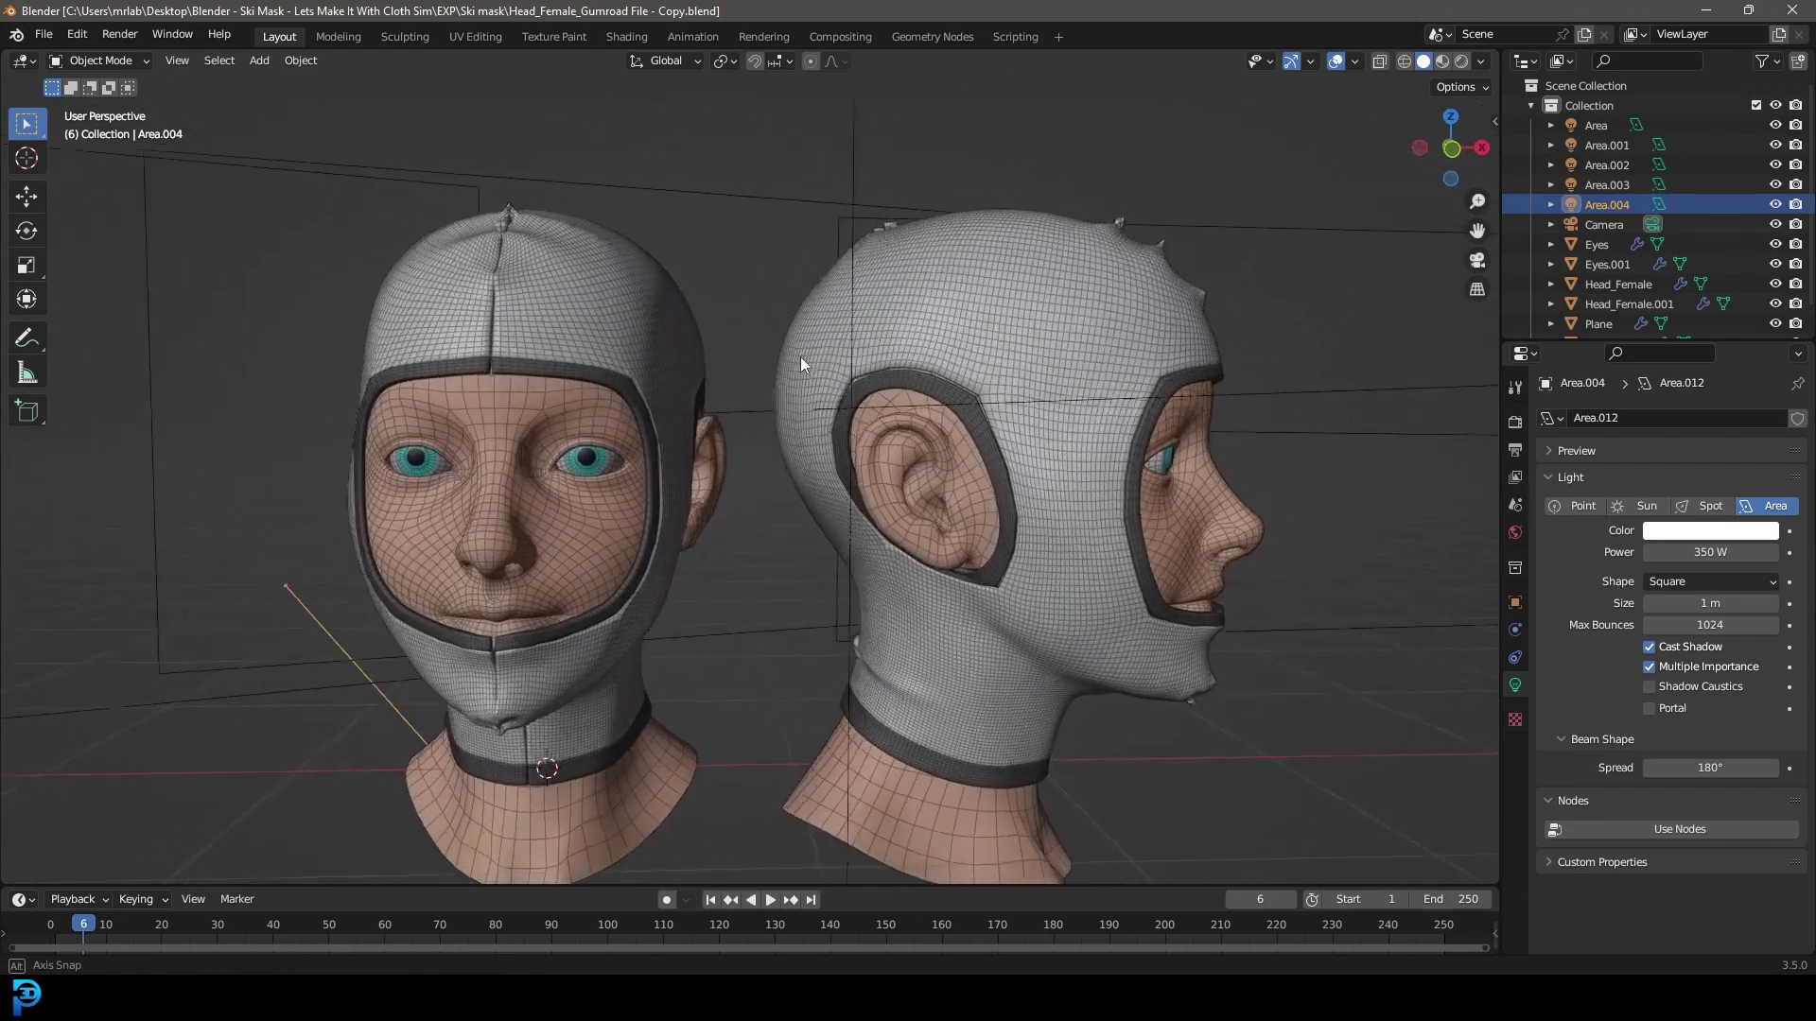